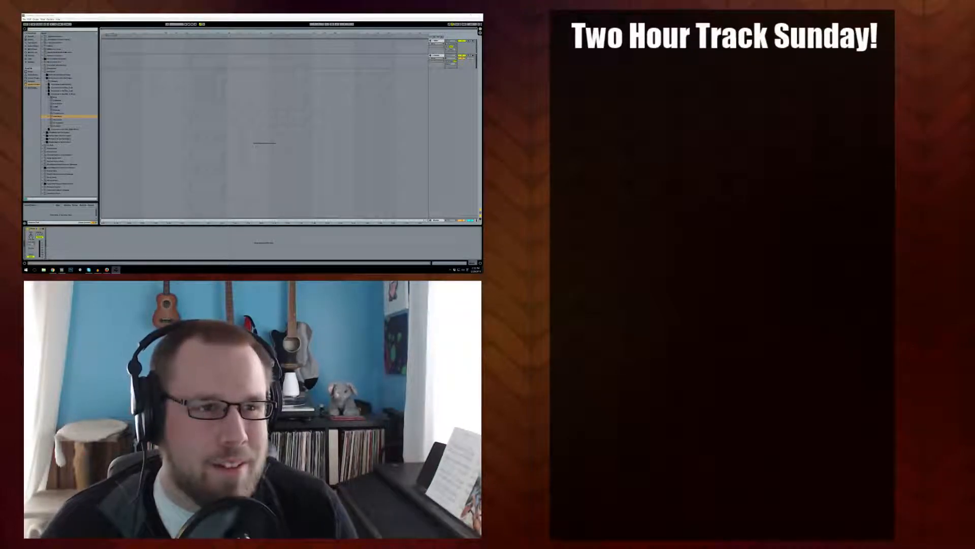
pyautogui.hotkey('alt', 'Tab')
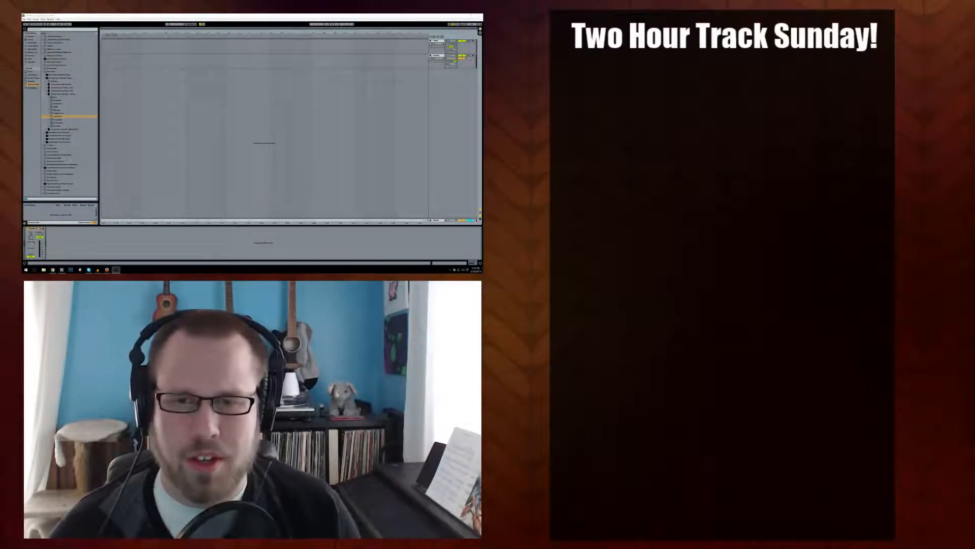
pyautogui.hotkey('alt', 'Tab')
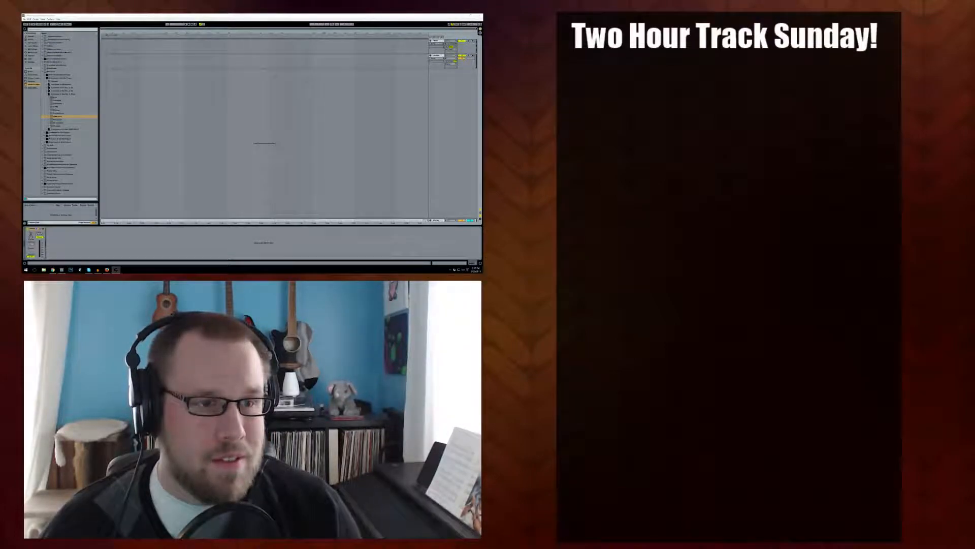
pyautogui.hotkey('alt', 'Tab')
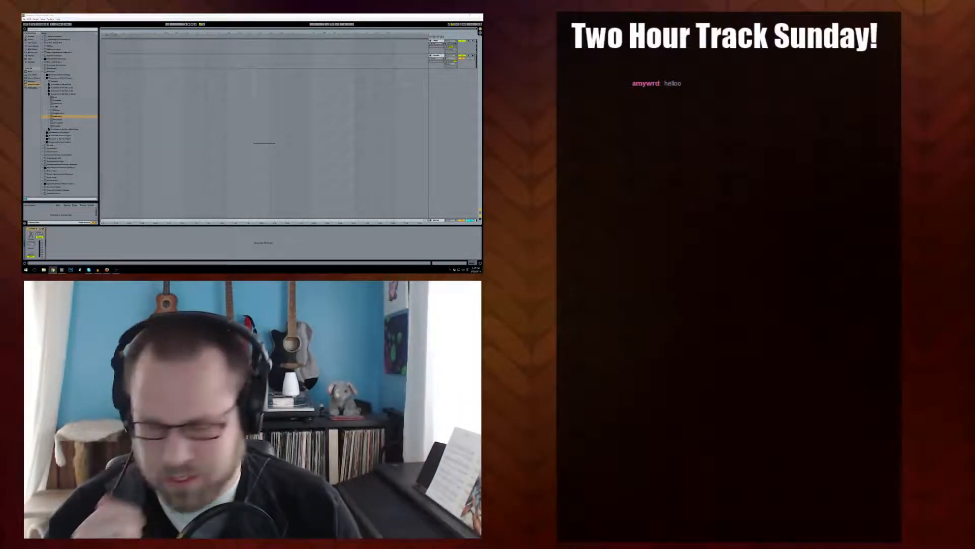
pyautogui.hotkey('alt', 'Tab')
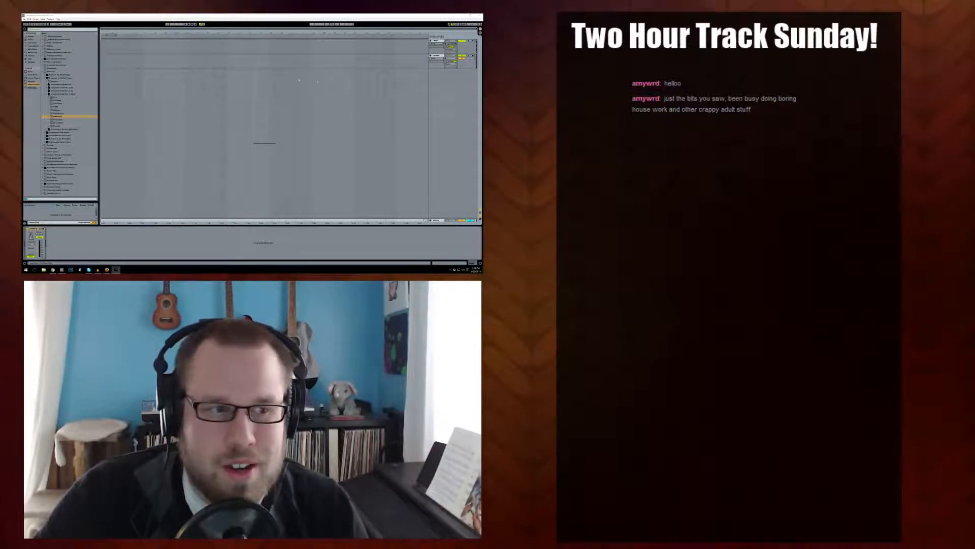
pyautogui.click(53, 270)
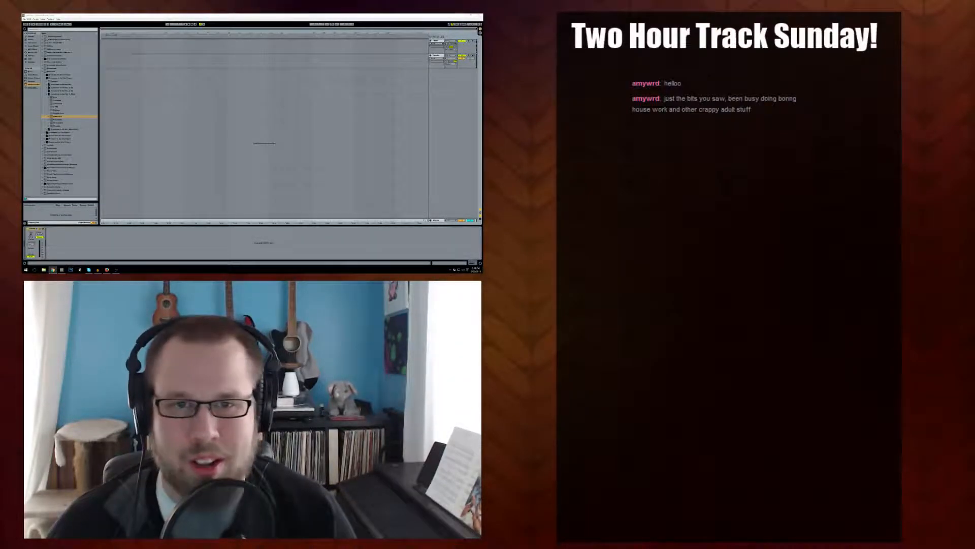
# Select the 2 Audio track and collapse the expanded folders in the browser list.
pyautogui.click(464, 64)
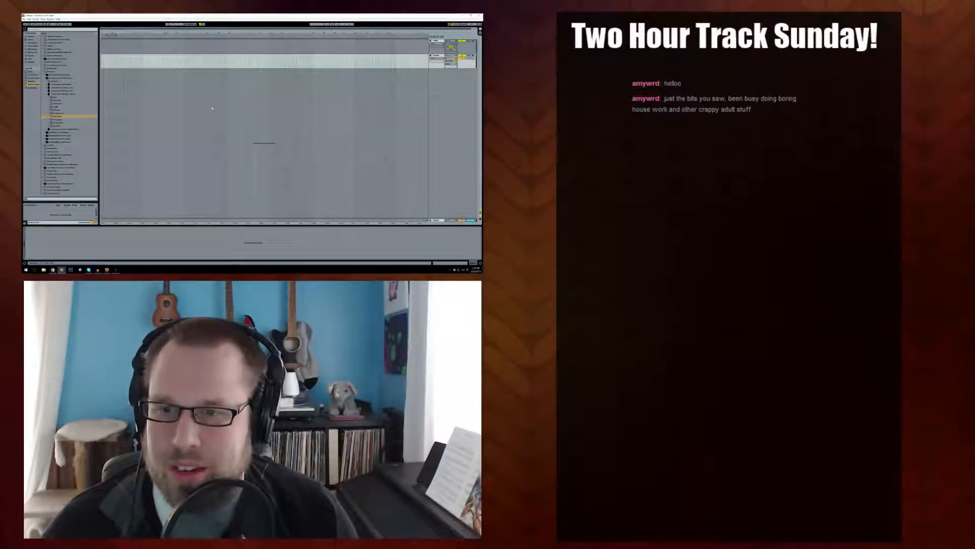
pyautogui.click(47, 94)
pyautogui.click(46, 78)
pyautogui.click(42, 72)
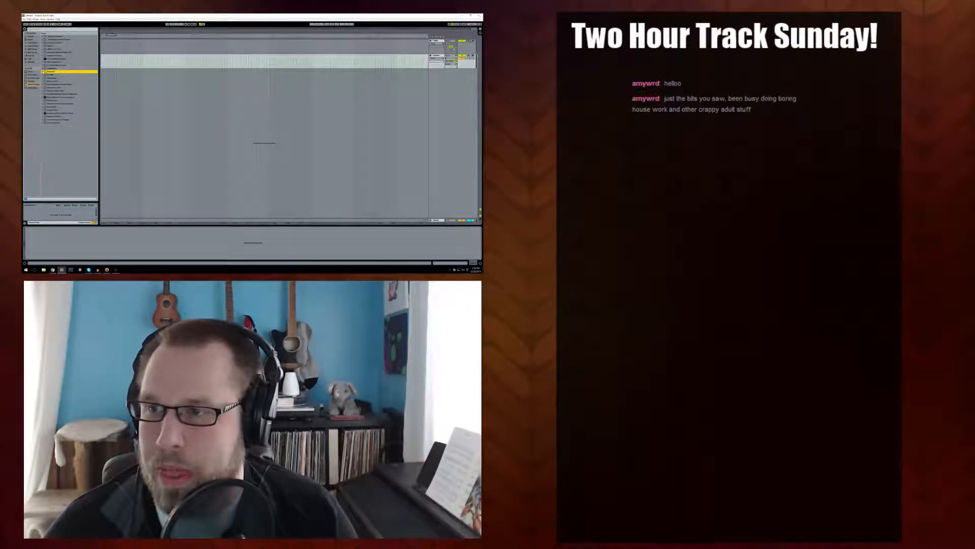
pyautogui.click(24, 20)
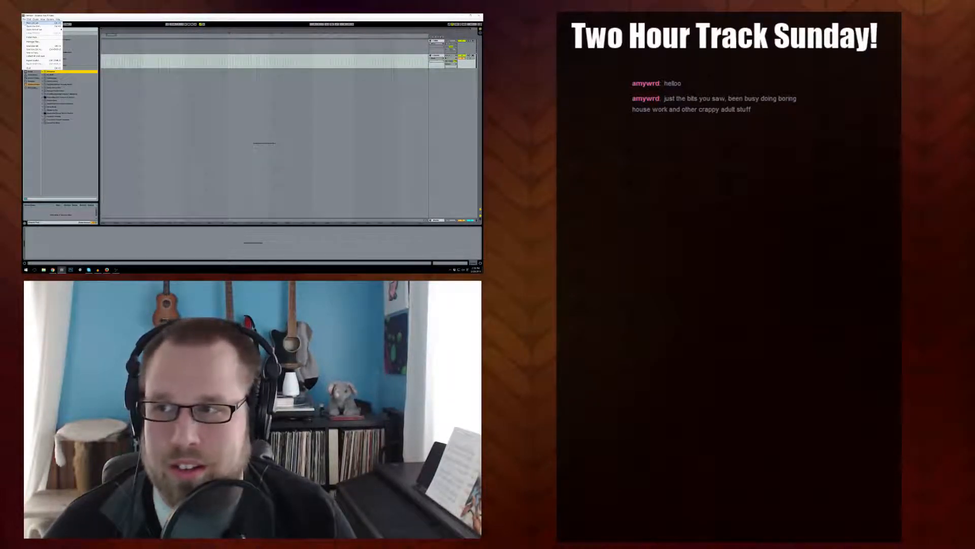
pyautogui.moveTo(35, 30)
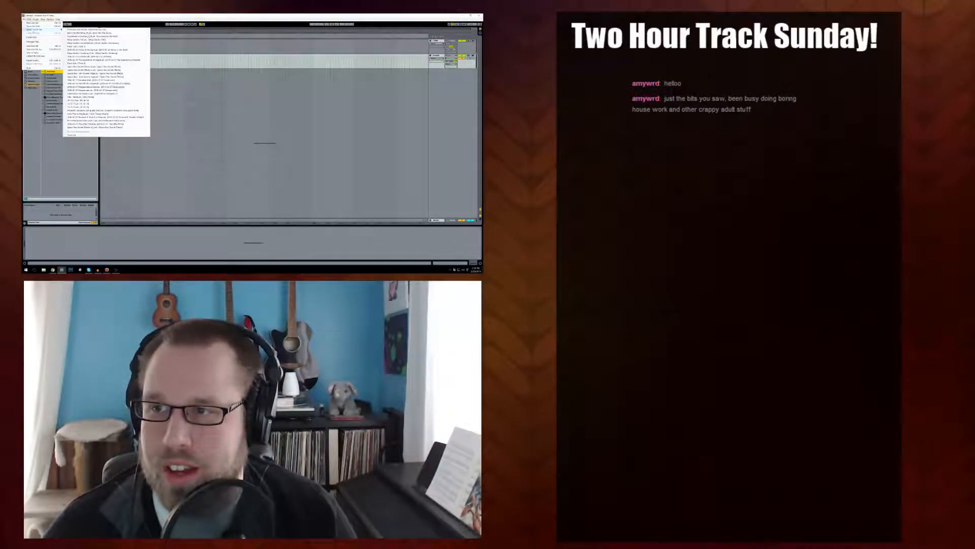
pyautogui.click(37, 91)
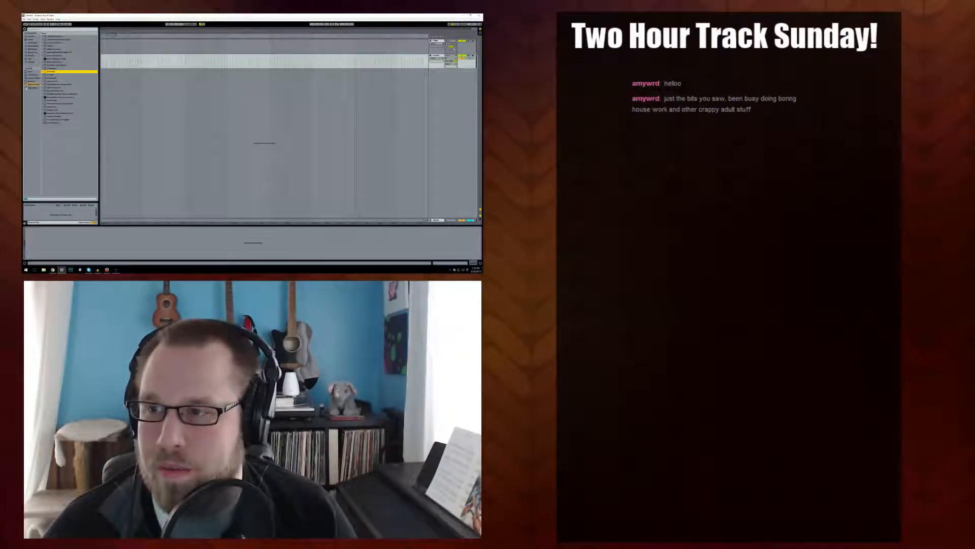
# Load the Kontakt 5 plug-in on a new track and load The Giant piano instrument into it.
pyautogui.click(34, 56)
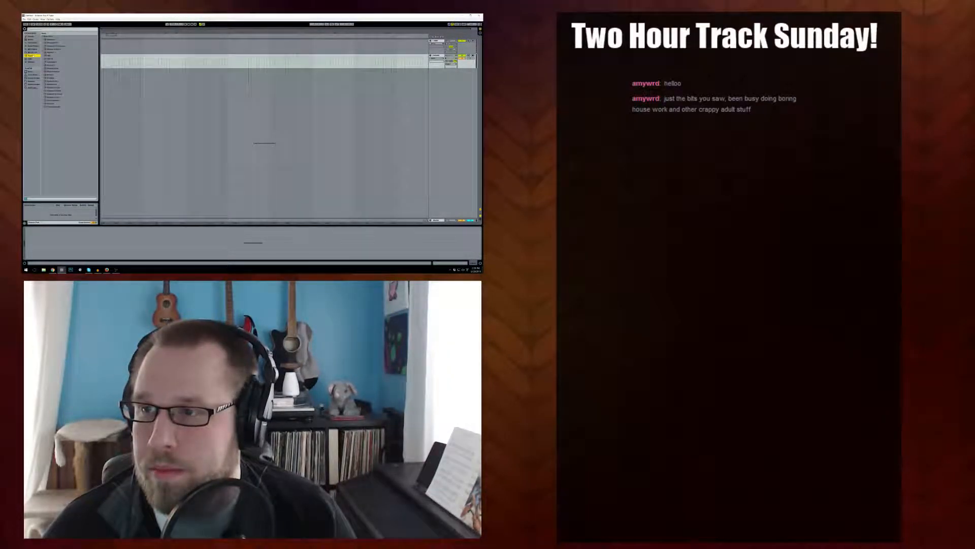
pyautogui.click(57, 65)
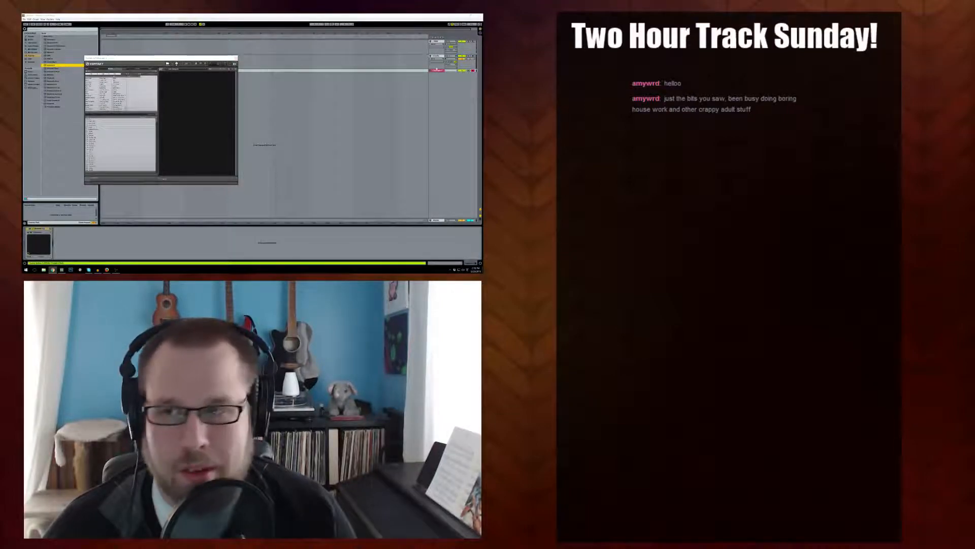
pyautogui.click(88, 69)
pyautogui.doubleClick(96, 89)
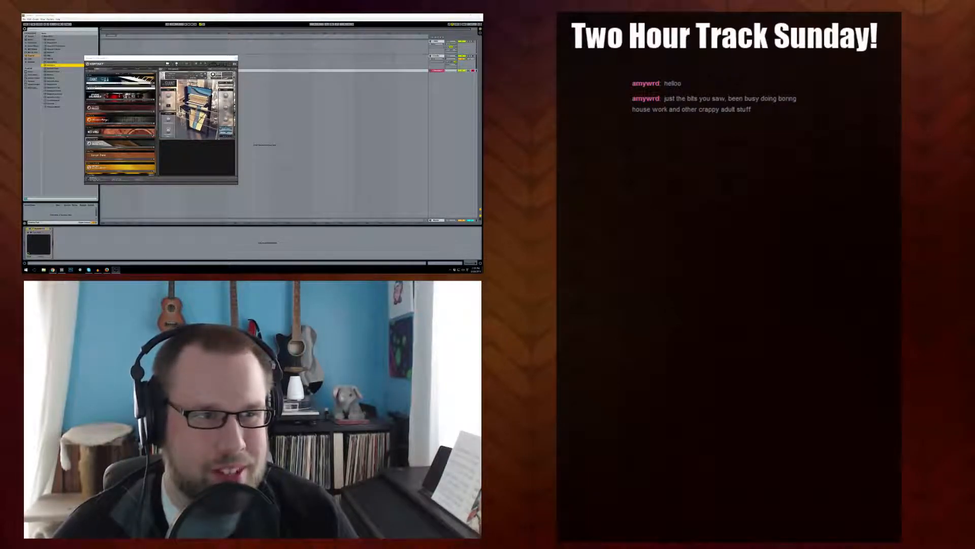
# Move the Kontakt window away from the browser so that it lies over the arrangement.
pyautogui.hotkey('alt', 'Tab')
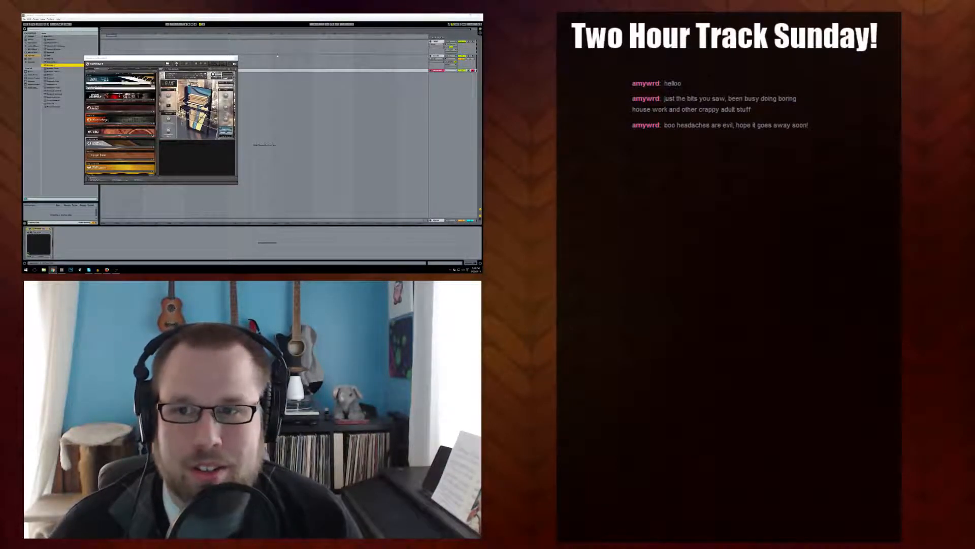
pyautogui.moveTo(210, 59); pyautogui.dragTo(245, 85)
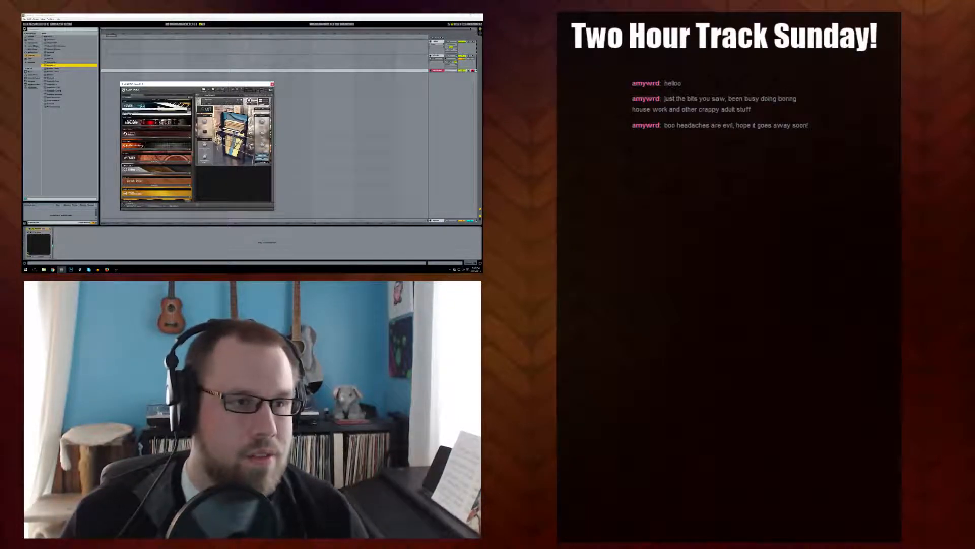
pyautogui.hotkey('alt', 'Tab')
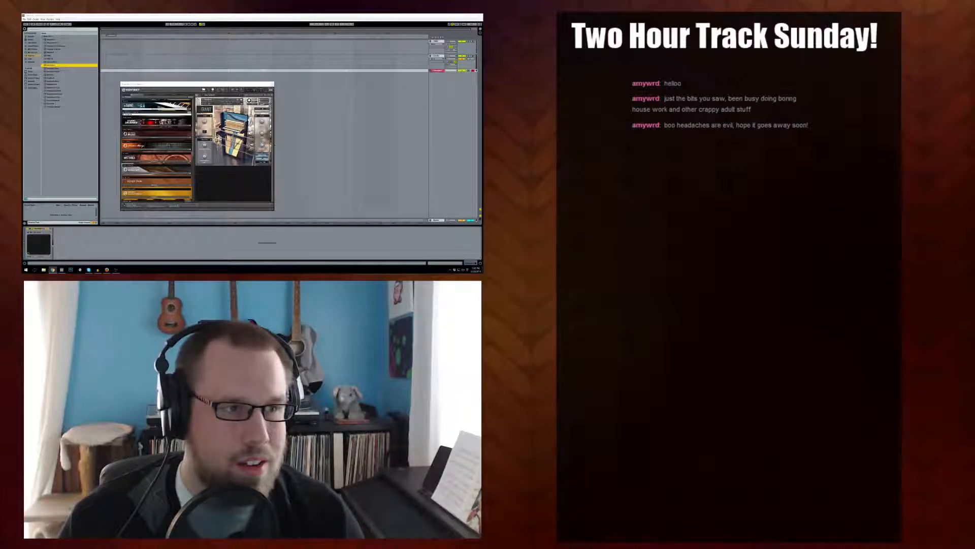
pyautogui.moveTo(483, 31)
pyautogui.mouseDown()
pyautogui.moveTo(386, 31)
pyautogui.moveTo(482, 31)
pyautogui.mouseUp()
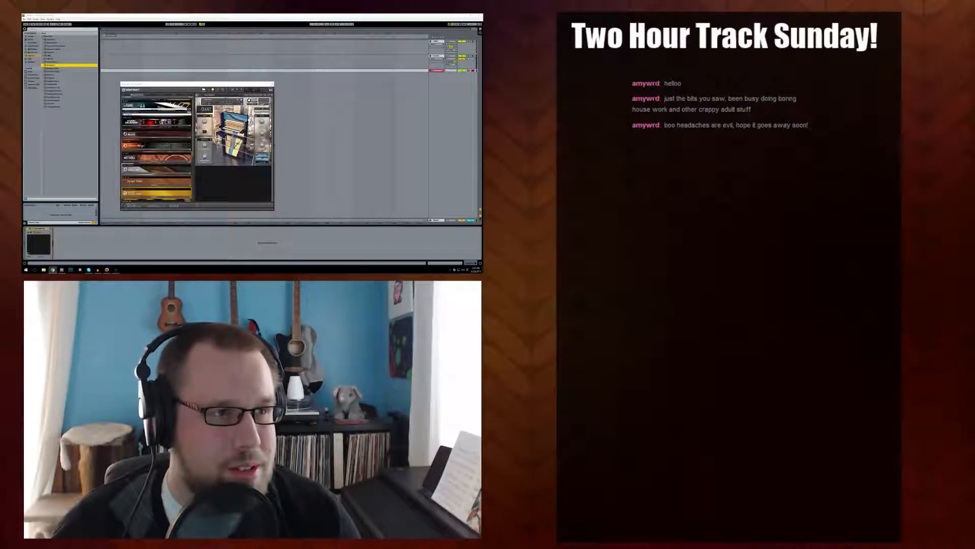
# Switch to the web browser, start the two-hour countdown timer, and return to Ableton Live.
pyautogui.click(62, 270)
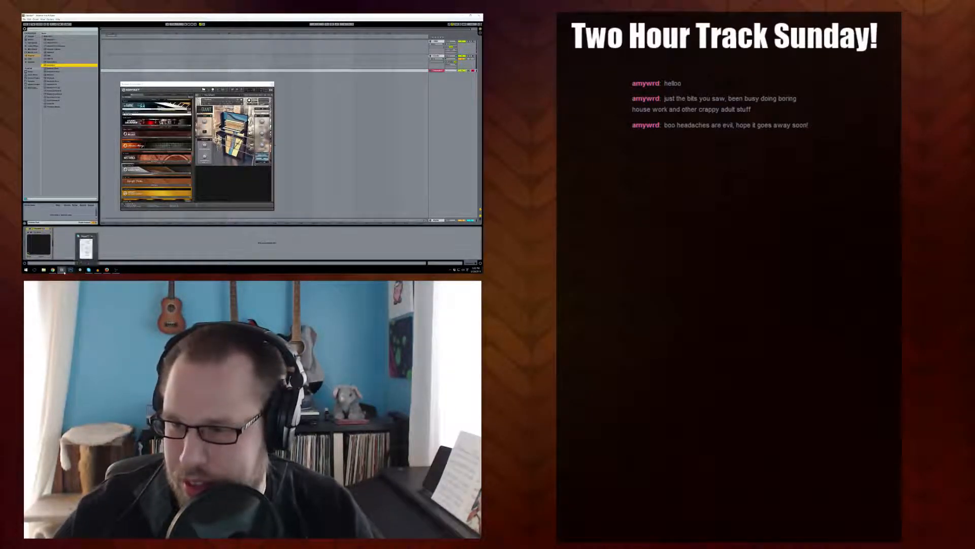
pyautogui.moveTo(52, 270)
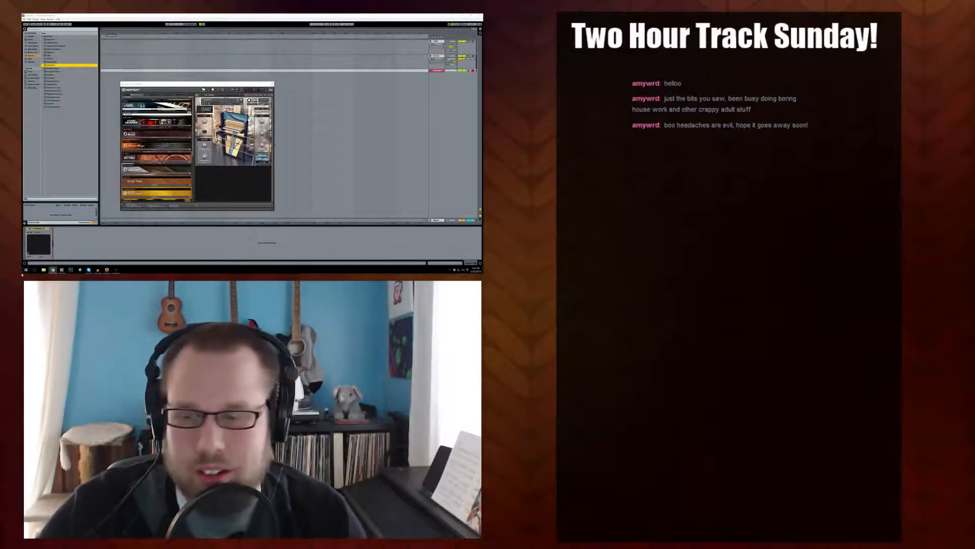
pyautogui.click(107, 269)
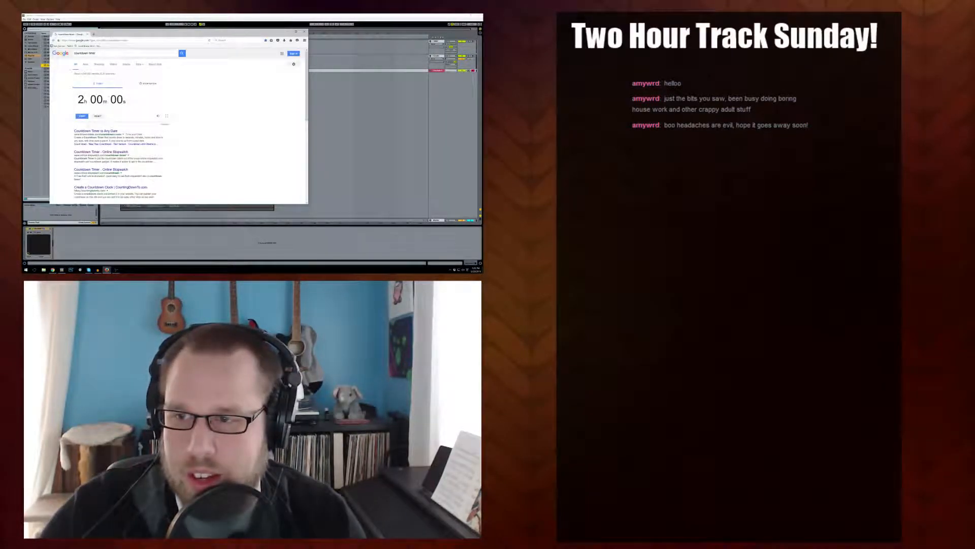
pyautogui.click(82, 116)
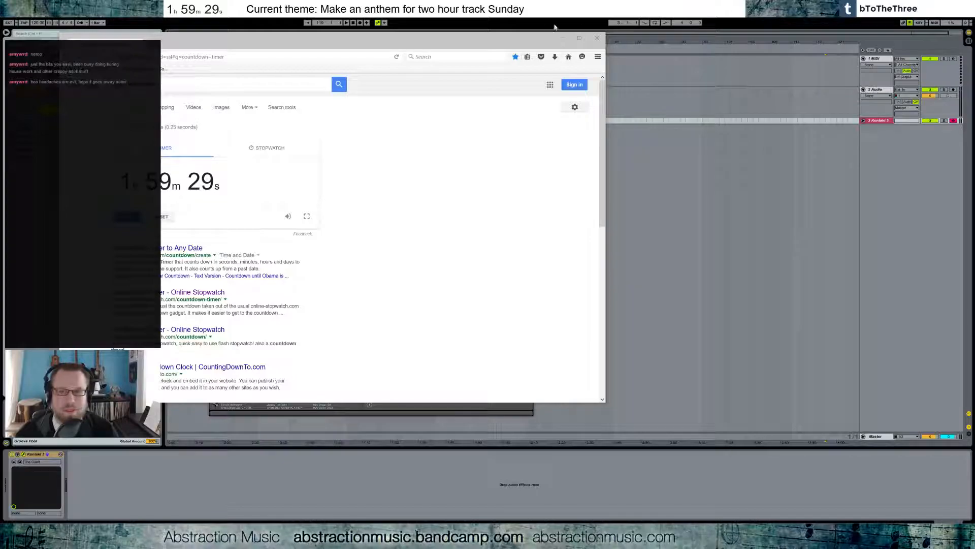
pyautogui.click(579, 37)
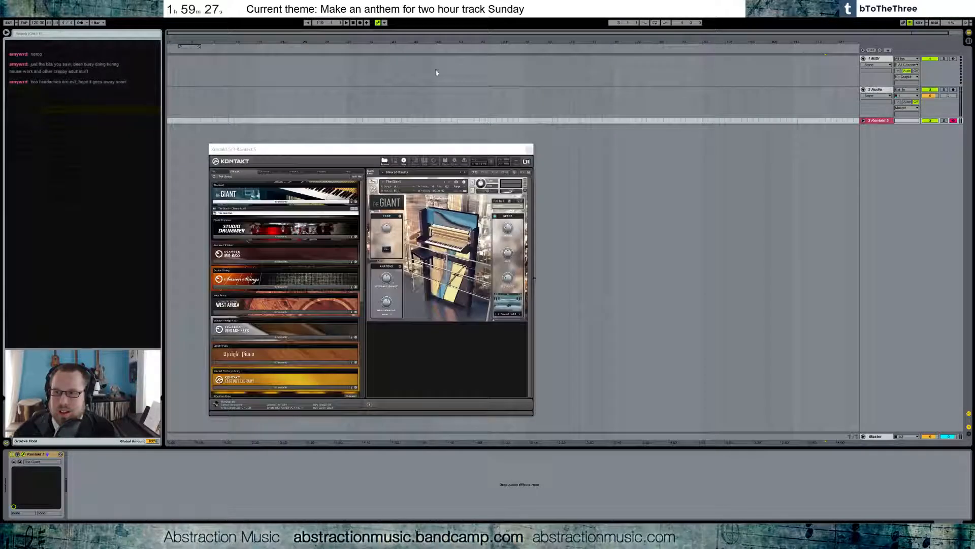
# Select bars 5 to 9 on the Kontakt 5 track in the arrangement.
pyautogui.click(259, 121)
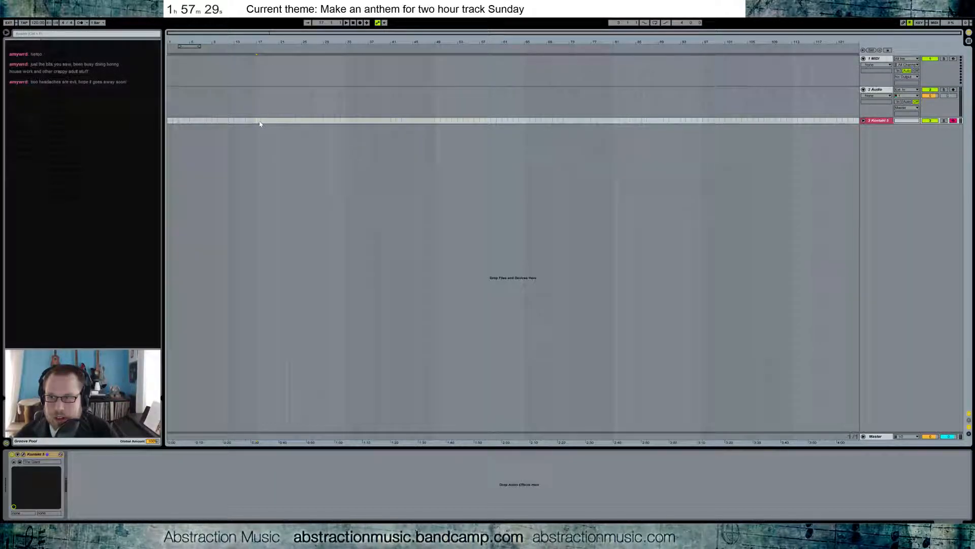
pyautogui.moveTo(236, 42); pyautogui.dragTo(418, 69)
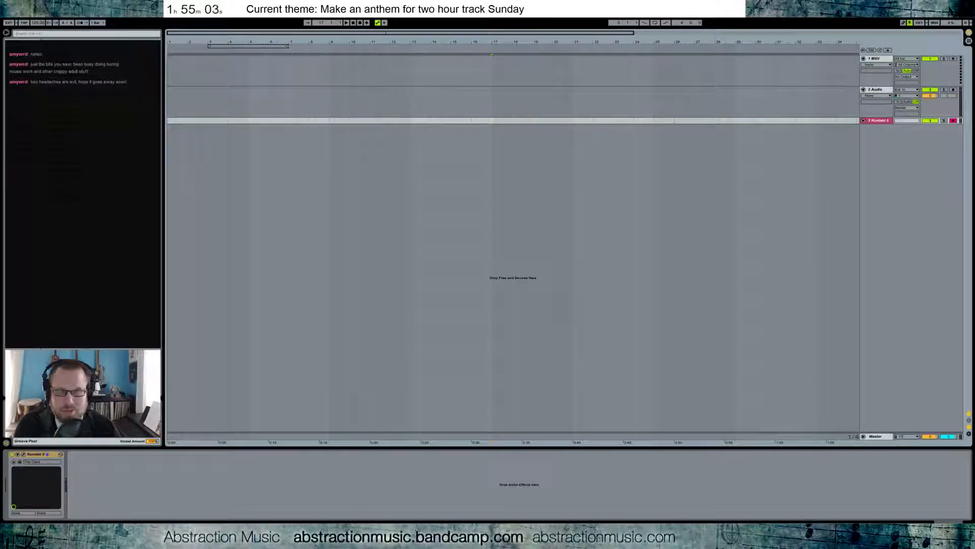
pyautogui.click(321, 218)
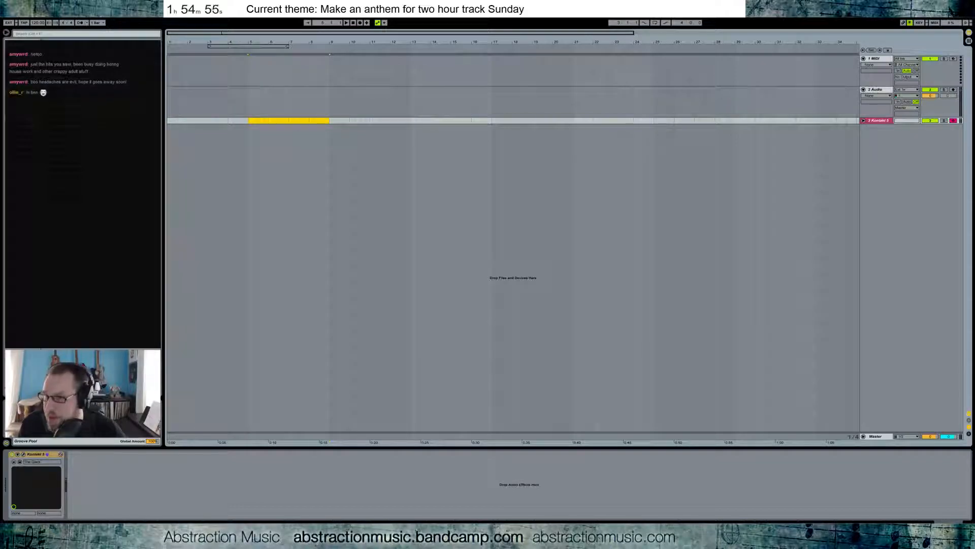
# Turn on the metronome and set the global quantization to None.
pyautogui.click(80, 24)
pyautogui.click(97, 24)
pyautogui.click(96, 30)
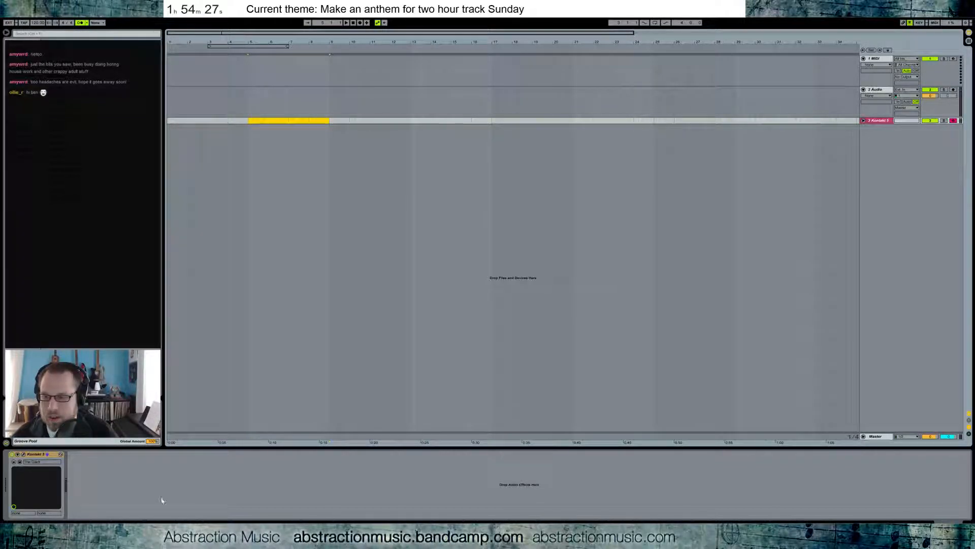
# Sign out of Skype and close its window.
pyautogui.rightClick(142, 537)
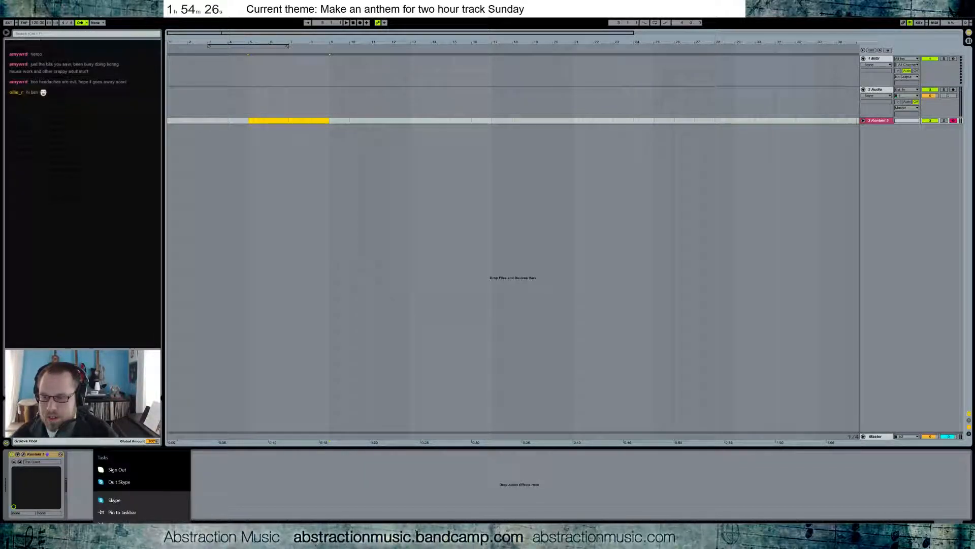
pyautogui.click(131, 471)
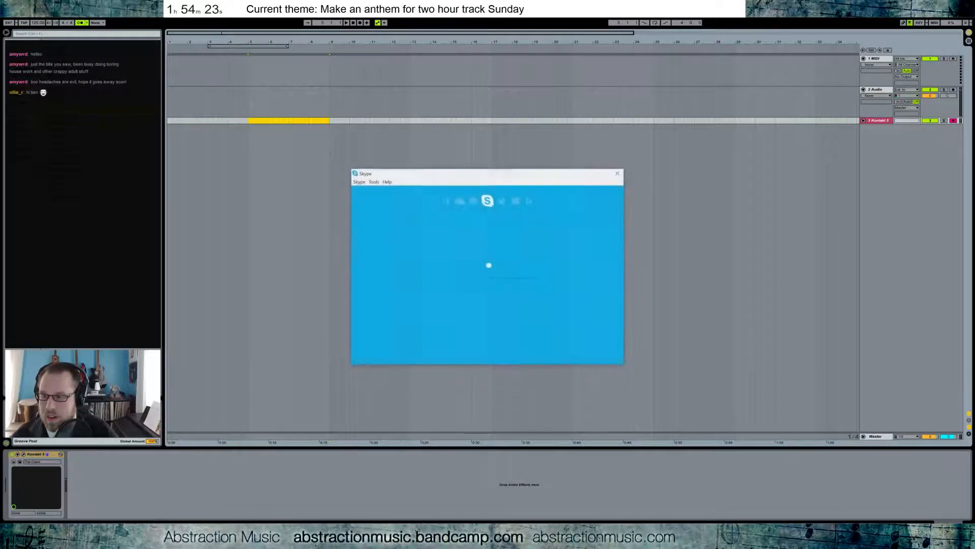
pyautogui.click(619, 173)
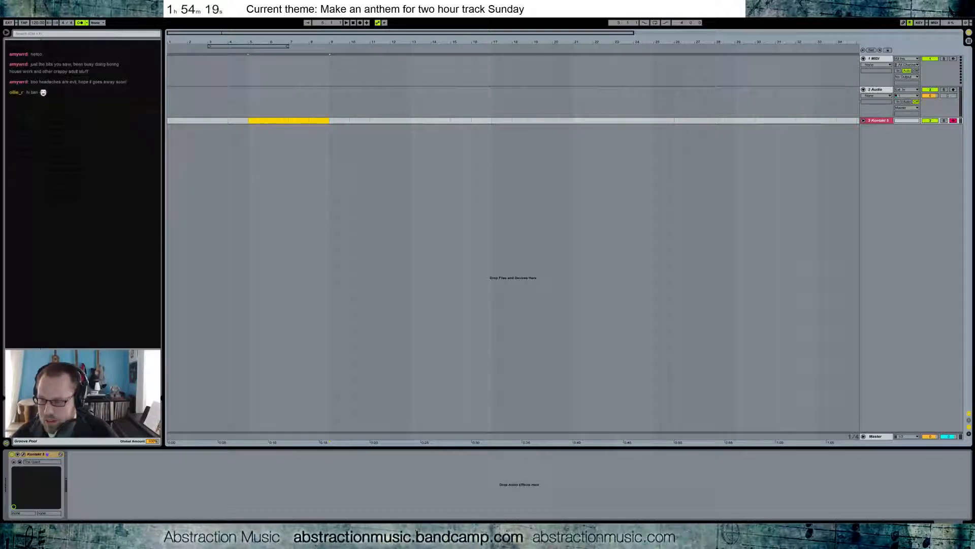
# Tap in a new song tempo.
pyautogui.click(24, 22)
pyautogui.click(24, 22)
pyautogui.click(25, 24)
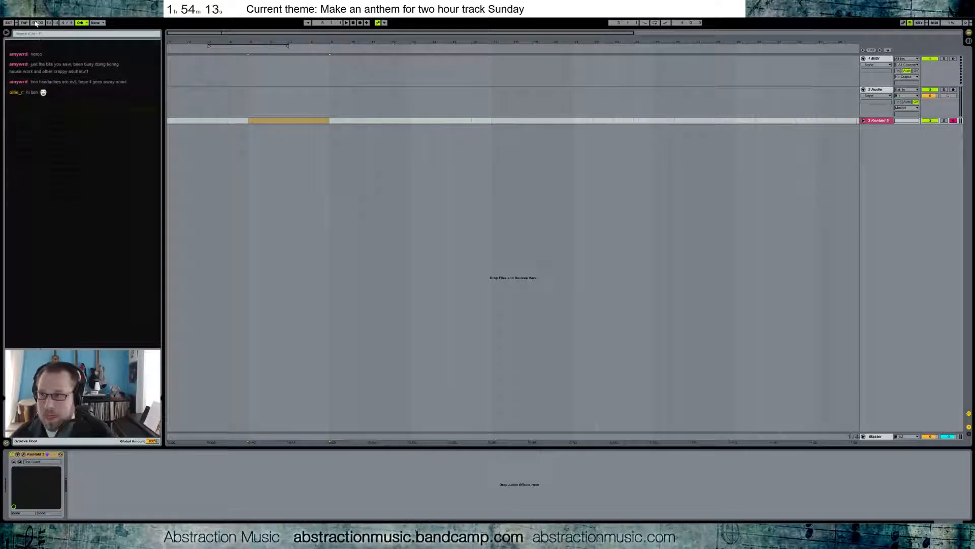
# Record a piano take about two bars long on the Kontakt 5 track, starting at bar 5.
pyautogui.click(248, 122)
pyautogui.click(360, 23)
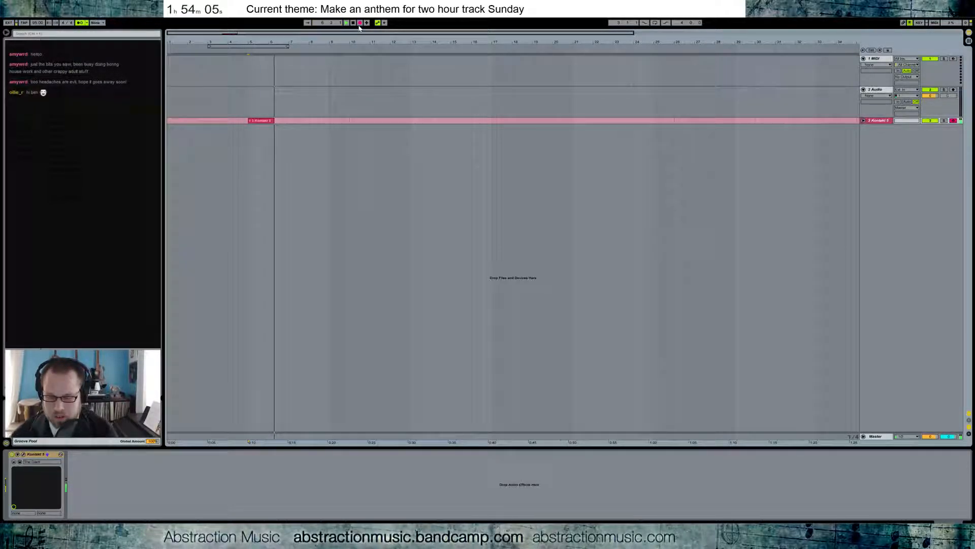
pyautogui.click(359, 25)
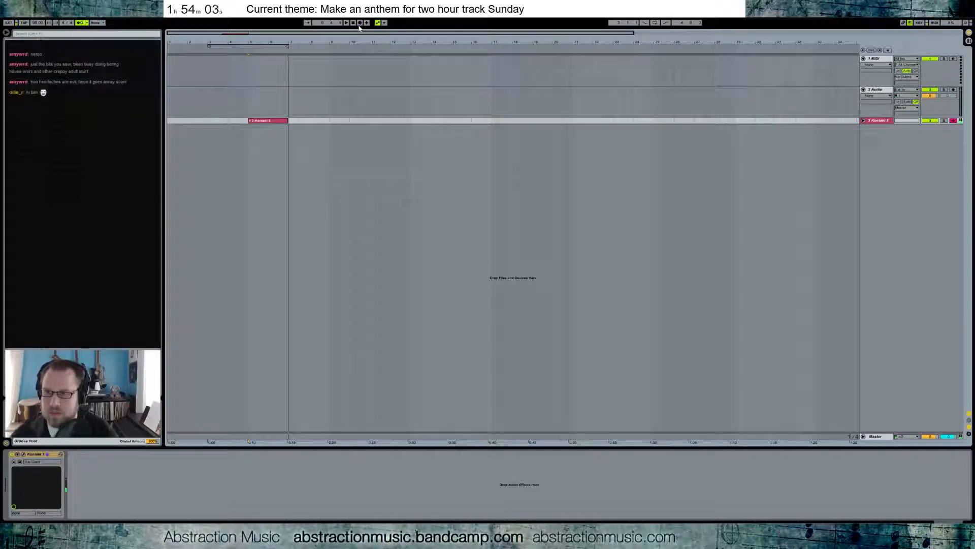
# Open the recorded Kontakt 5 clip's notes and shift the whole first phrase earlier so it begins at the clip's start.
pyautogui.doubleClick(277, 122)
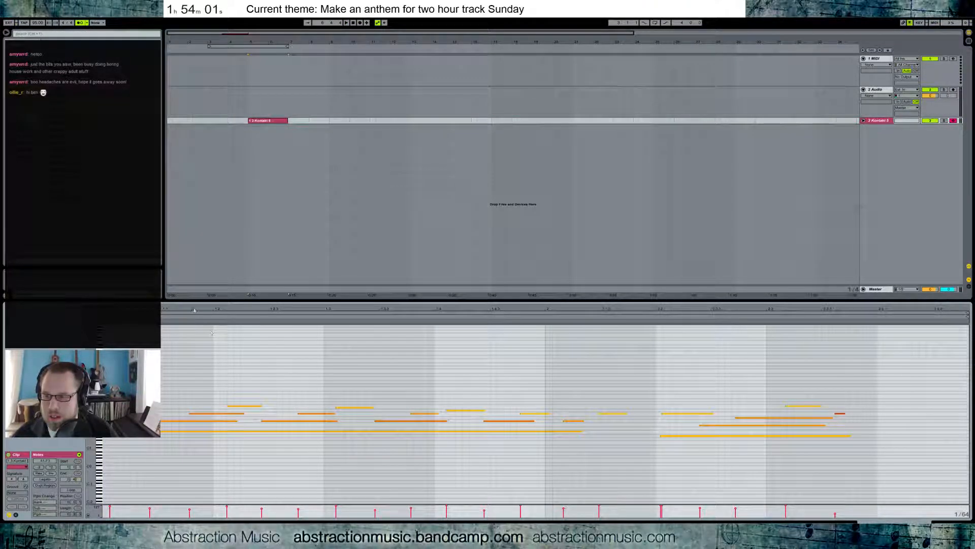
pyautogui.moveTo(200, 308); pyautogui.dragTo(248, 330)
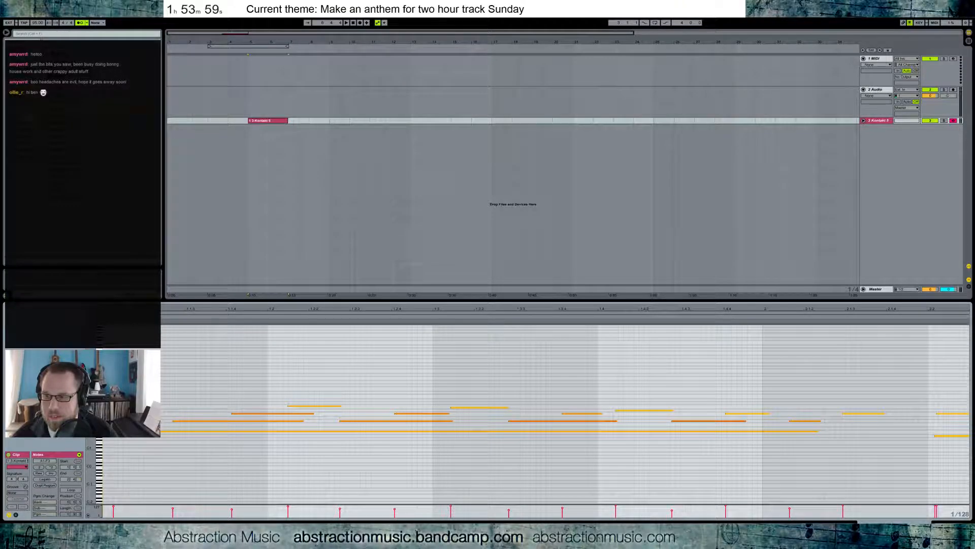
pyautogui.moveTo(90, 418); pyautogui.dragTo(122, 418)
pyautogui.moveTo(89, 459); pyautogui.dragTo(89, 430)
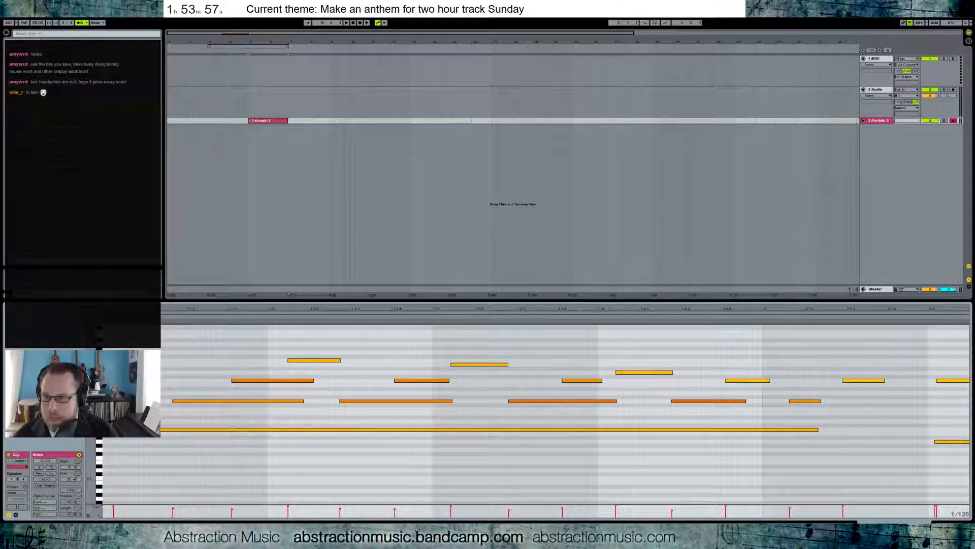
pyautogui.moveTo(164, 308); pyautogui.dragTo(160, 285)
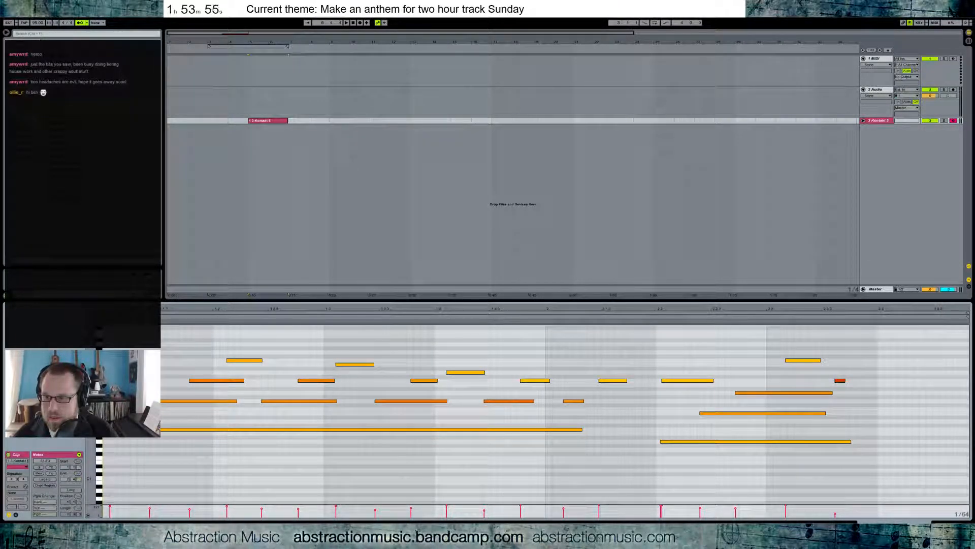
pyautogui.moveTo(163, 337); pyautogui.dragTo(535, 456)
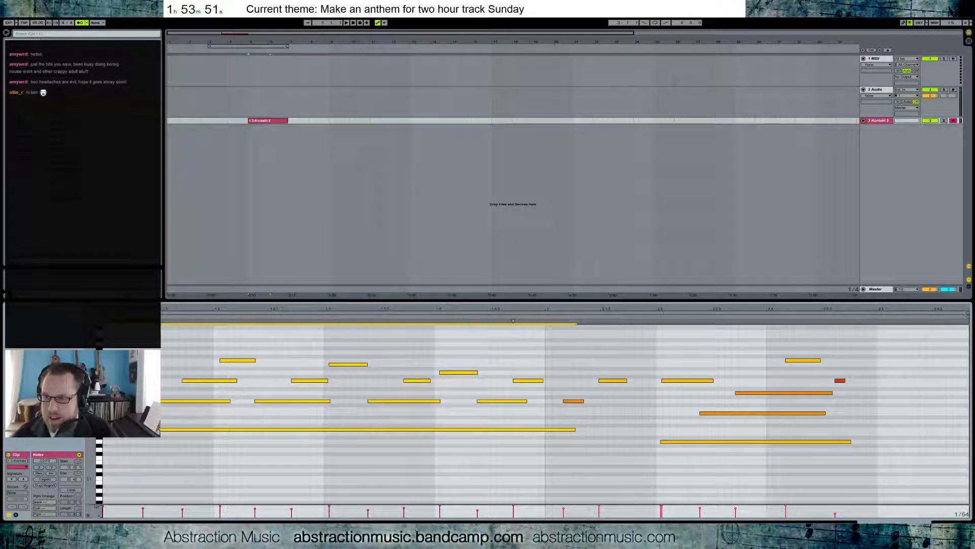
pyautogui.press('Left')
# Set a finer 1/32 note grid and move the first arpeggio group's notes earlier onto consecutive sixteenths.
pyautogui.hotkey('ctrl', '1')
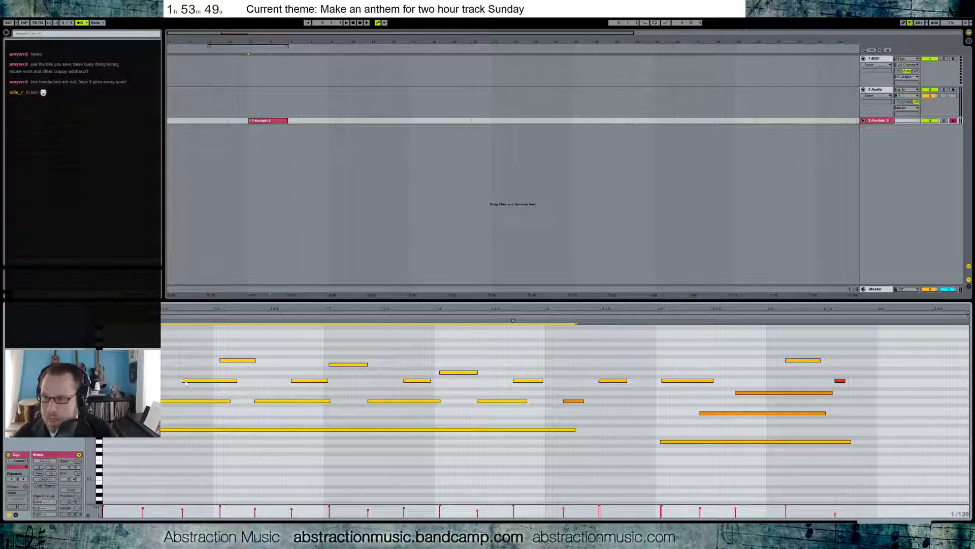
pyautogui.moveTo(163, 347); pyautogui.dragTo(243, 409)
pyautogui.press('Left')
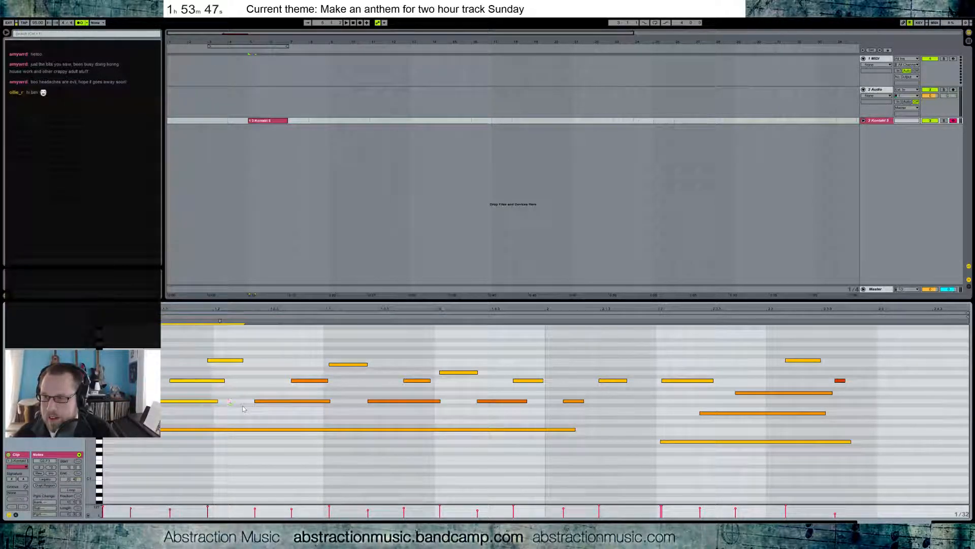
pyautogui.moveTo(181, 346); pyautogui.dragTo(213, 385)
pyautogui.press('Left')
pyautogui.press('Right')
pyautogui.press('Left')
pyautogui.moveTo(205, 345); pyautogui.dragTo(228, 368)
pyautogui.press('Left')
pyautogui.press('space')
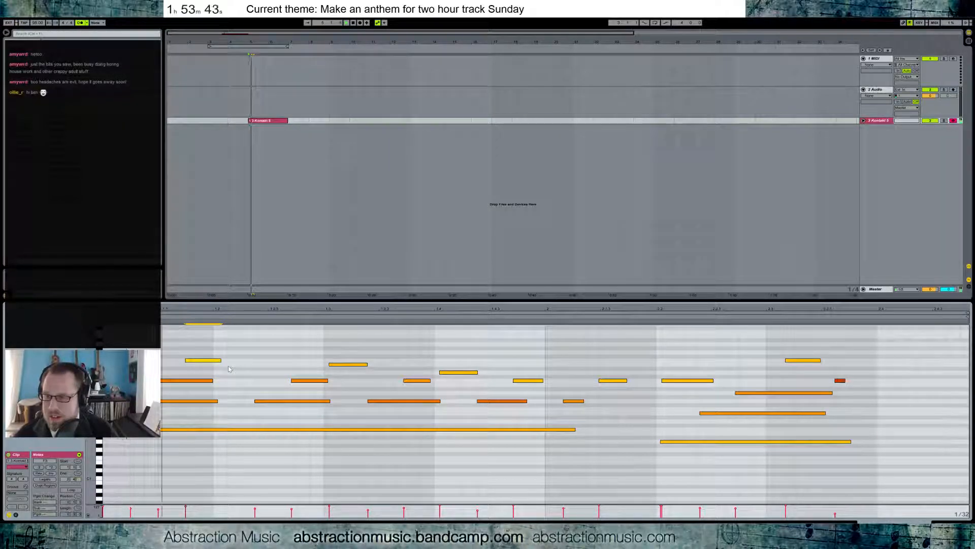
# Move the second arpeggio group's three notes earlier so they continue the even sixteenth-note spacing.
pyautogui.moveTo(263, 352); pyautogui.dragTo(345, 417)
pyautogui.press('Left')
pyautogui.press('Left')
pyautogui.press('Left')
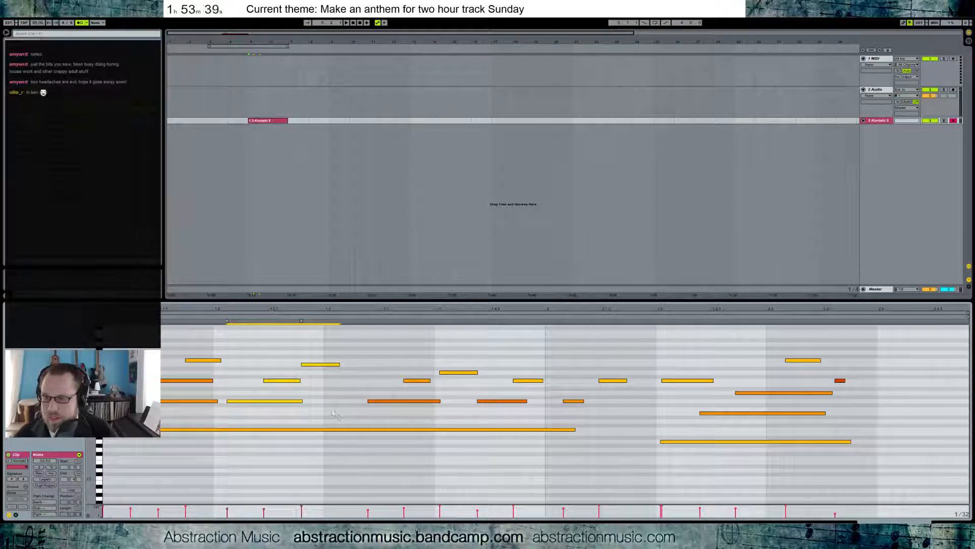
pyautogui.moveTo(243, 362); pyautogui.dragTo(256, 387)
pyautogui.press('Left')
pyautogui.moveTo(270, 349); pyautogui.dragTo(317, 376)
pyautogui.press('Left')
pyautogui.press('Left')
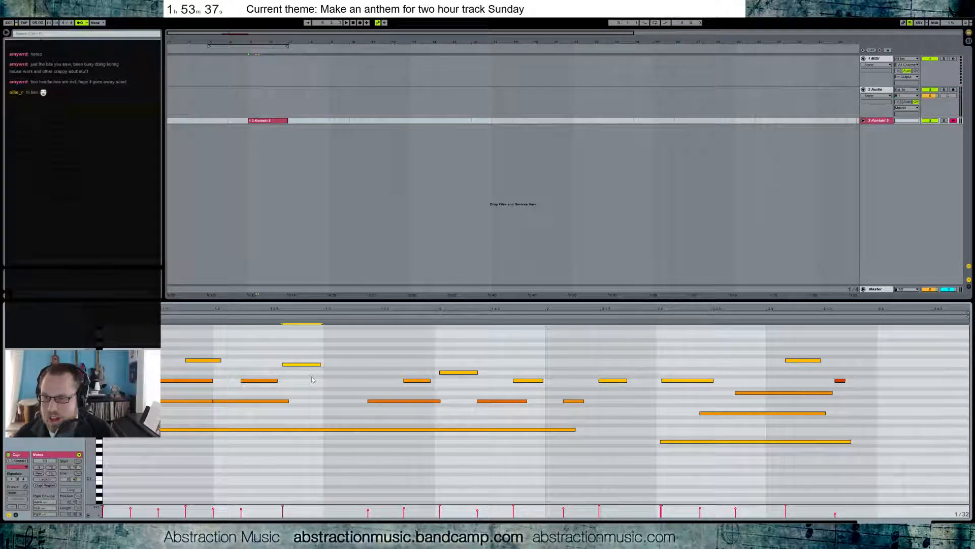
# Move the remaining notes of the first phrase earlier so the third arpeggio group follows directly in sixteenths.
pyautogui.moveTo(376, 354); pyautogui.dragTo(542, 413)
pyautogui.press('Left')
pyautogui.press('Left')
pyautogui.press('Left')
pyautogui.press('Left')
pyautogui.press('Left')
pyautogui.press('Left')
pyautogui.press('Left')
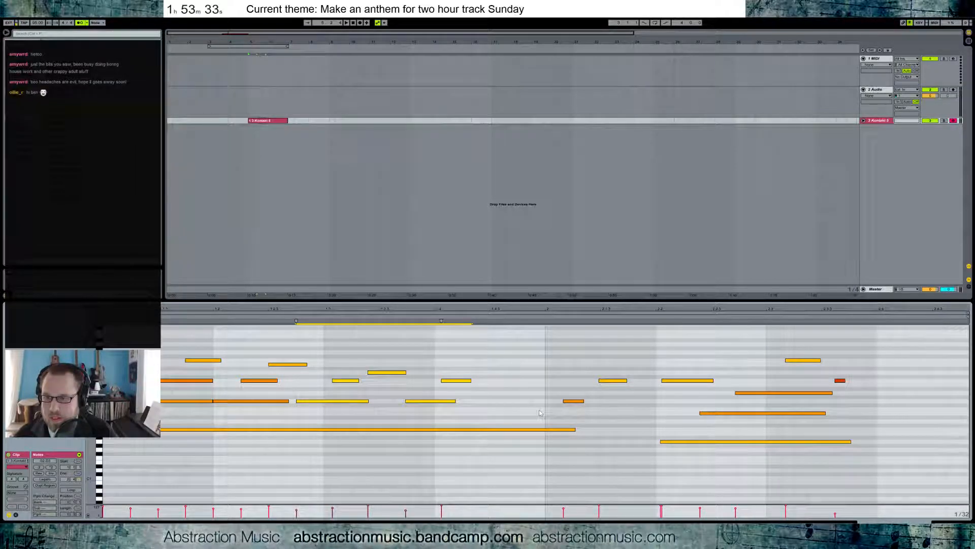
pyautogui.press('Right')
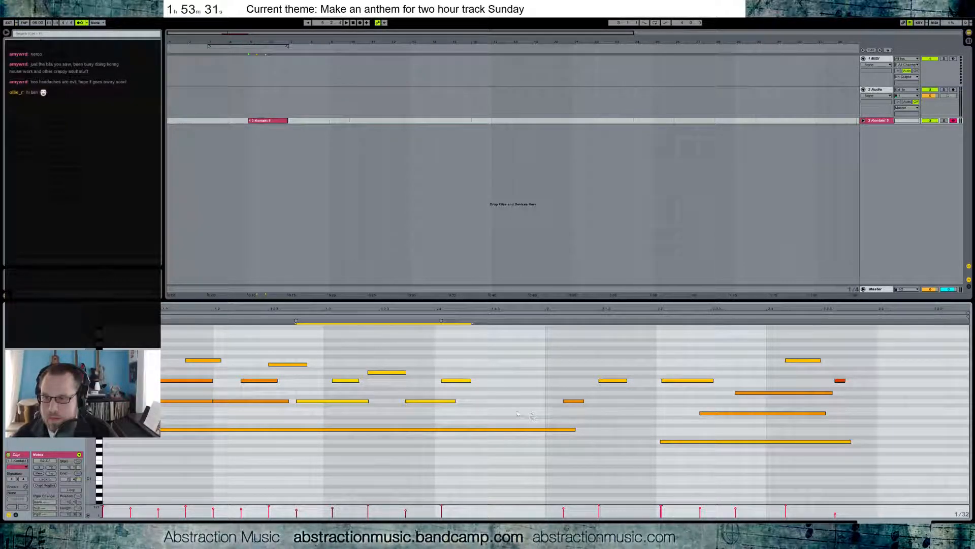
# Move the last middle and upper notes of the phrase earlier onto the two sixteenths before beat 4.
pyautogui.moveTo(389, 391); pyautogui.dragTo(470, 413)
pyautogui.press('Left')
pyautogui.press('Left')
pyautogui.press('Left')
pyautogui.press('Left')
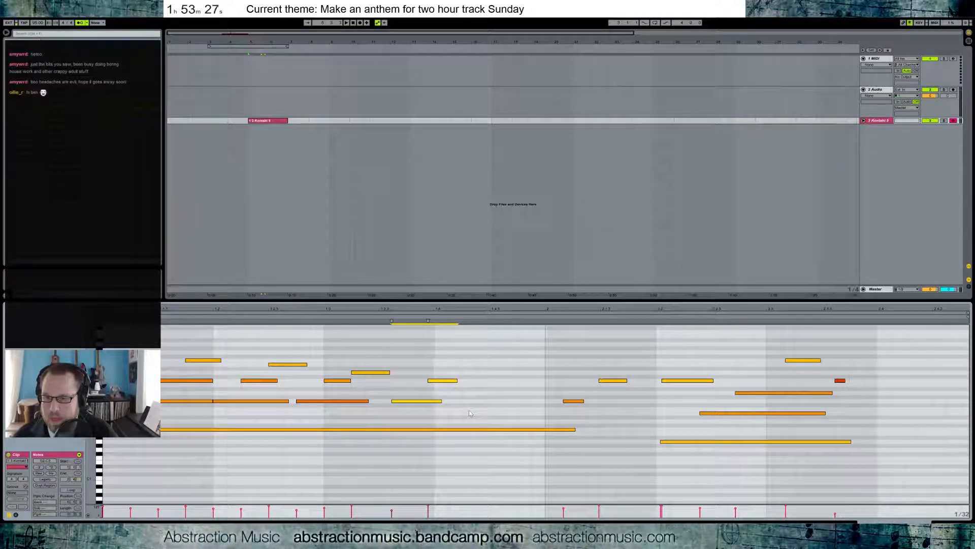
pyautogui.click(422, 380)
pyautogui.press('Left')
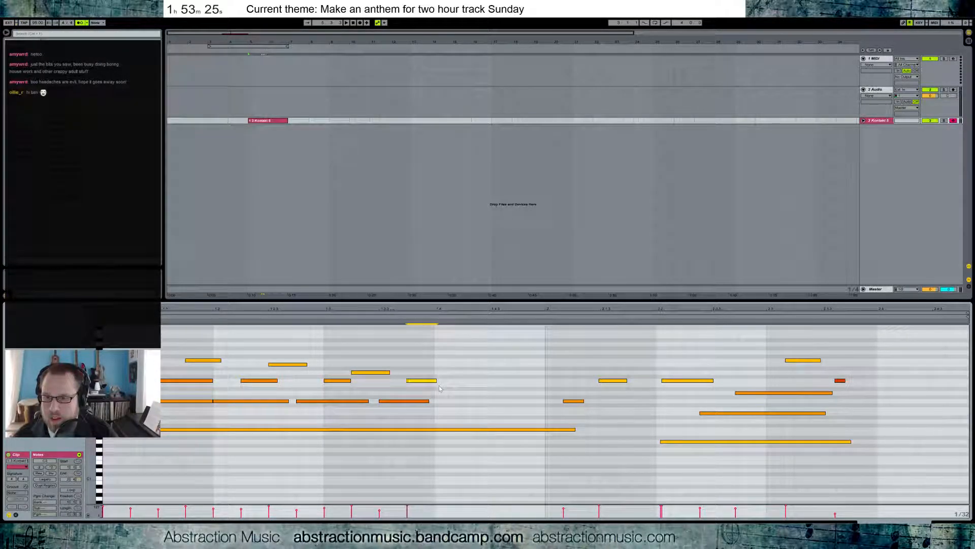
# Split the bass line at beat 4, ending it at bar 2, and add a middle note a sixteenth after beat 4 lasting to bar 2.
pyautogui.moveTo(574, 433); pyautogui.dragTo(545, 431)
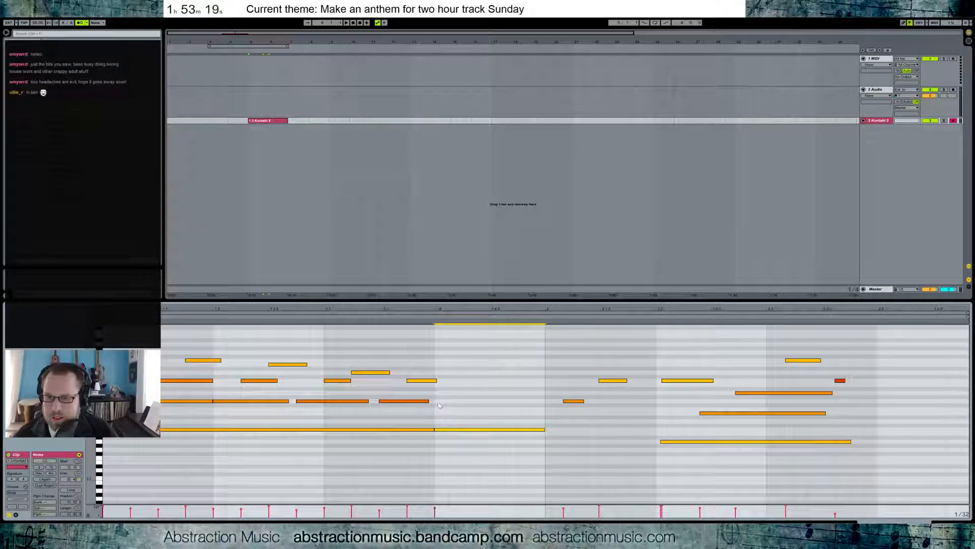
pyautogui.click(476, 402)
pyautogui.doubleClick(477, 401)
pyautogui.moveTo(506, 401); pyautogui.dragTo(546, 401)
# Delete all notes after the first bar and play the phrase back with the metronome turned off.
pyautogui.moveTo(562, 347); pyautogui.dragTo(855, 459)
pyautogui.press('Delete')
pyautogui.press('space')
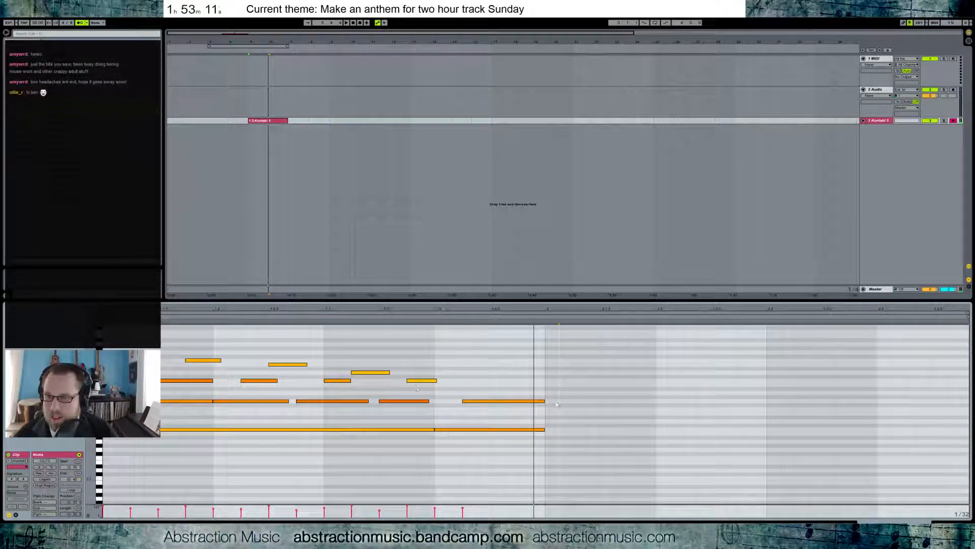
pyautogui.click(81, 23)
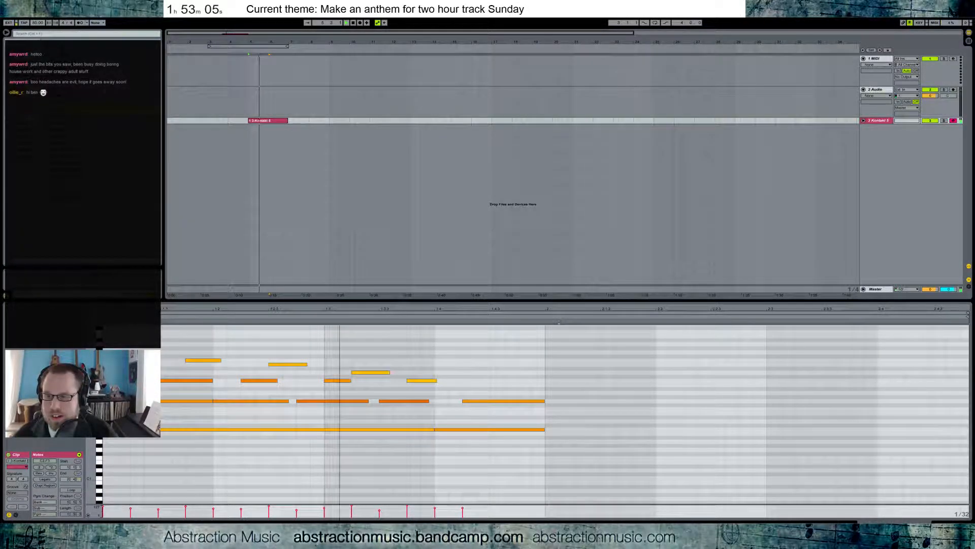
pyautogui.press('space')
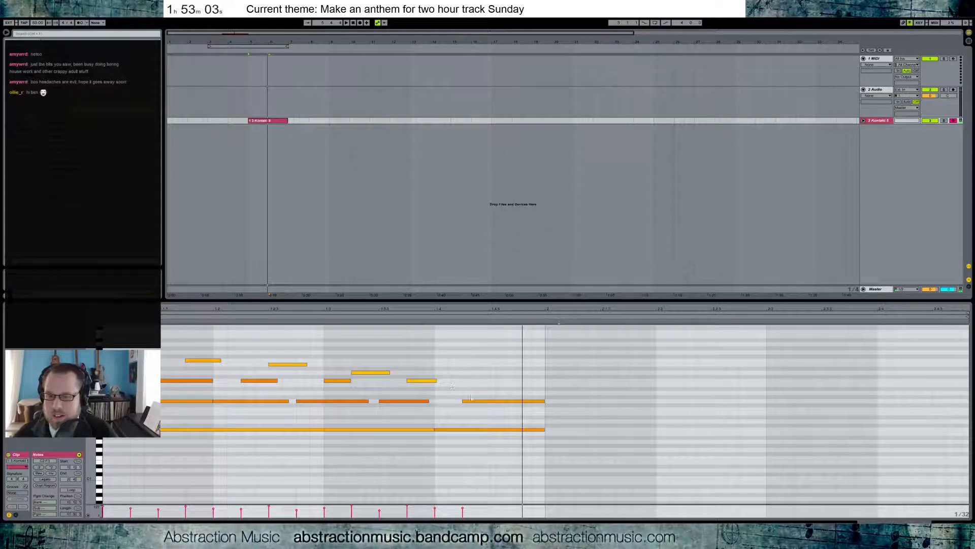
# Move the last bass and middle notes a sixteenth later and fill the middle voice up to them around beat 4.
pyautogui.moveTo(456, 381); pyautogui.dragTo(514, 449)
pyautogui.press('Right')
pyautogui.press('Right')
pyautogui.click(450, 410)
pyautogui.doubleClick(435, 402)
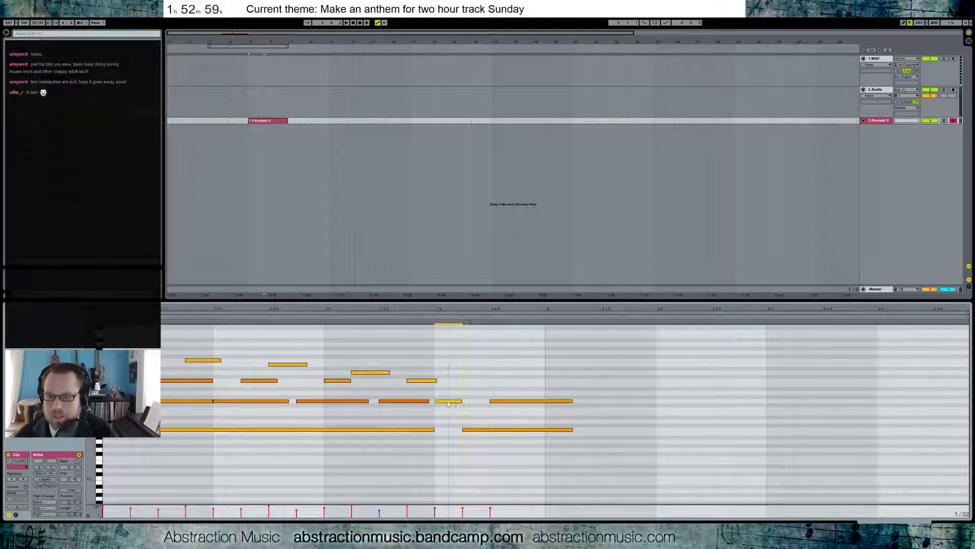
pyautogui.moveTo(417, 388); pyautogui.dragTo(433, 402)
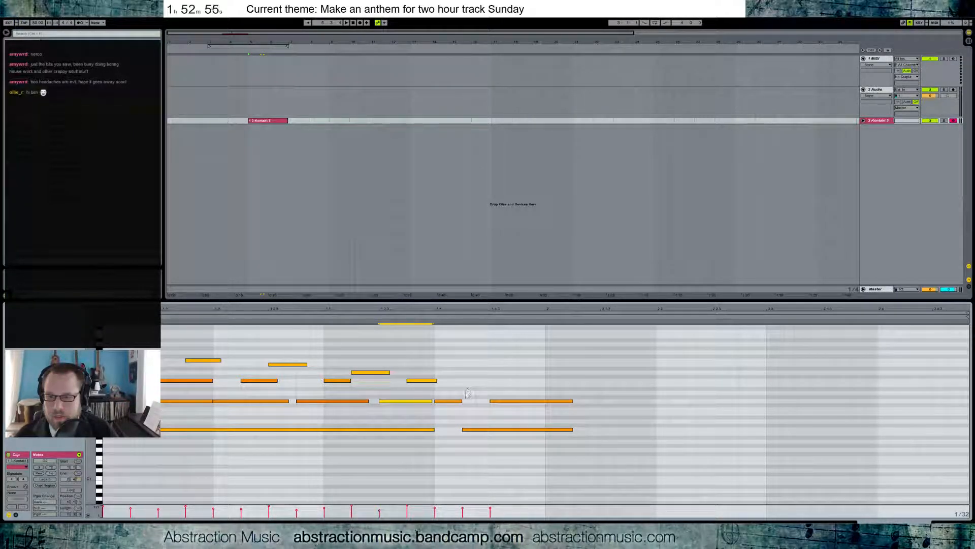
# Trim the final bass and middle notes to end at bar 2, add a short lower note before it and play the phrase.
pyautogui.moveTo(560, 438); pyautogui.dragTo(543, 402)
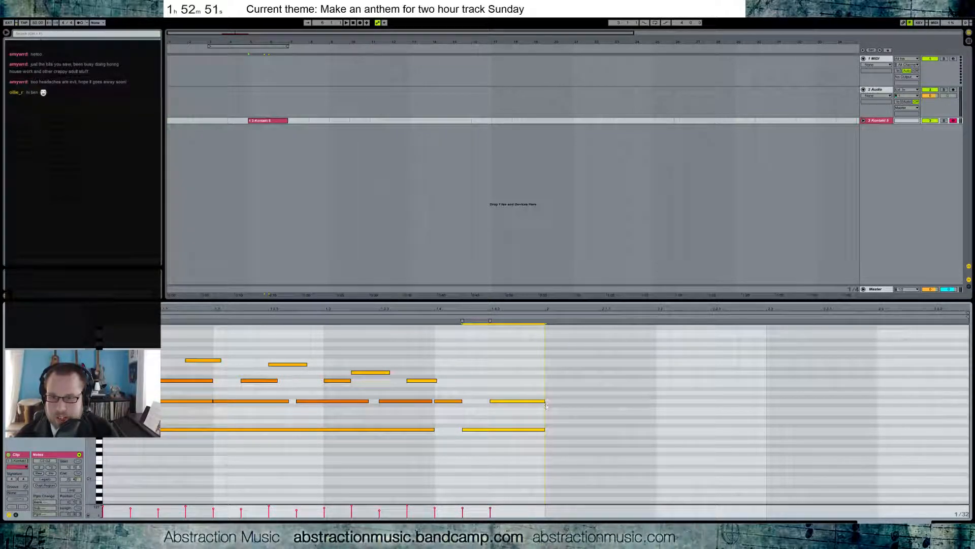
pyautogui.doubleClick(518, 409)
pyautogui.press('Right')
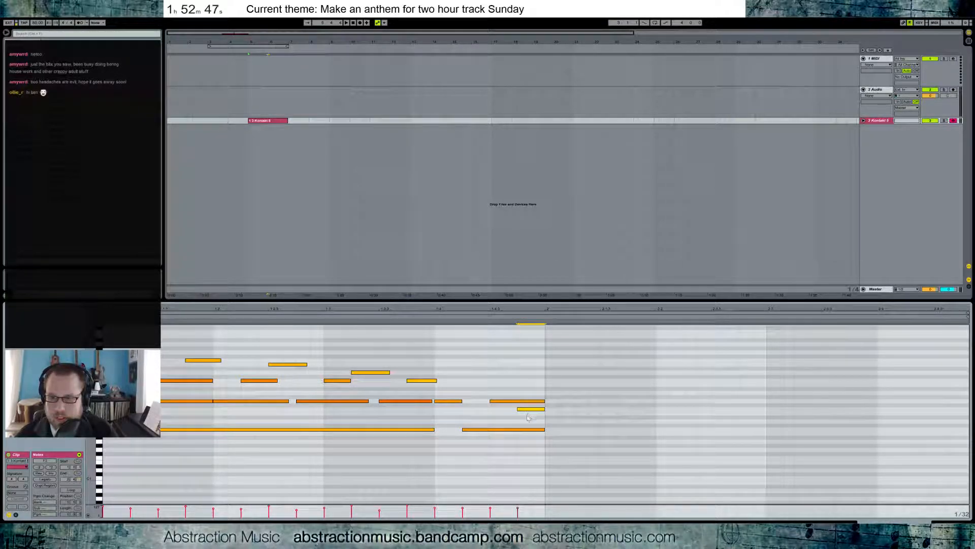
pyautogui.press('space')
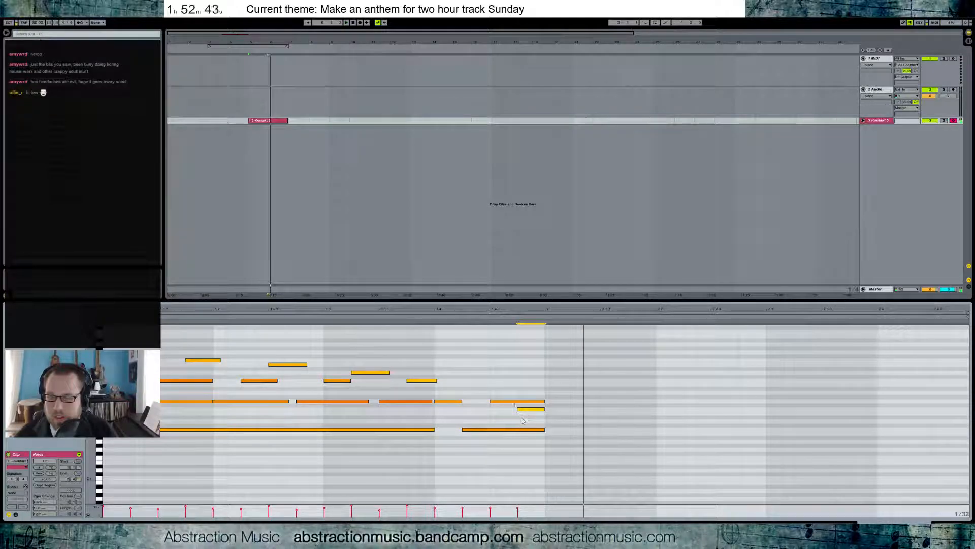
# Delete all notes from beat 4 onward and play back the shortened phrase.
pyautogui.press('space')
pyautogui.moveTo(549, 449); pyautogui.dragTo(452, 378)
pyautogui.press('Delete')
pyautogui.press('space')
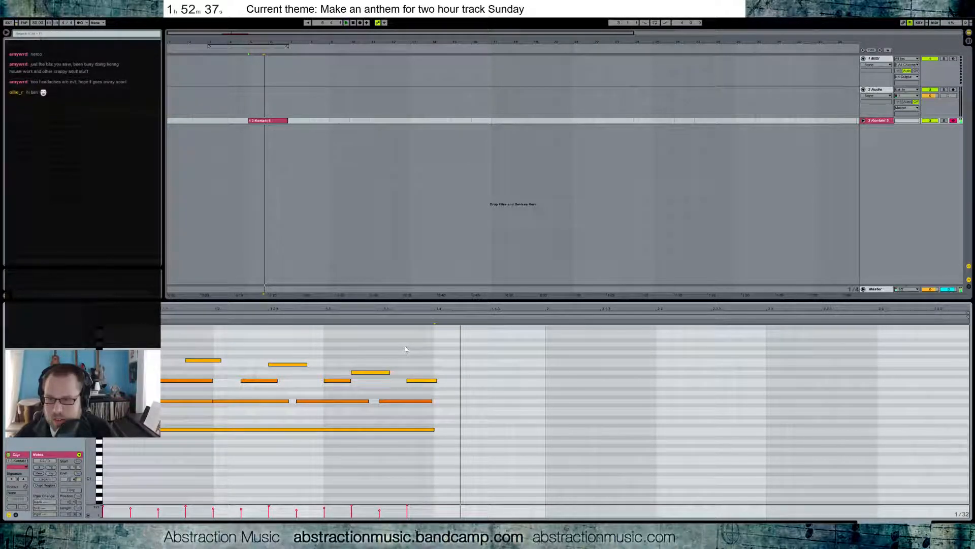
# Set the time signature numerator to 9 for both the song and the piano clip, and play the phrase.
pyautogui.click(64, 23)
pyautogui.write('9')
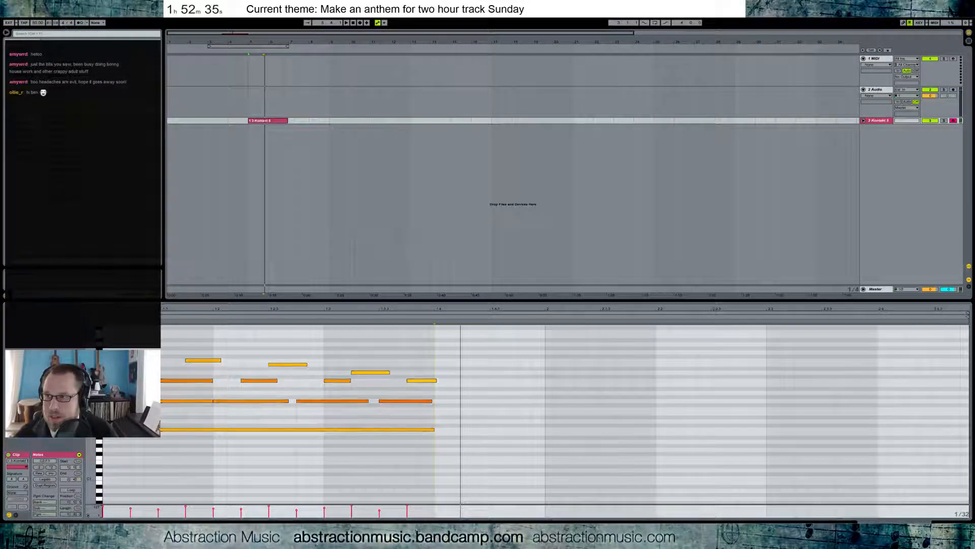
pyautogui.press('Return')
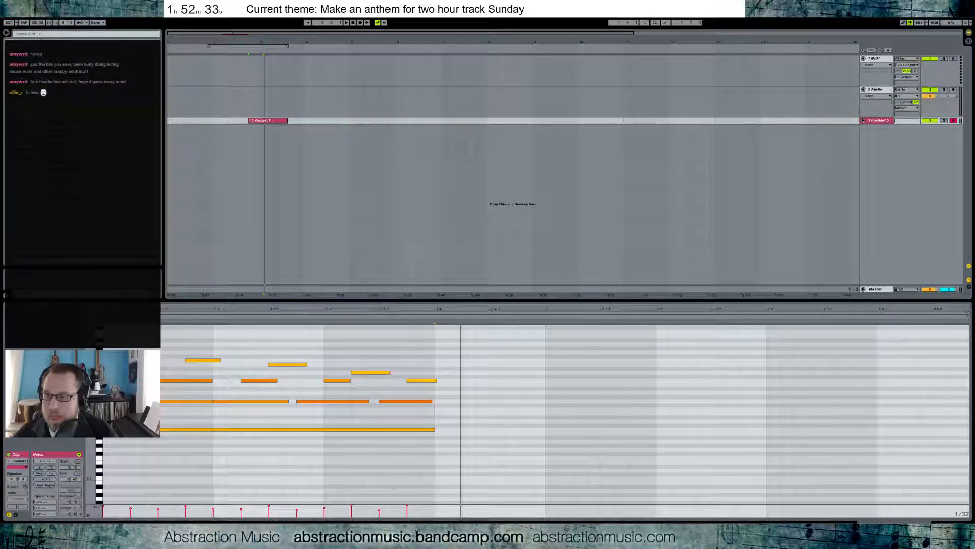
pyautogui.click(12, 479)
pyautogui.write('9')
pyautogui.press('Return')
pyautogui.press('space')
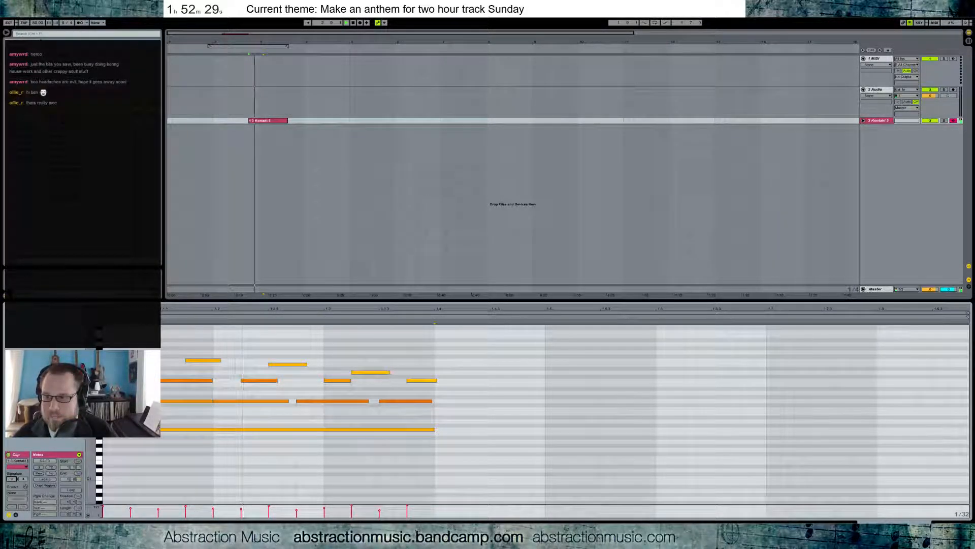
# Stop playback and duplicate all the phrase's notes directly after the original.
pyautogui.press('space')
pyautogui.moveTo(111, 475); pyautogui.dragTo(419, 339)
pyautogui.hotkey('ctrl', 'd')
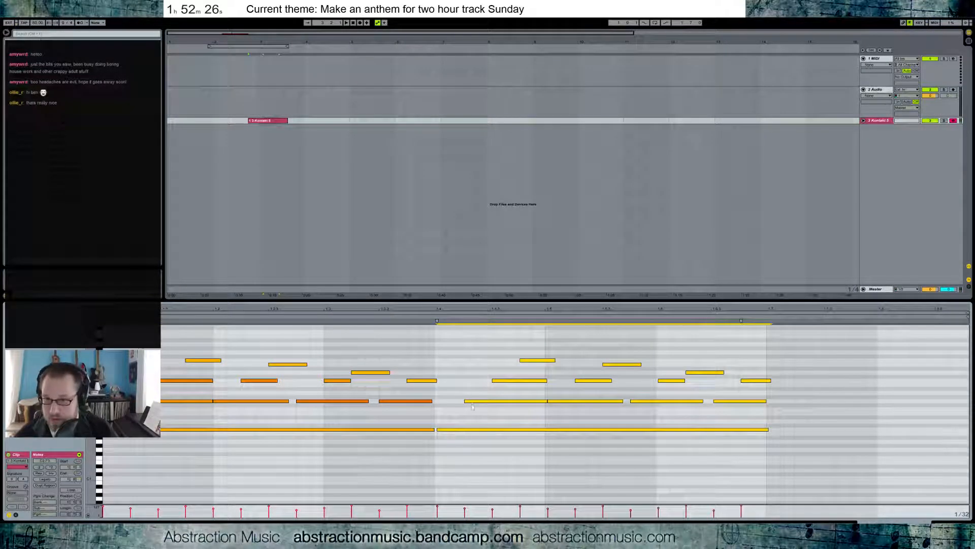
# Add an upper note at the start of the copied phrase, lower the copy's bass note and play the result.
pyautogui.click(432, 381)
pyautogui.doubleClick(441, 381)
pyautogui.moveTo(447, 381); pyautogui.dragTo(476, 381)
pyautogui.moveTo(447, 429); pyautogui.dragTo(461, 446)
pyautogui.press('space')
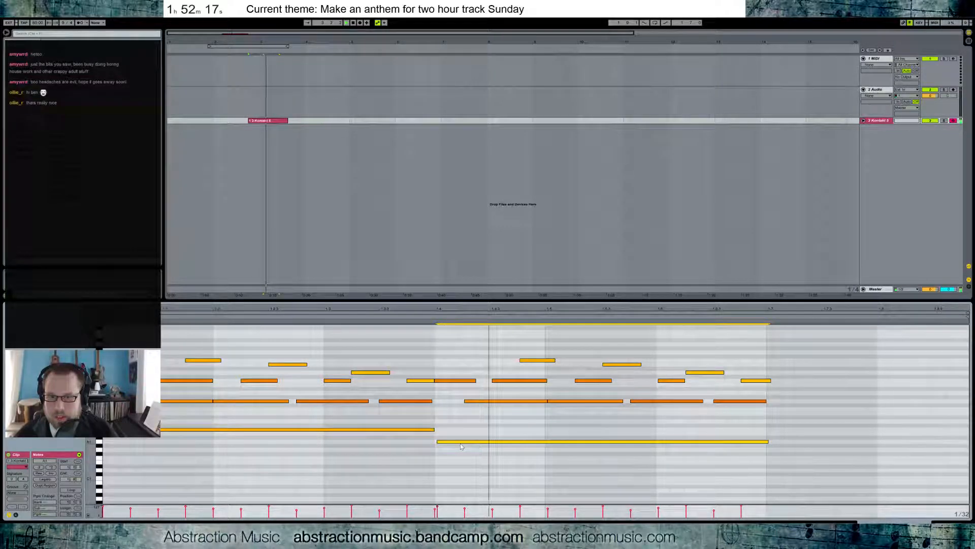
# Try a time signature numerator of 3 for the piano clip and play it, undoing the accidental change to the copied notes.
pyautogui.click(12, 479)
pyautogui.write('3')
pyautogui.press('Return')
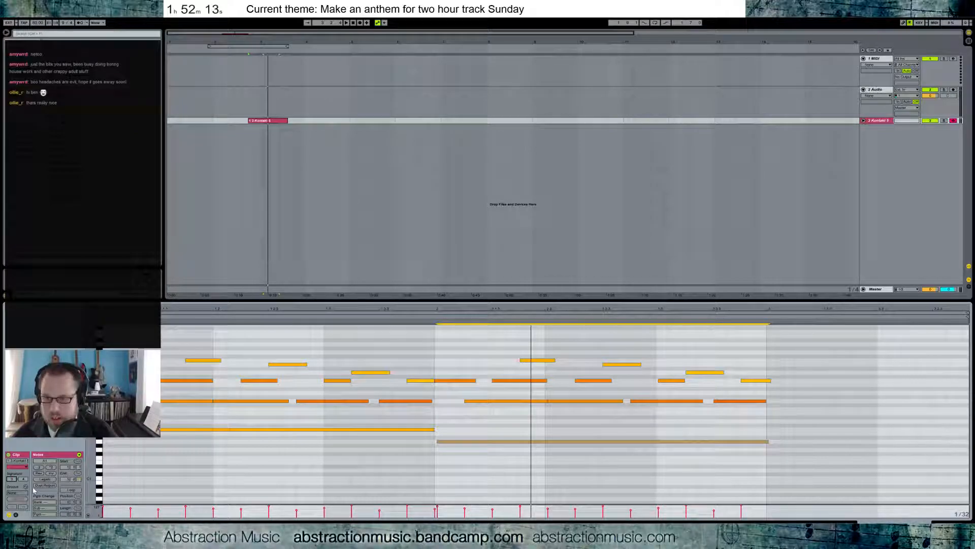
pyautogui.press('space')
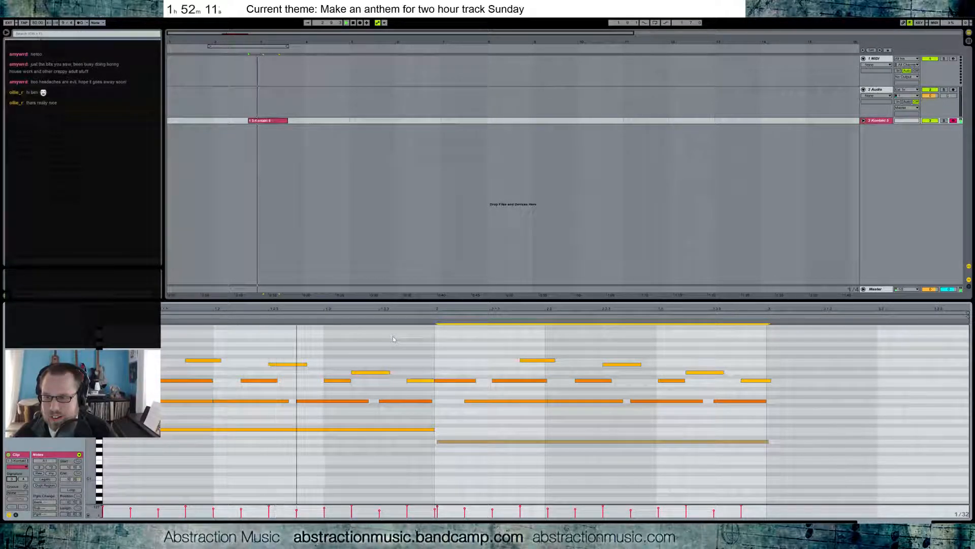
pyautogui.press('space')
pyautogui.moveTo(442, 343); pyautogui.dragTo(745, 475)
pyautogui.press('0')
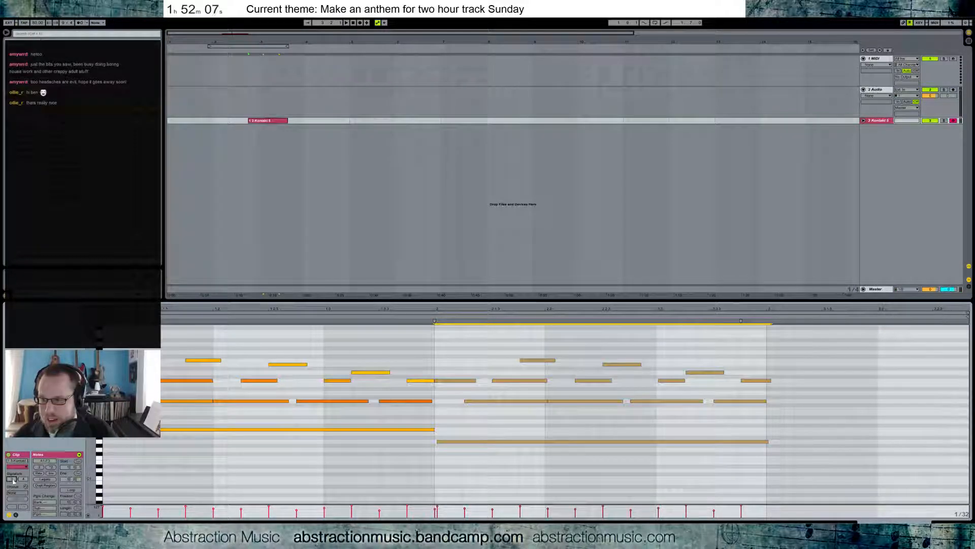
pyautogui.hotkey('ctrl', 'z')
# Move the entire copied phrase later to leave a gap after the first phrase, and play the result.
pyautogui.moveTo(453, 342); pyautogui.dragTo(755, 463)
pyautogui.press('Right')
pyautogui.press('Right')
pyautogui.press('Right')
pyautogui.press('Right')
pyautogui.press('Right')
pyautogui.press('Right')
pyautogui.press('Right')
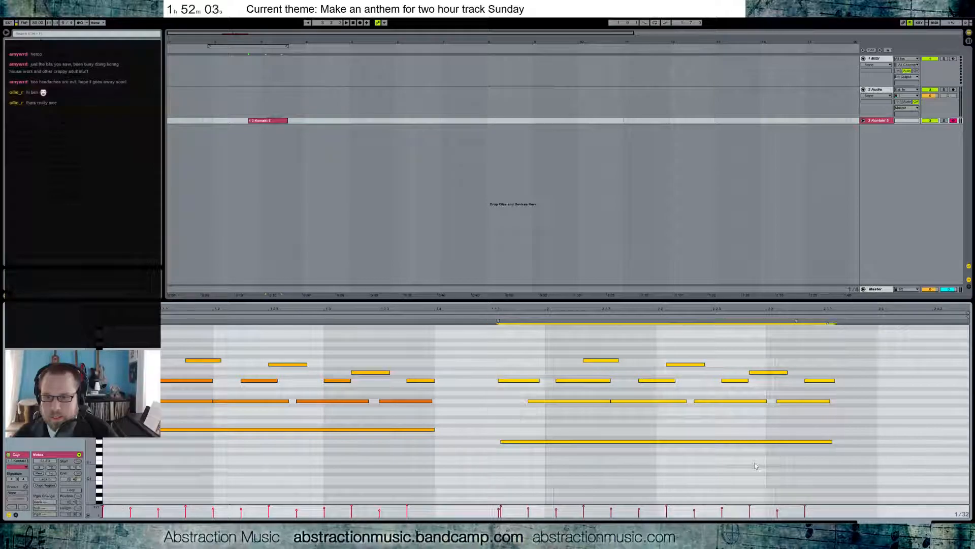
pyautogui.press('space')
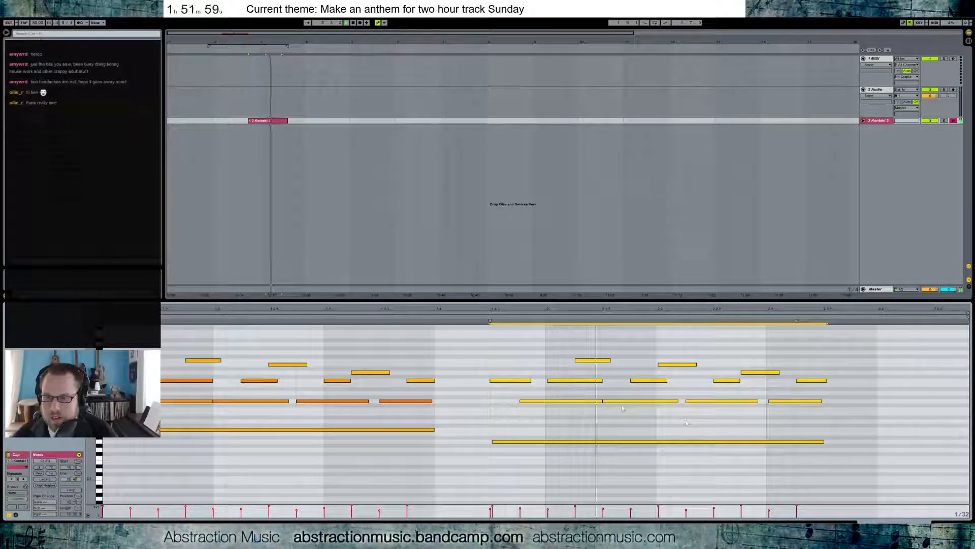
# Move the copied phrase back to a sixteenth after beat 4 and extend the first phrase's closing notes up to it.
pyautogui.press('space')
pyautogui.press('Left')
pyautogui.press('Left')
pyautogui.moveTo(434, 356); pyautogui.dragTo(425, 456)
pyautogui.moveTo(434, 380); pyautogui.dragTo(461, 386)
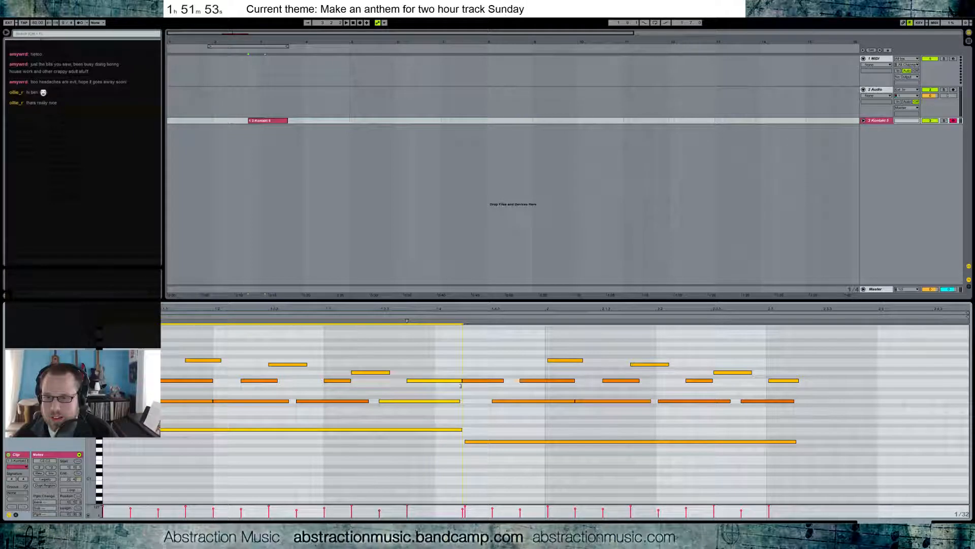
# Try a time signature denominator of 8 for the piano clip and play it.
pyautogui.click(172, 401)
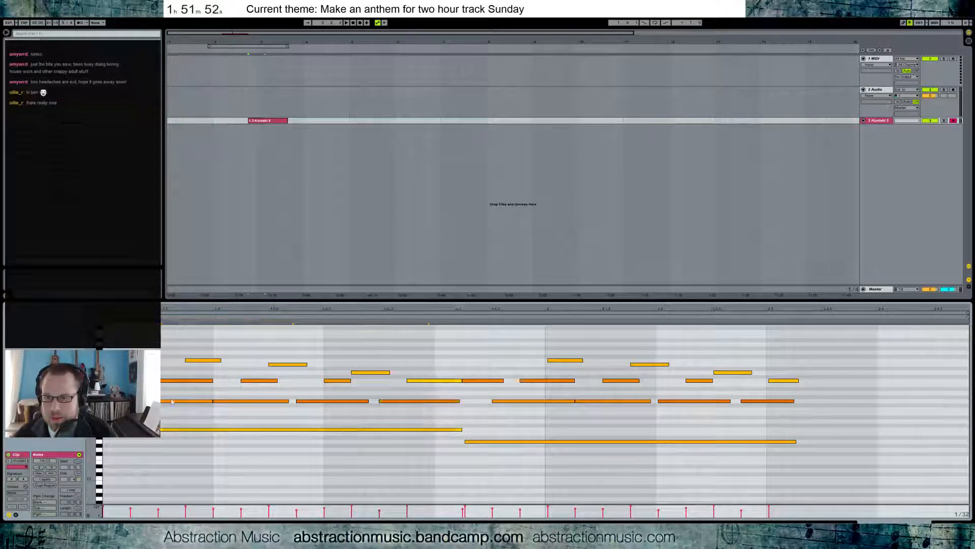
pyautogui.click(23, 479)
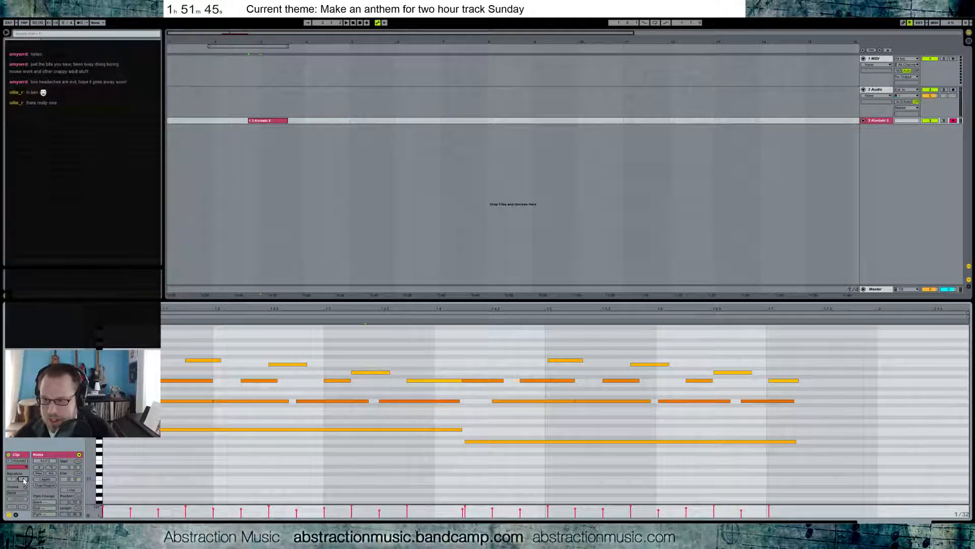
pyautogui.write('8')
pyautogui.press('Return')
pyautogui.press('space')
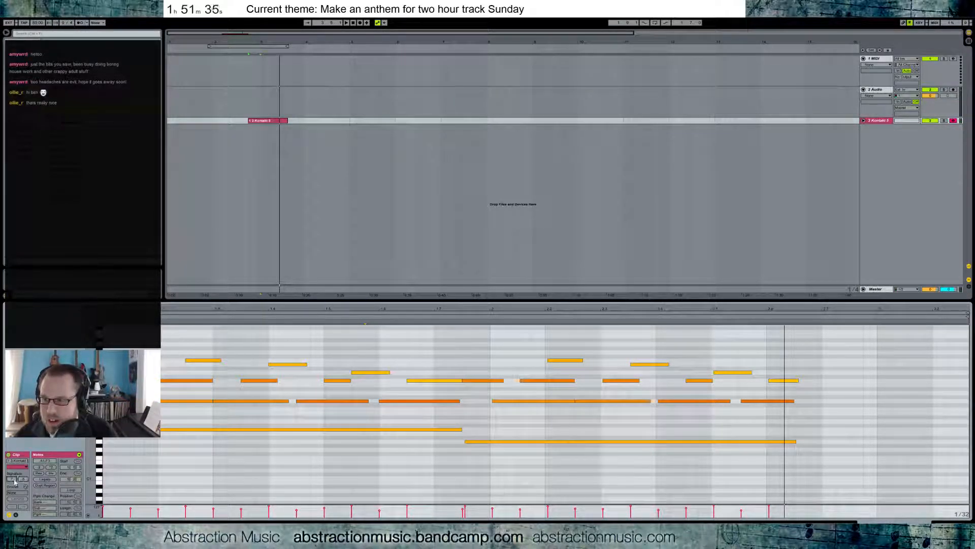
# Try other time signature numerators and denominators for the piano clip, ending on 7/8.
pyautogui.write('1')
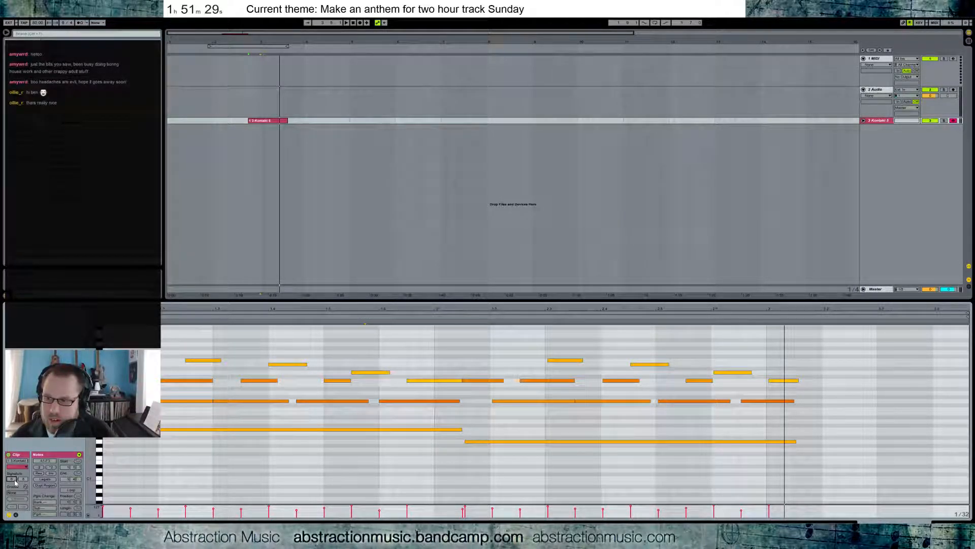
pyautogui.write('2')
pyautogui.press('Return')
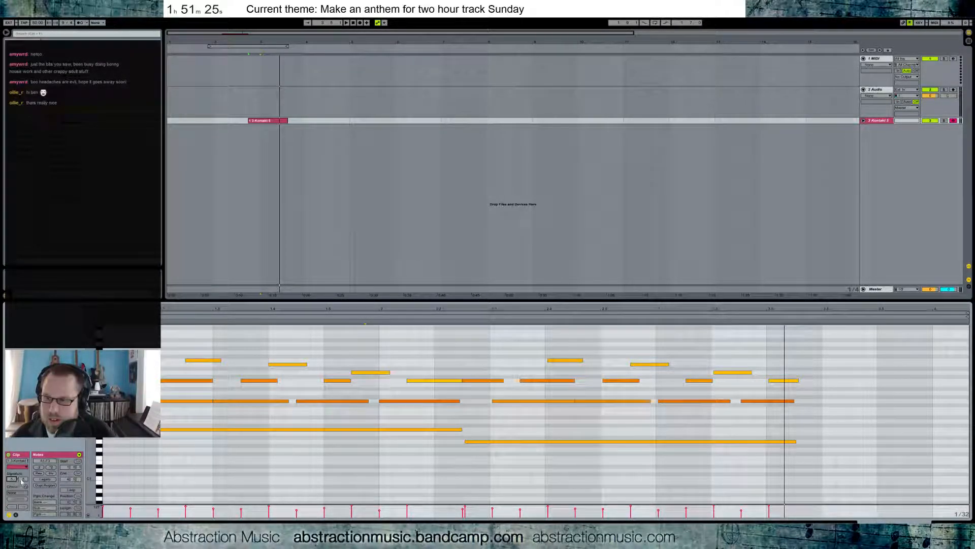
pyautogui.write('1')
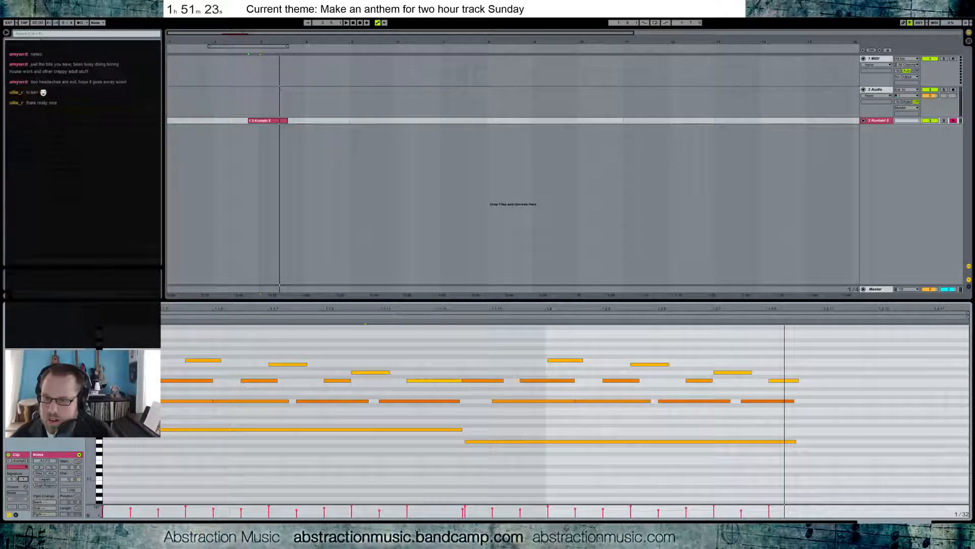
pyautogui.press('Up')
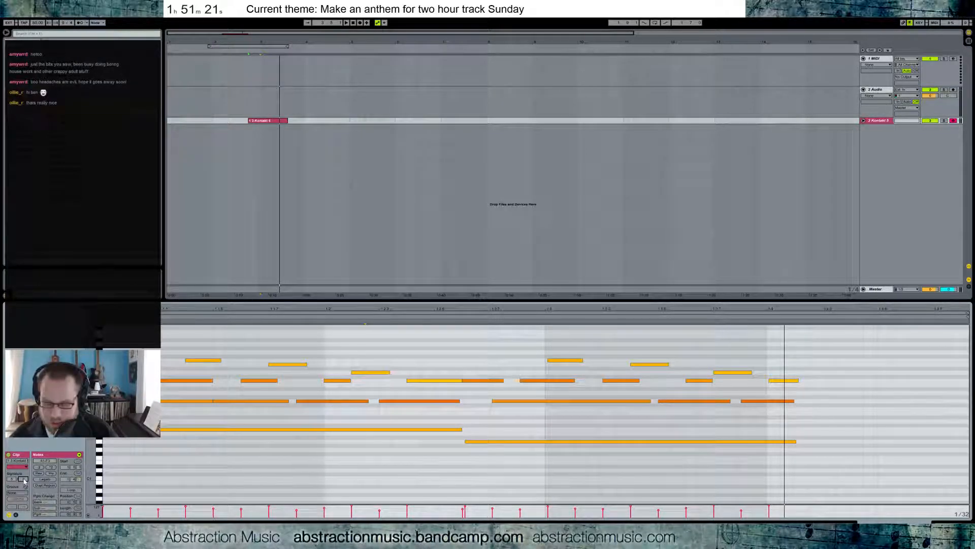
pyautogui.press('Up')
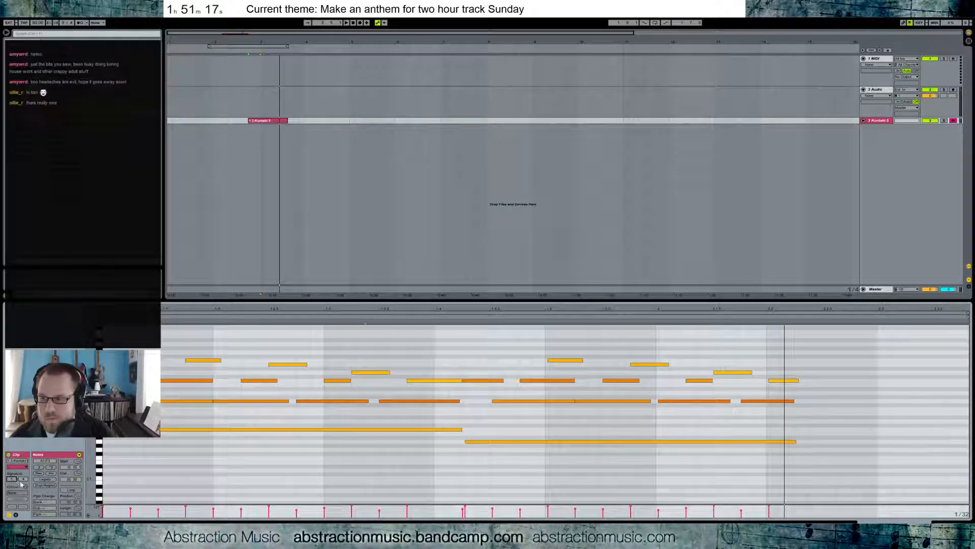
pyautogui.press('Down')
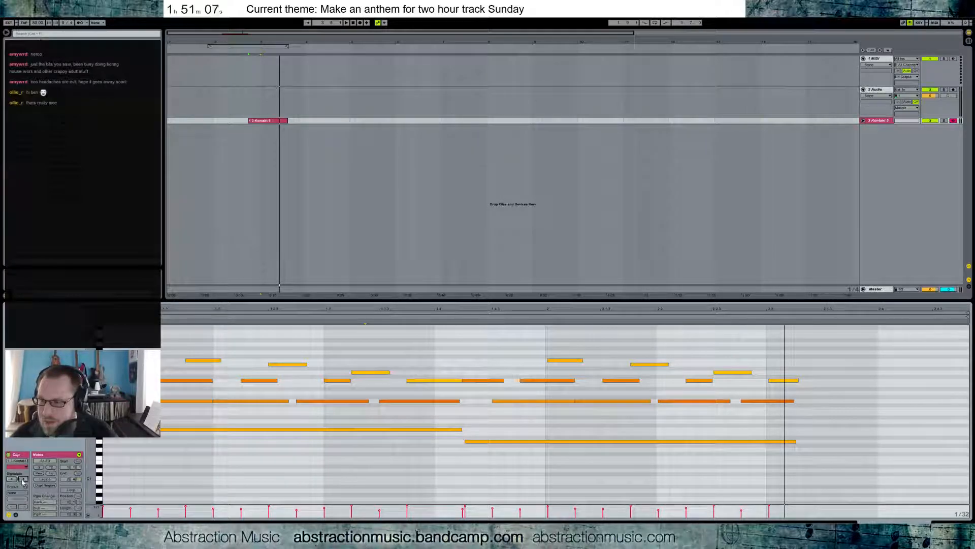
pyautogui.write('6')
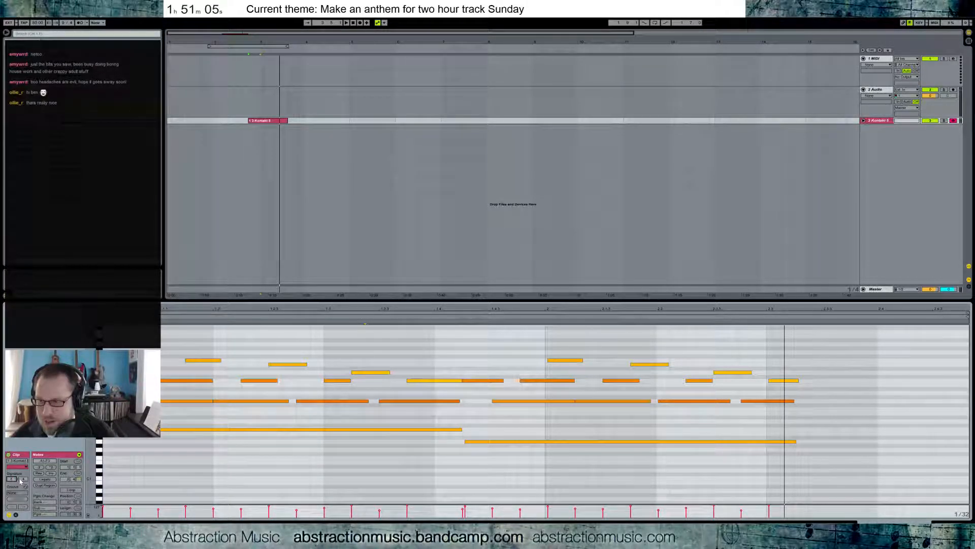
pyautogui.press('Return')
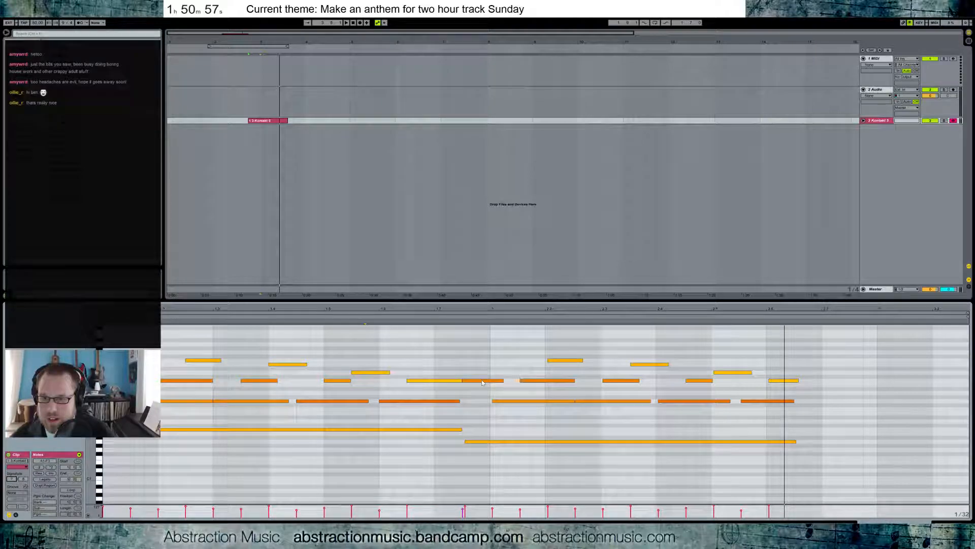
# Move the entire copied phrase later to the start of the second 7/8 bar and play the result.
pyautogui.moveTo(481, 354); pyautogui.dragTo(800, 461)
pyautogui.press('Right')
pyautogui.press('Right')
pyautogui.press('Right')
pyautogui.press('space')
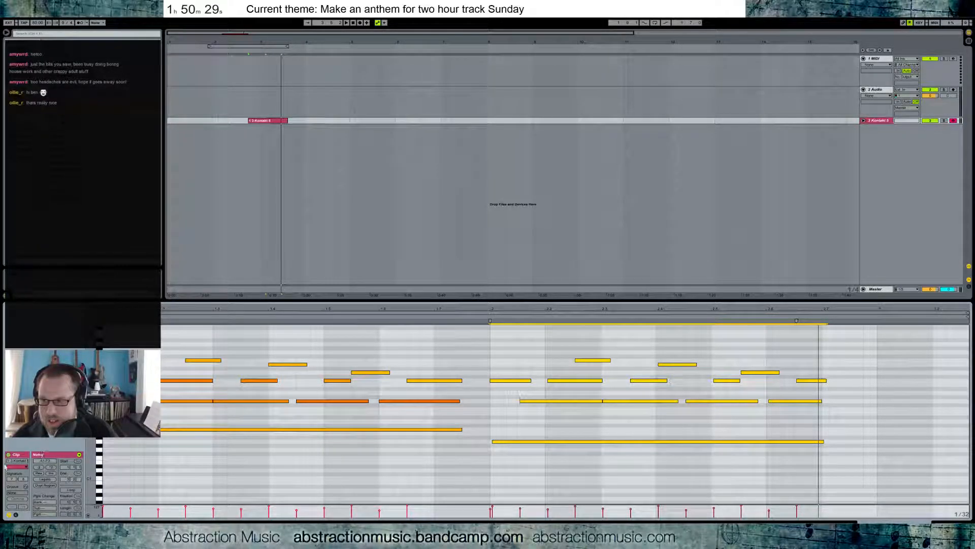
# Return the clip's time signature to 4/4 and undo the accidental deactivation of the copied notes.
pyautogui.press('0')
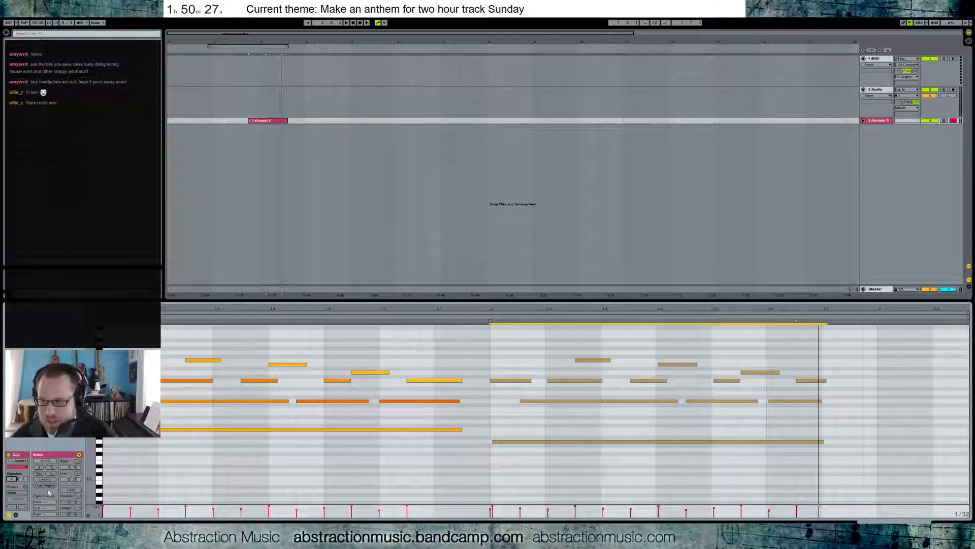
pyautogui.hotkey('ctrl', 'z')
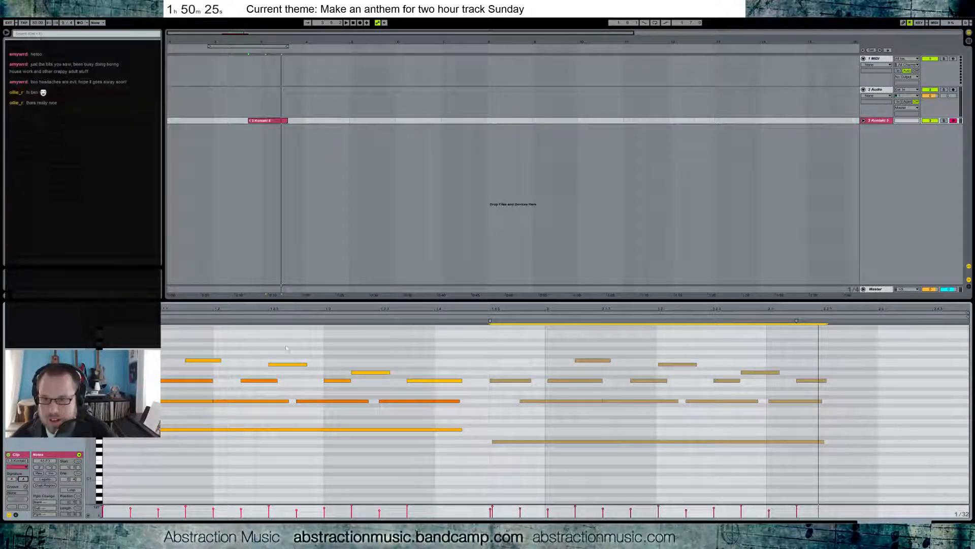
pyautogui.hotkey('ctrl', 'z')
# Nudge the entire copied phrase later to the start of bar 2 in 4/4 and play the result.
pyautogui.moveTo(496, 339); pyautogui.dragTo(878, 474)
pyautogui.hotkey('ctrl', 'Right')
pyautogui.hotkey('ctrl', 'Right')
pyautogui.hotkey('ctrl', 'Right')
pyautogui.hotkey('ctrl', 'Right')
pyautogui.hotkey('ctrl', 'Right')
pyautogui.hotkey('ctrl', 'Right')
pyautogui.hotkey('ctrl', 'Right')
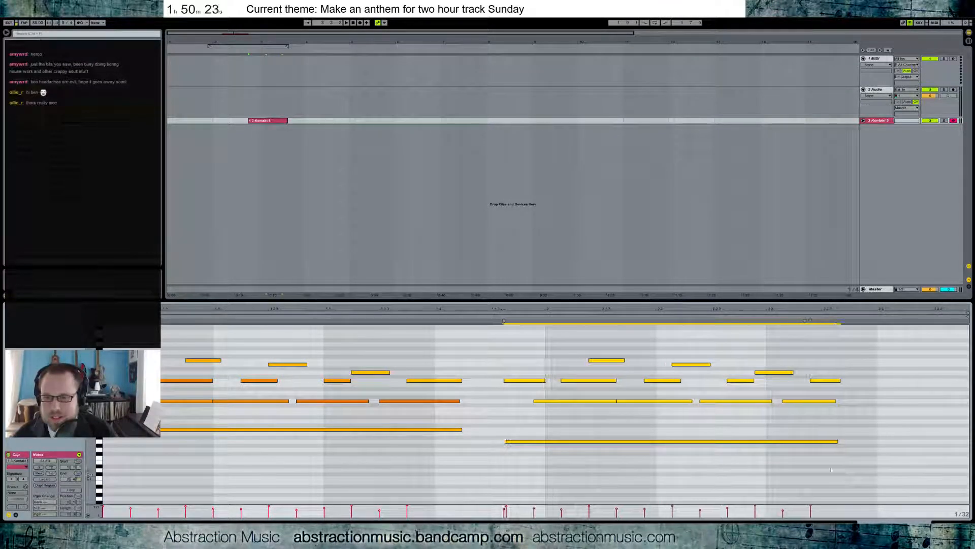
pyautogui.hotkey('ctrl', 'Right')
pyautogui.hotkey('ctrl', 'Right')
pyautogui.hotkey('ctrl', 'Right')
pyautogui.hotkey('ctrl', 'Right')
pyautogui.press('space')
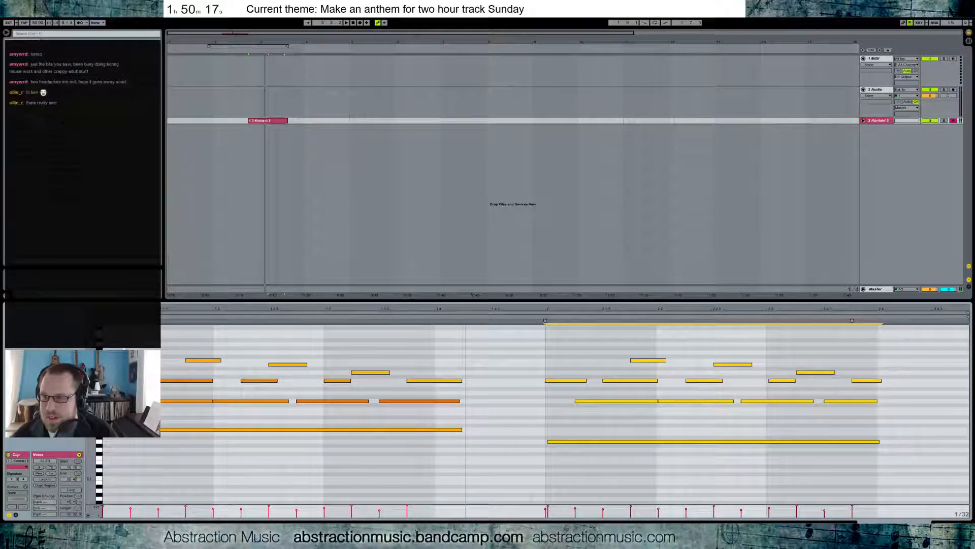
# Shift the first phrase's notes later on an eighth-note triplet grid so its opening four notes run in triplets up to beat 2.
pyautogui.click(105, 473)
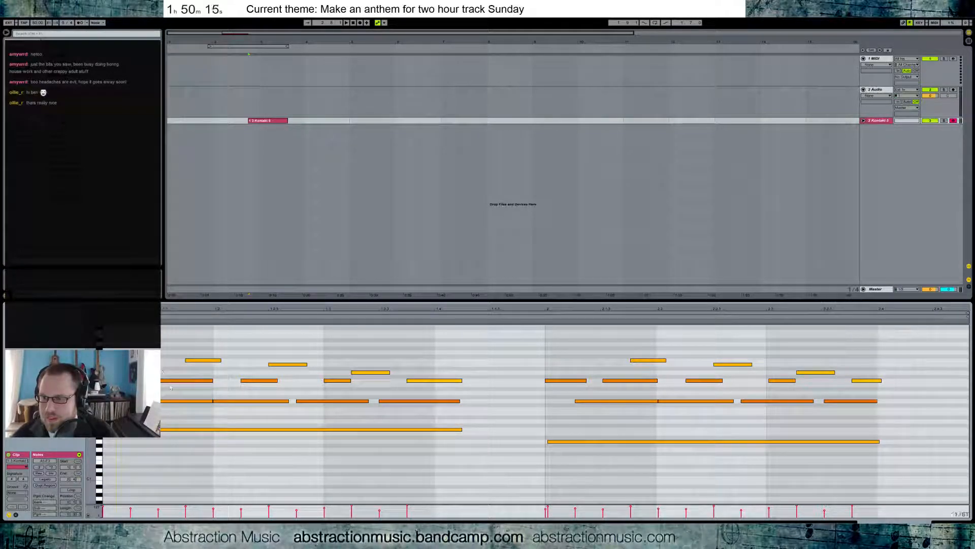
pyautogui.moveTo(162, 334); pyautogui.dragTo(429, 416)
pyautogui.press('Right')
pyautogui.moveTo(180, 349); pyautogui.dragTo(437, 389)
pyautogui.press('Right')
pyautogui.moveTo(209, 332); pyautogui.dragTo(327, 367)
pyautogui.press('Right')
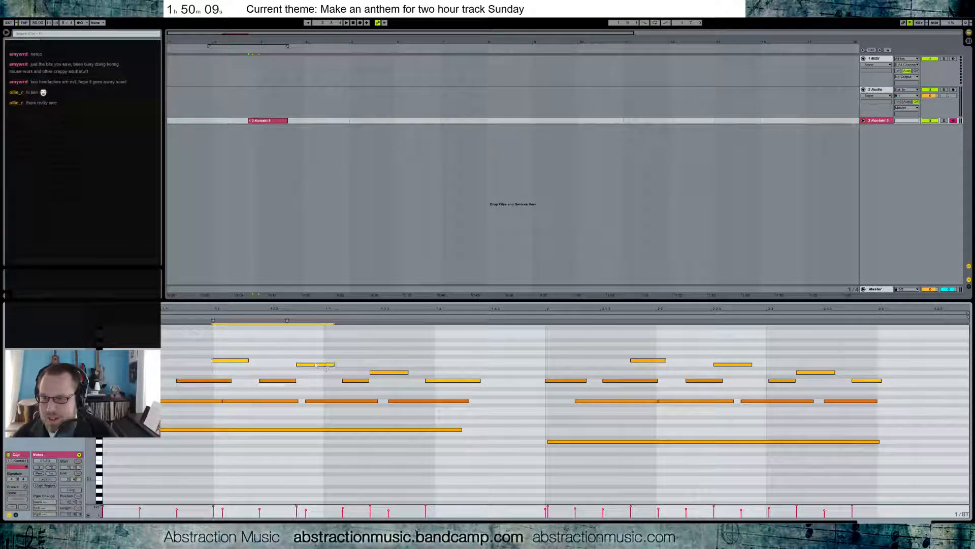
# Shift the first phrase's remaining notes later onto successive eighth-note triplets up to the end of bar 1.
pyautogui.moveTo(246, 375); pyautogui.dragTo(467, 420)
pyautogui.press('Right')
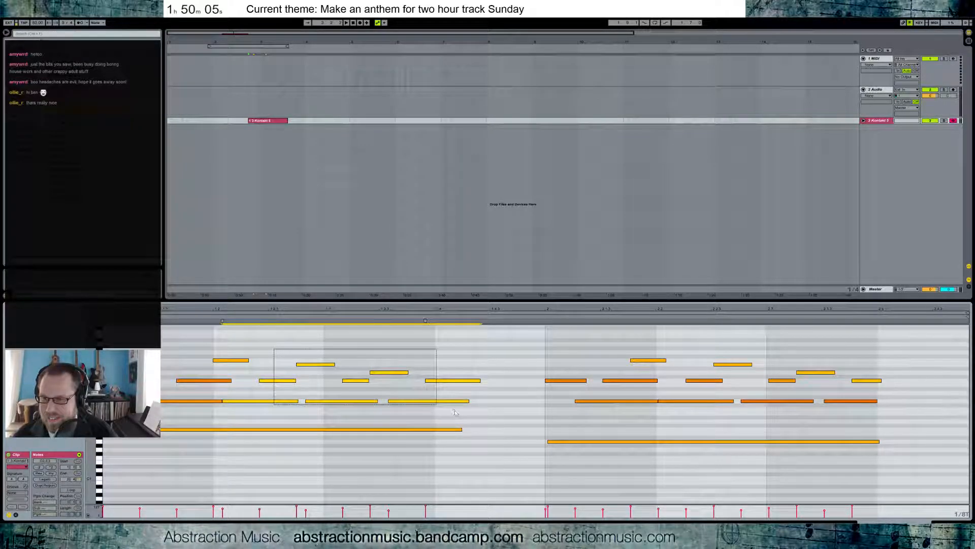
pyautogui.moveTo(294, 352); pyautogui.dragTo(483, 414)
pyautogui.press('Right')
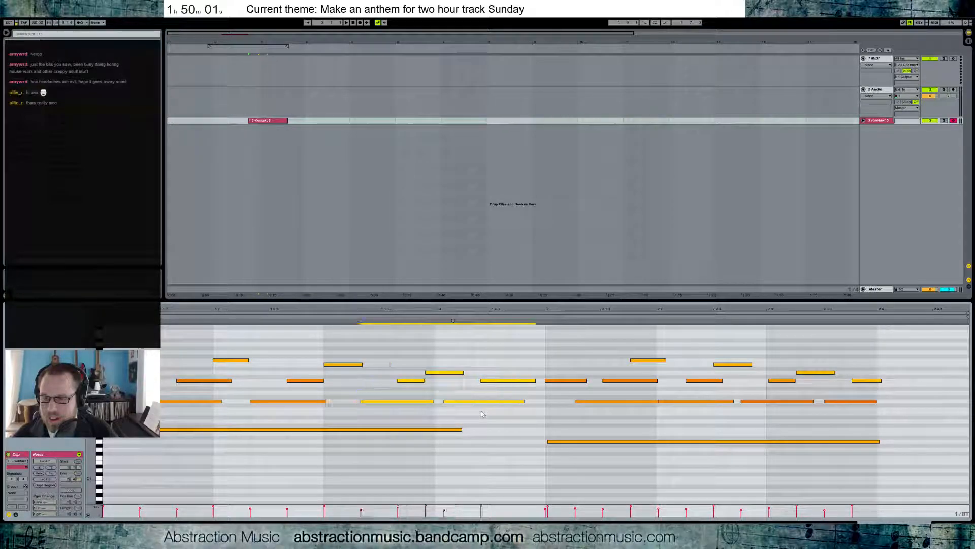
pyautogui.moveTo(432, 359); pyautogui.dragTo(503, 398)
pyautogui.press('Right')
pyautogui.click(500, 401)
pyautogui.press('Right')
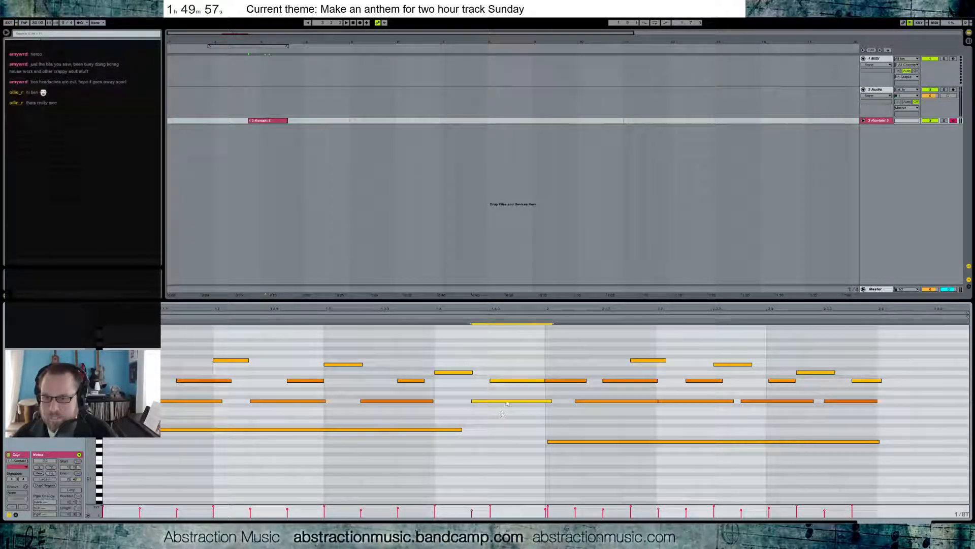
pyautogui.click(518, 379)
pyautogui.press('Right')
# Delete the copied phrase in bar 2 and play the respaced first phrase.
pyautogui.moveTo(577, 351); pyautogui.dragTo(863, 475)
pyautogui.press('Delete')
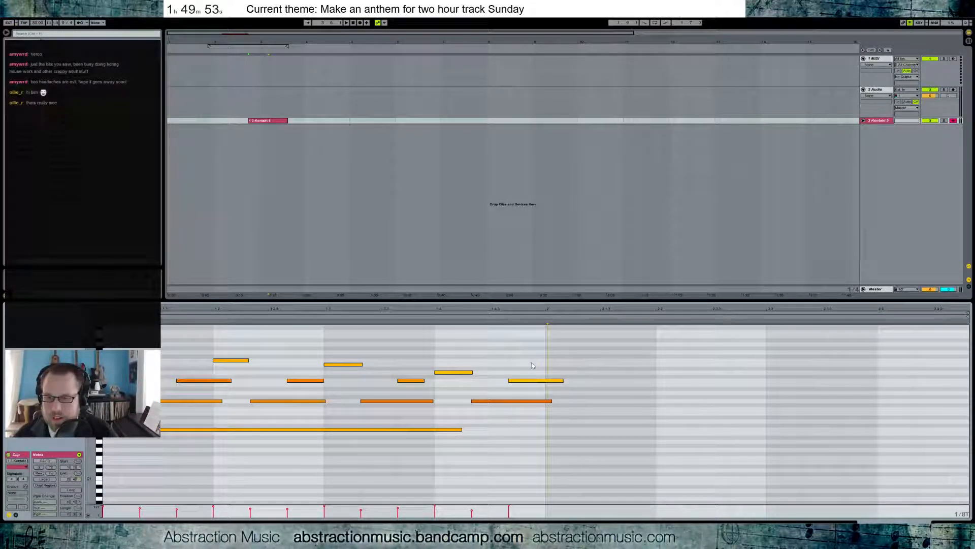
pyautogui.press('space')
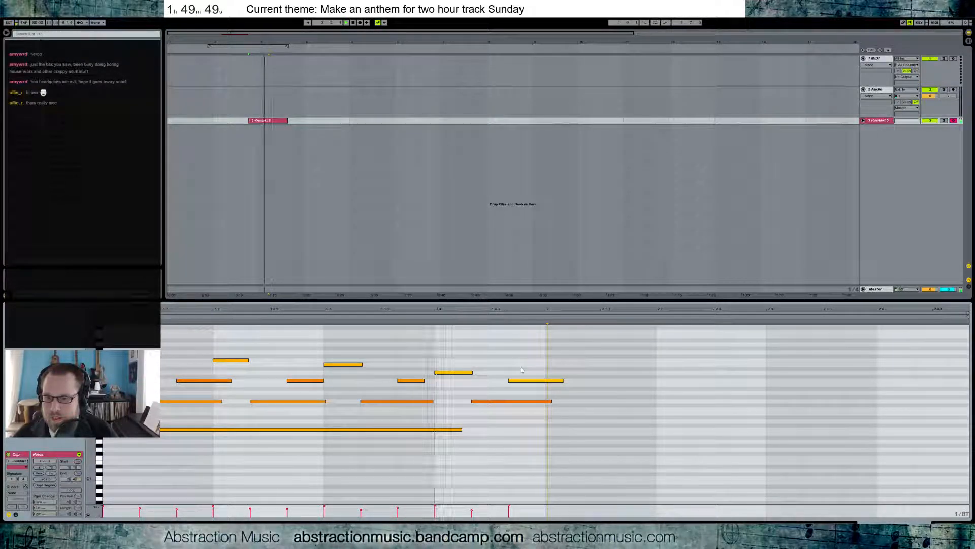
# Extend the bass note to the end of bar 1, trim the last two notes to the same point and play.
pyautogui.press('space')
pyautogui.moveTo(462, 430); pyautogui.dragTo(536, 430)
pyautogui.moveTo(562, 380); pyautogui.dragTo(545, 401)
pyautogui.click(551, 401)
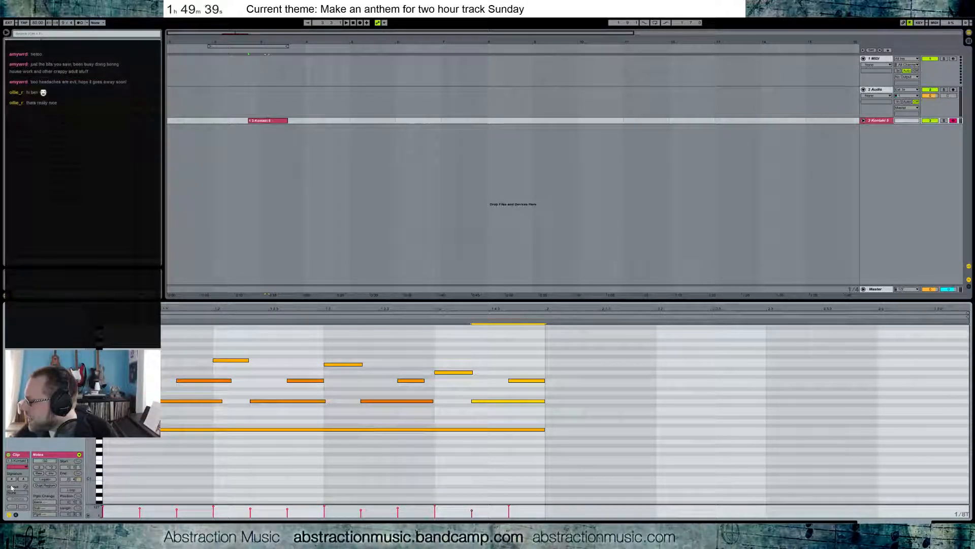
pyautogui.press('space')
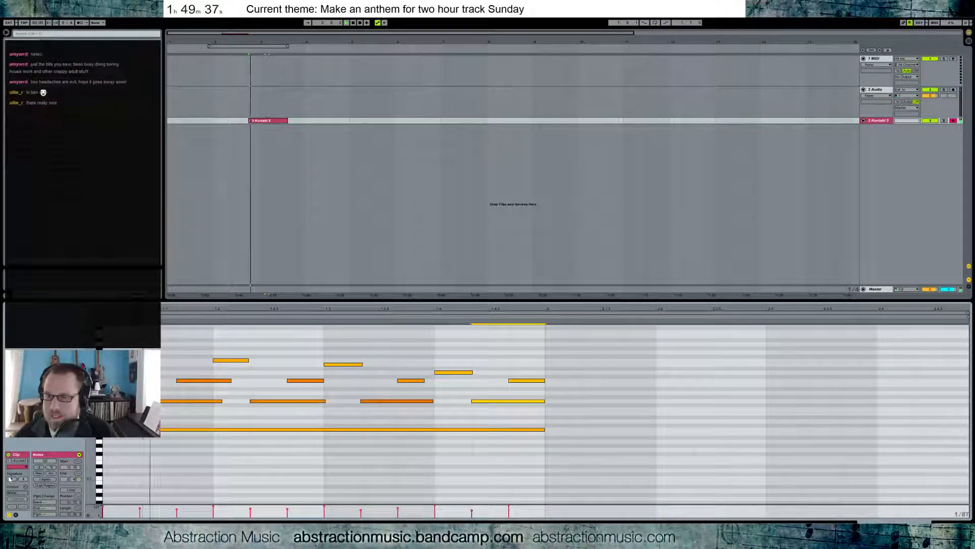
# Adjust the project tempo and replay the triplet phrase.
pyautogui.press('0')
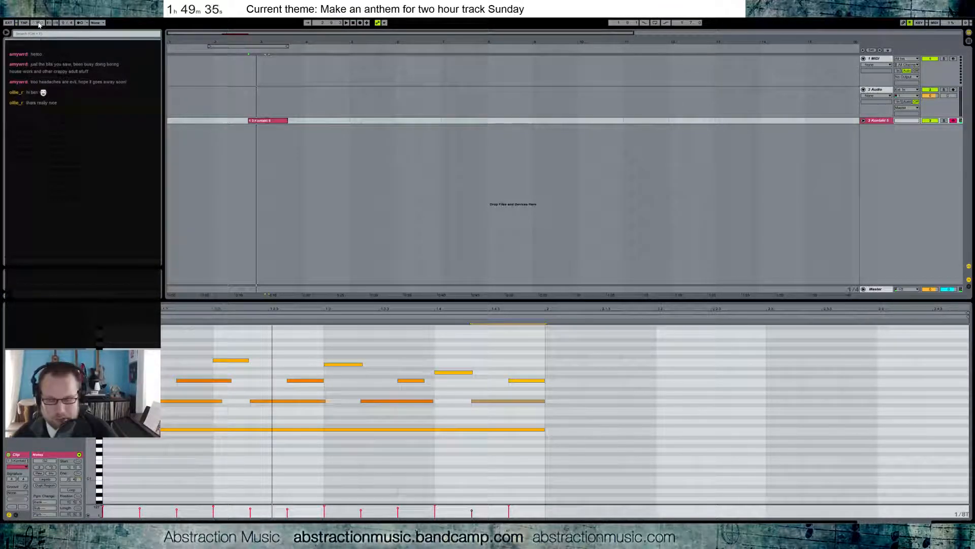
pyautogui.press('Return')
pyautogui.press('space')
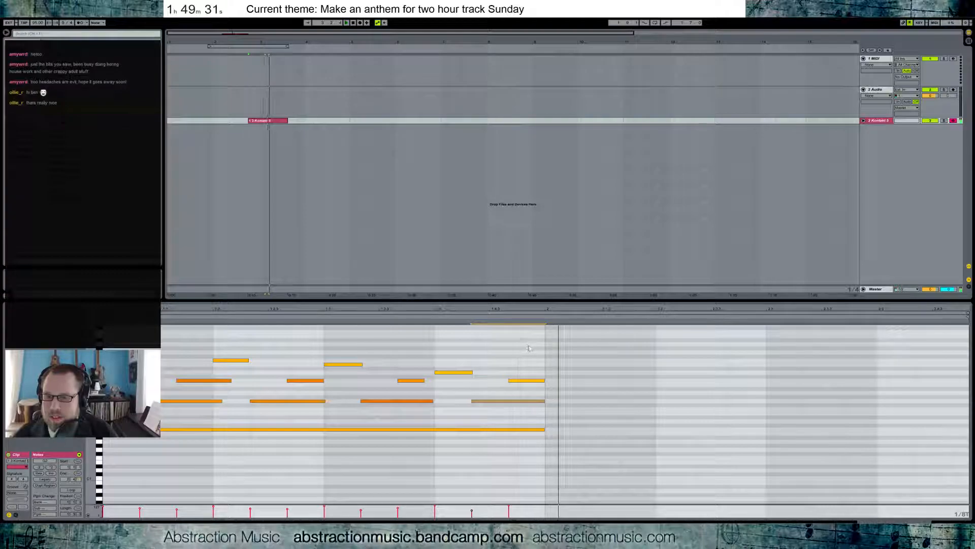
pyautogui.press('space')
# Duplicate the whole triplet phrase into bar 2, lower the copy's bass note and play the result.
pyautogui.moveTo(541, 345); pyautogui.dragTo(97, 473)
pyautogui.hotkey('ctrl', 'd')
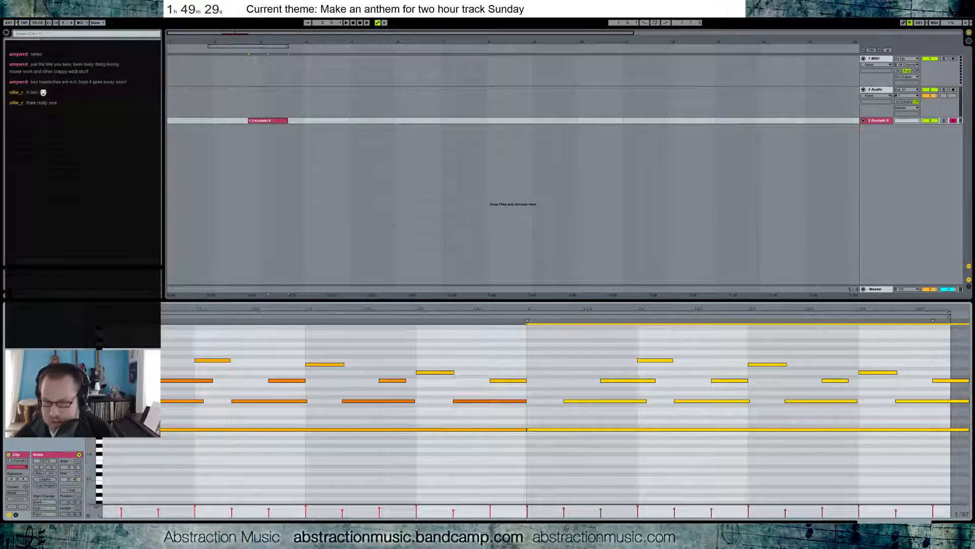
pyautogui.moveTo(583, 430)
pyautogui.mouseDown()
pyautogui.moveTo(572, 429)
pyautogui.moveTo(573, 442)
pyautogui.mouseUp()
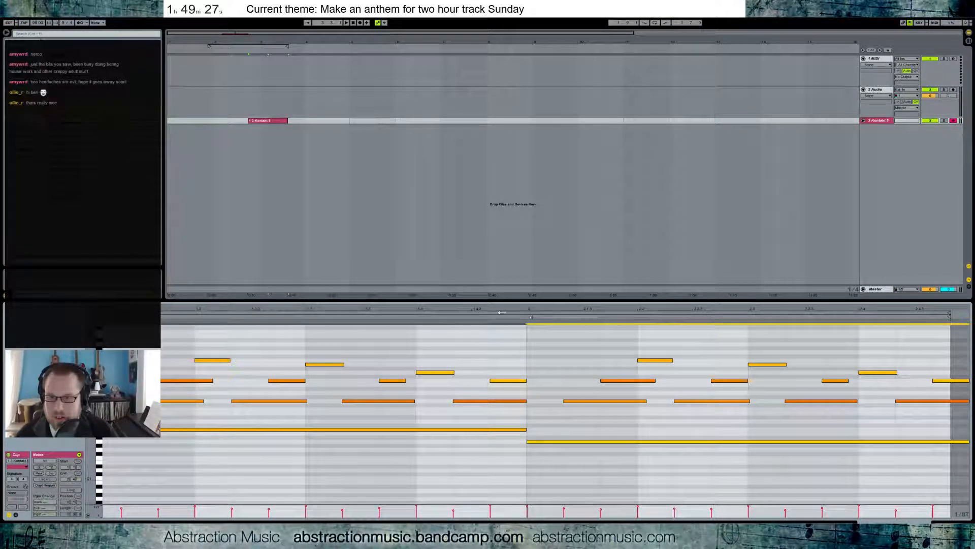
pyautogui.press('space')
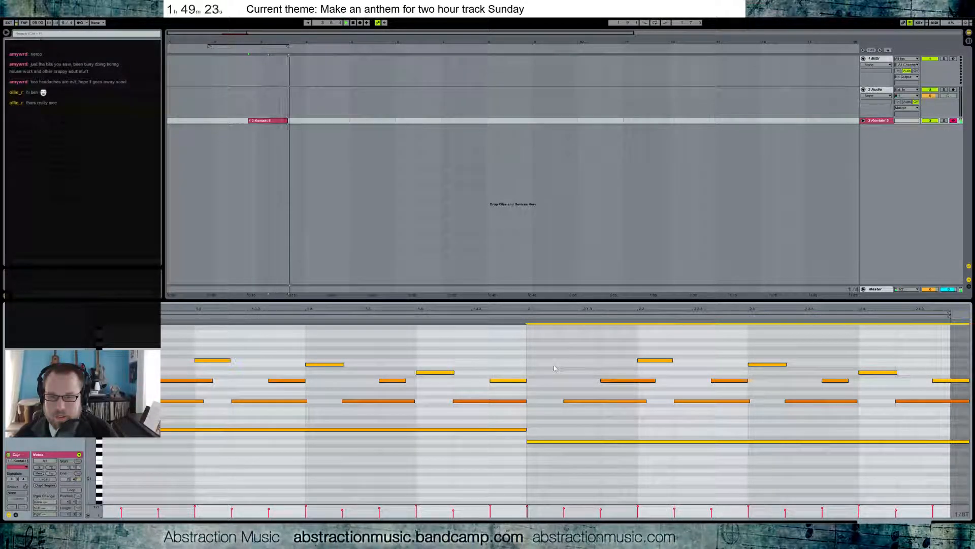
# Unfold the Kontakt track, extend the piano clip to the start of bar 6 and play it.
pyautogui.moveTo(284, 43); pyautogui.dragTo(392, 152)
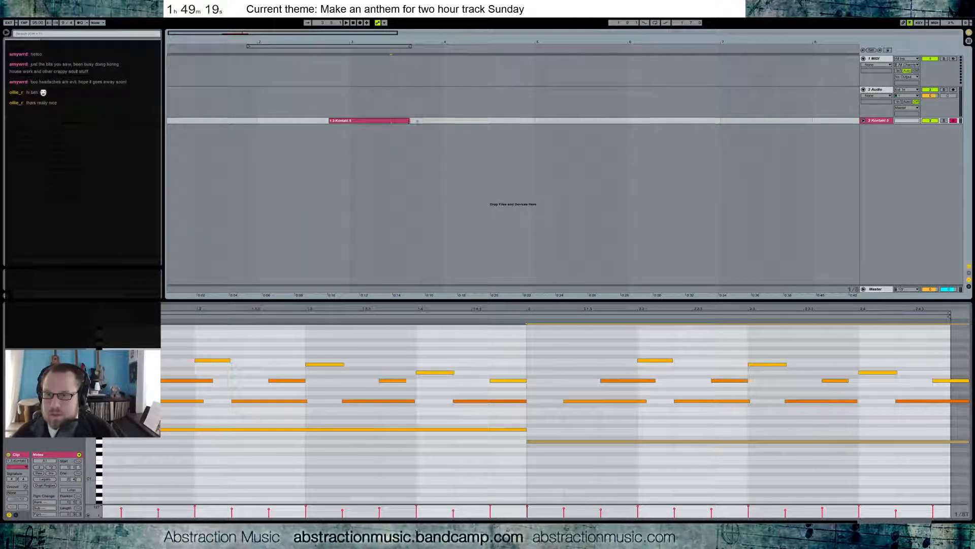
pyautogui.click(864, 121)
pyautogui.moveTo(438, 42); pyautogui.dragTo(281, 5)
pyautogui.click(209, 128)
pyautogui.moveTo(257, 121)
pyautogui.mouseDown()
pyautogui.moveTo(233, 123)
pyautogui.moveTo(251, 123)
pyautogui.mouseUp()
pyautogui.press('space')
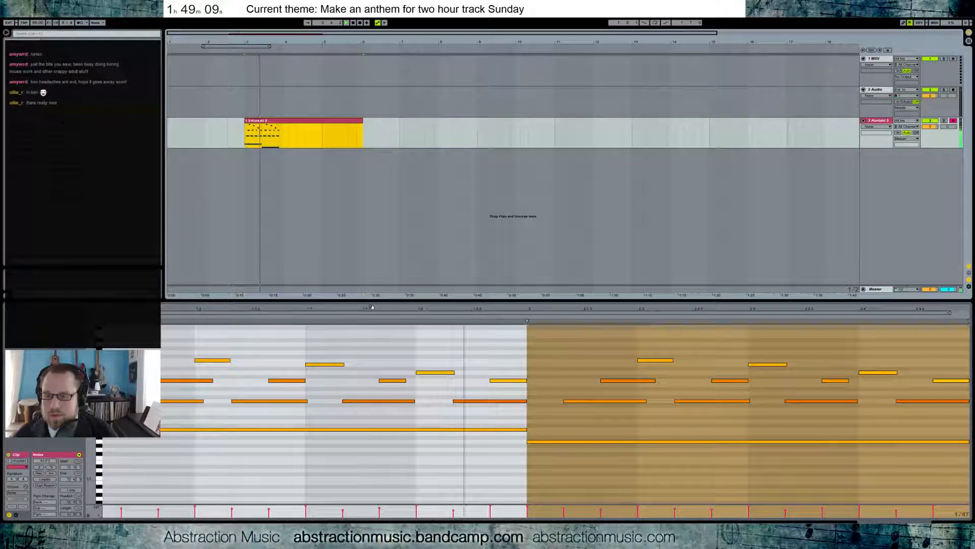
# Stop playback and move the second triplet phrase one beat later in the piano clip.
pyautogui.press('space')
pyautogui.click(570, 352)
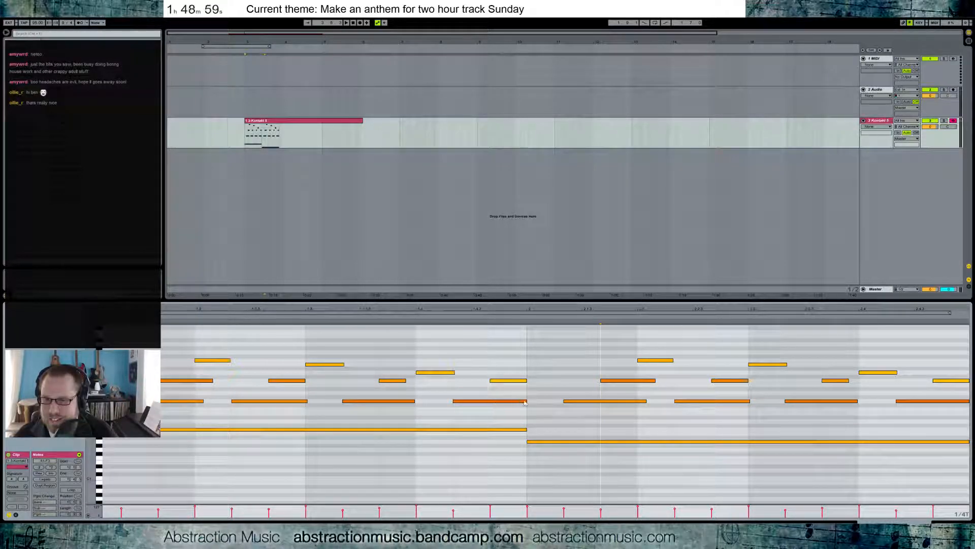
pyautogui.moveTo(610, 311); pyautogui.dragTo(609, 275)
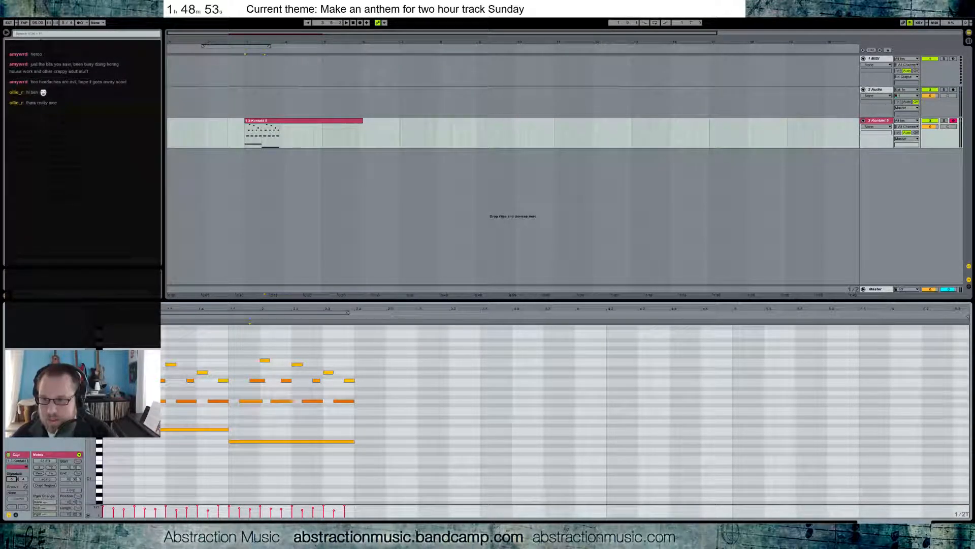
pyautogui.moveTo(232, 308); pyautogui.dragTo(232, 311)
pyautogui.moveTo(342, 309); pyautogui.dragTo(686, 475)
pyautogui.hotkey('ctrl', '2')
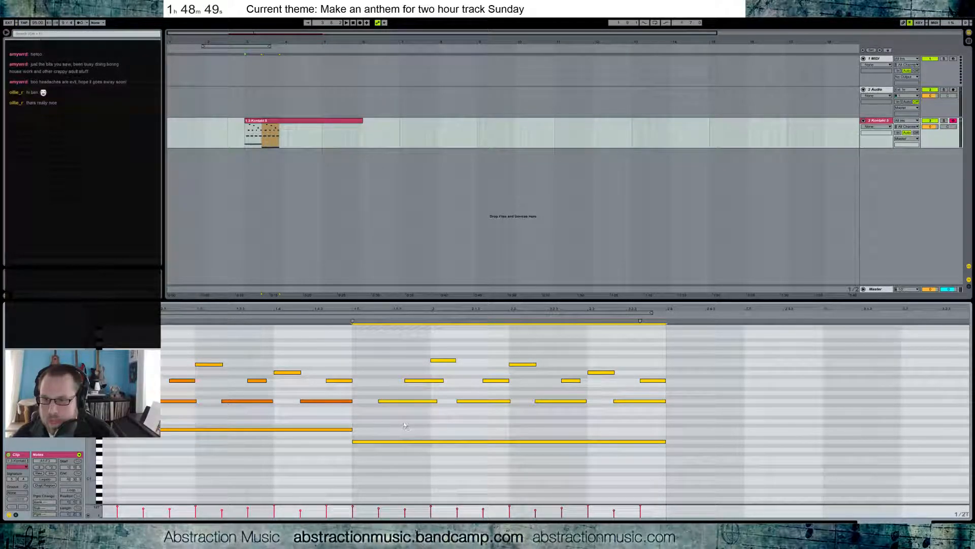
pyautogui.hotkey('ctrl', '3')
pyautogui.hotkey('ctrl', '1')
pyautogui.press('Right')
pyautogui.press('Right')
pyautogui.press('Right')
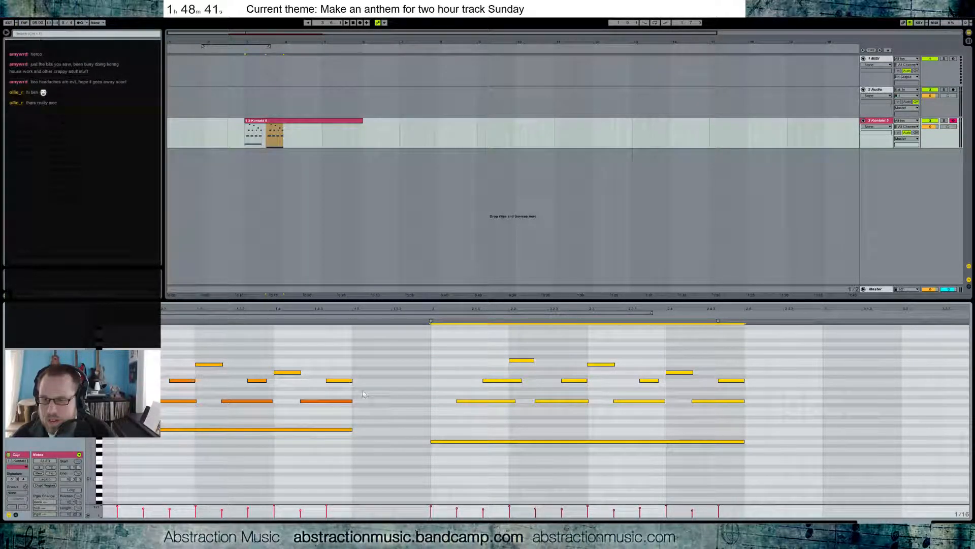
# Add two notes in the gap before the second phrase, extend the first bass note to meet that phrase and play.
pyautogui.doubleClick(354, 393)
pyautogui.moveTo(376, 393); pyautogui.dragTo(428, 431)
pyautogui.doubleClick(395, 401)
pyautogui.press('space')
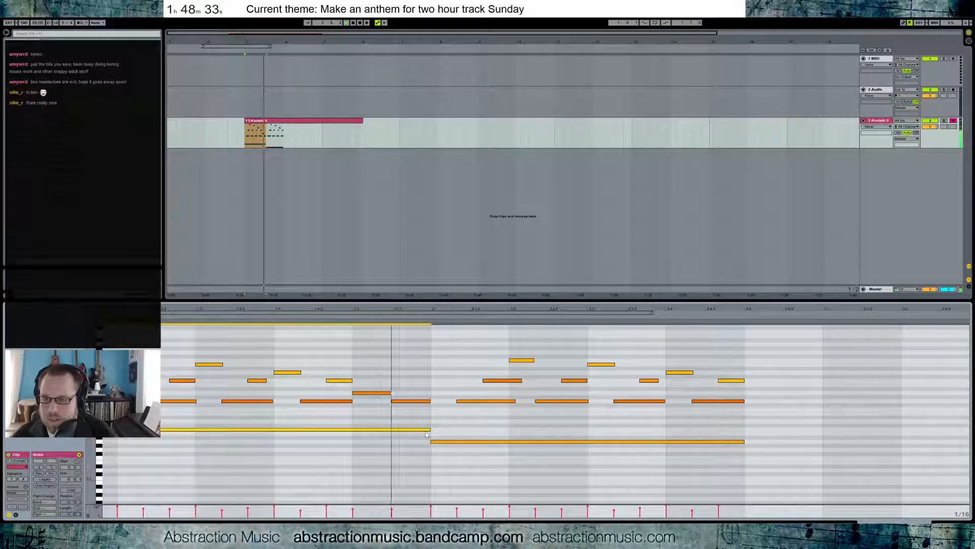
# Shorten the first gap note to one 1/16T grid step and try raising both new notes in pitch.
pyautogui.click(380, 404)
pyautogui.press('space')
pyautogui.click(379, 393)
pyautogui.press('Up')
pyautogui.press('Up')
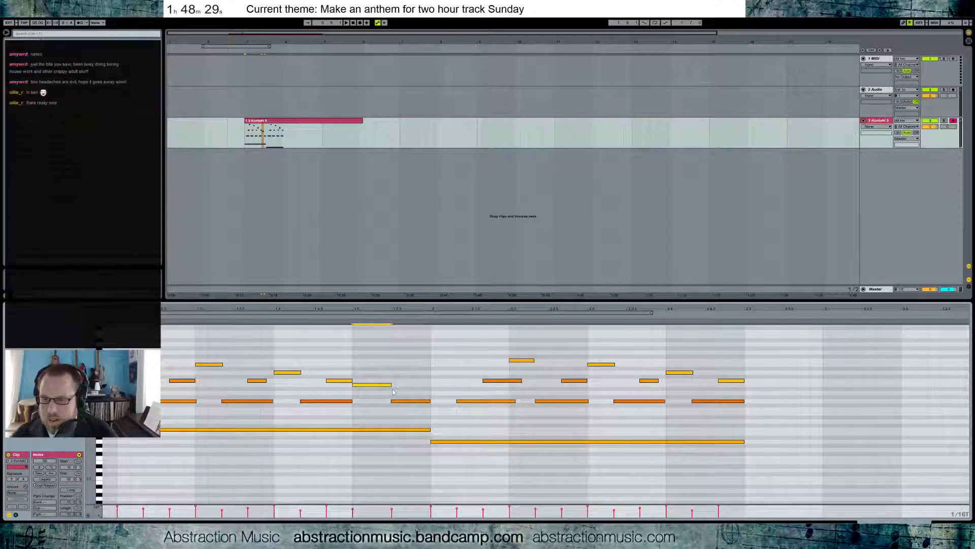
pyautogui.moveTo(391, 385); pyautogui.dragTo(379, 385)
pyautogui.click(406, 402)
pyautogui.press('Up')
pyautogui.press('Up')
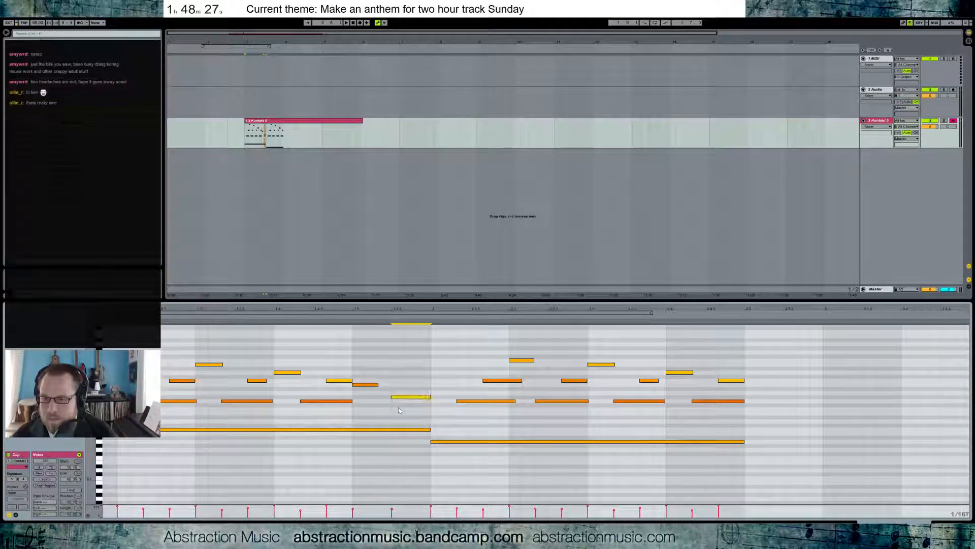
# Lower both gap notes to their original pitches and fit the second one directly after the first at triplet length.
pyautogui.click(369, 395)
pyautogui.click(368, 385)
pyautogui.press('Down')
pyautogui.press('Down')
pyautogui.click(419, 393)
pyautogui.press('Down')
pyautogui.press('Down')
pyautogui.moveTo(417, 402); pyautogui.dragTo(405, 402)
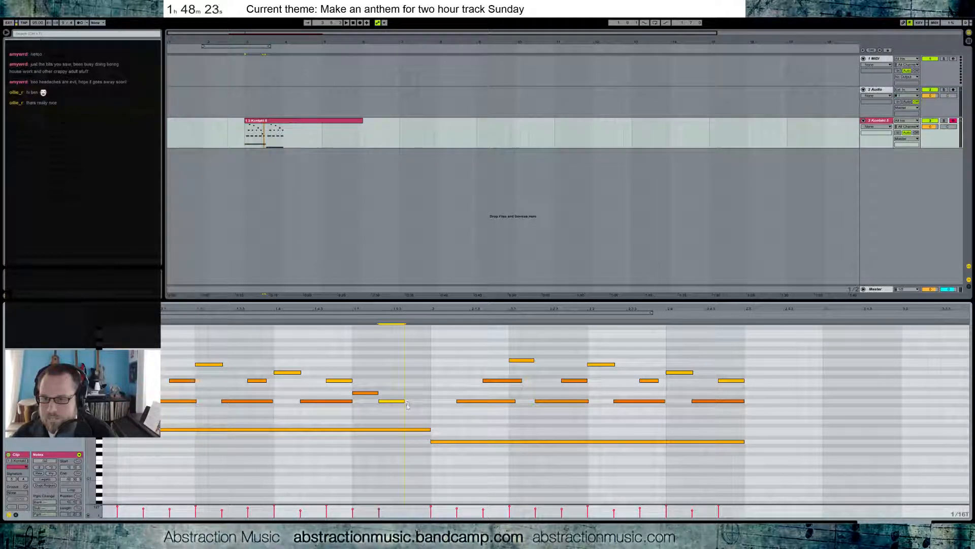
# Add a third, lower note to complete the descending triplet before bar 2 and play the phrase.
pyautogui.doubleClick(407, 413)
pyautogui.press('space')
pyautogui.click(387, 400)
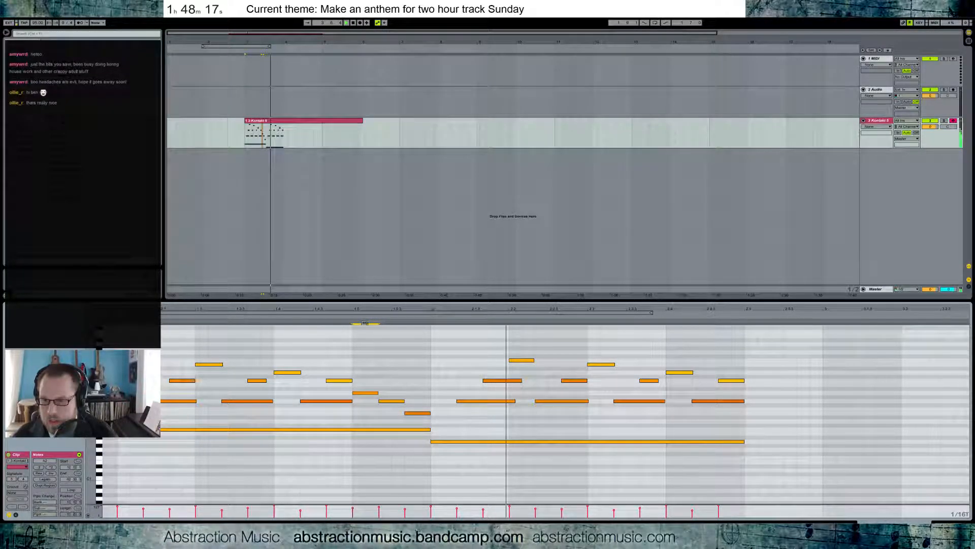
pyautogui.click(419, 413)
pyautogui.press('space')
pyautogui.click(420, 418)
pyautogui.press('space')
pyautogui.press('space')
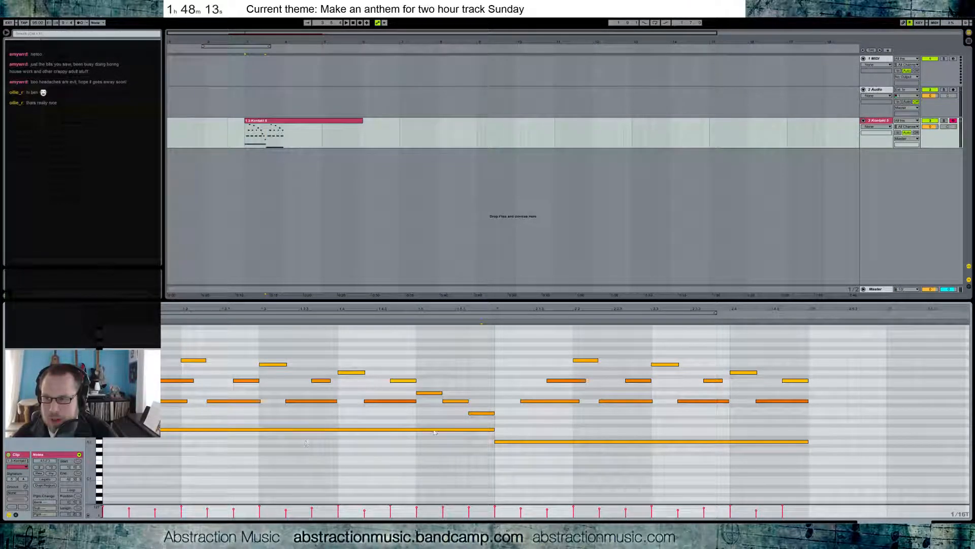
# Replace the second phrase with a duplicate of the extended first phrase and lower the copy's bass note.
pyautogui.moveTo(519, 346); pyautogui.dragTo(813, 469)
pyautogui.press('Delete')
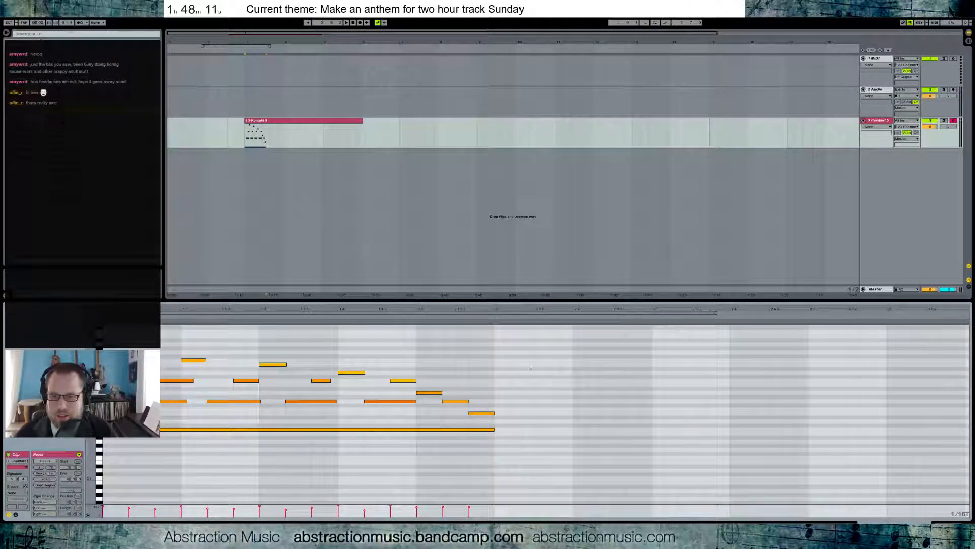
pyautogui.hotkey('ctrl', 'a')
pyautogui.hotkey('ctrl', 'd')
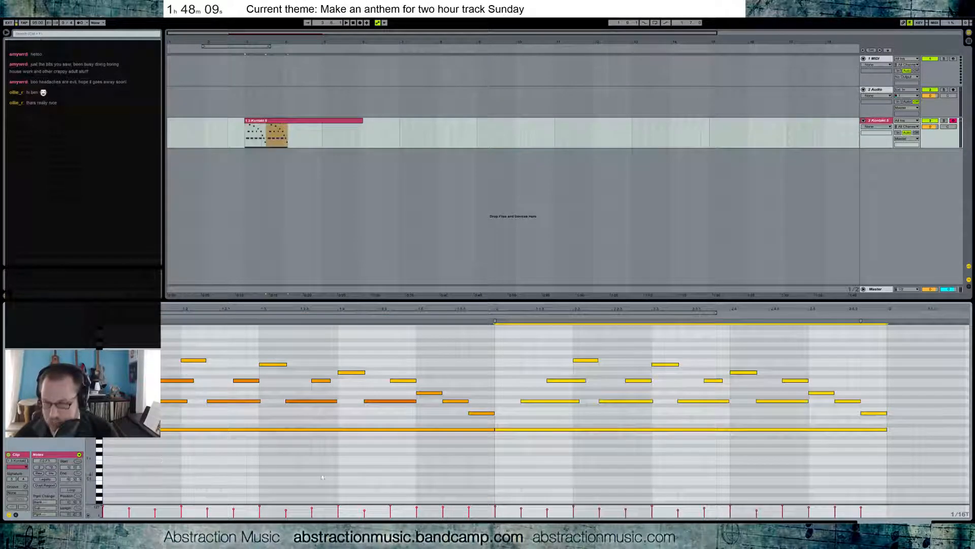
pyautogui.moveTo(504, 430); pyautogui.dragTo(504, 441)
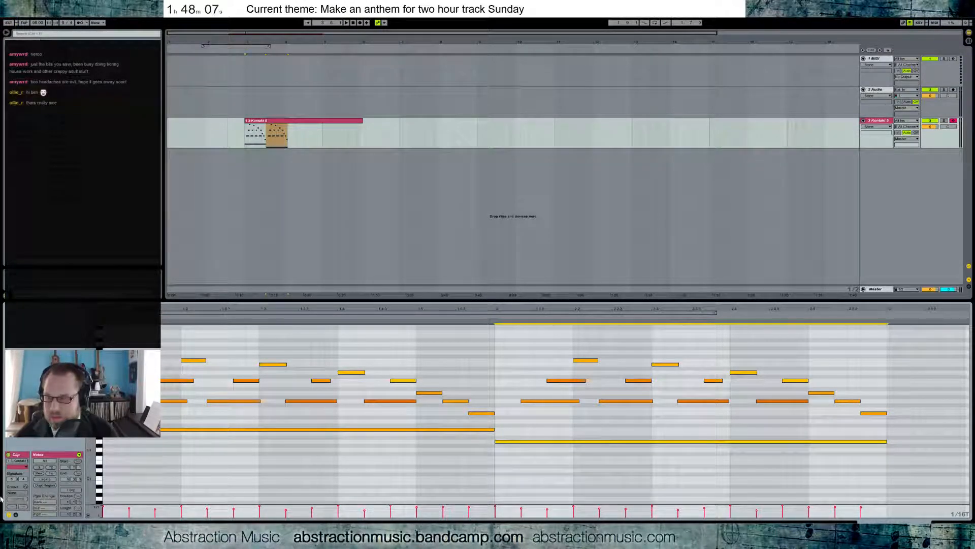
# Display the clip's sustain envelope and duplicate its bar 1 shape into bar 2.
pyautogui.click(16, 515)
pyautogui.click(476, 382)
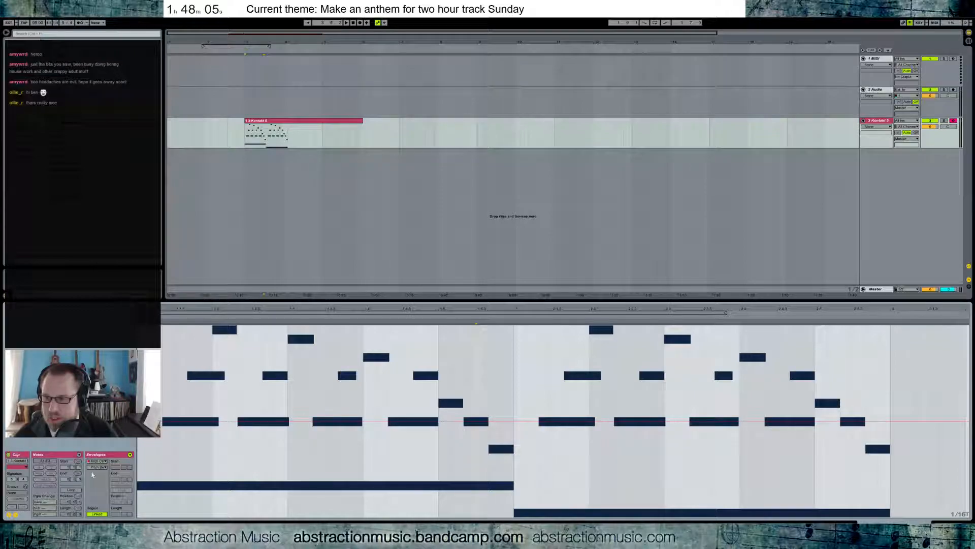
pyautogui.click(95, 467)
pyautogui.click(112, 350)
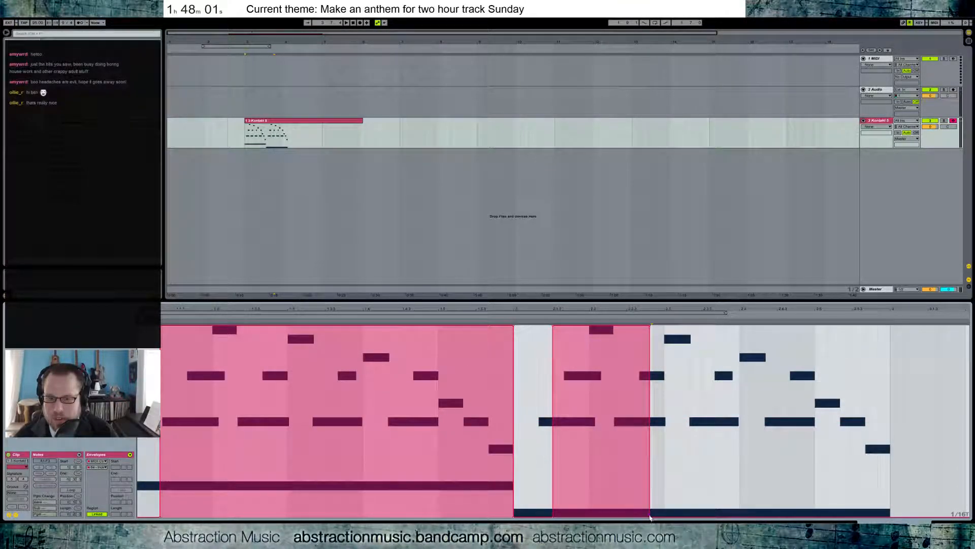
pyautogui.moveTo(147, 386); pyautogui.dragTo(510, 386)
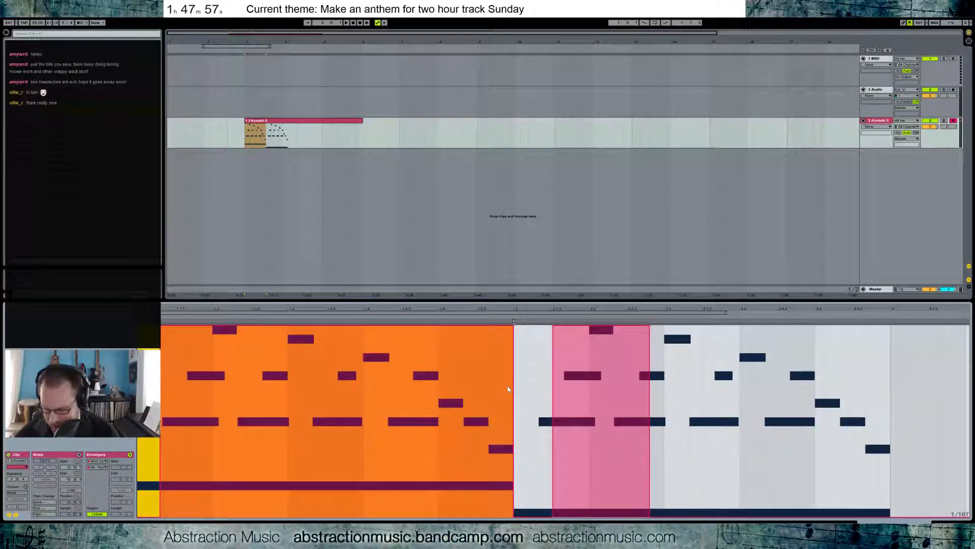
pyautogui.hotkey('ctrl', 'd')
pyautogui.click(528, 379)
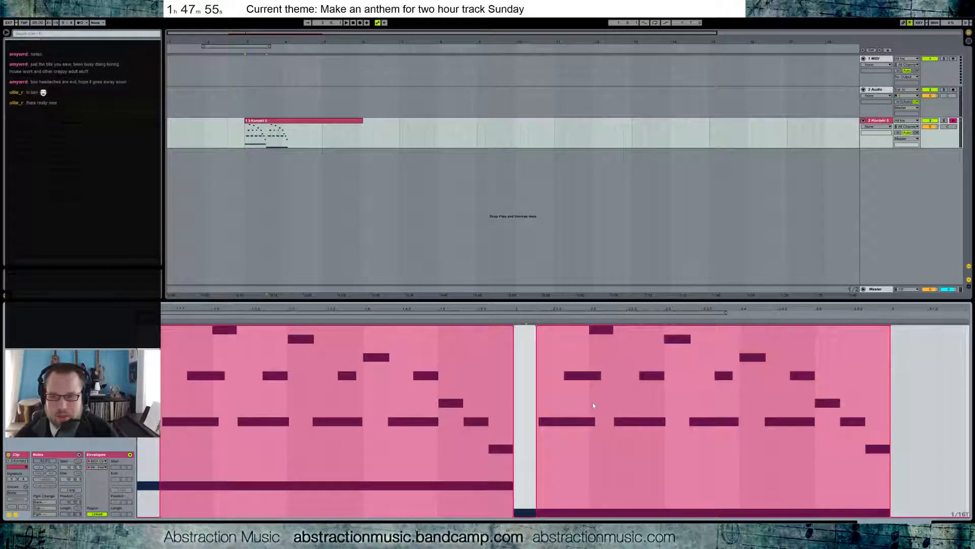
# Repeat the bar 2 envelope shape through bars 3, 4 and 5 of the clip.
pyautogui.click(323, 121)
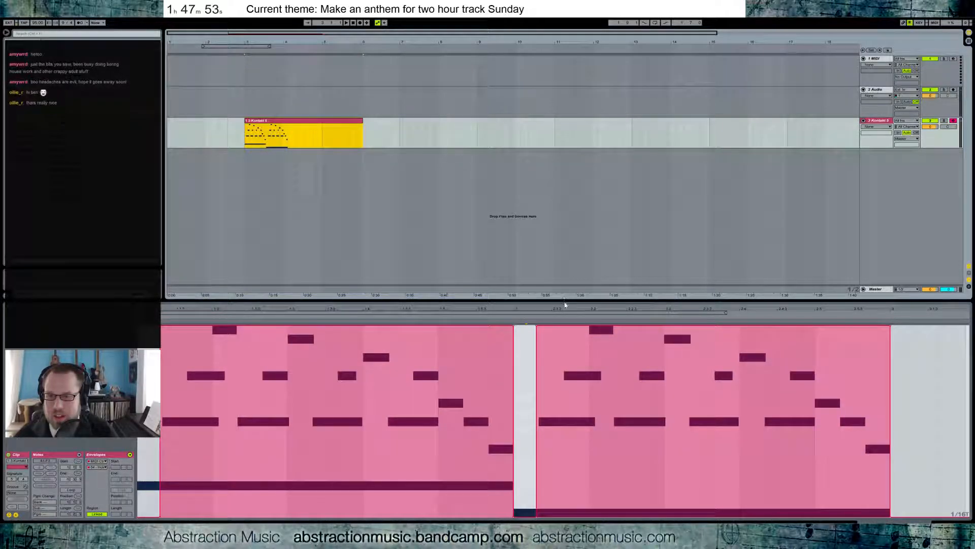
pyautogui.moveTo(564, 308); pyautogui.dragTo(564, 285)
pyautogui.moveTo(291, 350); pyautogui.dragTo(440, 367)
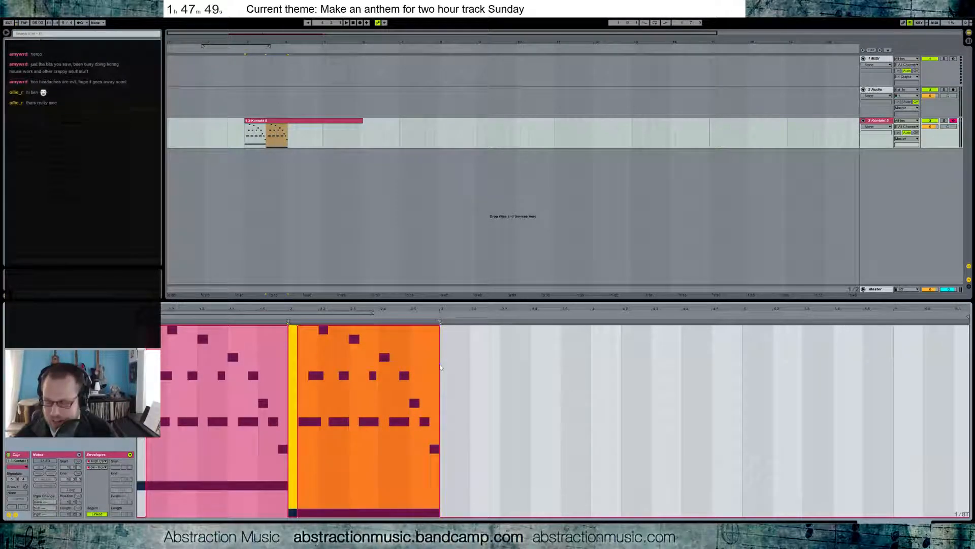
pyautogui.hotkey('ctrl', 'd')
pyautogui.hotkey('ctrl', 'd')
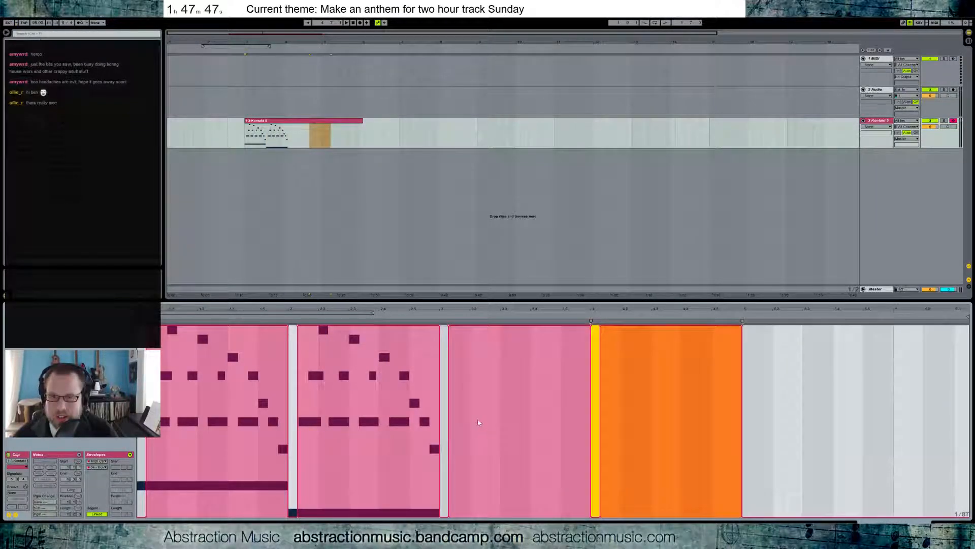
pyautogui.hotkey('ctrl', 'd')
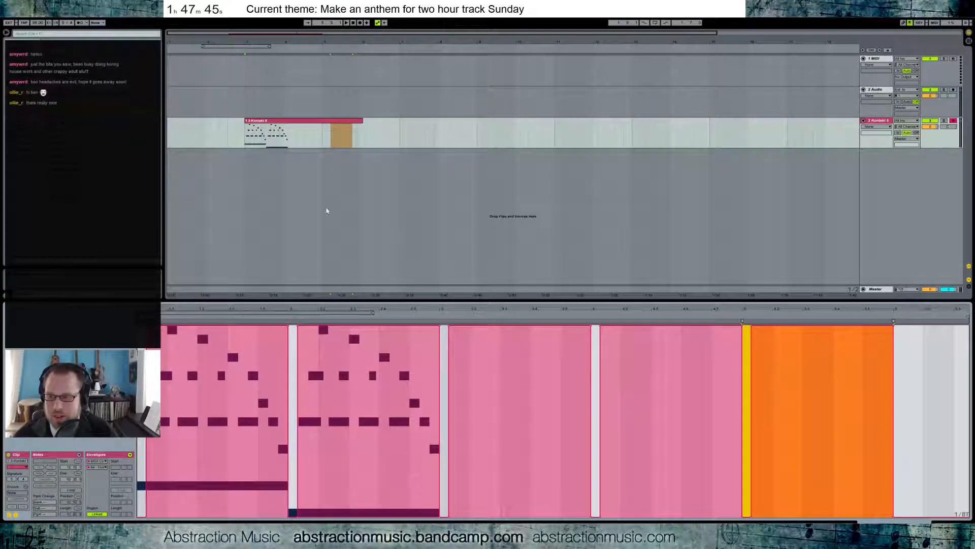
pyautogui.click(308, 122)
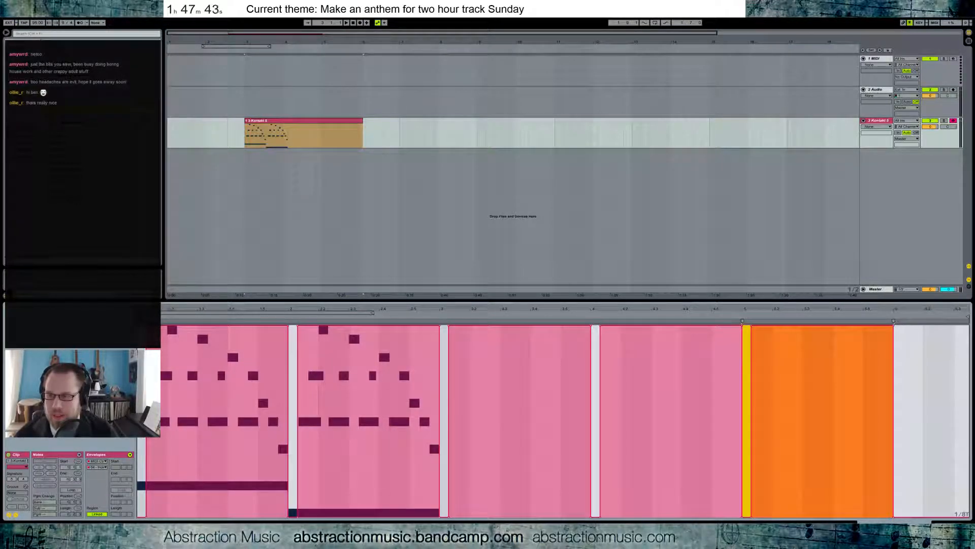
# Return to the notes, duplicate the bar 2 phrase into bar 3 and lower the copy's bass note.
pyautogui.click(16, 515)
pyautogui.moveTo(262, 343); pyautogui.dragTo(415, 468)
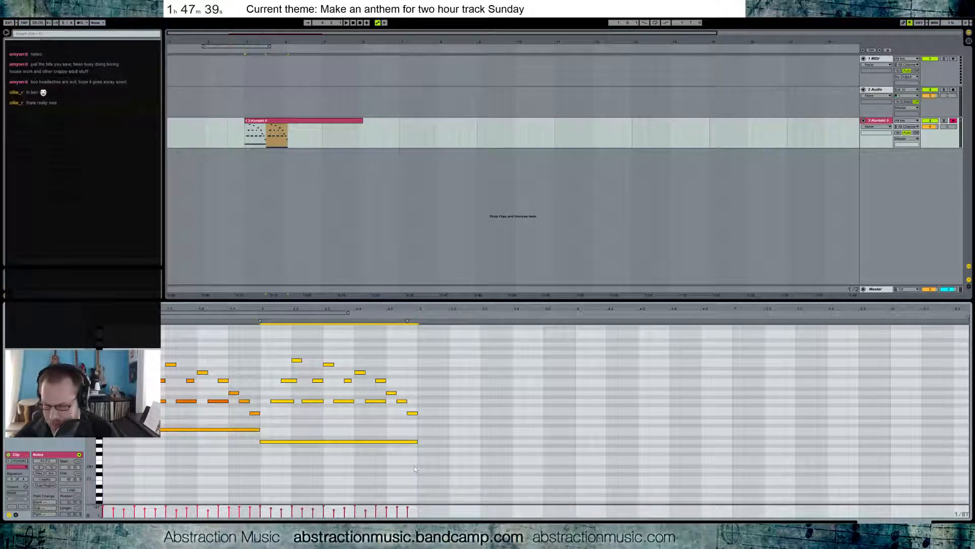
pyautogui.hotkey('ctrl', 'd')
pyautogui.moveTo(453, 442); pyautogui.dragTo(454, 460)
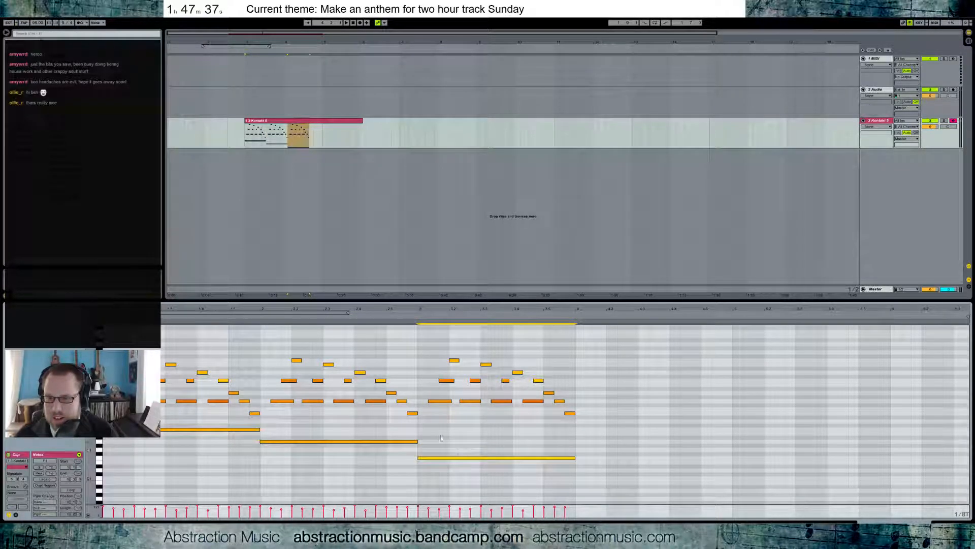
# Duplicate the bar 3 phrase into bar 4, lower the copy's bass note by a semitone and play the result.
pyautogui.moveTo(420, 346); pyautogui.dragTo(601, 461)
pyautogui.hotkey('ctrl', 'd')
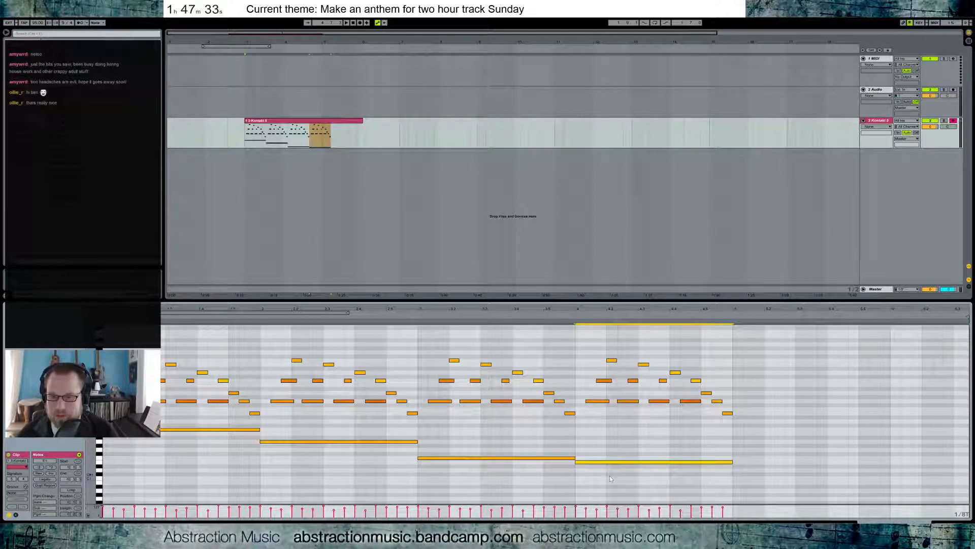
pyautogui.press('space')
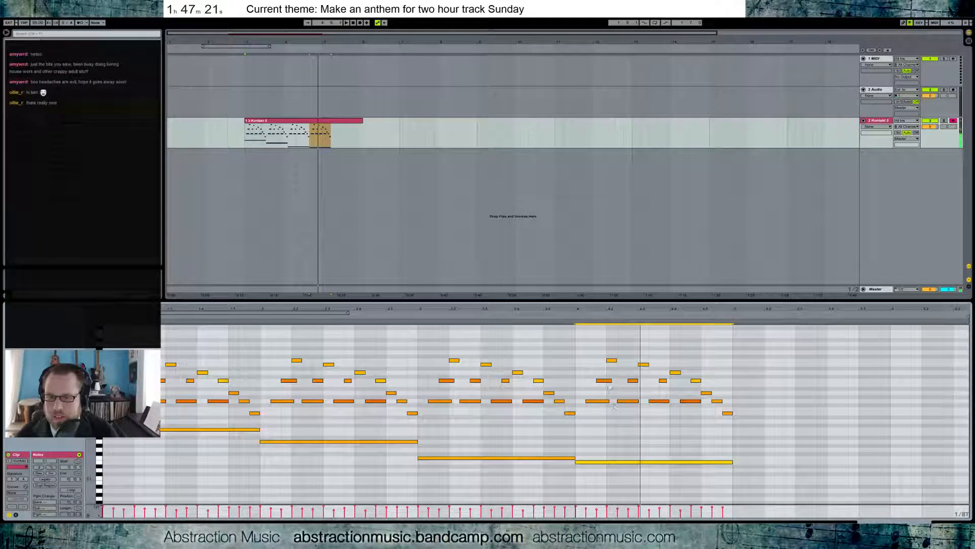
# Try different pitches for bar 4's four repeated lower arpeggio notes, ending two semitones higher, and play.
pyautogui.moveTo(579, 394); pyautogui.dragTo(699, 408)
pyautogui.press('space')
pyautogui.press('Down')
pyautogui.press('Down')
pyautogui.press('Up')
pyautogui.press('Up')
pyautogui.press('Up')
pyautogui.press('Up')
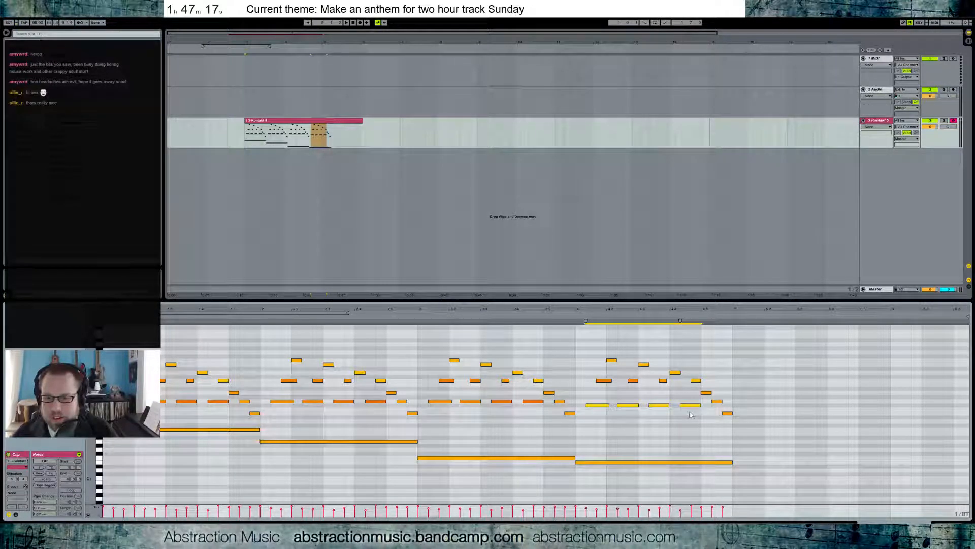
pyautogui.press('space')
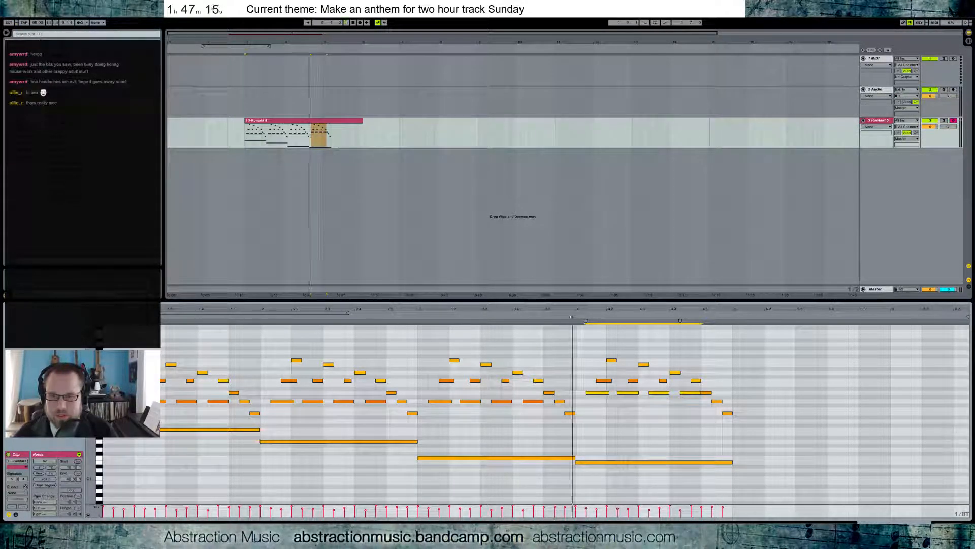
# Try raising bar 4's middle and top arpeggio notes to fit the new harmony and play the bar.
pyautogui.press('space')
pyautogui.moveTo(587, 349); pyautogui.dragTo(632, 357)
pyautogui.press('Up')
pyautogui.press('Up')
pyautogui.press('Up')
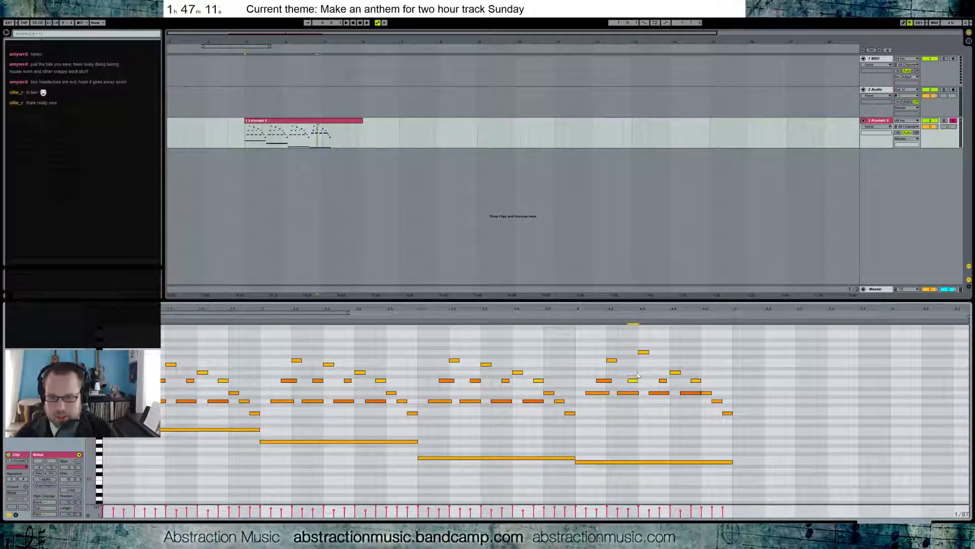
pyautogui.moveTo(587, 387); pyautogui.dragTo(671, 375)
pyautogui.press('Up')
pyautogui.press('Up')
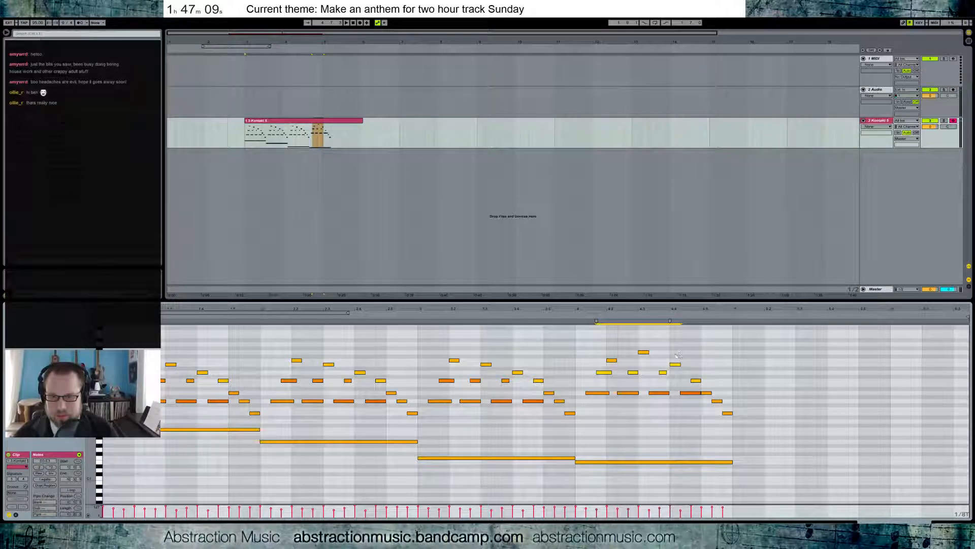
pyautogui.click(673, 363)
pyautogui.press('Up')
pyautogui.click(573, 315)
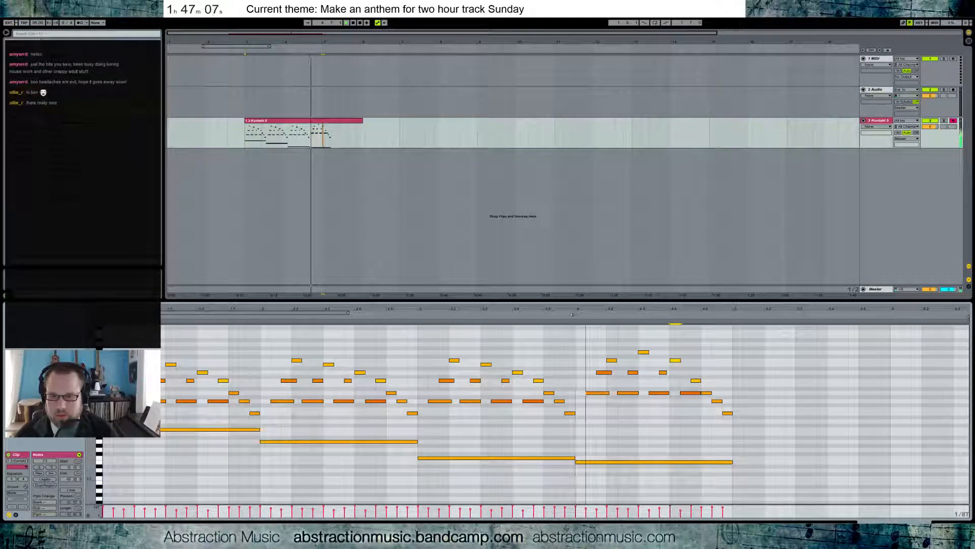
pyautogui.press('space')
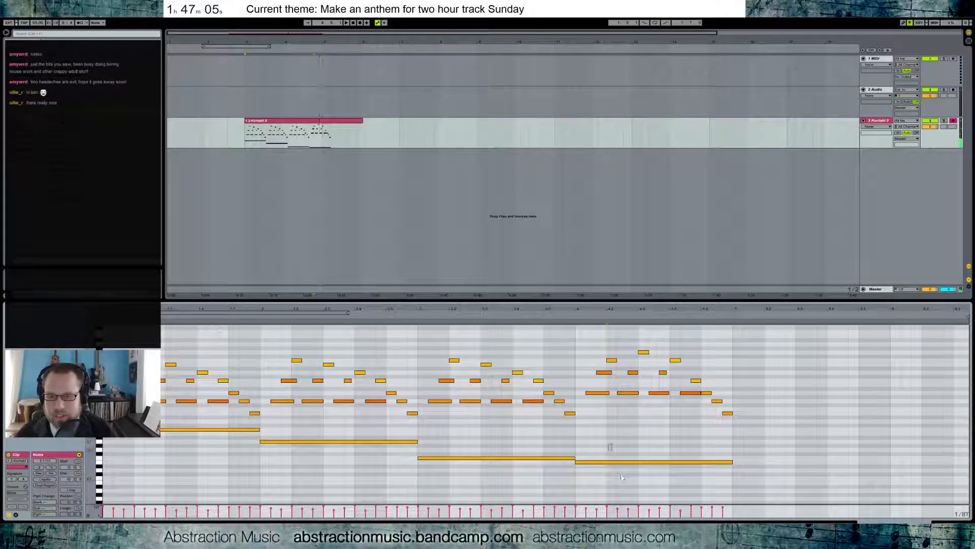
# Raise bar 4's bass note by three semitones.
pyautogui.click(633, 462)
pyautogui.press('Up')
pyautogui.press('Up')
pyautogui.press('Up')
# Replace all bar 4 notes above the bass with a duplicate of the bar 3 arpeggio and play.
pyautogui.moveTo(585, 343); pyautogui.dragTo(746, 421)
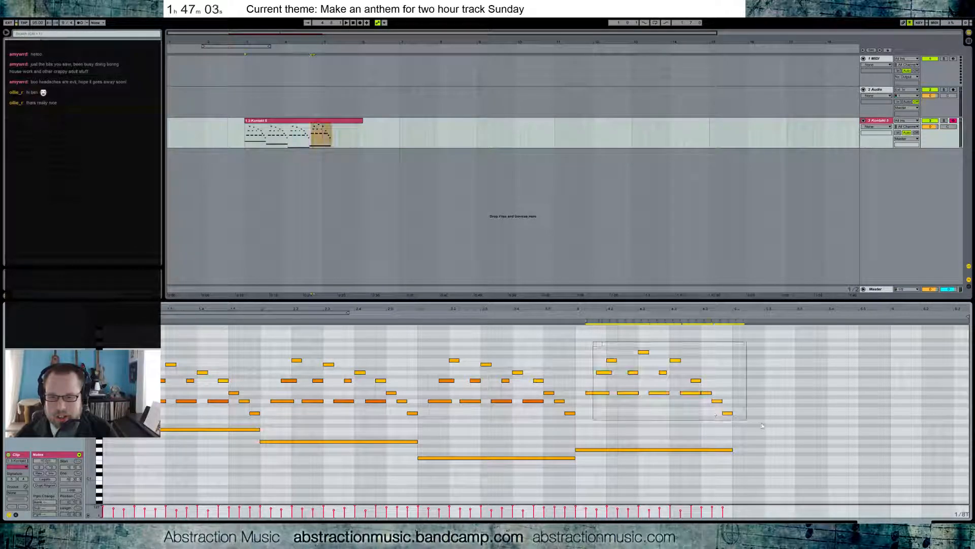
pyautogui.press('Delete')
pyautogui.moveTo(416, 335); pyautogui.dragTo(575, 437)
pyautogui.hotkey('ctrl', 'd')
pyautogui.press('space')
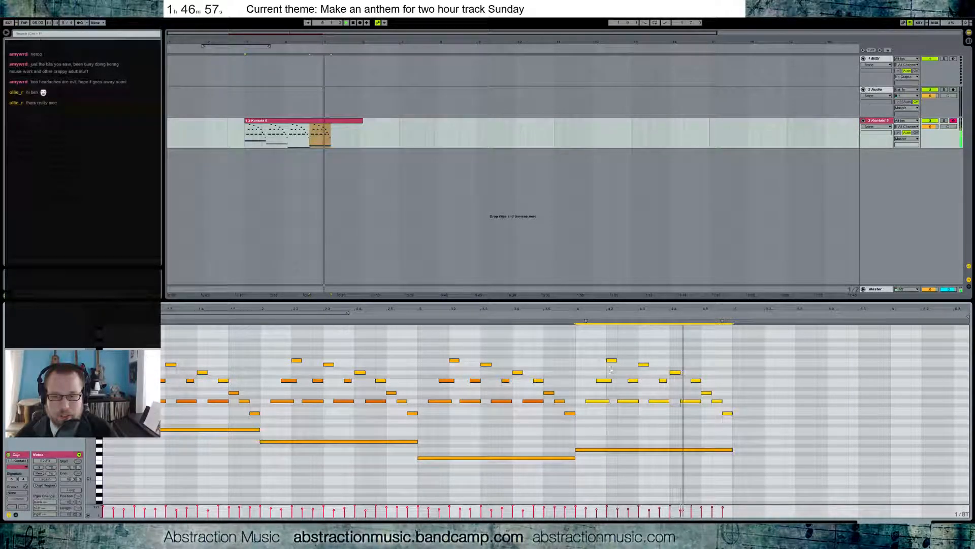
# Stop playback and raise bar 4's last middle-line note to the pitch of that bar's second top note.
pyautogui.press('space')
pyautogui.click(696, 380)
pyautogui.press('Up')
pyautogui.press('Up')
pyautogui.press('Up')
pyautogui.press('Up')
pyautogui.press('Up')
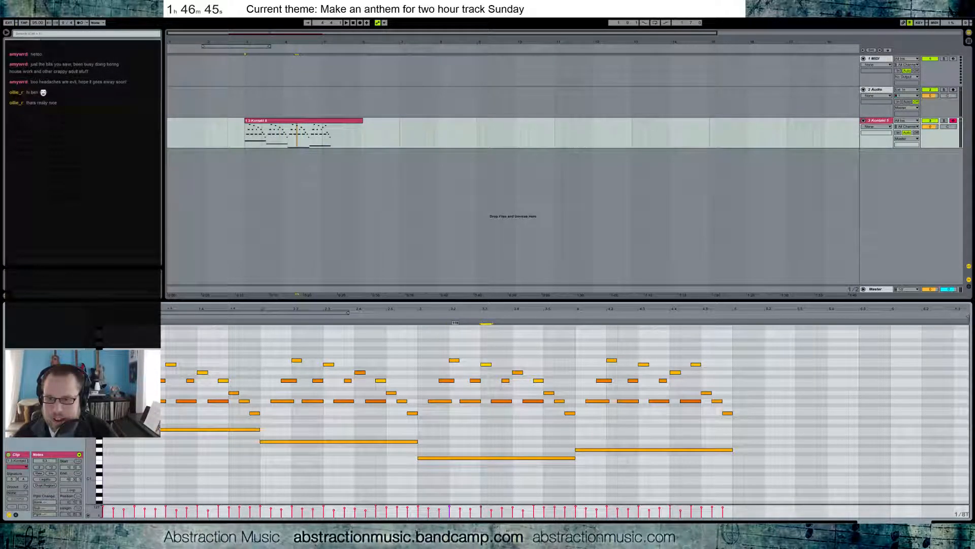
# Raise bar 4's last three arpeggio notes by five semitones, adjust the velocities there and play the passage.
pyautogui.click(537, 379)
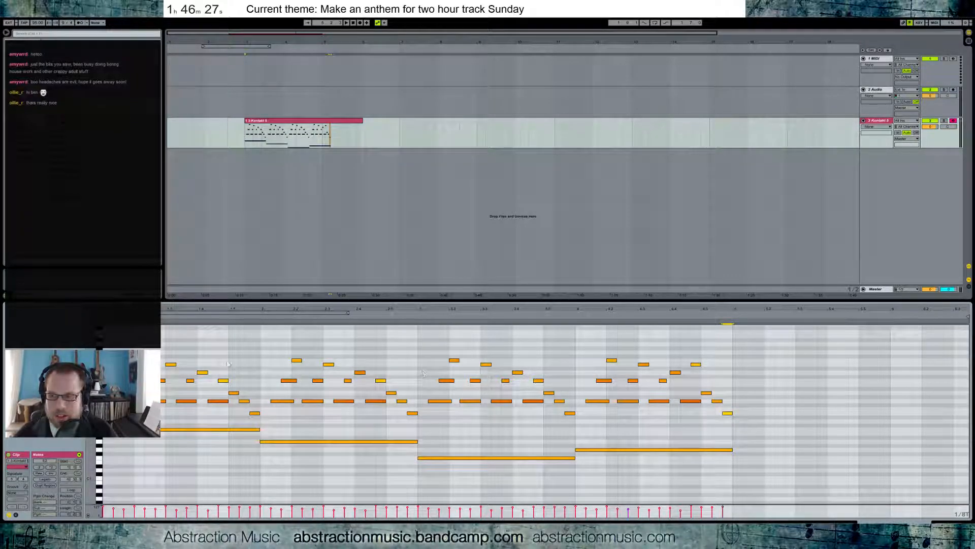
pyautogui.press('space')
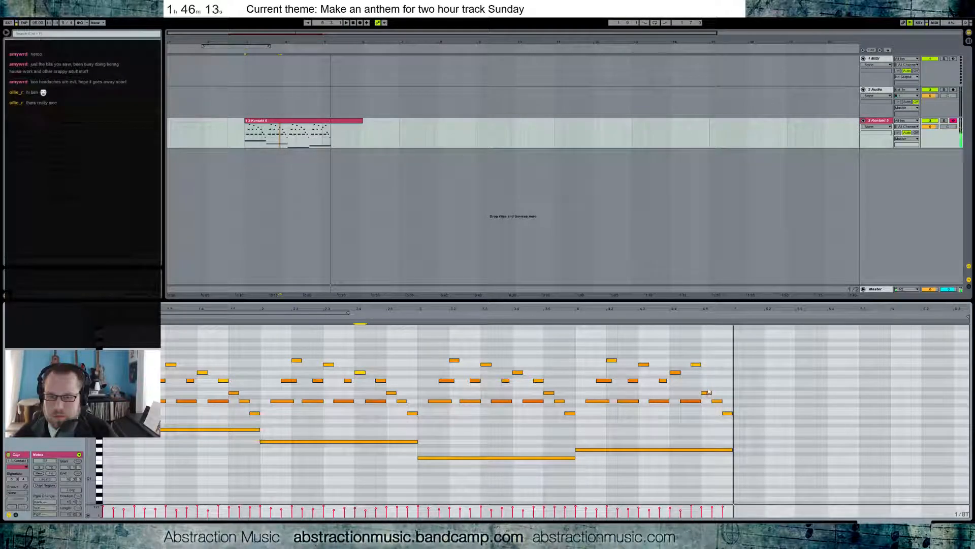
pyautogui.moveTo(708, 387); pyautogui.dragTo(731, 417)
pyautogui.press('Up')
pyautogui.press('Up')
pyautogui.press('Up')
pyautogui.press('Up')
pyautogui.press('Up')
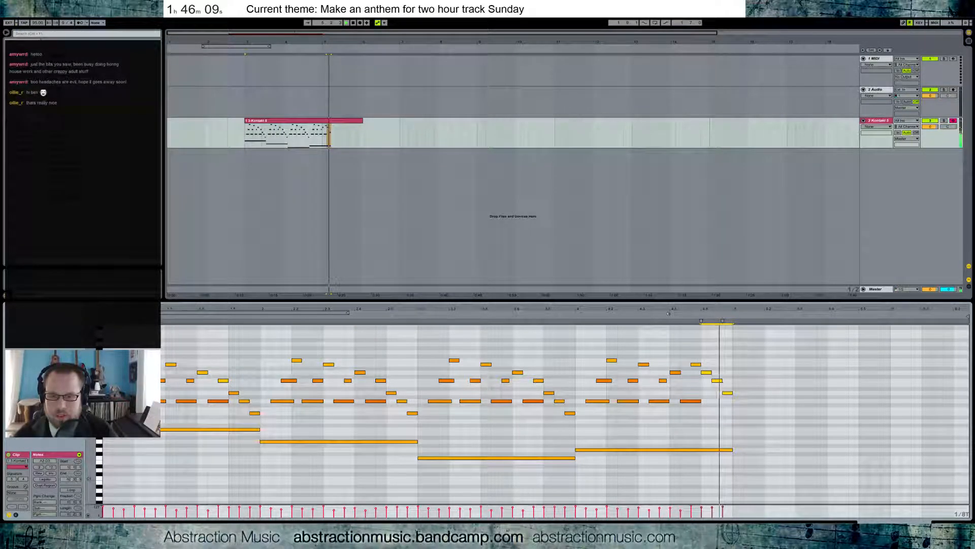
pyautogui.click(721, 366)
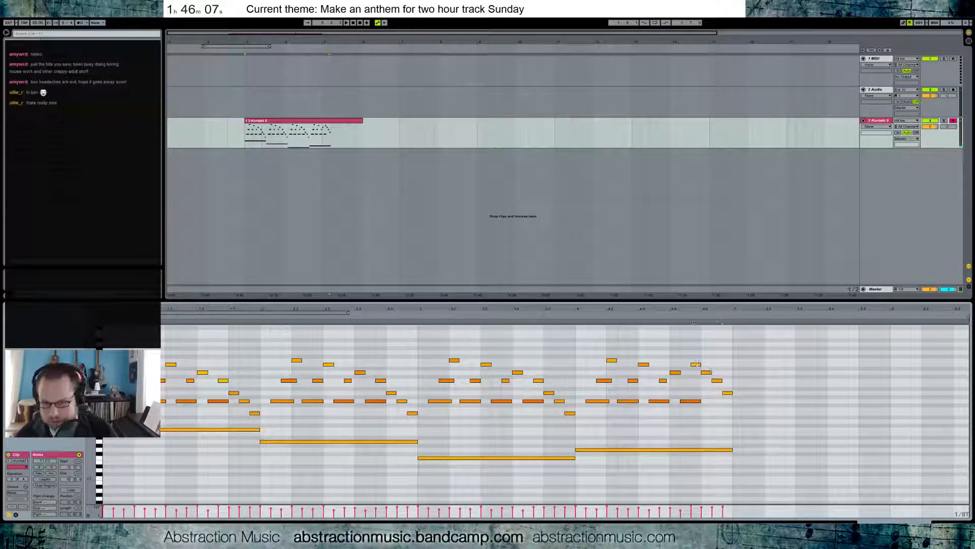
pyautogui.moveTo(702, 507); pyautogui.dragTo(712, 505)
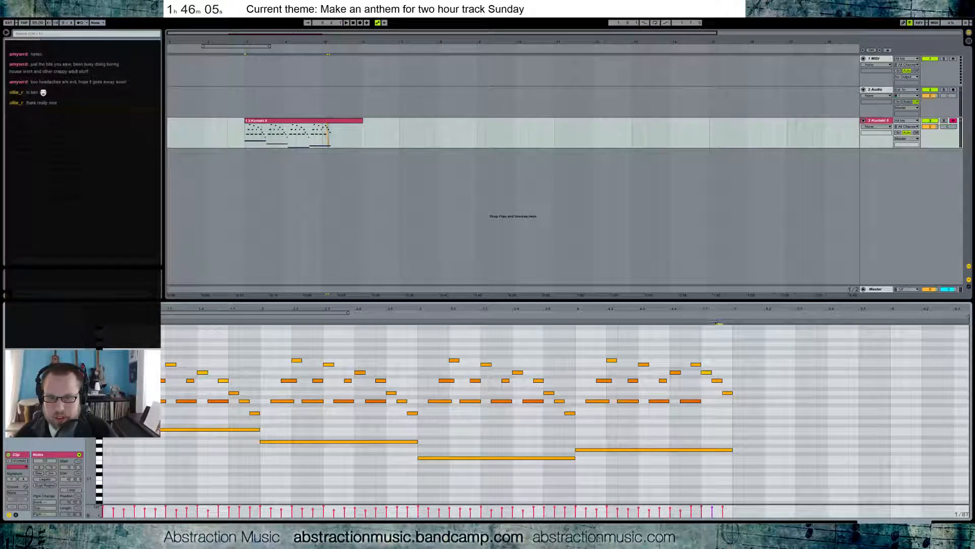
pyautogui.click(726, 349)
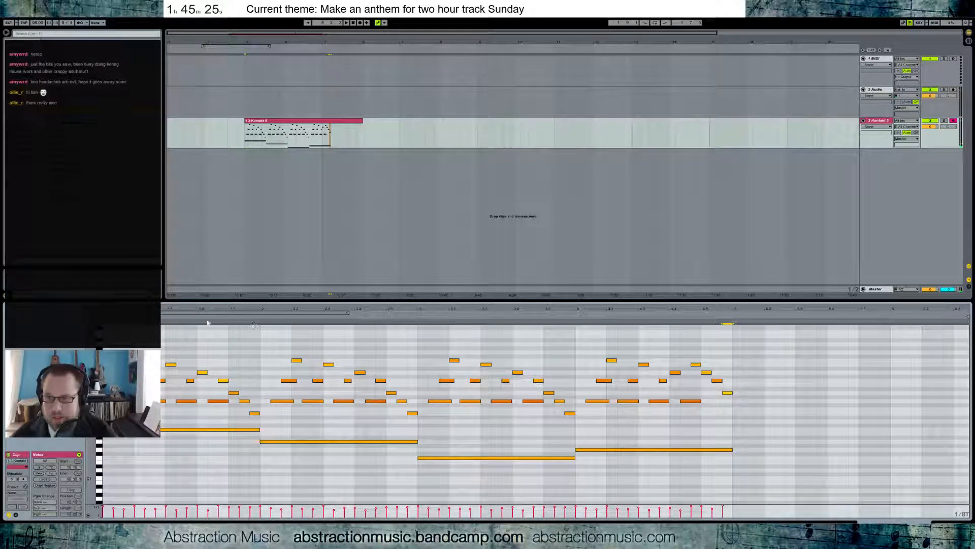
# Copy all of bar 2's notes, paste them after bar 4 as bar 5, and play.
pyautogui.moveTo(106, 344); pyautogui.dragTo(255, 454)
pyautogui.moveTo(268, 350); pyautogui.dragTo(415, 469)
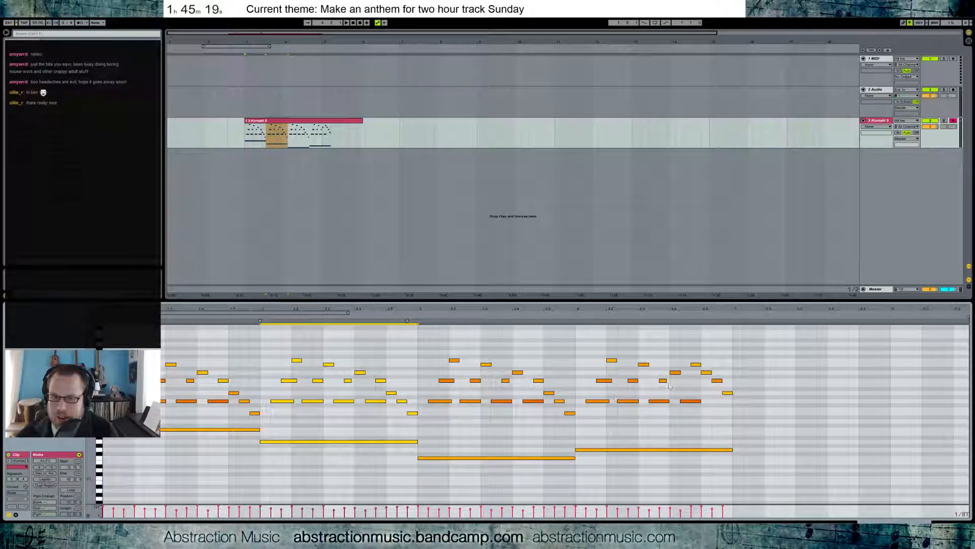
pyautogui.click(725, 431)
pyautogui.hotkey('ctrl', 'v')
pyautogui.click(409, 319)
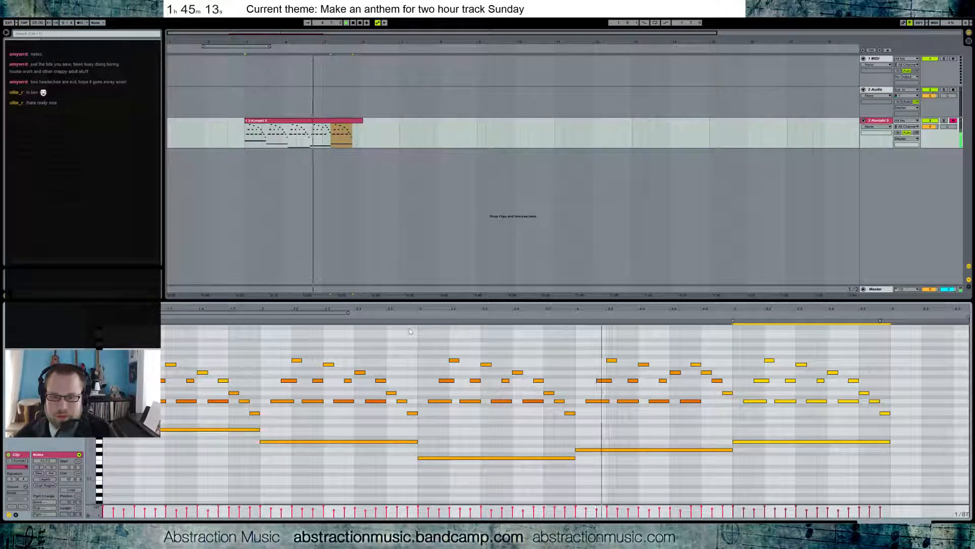
# Add a second sustained note spanning all of bar 5 between its bass note and arpeggio, and play it.
pyautogui.doubleClick(739, 458)
pyautogui.moveTo(743, 458); pyautogui.dragTo(889, 459)
pyautogui.hotkey('shift', 'Up')
pyautogui.press('Down')
pyautogui.press('Down')
pyautogui.press('Down')
pyautogui.press('Down')
pyautogui.press('Down')
pyautogui.press('Up')
pyautogui.press('Up')
pyautogui.press('Up')
pyautogui.press('Up')
pyautogui.click(730, 325)
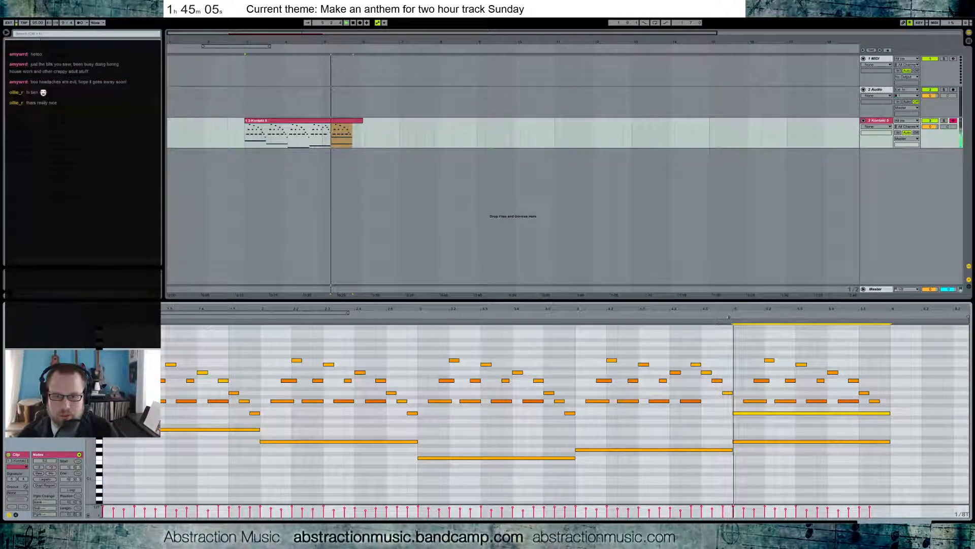
# Lower bar 5's added sustained note by four semitones in two-semitone stages, playing the bar after each.
pyautogui.press('Down')
pyautogui.press('Down')
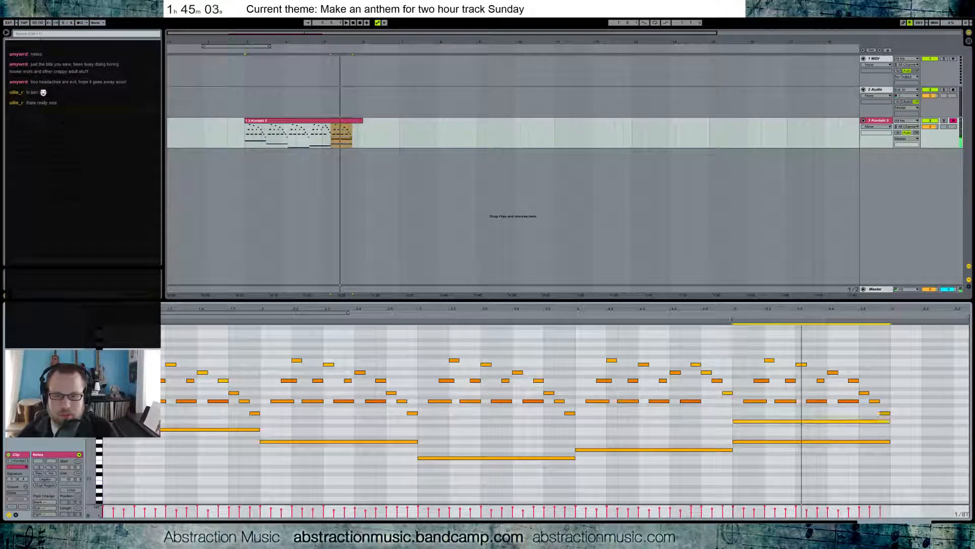
pyautogui.click(730, 311)
pyautogui.press('Down')
pyautogui.press('Down')
pyautogui.click(729, 311)
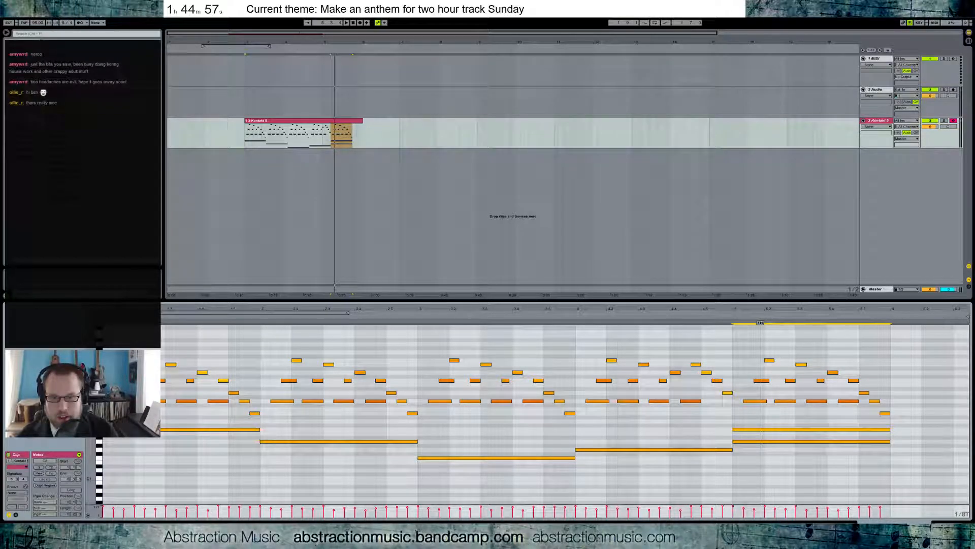
# Raise bar 5's added sustained note two octaves above the arpeggio and play the bar.
pyautogui.hotkey('shift', 'Up')
pyautogui.hotkey('shift', 'Up')
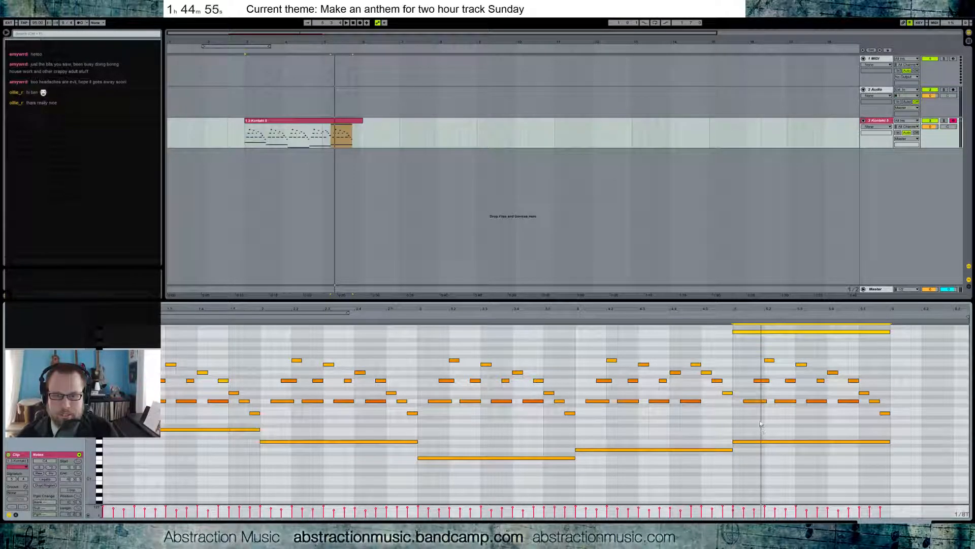
pyautogui.click(719, 312)
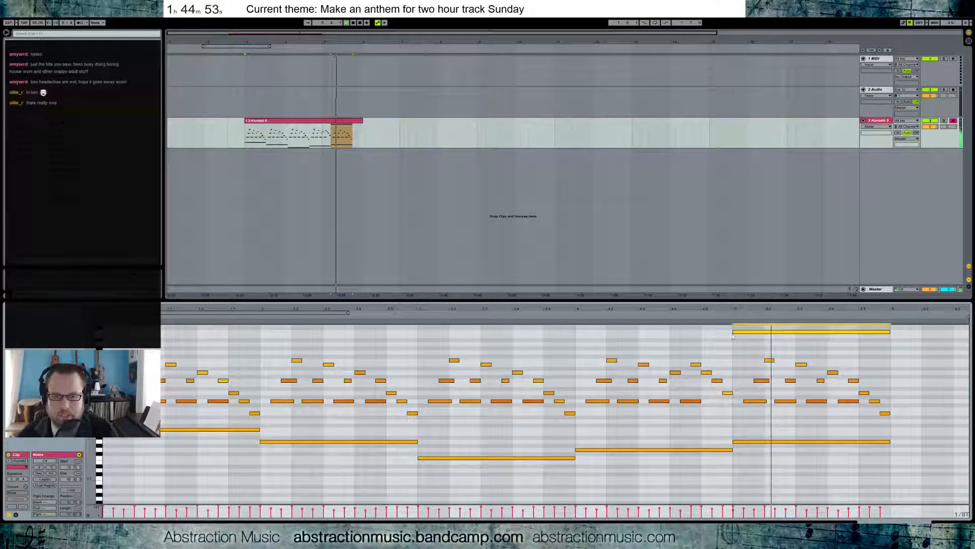
pyautogui.scroll(3, 757, 330)
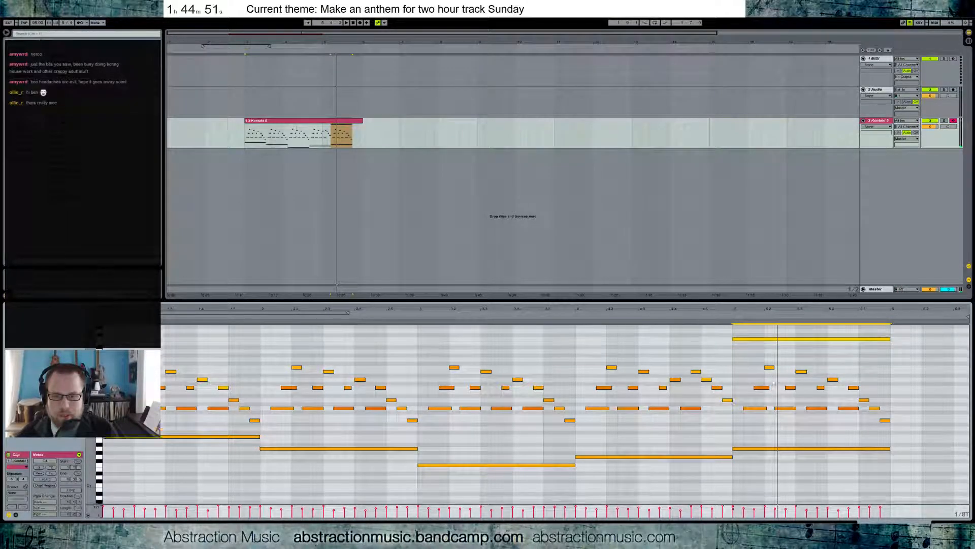
pyautogui.click(722, 314)
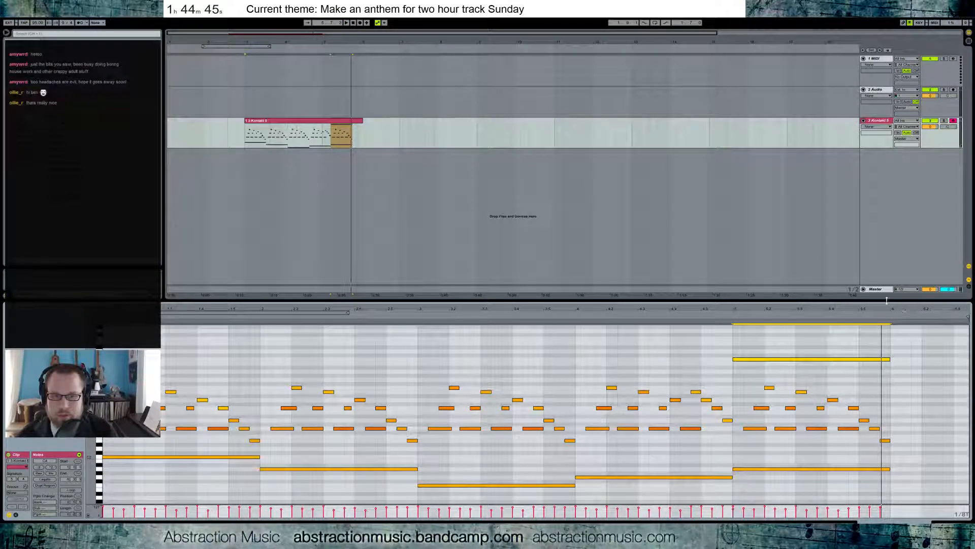
# Extend the end of the Kontakt clip for more bars, change the song's time signature and play the clip.
pyautogui.moveTo(362, 122); pyautogui.dragTo(432, 123)
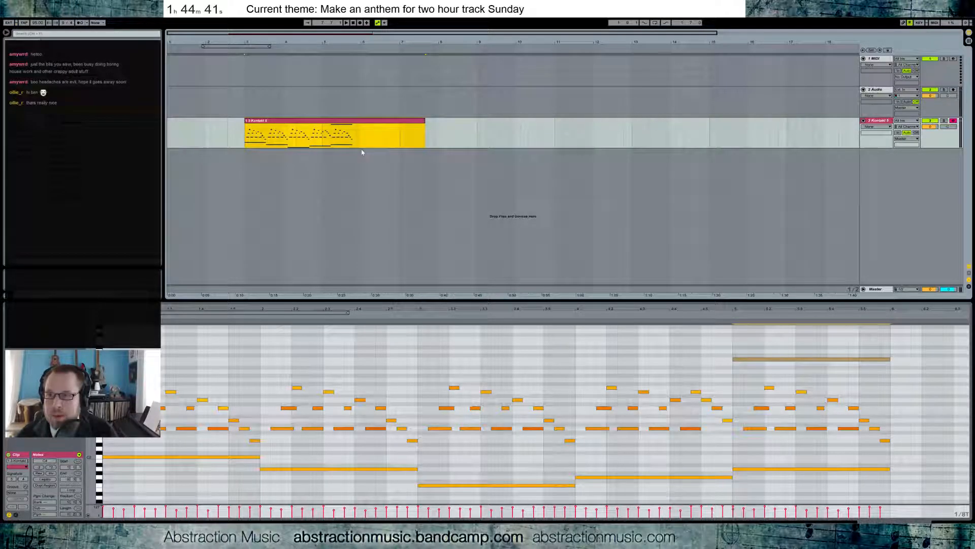
pyautogui.click(232, 100)
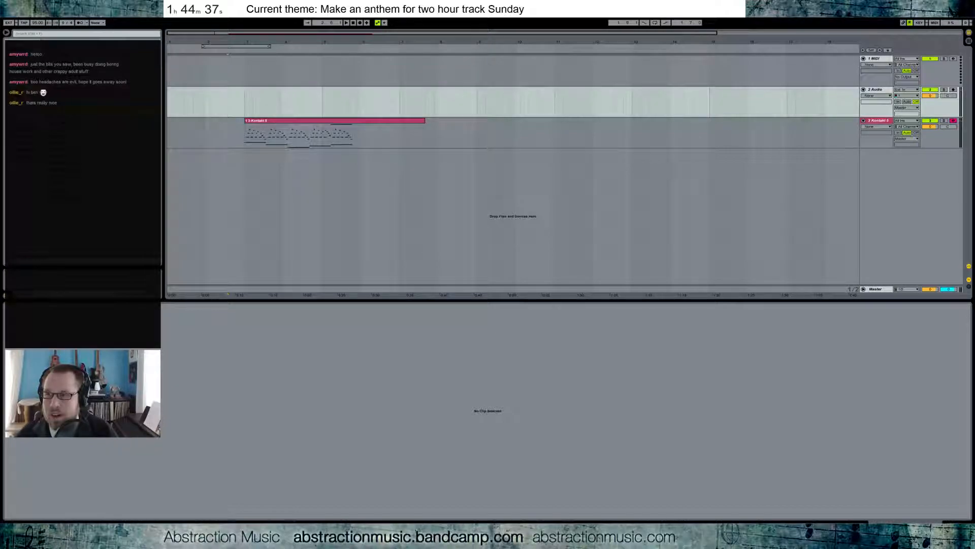
pyautogui.press('Return')
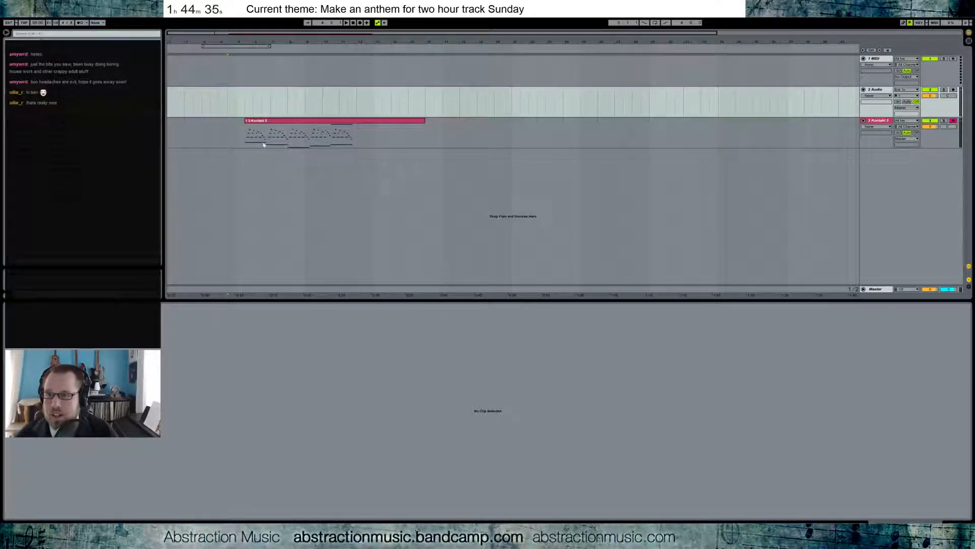
pyautogui.click(277, 127)
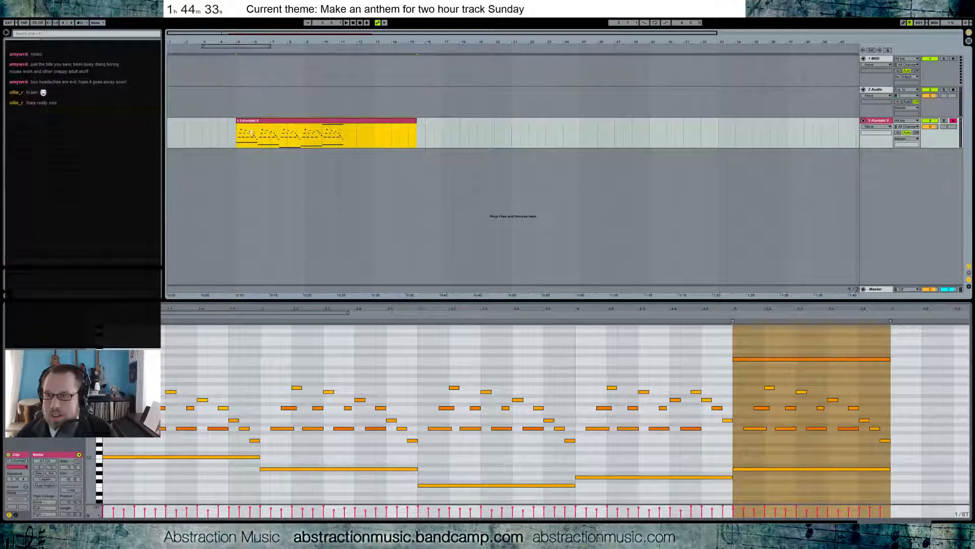
pyautogui.press('space')
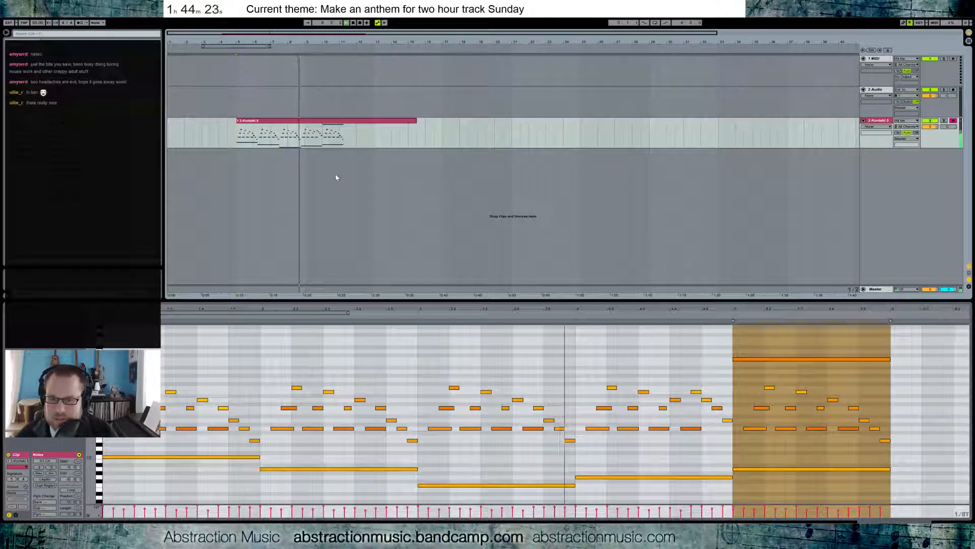
# In bar 4, lengthen the last third-beat upper note, delay the following low note, remove the top note between them and play.
pyautogui.click(660, 397)
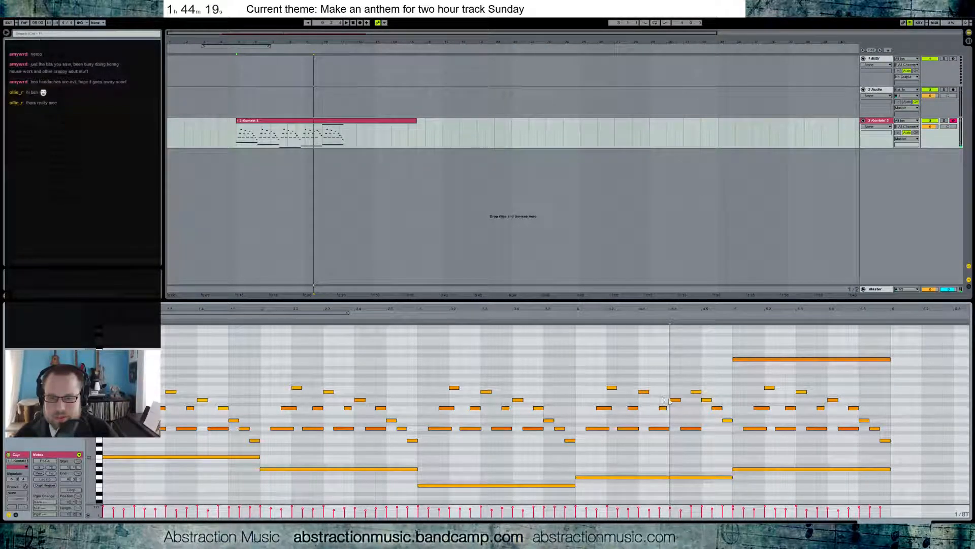
pyautogui.moveTo(680, 401); pyautogui.dragTo(700, 428)
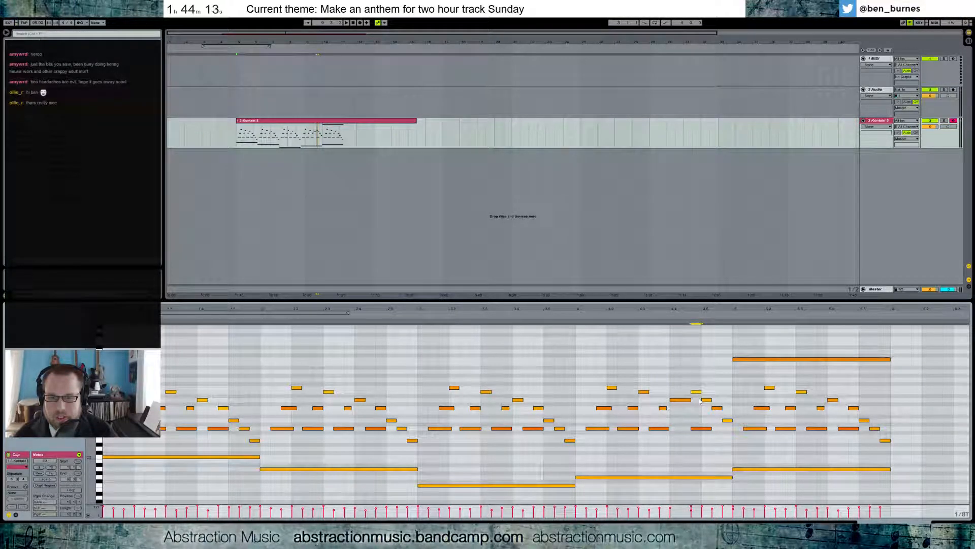
pyautogui.press('space')
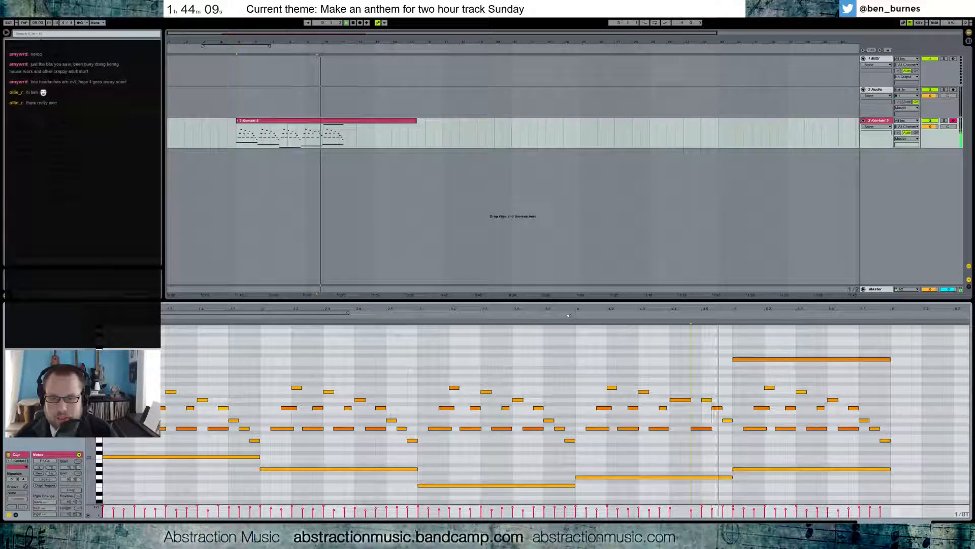
# Raise bar 4's last two notes into a rising line, the final one by ten semitones and the one before by five.
pyautogui.click(727, 421)
pyautogui.press('Up')
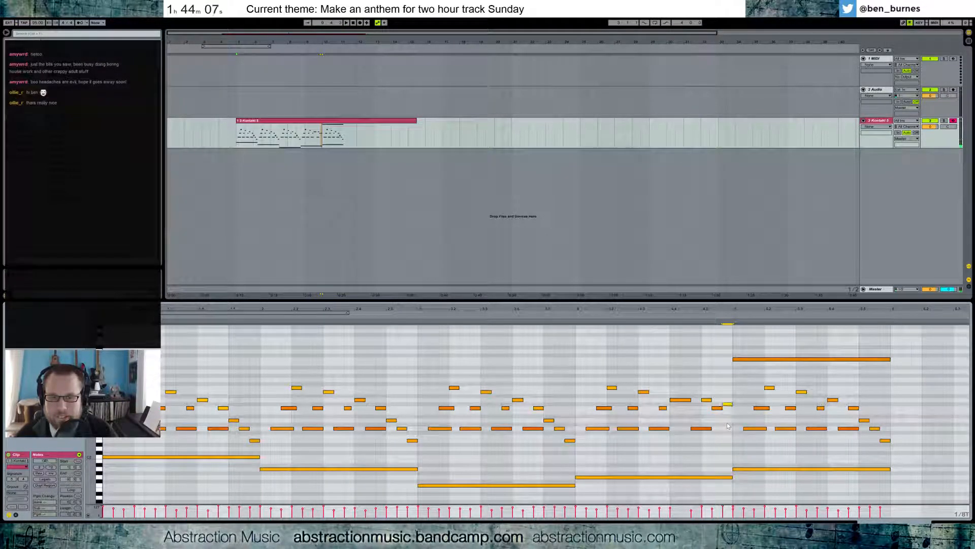
pyautogui.press('Up')
pyautogui.click(717, 409)
pyautogui.press('Up')
pyautogui.press('Up')
pyautogui.press('Up')
pyautogui.press('Up')
pyautogui.press('Up')
# Lower bar 5's high sustained note by three semitones and play the transition from bar 4.
pyautogui.moveTo(745, 359); pyautogui.dragTo(749, 371)
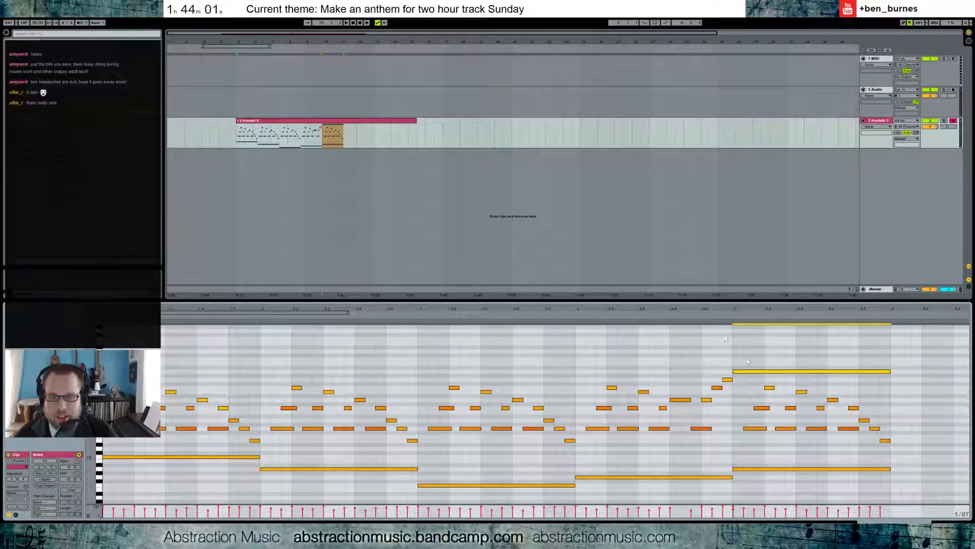
pyautogui.click(648, 310)
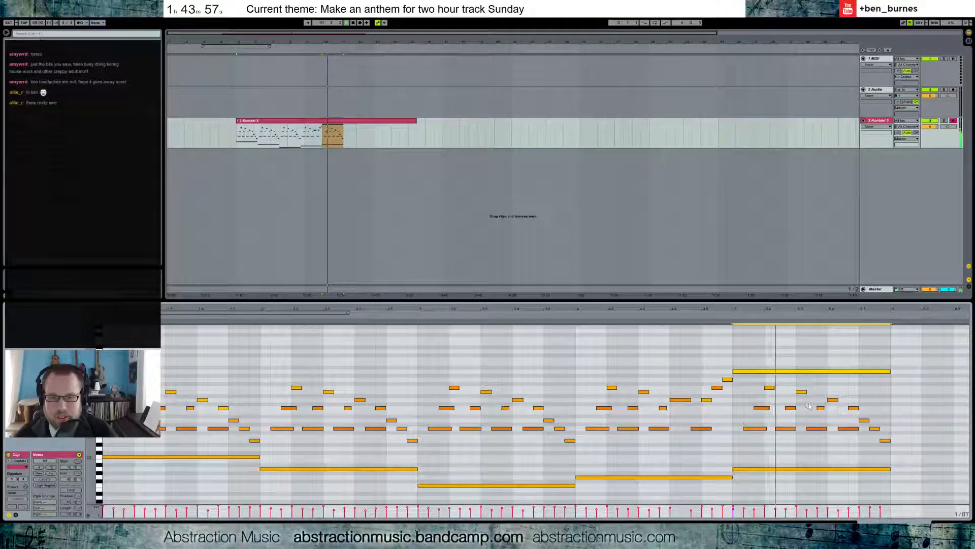
pyautogui.click(575, 316)
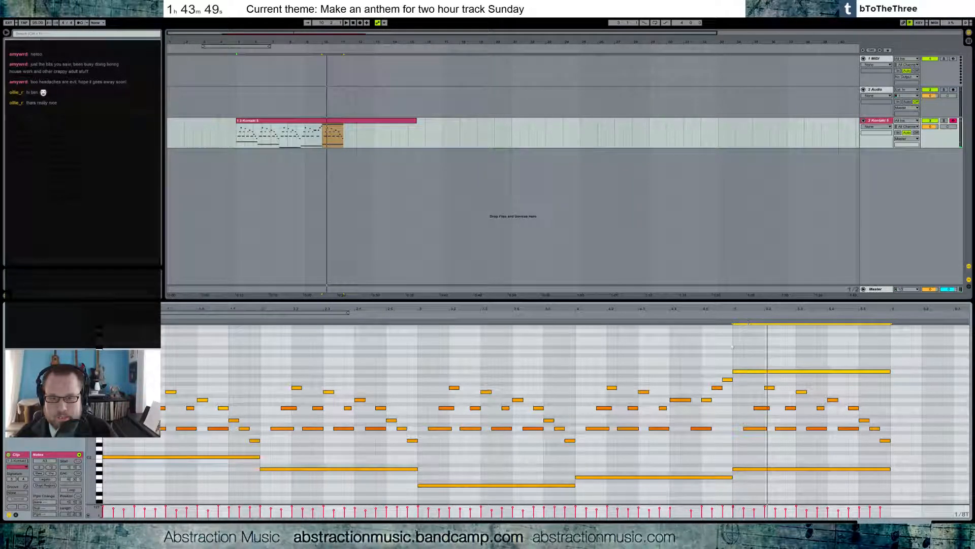
pyautogui.click(709, 315)
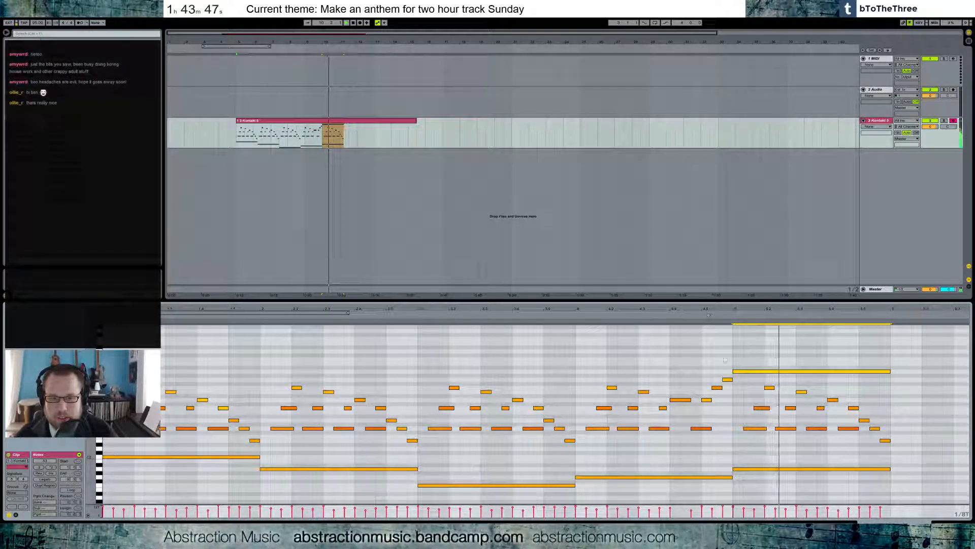
# Rearrange bar 5's upper arpeggio so each top-line note sounds before its neighbouring middle-line note.
pyautogui.click(761, 408)
pyautogui.press('Delete')
pyautogui.click(765, 393)
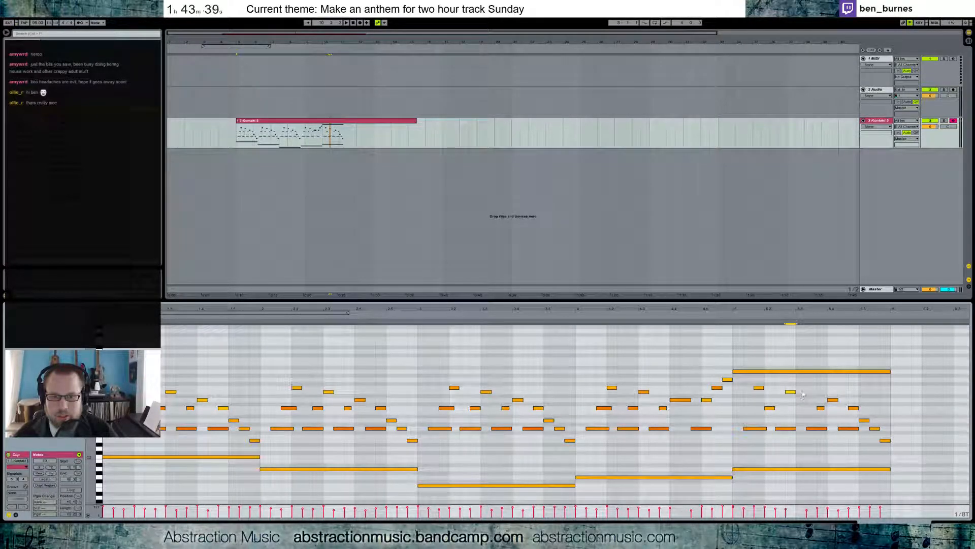
pyautogui.click(820, 408)
pyautogui.press('Up')
pyautogui.press('Up')
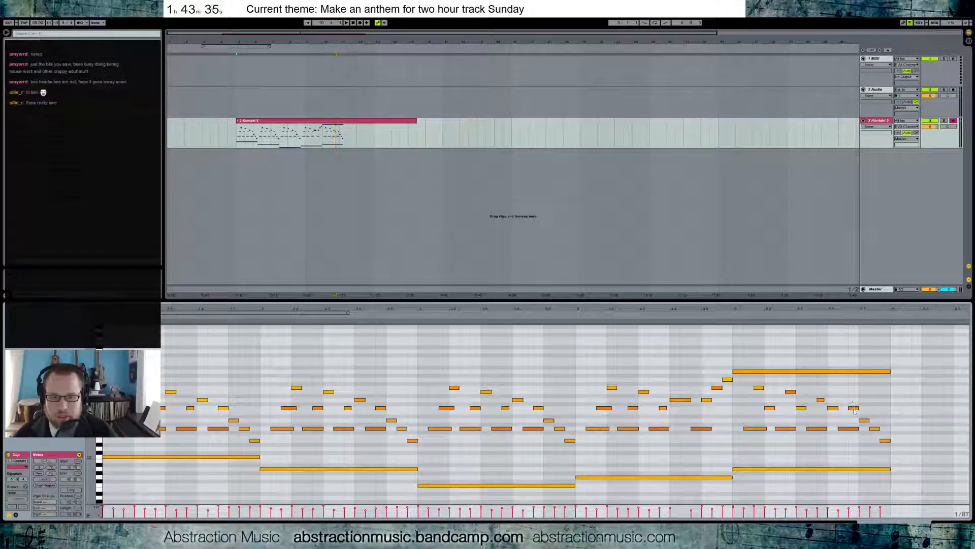
# Raise bar 5's last three arpeggio notes, the first two by seven semitones and the final one by eight, and play.
pyautogui.click(870, 421)
pyautogui.press('Up')
pyautogui.press('Up')
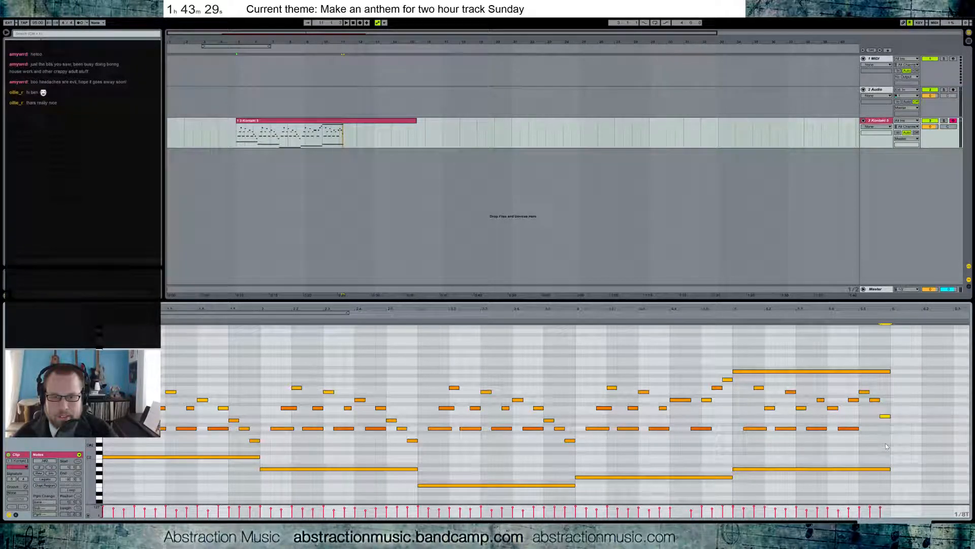
pyautogui.press('space')
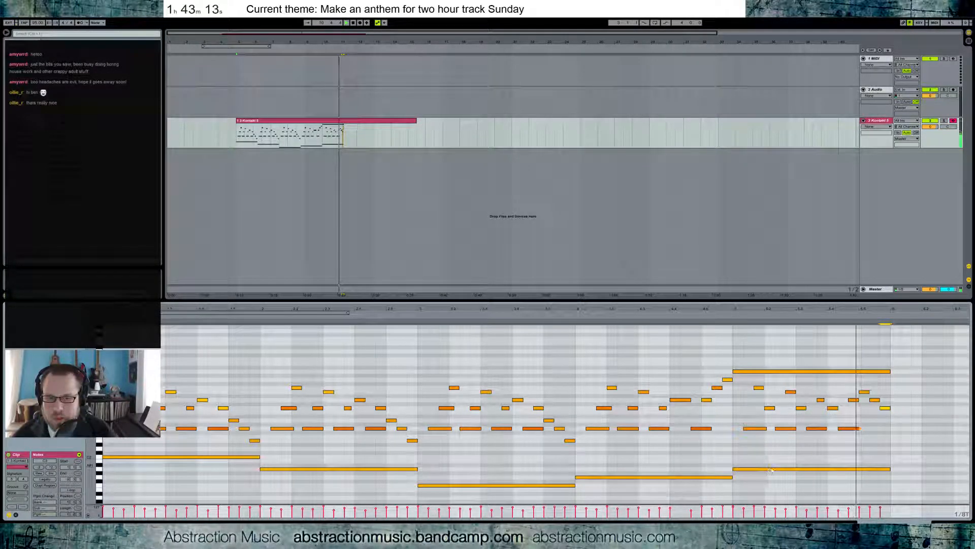
# Duplicate bar 5 as bar 6, lower the new bass note to bar 3's bass pitch, and play.
pyautogui.moveTo(786, 307); pyautogui.dragTo(575, 486)
pyautogui.hotkey('ctrl', 'd')
pyautogui.click(540, 311)
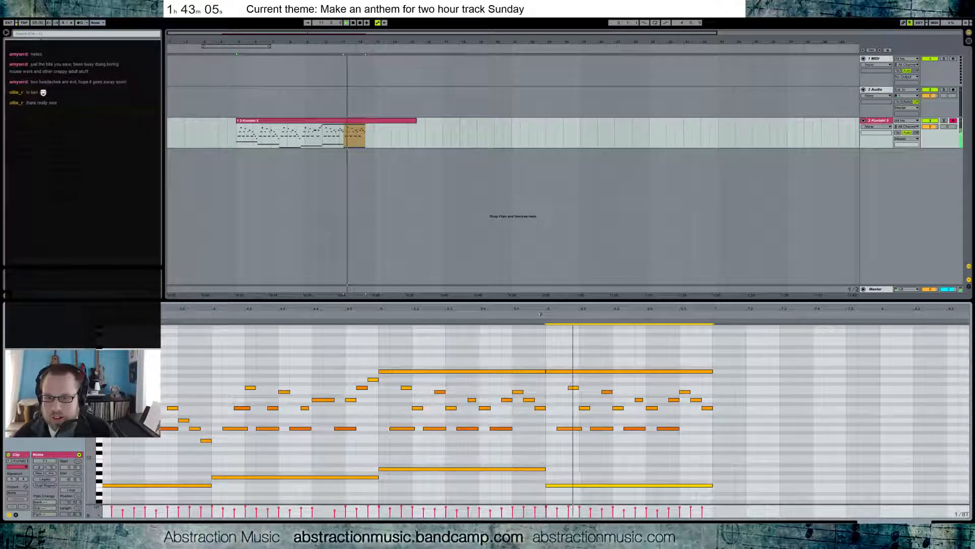
# Show the clip's controller envelope and play bar 6 to check it.
pyautogui.click(16, 515)
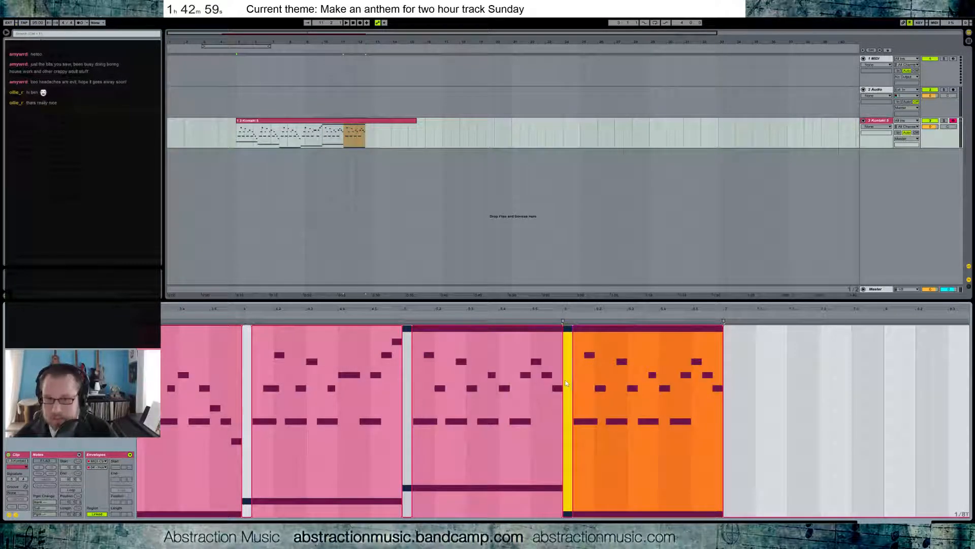
pyautogui.click(560, 314)
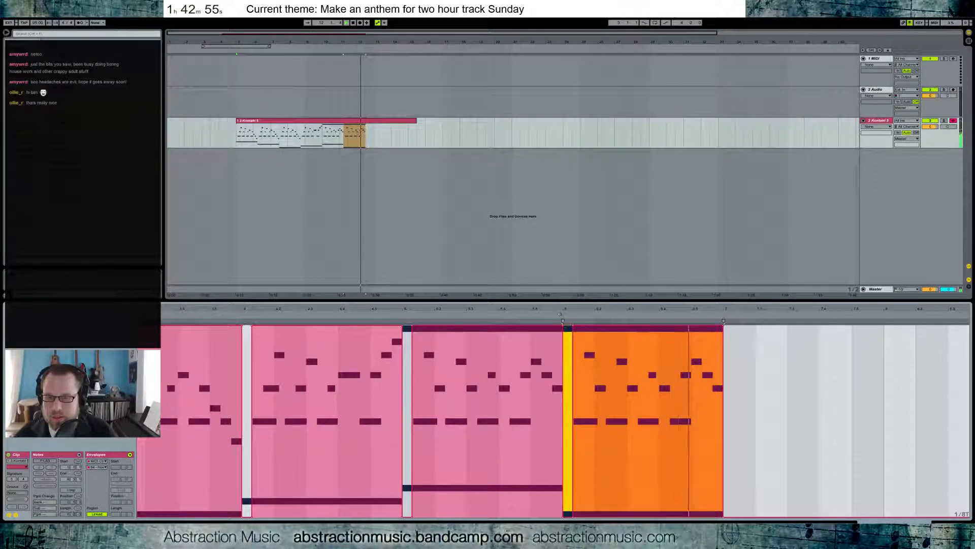
# Return to the note display, stop playback and raise bar 6's first two middle-line arpeggio notes by two semitones.
pyautogui.click(16, 515)
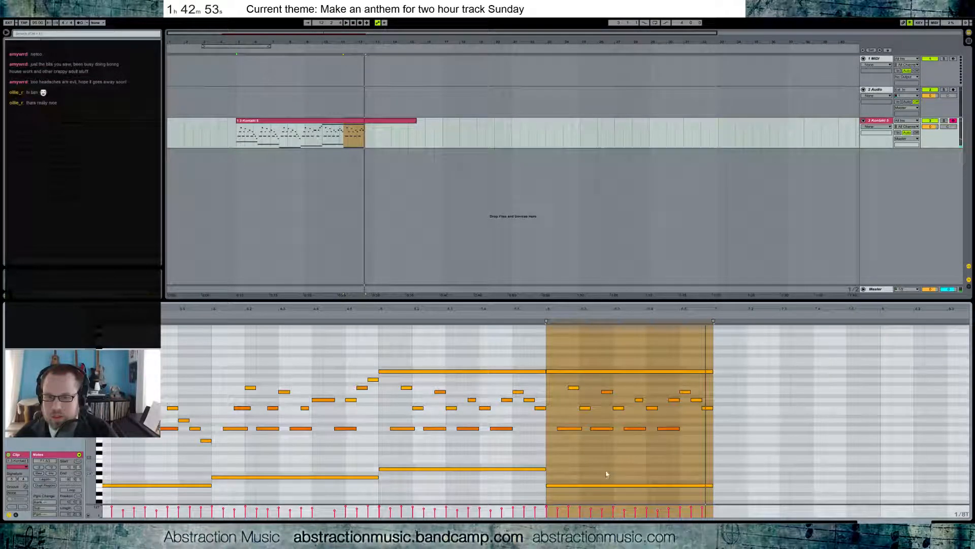
pyautogui.press('space')
pyautogui.click(634, 429)
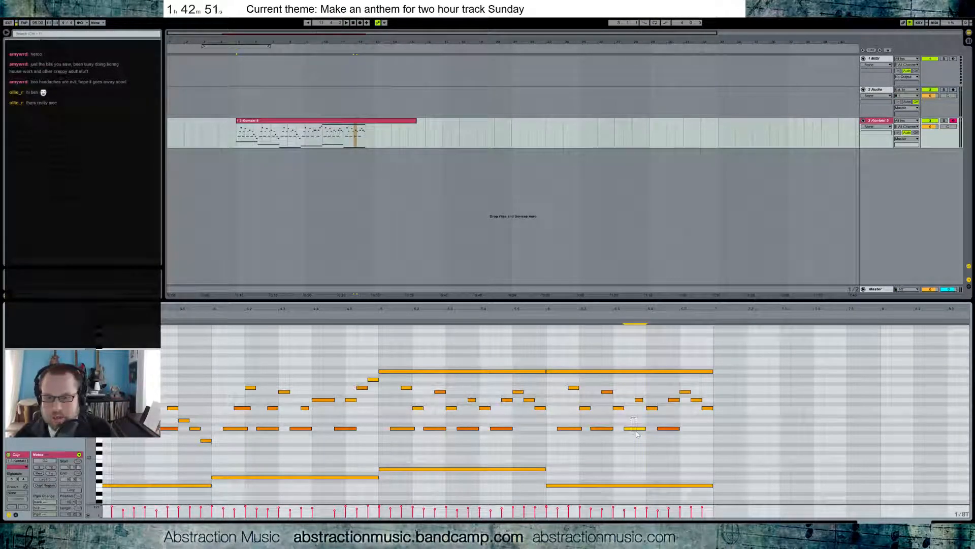
pyautogui.moveTo(652, 426)
pyautogui.mouseDown()
pyautogui.moveTo(668, 436)
pyautogui.moveTo(646, 442)
pyautogui.mouseUp()
pyautogui.press('Up')
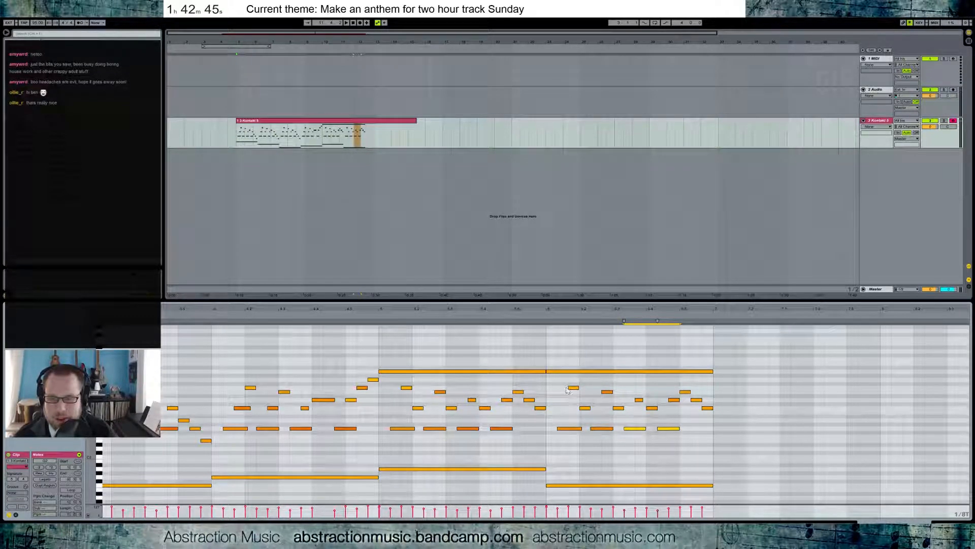
pyautogui.press('Up')
pyautogui.press('Up')
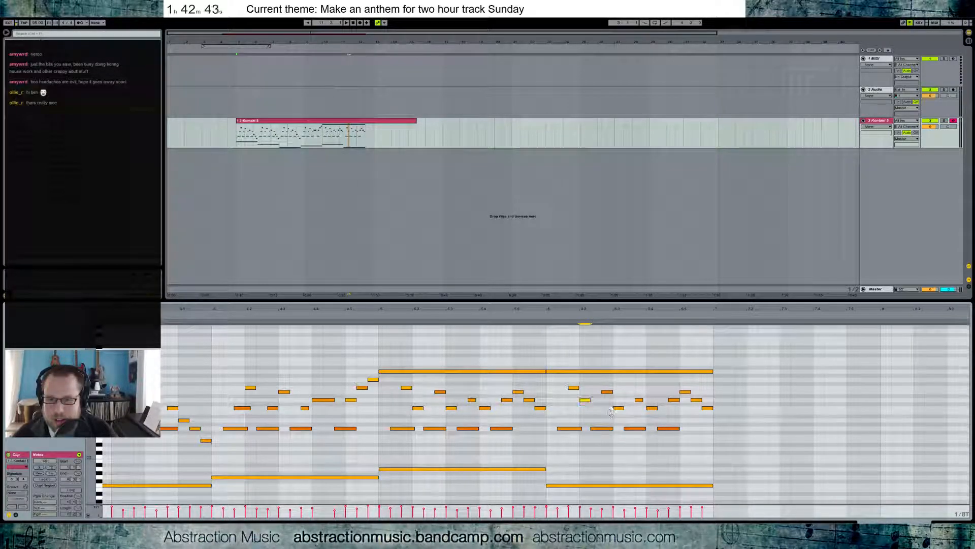
pyautogui.click(639, 400)
pyautogui.press('Up')
pyautogui.press('Up')
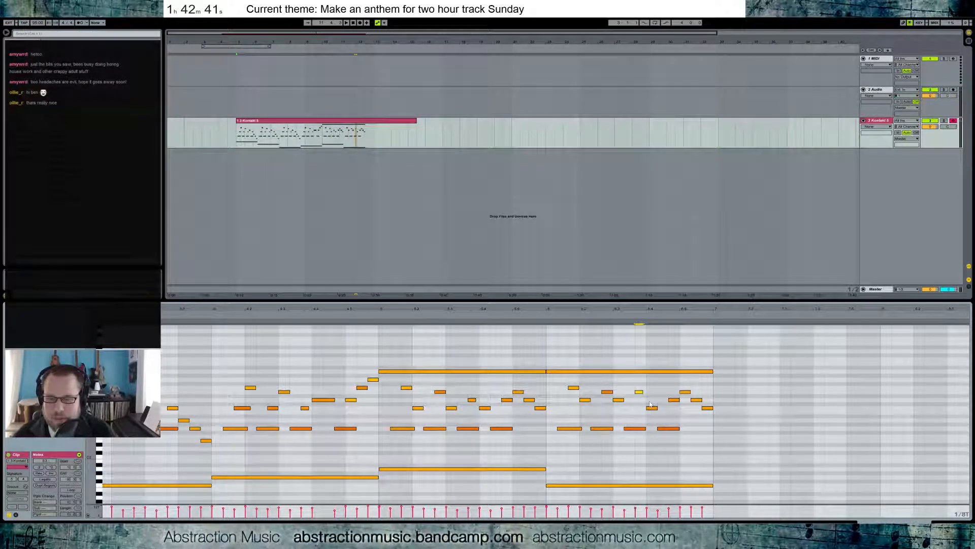
pyautogui.click(636, 392)
pyautogui.press('Down')
pyautogui.press('Down')
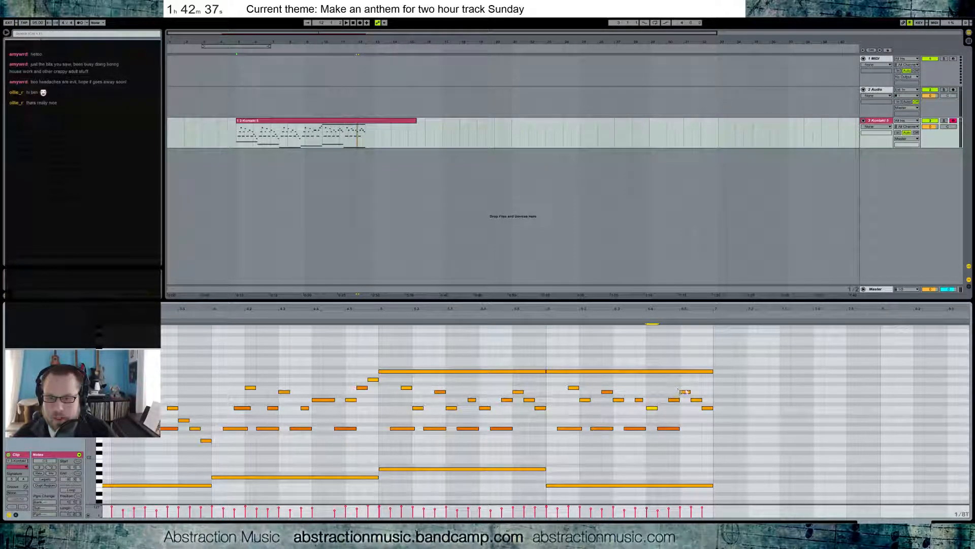
# Raise bar 6's last two arpeggio notes by three and seven semitones to make a rising ending.
pyautogui.press('Down')
pyautogui.press('Down')
pyautogui.click(708, 407)
pyautogui.press('Up')
pyautogui.press('Up')
pyautogui.press('Up')
pyautogui.press('Up')
pyautogui.press('Up')
pyautogui.press('Up')
pyautogui.press('Up')
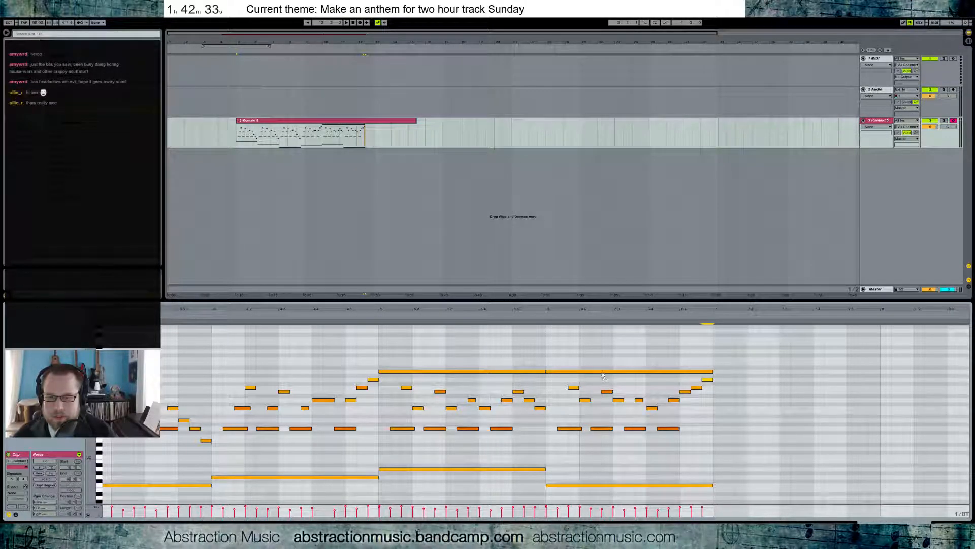
# Duplicate bar 6 as bar 7, lower the new bass note by three semitones, and play.
pyautogui.click(612, 372)
pyautogui.moveTo(549, 349); pyautogui.dragTo(710, 503)
pyautogui.hotkey('ctrl', 'd')
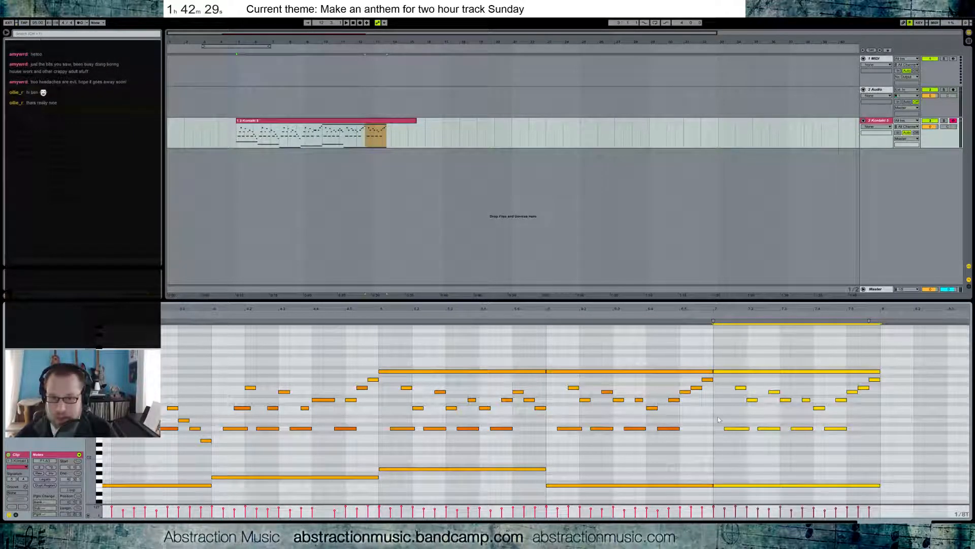
pyautogui.scroll(-1, 759, 476)
pyautogui.press('Down')
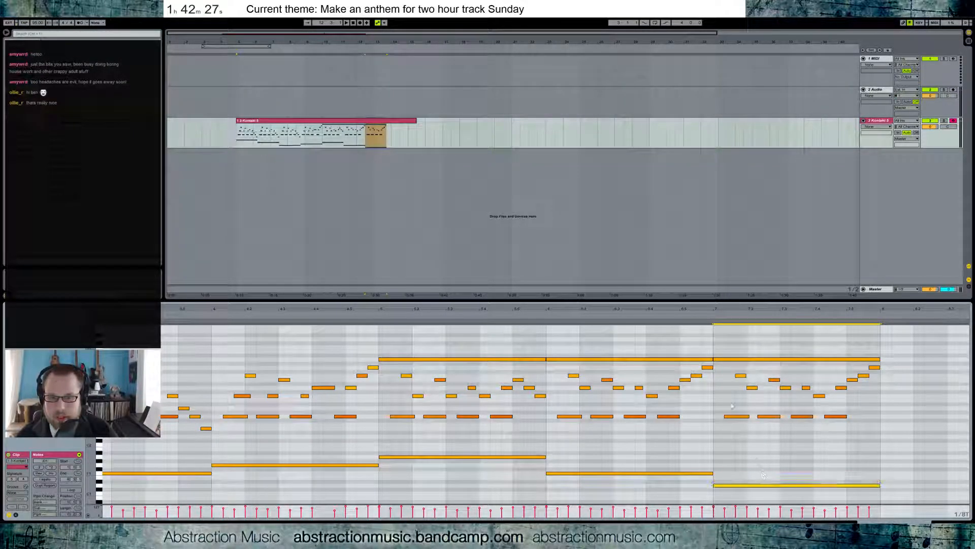
pyautogui.click(705, 314)
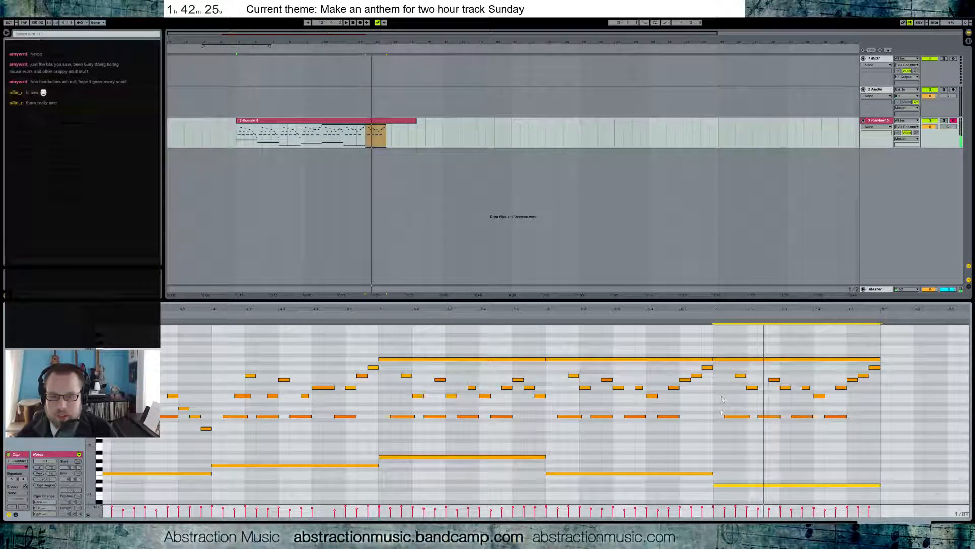
# Lower bar 7's four lowest arpeggio notes by two semitones.
pyautogui.scroll(1, 727, 422)
pyautogui.moveTo(723, 417); pyautogui.dragTo(850, 434)
pyautogui.press('Down')
pyautogui.press('Down')
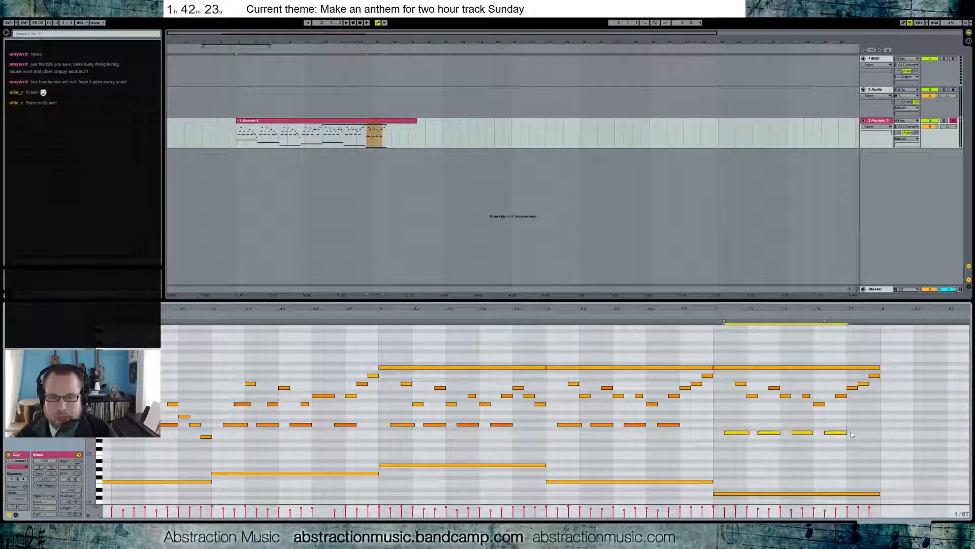
# Reshape bar 7's upper arpeggio, lowering its first two notes by three semitones and adjusting the following notes individually.
pyautogui.moveTo(730, 382); pyautogui.dragTo(745, 388)
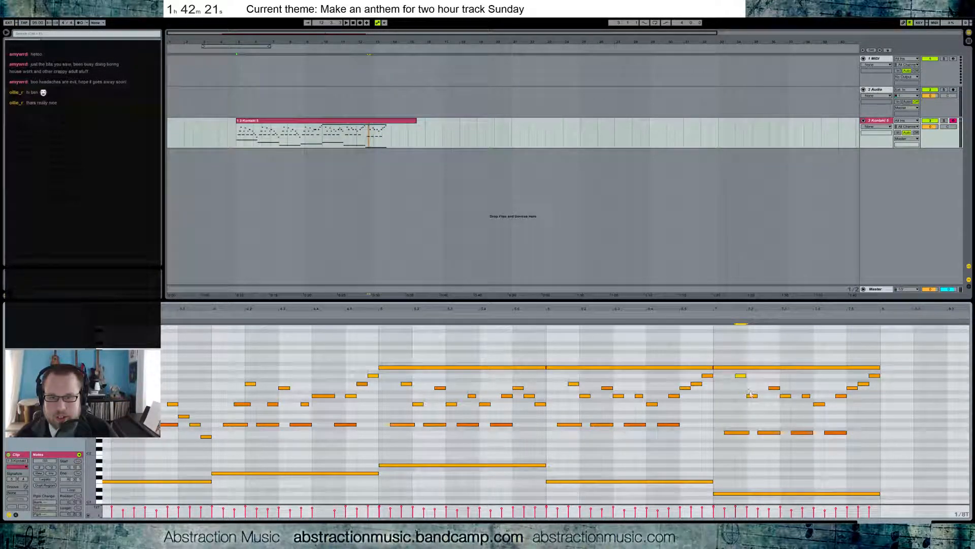
pyautogui.press('Down')
pyautogui.press('Down')
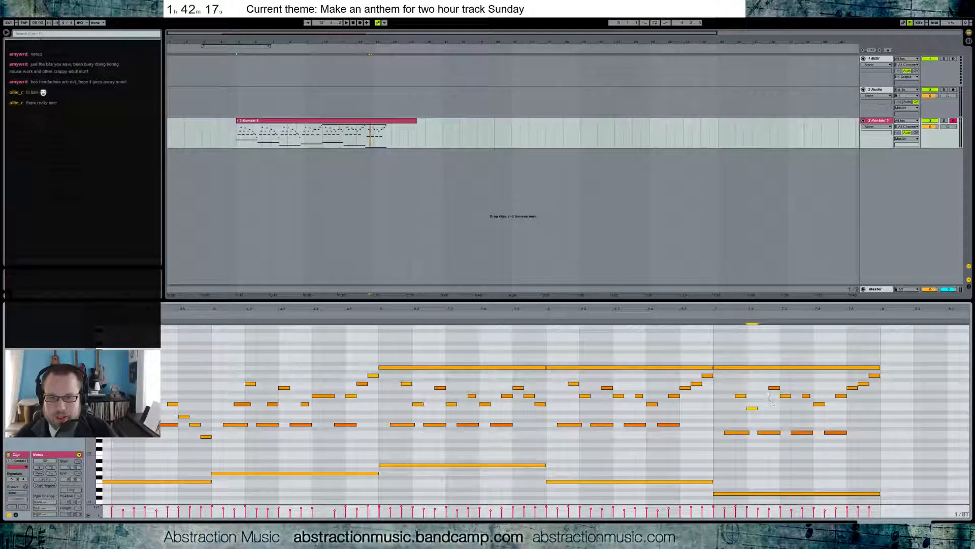
pyautogui.press('Up')
pyautogui.moveTo(776, 389); pyautogui.dragTo(841, 399)
pyautogui.press('Up')
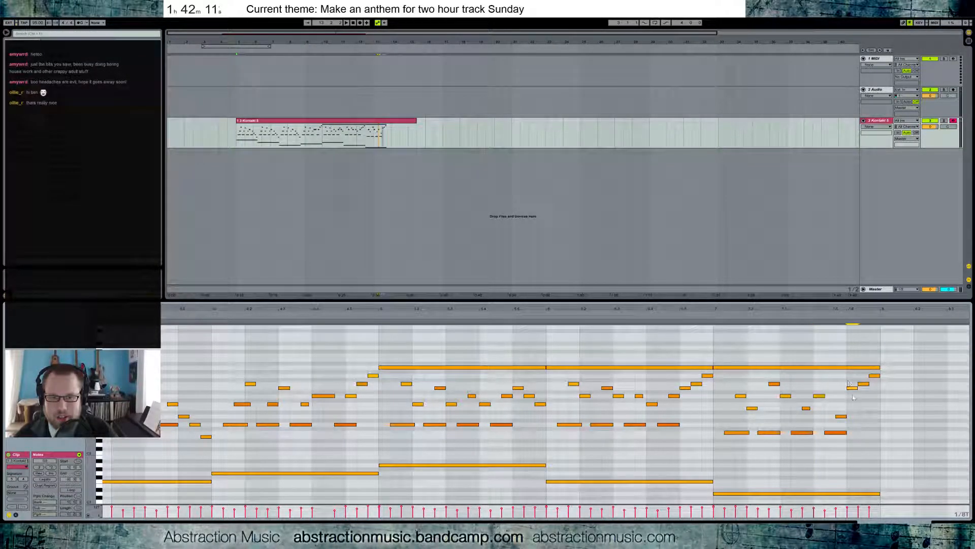
# Shorten bar 7's sustained top note and place the final arpeggio note at that pitch in the gap.
pyautogui.moveTo(879, 368); pyautogui.dragTo(869, 368)
pyautogui.doubleClick(874, 368)
pyautogui.click(884, 367)
# Add full-length sustained notes in bar 8, three semitones above bar 7's top note and two below its bass.
pyautogui.doubleClick(885, 355)
pyautogui.moveTo(890, 355); pyautogui.dragTo(917, 355)
pyautogui.scroll(-2, 743, 459)
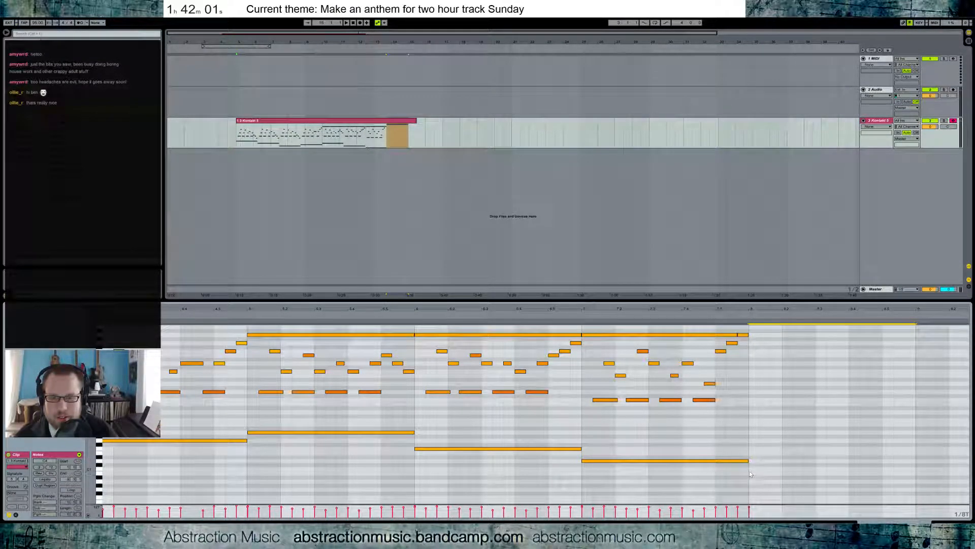
pyautogui.doubleClick(752, 470)
pyautogui.moveTo(762, 470); pyautogui.dragTo(916, 470)
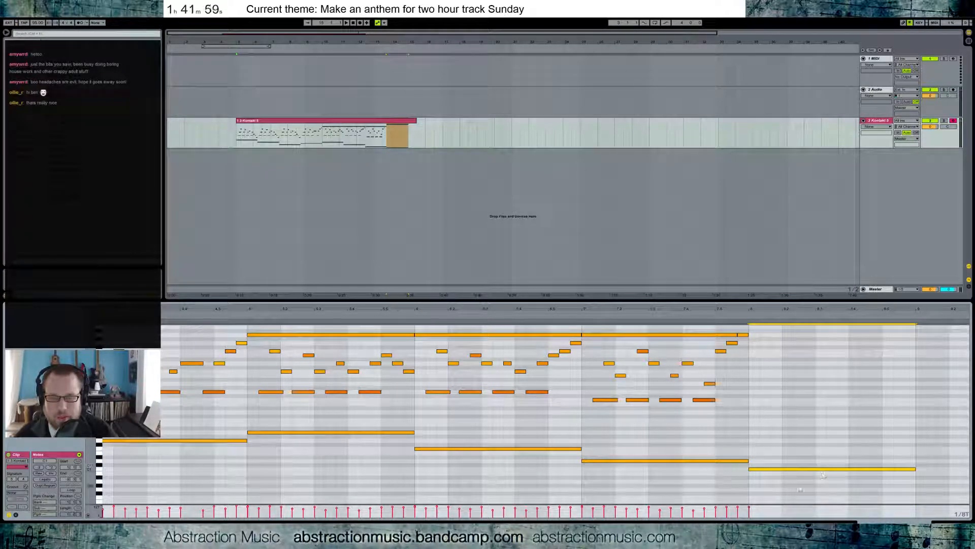
# Copy bar 7's arpeggio notes into bar 8 and lower the copied bottom-line notes by one semitone.
pyautogui.scroll(2, 702, 457)
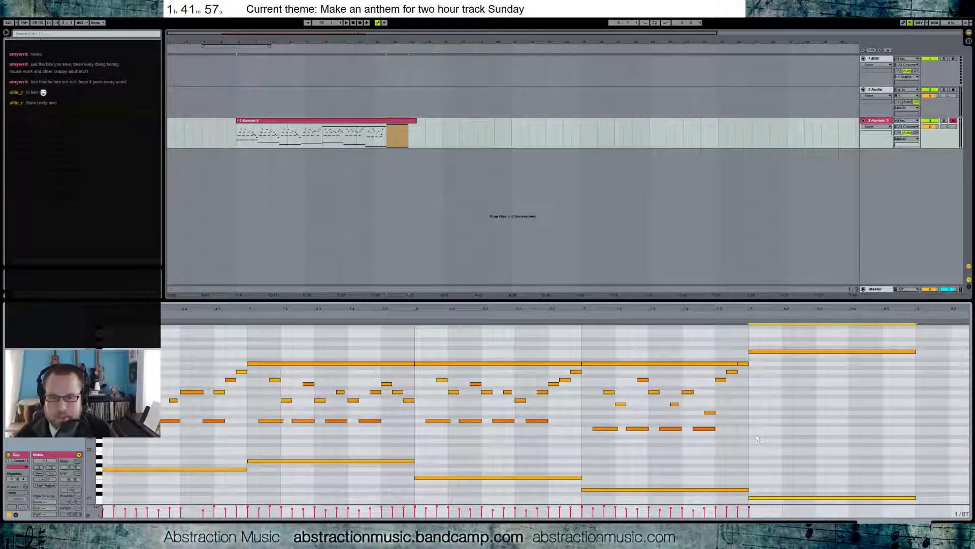
pyautogui.moveTo(584, 372); pyautogui.dragTo(748, 456)
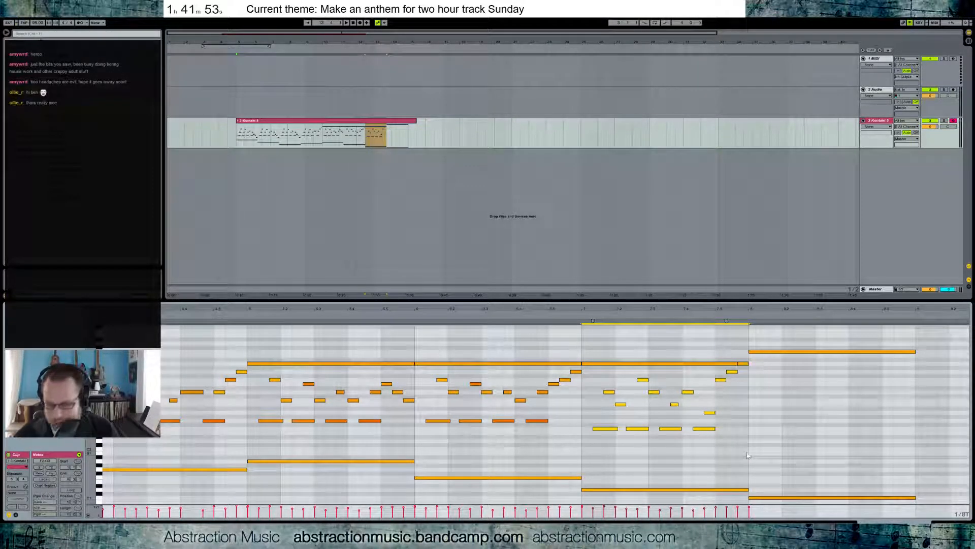
pyautogui.hotkey('ctrl', 'd')
pyautogui.moveTo(770, 418); pyautogui.dragTo(869, 436)
pyautogui.press('Down')
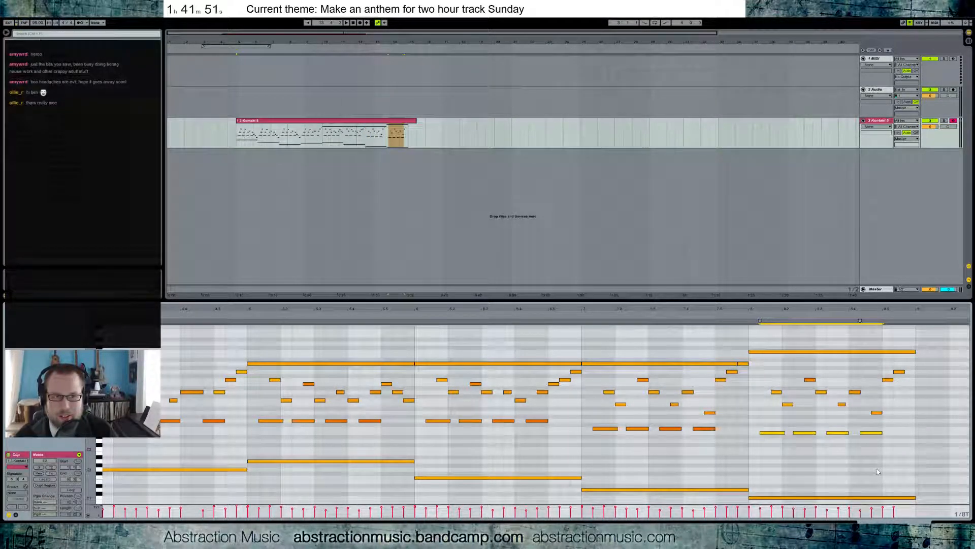
# Raise bar 8's first five upper arpeggio notes by one or two semitones and the sixth by five.
pyautogui.click(779, 392)
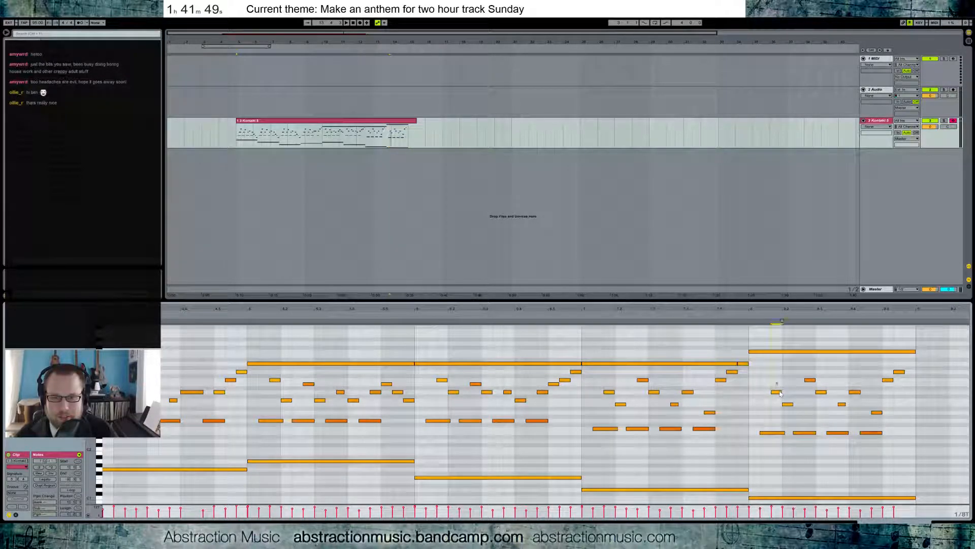
pyautogui.press('Up')
pyautogui.press('Up')
pyautogui.moveTo(832, 401); pyautogui.dragTo(844, 413)
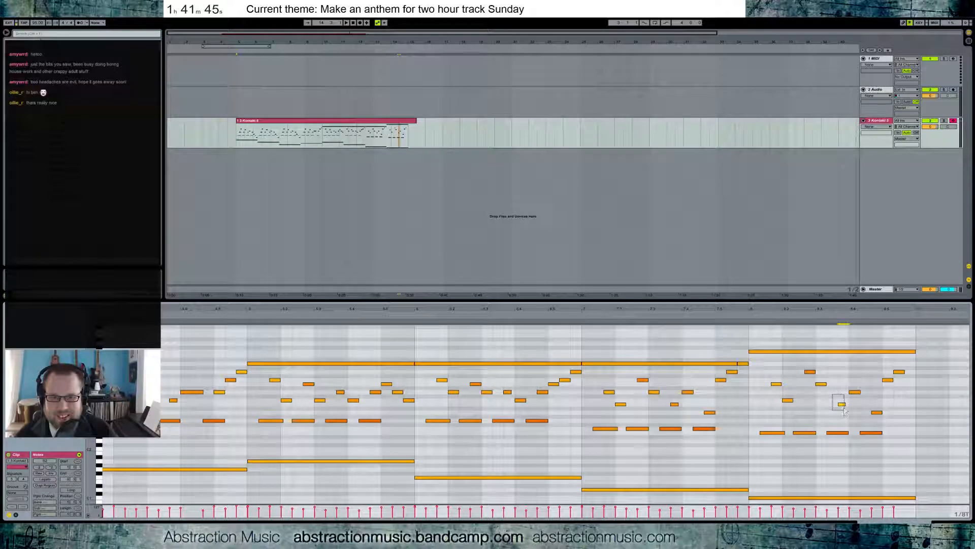
pyautogui.press('Up')
pyautogui.press('Up')
pyautogui.press('Up')
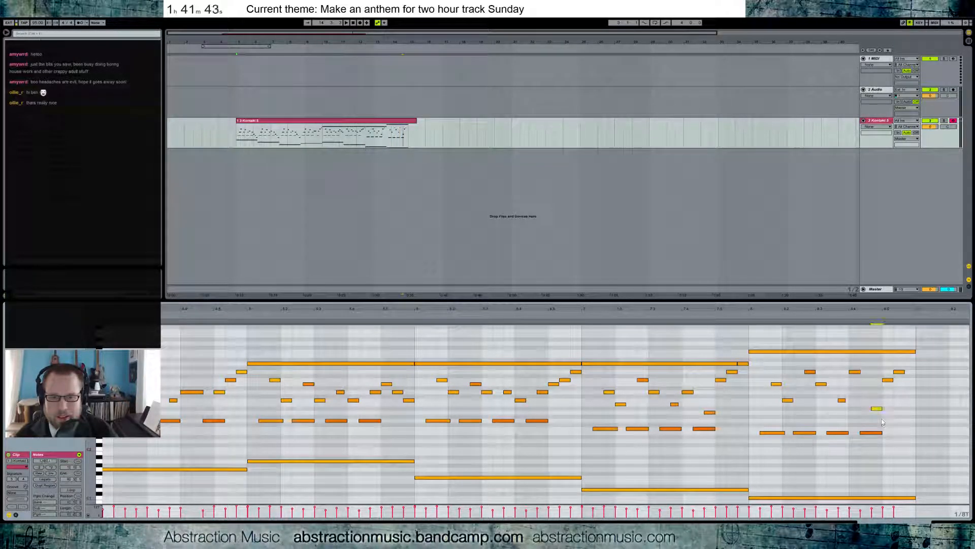
# Rework bar 8's ending into a note held to the bar's end, and add a fifth low arpeggio note.
pyautogui.click(888, 379)
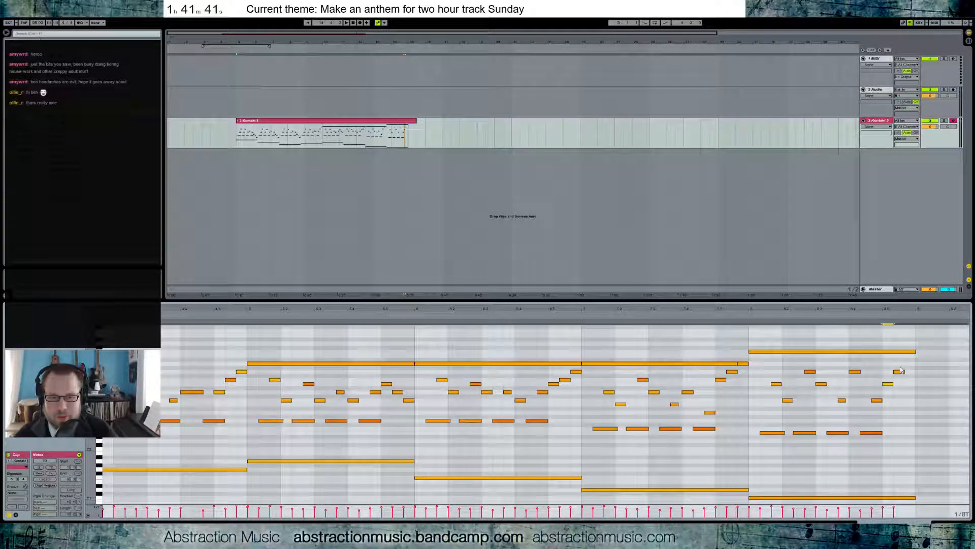
pyautogui.moveTo(877, 400); pyautogui.dragTo(886, 382)
pyautogui.click(899, 371)
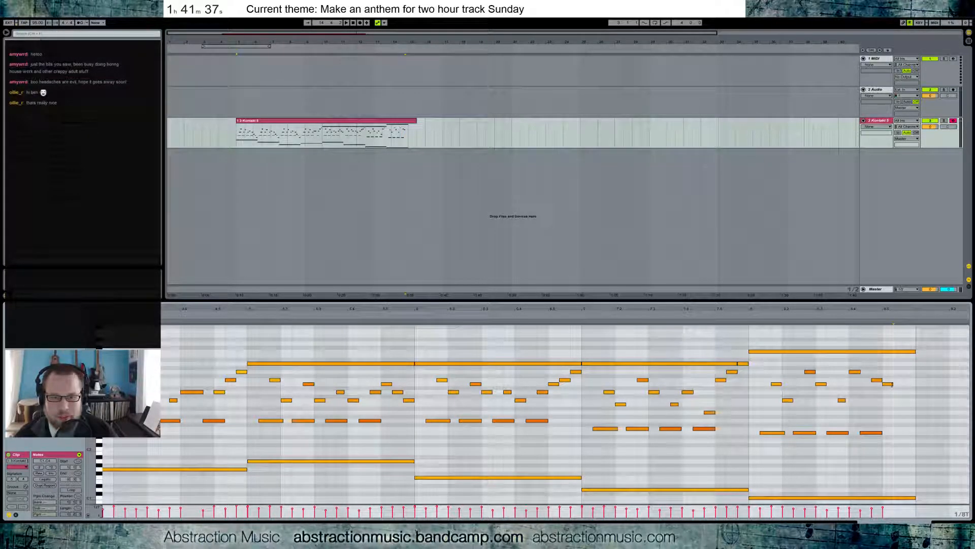
pyautogui.moveTo(906, 432); pyautogui.dragTo(916, 432)
# Try bar 8's five low arpeggio notes one semitone higher, restore them, and play the passage.
pyautogui.moveTo(786, 431); pyautogui.dragTo(919, 452)
pyautogui.press('Up')
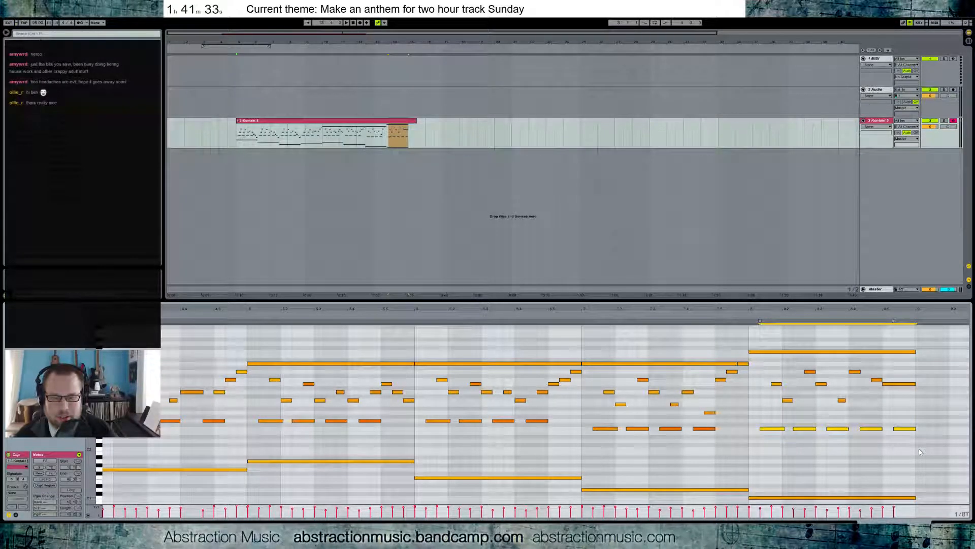
pyautogui.press('Down')
pyautogui.click(562, 314)
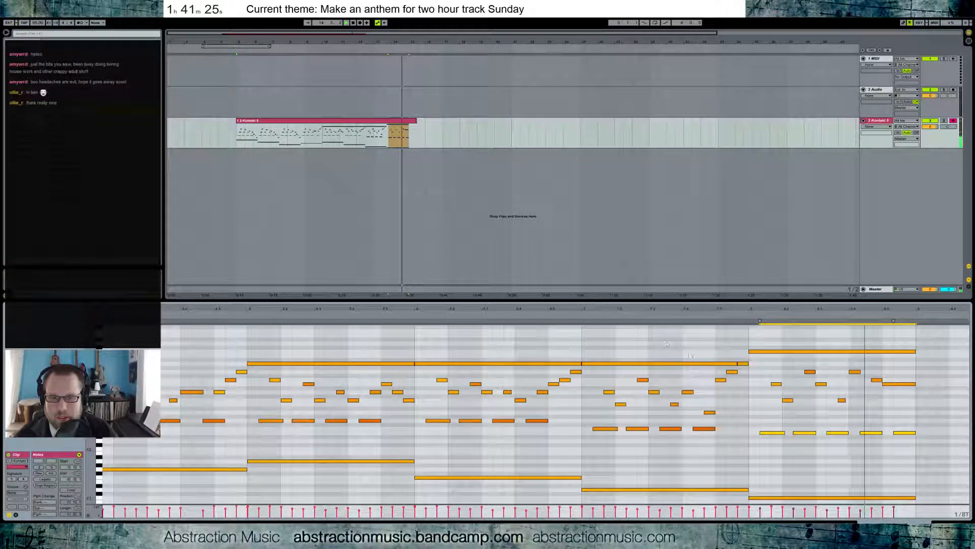
pyautogui.press('space')
# Raise bar 8's five low arpeggio notes by eight semitones and trim the first where it meets its neighbour.
pyautogui.press('Up')
pyautogui.press('Up')
pyautogui.press('Up')
pyautogui.press('Up')
pyautogui.press('Up')
pyautogui.press('Up')
pyautogui.press('Up')
pyautogui.press('Up')
pyautogui.moveTo(784, 402); pyautogui.dragTo(782, 401)
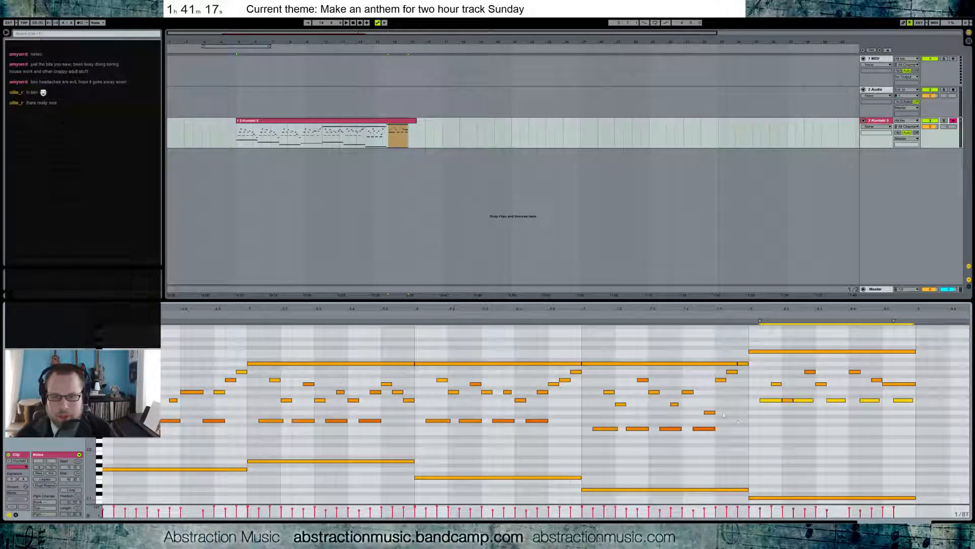
# Copy the controller envelope of bars 5 and 6 onto bars 7 and 8, and play the clip from its start.
pyautogui.click(497, 469)
pyautogui.click(15, 515)
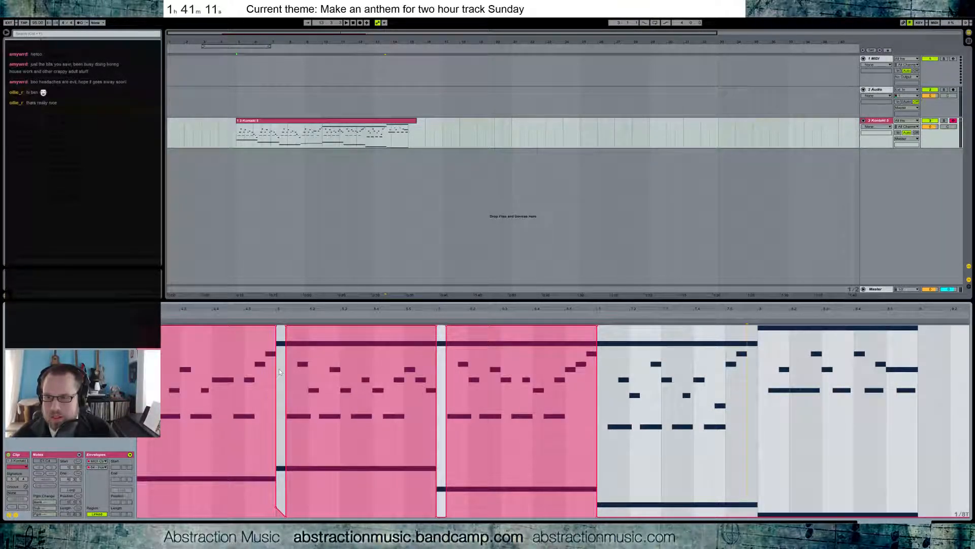
pyautogui.moveTo(281, 372); pyautogui.dragTo(603, 378)
pyautogui.hotkey('ctrl', 'd')
pyautogui.press('space')
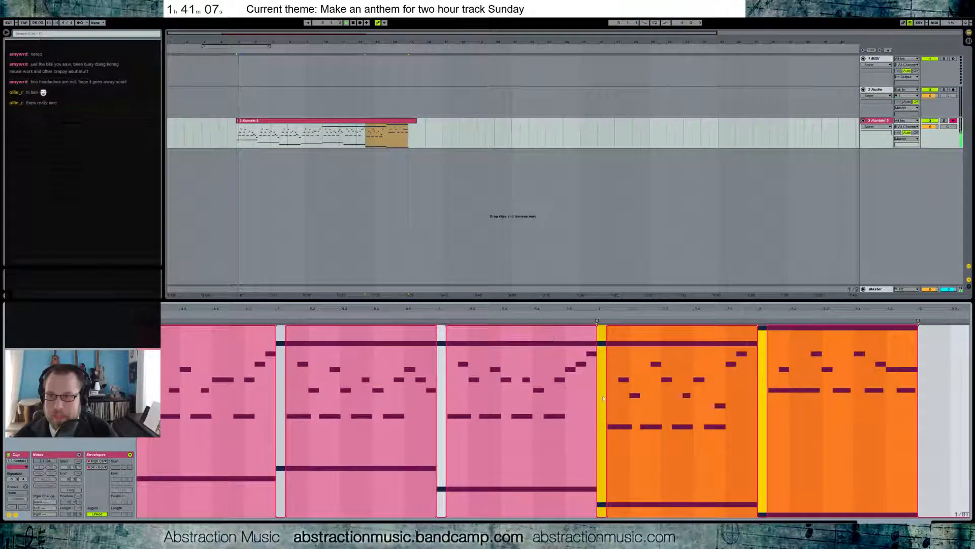
pyautogui.hotkey('shift', 'Tab')
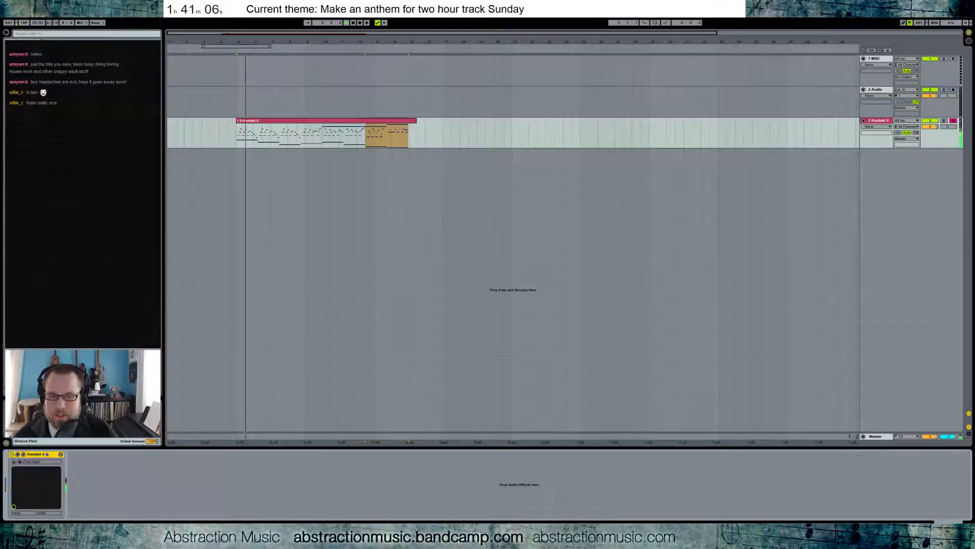
pyautogui.click(340, 121)
pyautogui.press('space')
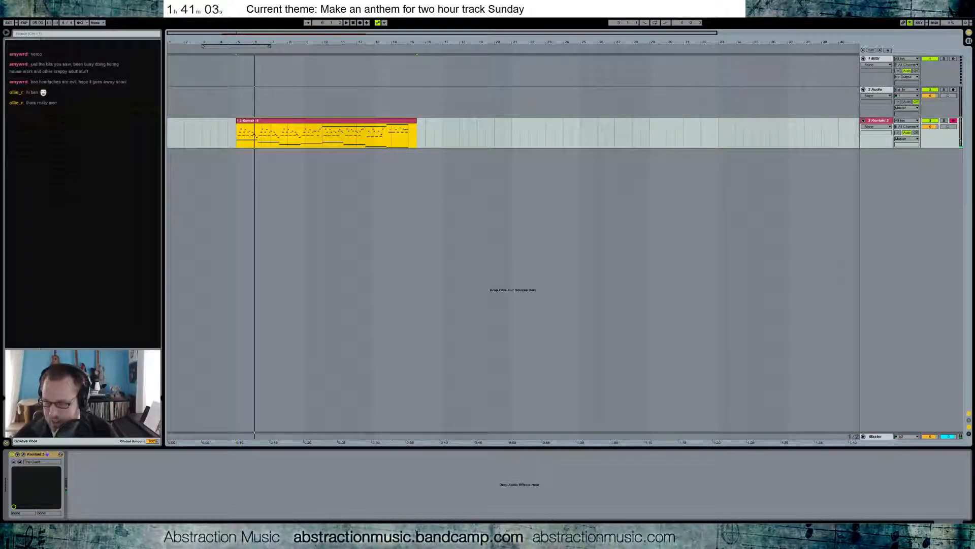
# Create a return track with a fully wet Reverb, send the Kontakt piano track to it, and play.
pyautogui.hotkey('ctrl', 'alt', 't')
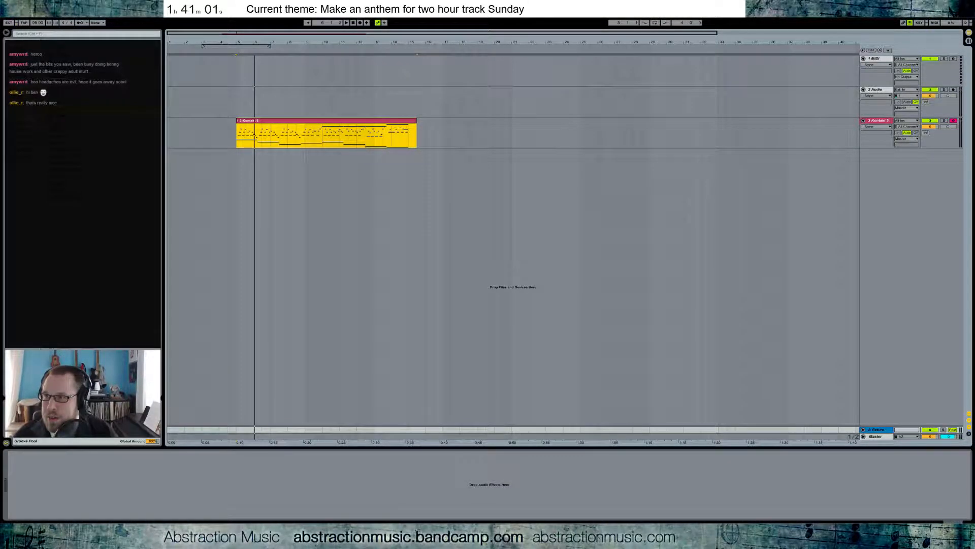
pyautogui.hotkey('ctrl', 'f')
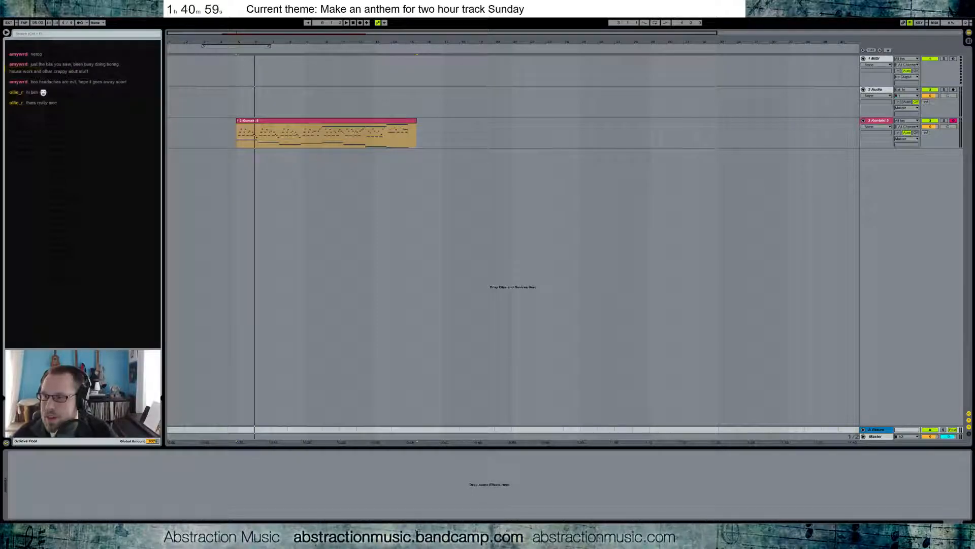
pyautogui.moveTo(170, 501); pyautogui.dragTo(172, 502)
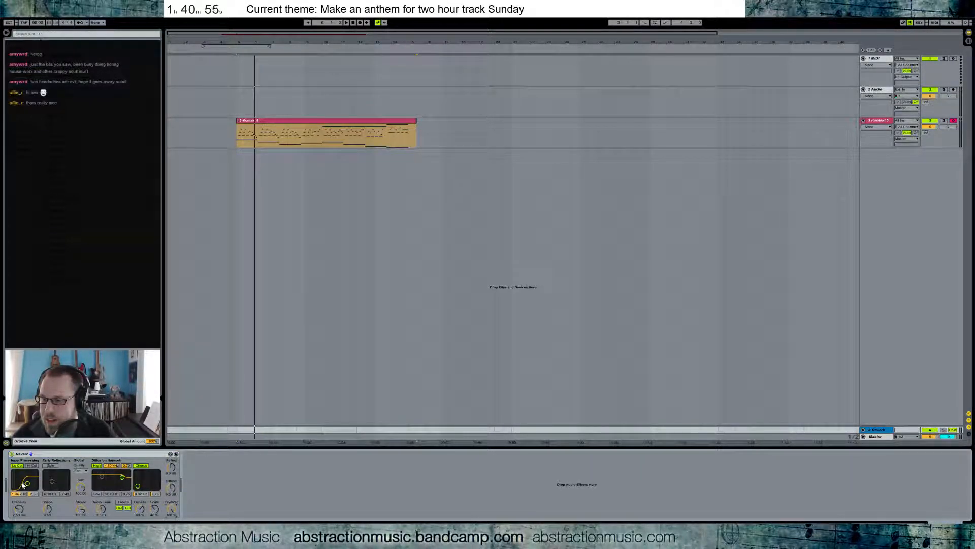
pyautogui.moveTo(926, 132); pyautogui.dragTo(926, 89)
pyautogui.press('space')
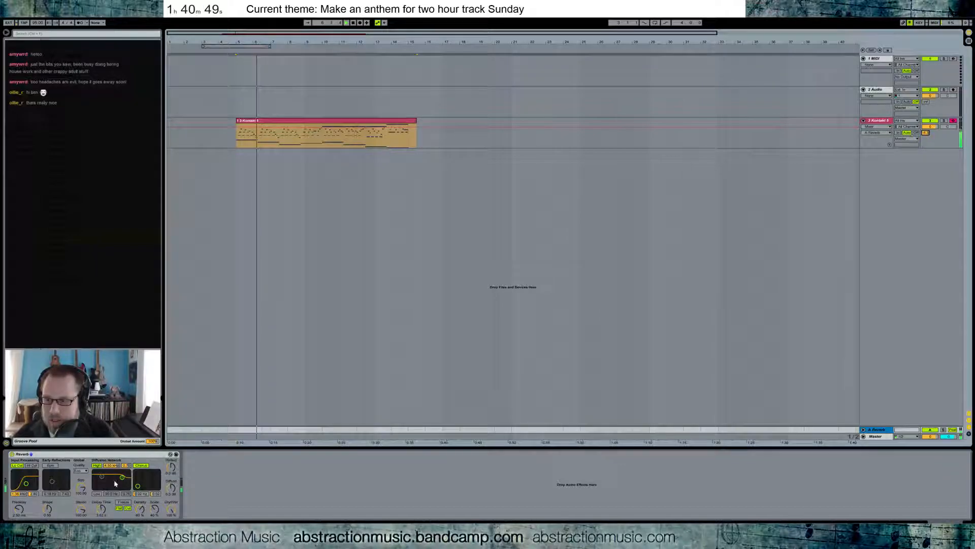
# Adjust the Reverb's input filter and show the notes of the piano clip.
pyautogui.moveTo(26, 483); pyautogui.dragTo(26, 482)
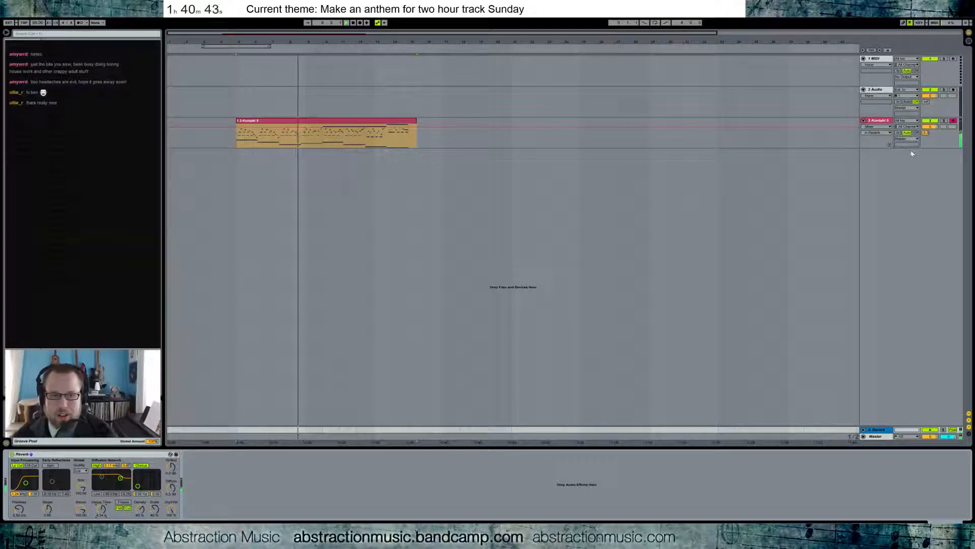
pyautogui.doubleClick(378, 122)
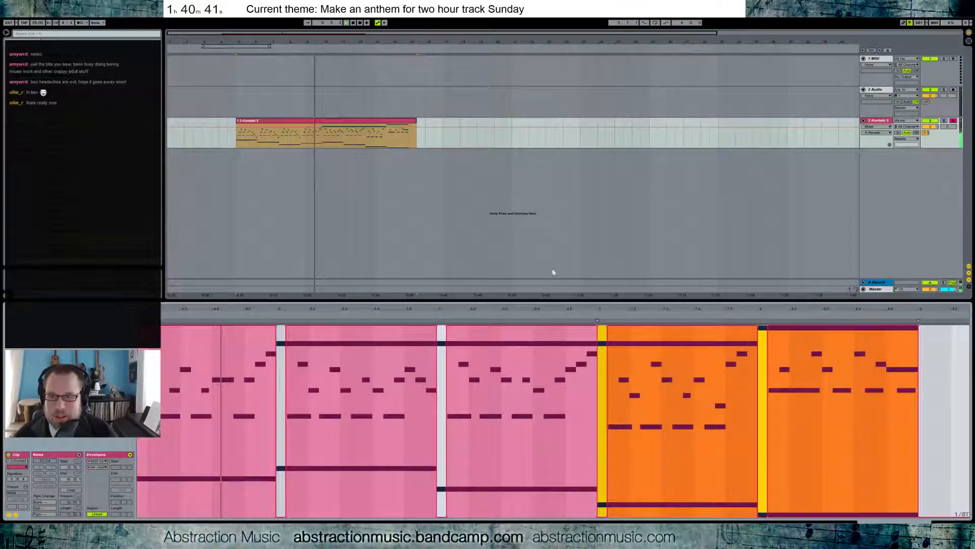
pyautogui.click(16, 515)
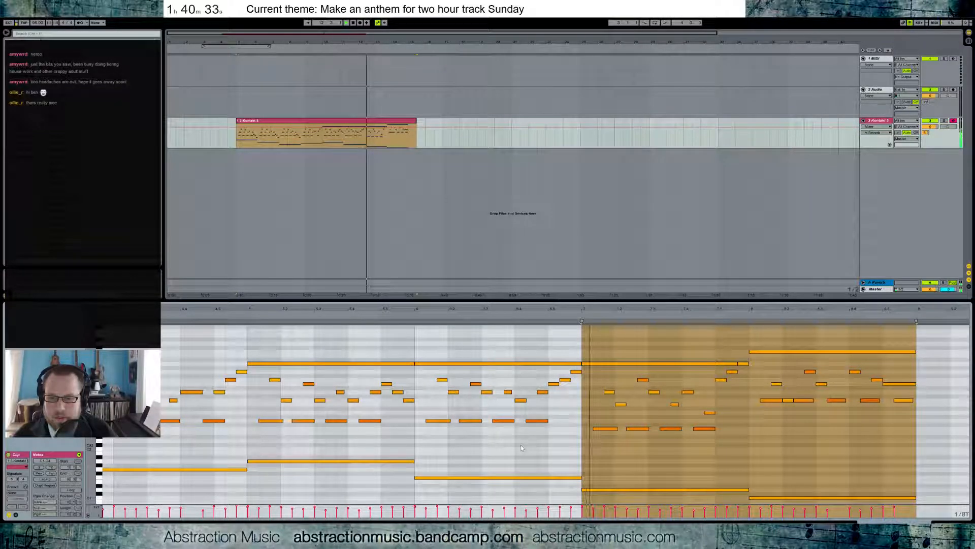
# Raise the two lower melody notes of bar 7 by one semitone and play from bar 7.
pyautogui.press('space')
pyautogui.click(638, 438)
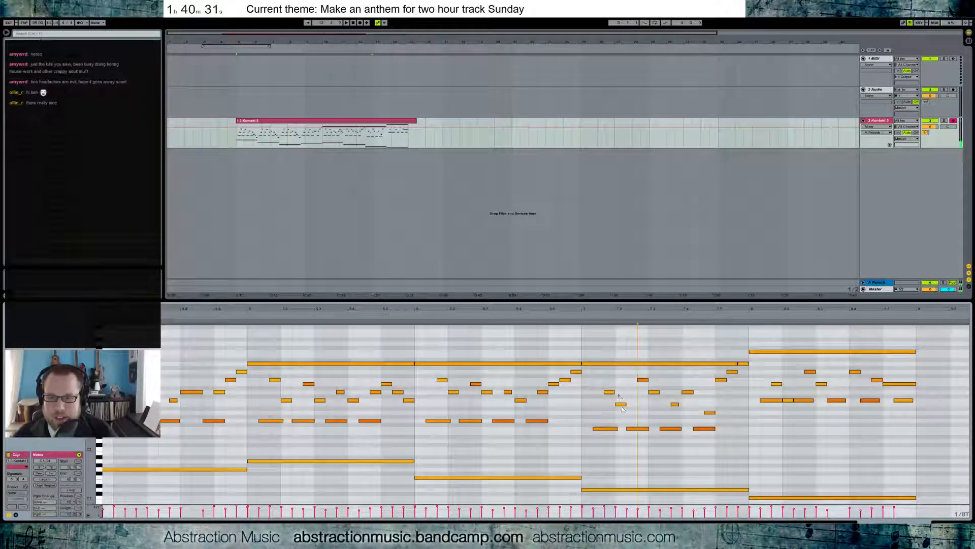
pyautogui.moveTo(655, 405); pyautogui.dragTo(696, 405)
pyautogui.press('Up')
pyautogui.click(581, 313)
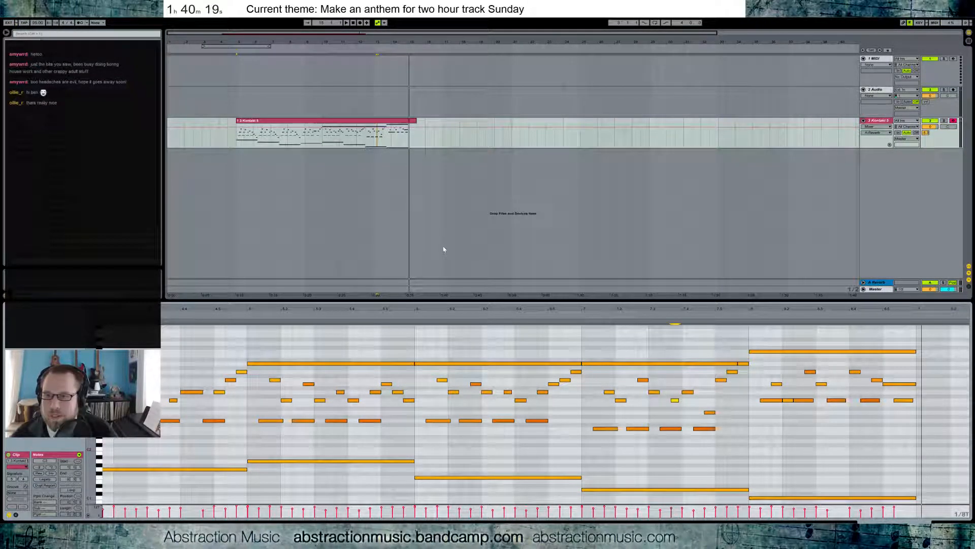
# Trim the end of the piano clip to where bar 8 finishes, and play the passage from bar 6 and from bar 5.
pyautogui.moveTo(365, 33)
pyautogui.mouseDown()
pyautogui.moveTo(362, 81)
pyautogui.moveTo(345, 84)
pyautogui.mouseUp()
pyautogui.click(489, 135)
pyautogui.moveTo(508, 121); pyautogui.dragTo(481, 121)
pyautogui.click(607, 338)
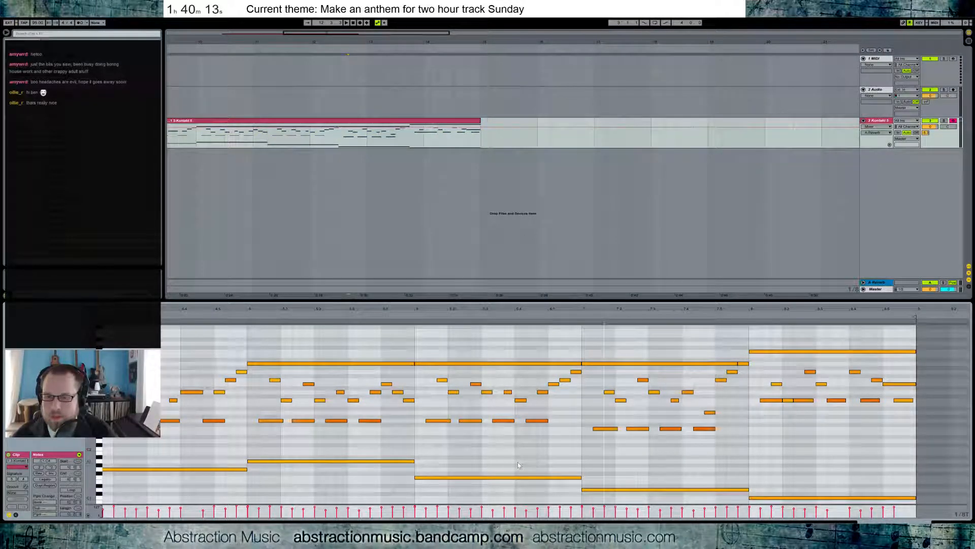
pyautogui.click(411, 315)
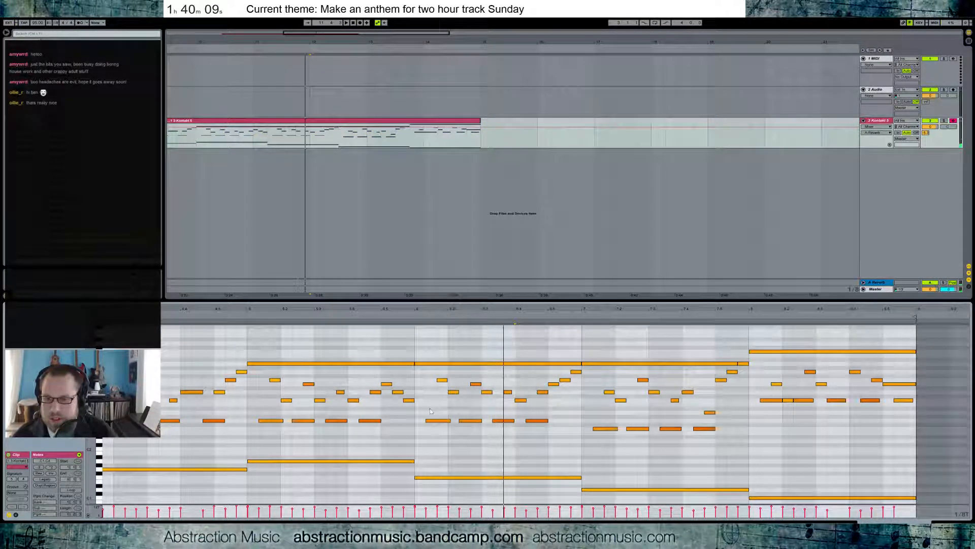
pyautogui.click(242, 313)
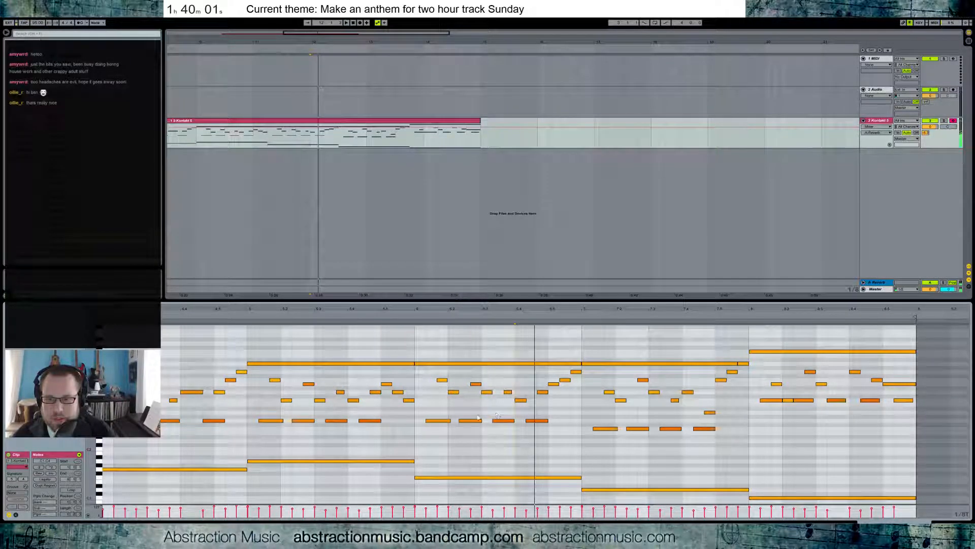
# Raise bar 6's four low arpeggio notes by two semitones and play from bar 6.
pyautogui.moveTo(431, 411); pyautogui.dragTo(546, 437)
pyautogui.press('Up')
pyautogui.press('Up')
pyautogui.click(407, 317)
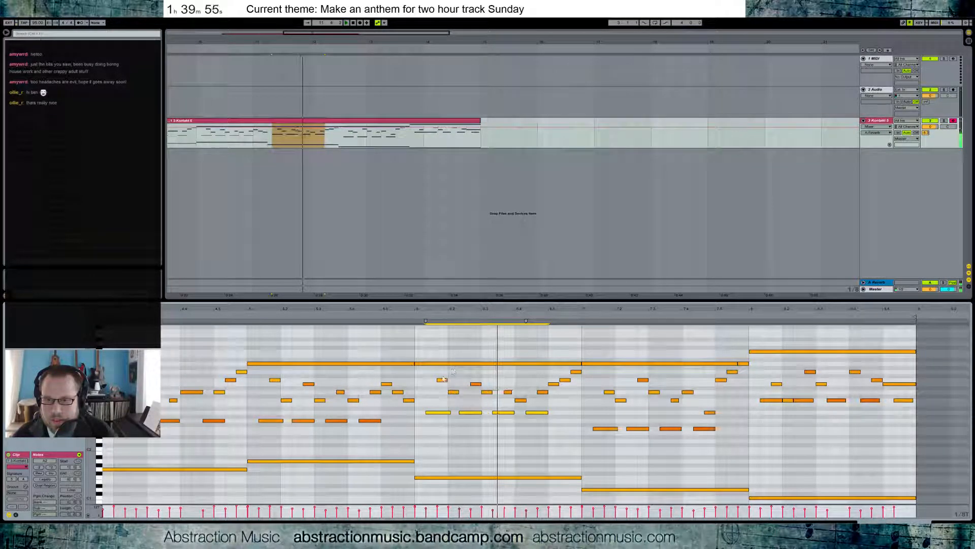
# Lower the three middle arpeggio notes of bar 6 by two semitones, and play from bar 6 through bar 8.
pyautogui.moveTo(431, 378); pyautogui.dragTo(513, 396)
pyautogui.press('Down')
pyautogui.press('Down')
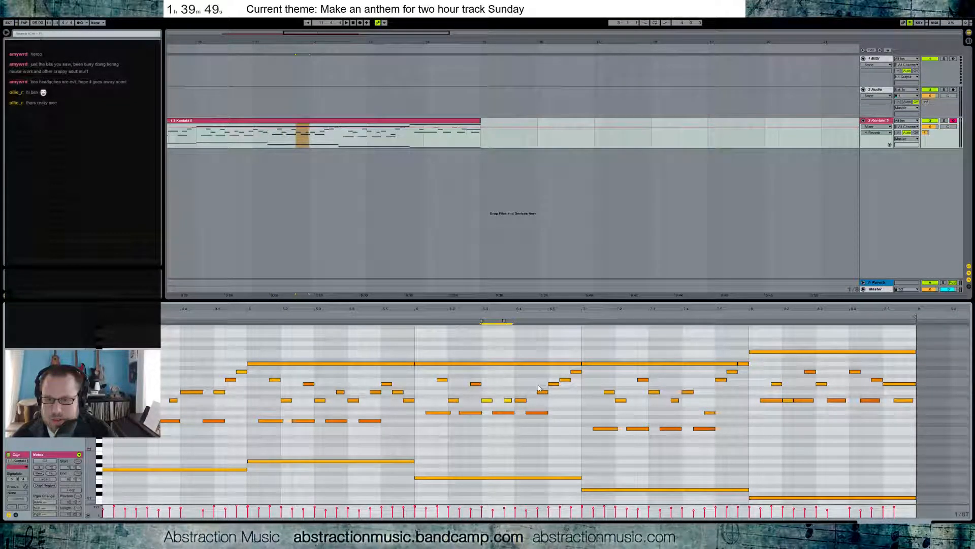
pyautogui.click(413, 319)
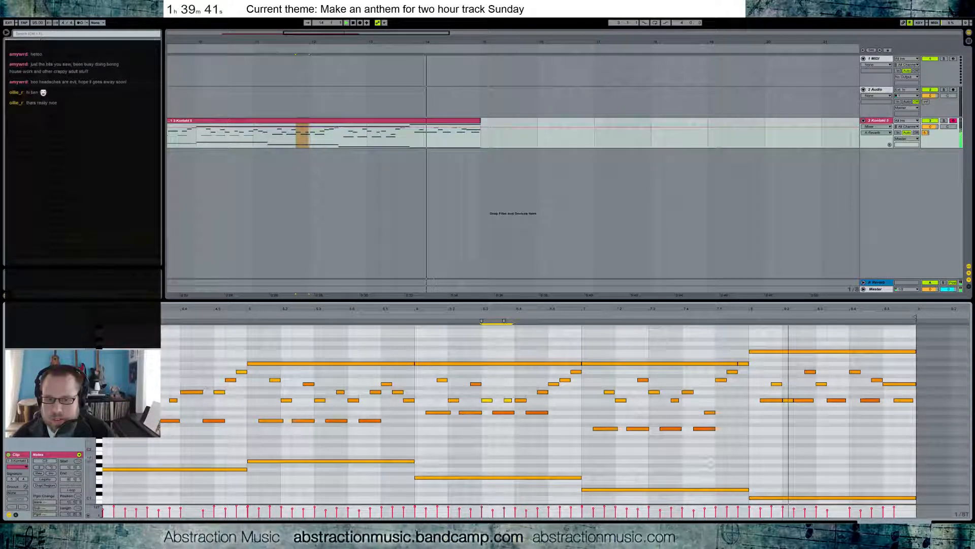
pyautogui.press('space')
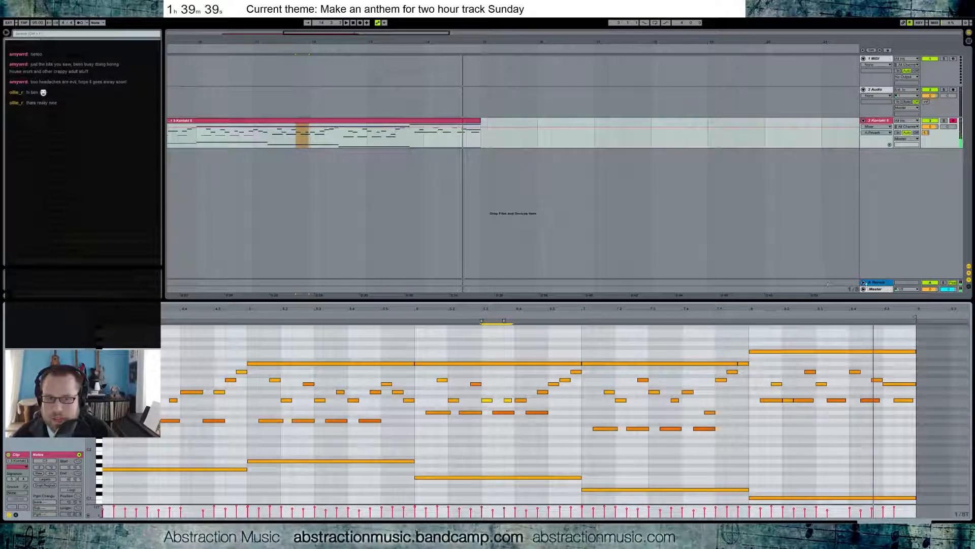
# Unfold the Master track's Song Tempo automation and set the upper limit of its range to 120.
pyautogui.click(864, 289)
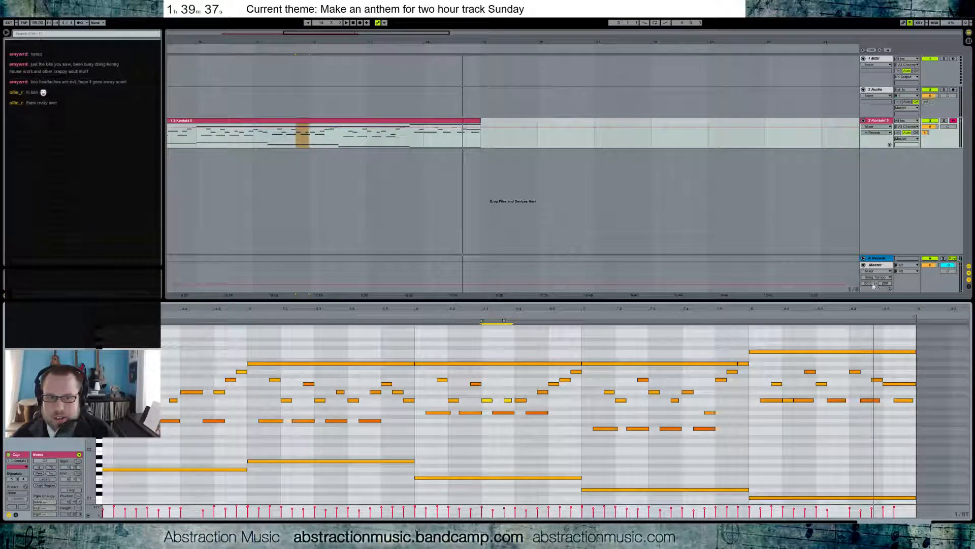
pyautogui.click(870, 283)
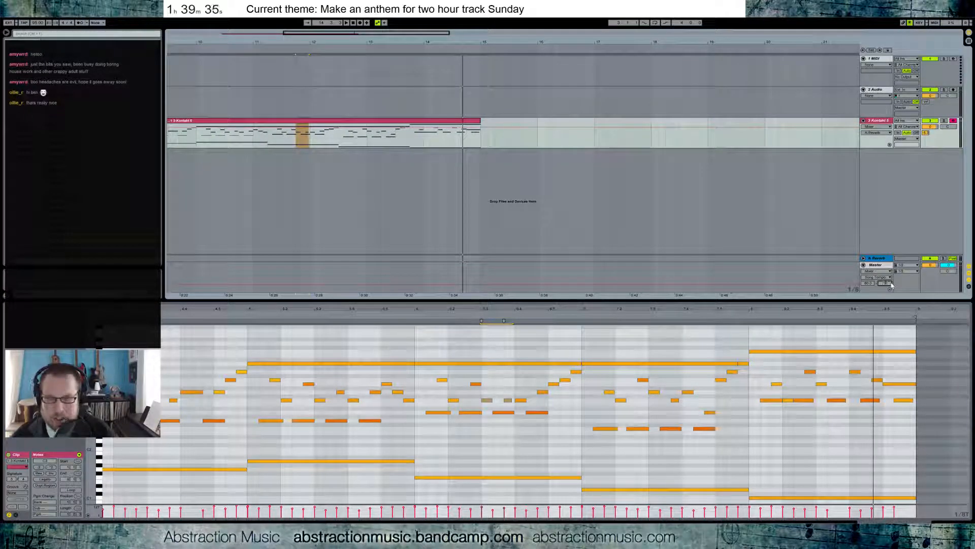
pyautogui.write('100')
pyautogui.press('Return')
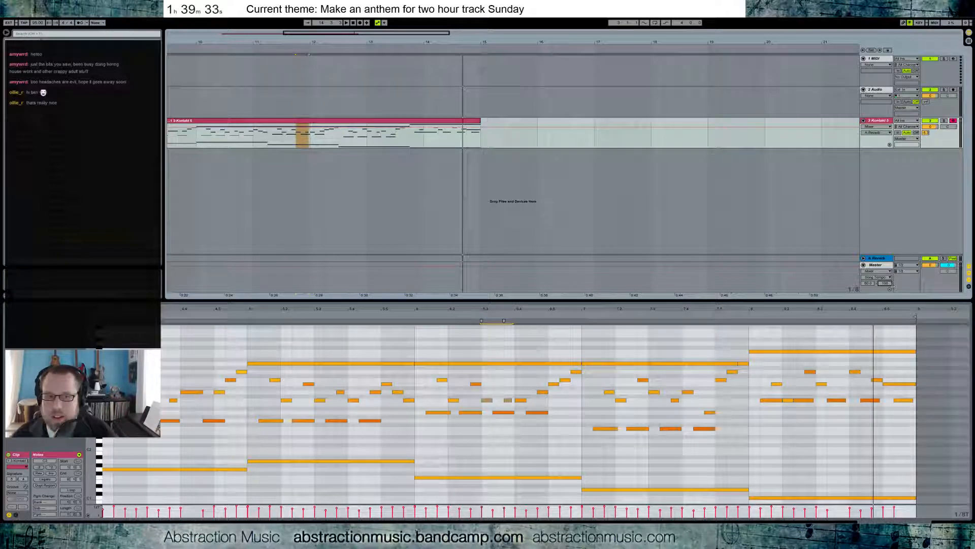
pyautogui.press('Return')
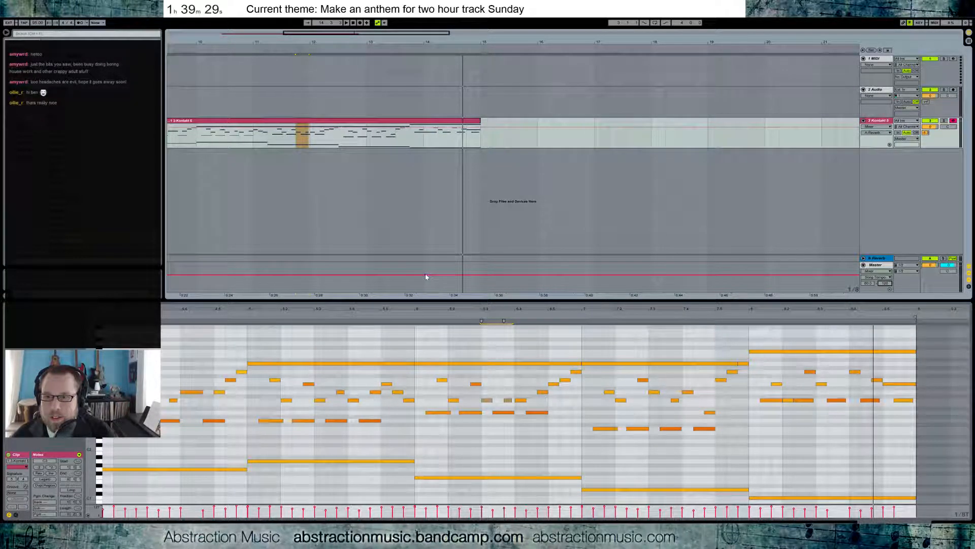
# Draw a tempo ramp on the Master track that slows down towards the piano clip's end, and play it.
pyautogui.click(429, 275)
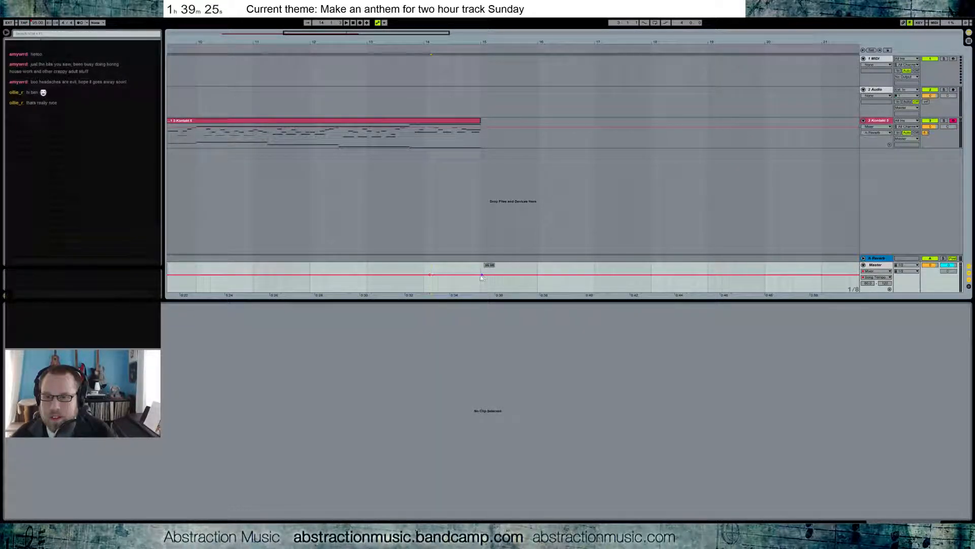
pyautogui.moveTo(478, 276); pyautogui.dragTo(479, 284)
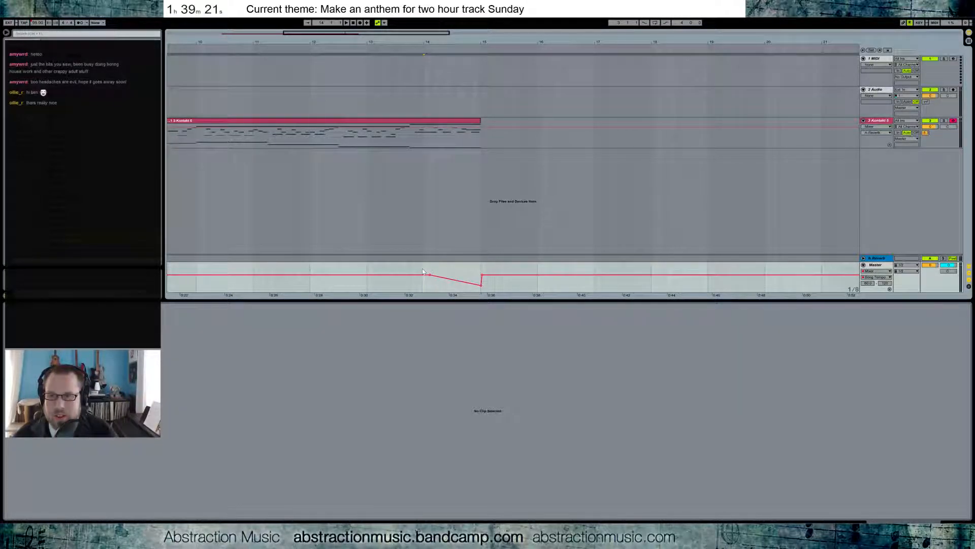
pyautogui.press('space')
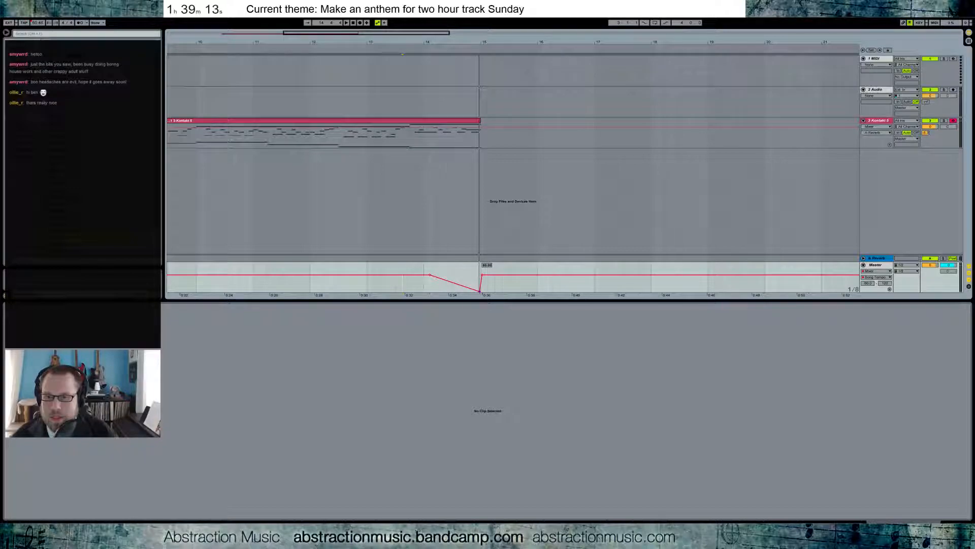
# Change the song's time signature to 5/4.
pyautogui.click(406, 125)
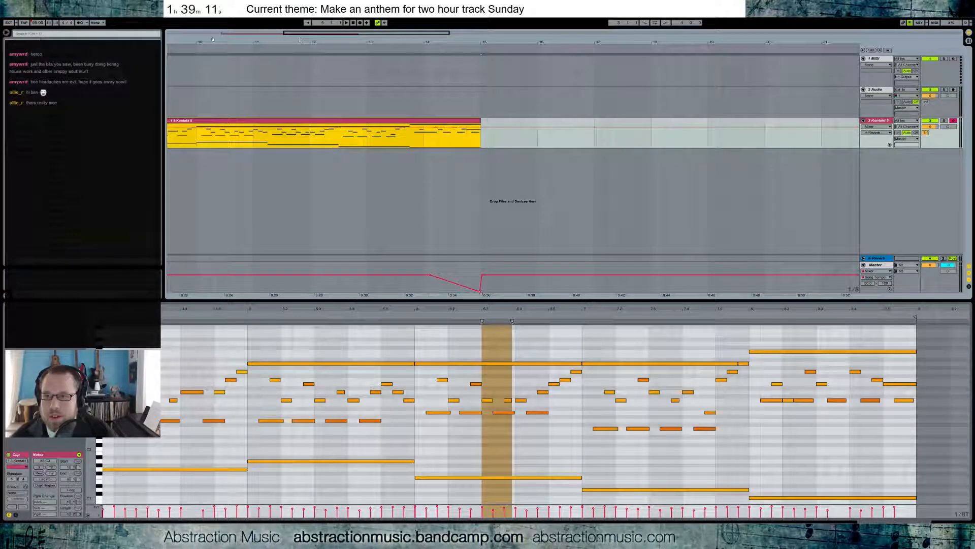
pyautogui.moveTo(294, 34); pyautogui.dragTo(188, 34)
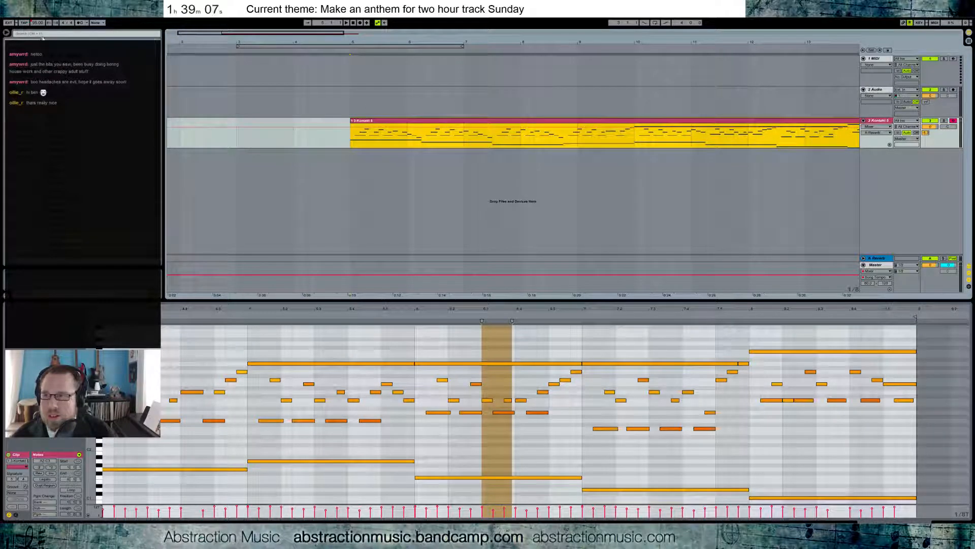
pyautogui.click(64, 23)
pyautogui.press('Return')
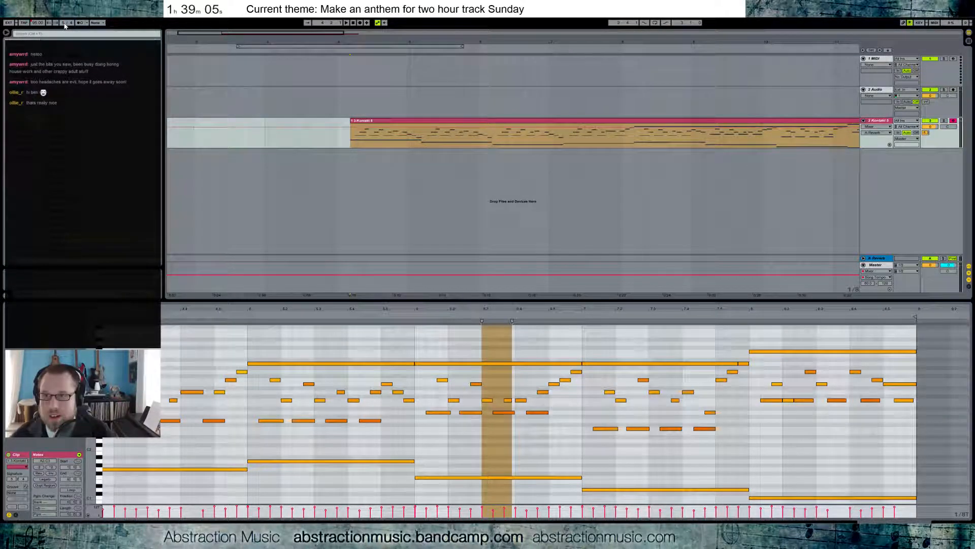
# Move the piano clip one beat earlier so it starts on bar 4, and play it from the start.
pyautogui.click(363, 147)
pyautogui.moveTo(386, 120); pyautogui.dragTo(373, 122)
pyautogui.moveTo(293, 33)
pyautogui.mouseDown()
pyautogui.moveTo(292, 11)
pyautogui.moveTo(292, 29)
pyautogui.mouseUp()
pyautogui.press('space')
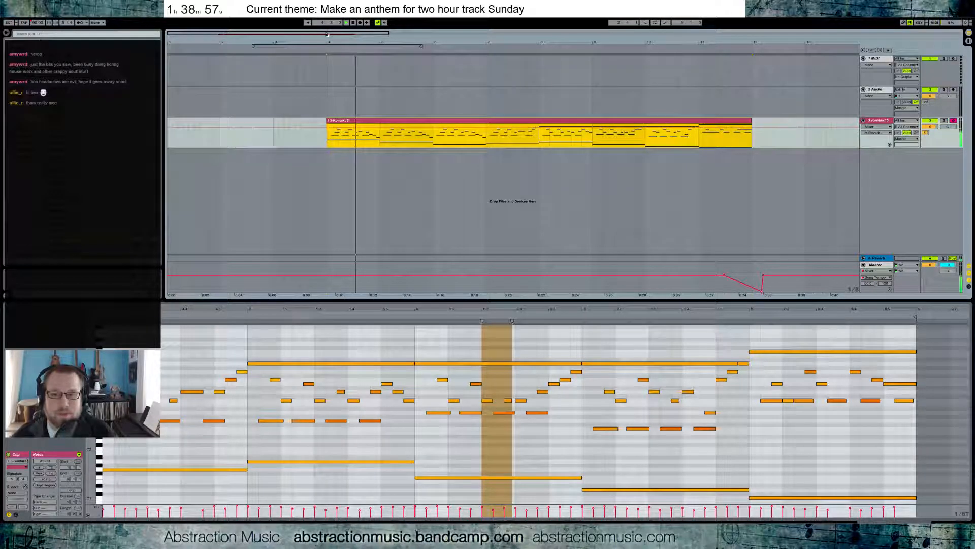
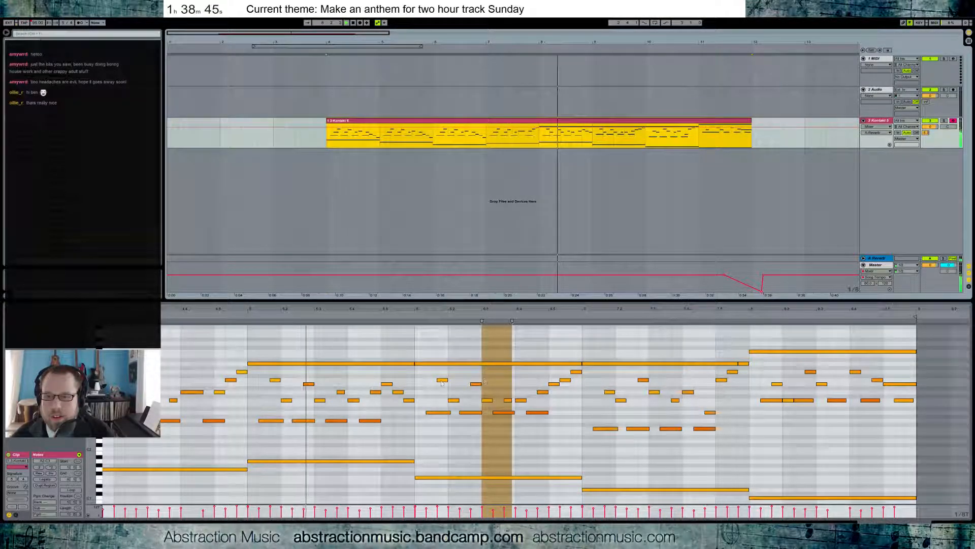
# Shorten the long top note of the clip's bar 5, add three short melody notes after it, and play them.
pyautogui.click(362, 376)
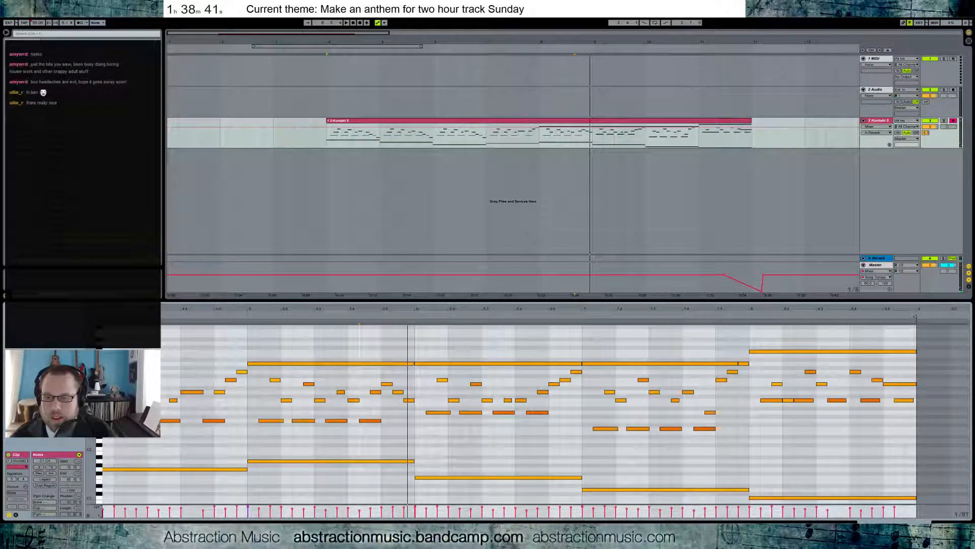
pyautogui.moveTo(413, 363); pyautogui.dragTo(381, 363)
pyautogui.doubleClick(387, 364)
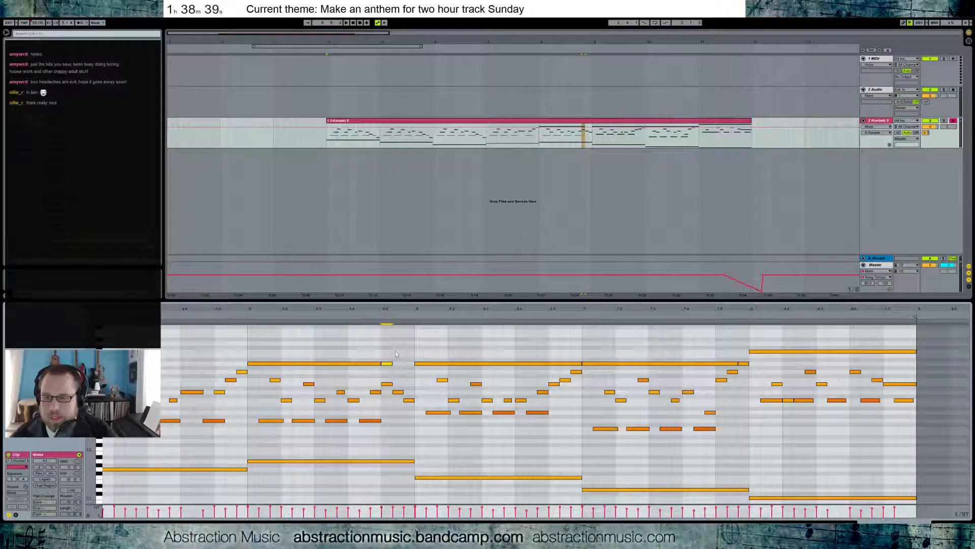
pyautogui.click(379, 322)
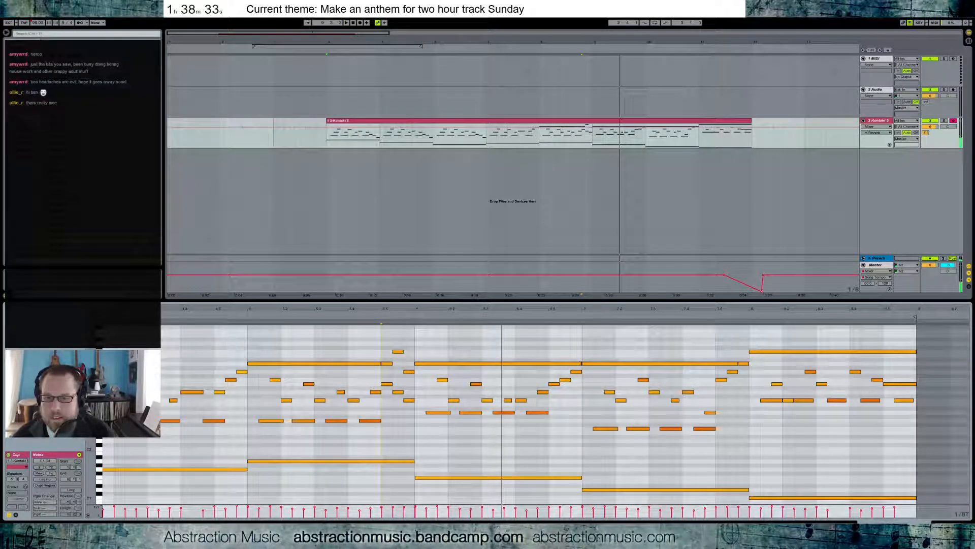
# Shorten bar 6's long top note, add three short rising melody notes after it, and play them.
pyautogui.moveTo(582, 363); pyautogui.dragTo(548, 363)
pyautogui.doubleClick(554, 364)
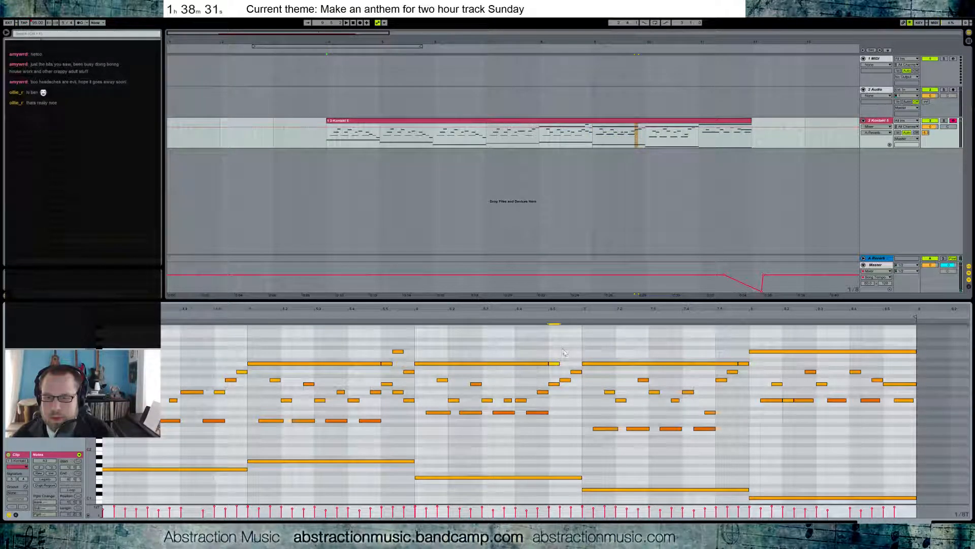
pyautogui.doubleClick(572, 344)
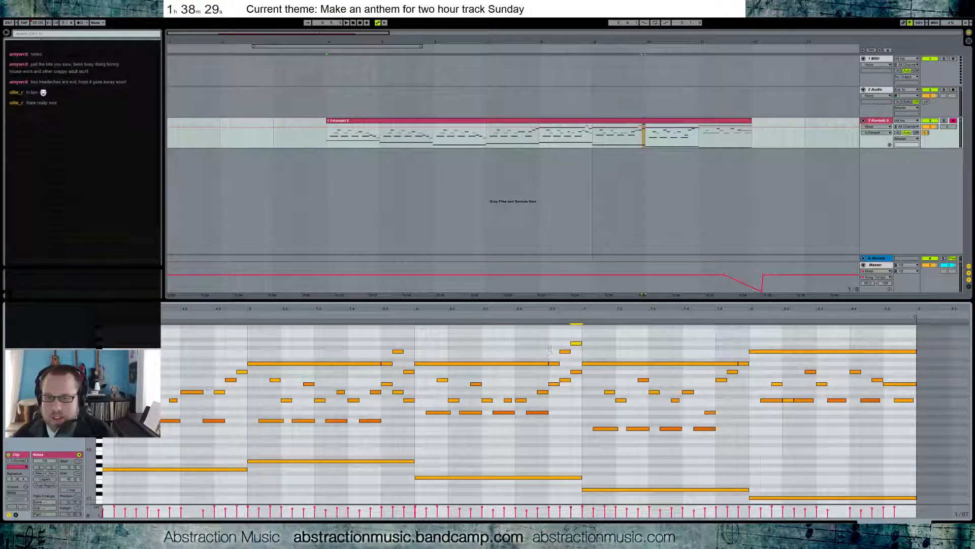
pyautogui.click(540, 318)
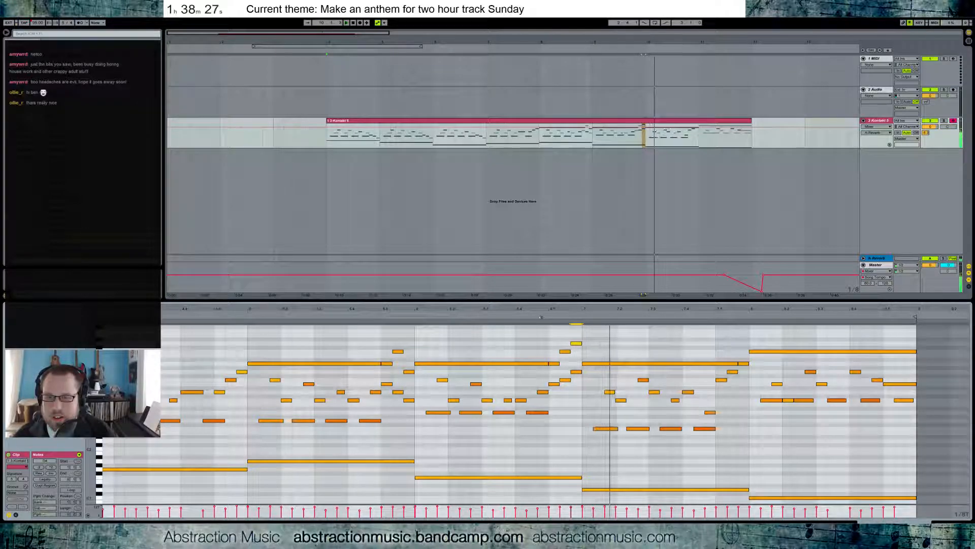
# Raise bar 7's long top note by five semitones, re-pitch bar 6's three closing melody notes, and play through the ending.
pyautogui.press('space')
pyautogui.moveTo(620, 364); pyautogui.dragTo(620, 343)
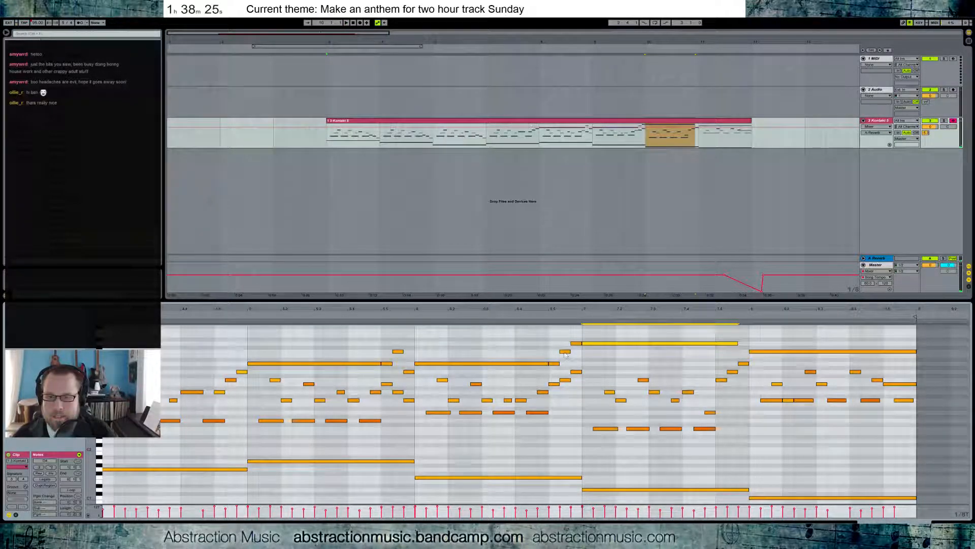
pyautogui.click(558, 344)
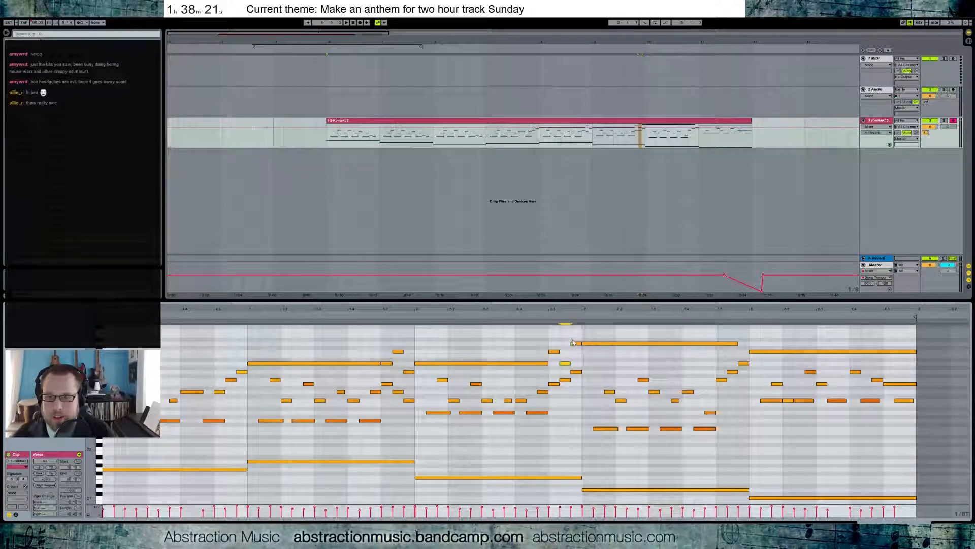
pyautogui.click(538, 316)
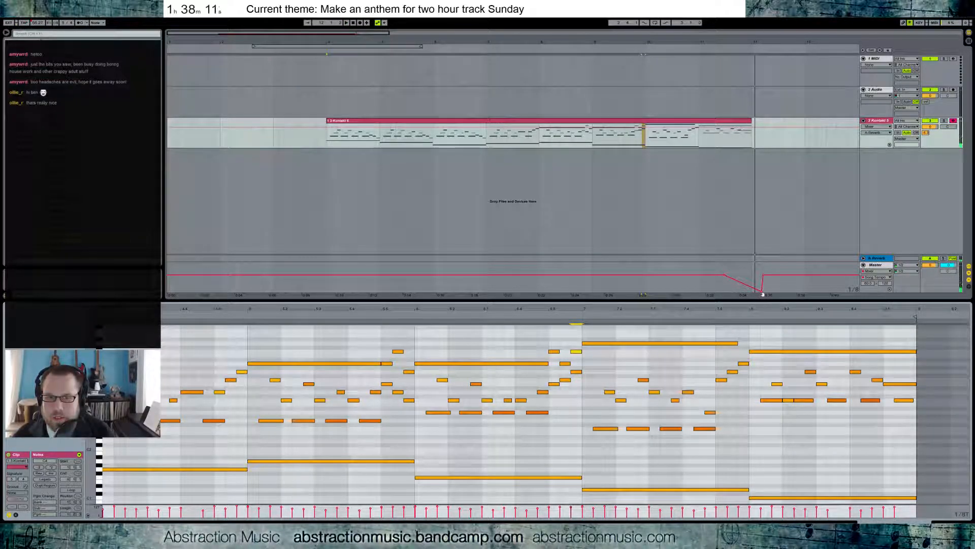
# Shift the tempo ramp to span the clip's last bar, curve its descent, and play the ending.
pyautogui.moveTo(762, 294); pyautogui.dragTo(754, 291)
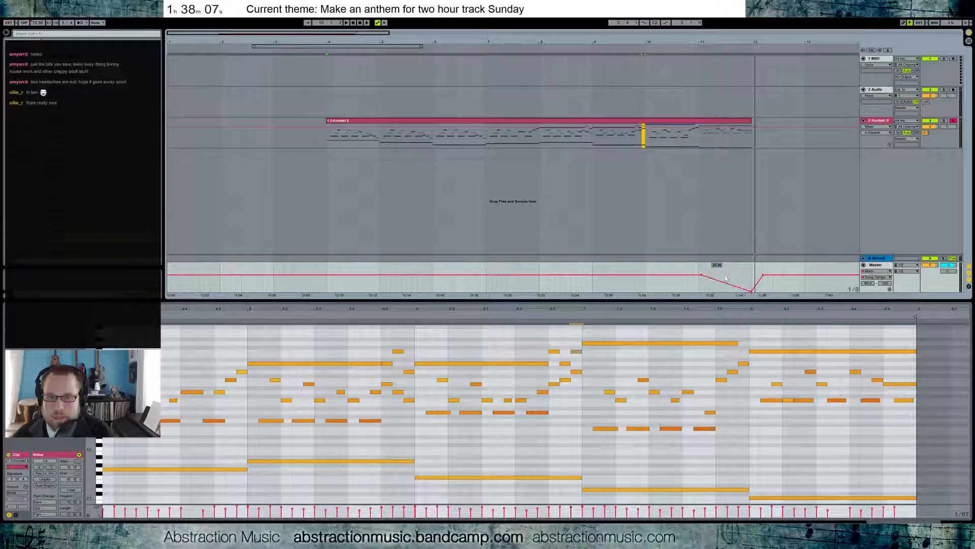
pyautogui.click(698, 284)
pyautogui.press('space')
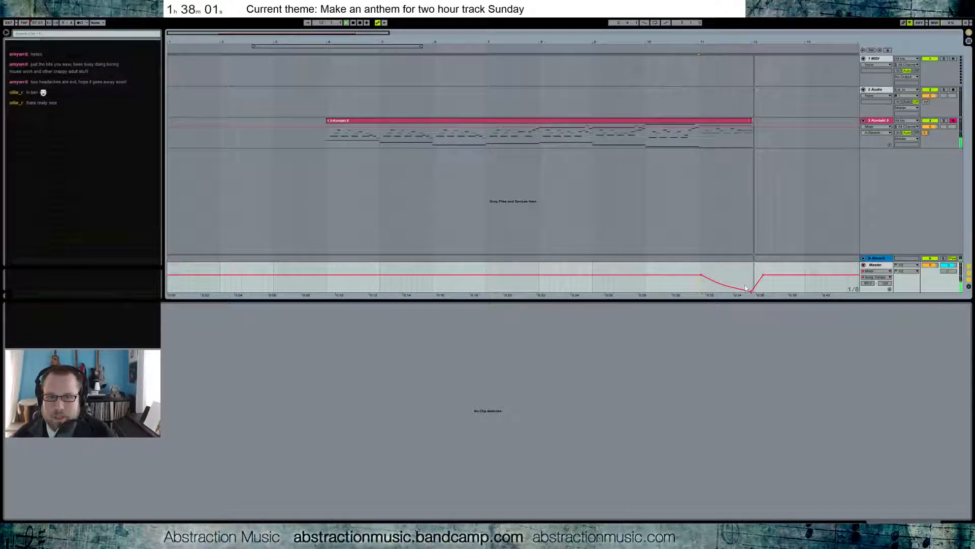
# Extend the Kontakt clip by one bar and lengthen the closing held notes into the added bar.
pyautogui.moveTo(753, 134); pyautogui.dragTo(807, 134)
pyautogui.moveTo(925, 311); pyautogui.dragTo(968, 316)
pyautogui.moveTo(795, 340); pyautogui.dragTo(805, 509)
pyautogui.click(802, 500)
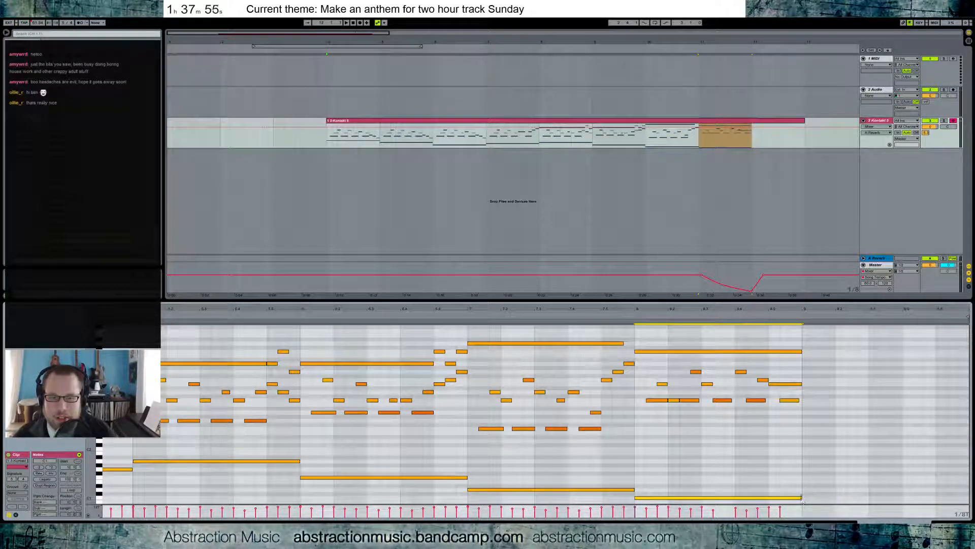
pyautogui.moveTo(792, 338); pyautogui.dragTo(936, 496)
# Show the clip's pedal envelope and duplicate its last bar's shape onto the added bar.
pyautogui.click(16, 514)
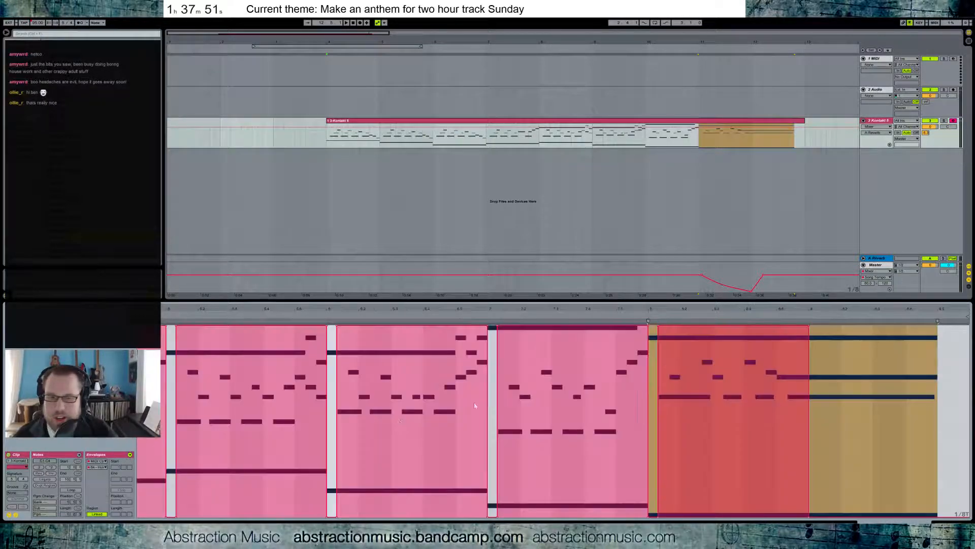
pyautogui.click(753, 368)
pyautogui.moveTo(748, 325); pyautogui.dragTo(747, 318)
pyautogui.click(814, 396)
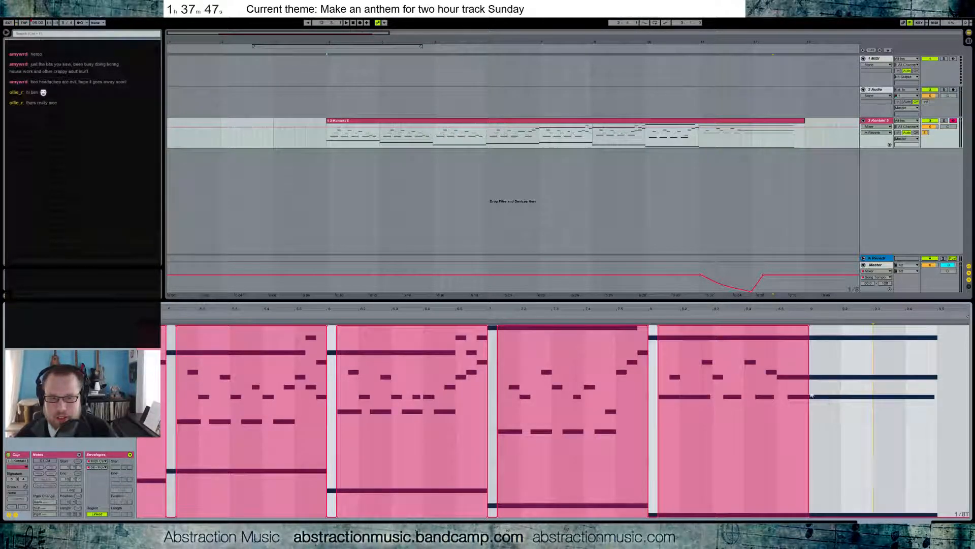
pyautogui.moveTo(808, 392); pyautogui.dragTo(648, 391)
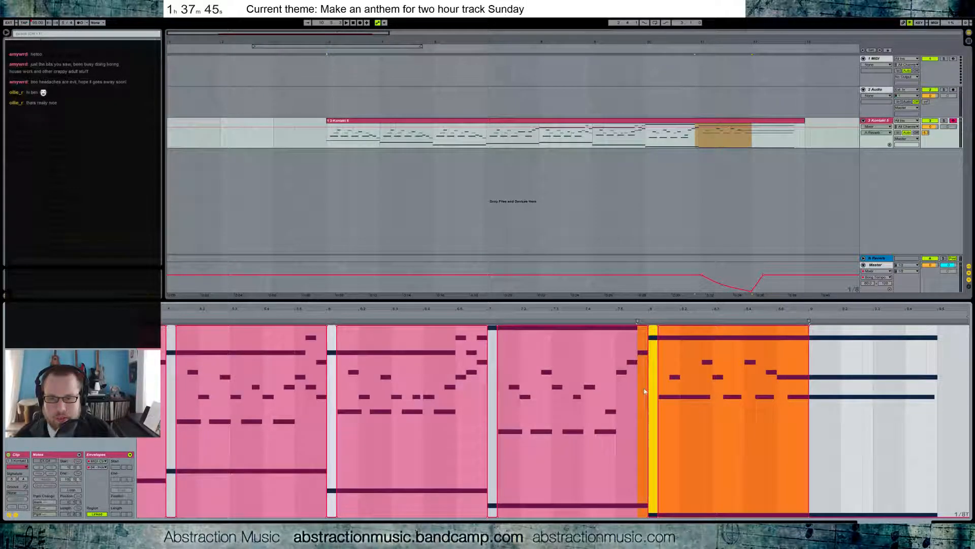
pyautogui.hotkey('ctrl', 'd')
pyautogui.click(910, 404)
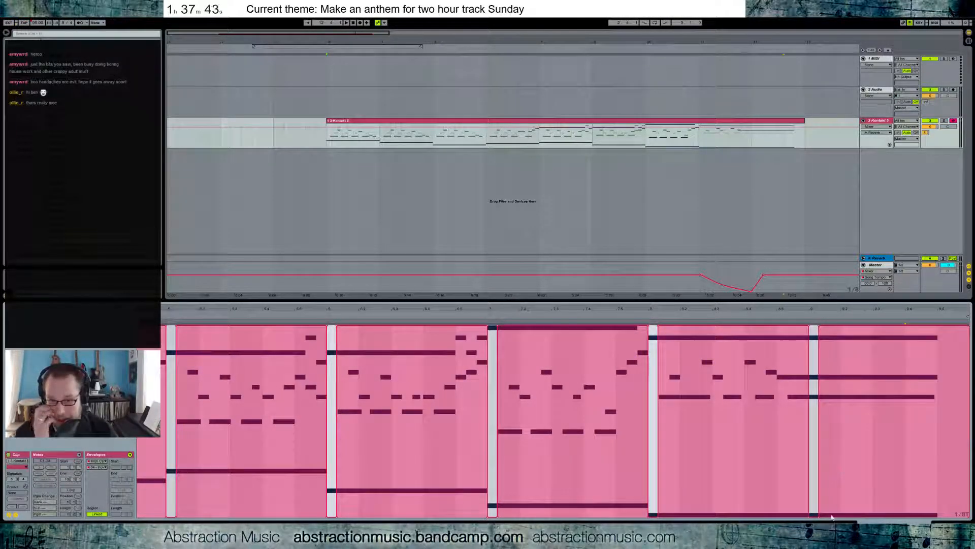
# Remove the pedal lift at the start of the added bar and add a pedal release after the final chord.
pyautogui.click(819, 519)
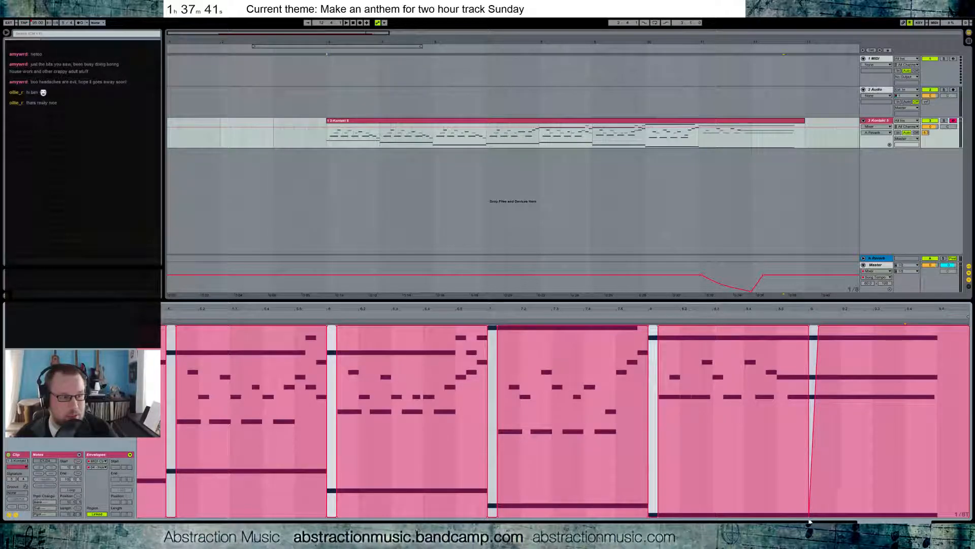
pyautogui.click(810, 517)
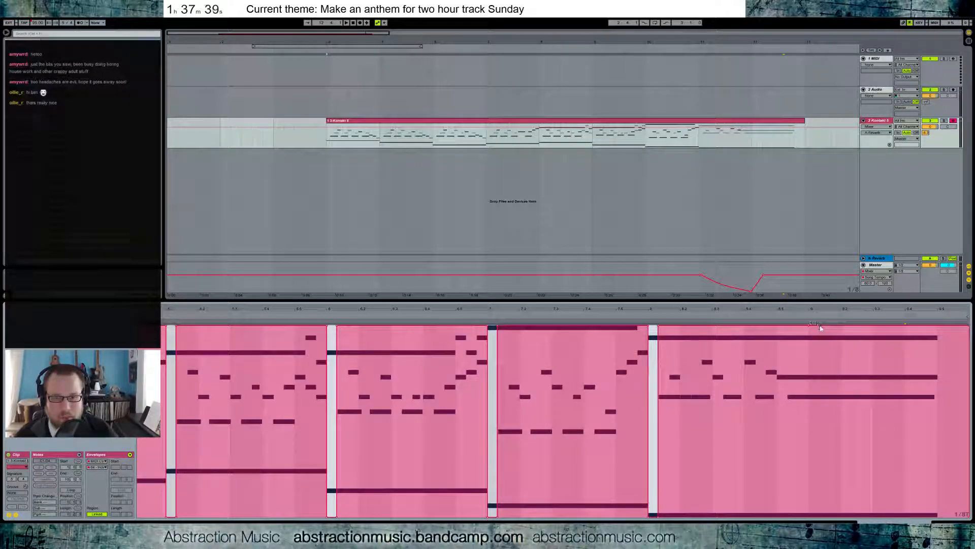
pyautogui.click(948, 353)
pyautogui.moveTo(955, 327); pyautogui.dragTo(954, 517)
pyautogui.click(954, 480)
# Stretch the tempo ramp's recovery so it reaches full tempo at the extended clip's end, and play the ending.
pyautogui.hotkey('shift', 'Tab')
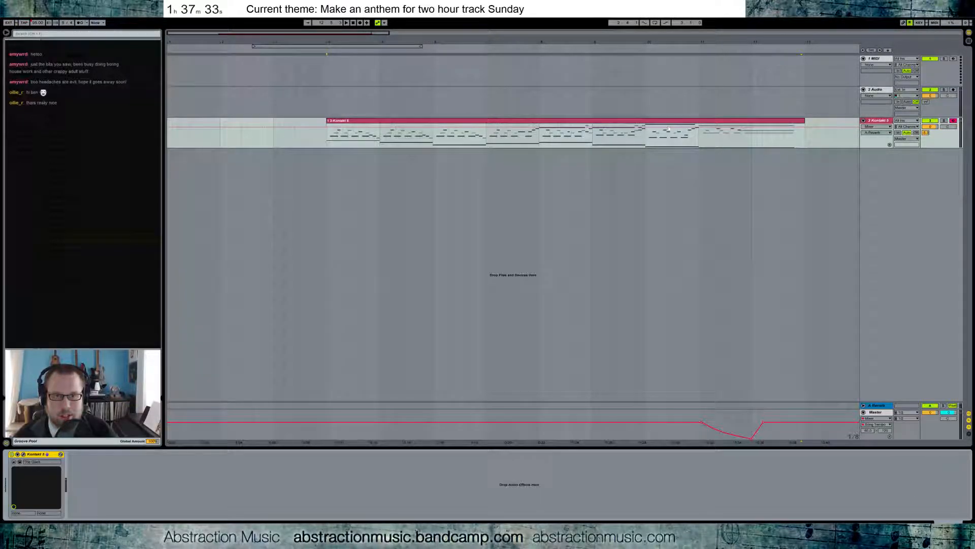
pyautogui.moveTo(773, 390); pyautogui.dragTo(555, 390)
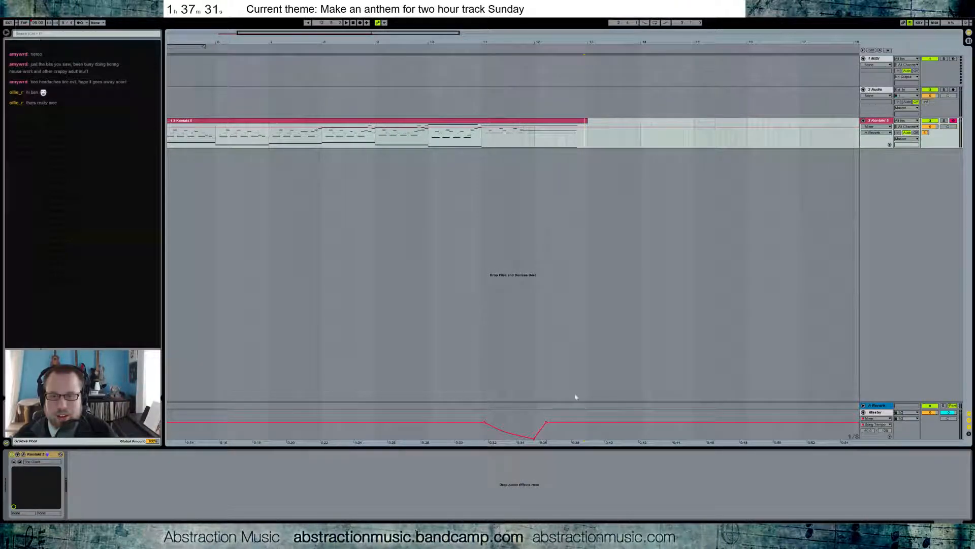
pyautogui.click(586, 421)
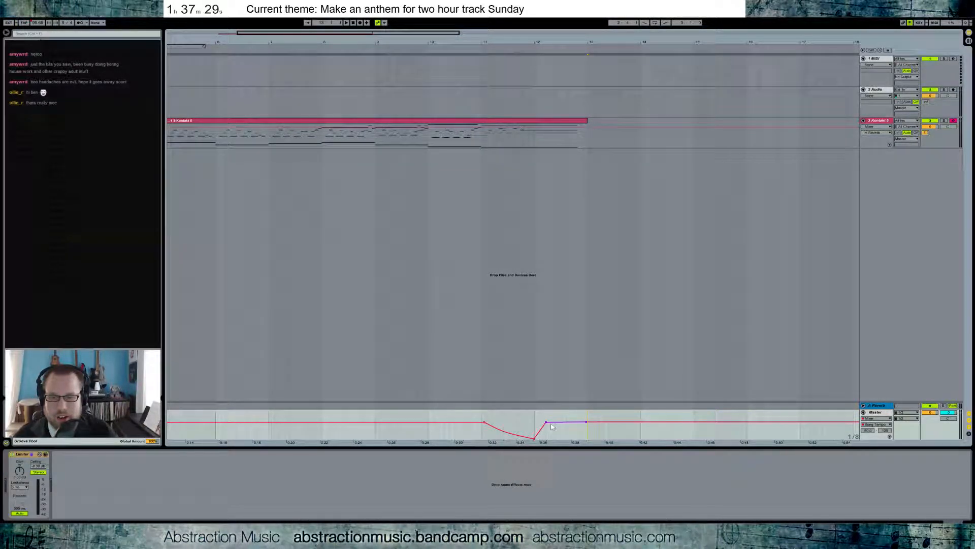
pyautogui.click(587, 422)
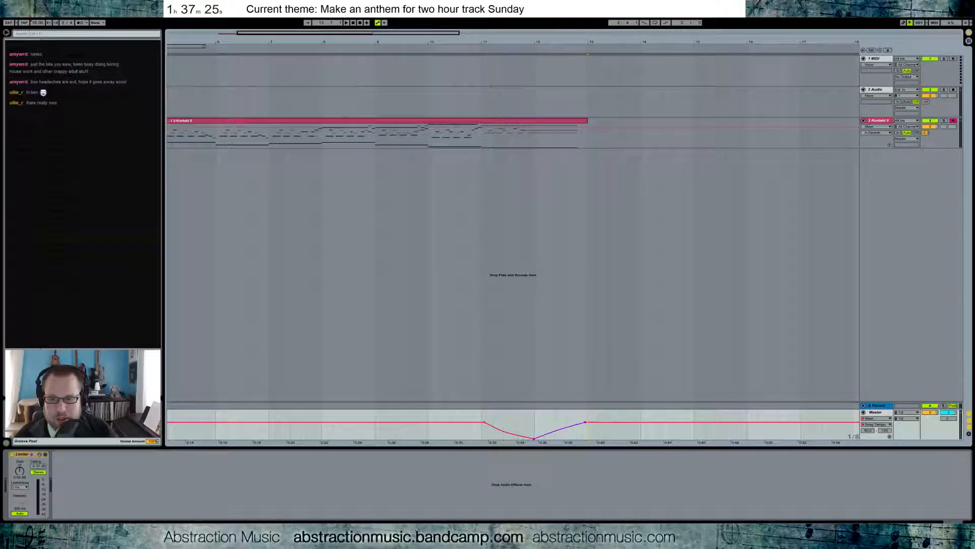
pyautogui.press('space')
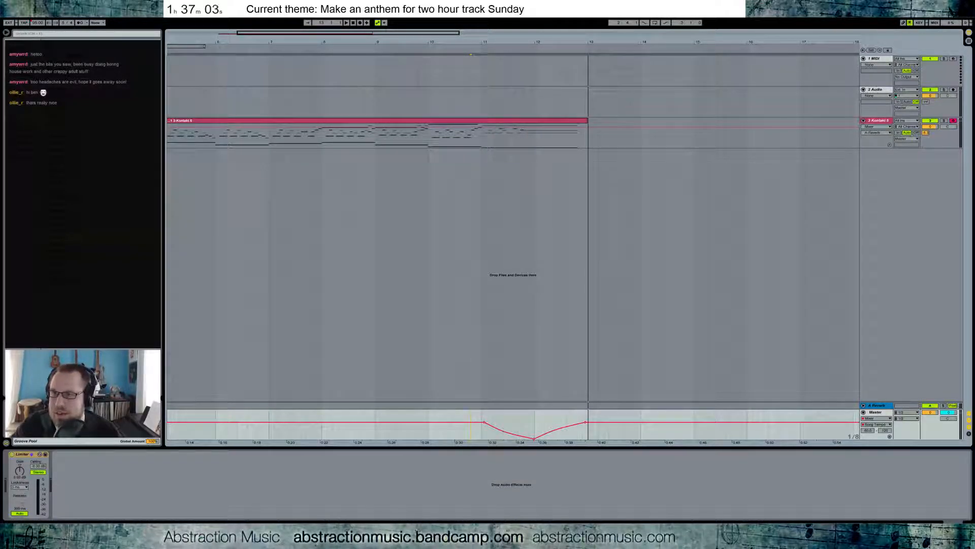
# Save the set as "2016-02-28 Creative Anthem" in the 2 Hour Tracks 2016 folder.
pyautogui.hotkey('ctrl', 's')
pyautogui.click(529, 177)
pyautogui.doubleClick(482, 230)
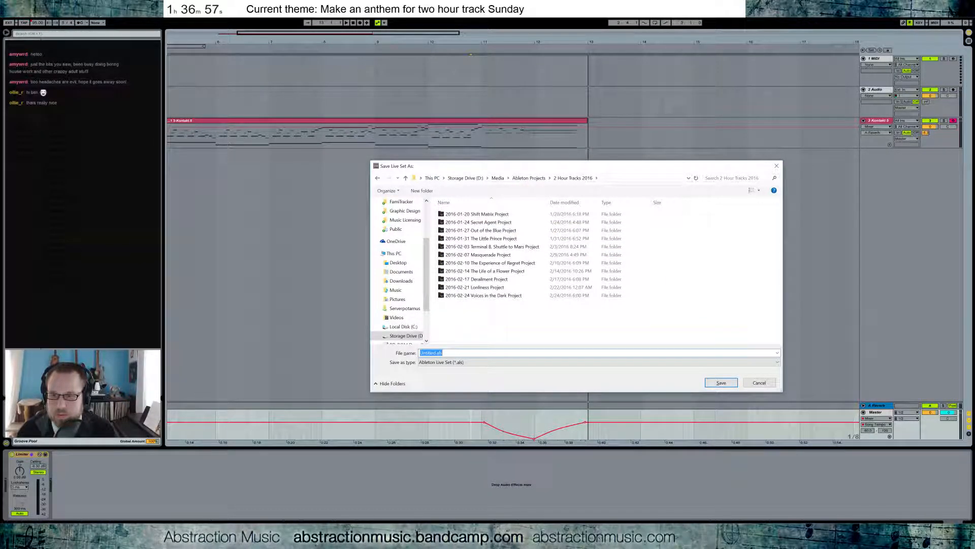
pyautogui.write('2016-02')
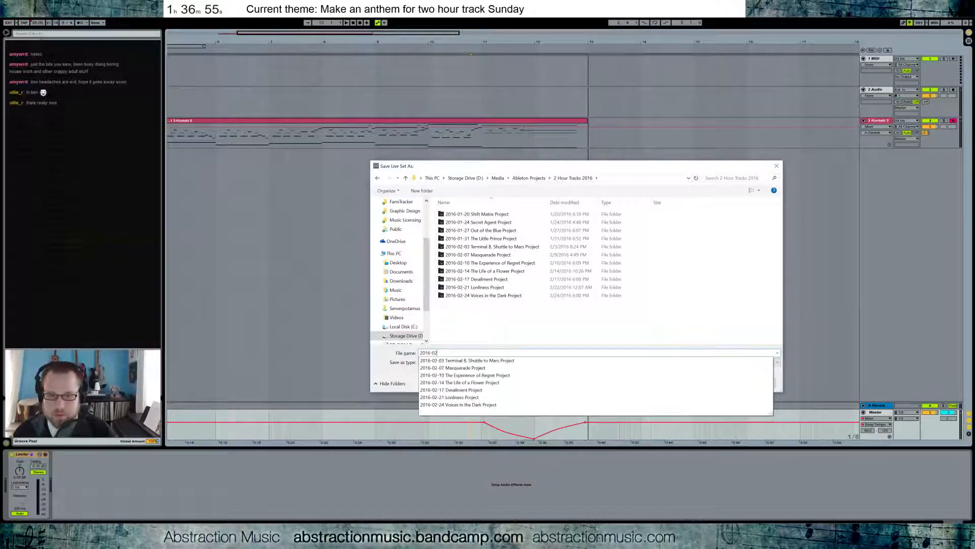
pyautogui.write('-28 Creative Anthem')
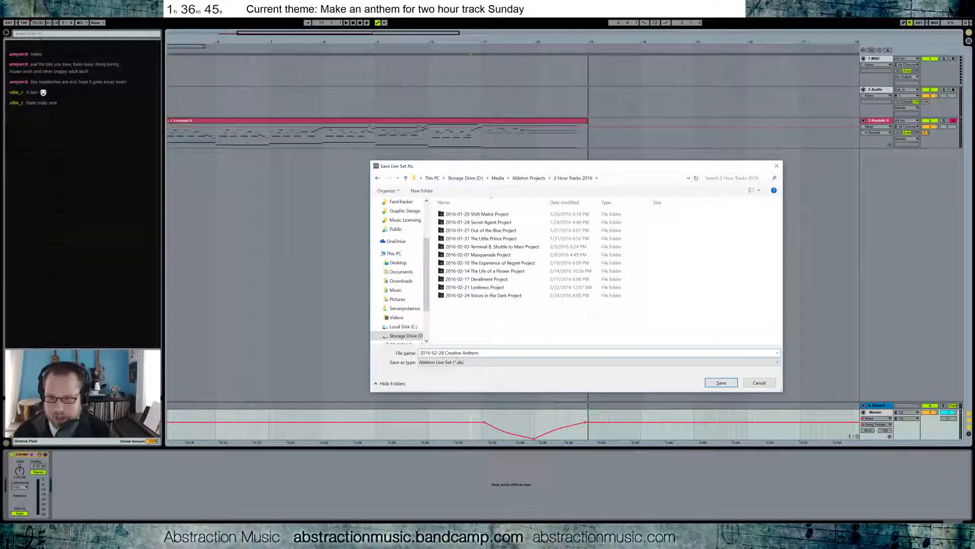
pyautogui.press('Return')
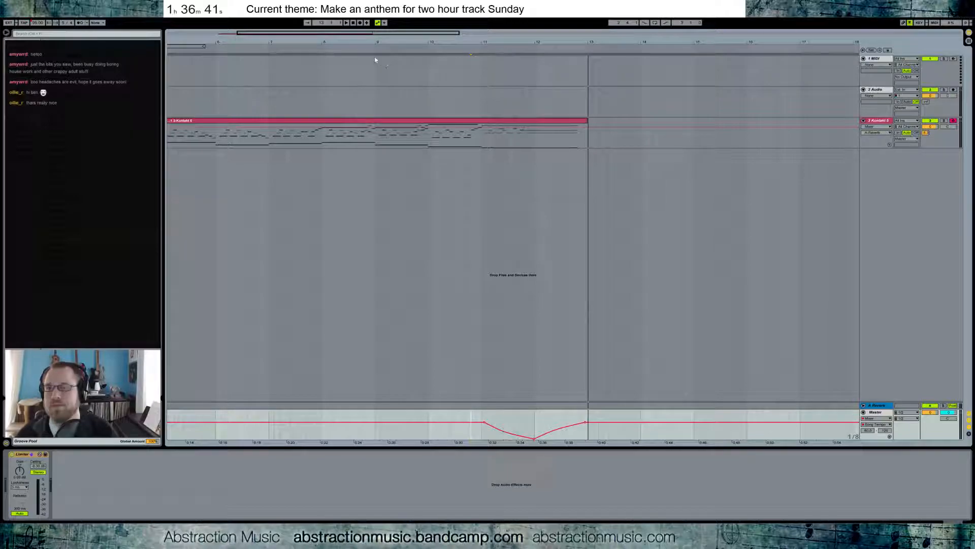
# Play the piano clip from its start and display its notes instead of the pedal envelope.
pyautogui.moveTo(355, 35); pyautogui.dragTo(315, 87)
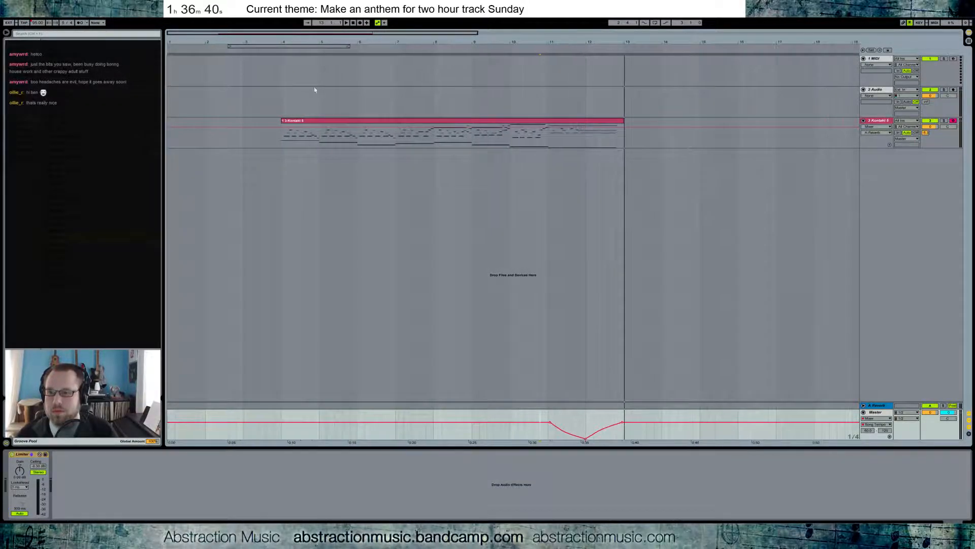
pyautogui.click(280, 138)
pyautogui.press('space')
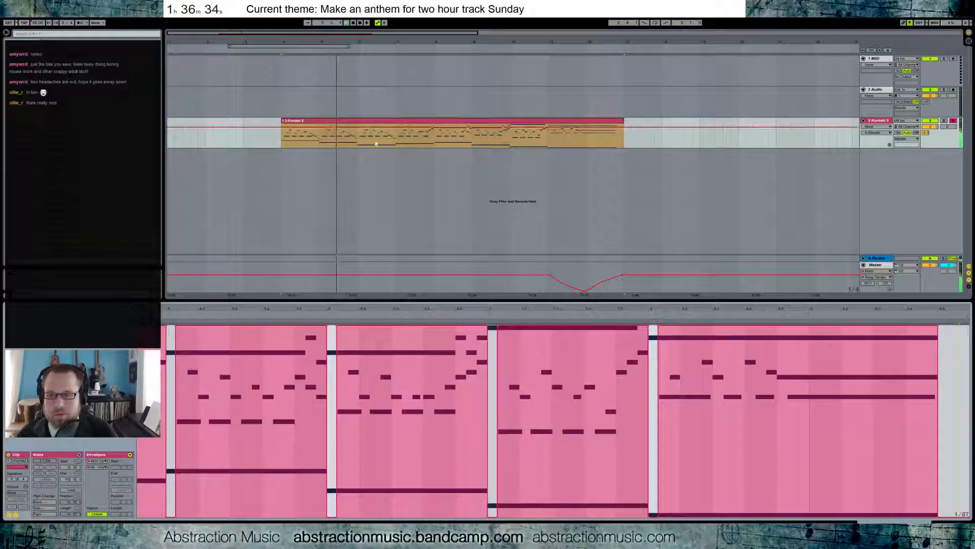
pyautogui.doubleClick(320, 142)
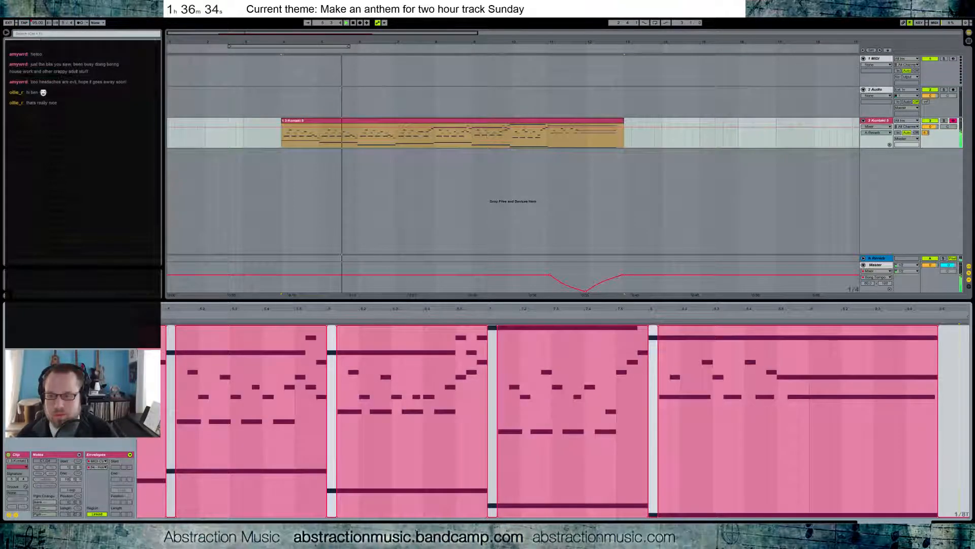
pyautogui.click(16, 515)
pyautogui.click(210, 307)
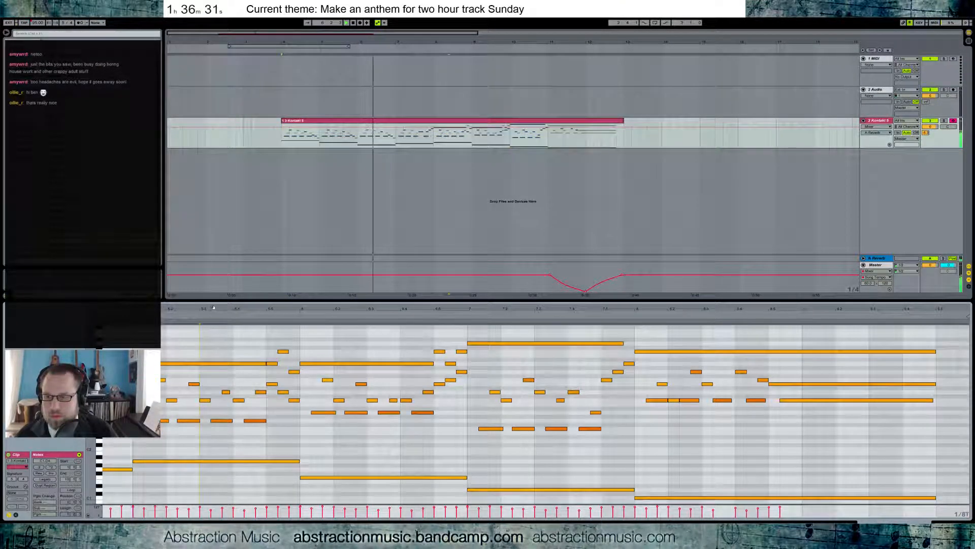
pyautogui.doubleClick(213, 307)
# Rework bar 4's melody by adding short passing notes and lowering the longer note on its fourth beat.
pyautogui.click(409, 385)
pyautogui.click(432, 384)
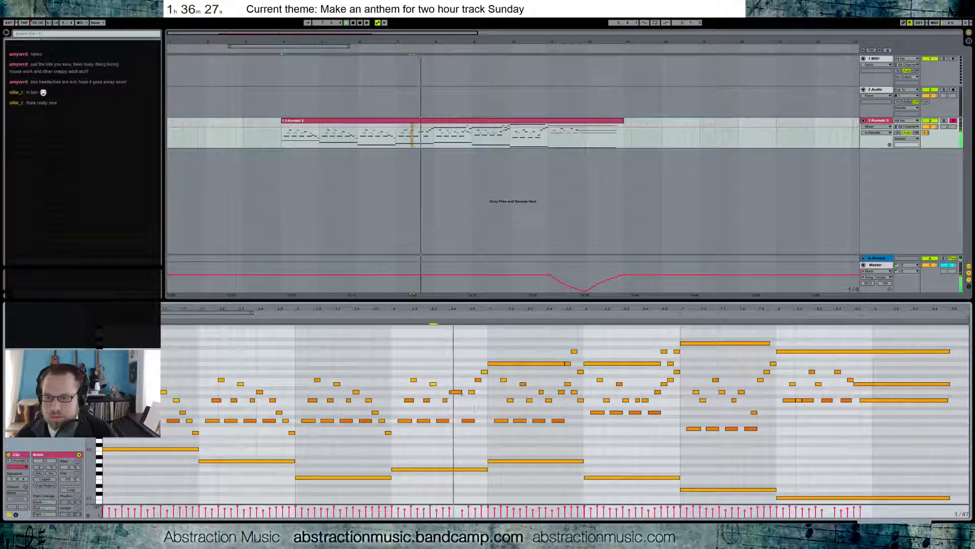
pyautogui.click(445, 399)
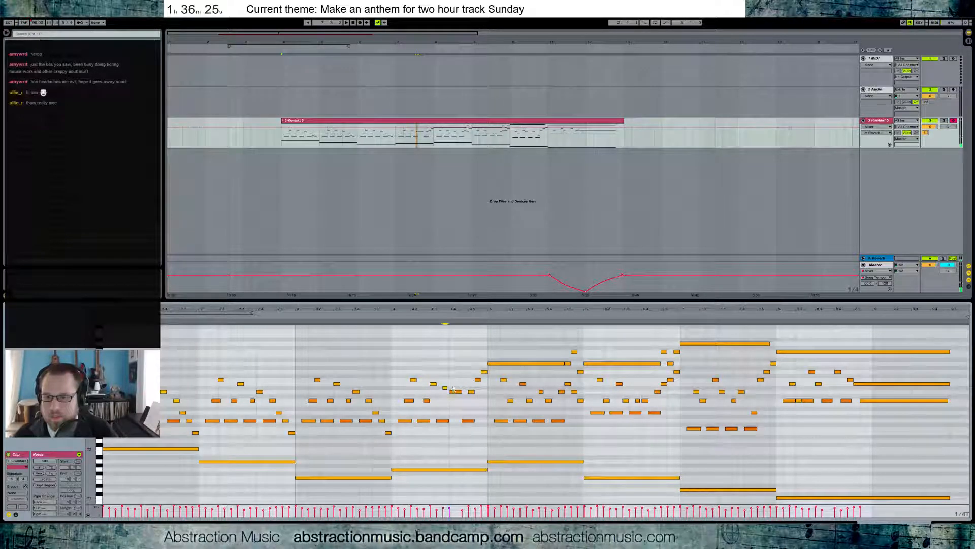
pyautogui.press('space')
pyautogui.click(445, 391)
pyautogui.click(455, 401)
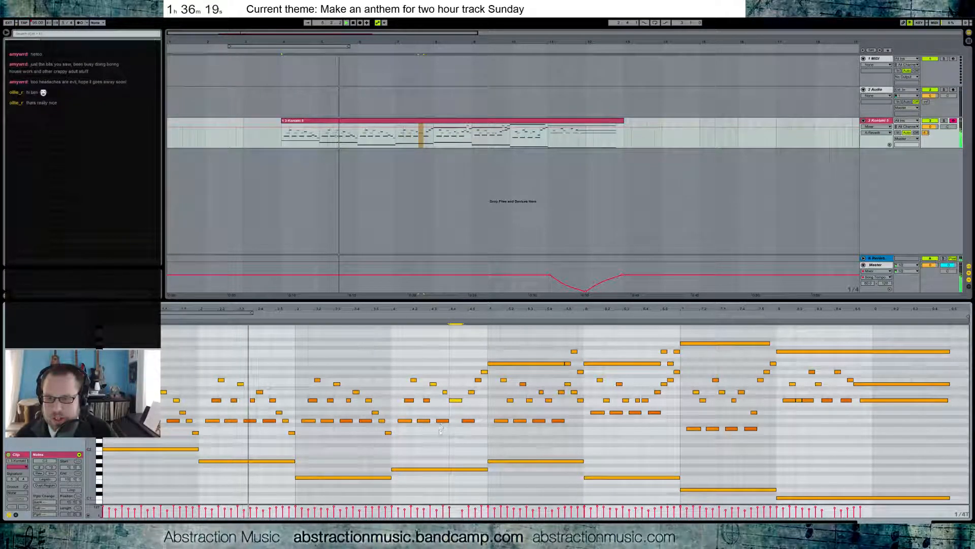
pyautogui.click(471, 392)
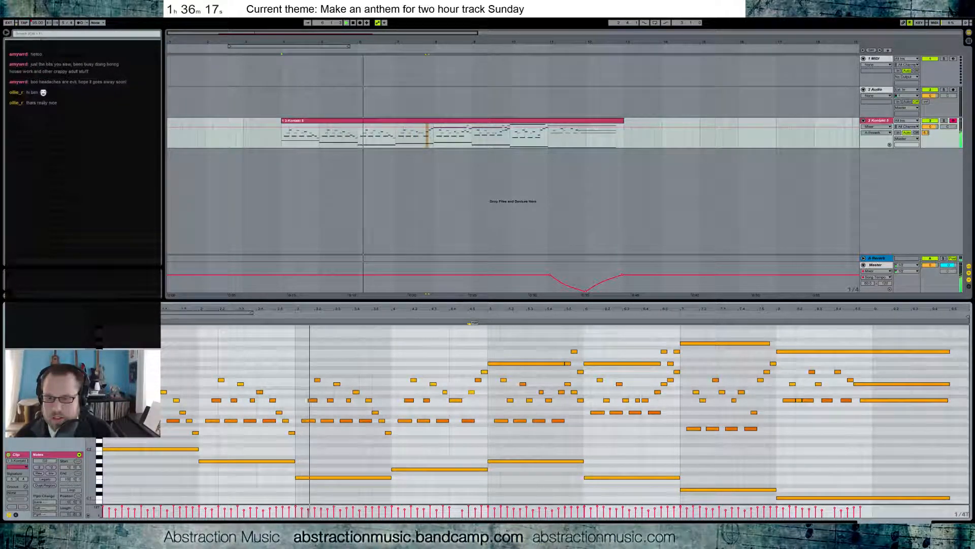
pyautogui.click(478, 380)
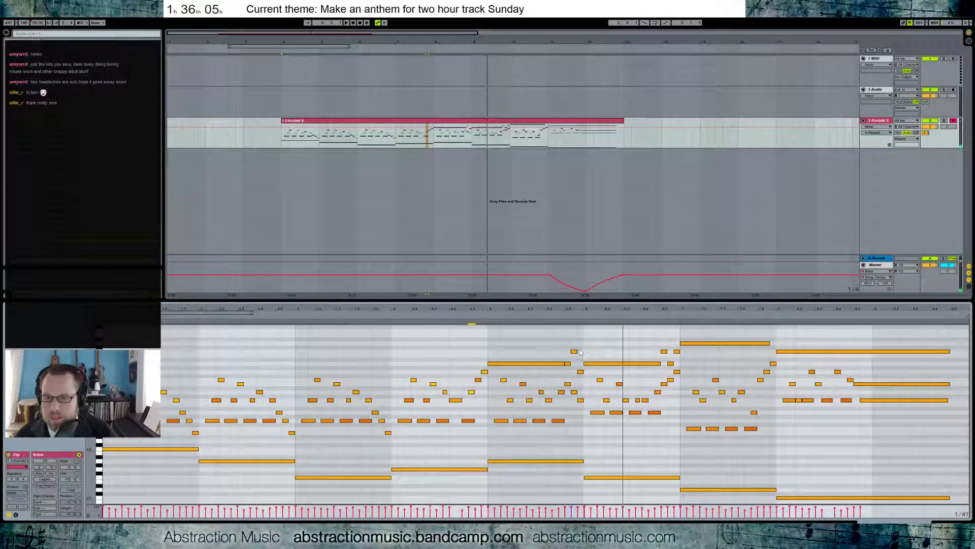
# Shift bar 5's three closing melody notes one grid step later and shorten the last one to the bar's end.
pyautogui.moveTo(583, 310)
pyautogui.mouseDown()
pyautogui.moveTo(548, 351)
pyautogui.moveTo(578, 382)
pyautogui.moveTo(565, 373)
pyautogui.moveTo(583, 371)
pyautogui.mouseUp()
pyautogui.click(502, 312)
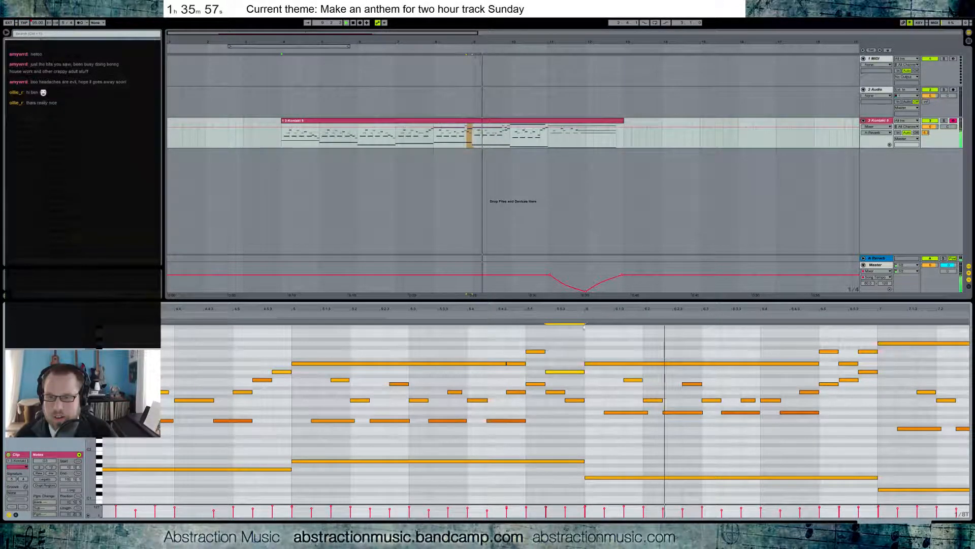
pyautogui.moveTo(514, 349); pyautogui.dragTo(562, 372)
pyautogui.press('Right')
pyautogui.press('Right')
pyautogui.press('Left')
pyautogui.click(601, 383)
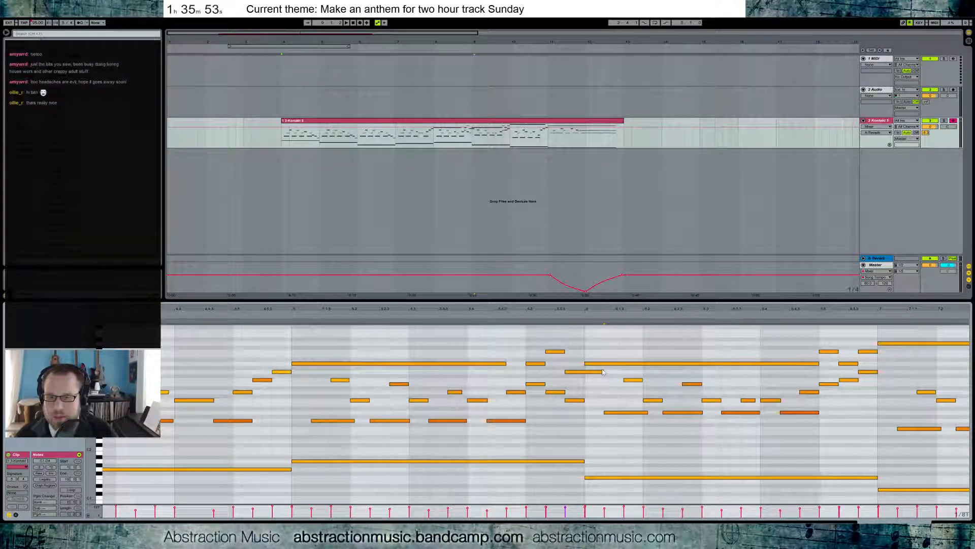
# Lengthen bar 5's long top note to meet the shifted melody notes, and play the result.
pyautogui.click(497, 364)
pyautogui.hotkey('shift', 'Right')
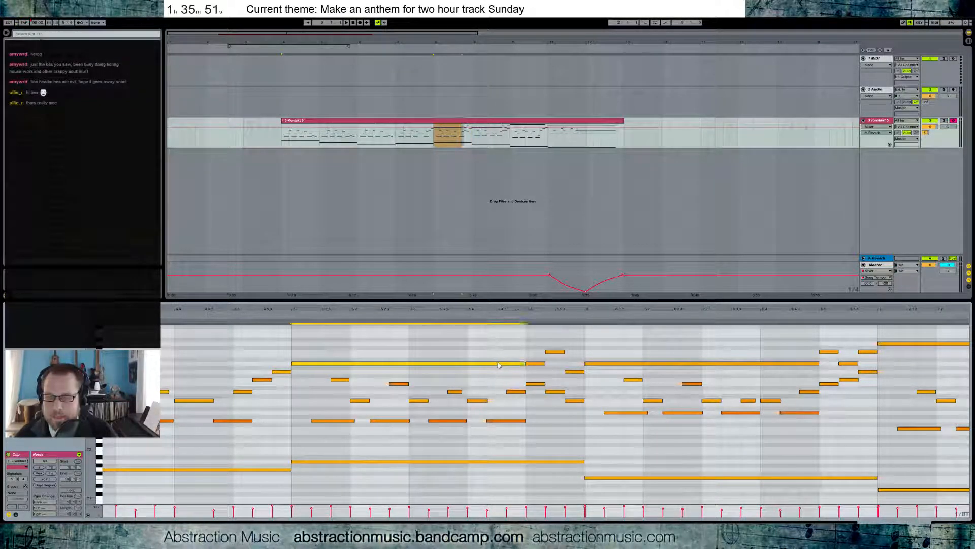
pyautogui.press('space')
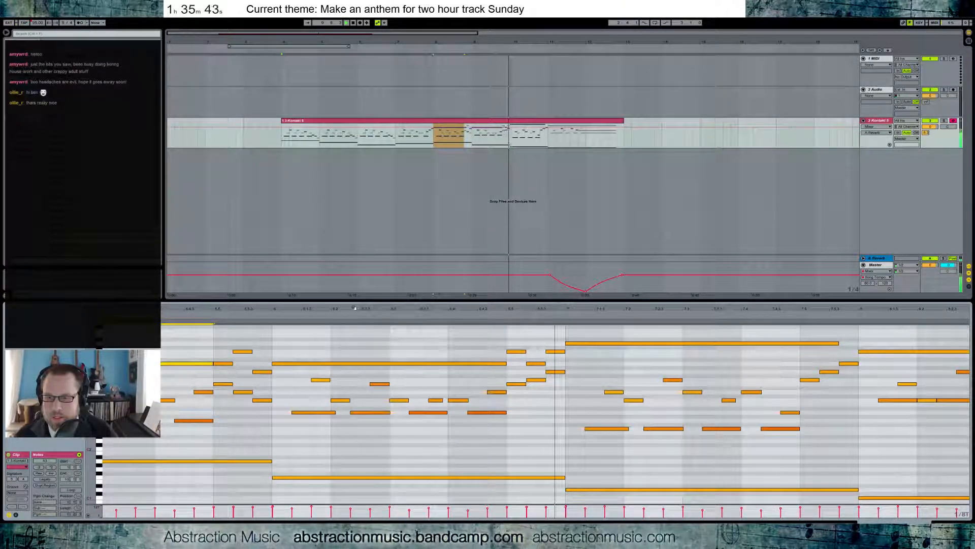
pyautogui.press('space')
# Shorten bar 6's long bass note by one beat, fill that beat with a slightly higher bass note, and play it.
pyautogui.moveTo(566, 478); pyautogui.dragTo(508, 477)
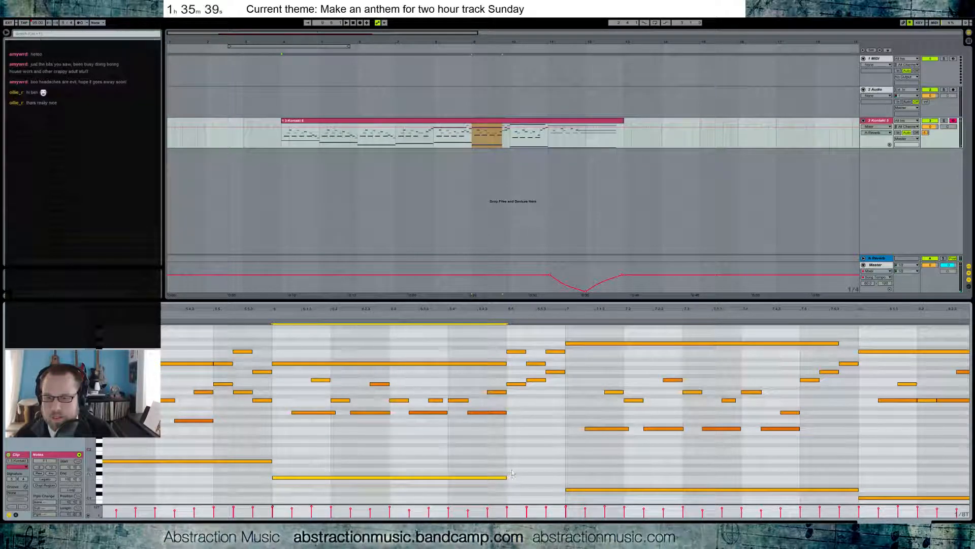
pyautogui.doubleClick(510, 468)
pyautogui.click(492, 311)
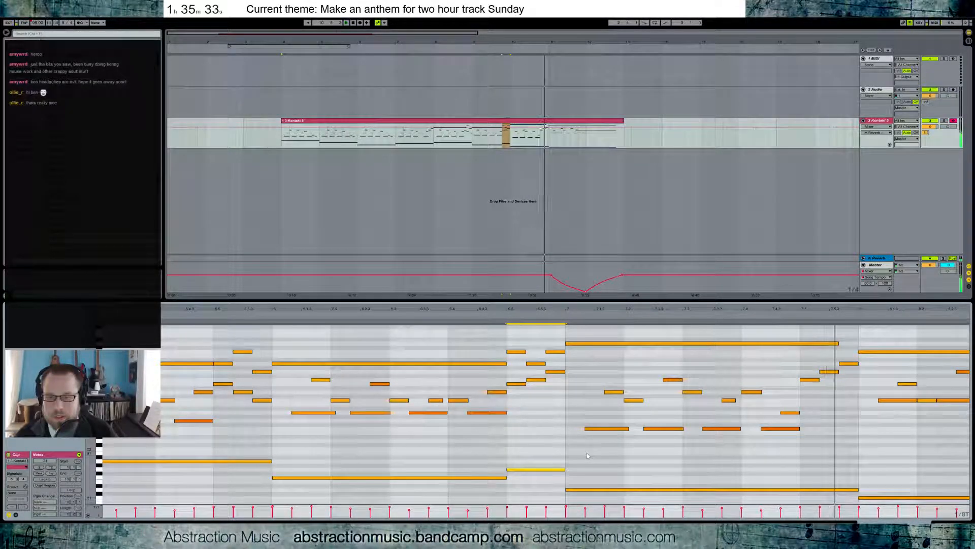
# Add a held low note above bar 7's bass from the second beat to the bar's end, and play it.
pyautogui.moveTo(782, 463); pyautogui.dragTo(858, 463)
pyautogui.click(554, 315)
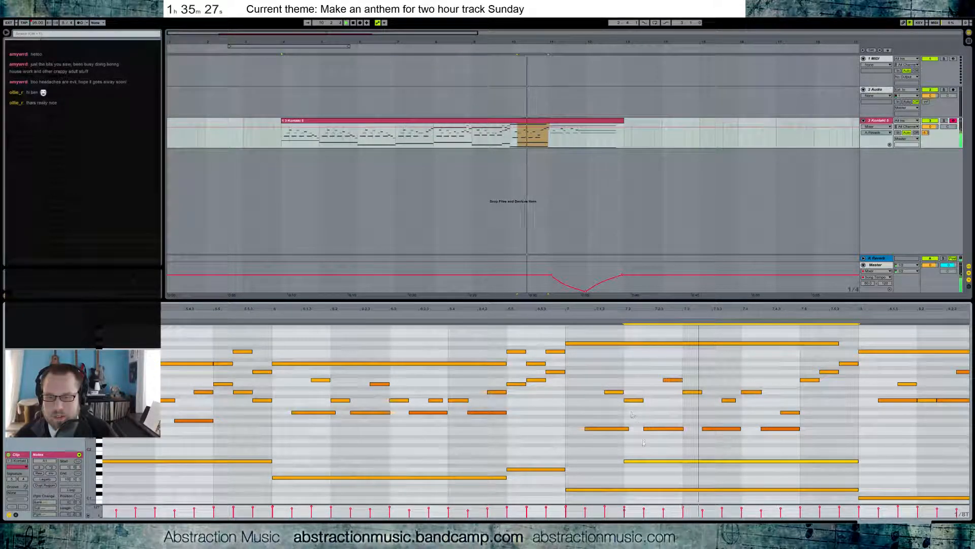
pyautogui.click(612, 320)
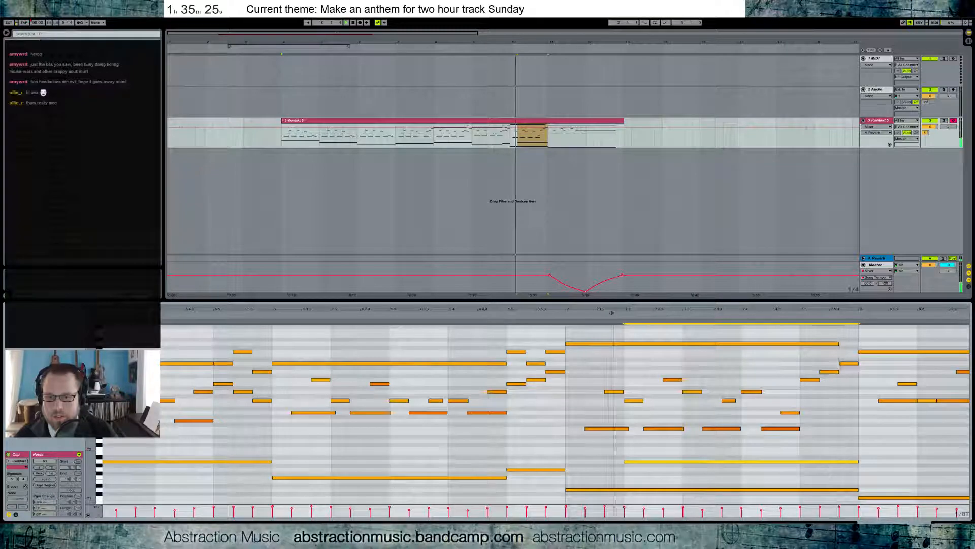
# Try bar 7's added held note at neighbouring pitches and an octave higher during playback.
pyautogui.press('Up')
pyautogui.press('Down')
pyautogui.press('Down')
pyautogui.hotkey('shift', 'Up')
pyautogui.click(564, 321)
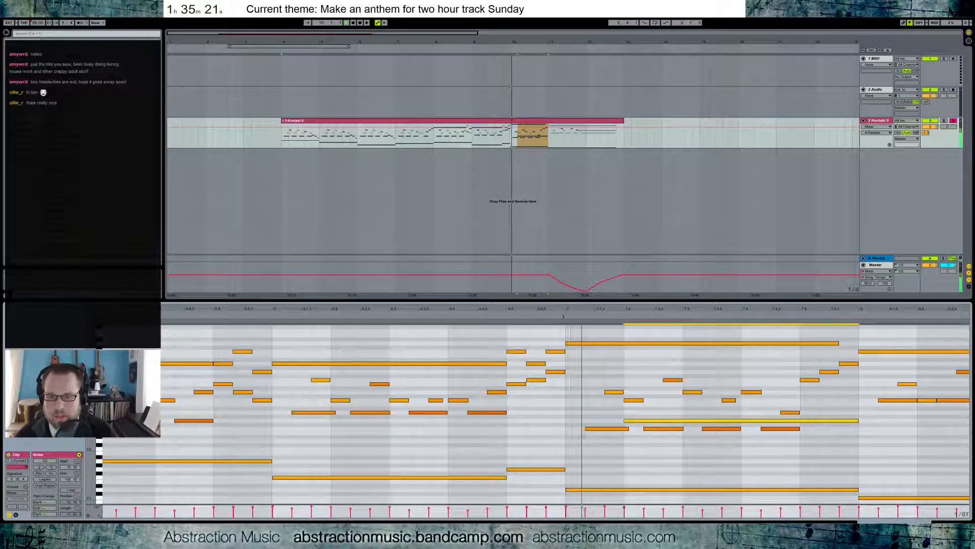
pyautogui.hotkey('shift', 'Down')
pyautogui.press('space')
# Raise bar 7's added held note in semitone steps to the C above it.
pyautogui.click(641, 463)
pyautogui.click(641, 469)
pyautogui.press('Up')
pyautogui.press('Up')
pyautogui.press('Up')
pyautogui.press('Up')
pyautogui.press('Up')
pyautogui.press('Up')
pyautogui.press('Up')
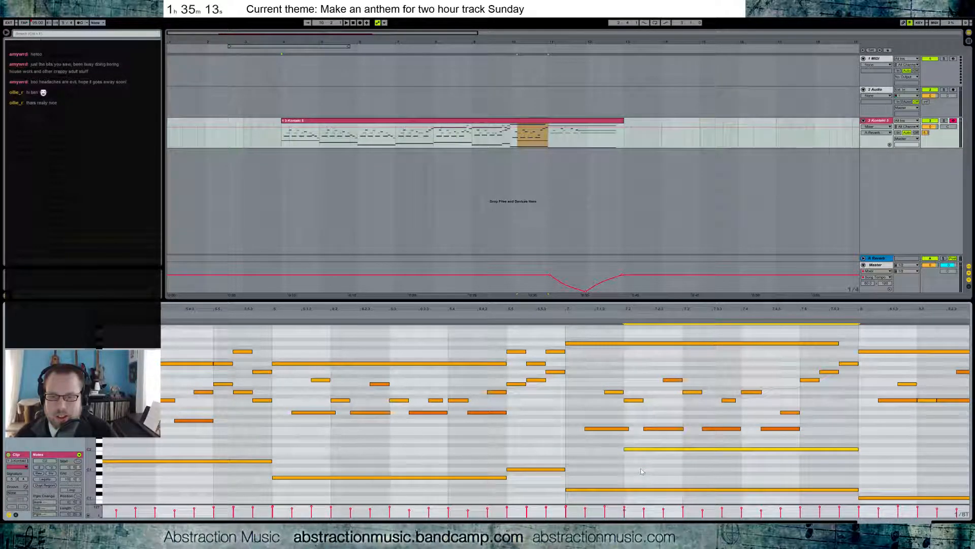
# Add an eighth-triplet note on the last third of bar 8's third beat, and play the bar.
pyautogui.click(551, 310)
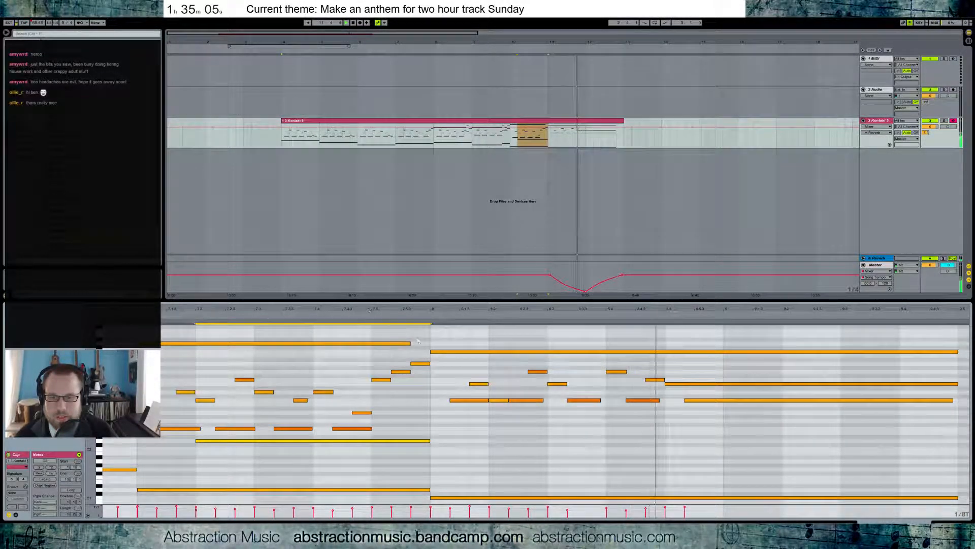
pyautogui.doubleClick(591, 384)
pyautogui.click(543, 316)
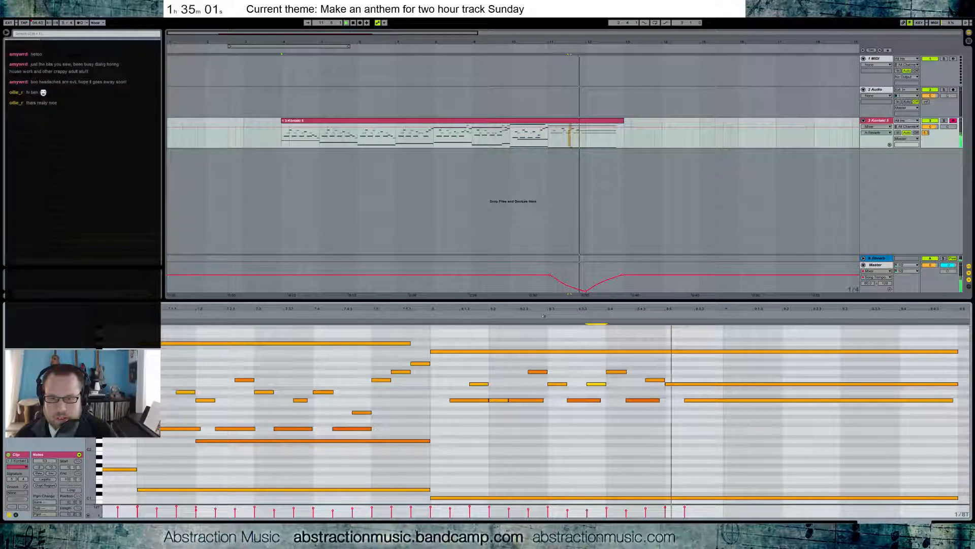
# Add a second low point to the master tempo dip so the slowest tempo holds slightly longer, and play the ending.
pyautogui.click(585, 290)
pyautogui.moveTo(589, 288); pyautogui.dragTo(592, 291)
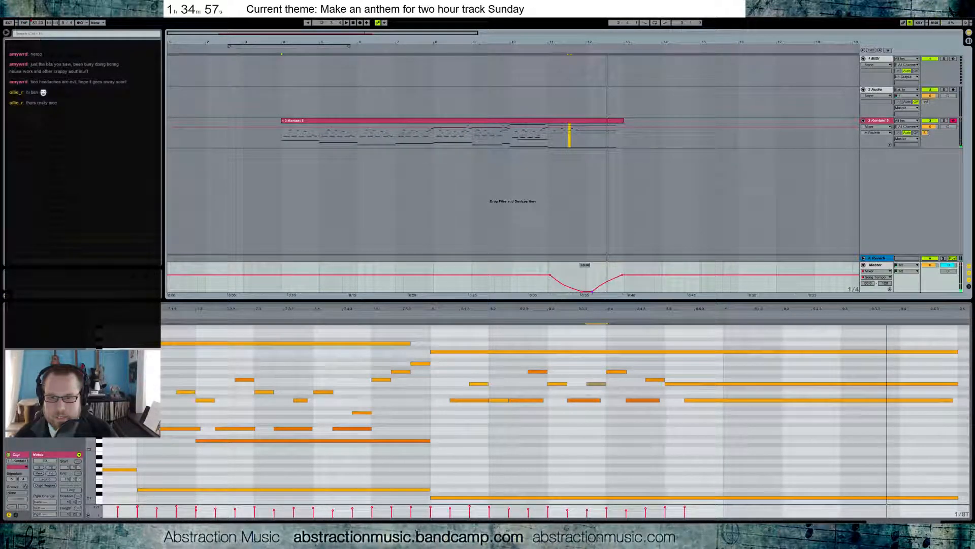
pyautogui.click(540, 270)
pyautogui.press('space')
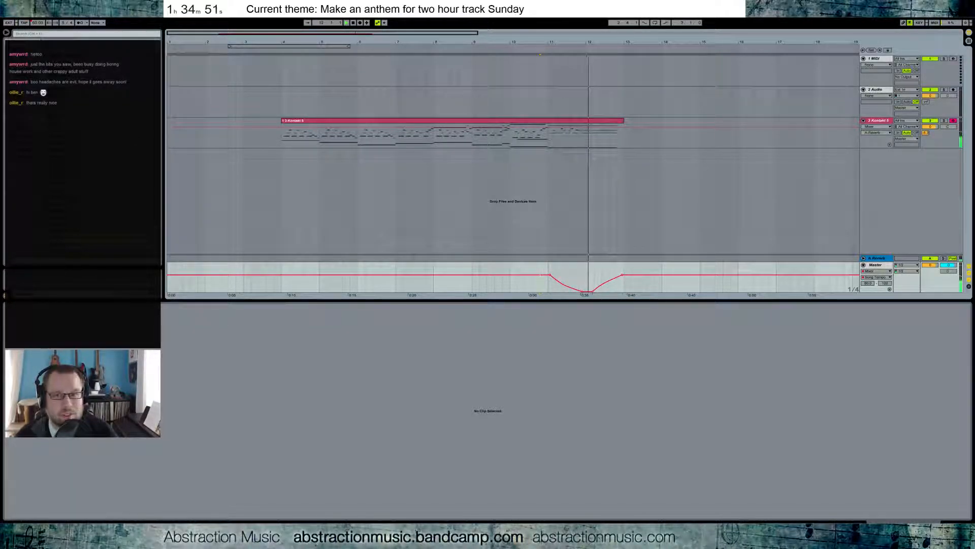
pyautogui.click(567, 121)
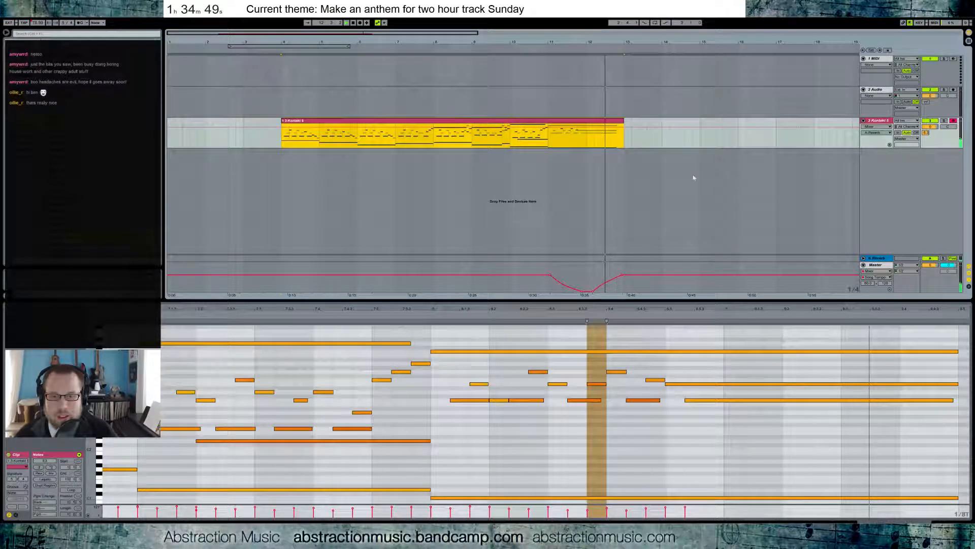
pyautogui.press('space')
# Add a new Reaktor5 instrument track below the Kontakt piano track.
pyautogui.moveTo(401, 42); pyautogui.dragTo(639, 38)
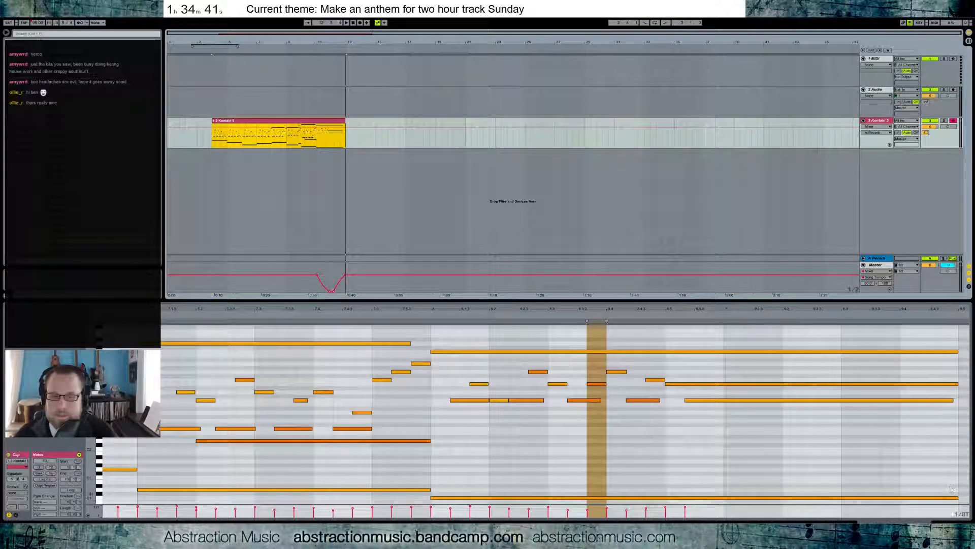
pyautogui.doubleClick(292, 141)
pyautogui.click(349, 158)
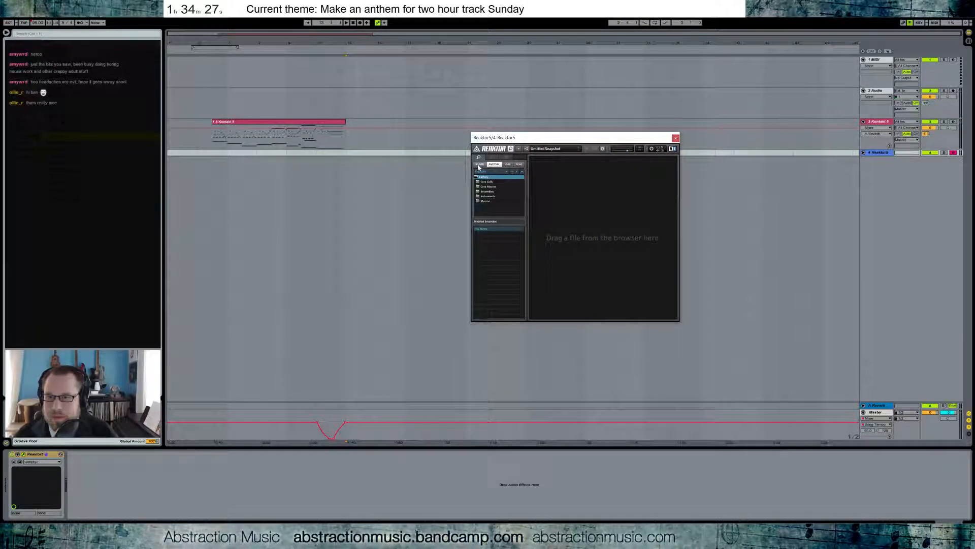
# Look through Reaktor's factory library folders for a suitable instrument.
pyautogui.click(478, 182)
pyautogui.click(478, 182)
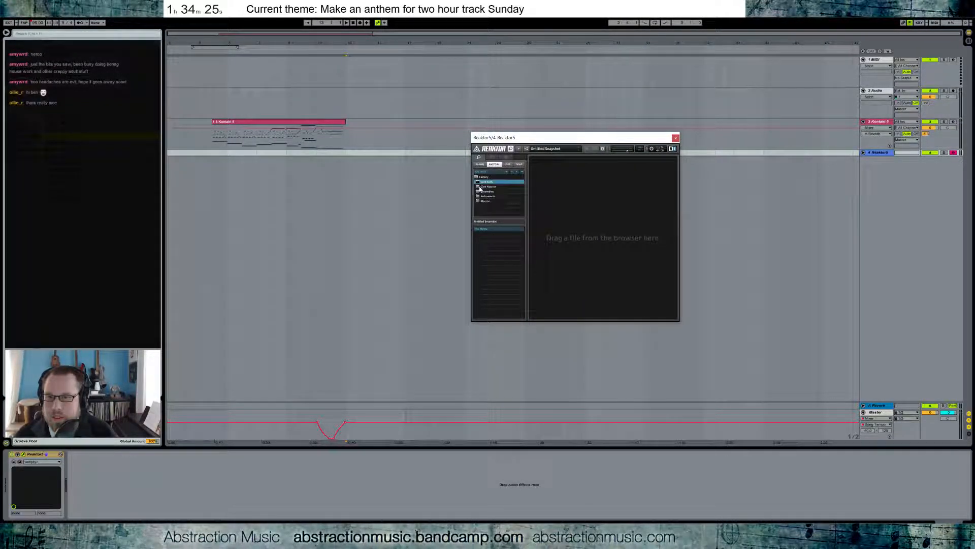
pyautogui.click(478, 187)
pyautogui.click(478, 201)
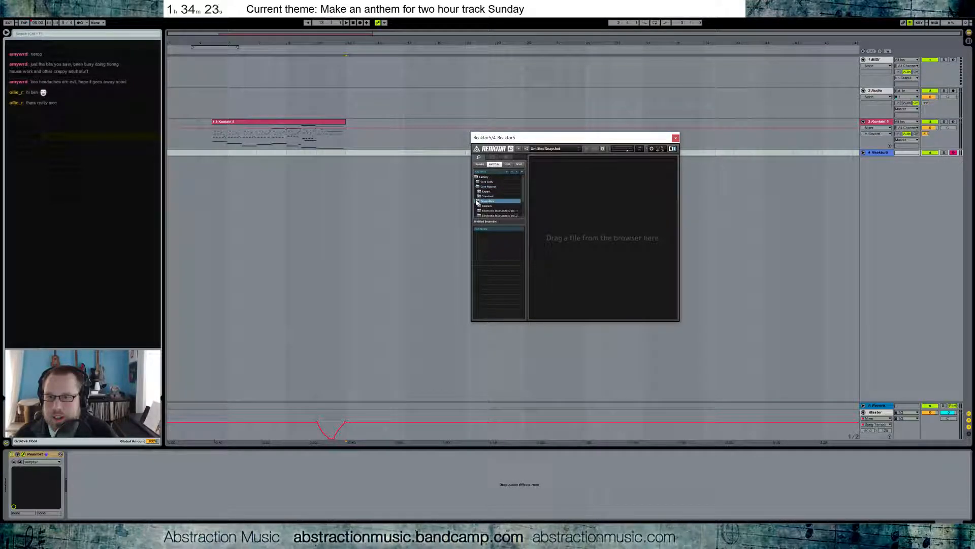
pyautogui.scroll(-2, 484, 201)
pyautogui.click(479, 181)
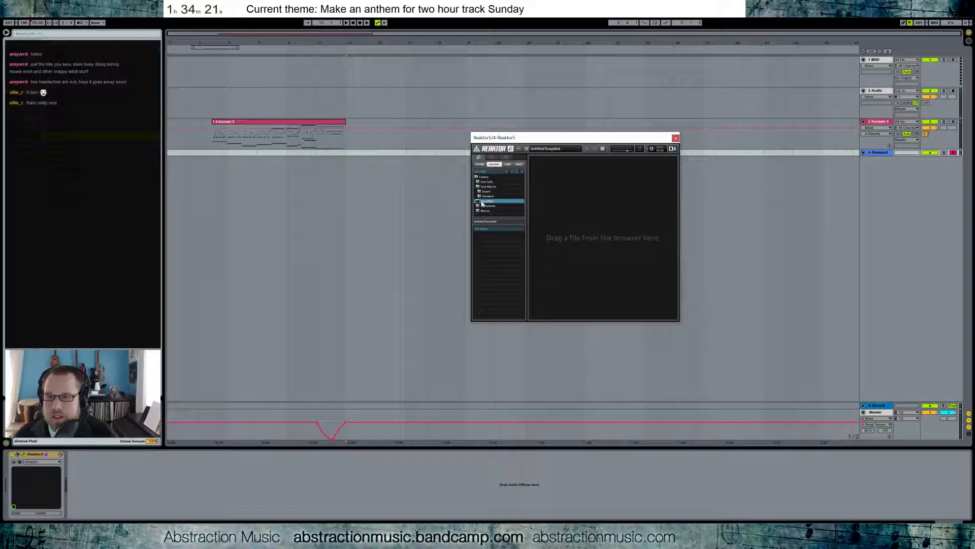
pyautogui.click(481, 205)
pyautogui.click(483, 211)
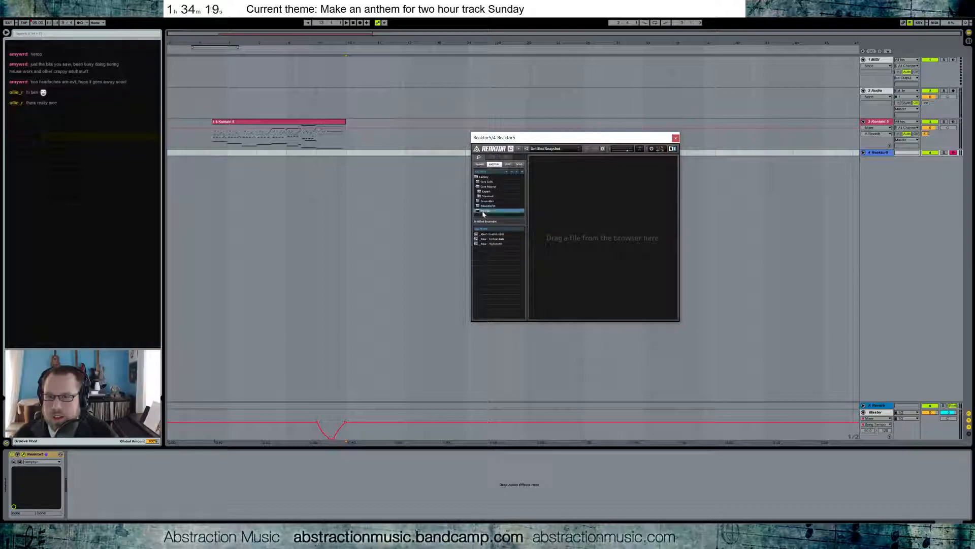
# Load the Prism ensemble from Reaktor's player library and reposition its window.
pyautogui.click(480, 164)
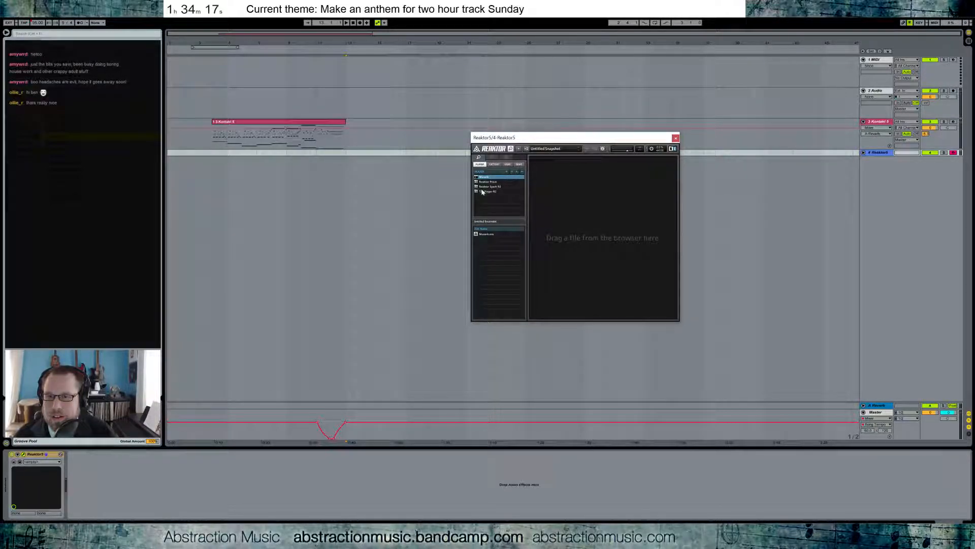
pyautogui.click(488, 181)
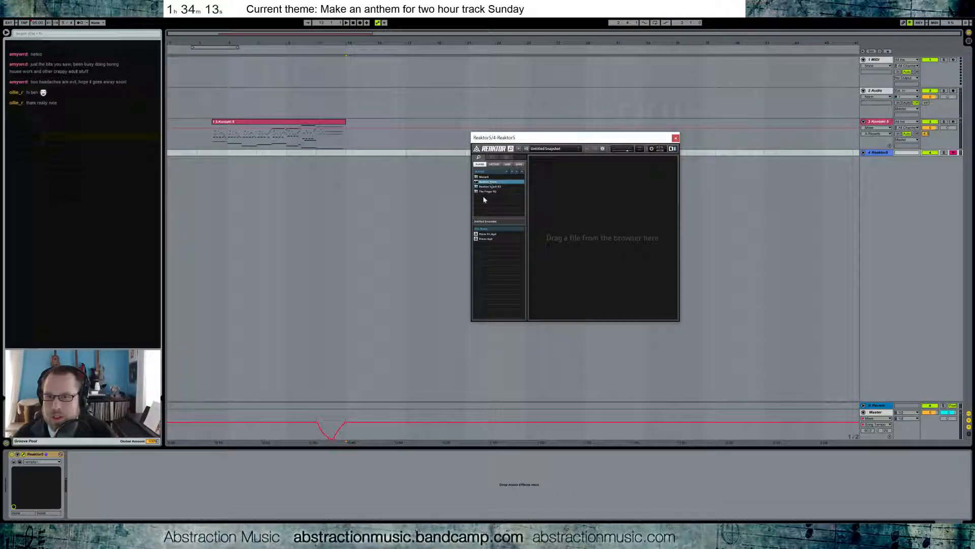
pyautogui.doubleClick(486, 239)
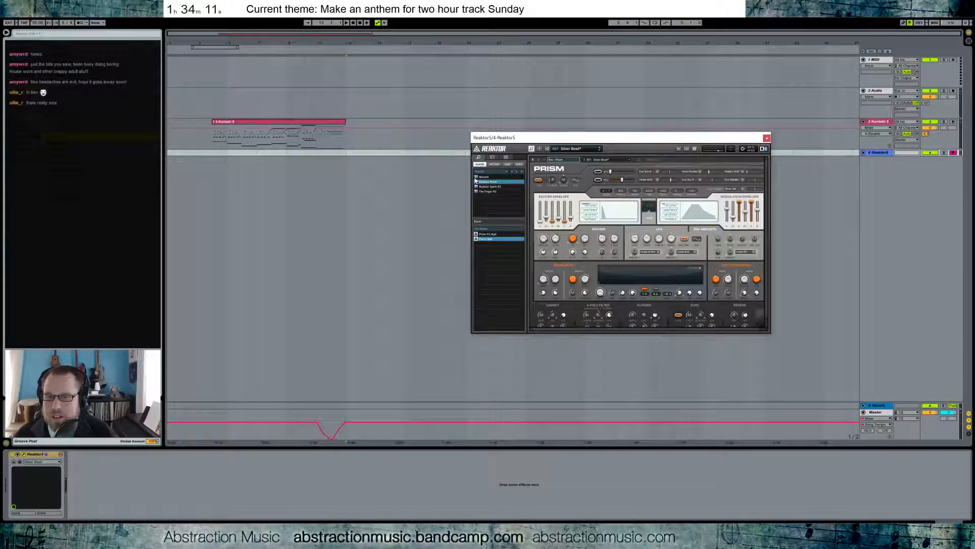
pyautogui.moveTo(596, 143); pyautogui.dragTo(466, 199)
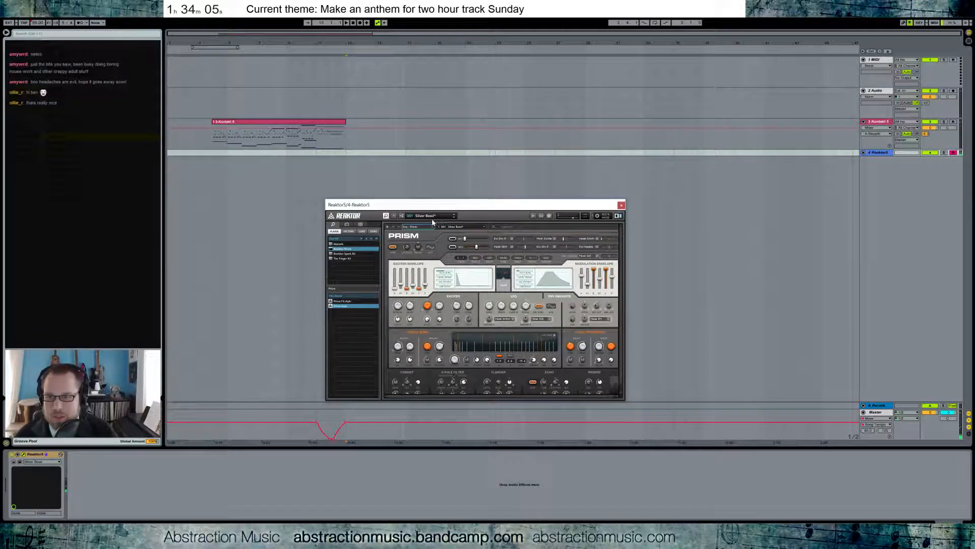
# Try Prism's Lonely Molecules preset, and switch to Lately Bass from the Bass bank.
pyautogui.click(455, 218)
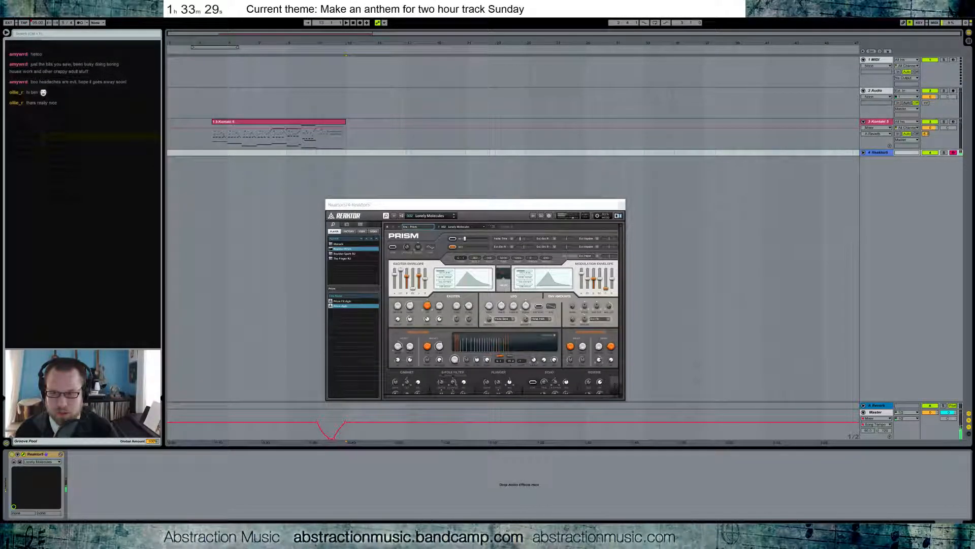
pyautogui.click(446, 216)
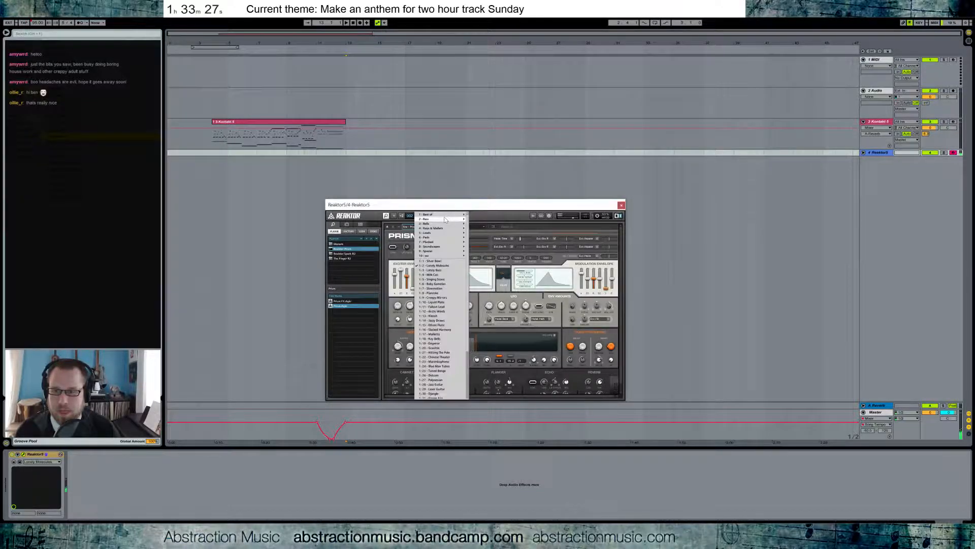
pyautogui.moveTo(442, 218)
pyautogui.click(484, 220)
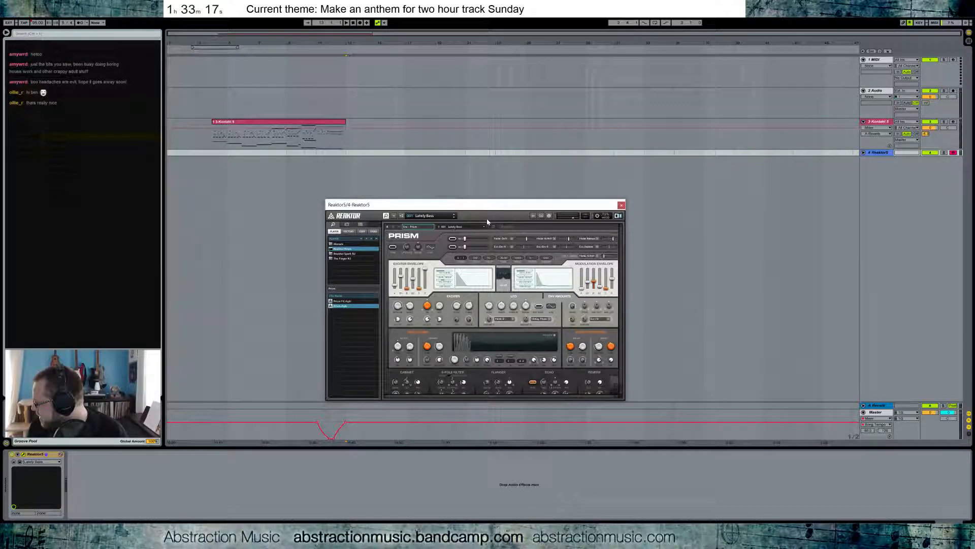
# Audition the following Prism bass presets one by one, through Woodpecker and Blue Man Tubes to Acoustic Bass.
pyautogui.click(455, 218)
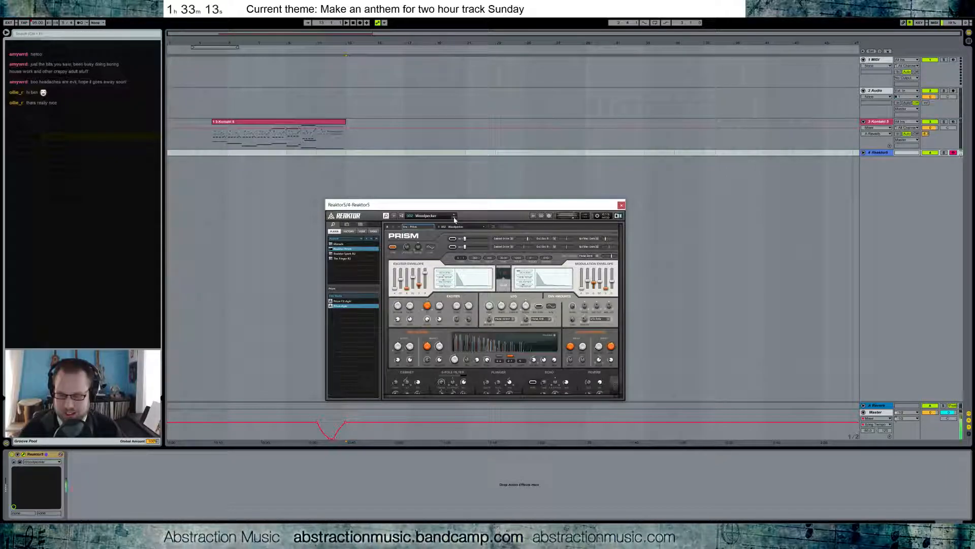
pyautogui.click(455, 218)
pyautogui.click(455, 218)
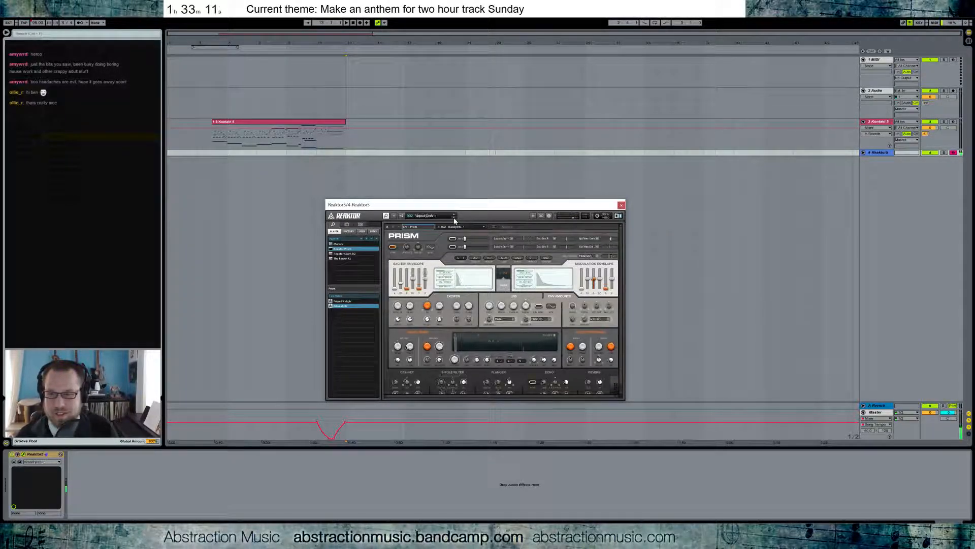
pyautogui.click(454, 218)
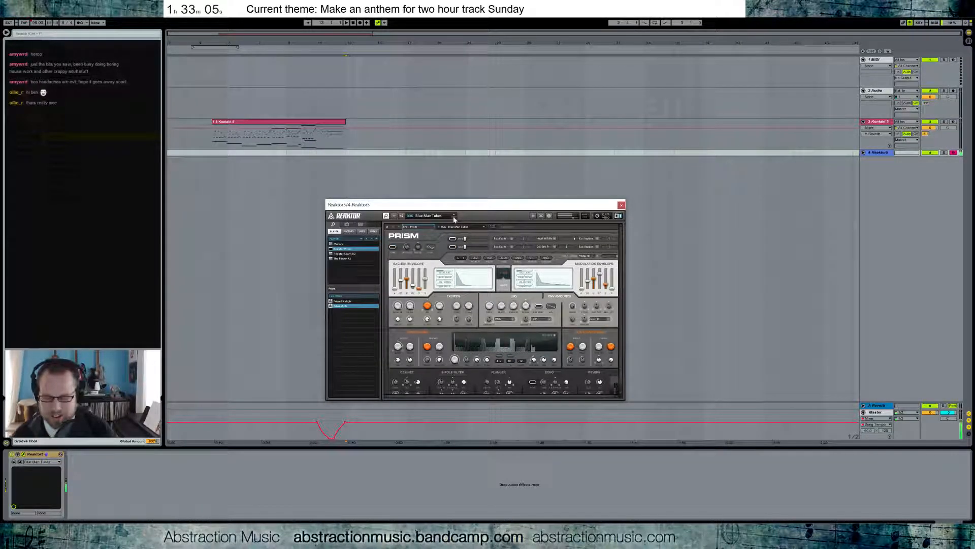
pyautogui.click(455, 219)
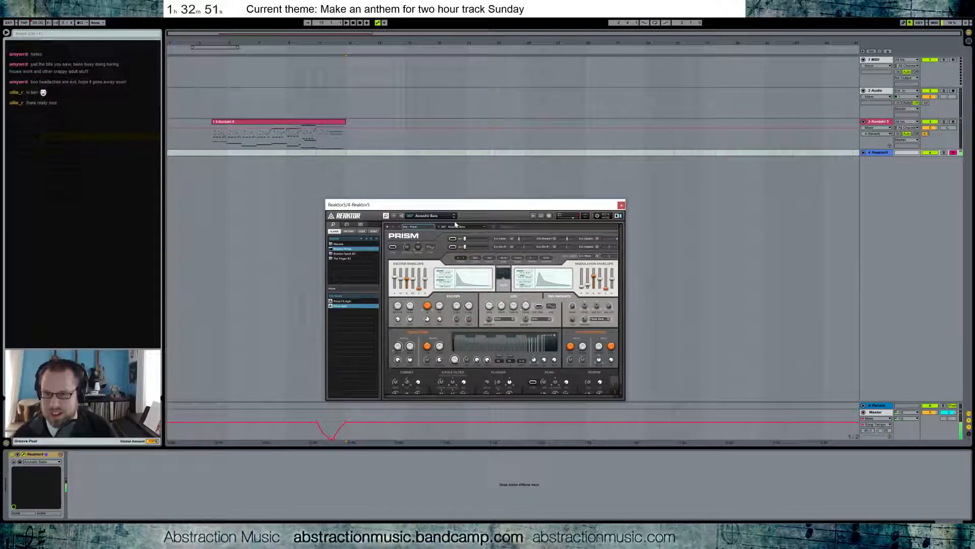
# Try Prism's Vibes and Singing Stone presets from the Keys & Mallets bank, and close the Reaktor window.
pyautogui.click(440, 216)
pyautogui.moveTo(448, 242)
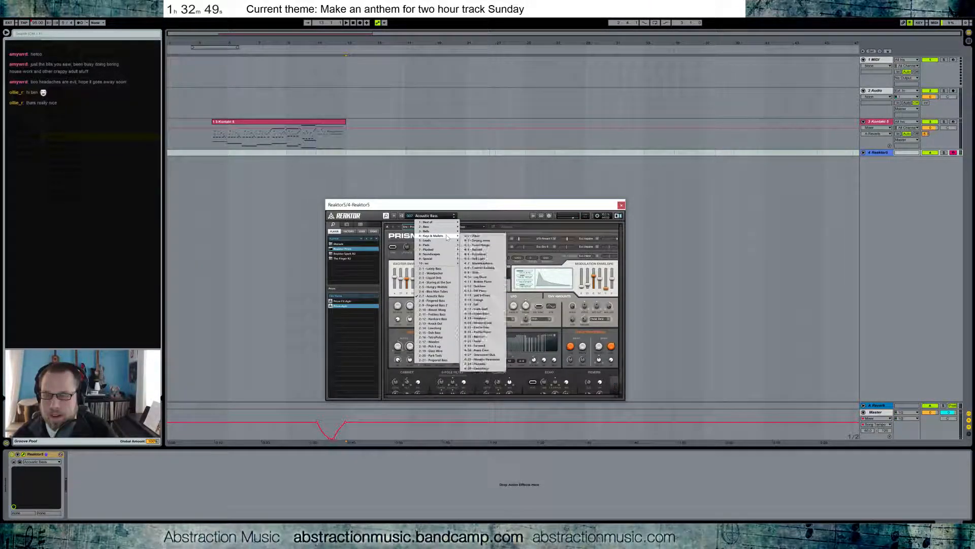
pyautogui.click(480, 241)
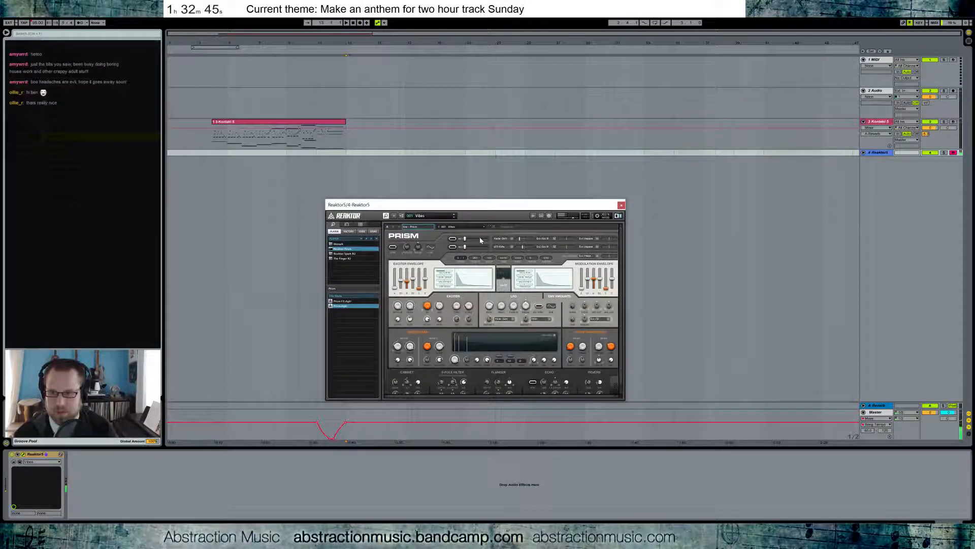
pyautogui.click(423, 217)
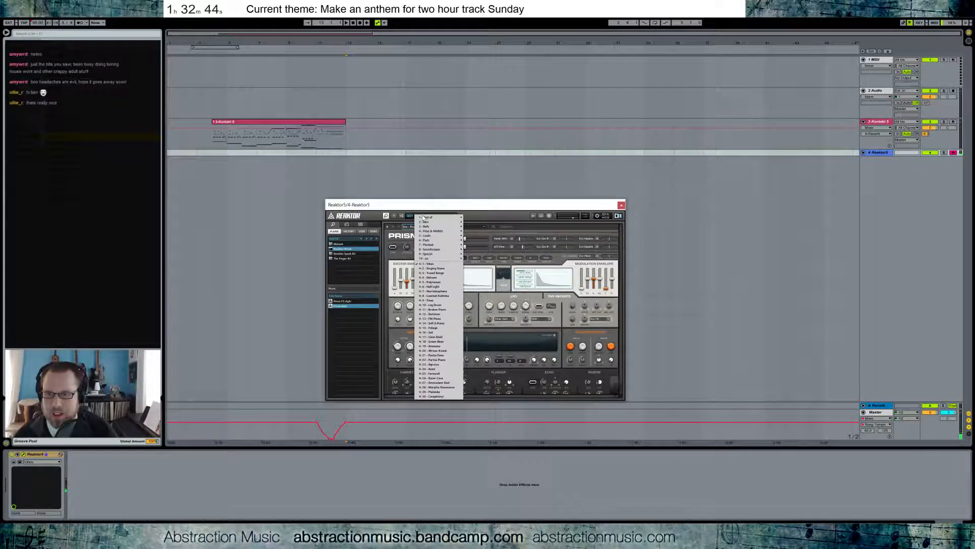
pyautogui.click(448, 269)
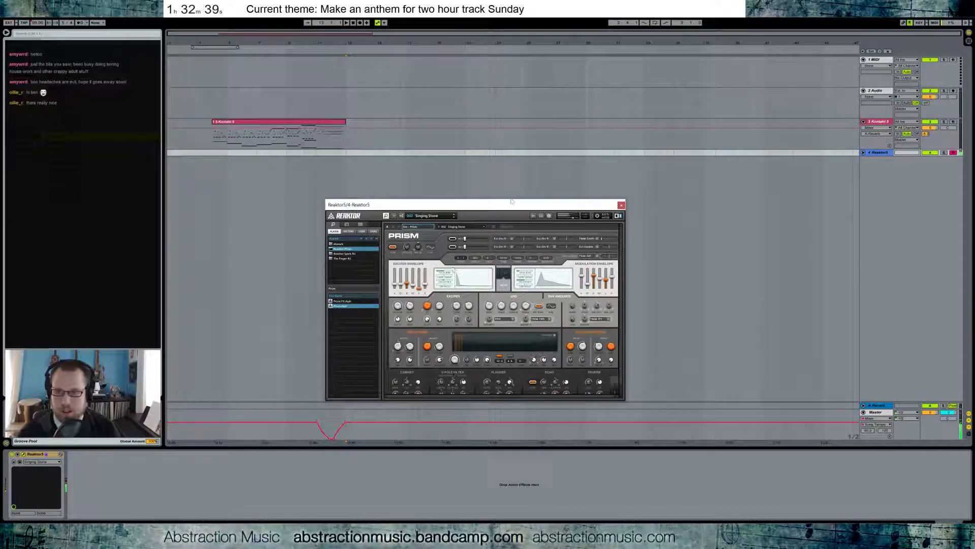
pyautogui.click(621, 205)
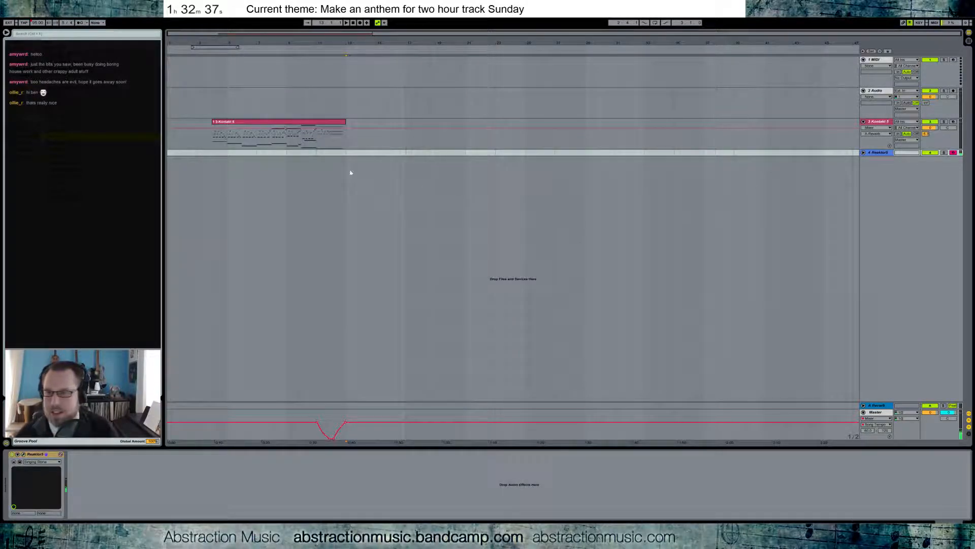
# Replace Reaktor on track 4 with Kontakt 5, load Blue Ballad from Scarbee Vintage Keys, and close its window.
pyautogui.moveTo(98, 110); pyautogui.dragTo(33, 472)
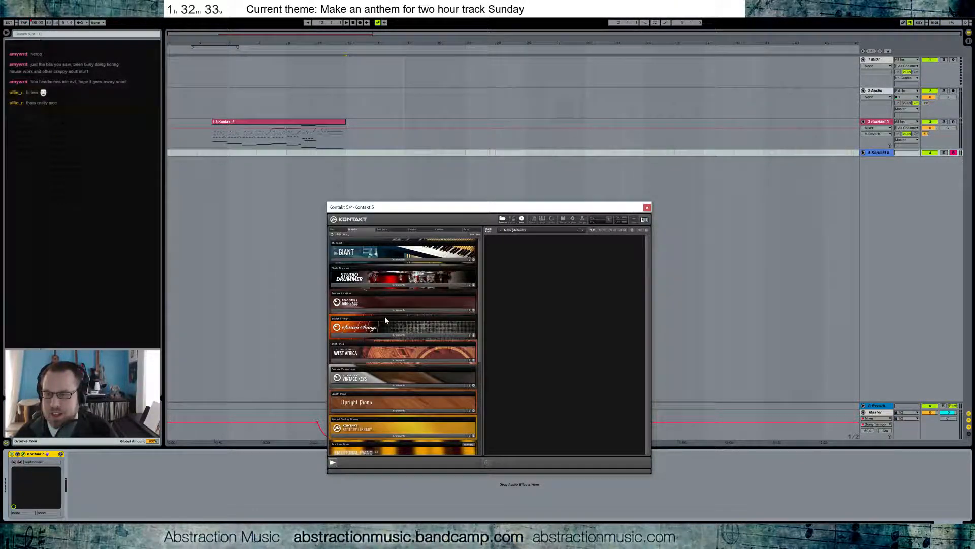
pyautogui.click(385, 386)
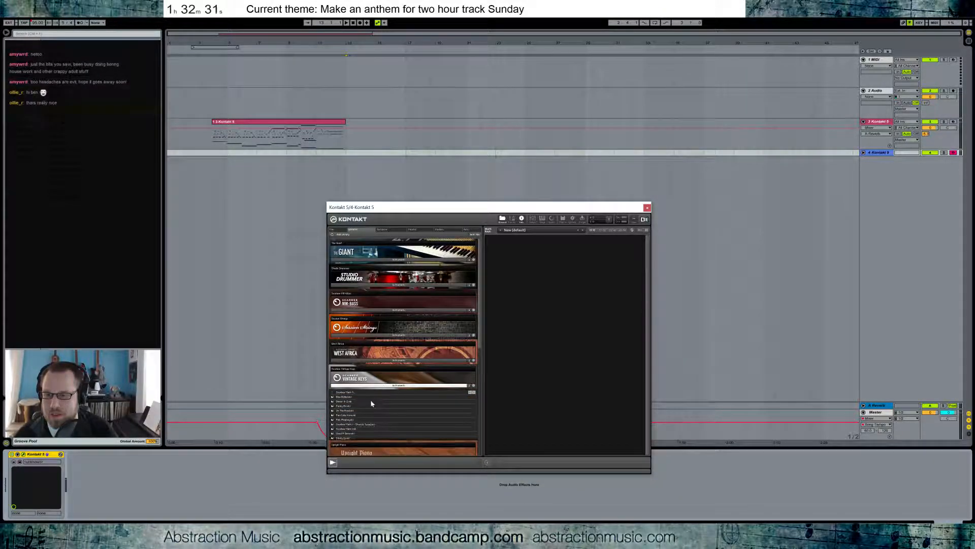
pyautogui.doubleClick(370, 395)
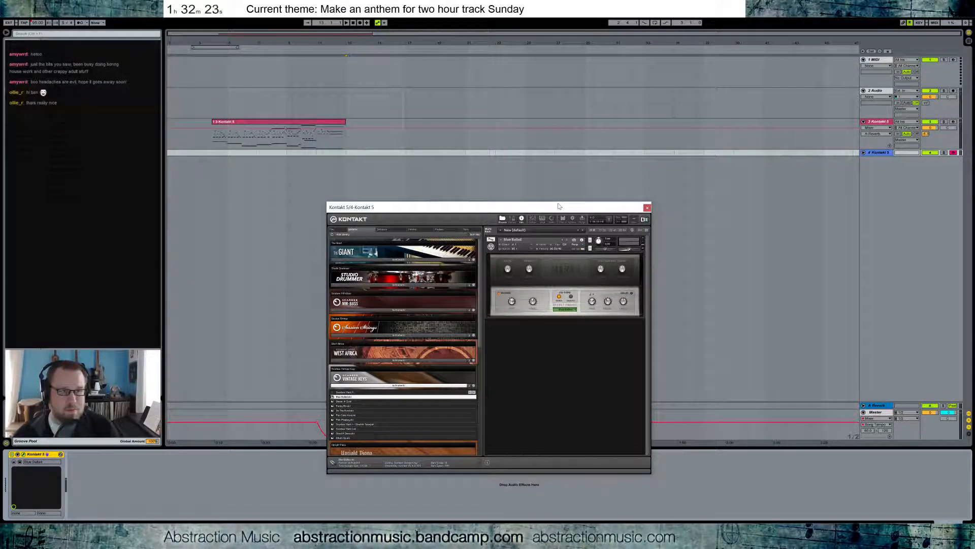
pyautogui.moveTo(562, 206); pyautogui.dragTo(583, 207)
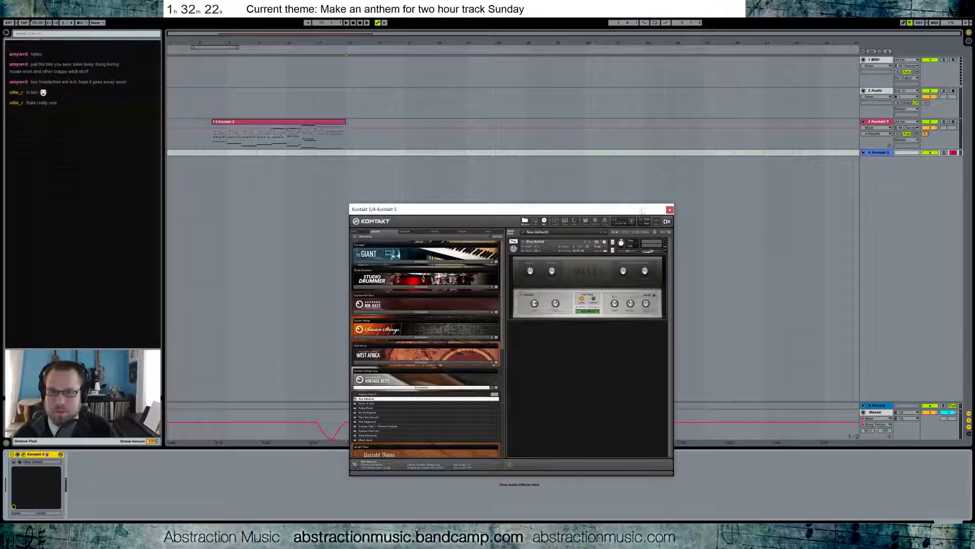
pyautogui.click(669, 208)
# Play the piano intro from its start, and insert a 7/8 time signature change at the end of its clip.
pyautogui.click(215, 143)
pyautogui.press('space')
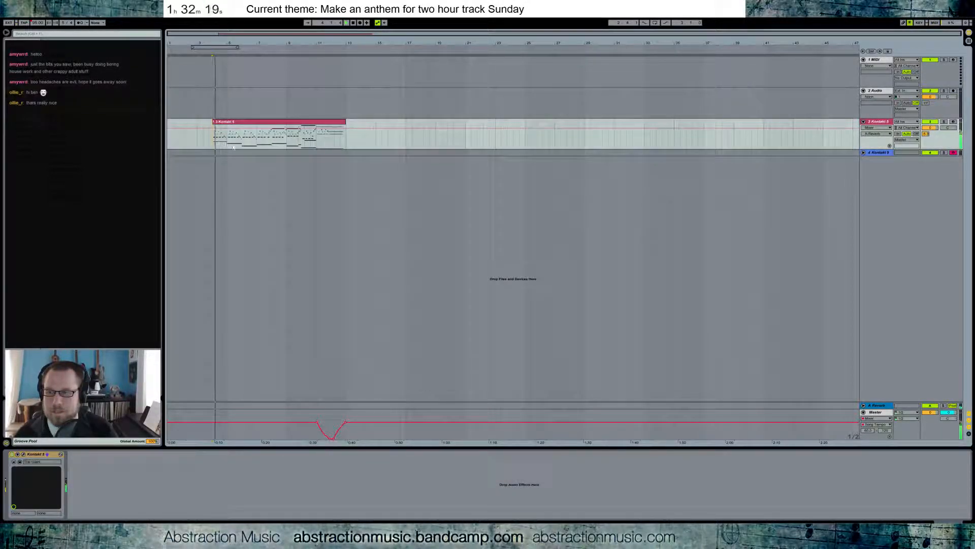
pyautogui.click(347, 153)
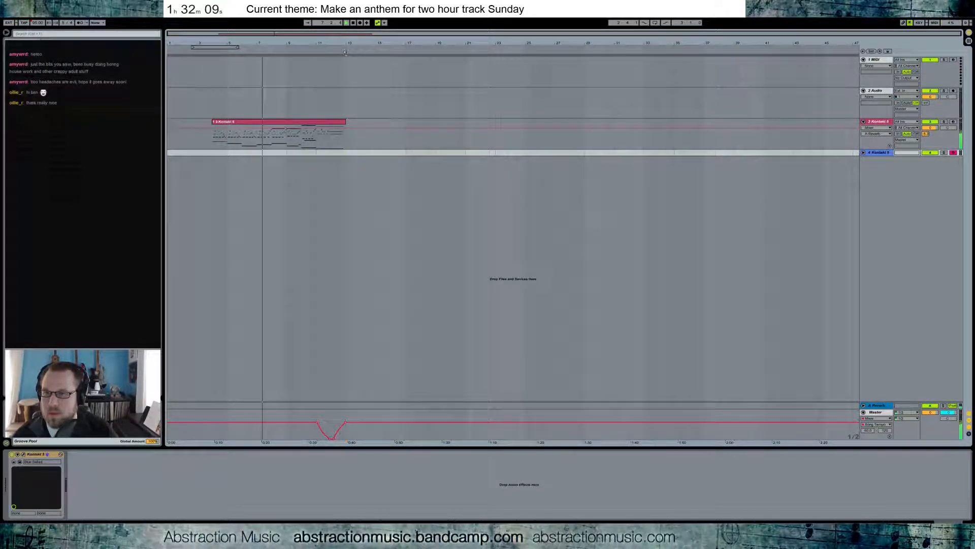
pyautogui.rightClick(345, 52)
pyautogui.click(358, 57)
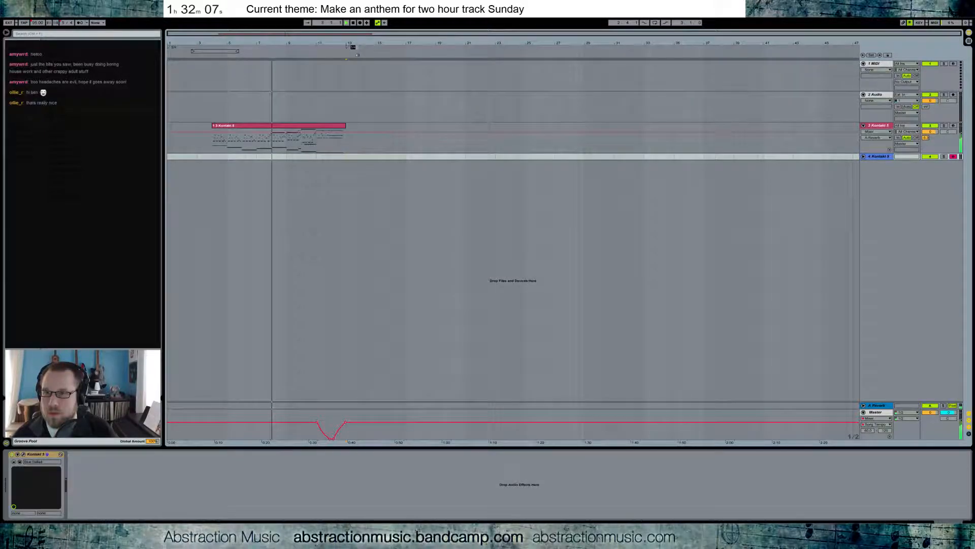
pyautogui.write('7/8')
pyautogui.press('Return')
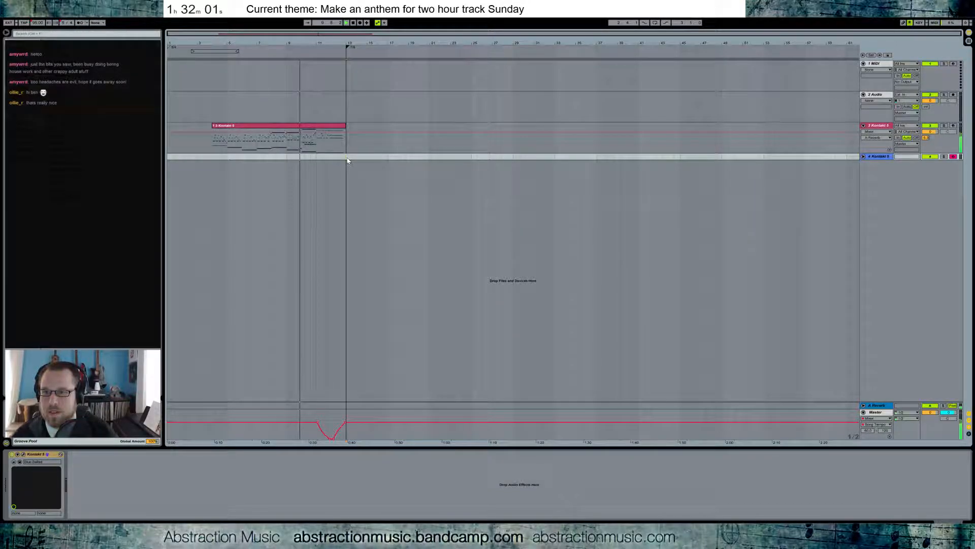
# Play the end of the piano intro, insert a two-bar MIDI clip after it on track 4, and open the clip.
pyautogui.moveTo(340, 34); pyautogui.dragTo(365, 41)
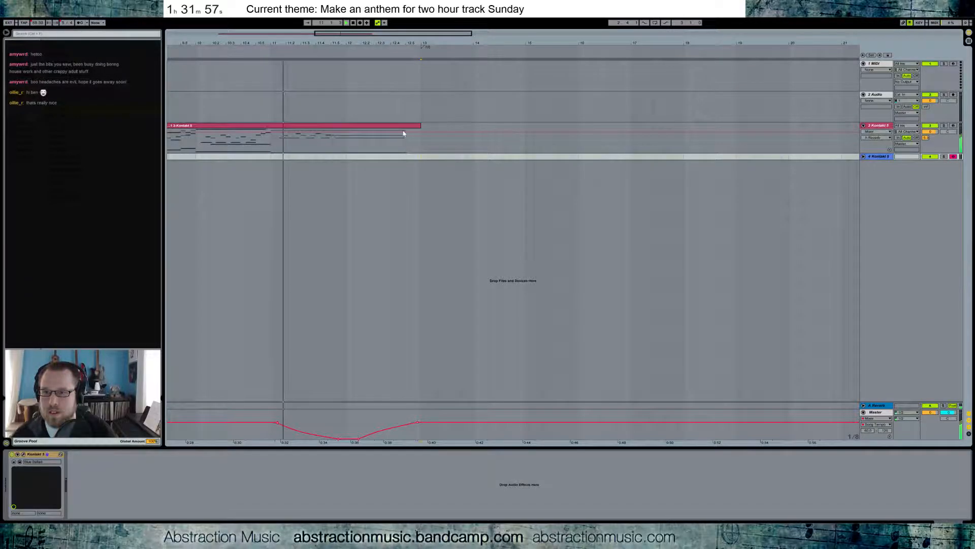
pyautogui.moveTo(421, 158); pyautogui.dragTo(526, 162)
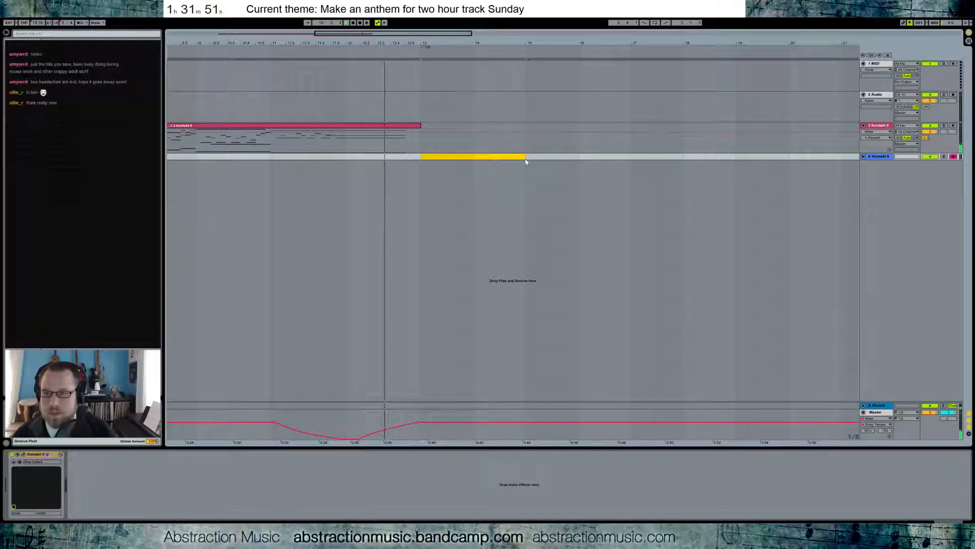
pyautogui.press('space')
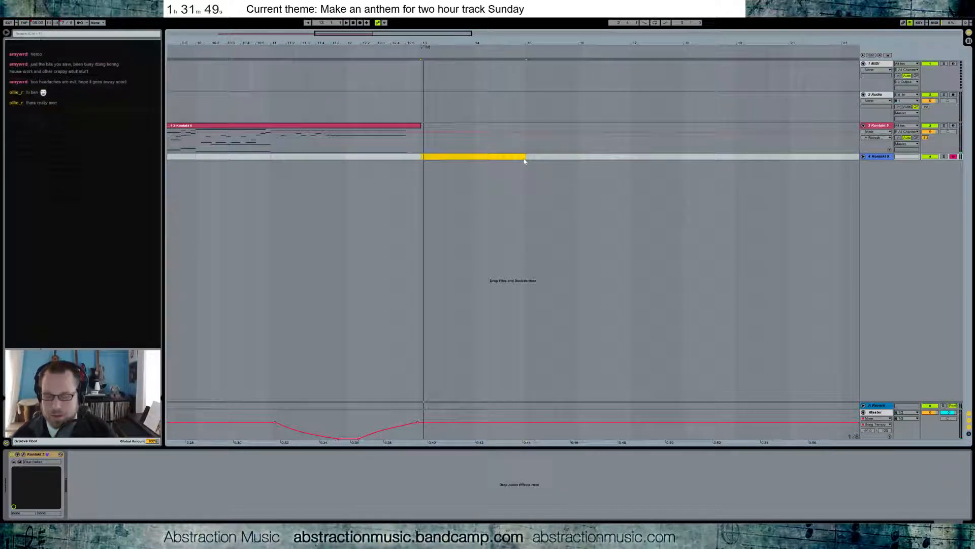
pyautogui.hotkey('ctrl', 'shift', 'm')
pyautogui.doubleClick(462, 157)
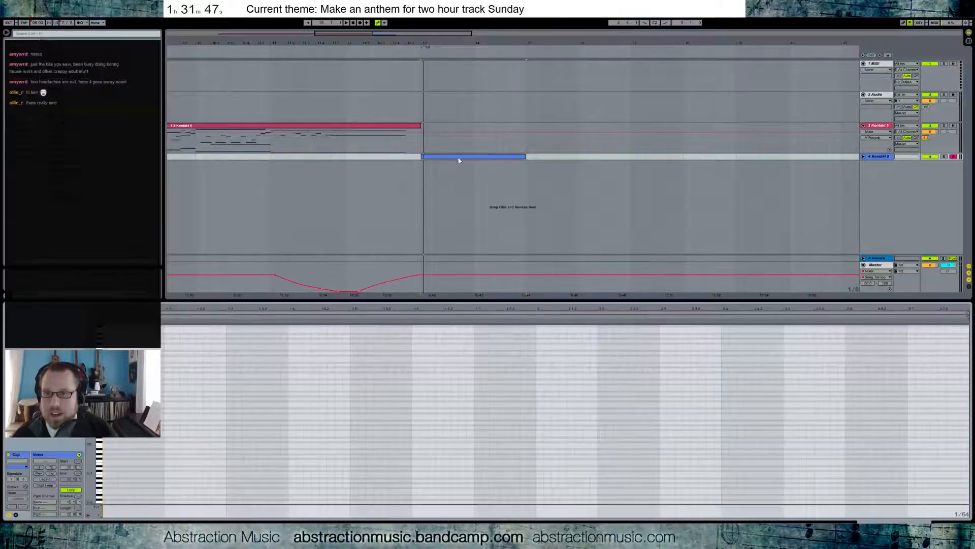
# Draw a long opening note in the new clip and a shorter, higher second note, auditioning the first.
pyautogui.moveTo(90, 445); pyautogui.dragTo(114, 444)
pyautogui.doubleClick(105, 387)
pyautogui.moveTo(110, 387); pyautogui.dragTo(165, 388)
pyautogui.press('space')
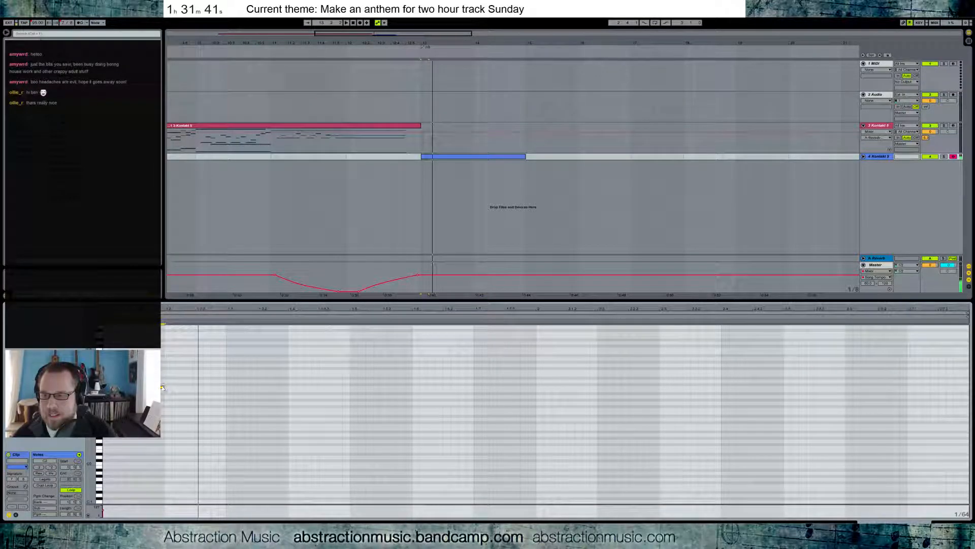
pyautogui.doubleClick(211, 362)
pyautogui.press('Down')
pyautogui.press('Down')
pyautogui.press('Down')
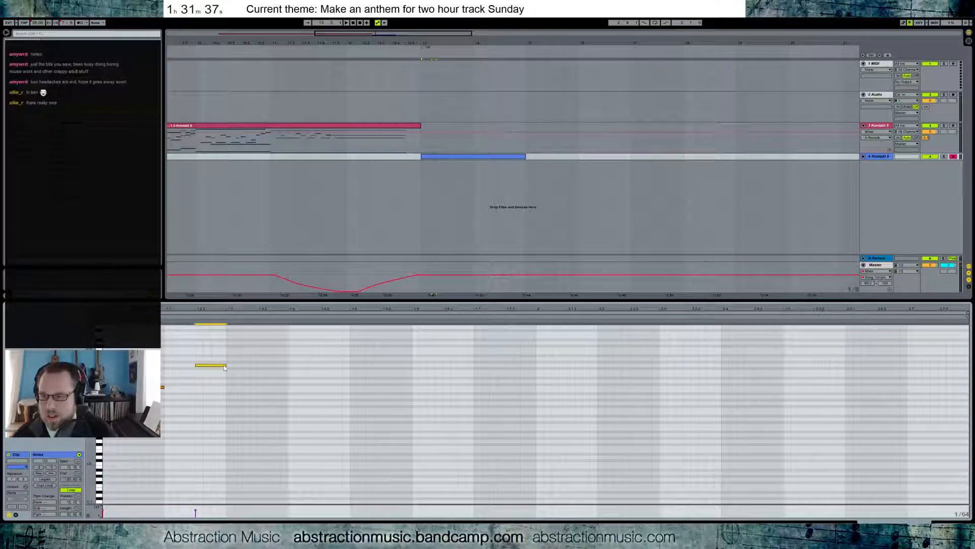
# Add a longer higher third note and a lower fourth note, and play back the four-note phrase.
pyautogui.doubleClick(230, 365)
pyautogui.moveTo(234, 365); pyautogui.dragTo(345, 382)
pyautogui.doubleClick(289, 380)
pyautogui.press('space')
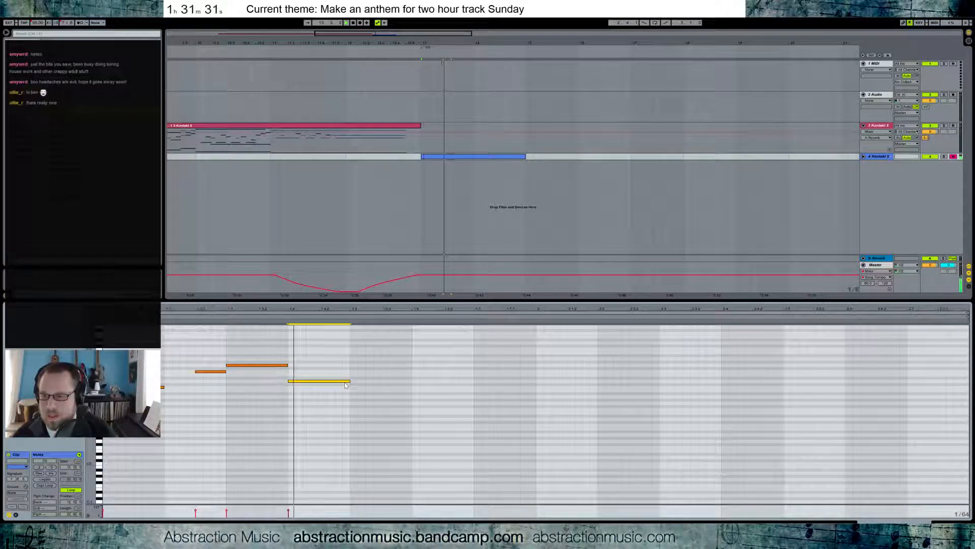
pyautogui.scroll(3, 346, 386)
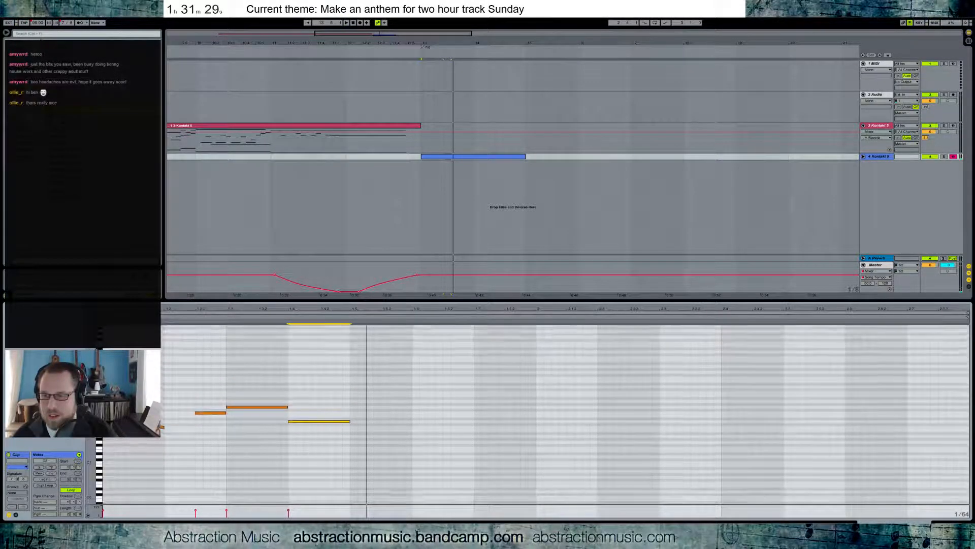
pyautogui.moveTo(90, 410); pyautogui.dragTo(117, 410)
pyautogui.press('space')
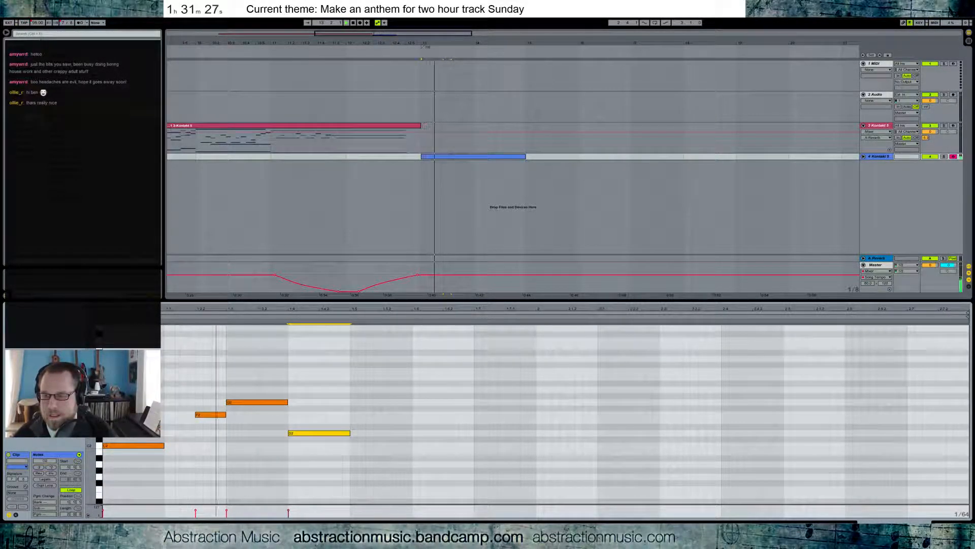
pyautogui.press('space')
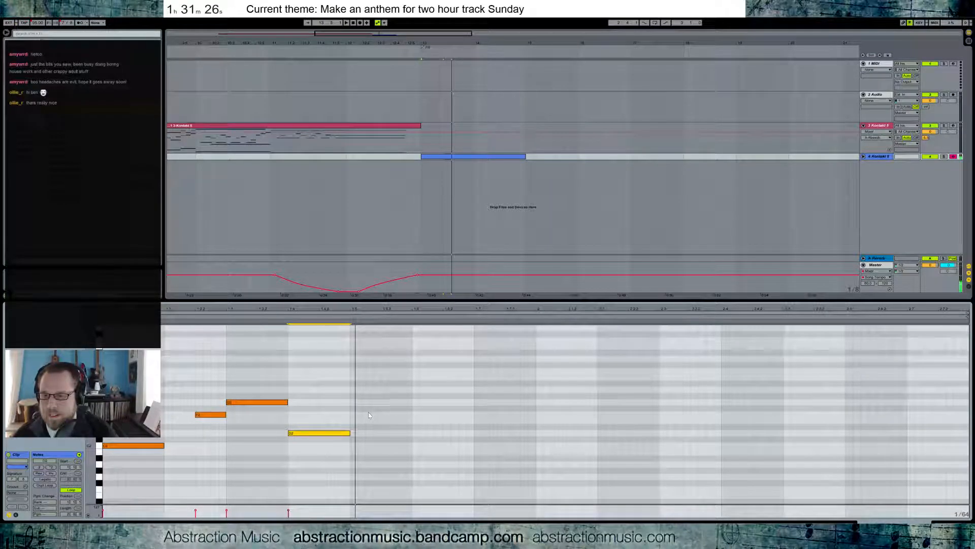
# Continue the phrase with three short high notes and a longer, lower closing note, and play back the clip.
pyautogui.doubleClick(384, 390)
pyautogui.doubleClick(416, 377)
pyautogui.moveTo(434, 380); pyautogui.dragTo(536, 414)
pyautogui.doubleClick(447, 389)
pyautogui.doubleClick(478, 414)
pyautogui.press('space')
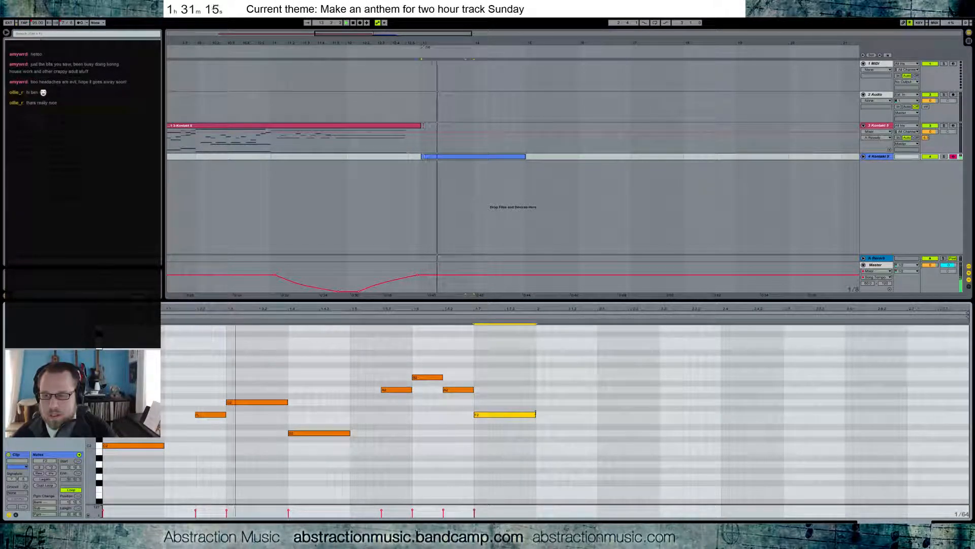
pyautogui.press('space')
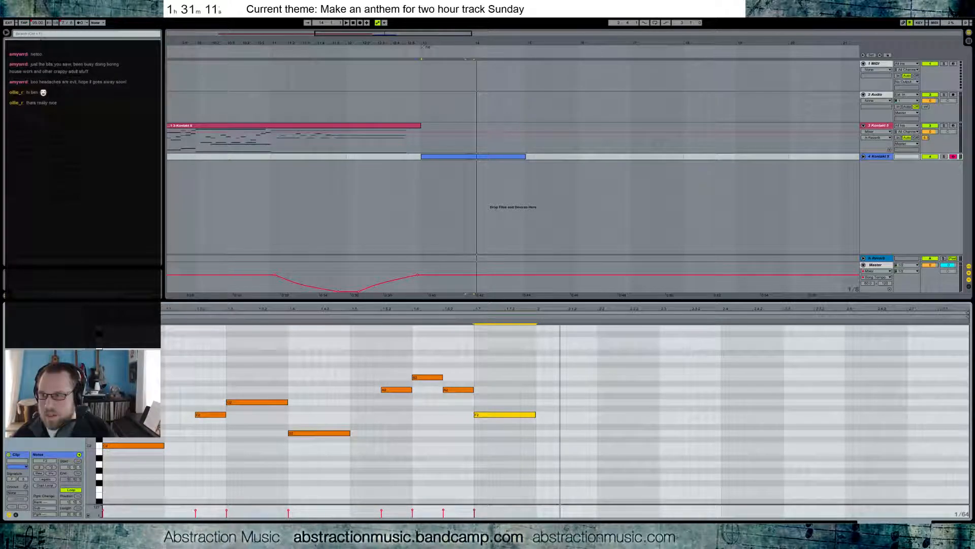
# Delete all time signature changes and remove the drawn clip from track 4.
pyautogui.hotkey('shift', 'Tab')
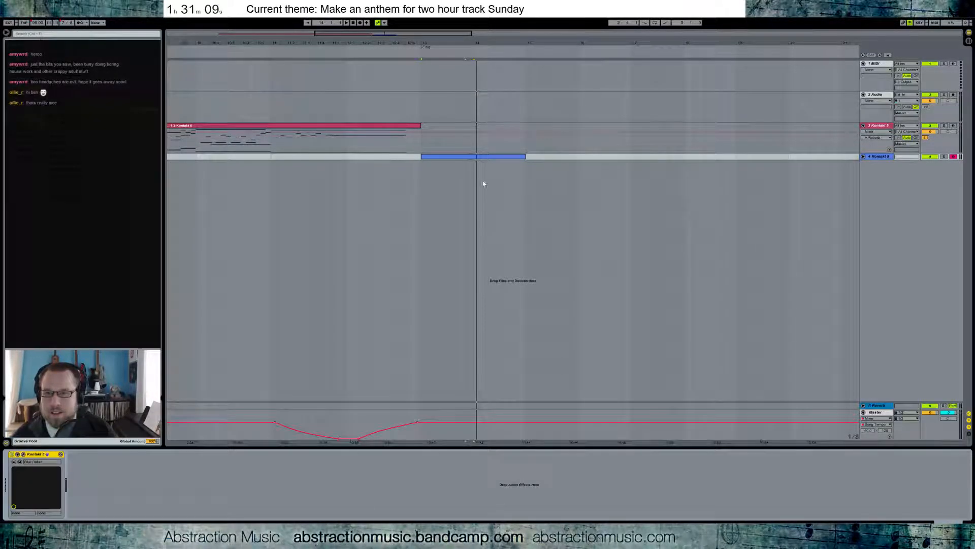
pyautogui.click(499, 157)
pyautogui.rightClick(424, 47)
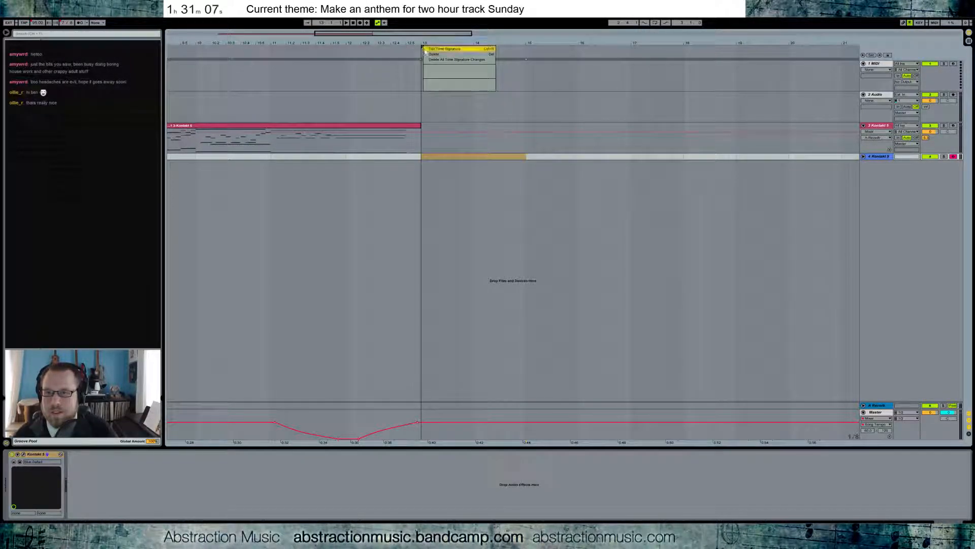
pyautogui.click(432, 60)
pyautogui.click(421, 154)
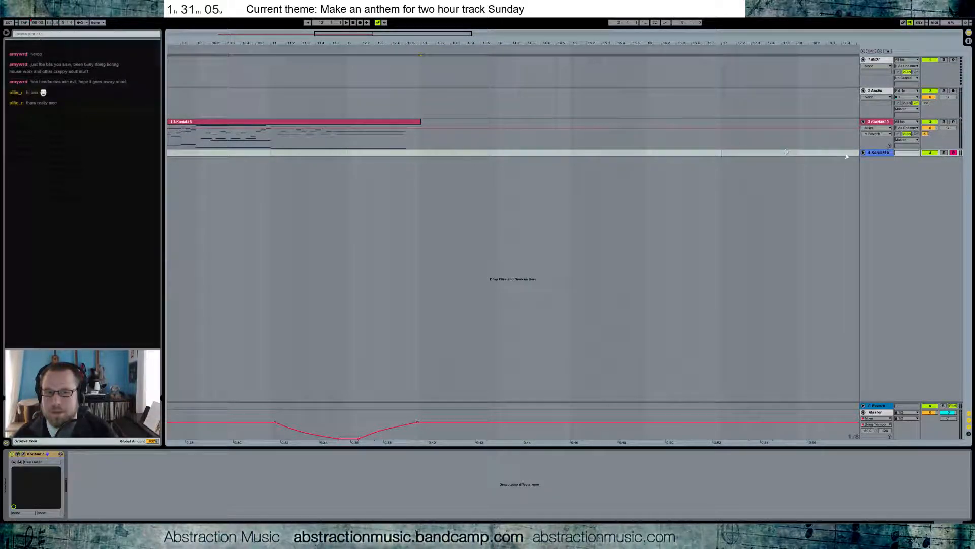
# Unfold track 4 and record an electric piano part onto it from the end of the piano intro.
pyautogui.click(878, 154)
pyautogui.click(425, 155)
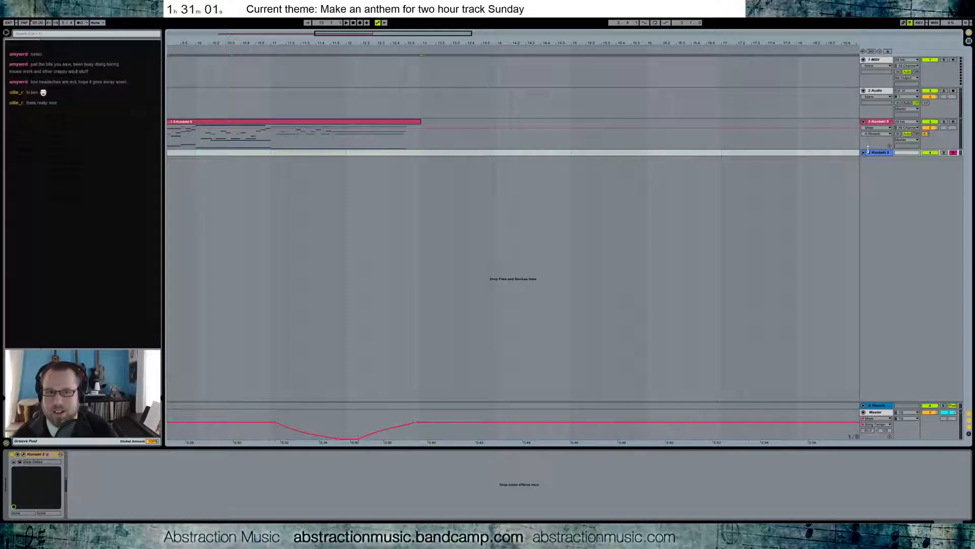
pyautogui.click(863, 153)
pyautogui.moveTo(344, 34); pyautogui.dragTo(284, 35)
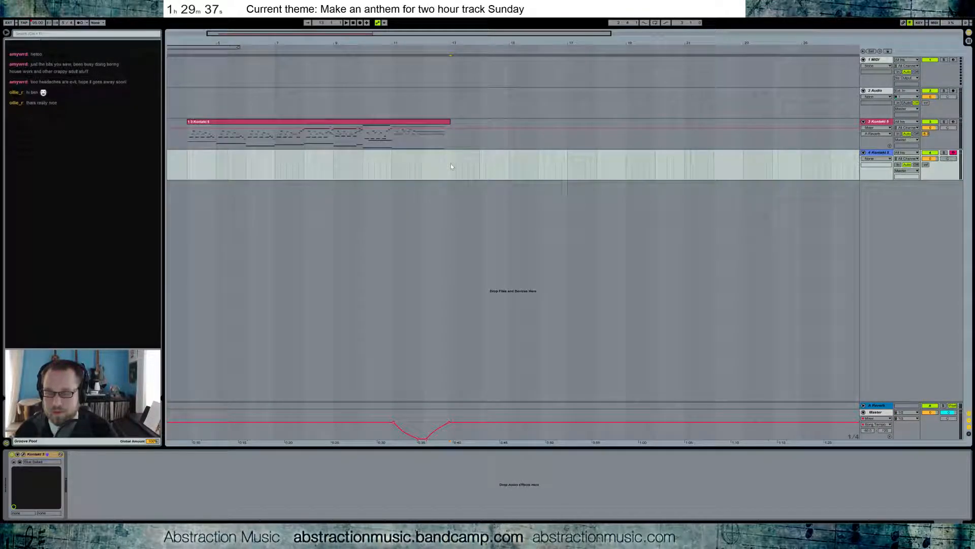
pyautogui.press('F9')
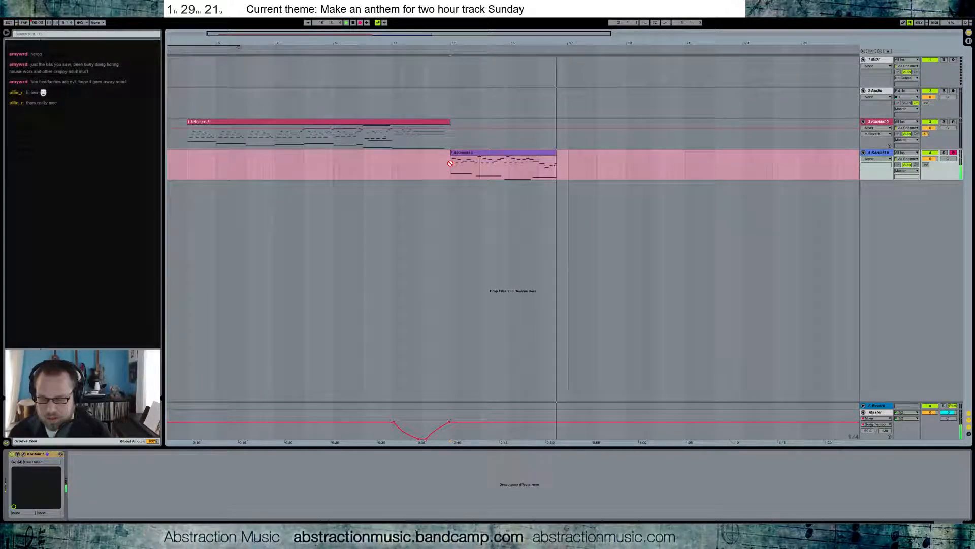
pyautogui.press('space')
# Insert a 4/4 time signature change at the start of the recorded clip.
pyautogui.click(469, 152)
pyautogui.rightClick(451, 50)
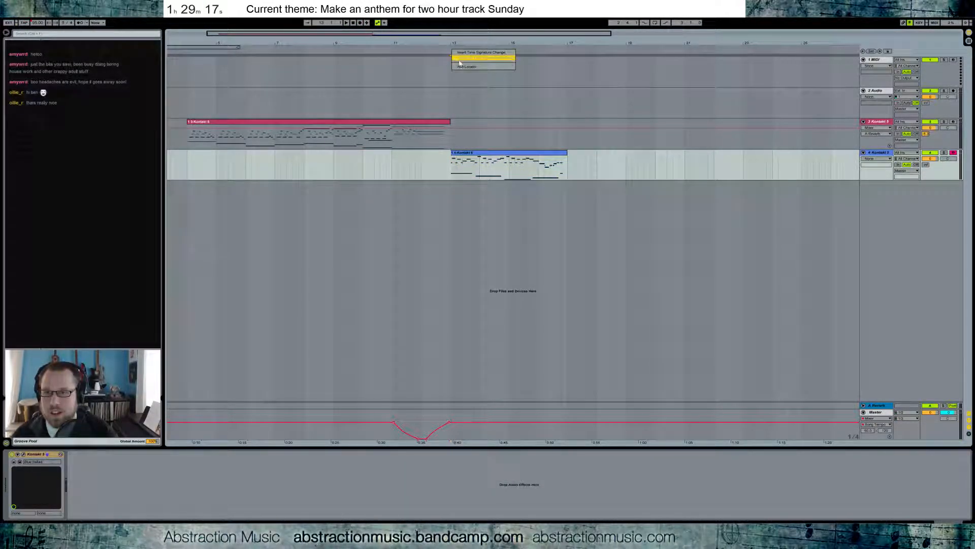
pyautogui.click(461, 53)
pyautogui.write('4/4')
pyautogui.press('Return')
# Open the recorded electric piano clip and set its signature numerator to 4.
pyautogui.click(477, 158)
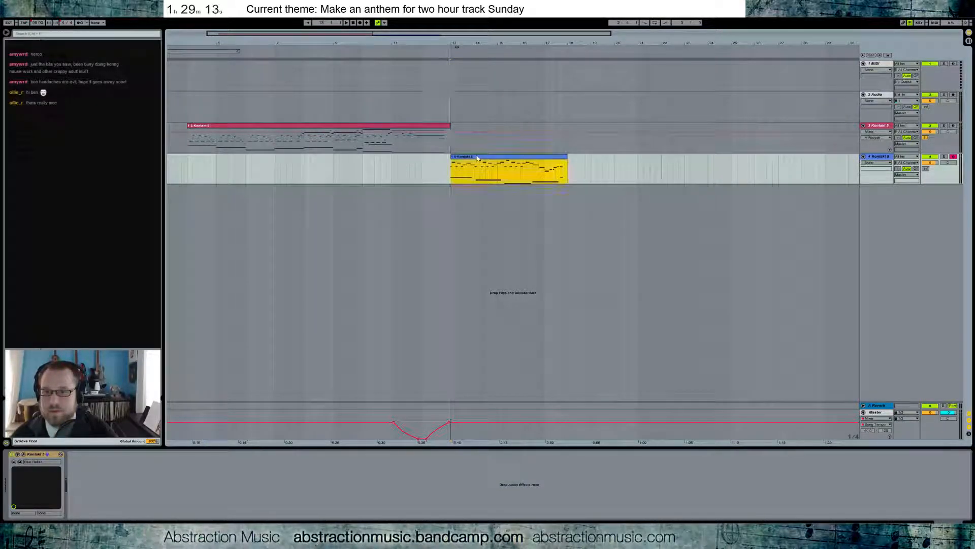
pyautogui.doubleClick(477, 158)
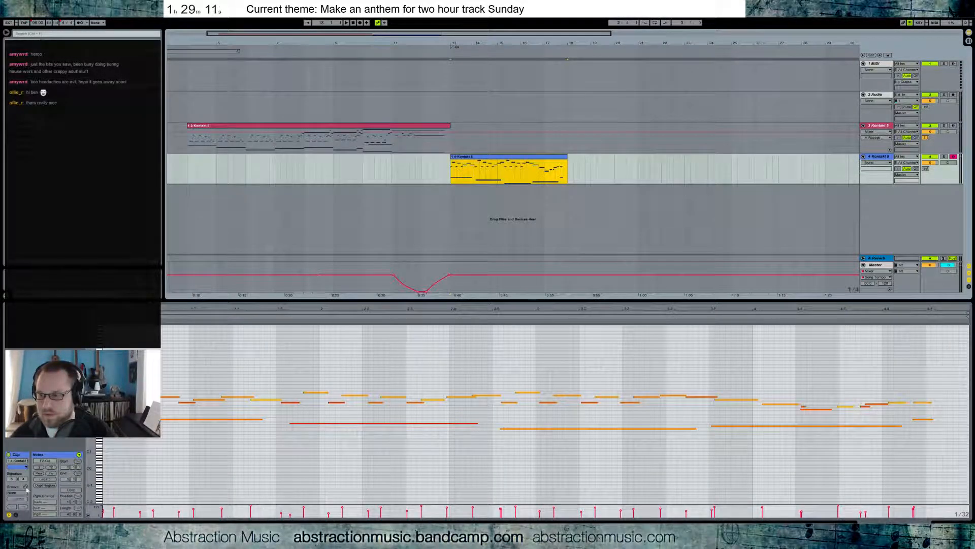
pyautogui.write('4')
pyautogui.press('Return')
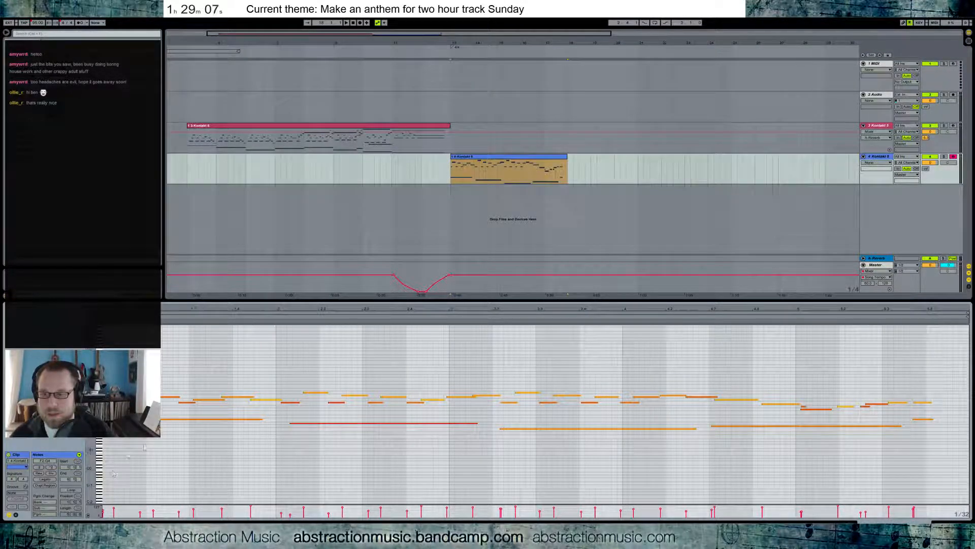
# Nudge all recorded notes from the second bass note's phrase onward slightly earlier.
pyautogui.moveTo(295, 373); pyautogui.dragTo(924, 459)
pyautogui.press('Left')
pyautogui.press('Left')
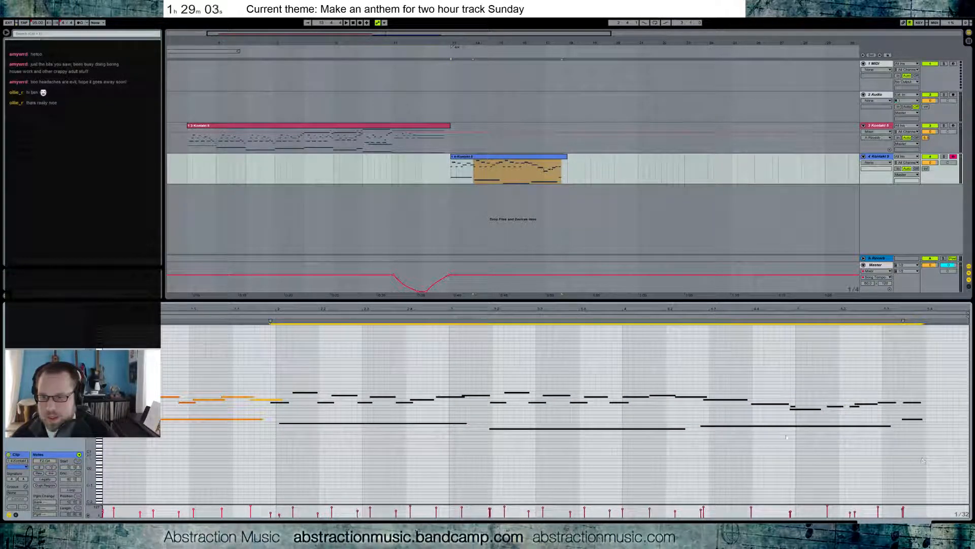
pyautogui.click(496, 382)
pyautogui.moveTo(490, 377); pyautogui.dragTo(946, 471)
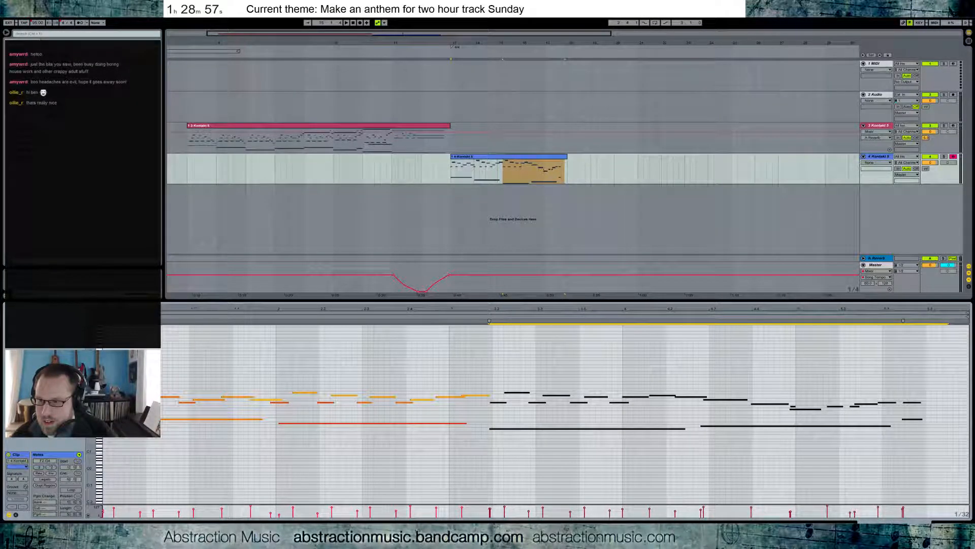
pyautogui.moveTo(104, 379); pyautogui.dragTo(278, 412)
pyautogui.click(266, 371)
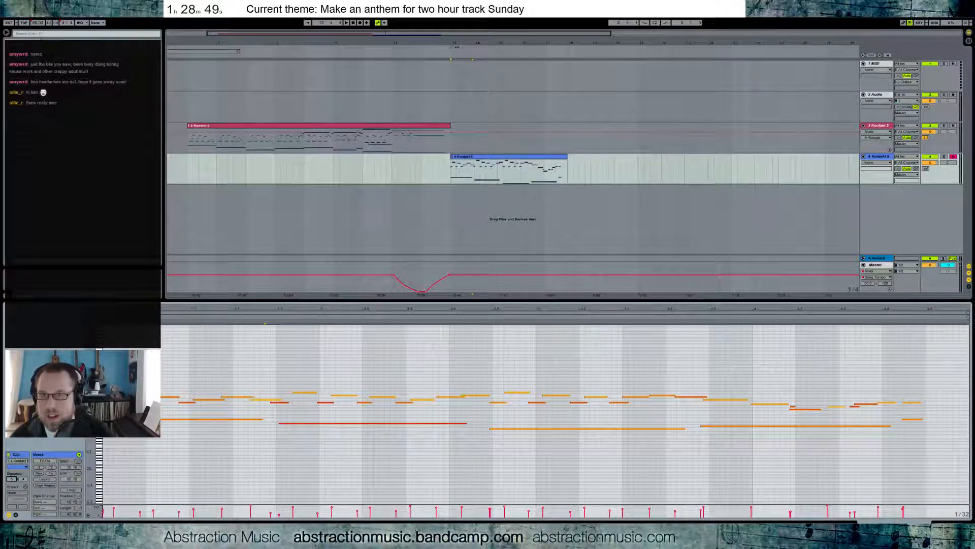
# Delete the 4/4 time signature change at the end of the piano intro.
pyautogui.rightClick(453, 48)
pyautogui.click(455, 53)
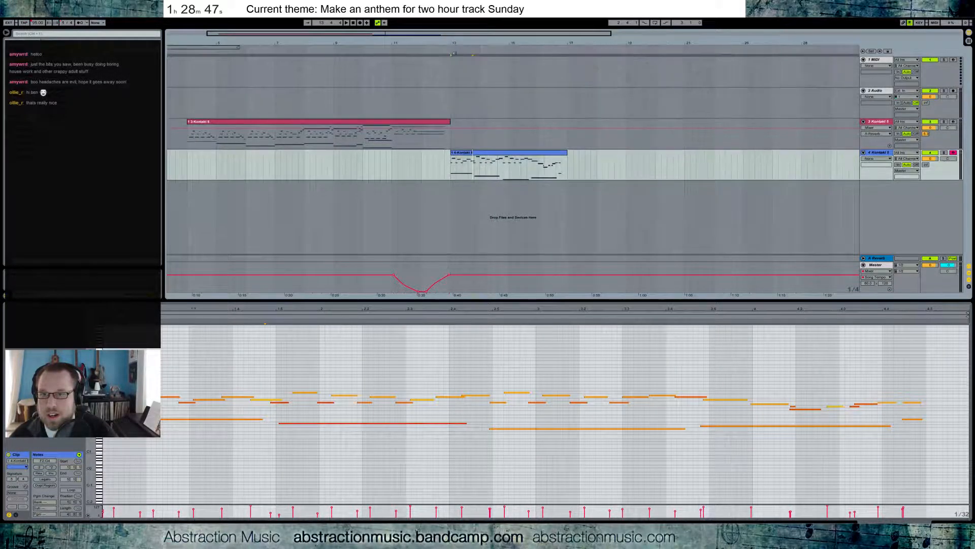
pyautogui.click(346, 340)
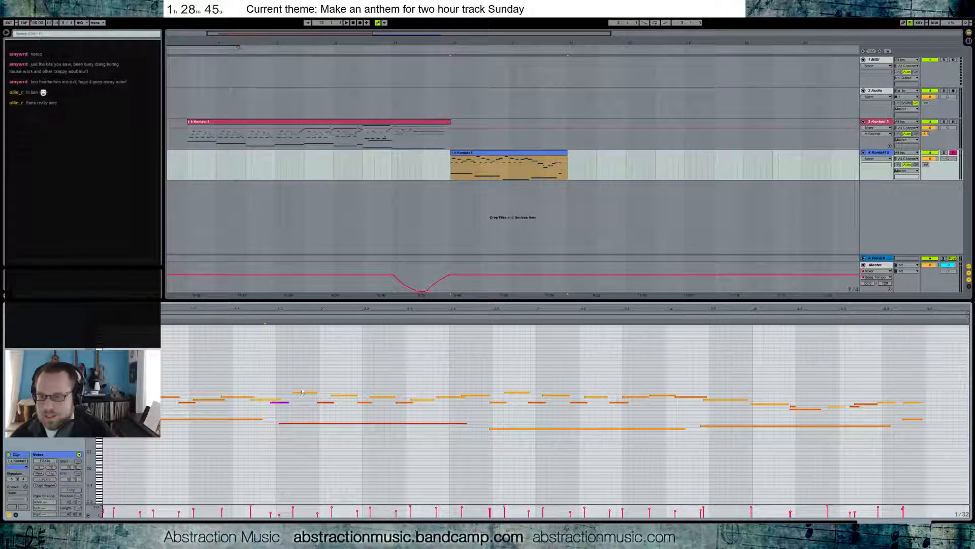
pyautogui.click(287, 381)
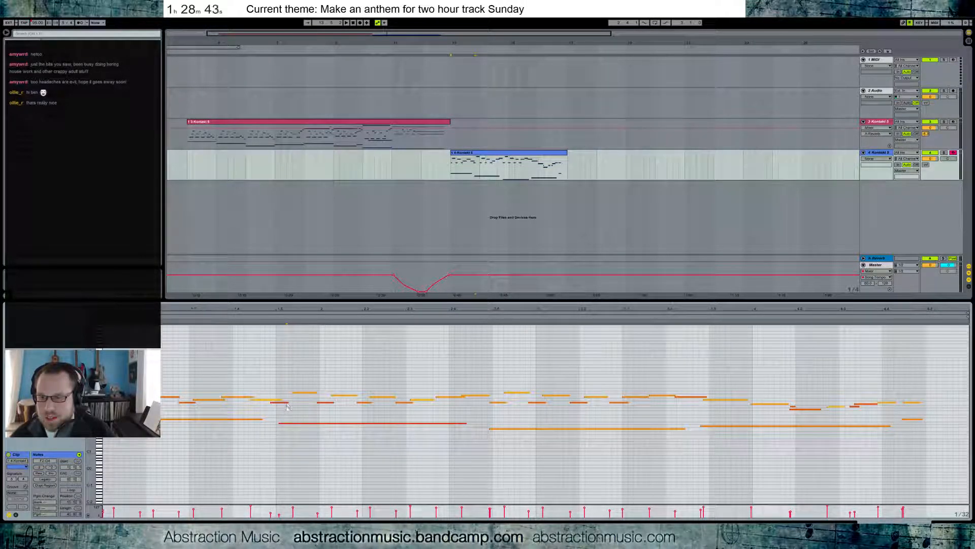
# Nudge the upper notes between the clip's second and fourth beats later to tighten their timing.
pyautogui.press('+')
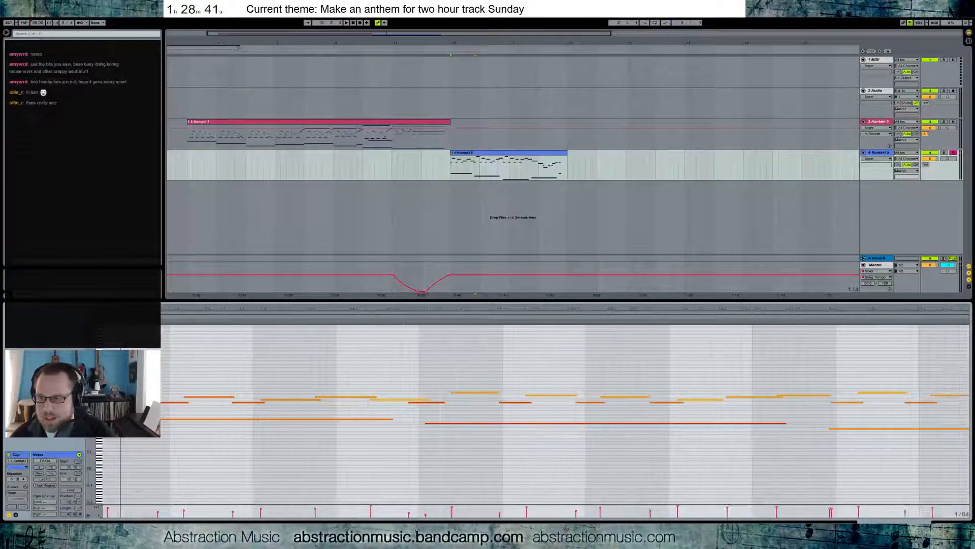
pyautogui.moveTo(151, 381); pyautogui.dragTo(130, 381)
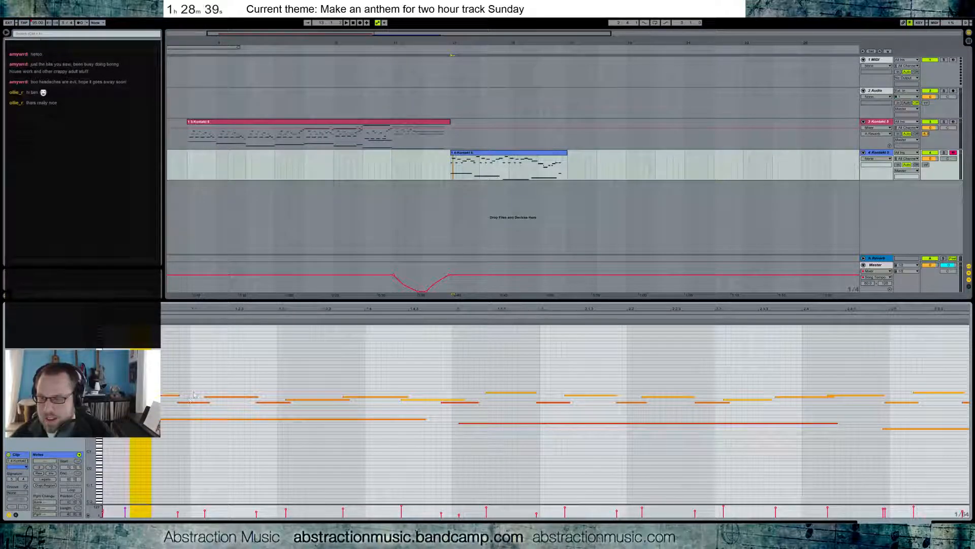
pyautogui.click(130, 412)
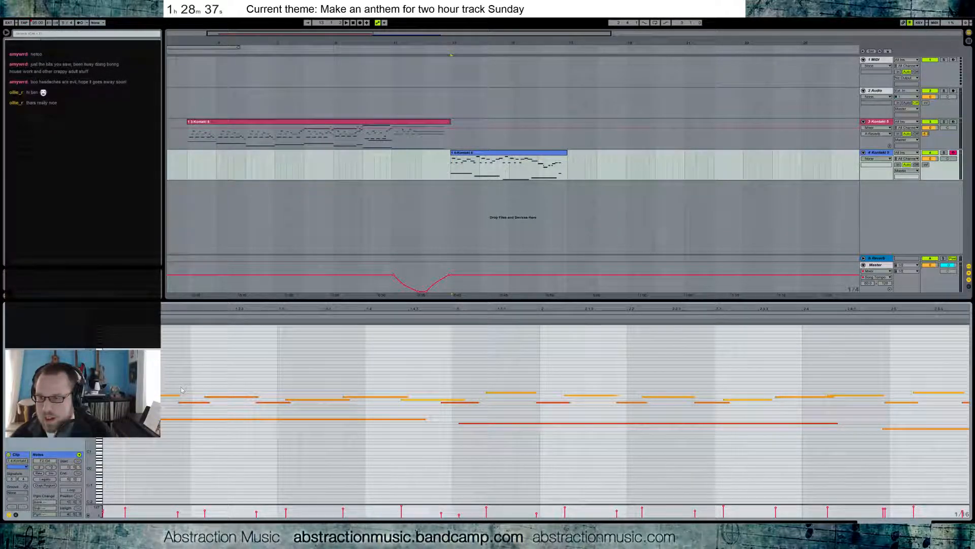
pyautogui.moveTo(205, 395); pyautogui.dragTo(232, 407)
pyautogui.press('Right')
pyautogui.moveTo(279, 385); pyautogui.dragTo(426, 408)
pyautogui.press('Right')
pyautogui.press('Right')
# Fine-tune the timing of the notes around the first bar's fifth beat, moving the low note later onto it.
pyautogui.click(435, 399)
pyautogui.press('Left')
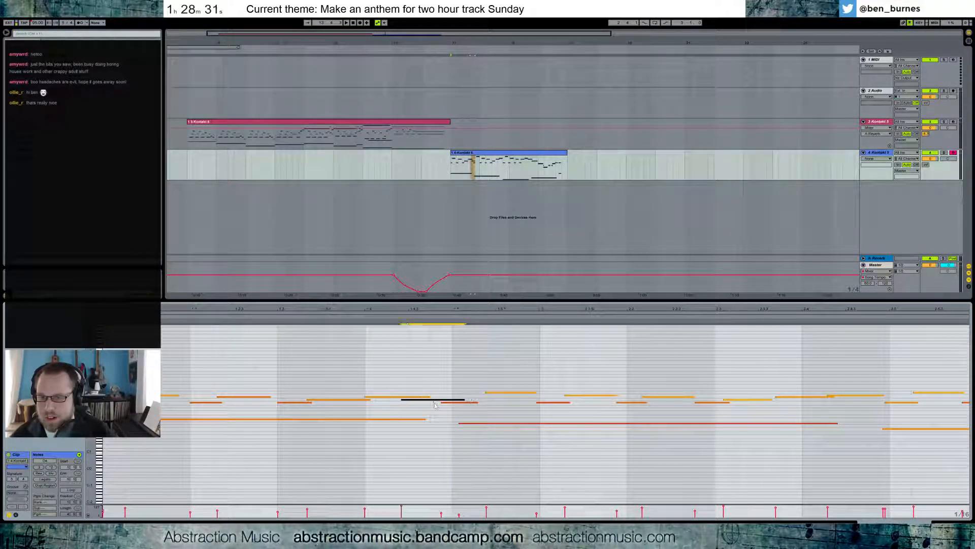
pyautogui.moveTo(431, 404); pyautogui.dragTo(452, 407)
pyautogui.press('Right')
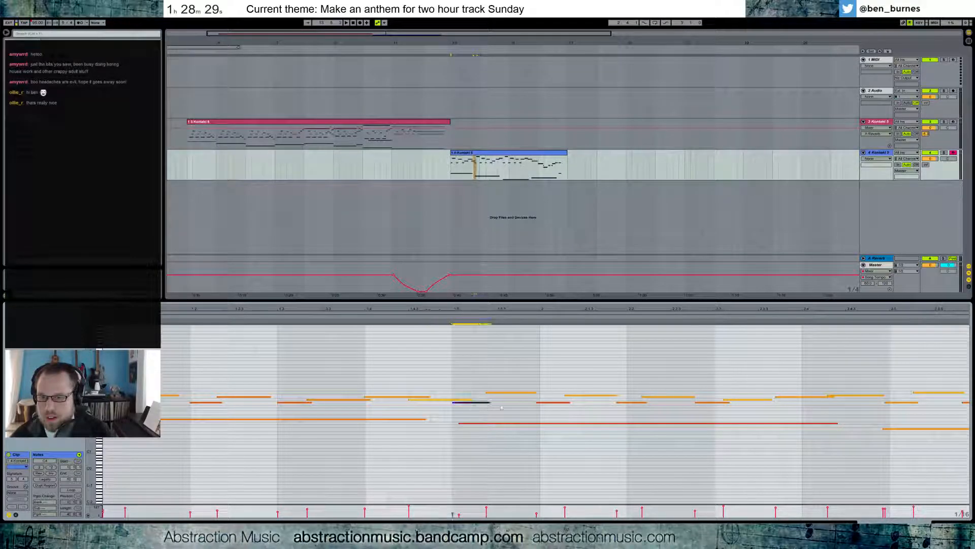
pyautogui.click(501, 391)
pyautogui.press('Right')
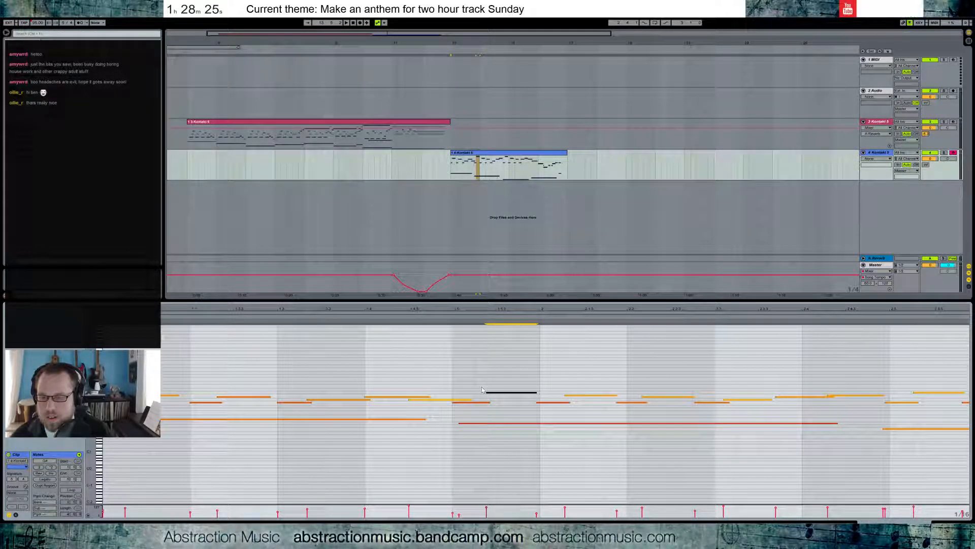
# Select every note from the first bar's fifth beat to the clip's end and nudge them slightly later.
pyautogui.moveTo(483, 374); pyautogui.dragTo(833, 460)
pyautogui.moveTo(676, 310); pyautogui.dragTo(676, 276)
pyautogui.moveTo(311, 376); pyautogui.dragTo(967, 458)
pyautogui.moveTo(946, 309); pyautogui.dragTo(852, 309)
pyautogui.moveTo(935, 381); pyautogui.dragTo(292, 459)
pyautogui.hotkey('ctrl', 'Right')
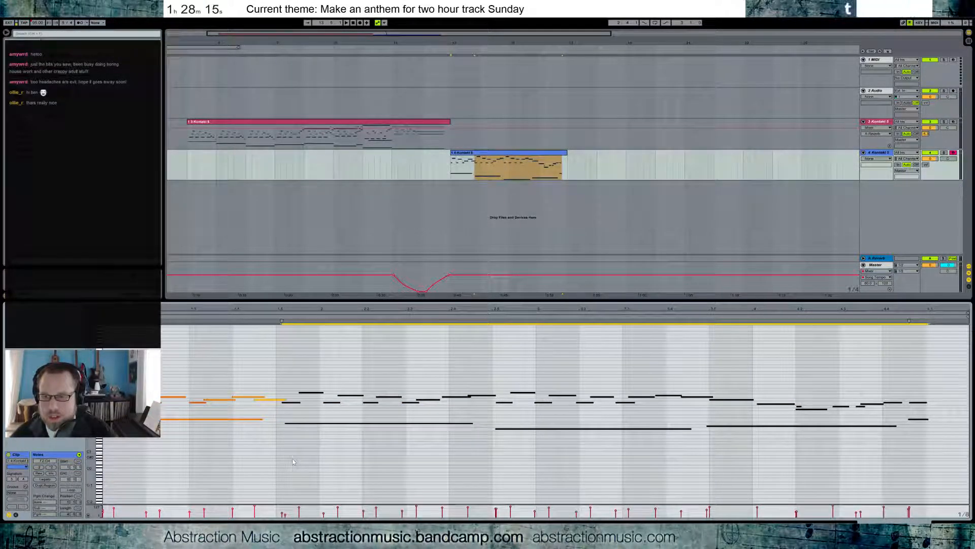
# Shift the selected notes later so they start on the second bar, and quantize the leftover upper note onto the first bar's fifth beat.
pyautogui.hotkey('ctrl', 'Right')
pyautogui.hotkey('ctrl', 'Right')
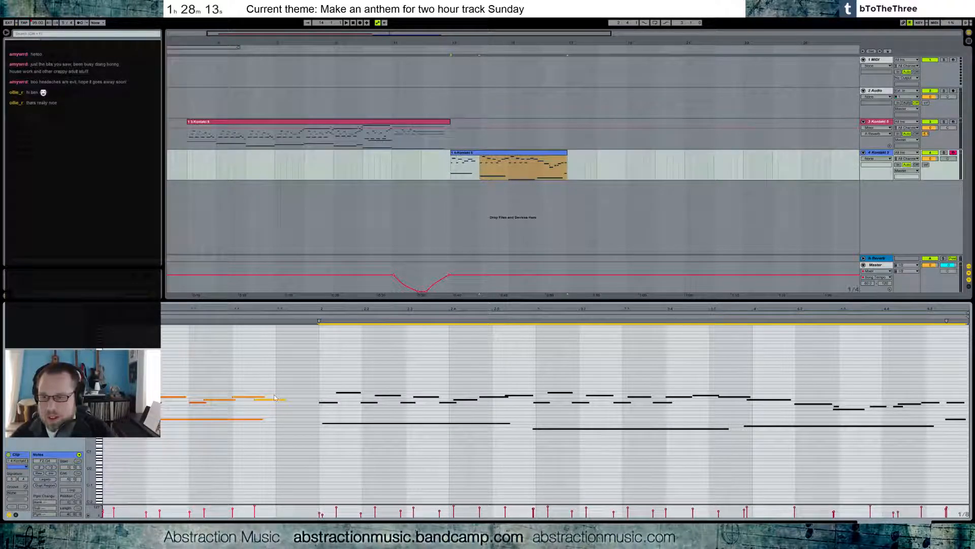
pyautogui.click(276, 402)
pyautogui.press('Right')
pyautogui.hotkey('ctrl', 'u')
pyautogui.click(269, 424)
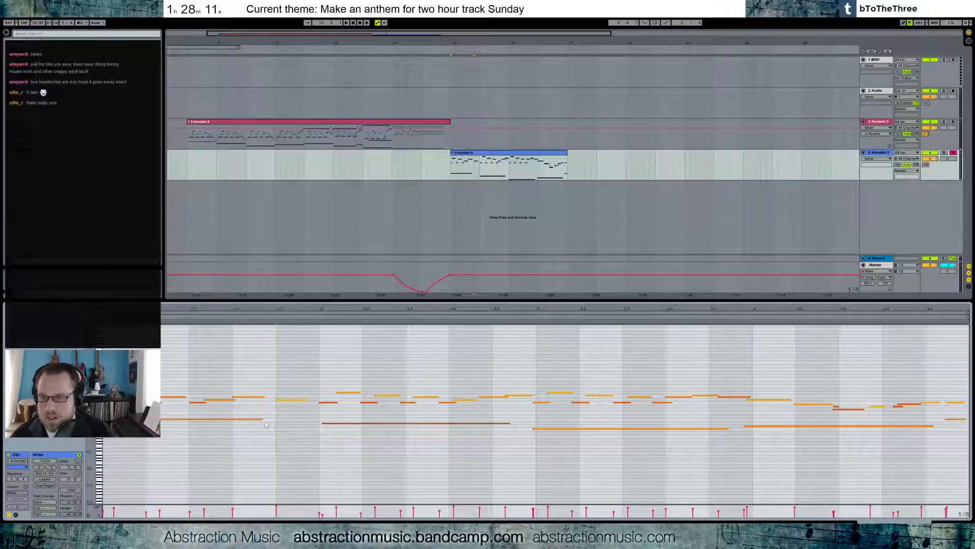
# Extend the first bar's low note almost to the bar's end and align the second bar's low note with its bar line.
pyautogui.moveTo(263, 419); pyautogui.dragTo(309, 421)
pyautogui.press('space')
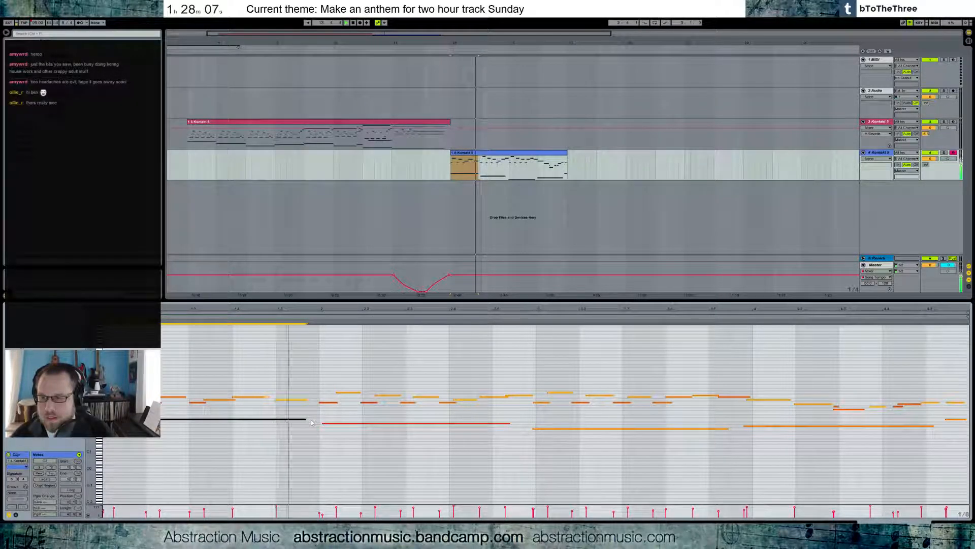
pyautogui.click(321, 423)
pyautogui.press('space')
pyautogui.press('space')
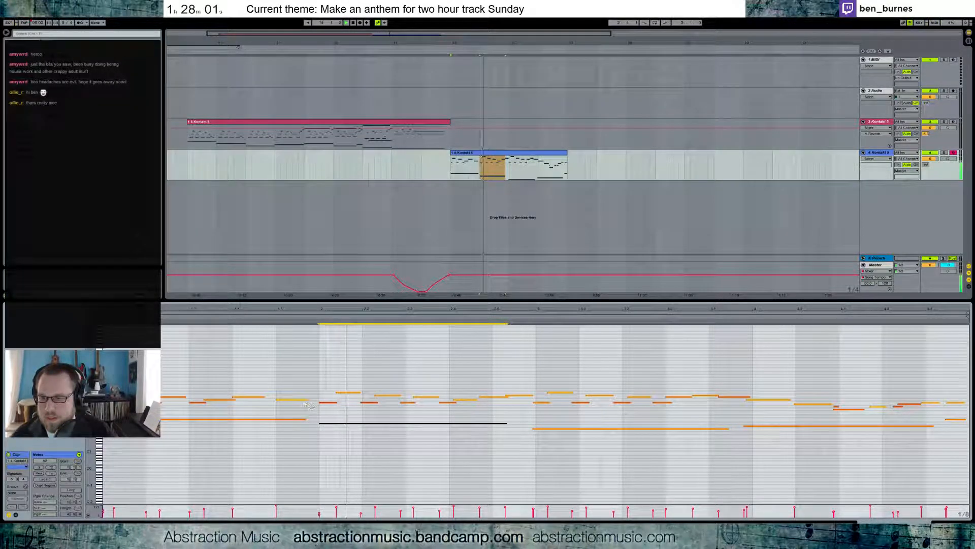
# Lower the velocity of the note on the first bar's fifth beat and play the passage.
pyautogui.click(276, 507)
pyautogui.moveTo(276, 506); pyautogui.dragTo(276, 509)
pyautogui.press('space')
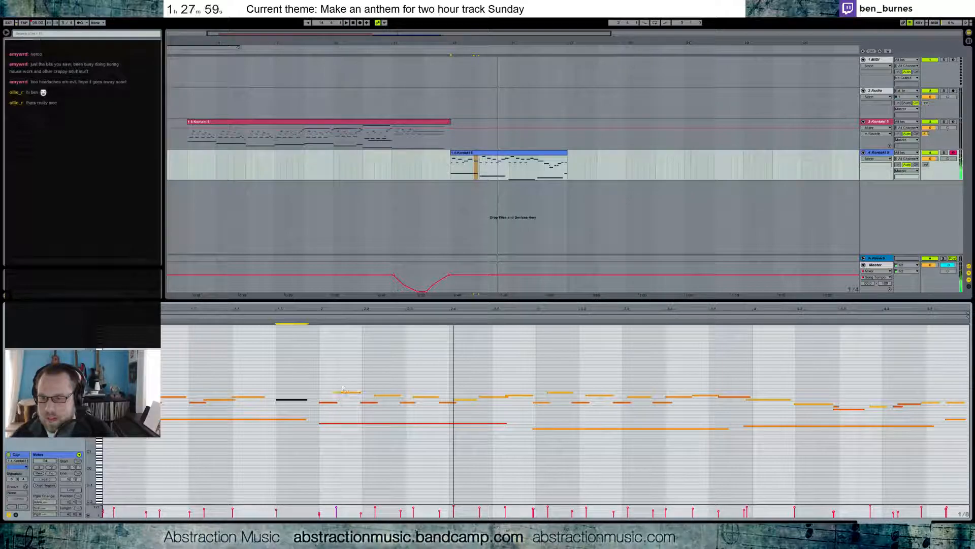
# Tighten the timing of the second bar's individual upper notes, nudging them into an even rhythm through its fourth beat.
pyautogui.moveTo(337, 309); pyautogui.dragTo(339, 318)
pyautogui.moveTo(358, 373); pyautogui.dragTo(370, 406)
pyautogui.press('Left')
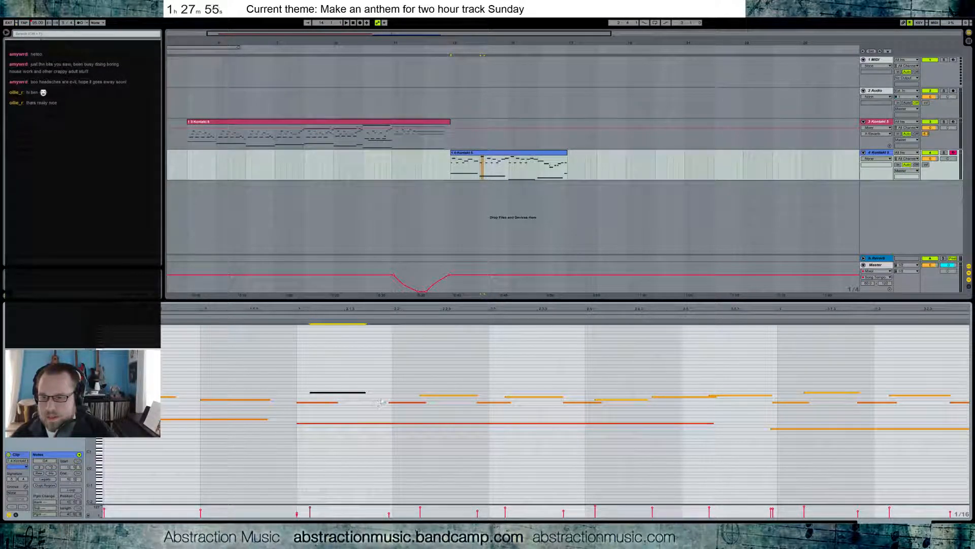
pyautogui.click(447, 394)
pyautogui.click(534, 396)
pyautogui.moveTo(624, 400)
pyautogui.mouseDown()
pyautogui.moveTo(639, 400)
pyautogui.moveTo(621, 398)
pyautogui.mouseUp()
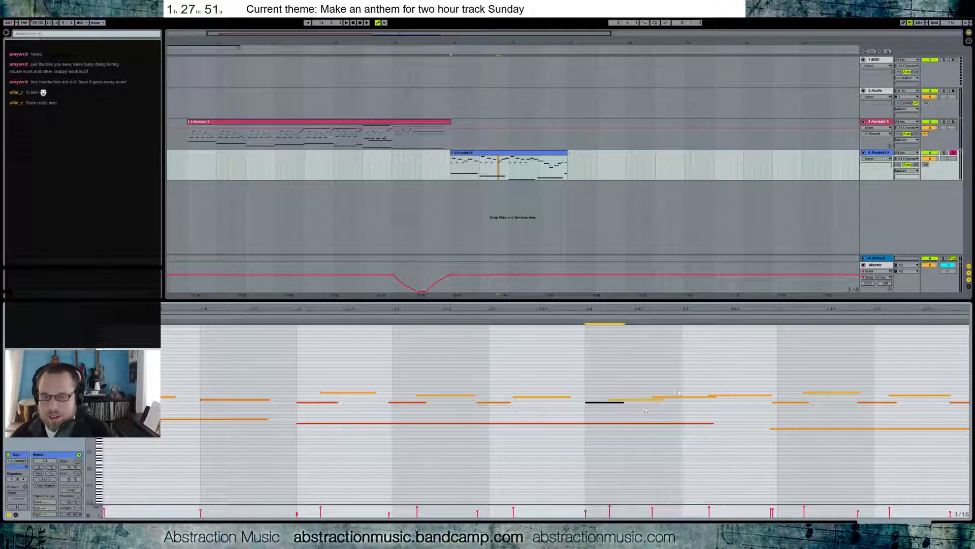
# Adjust the second bar's closing upper notes and align the third bar's opening notes with the bar line.
pyautogui.moveTo(795, 309); pyautogui.dragTo(684, 293)
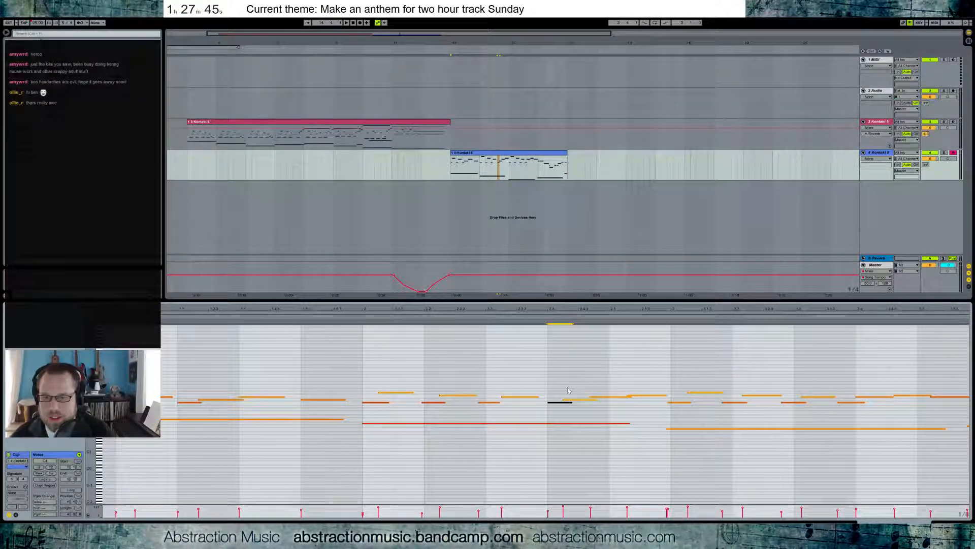
pyautogui.moveTo(626, 394); pyautogui.dragTo(682, 440)
pyautogui.press('Right')
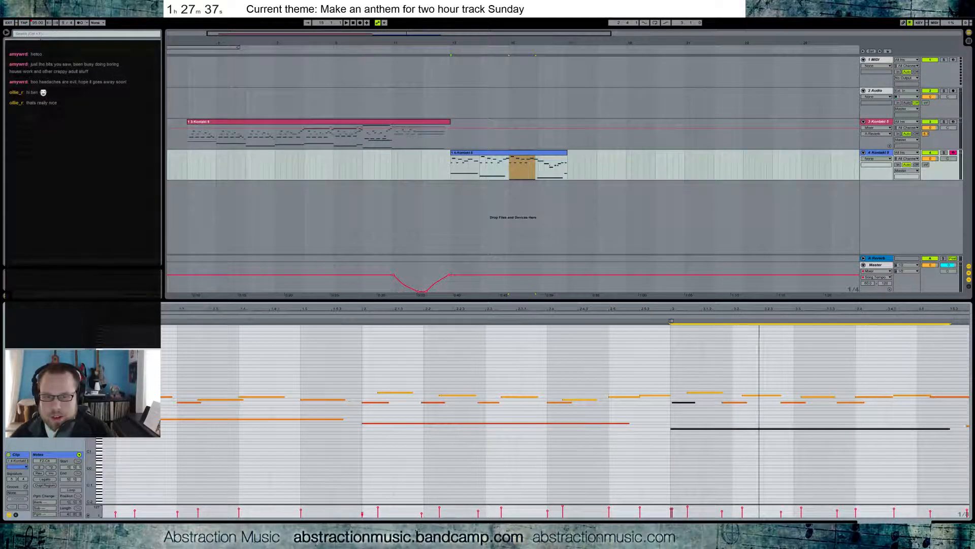
# Nudge the third bar's upper notes into time and move the fourth bar's opening notes later onto its bar line.
pyautogui.moveTo(755, 314); pyautogui.dragTo(498, 314)
pyautogui.click(446, 392)
pyautogui.moveTo(475, 391); pyautogui.dragTo(741, 442)
pyautogui.press('Right')
pyautogui.press('Left')
pyautogui.press('Right')
pyautogui.press('Right')
pyautogui.press('Right')
pyautogui.press('Right')
pyautogui.press('Right')
pyautogui.press('Right')
pyautogui.click(730, 399)
pyautogui.press('Left')
pyautogui.click(791, 376)
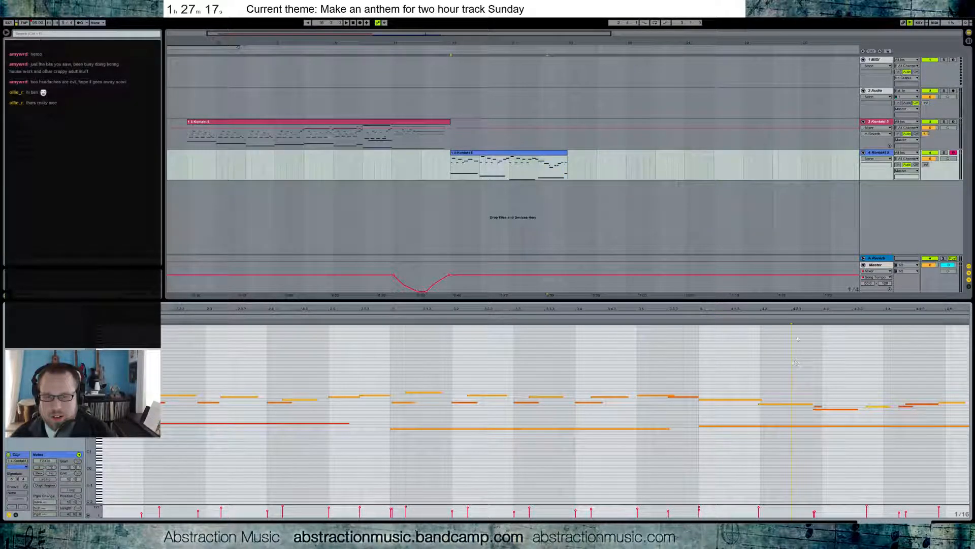
# Play the clip, nudge an early upper note in the first bar slightly earlier, and move that bar's last two upper notes into its fifth beat.
pyautogui.moveTo(806, 309); pyautogui.dragTo(806, 282)
pyautogui.press('space')
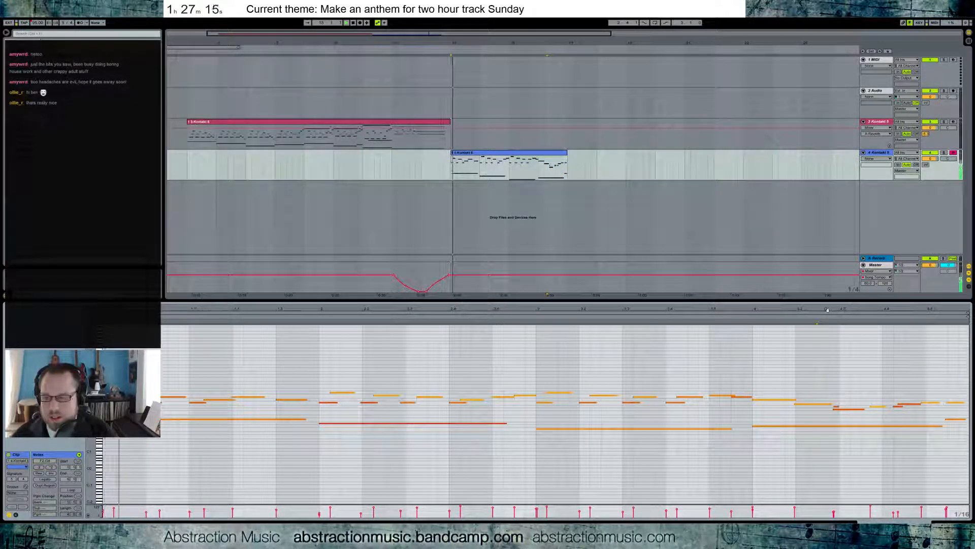
pyautogui.click(175, 397)
pyautogui.press('Left')
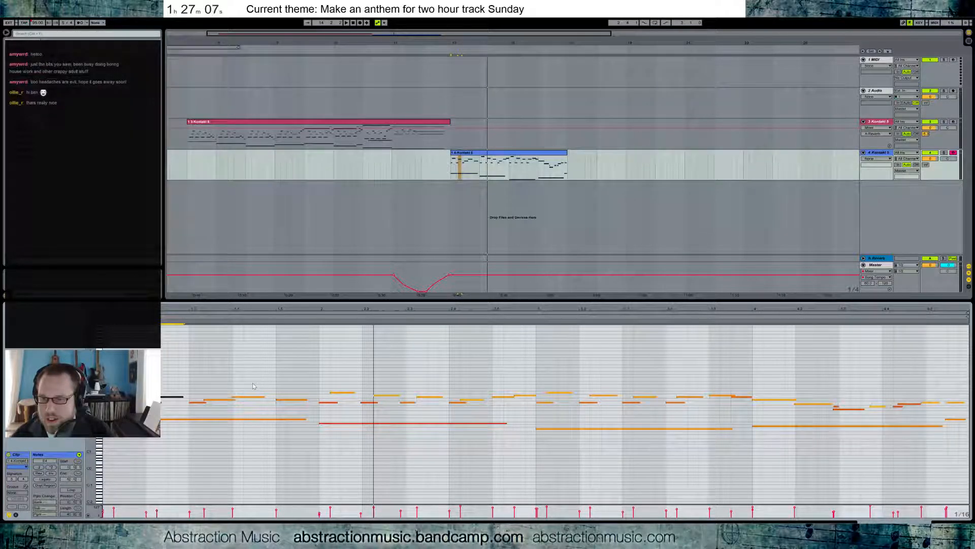
pyautogui.moveTo(253, 386)
pyautogui.mouseDown()
pyautogui.moveTo(259, 404)
pyautogui.moveTo(298, 405)
pyautogui.mouseUp()
pyautogui.press('space')
pyautogui.press('Right')
pyautogui.press('Right')
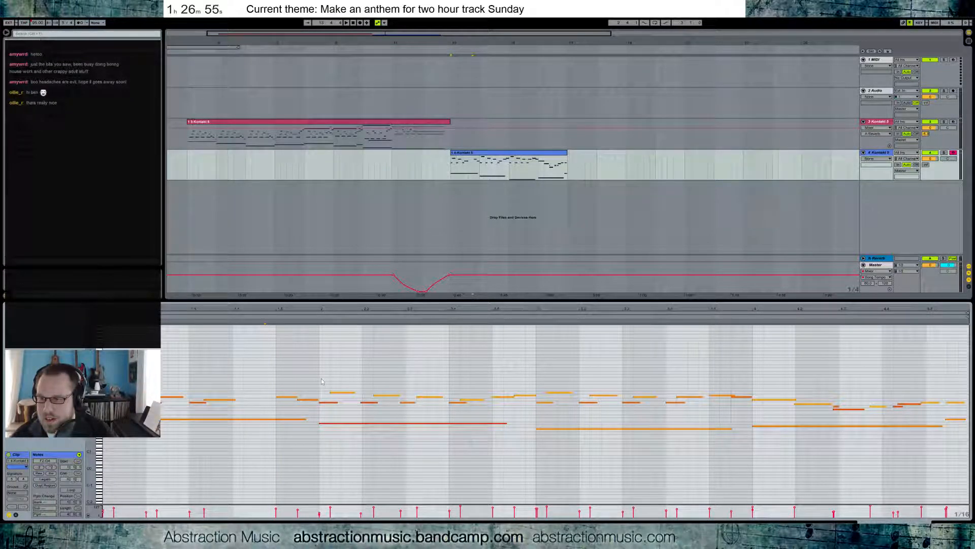
# Select the first bar's upper notes before its fifth beat and shift them later to close the gap.
pyautogui.moveTo(103, 387); pyautogui.dragTo(221, 411)
pyautogui.press('Right')
pyautogui.press('Right')
pyautogui.press('Right')
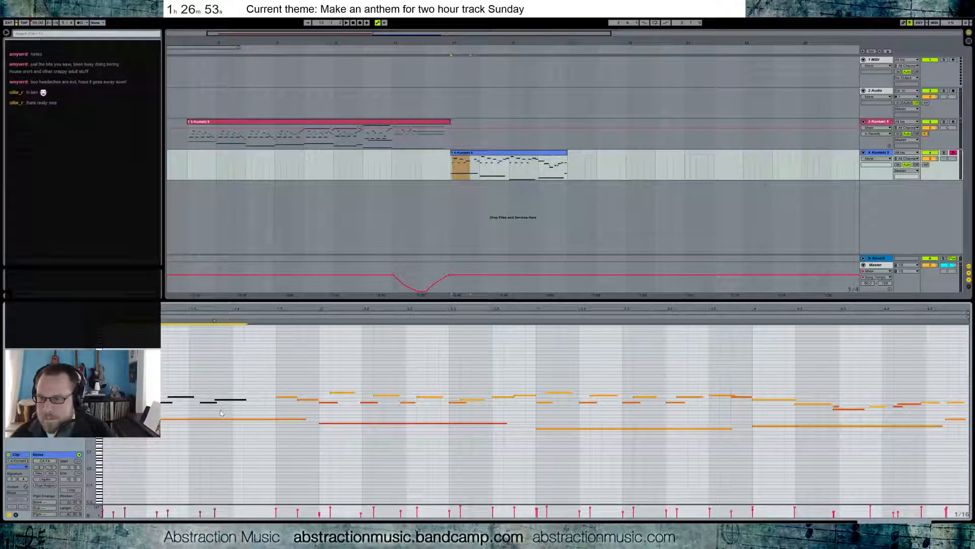
pyautogui.press('Right')
# Copy the second bar's opening pair of upper notes to the start of the clip.
pyautogui.moveTo(325, 384); pyautogui.dragTo(348, 408)
pyautogui.click(105, 399)
pyautogui.hotkey('ctrl', 'v')
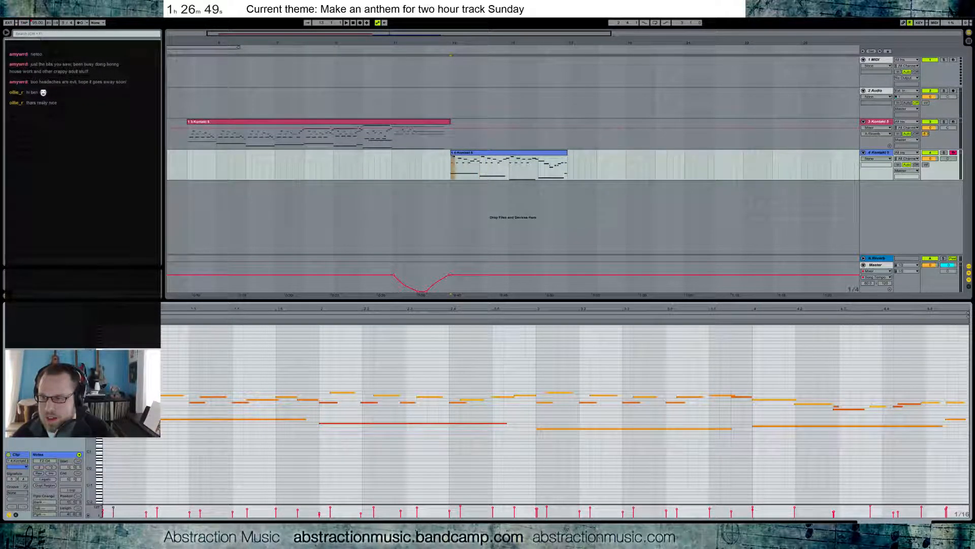
# Play back the blue Kontakt 5 clip and check individual melody notes in its second and third bars.
pyautogui.press('space')
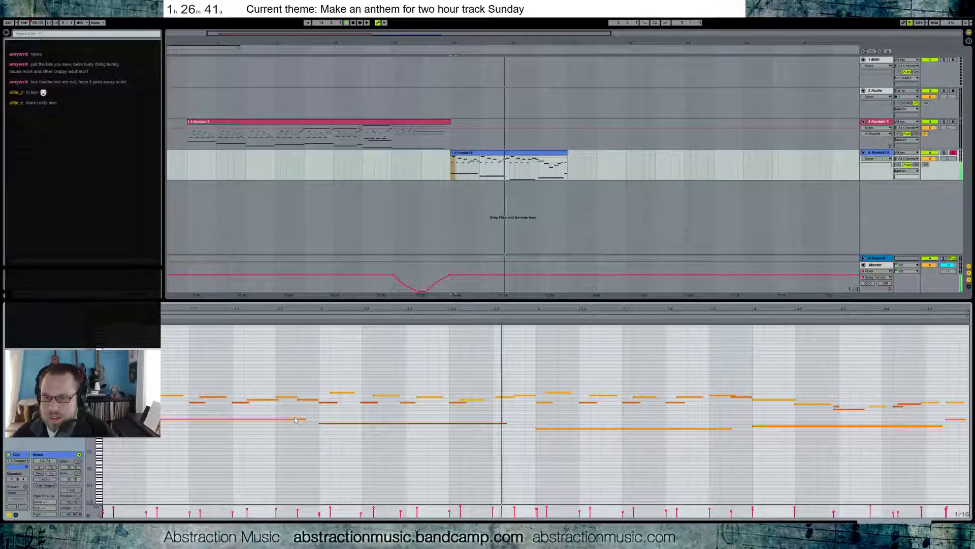
pyautogui.press('space')
pyautogui.moveTo(365, 383); pyautogui.dragTo(455, 398)
pyautogui.press('Right')
pyautogui.press('Right')
pyautogui.press('Left')
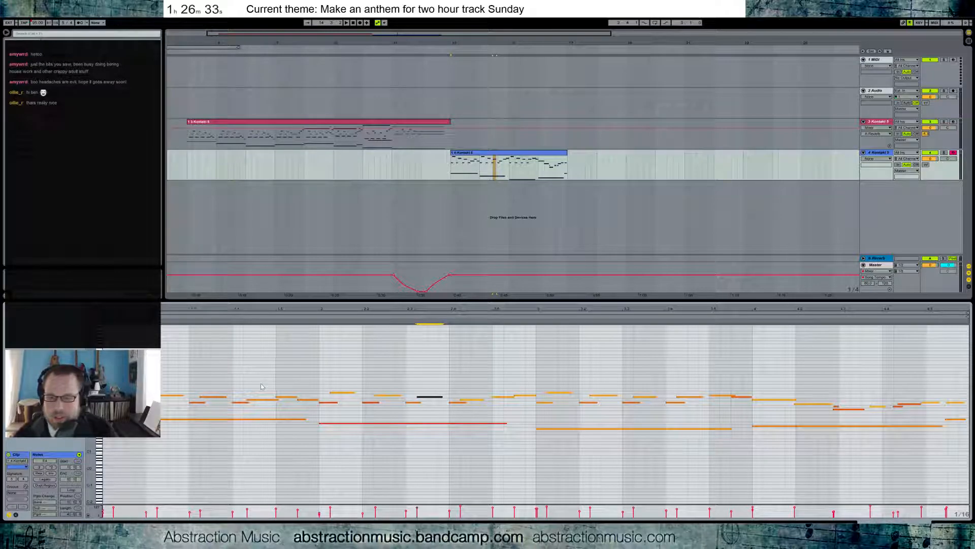
pyautogui.click(546, 401)
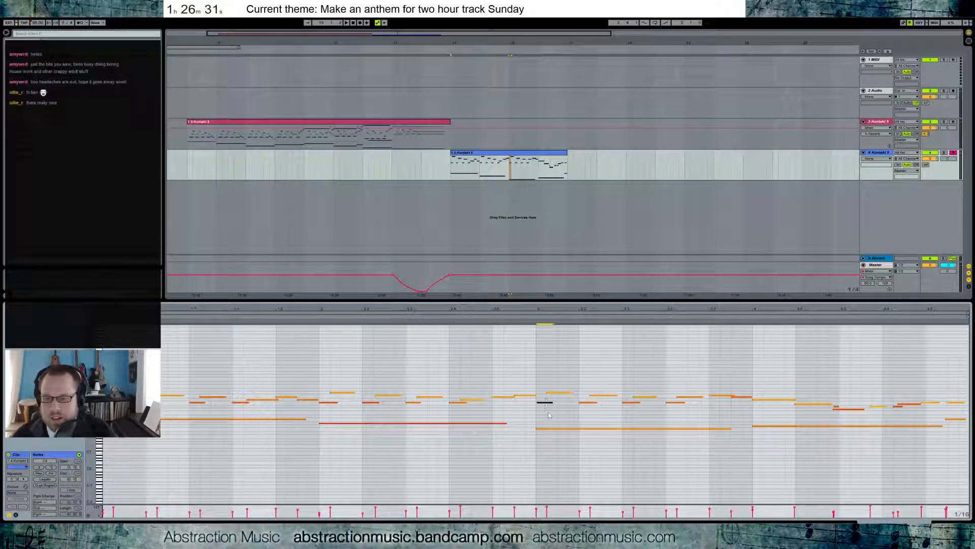
# Trim the end of the overlapping melody note just before bar 4 of the clip and play from bar 4.
pyautogui.moveTo(735, 394); pyautogui.dragTo(731, 394)
pyautogui.click(749, 390)
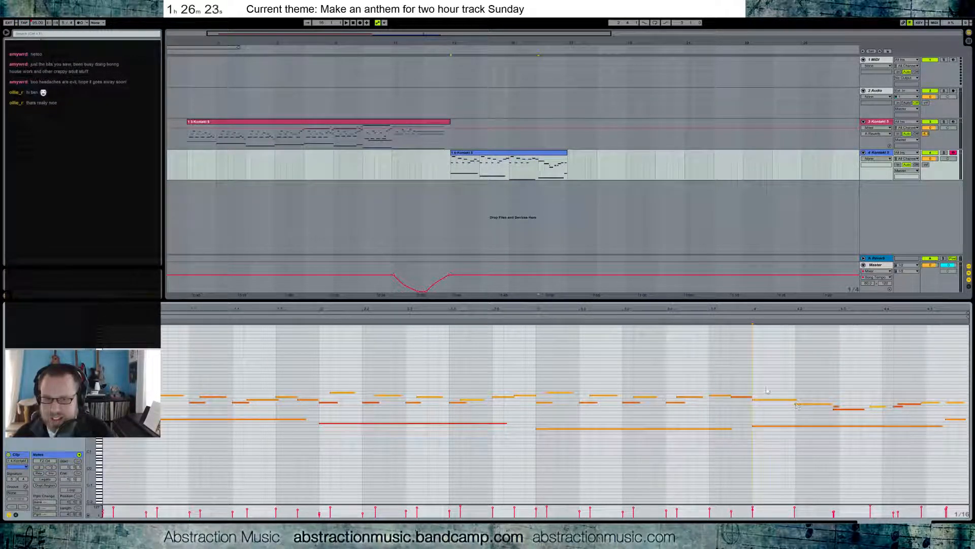
pyautogui.press('space')
# Loop the arrangement over the blue Kontakt 5 clip and play it back with its first bar in close view.
pyautogui.click(529, 157)
pyautogui.hotkey('ctrl', 'l')
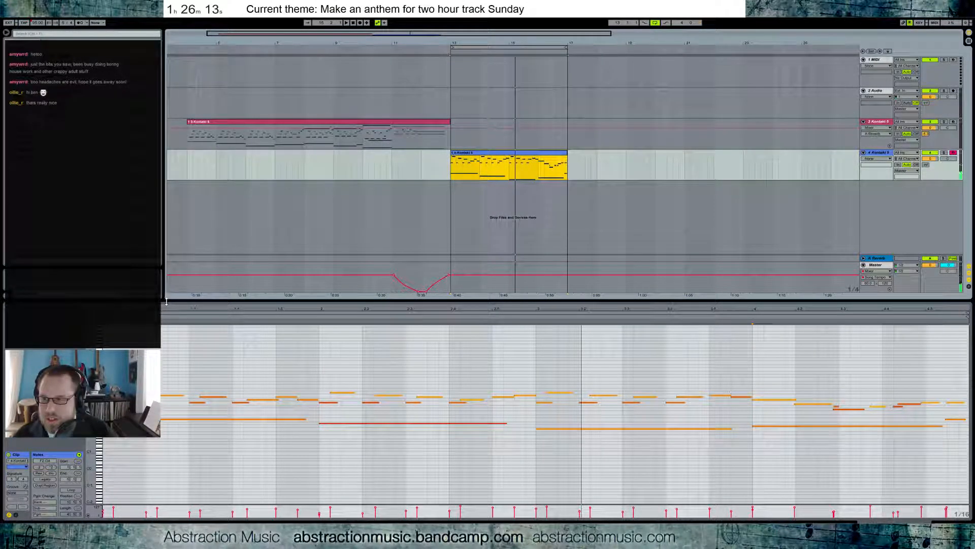
pyautogui.moveTo(169, 311); pyautogui.dragTo(203, 387)
pyautogui.moveTo(92, 398); pyautogui.dragTo(123, 386)
pyautogui.press('space')
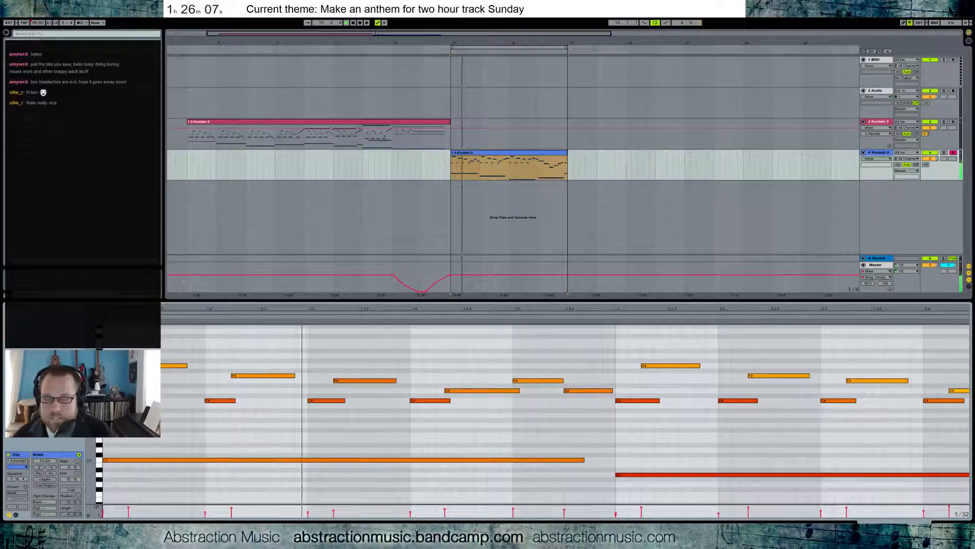
pyautogui.press('space')
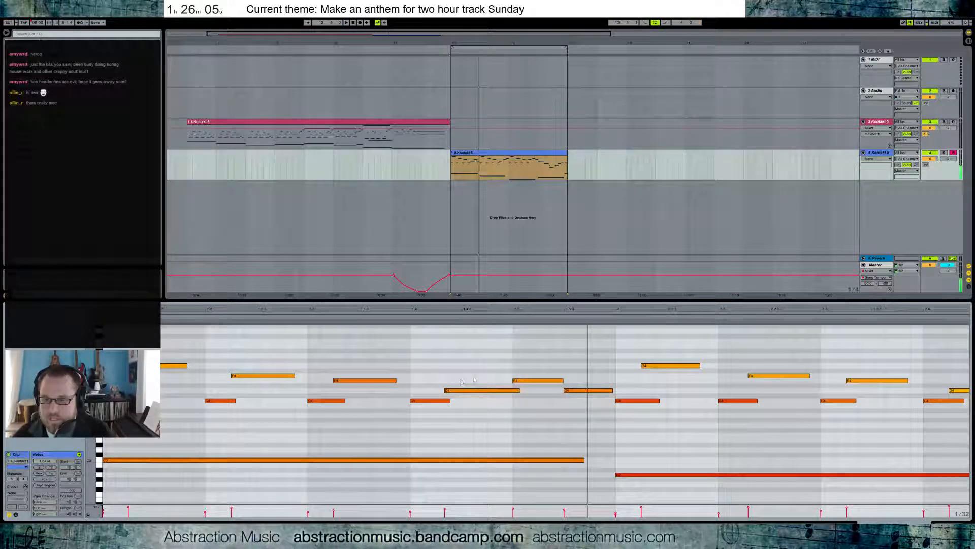
# Move the melody note just after beat 1.4 slightly earlier and play back the change.
pyautogui.moveTo(476, 377); pyautogui.dragTo(481, 401)
pyautogui.press('space')
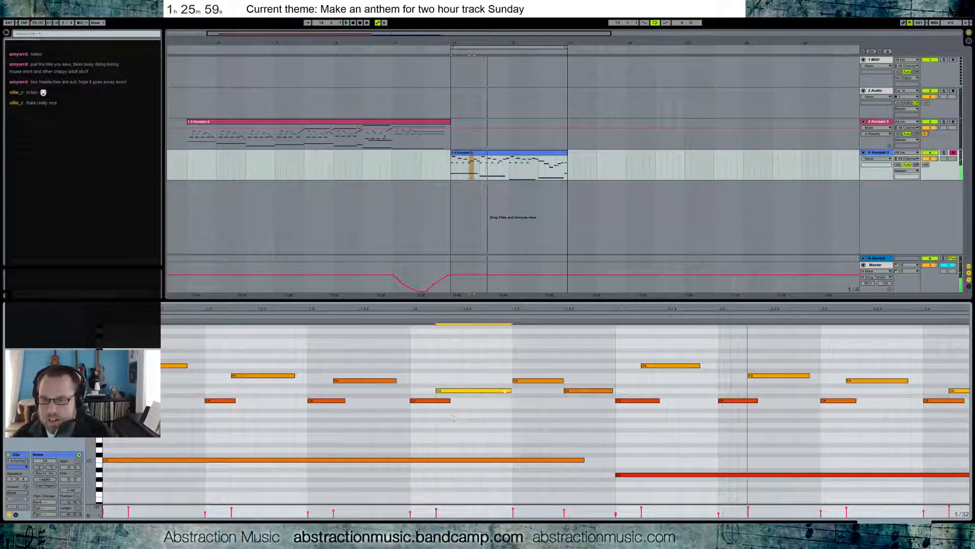
pyautogui.press('space')
# Extend the start of the melody note on beat 1.5 one sixteenth earlier and play back the phrase.
pyautogui.moveTo(524, 381); pyautogui.dragTo(499, 384)
pyautogui.moveTo(583, 391); pyautogui.dragTo(553, 382)
pyautogui.hotkey('ctrl', 'z')
pyautogui.press('space')
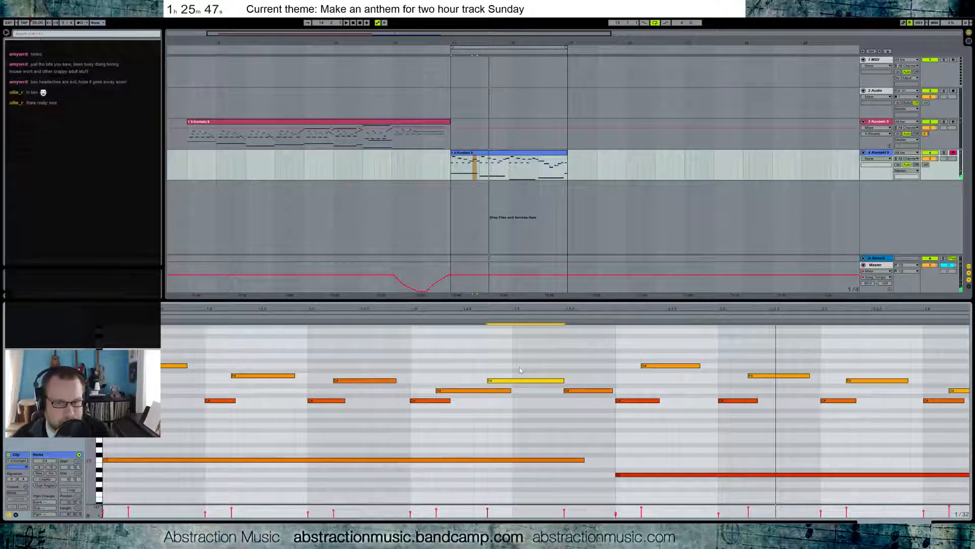
pyautogui.press('space')
# Transpose all notes of the blue Kontakt 5 clip down one octave and play it back.
pyautogui.hotkey('ctrl', 'a')
pyautogui.hotkey('shift', 'Down')
pyautogui.press('space')
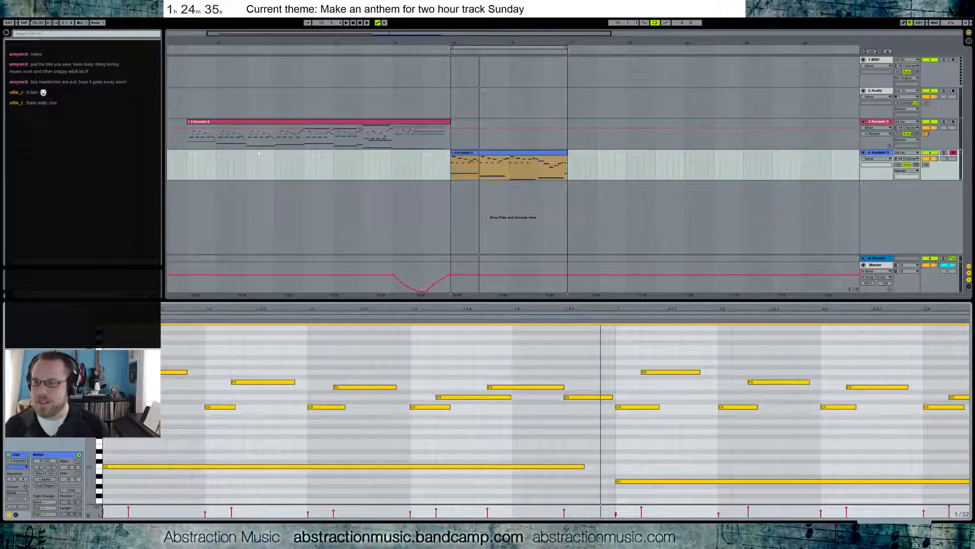
# Move the arrangement loop onto the pink Kontakt 5 clip so it spans bars 4 to 9.
pyautogui.click(272, 137)
pyautogui.moveTo(515, 49); pyautogui.dragTo(332, 52)
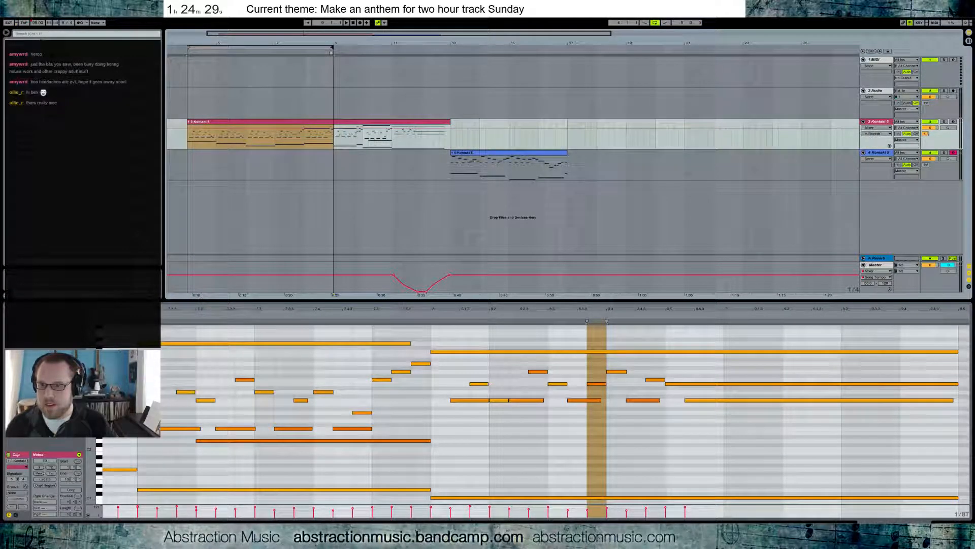
# Insert an empty one-bar MIDI clip at bar 4 on the 1 MIDI track.
pyautogui.moveTo(189, 64); pyautogui.dragTo(234, 35)
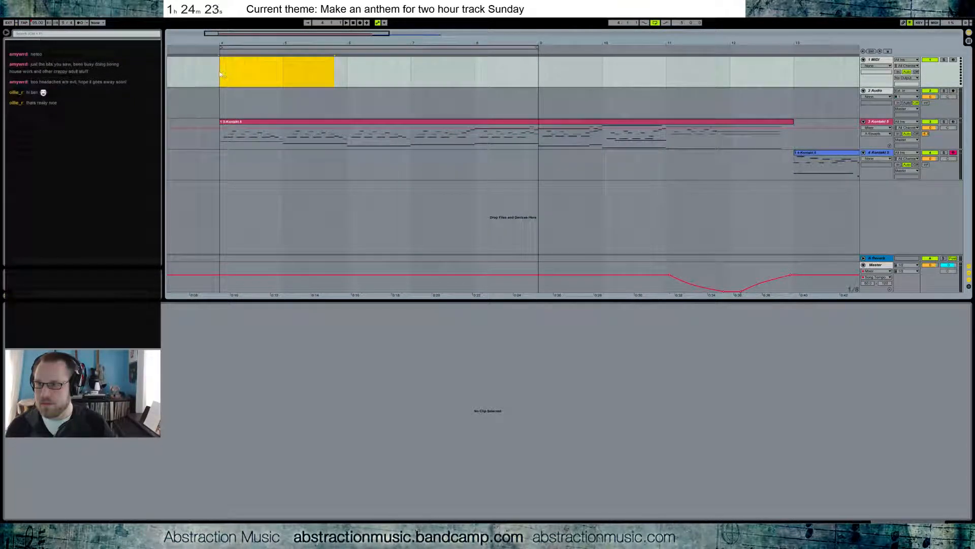
pyautogui.moveTo(279, 76); pyautogui.dragTo(285, 73)
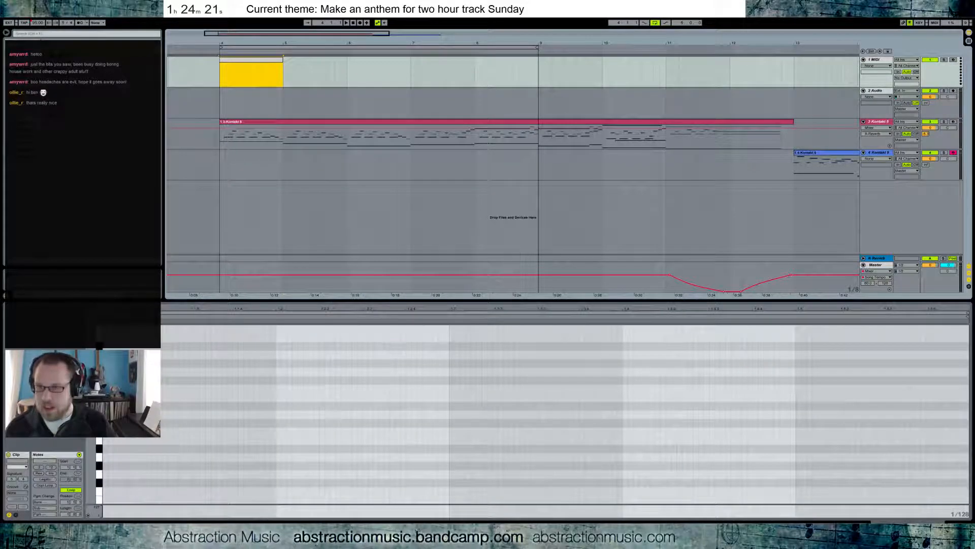
pyautogui.hotkey('ctrl', 'shift', 'm')
# Load a Drum Rack on the first track and put the kick2_OH_FF_4 and hihatClosed_OH_P_2 samples on pads C1 and E1.
pyautogui.click(23, 91)
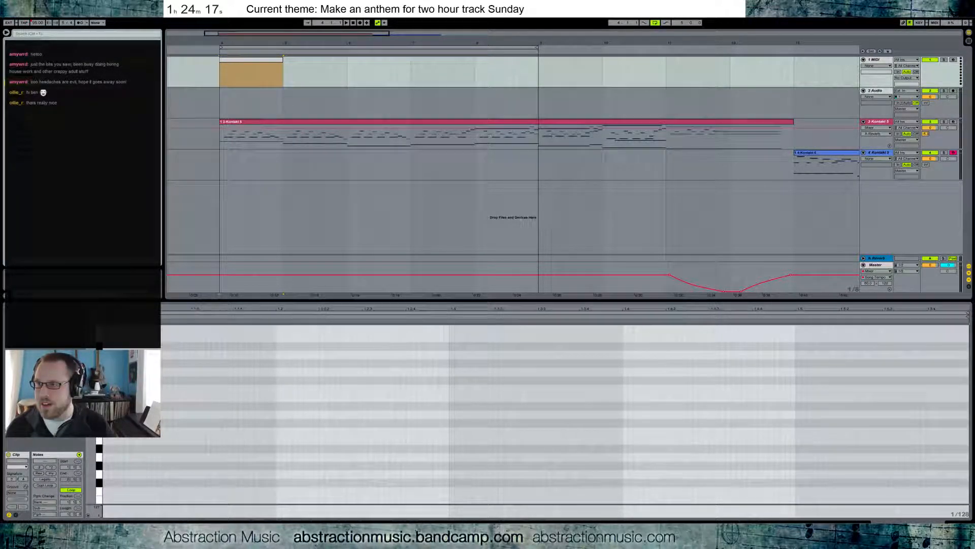
pyautogui.moveTo(227, 76); pyautogui.dragTo(229, 76)
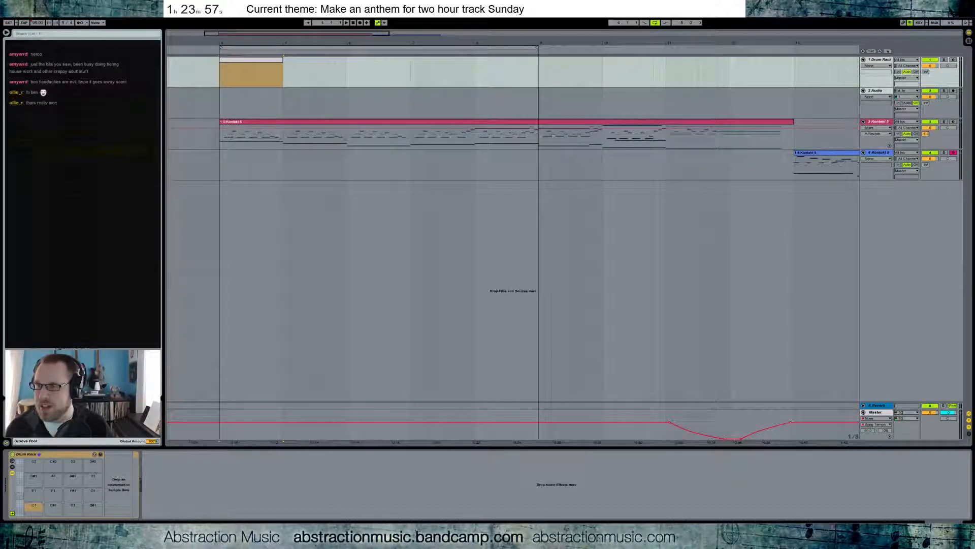
pyautogui.moveTo(36, 502); pyautogui.dragTo(36, 509)
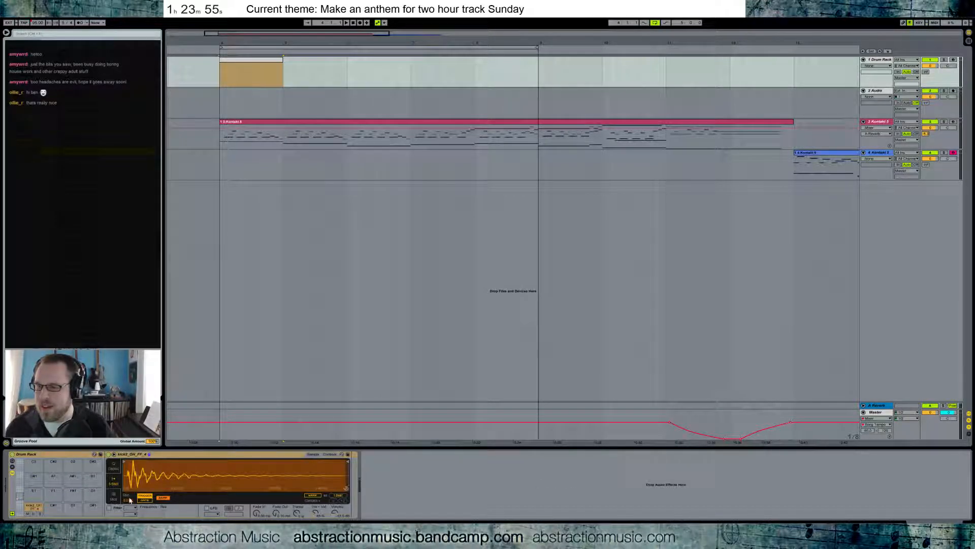
pyautogui.click(33, 513)
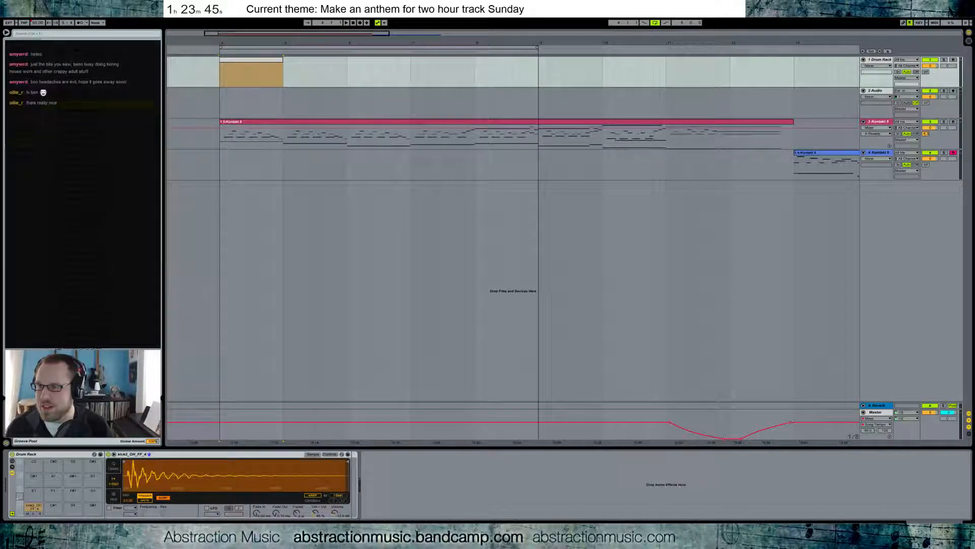
pyautogui.moveTo(32, 487); pyautogui.dragTo(33, 491)
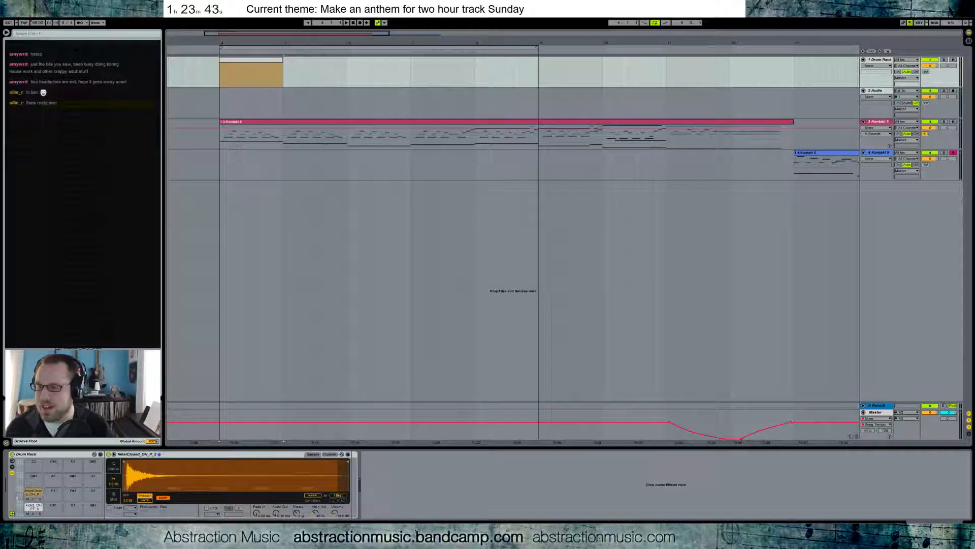
# Write a closed hi-hat note at the start of the bar 4 drum clip and duplicate it in eighth notes across the bar.
pyautogui.doubleClick(258, 67)
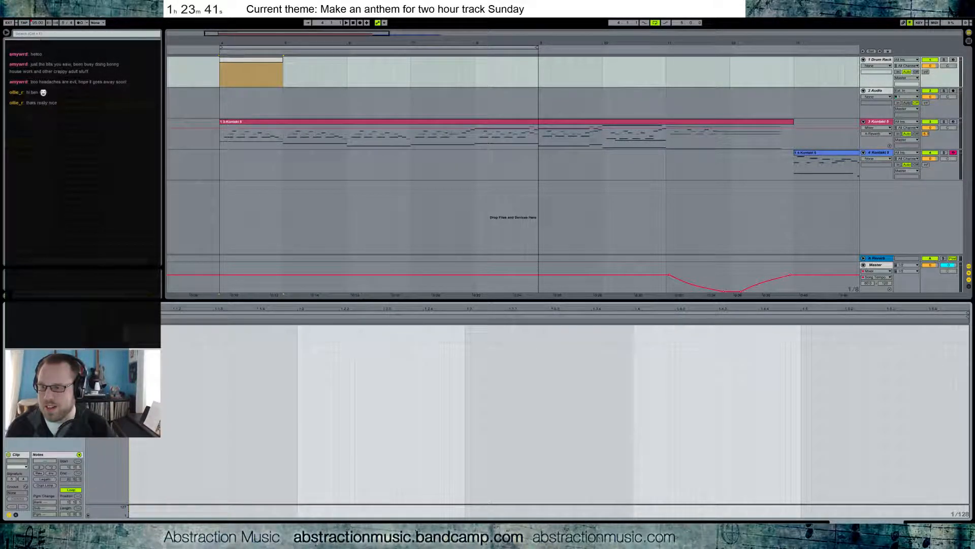
pyautogui.click(132, 328)
pyautogui.moveTo(132, 328)
pyautogui.mouseDown()
pyautogui.moveTo(200, 329)
pyautogui.moveTo(172, 329)
pyautogui.mouseUp()
pyautogui.hotkey('ctrl', 'd')
pyautogui.hotkey('ctrl', 'd')
pyautogui.hotkey('ctrl', 'd')
pyautogui.hotkey('ctrl', 'd')
pyautogui.hotkey('ctrl', 'd')
pyautogui.hotkey('ctrl', 'd')
pyautogui.hotkey('ctrl', 'd')
pyautogui.hotkey('ctrl', 'd')
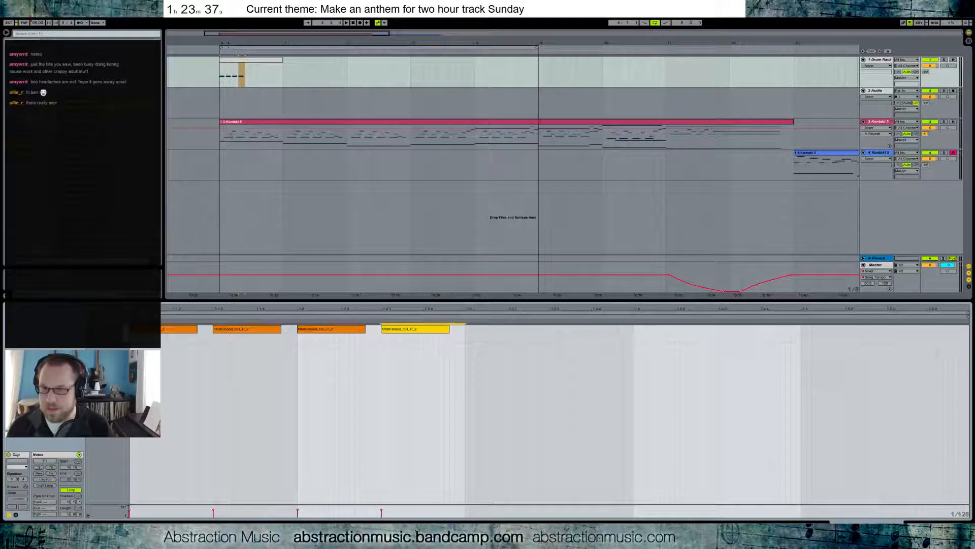
# Play back the hi-hat pattern, add one more hi-hat at the end of the bar and adjust its length.
pyautogui.press('space')
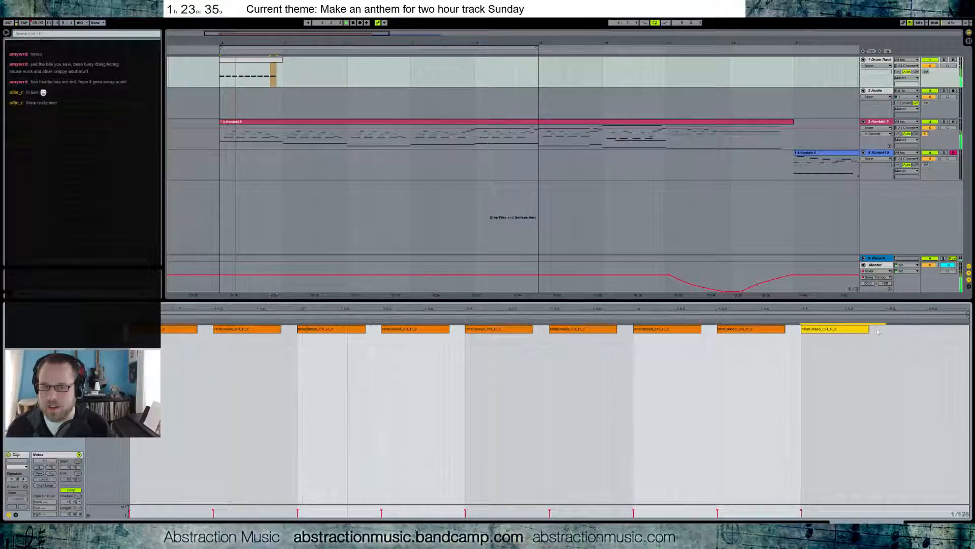
pyautogui.press('space')
pyautogui.hotkey('ctrl', 'd')
pyautogui.moveTo(934, 330); pyautogui.dragTo(949, 337)
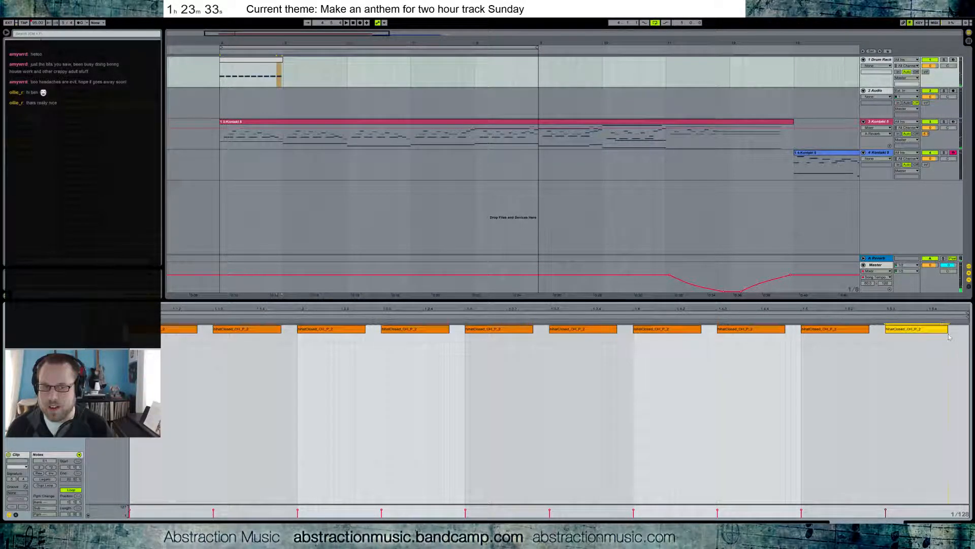
# Delete all hi-hat notes and remove the drum clip at bar 4.
pyautogui.hotkey('ctrl', 'a')
pyautogui.press('Delete')
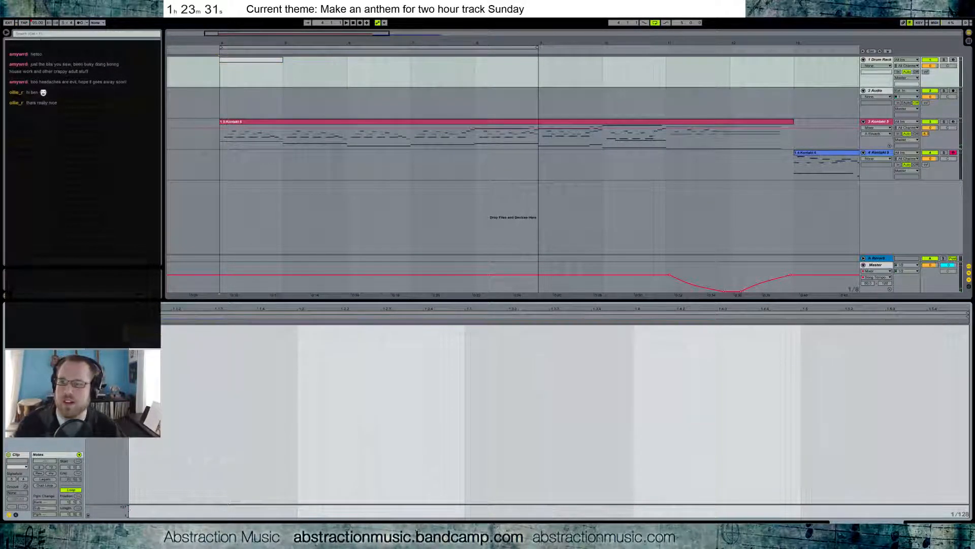
pyautogui.moveTo(284, 75); pyautogui.dragTo(220, 75)
pyautogui.press('Delete')
# Insert a 4/4 time signature change at bar 25 of the arrangement.
pyautogui.moveTo(352, 35); pyautogui.dragTo(647, 34)
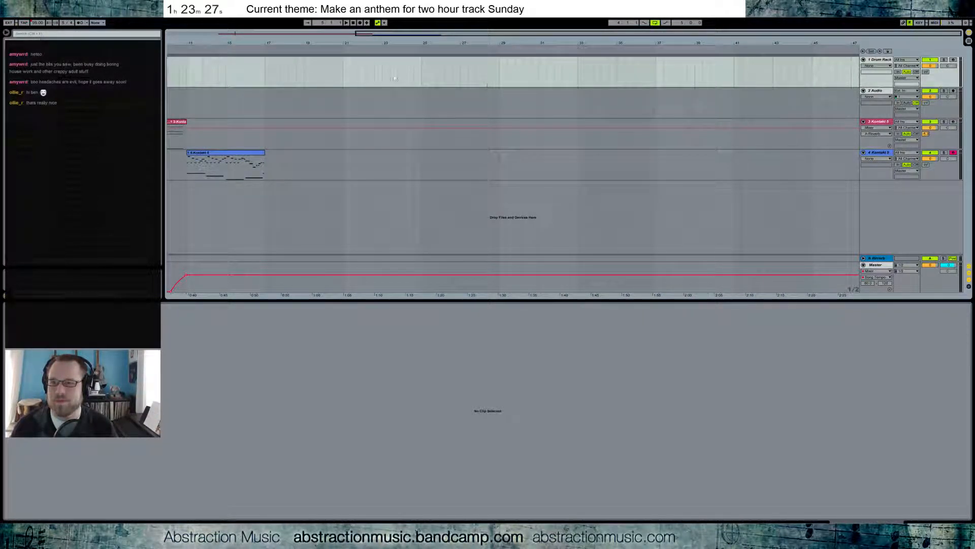
pyautogui.rightClick(422, 53)
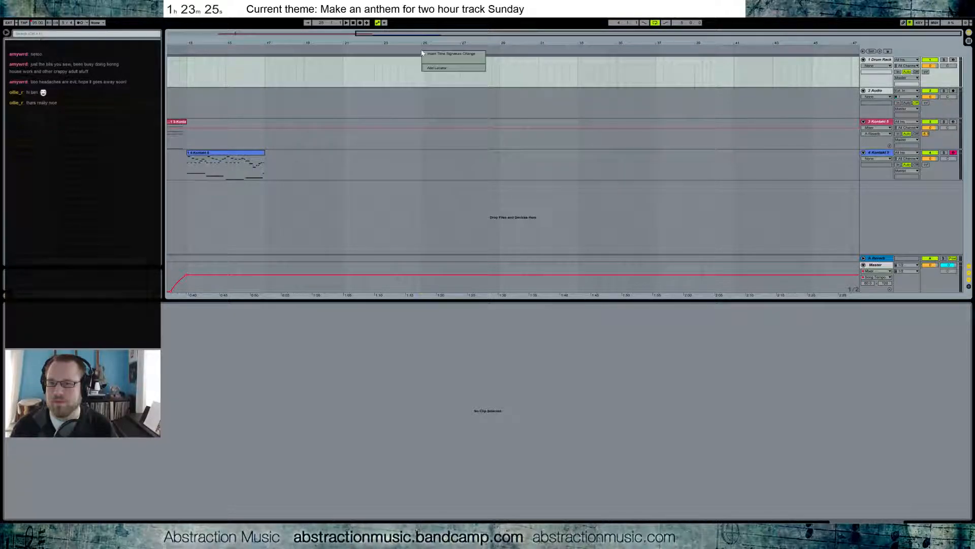
pyautogui.click(450, 54)
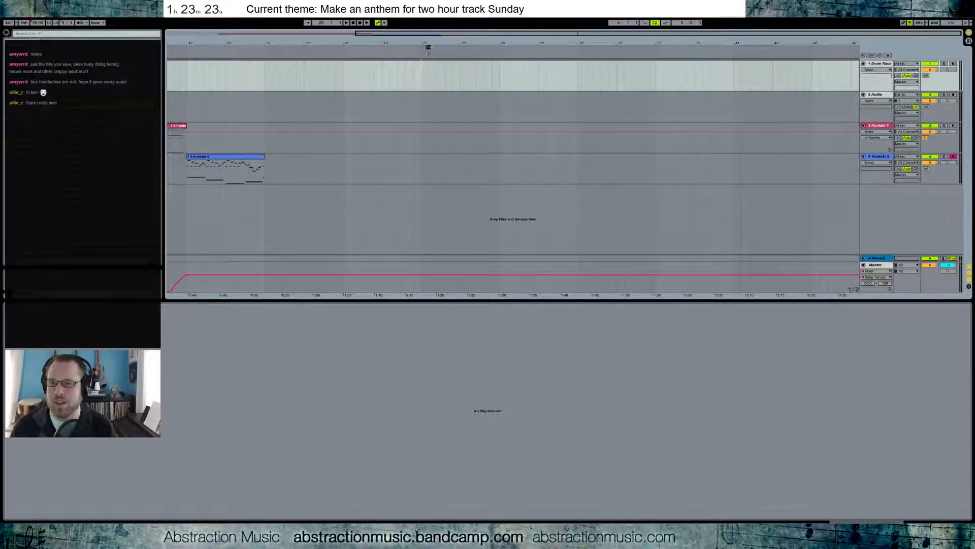
pyautogui.write('4/4')
pyautogui.press('Return')
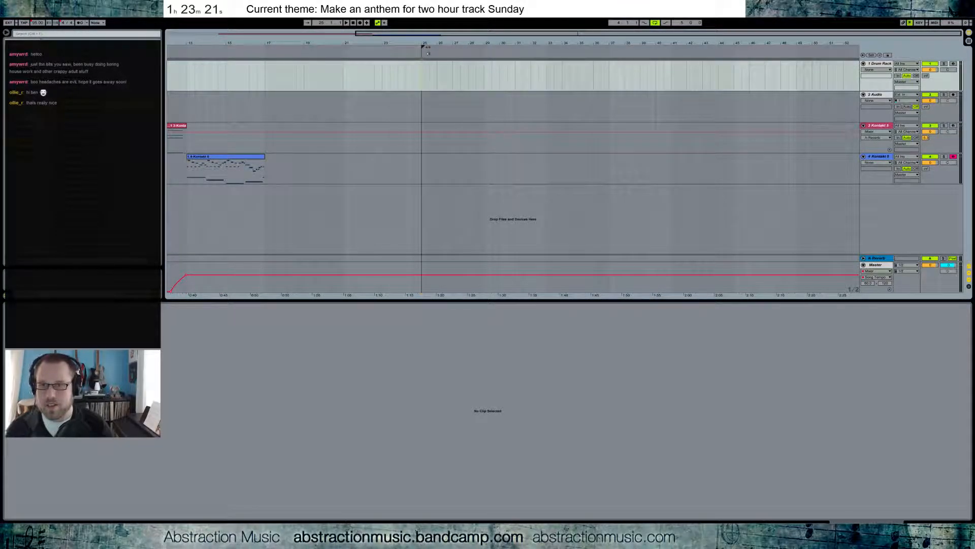
# Insert an empty one-bar MIDI clip at bar 27 on the Drum Rack track.
pyautogui.moveTo(489, 40); pyautogui.dragTo(529, 104)
pyautogui.moveTo(579, 44); pyautogui.dragTo(526, 51)
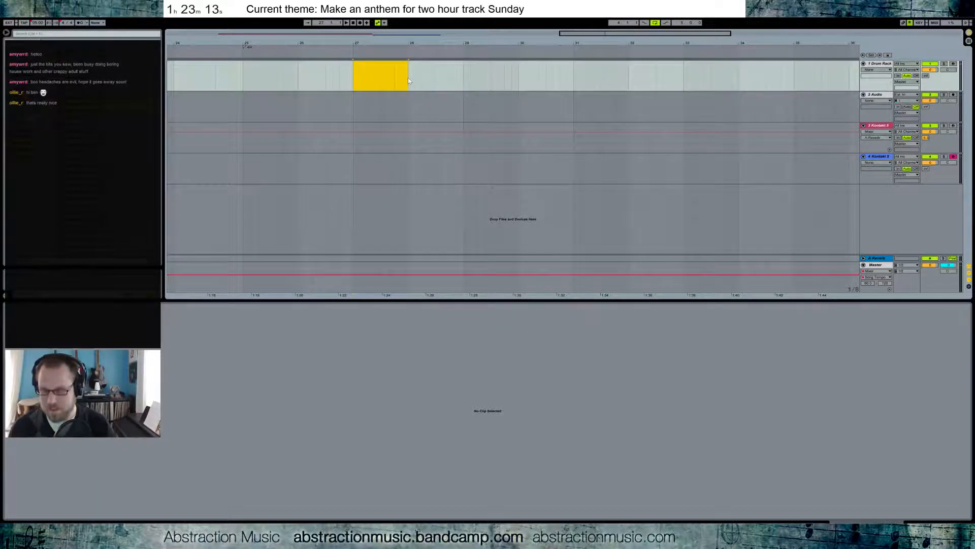
pyautogui.hotkey('ctrl', 'shift', 'm')
# Write four kick notes in the bar 27 clip at 1.1, 1.1.4, 1.3 and 1.3.4, each about three sixty-fourths to a dotted sixteenth long.
pyautogui.doubleClick(131, 338)
pyautogui.moveTo(133, 338); pyautogui.dragTo(208, 341)
pyautogui.doubleClick(288, 338)
pyautogui.moveTo(290, 338); pyautogui.dragTo(365, 338)
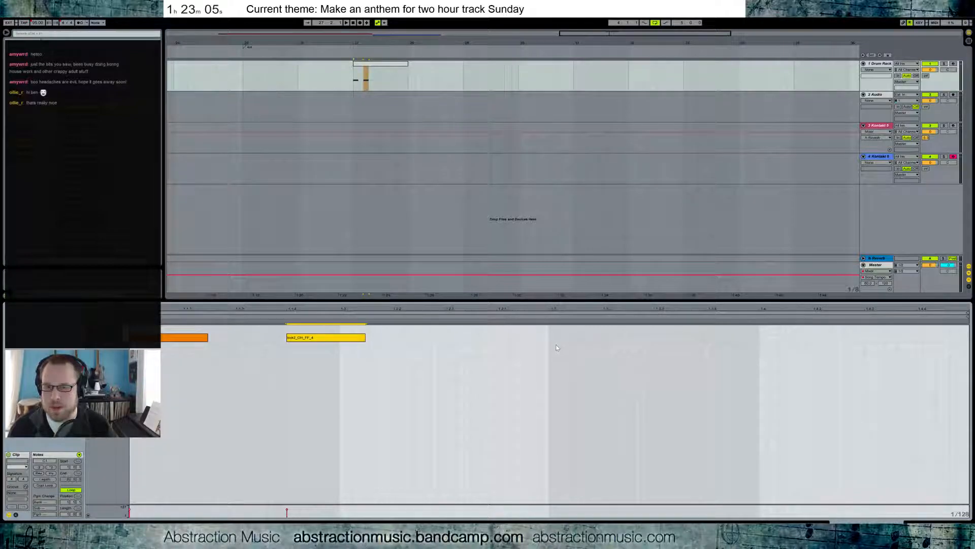
pyautogui.doubleClick(545, 338)
pyautogui.moveTo(546, 338); pyautogui.dragTo(635, 339)
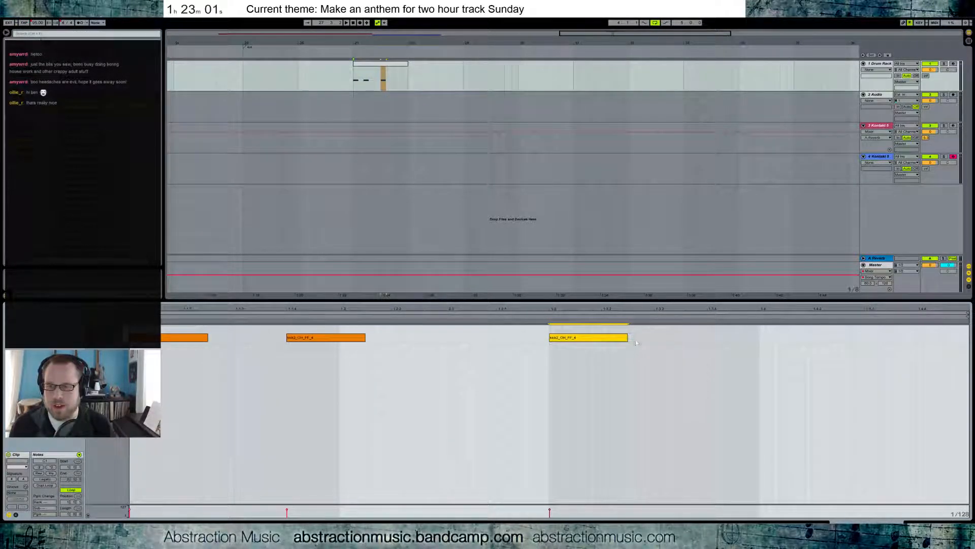
pyautogui.doubleClick(709, 340)
pyautogui.moveTo(779, 339); pyautogui.dragTo(789, 339)
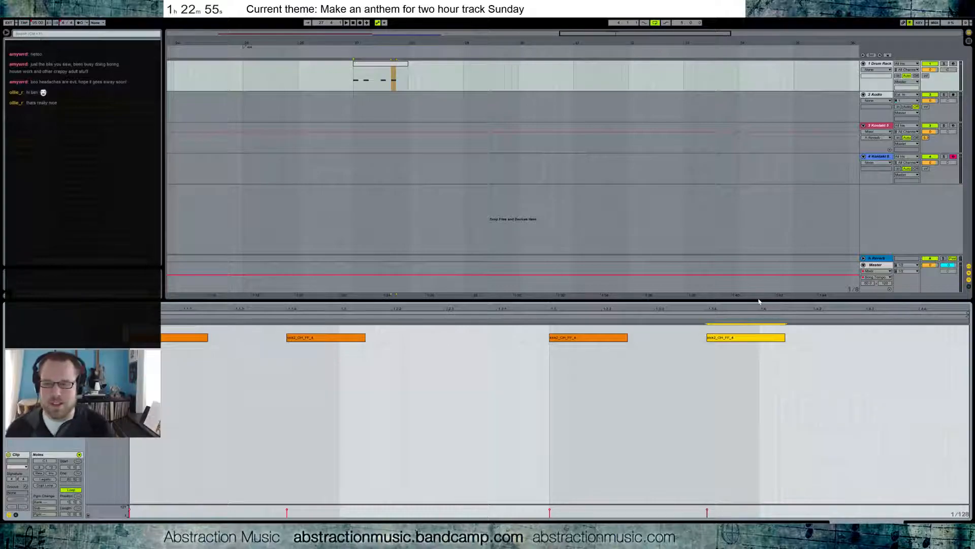
# Loop the bar 27 drum clip, fill it with closed hi-hat notes on every eighth and play the beat.
pyautogui.click(383, 70)
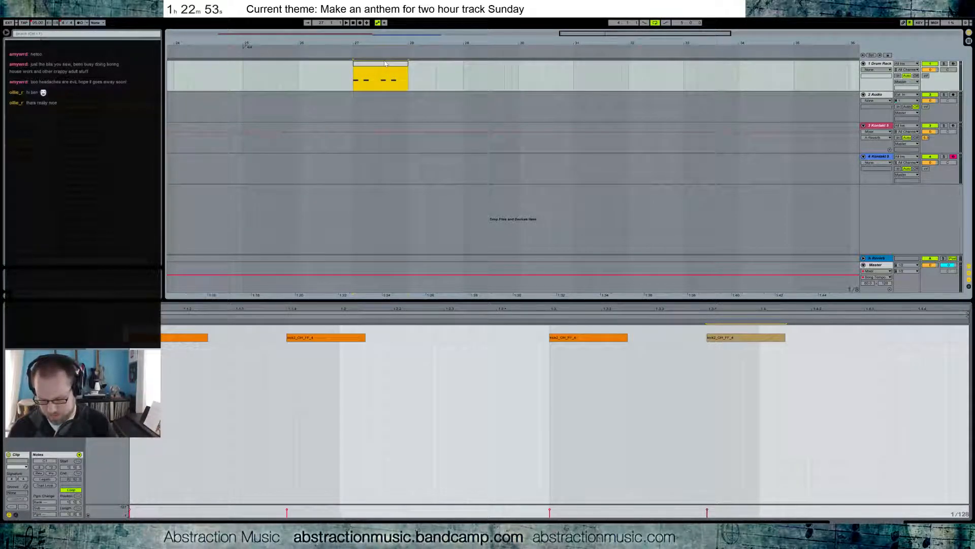
pyautogui.click(169, 327)
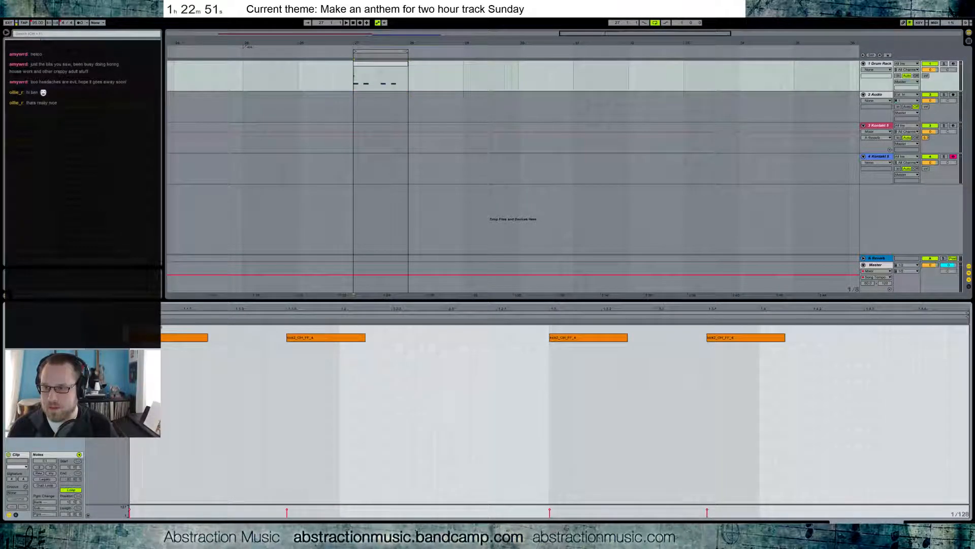
pyautogui.moveTo(170, 327)
pyautogui.mouseDown()
pyautogui.moveTo(318, 330)
pyautogui.moveTo(305, 343)
pyautogui.moveTo(299, 330)
pyautogui.moveTo(226, 319)
pyautogui.moveTo(129, 326)
pyautogui.mouseUp()
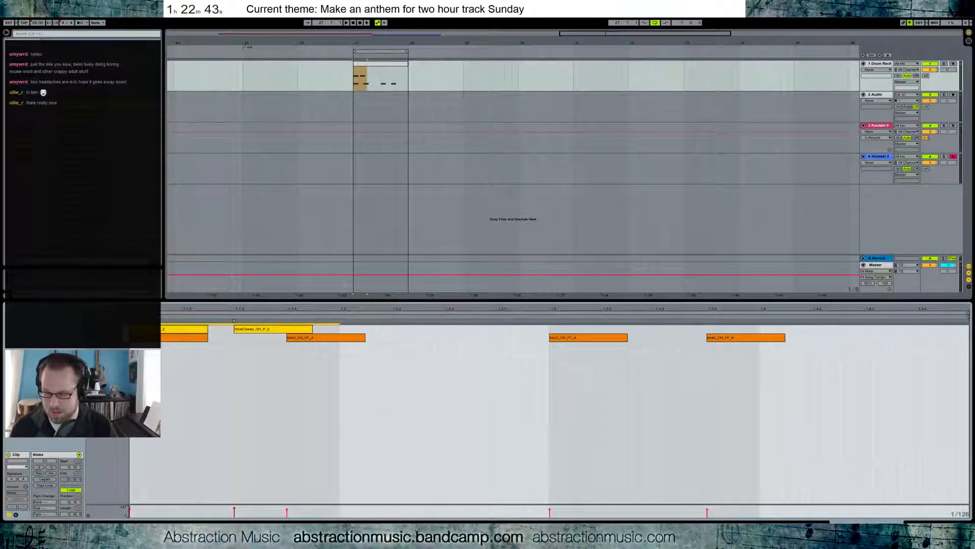
pyautogui.hotkey('ctrl', 'd')
pyautogui.hotkey('ctrl', 'd')
pyautogui.hotkey('ctrl', 'd')
pyautogui.press('space')
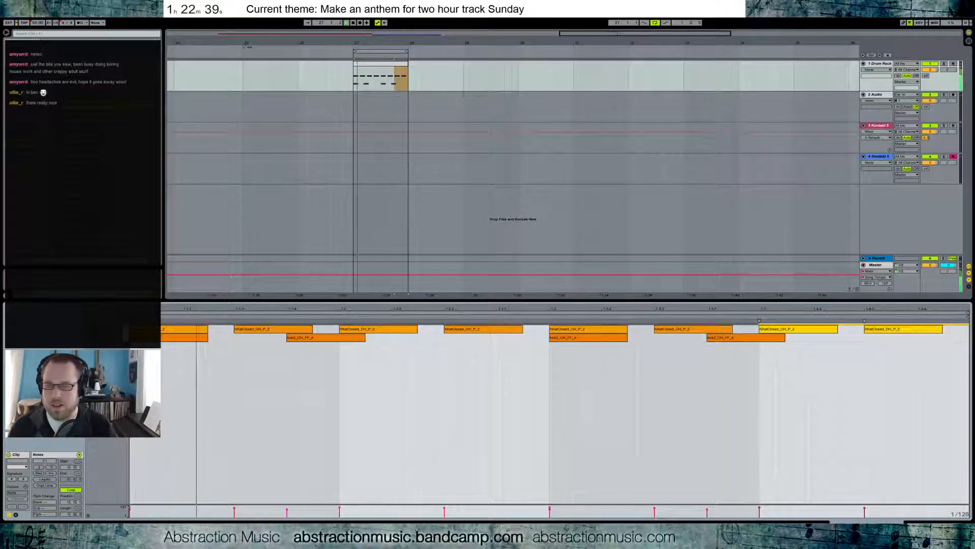
# Lower the velocity of all closed hi-hat notes in the bar 27 drum clip.
pyautogui.click(113, 329)
pyautogui.moveTo(246, 329); pyautogui.dragTo(247, 373)
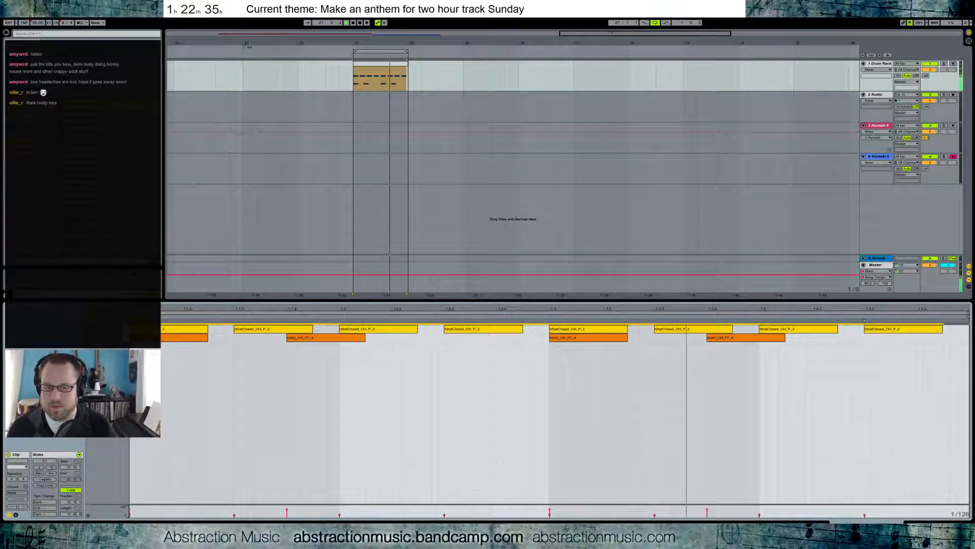
# Trim the silence from the start of the closed hi-hat sample and the kick sample in the Drum Rack.
pyautogui.hotkey('shift', 'Tab')
pyautogui.moveTo(129, 475); pyautogui.dragTo(129, 513)
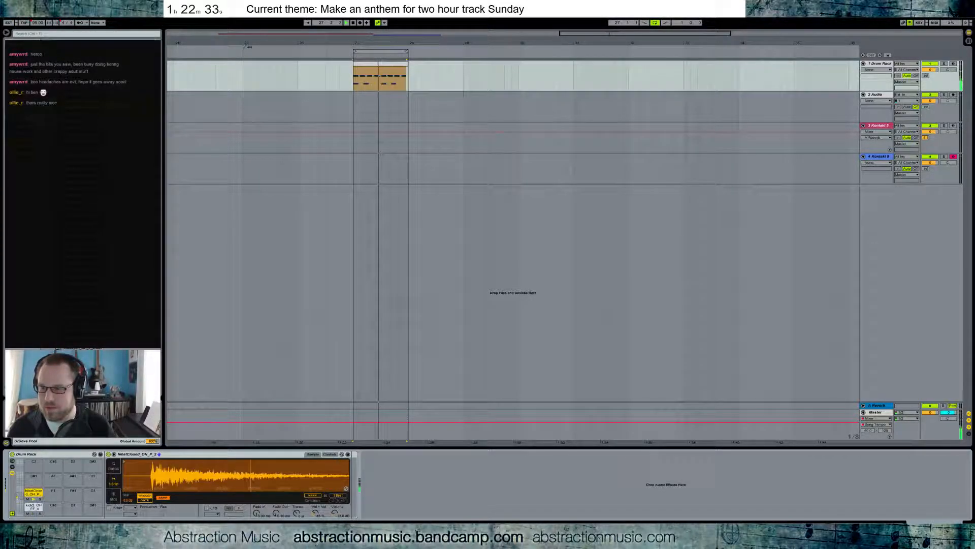
pyautogui.moveTo(124, 461); pyautogui.dragTo(151, 461)
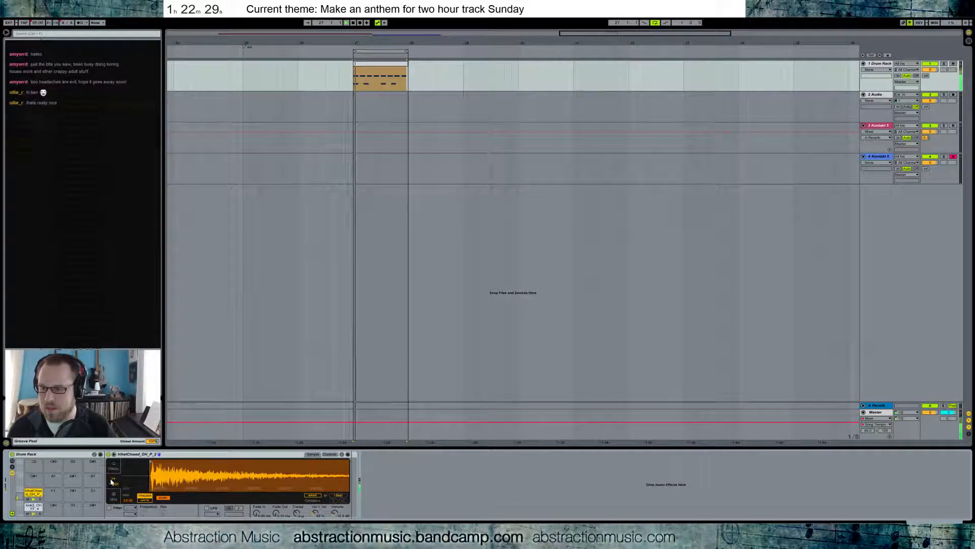
pyautogui.click(39, 507)
pyautogui.moveTo(130, 475); pyautogui.dragTo(131, 496)
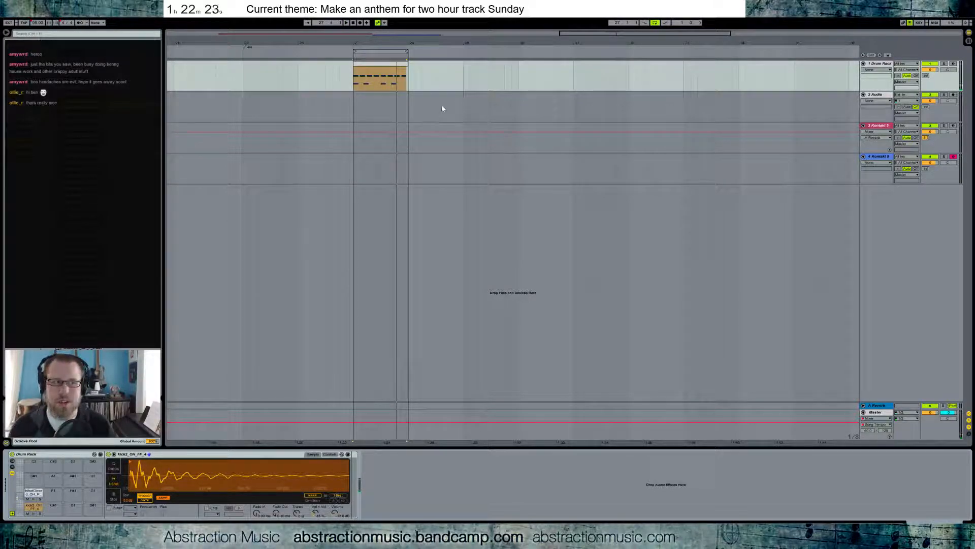
# Load the snare_OH_FF_3 sample onto the empty Drum Rack pad beside the closed hi-hat.
pyautogui.click(380, 67)
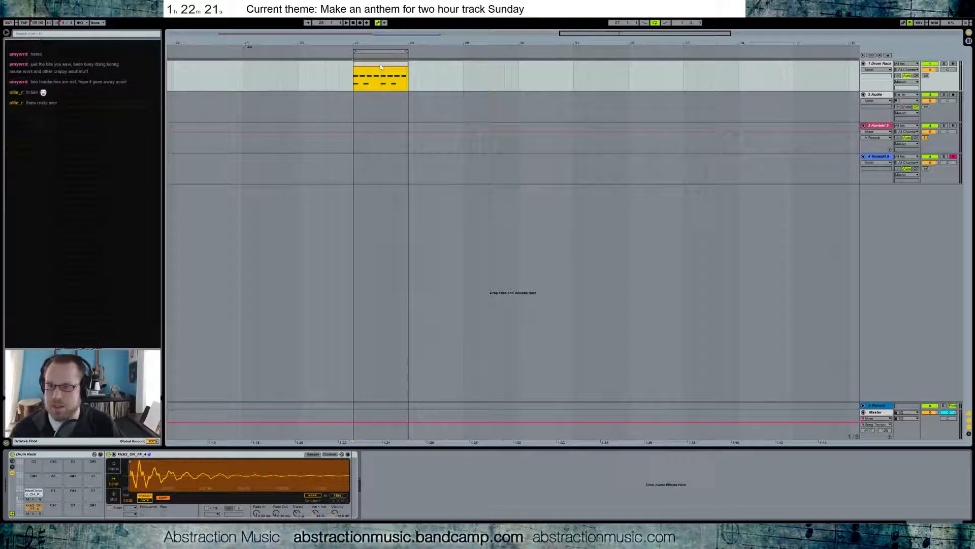
pyautogui.moveTo(160, 149); pyautogui.dragTo(162, 118)
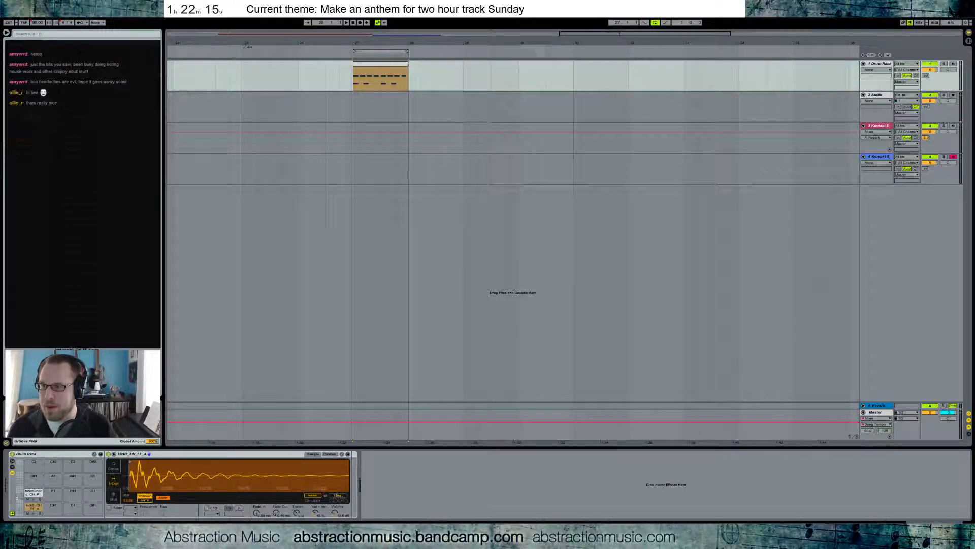
pyautogui.moveTo(159, 89); pyautogui.dragTo(162, 93)
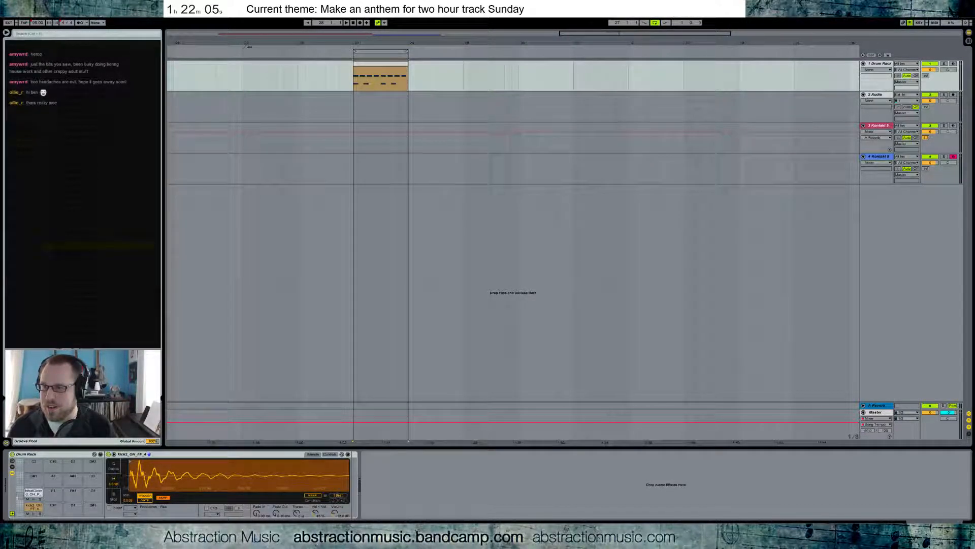
pyautogui.moveTo(56, 495); pyautogui.dragTo(56, 495)
# Write an eighth-long snare note at 1.2 in the bar 27 clip, repeat it at 1.4 and play the beat.
pyautogui.doubleClick(379, 64)
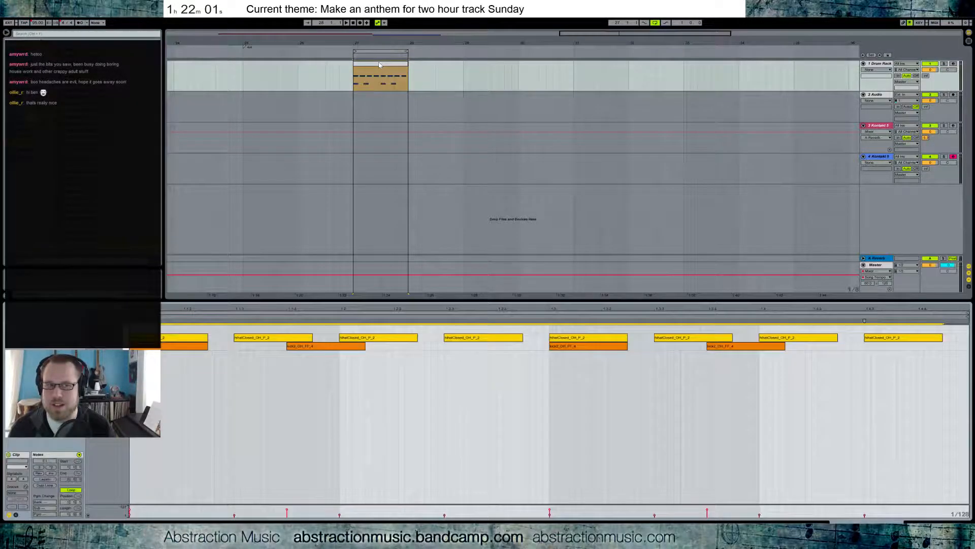
pyautogui.moveTo(344, 329); pyautogui.dragTo(446, 323)
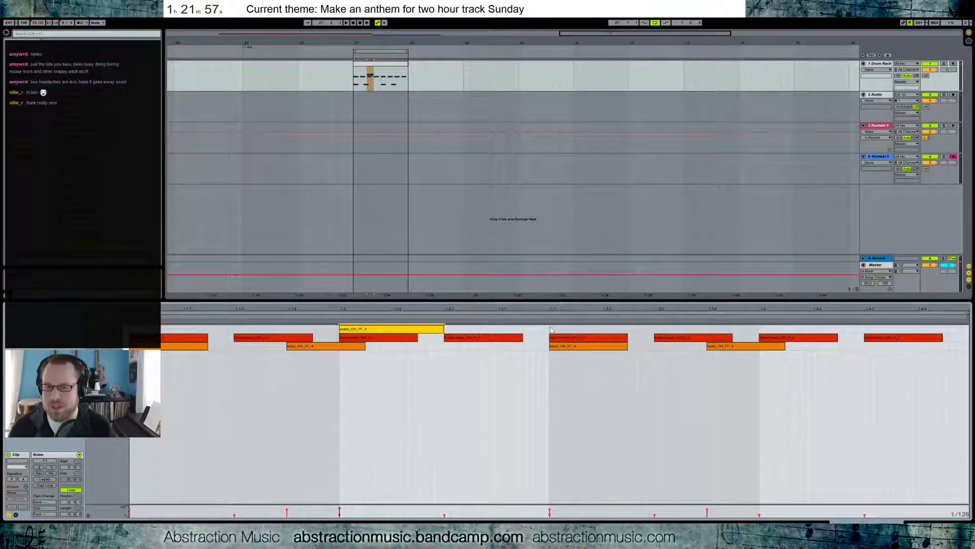
pyautogui.moveTo(552, 330); pyautogui.dragTo(131, 315)
pyautogui.hotkey('ctrl', 'd')
pyautogui.press('space')
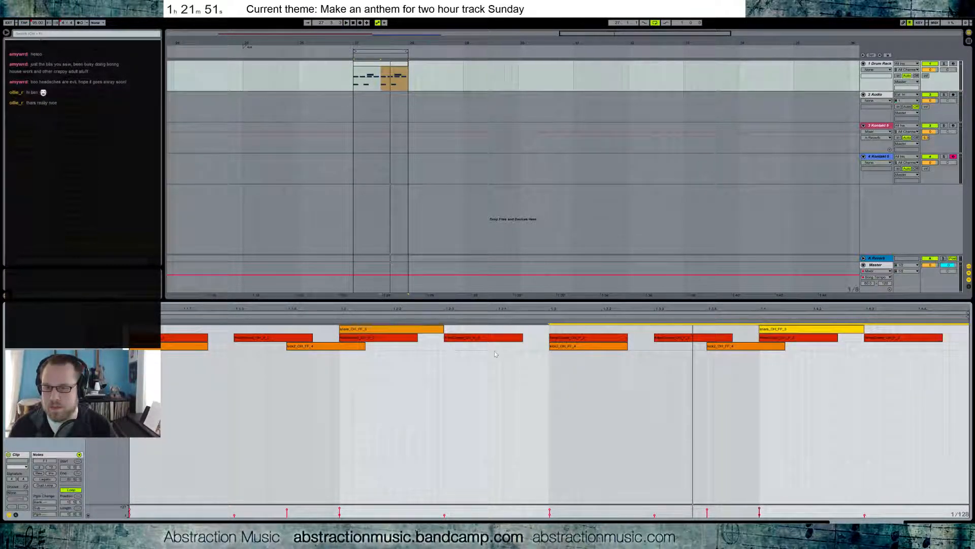
# Add kick notes at 1.2.3 and 1.4.3 in the bar 27 clip and move the 1.3 kick to 1.3.2.
pyautogui.moveTo(445, 346)
pyautogui.mouseDown()
pyautogui.moveTo(655, 347)
pyautogui.moveTo(632, 346)
pyautogui.mouseUp()
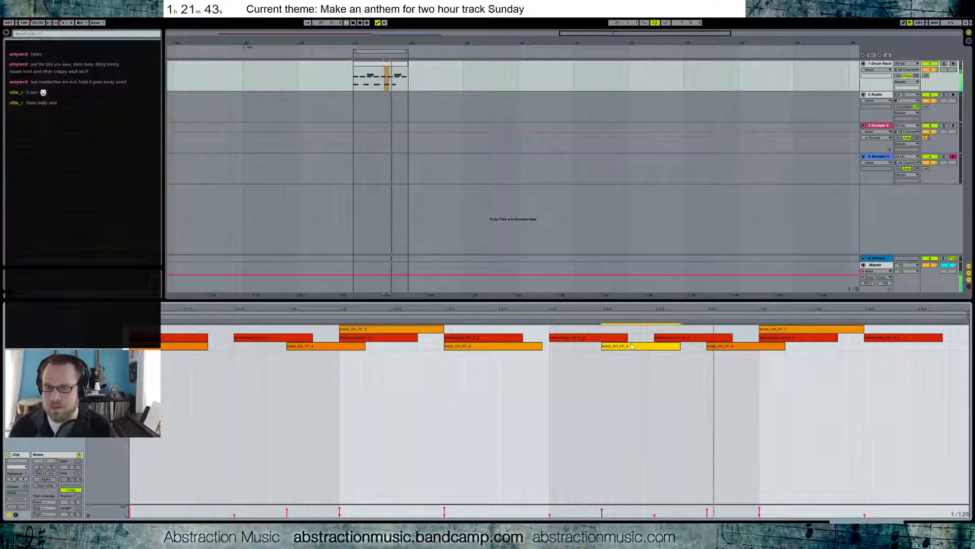
pyautogui.doubleClick(884, 346)
pyautogui.moveTo(917, 346); pyautogui.dragTo(943, 346)
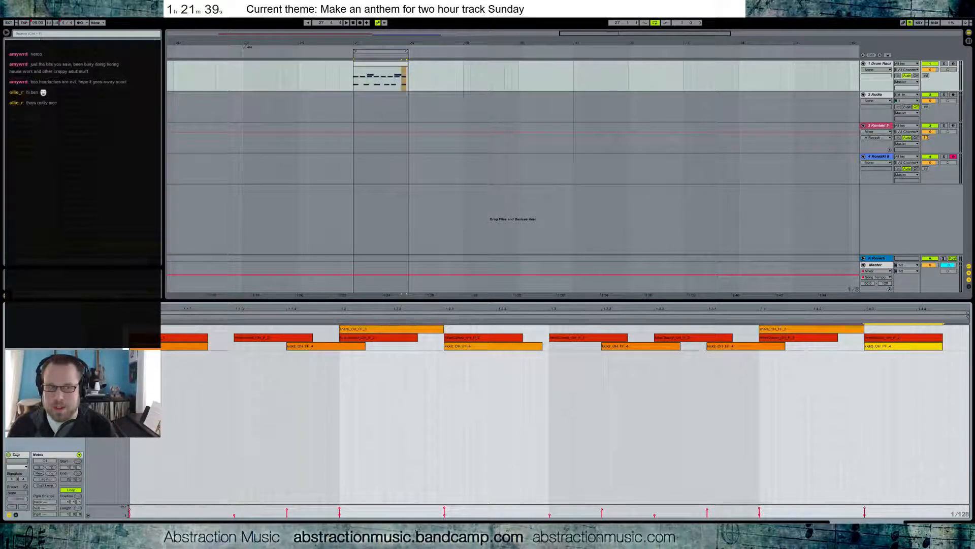
# Add a Glue Compressor after the Drum Rack and adjust its threshold and makeup gain while the beat plays.
pyautogui.hotkey('shift', 'Tab')
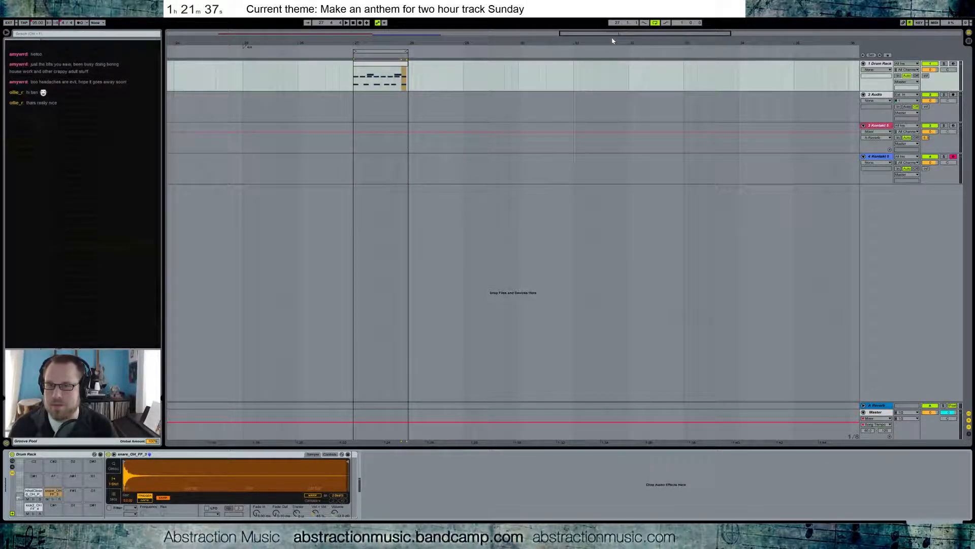
pyautogui.moveTo(406, 43); pyautogui.dragTo(629, 117)
pyautogui.click(528, 65)
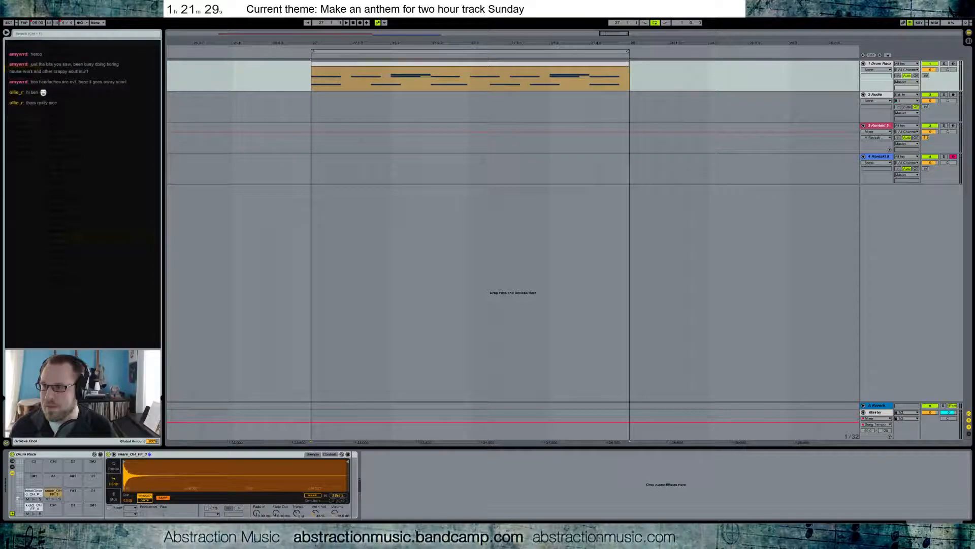
pyautogui.moveTo(381, 506)
pyautogui.mouseDown()
pyautogui.moveTo(407, 514)
pyautogui.moveTo(401, 533)
pyautogui.mouseUp()
pyautogui.press('space')
pyautogui.moveTo(421, 501)
pyautogui.mouseDown()
pyautogui.moveTo(421, 483)
pyautogui.moveTo(401, 493)
pyautogui.moveTo(421, 496)
pyautogui.mouseUp()
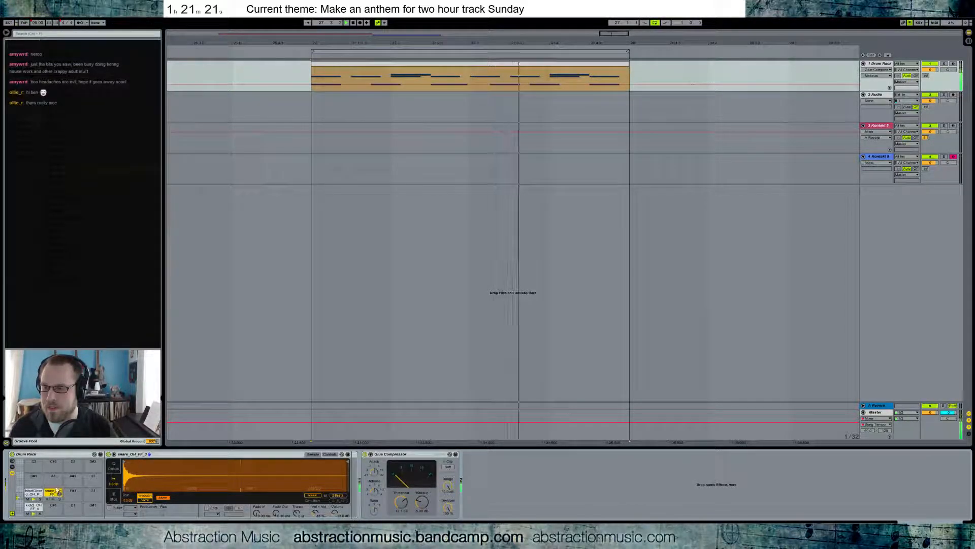
# Duplicate the bar 27 drum clip to bar 28, add a sixteenth-long snare note at 1.4.4 in the copy and play it.
pyautogui.doubleClick(530, 65)
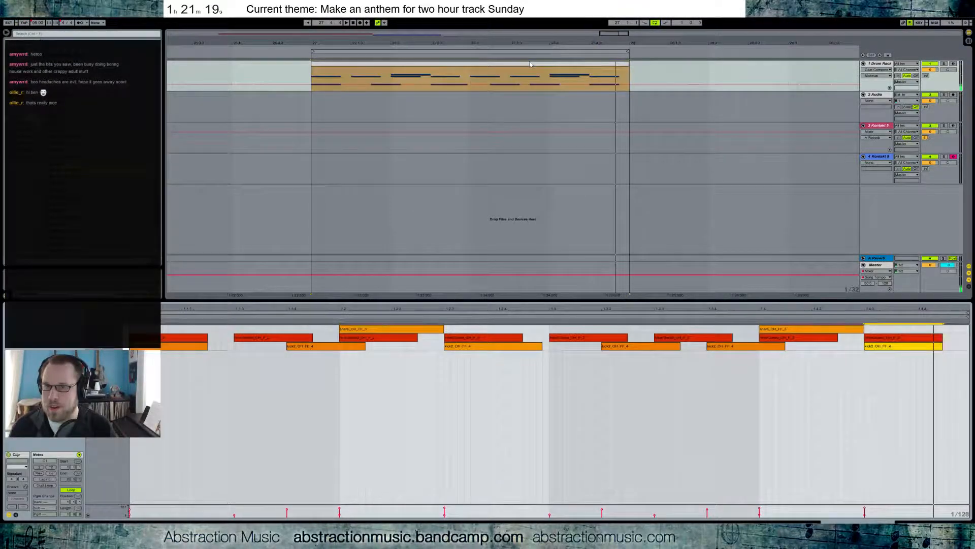
pyautogui.hotkey('ctrl', 'd')
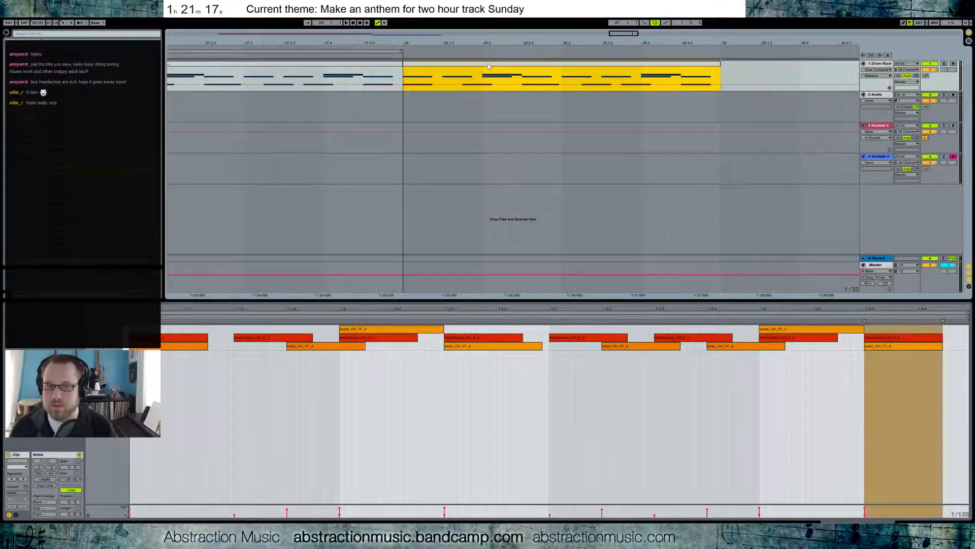
pyautogui.click(831, 428)
pyautogui.doubleClick(921, 329)
pyautogui.moveTo(922, 330); pyautogui.dragTo(946, 340)
pyautogui.press('space')
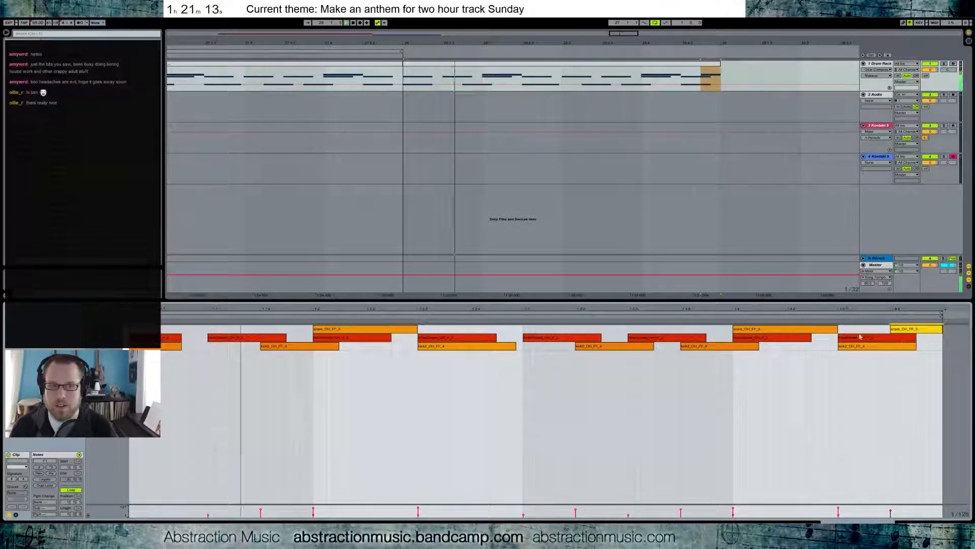
# Extend the loop over bars 27 and 28 and add kicks to the bar 28 clip at 1.1.2 and directly after the 1.3.4 kick.
pyautogui.moveTo(402, 52); pyautogui.dragTo(720, 52)
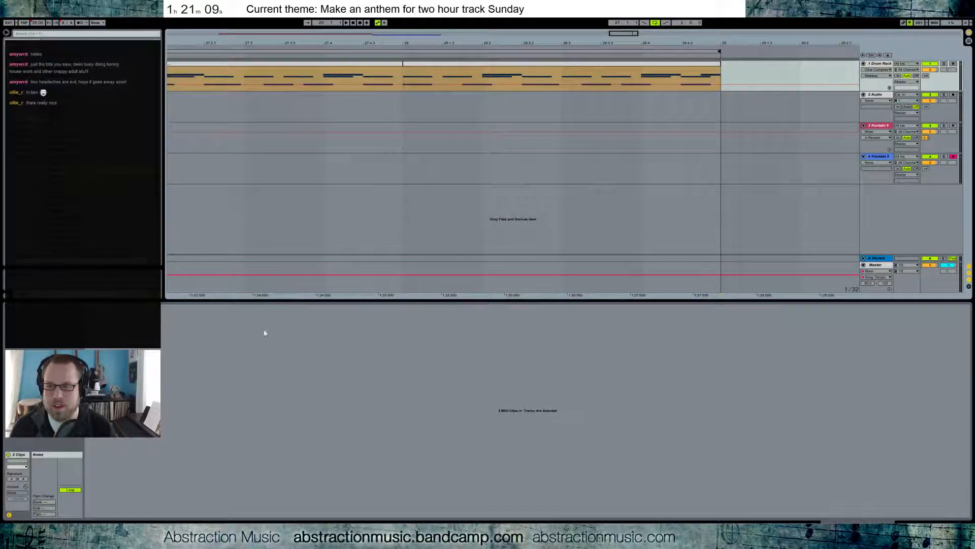
pyautogui.click(569, 66)
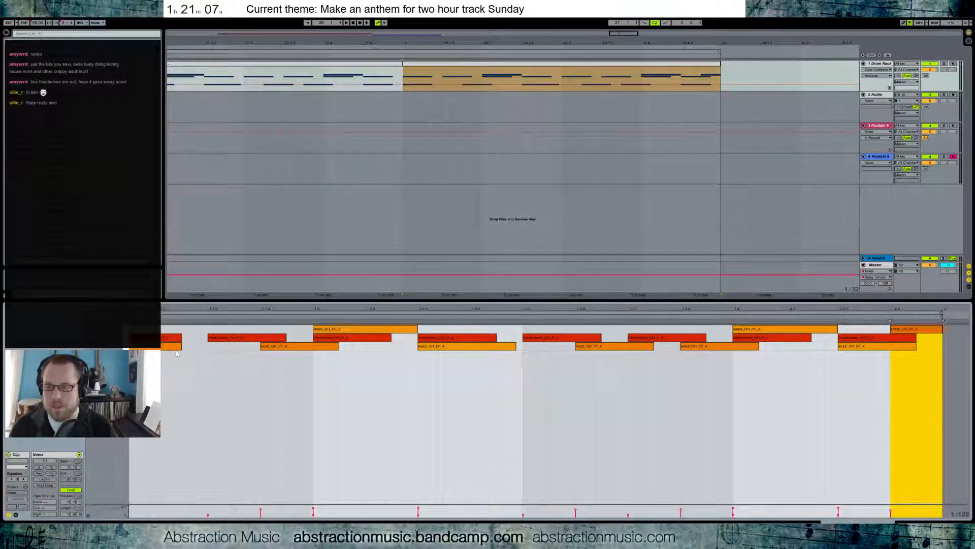
pyautogui.moveTo(185, 350); pyautogui.dragTo(232, 377)
pyautogui.moveTo(198, 349); pyautogui.dragTo(172, 348)
pyautogui.press('space')
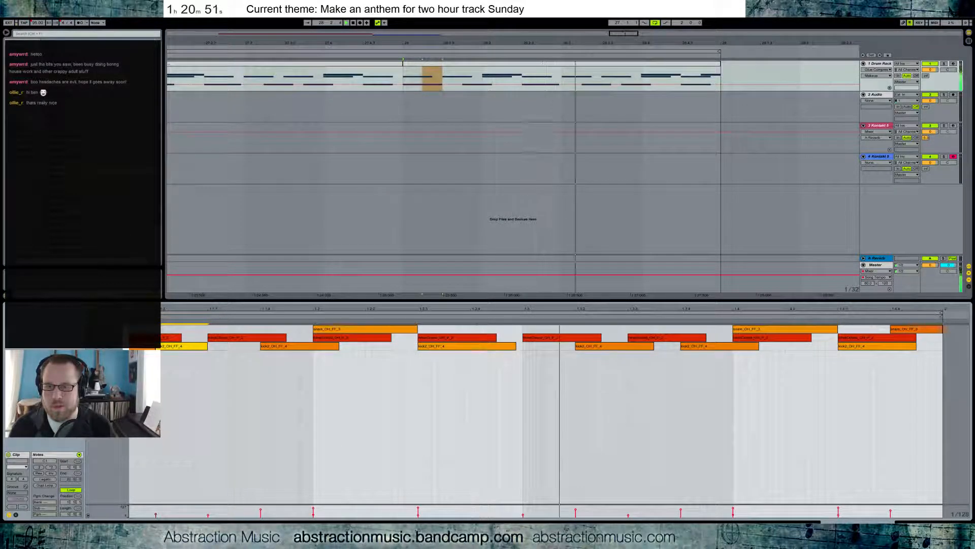
pyautogui.doubleClick(763, 349)
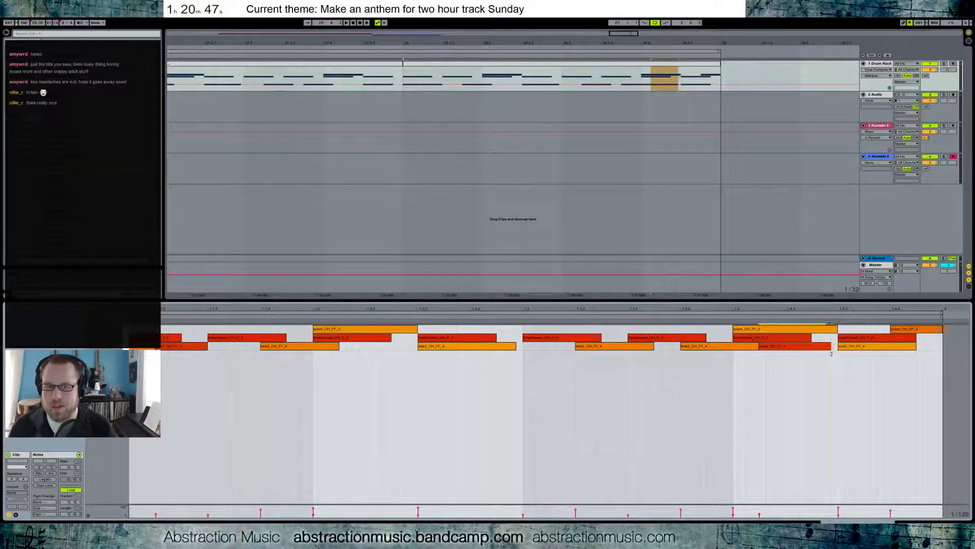
pyautogui.moveTo(833, 352); pyautogui.dragTo(839, 352)
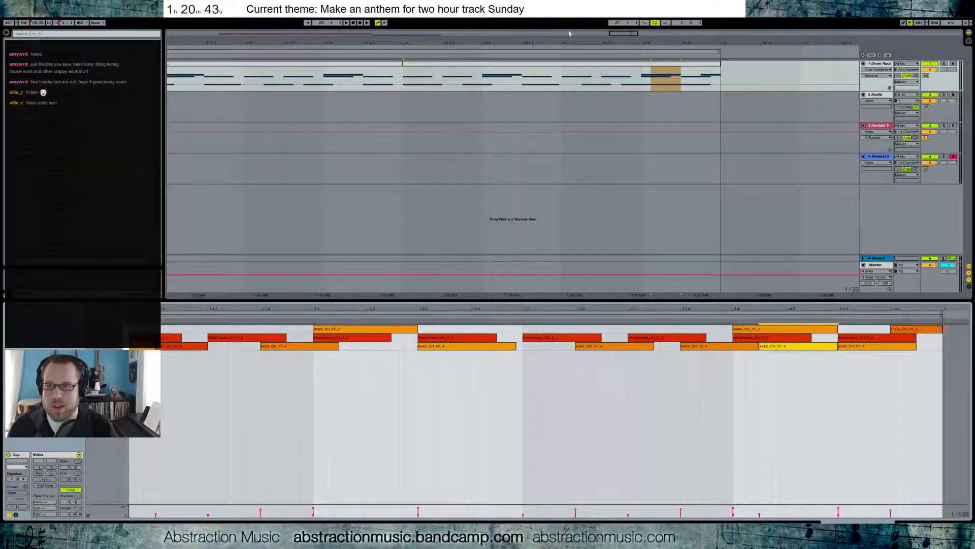
# Duplicate the drum clips of bars 27 and 28 into bars 29 and 30 and extend the loop to four bars.
pyautogui.moveTo(621, 33); pyautogui.dragTo(628, 25)
pyautogui.click(287, 64)
pyautogui.keyDown('shift'); pyautogui.click(338, 65); pyautogui.keyUp('shift')
pyautogui.hotkey('ctrl', 'f')
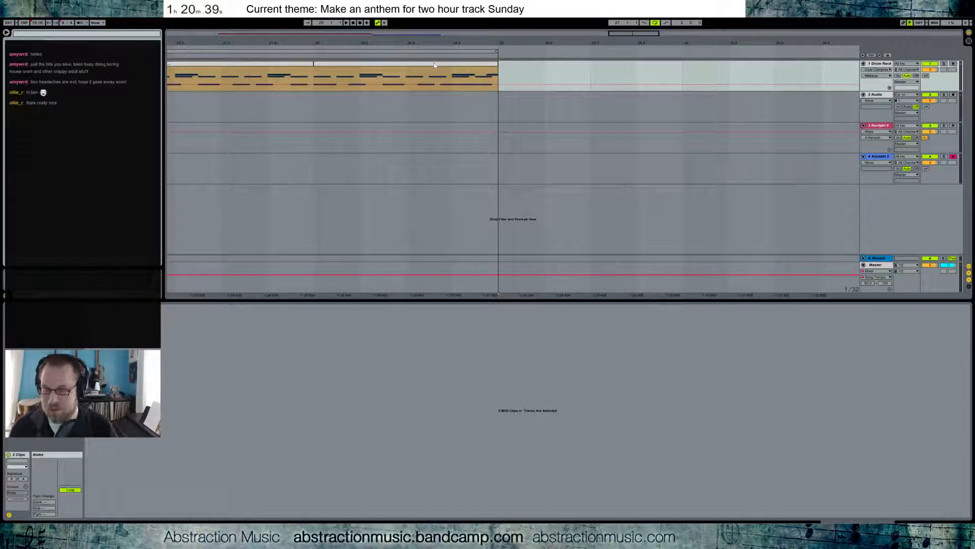
pyautogui.click(351, 65)
pyautogui.keyDown('shift'); pyautogui.click(273, 65); pyautogui.keyUp('shift')
pyautogui.hotkey('ctrl', 'd')
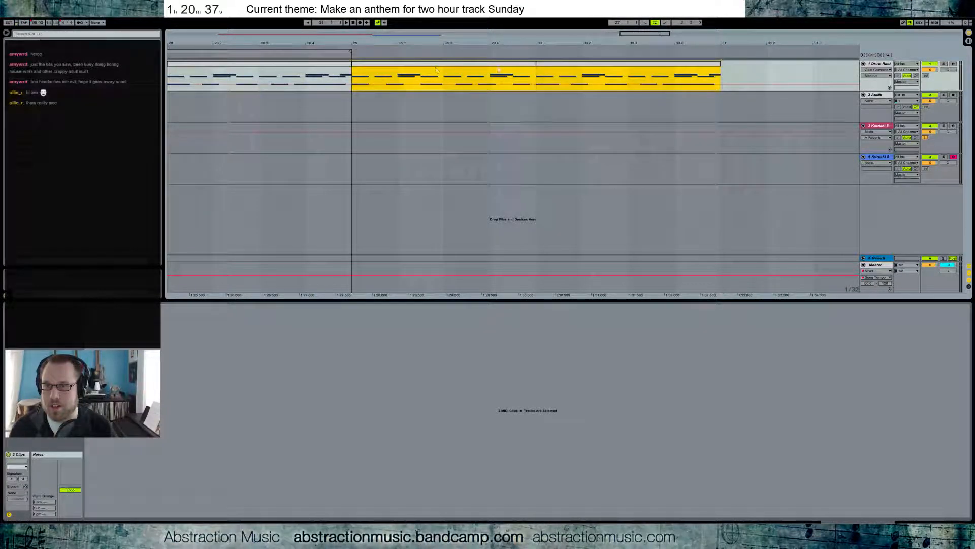
pyautogui.moveTo(351, 51); pyautogui.dragTo(712, 65)
# Rework the bar 30 clip with closing kicks at 1.4.2 and 1.4.4, a snare from 1.4.3 to the end, and the 1.1.2 kick moved to 1.1.3.
pyautogui.click(711, 64)
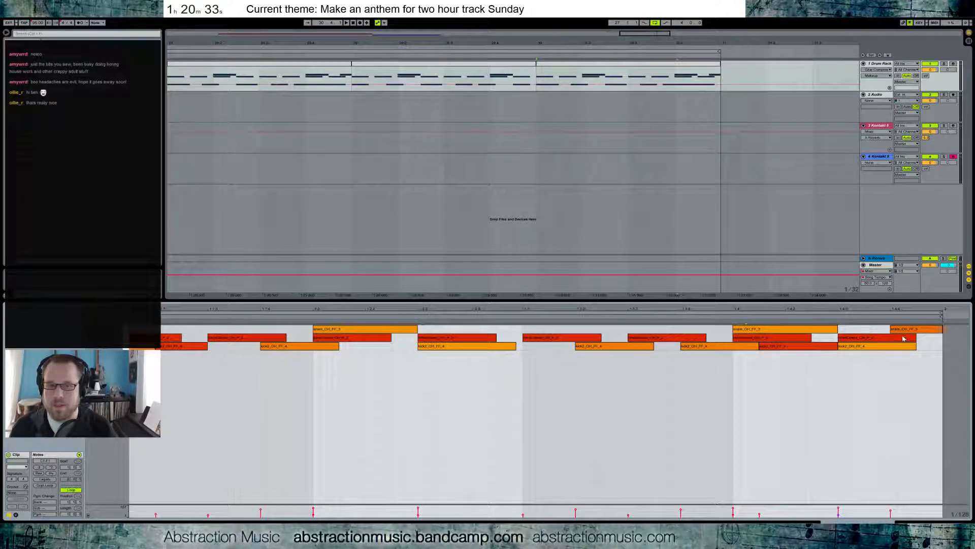
pyautogui.moveTo(858, 348); pyautogui.dragTo(805, 348)
pyautogui.moveTo(902, 330)
pyautogui.mouseDown()
pyautogui.moveTo(808, 347)
pyautogui.moveTo(955, 346)
pyautogui.moveTo(943, 347)
pyautogui.mouseUp()
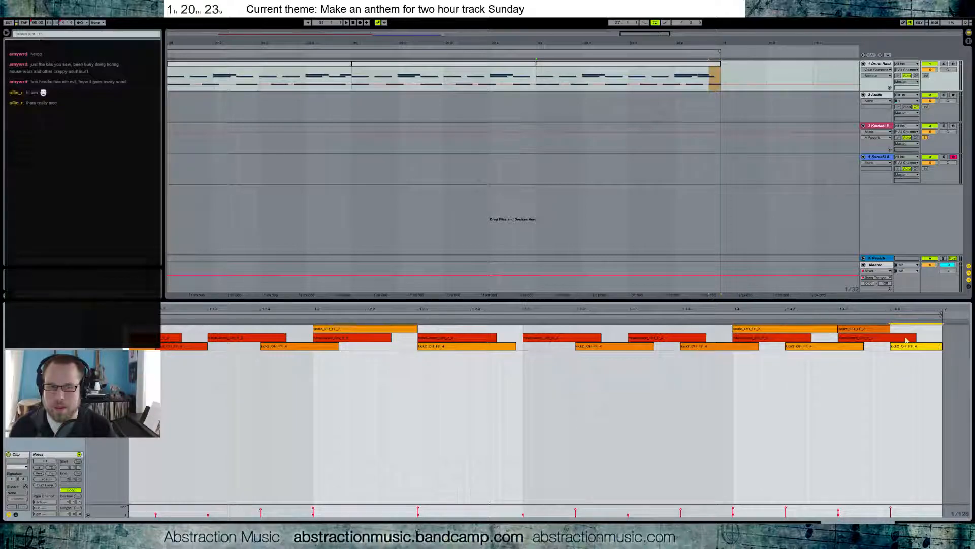
pyautogui.moveTo(889, 330); pyautogui.dragTo(943, 329)
pyautogui.press('space')
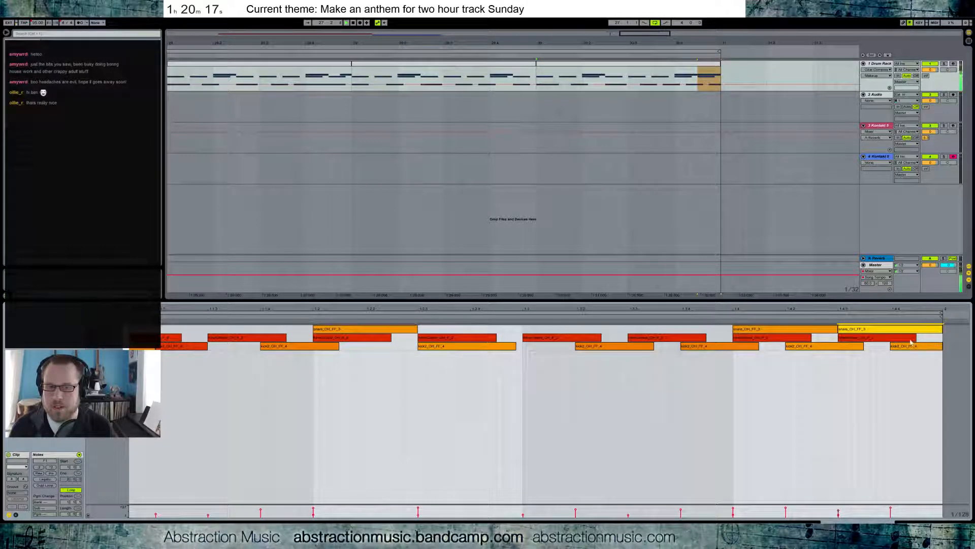
pyautogui.moveTo(178, 346); pyautogui.dragTo(226, 347)
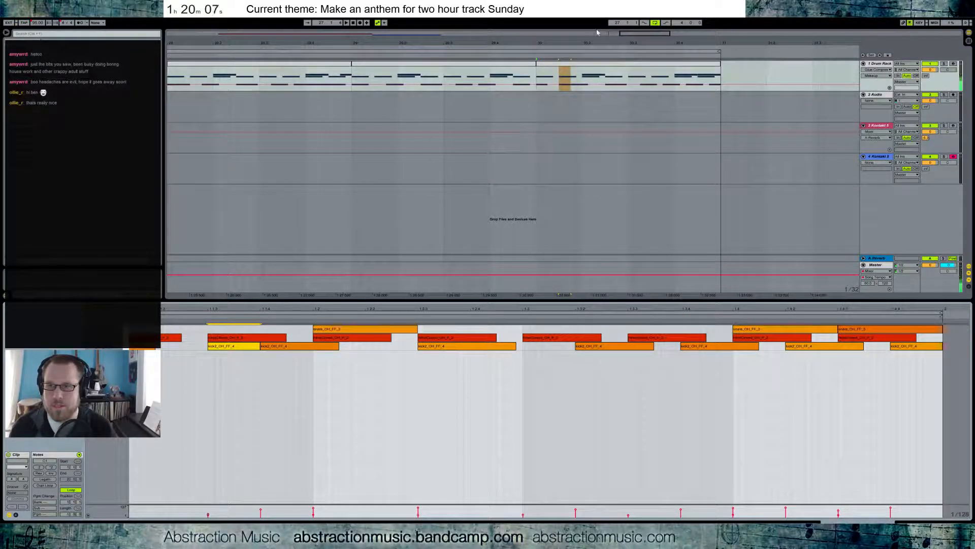
# Select track 4, Kontakt 5, and play the four-bar drum loop to rehearse a part over it.
pyautogui.moveTo(272, 43); pyautogui.dragTo(514, 33)
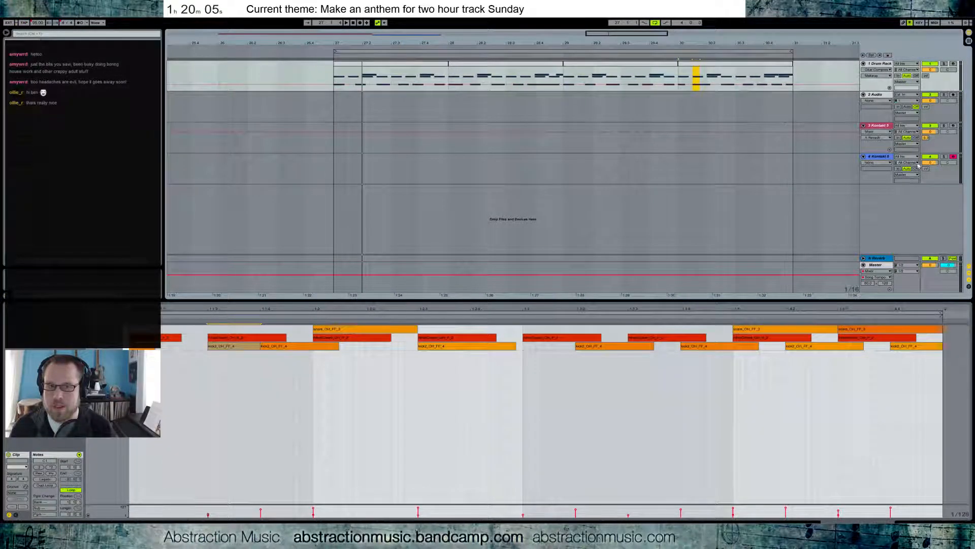
pyautogui.click(875, 158)
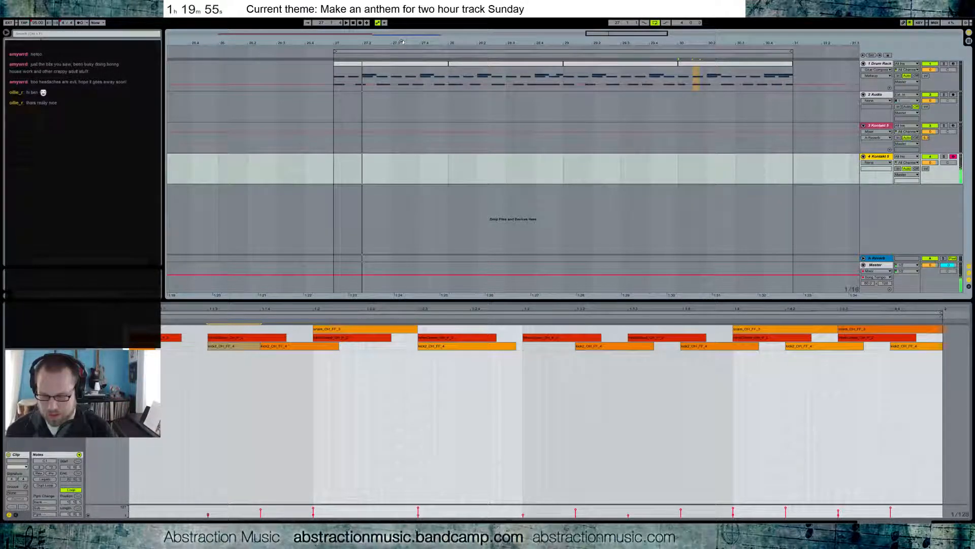
pyautogui.press('space')
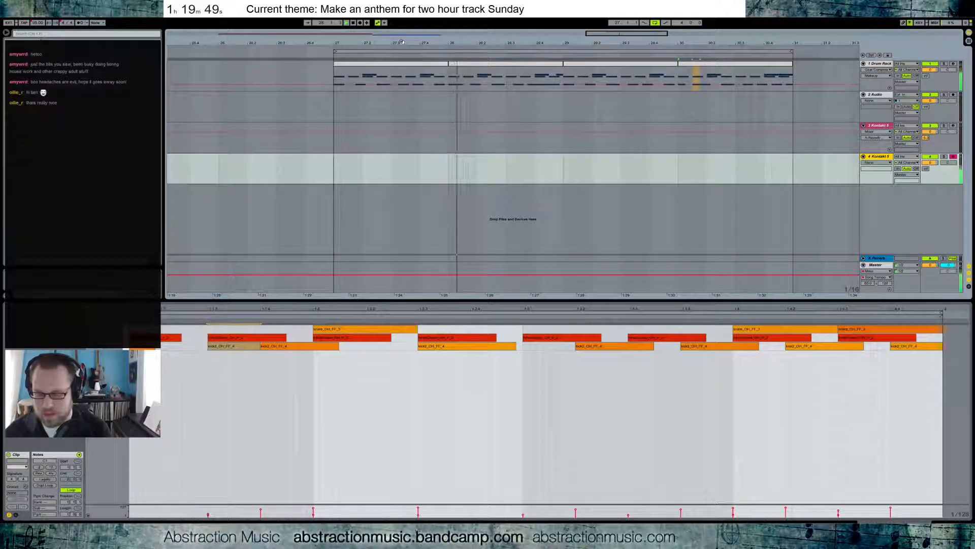
pyautogui.press('space')
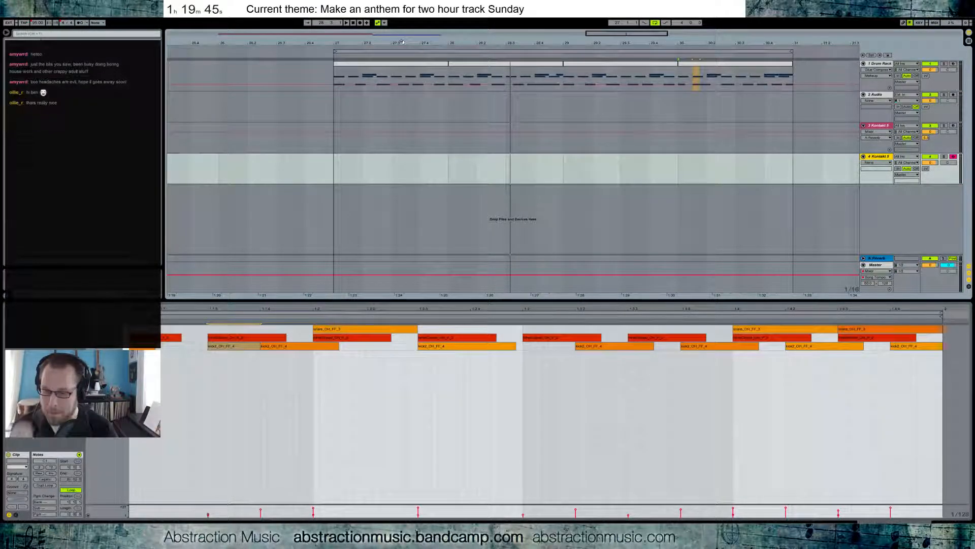
# Try recording a part on track 4, Kontakt 5, over the drum loop and delete the take.
pyautogui.press('F9')
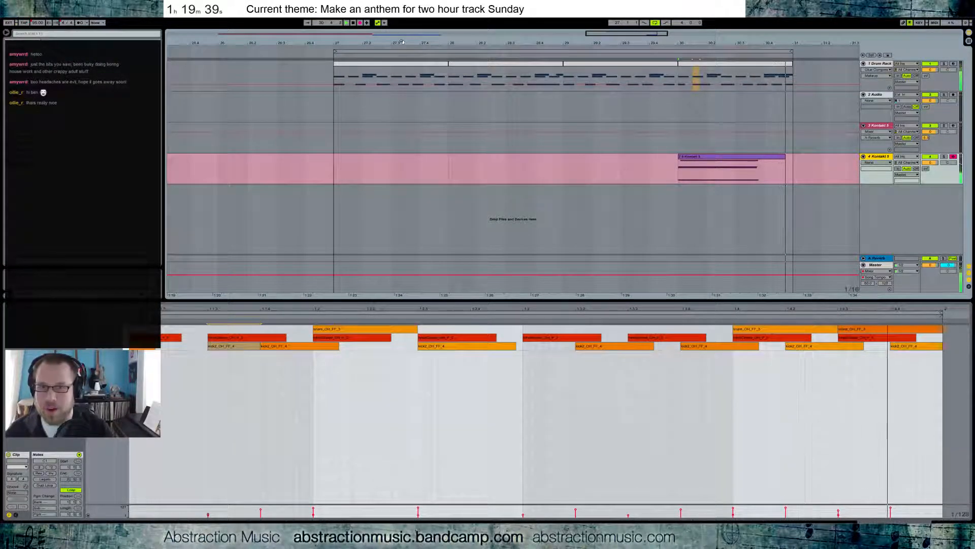
pyautogui.press('space')
pyautogui.press('Delete')
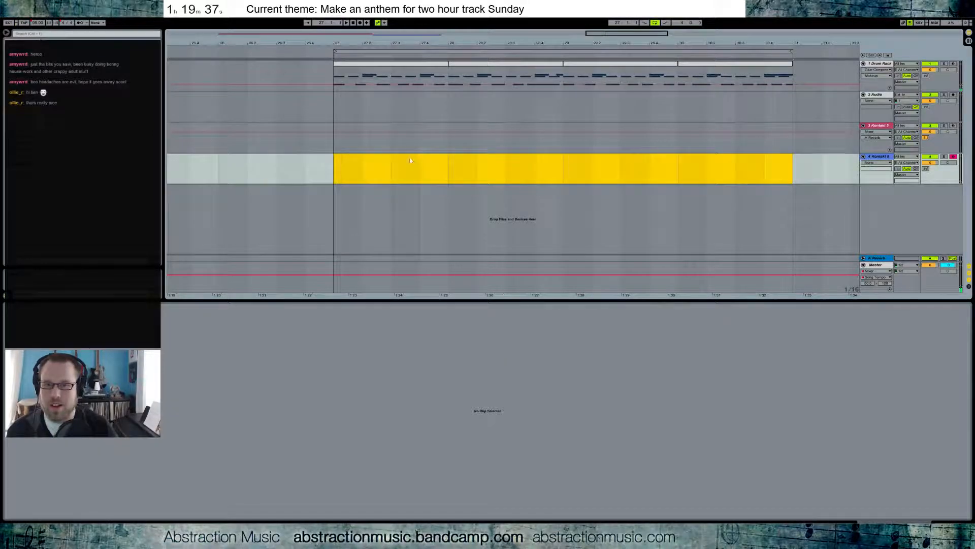
# Try recording a four-bar take on track 4 over the drum loop and undo it.
pyautogui.click(360, 23)
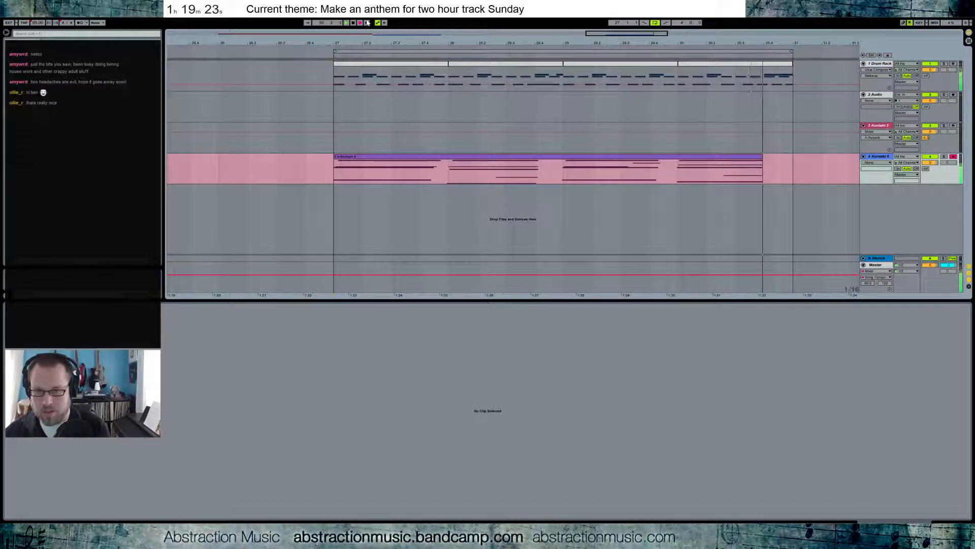
pyautogui.press('space')
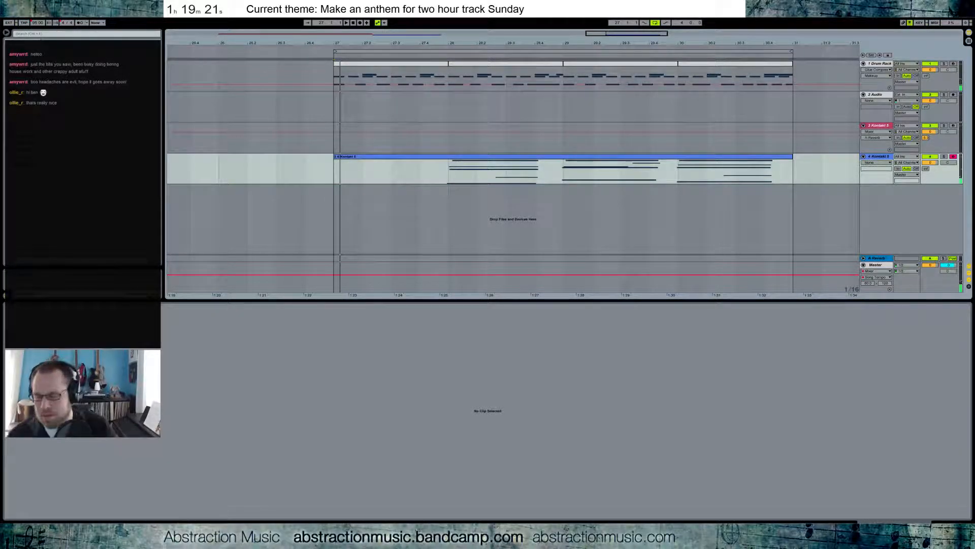
pyautogui.hotkey('ctrl', 'z')
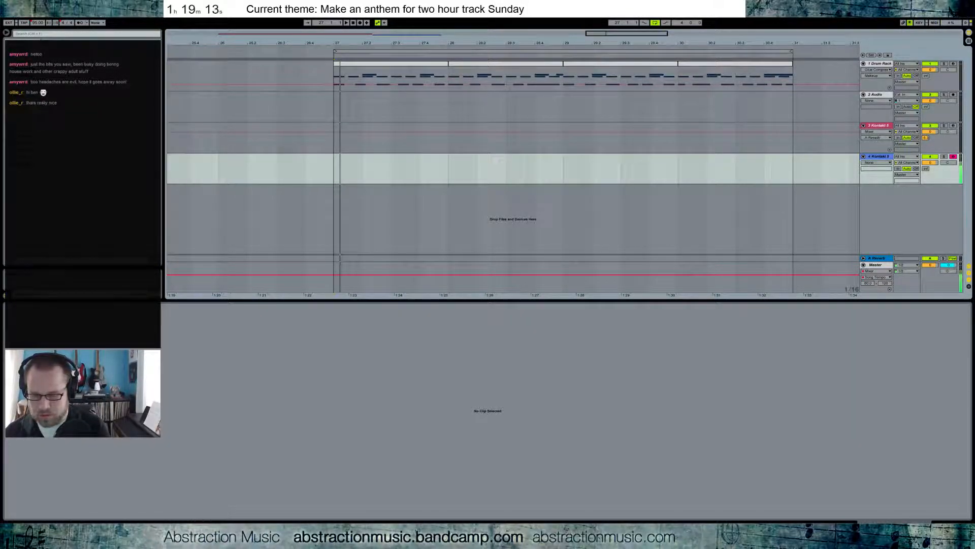
# Open Kontakt 5 on track 4, remove its current instrument and load the Funky preset from the Vintage Keys library.
pyautogui.click(882, 158)
pyautogui.click(951, 519)
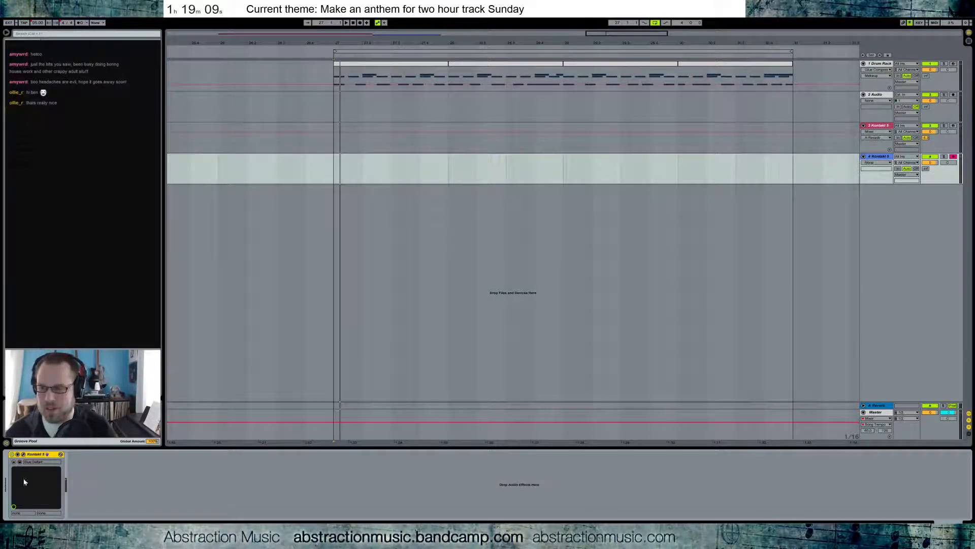
pyautogui.click(23, 456)
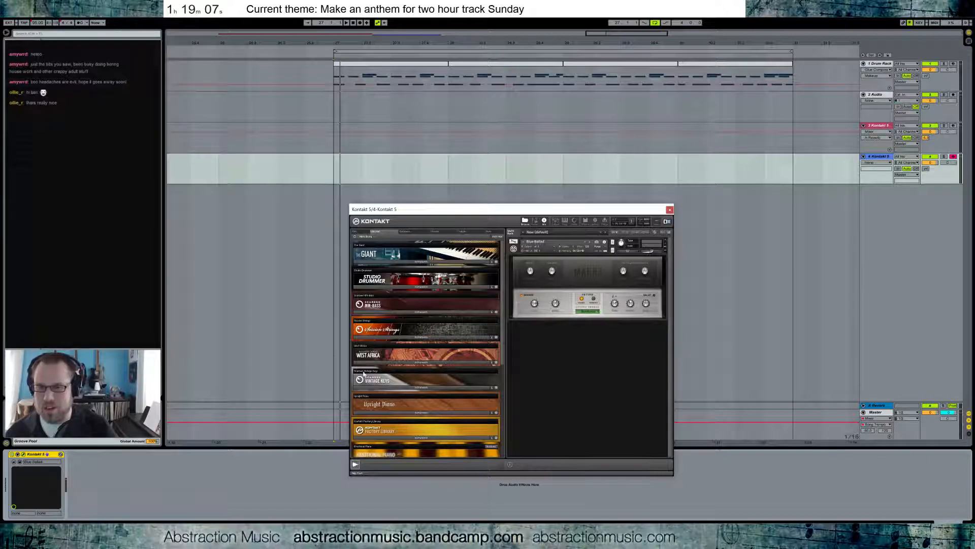
pyautogui.click(667, 243)
pyautogui.click(393, 389)
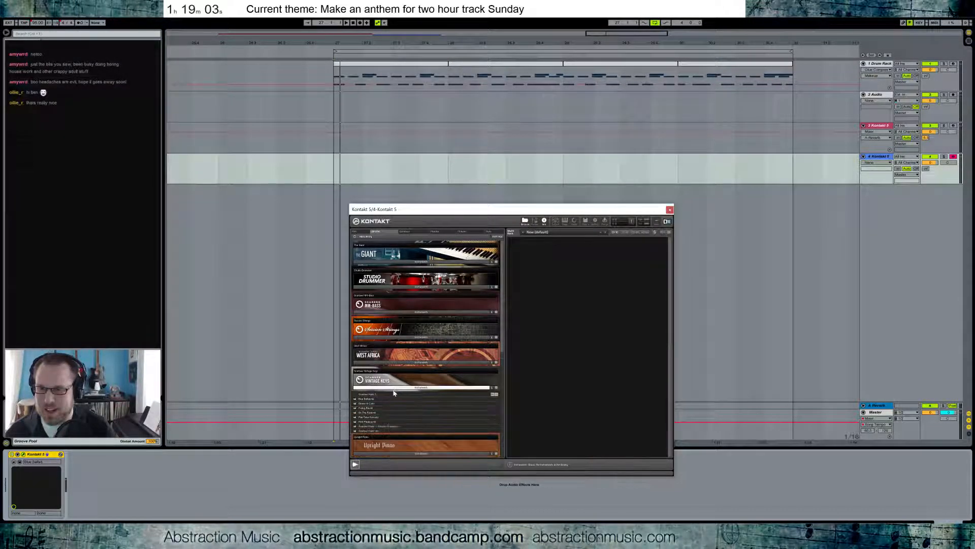
pyautogui.doubleClick(377, 403)
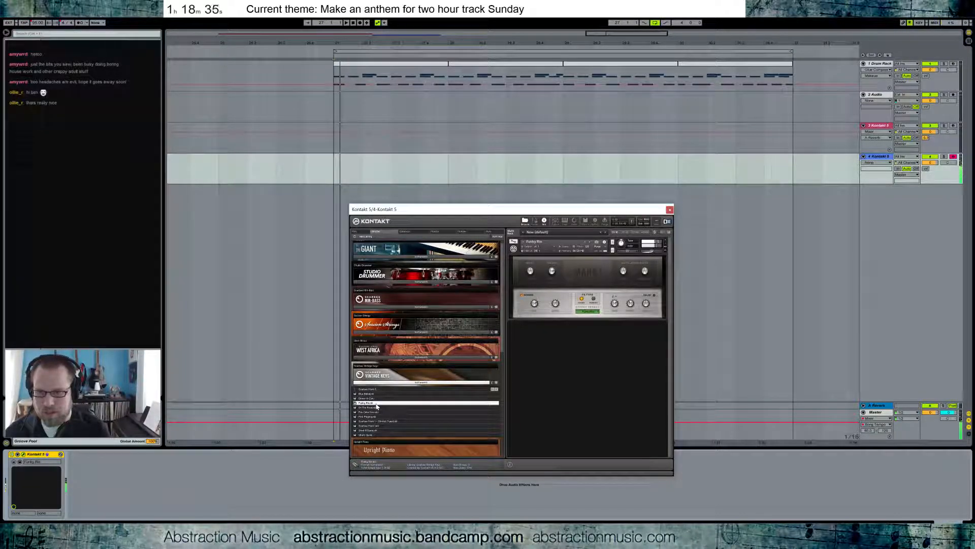
# Replace the loaded Kontakt instrument with the Pan Cake preset from Vintage Keys and rehearse it over the drum loop.
pyautogui.doubleClick(377, 407)
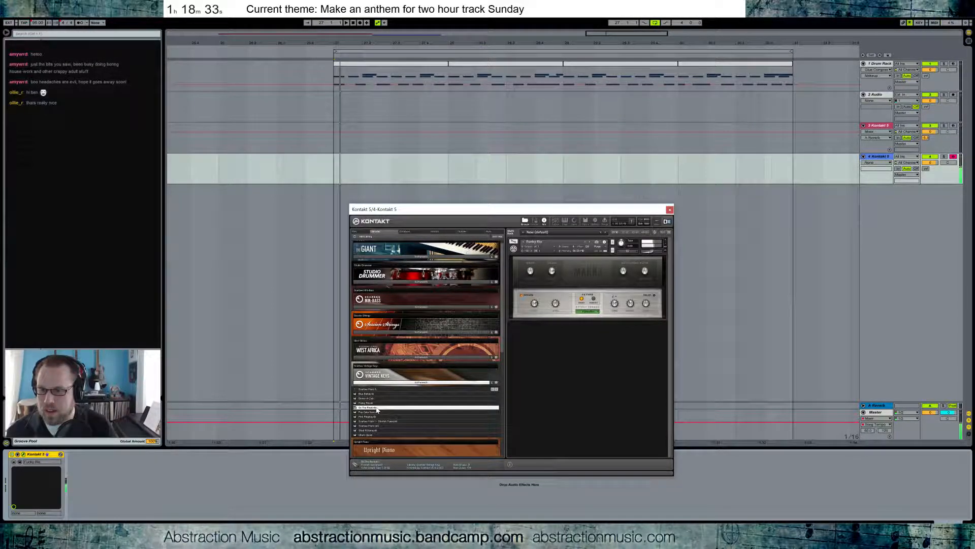
pyautogui.click(664, 243)
pyautogui.click(665, 243)
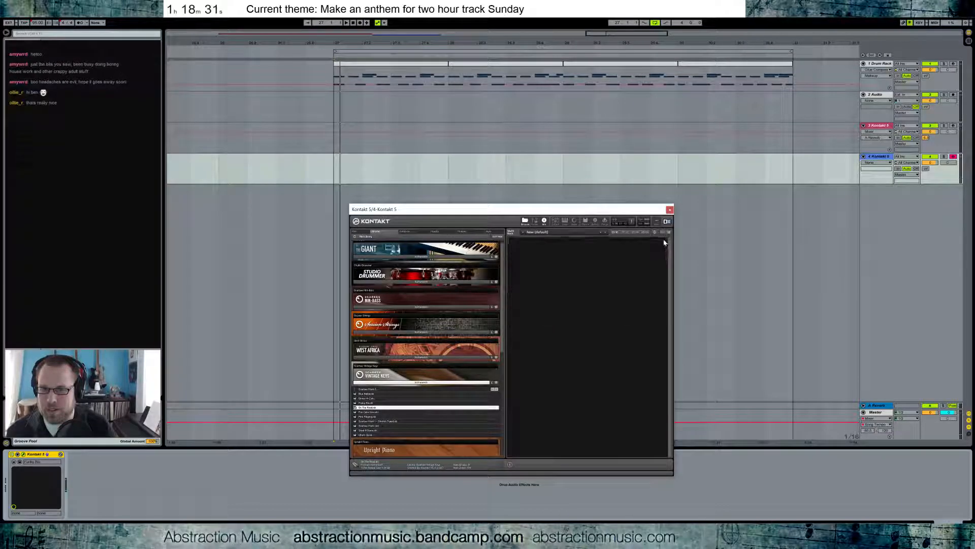
pyautogui.doubleClick(370, 412)
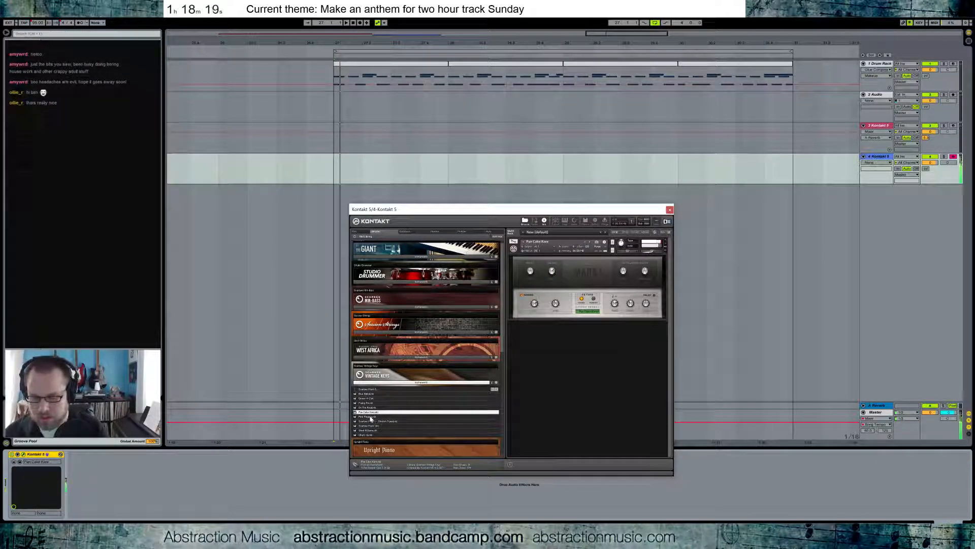
pyautogui.press('space')
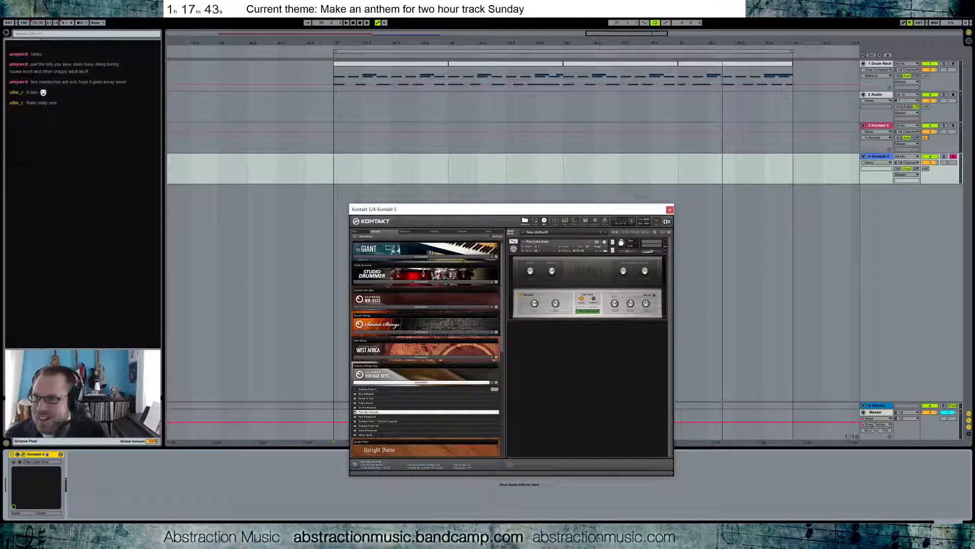
# Add an Analog synth on a new track 5, set oscillator 1's shape and turn on unison.
pyautogui.click(26, 62)
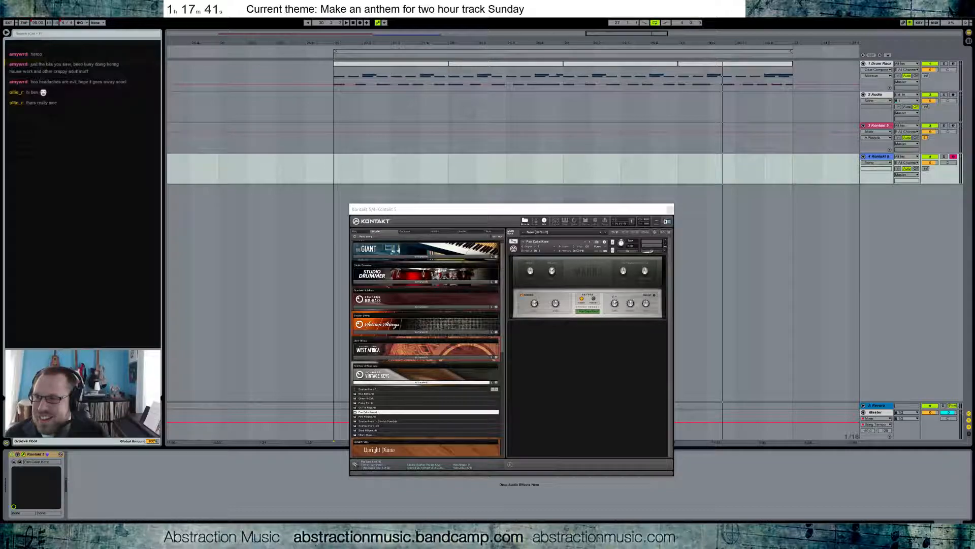
pyautogui.moveTo(417, 195); pyautogui.dragTo(418, 197)
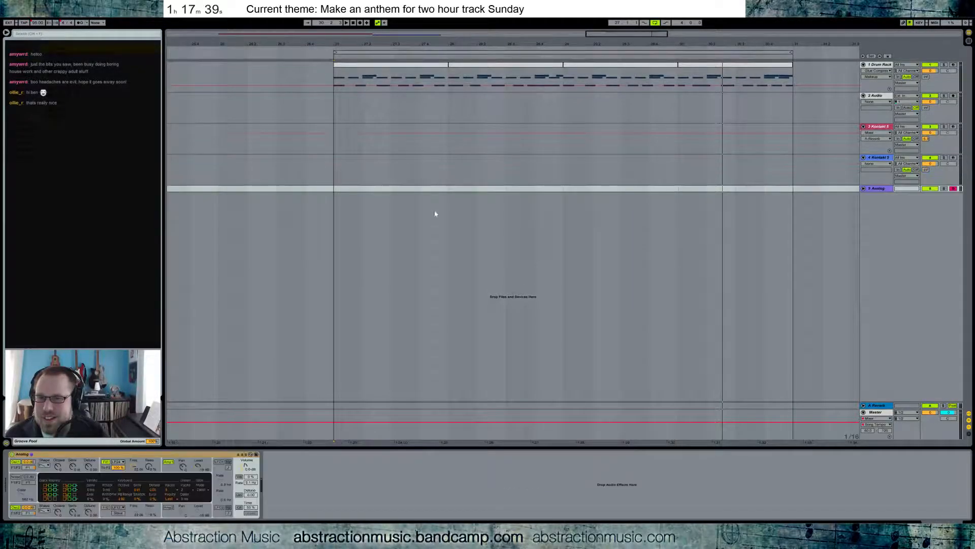
pyautogui.click(44, 464)
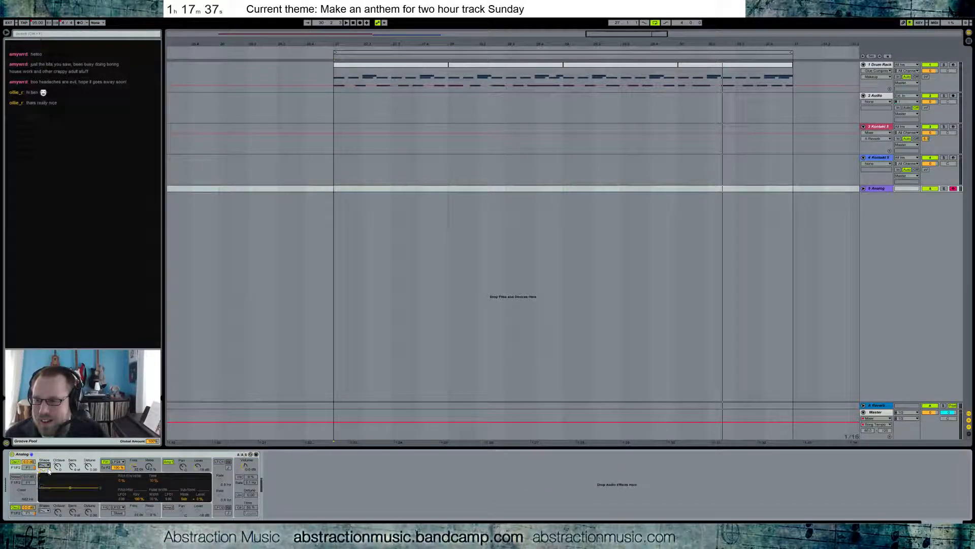
pyautogui.click(239, 494)
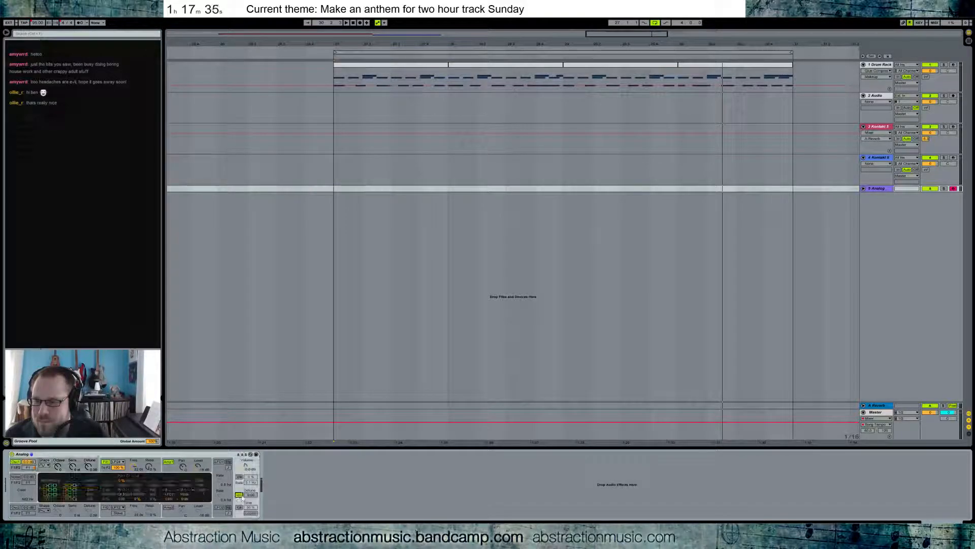
# Adjust filter 1's frequency in Analog and give its envelope a short decay with low sustain.
pyautogui.click(131, 462)
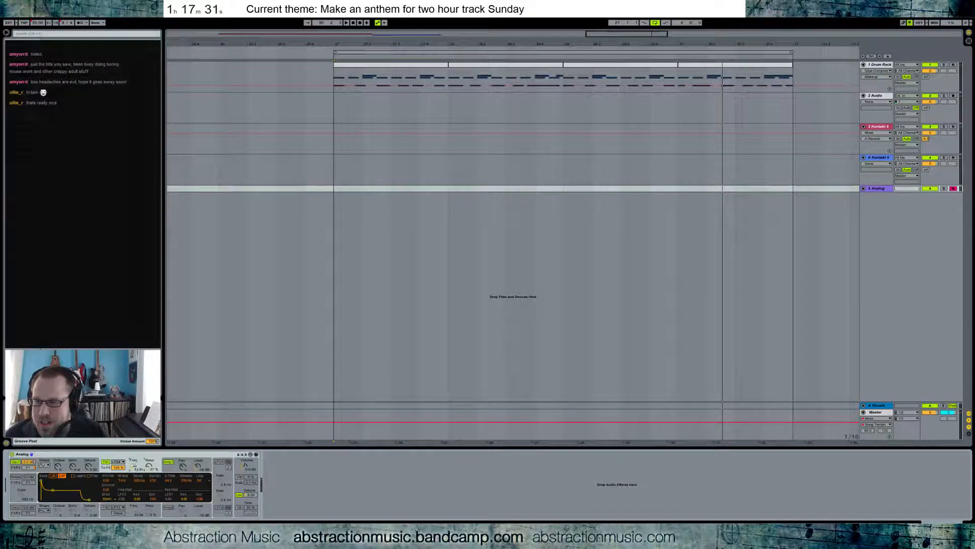
pyautogui.moveTo(95, 491); pyautogui.dragTo(47, 494)
pyautogui.click(173, 472)
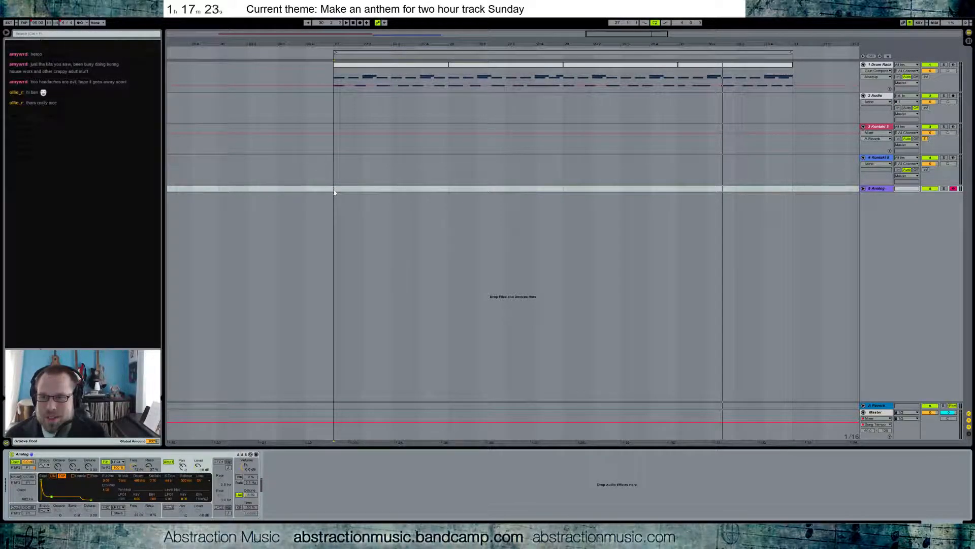
# Create a one-bar MIDI clip at bar 27 on the Analog track and open it for note editing.
pyautogui.moveTo(335, 192); pyautogui.dragTo(438, 194)
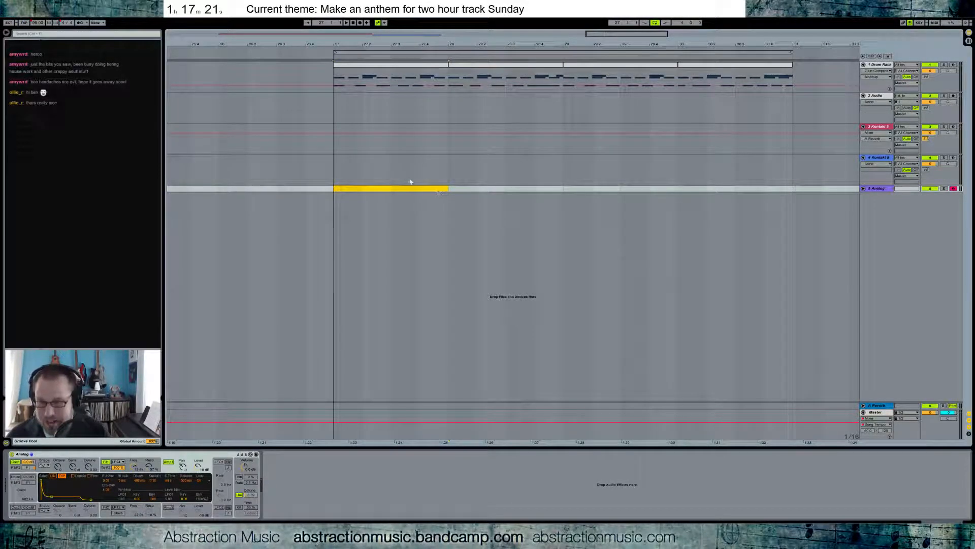
pyautogui.click(365, 191)
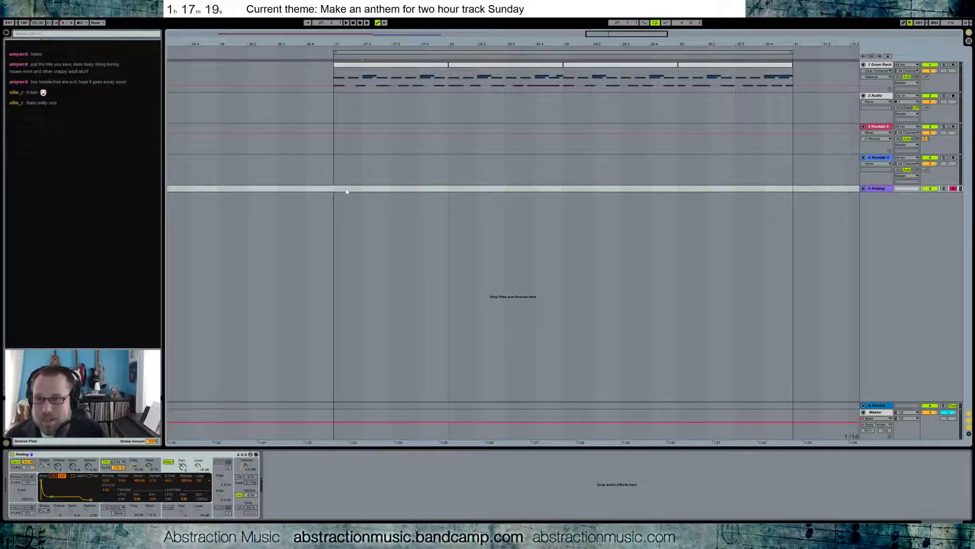
pyautogui.hotkey('ctrl', 'shift', 'm')
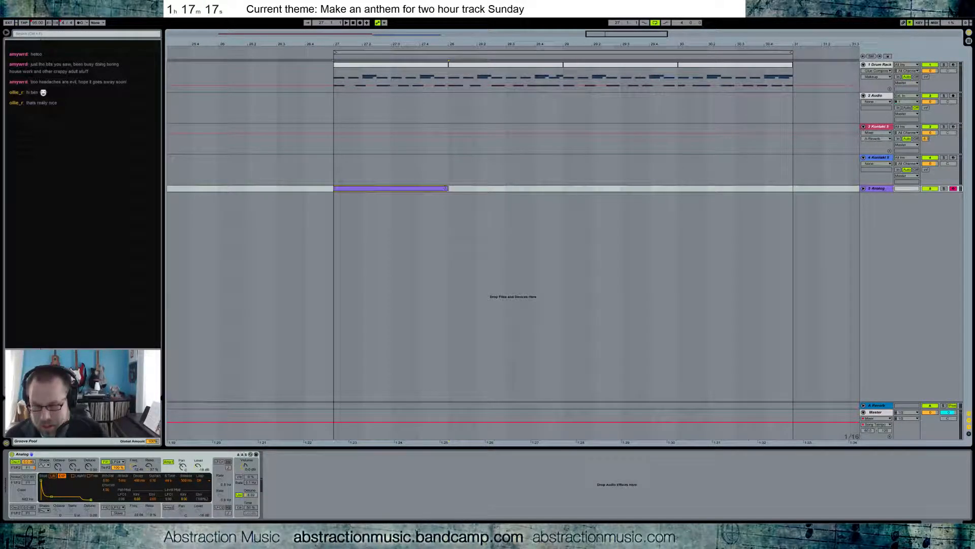
pyautogui.doubleClick(419, 189)
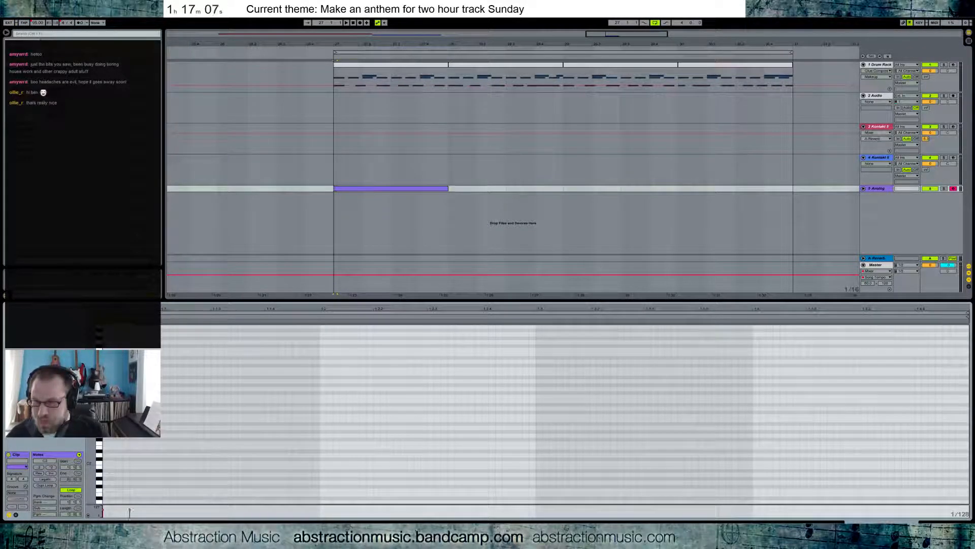
# Step-enter the first seven short notes of a melody from the start of the Analog clip.
pyautogui.press('Right')
pyautogui.press('Right')
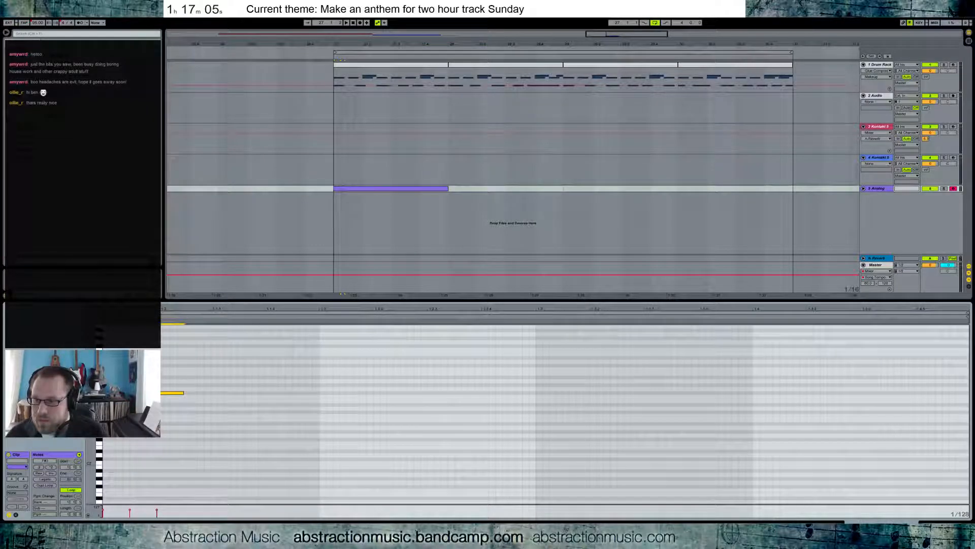
pyautogui.press('Right')
pyautogui.press('Right')
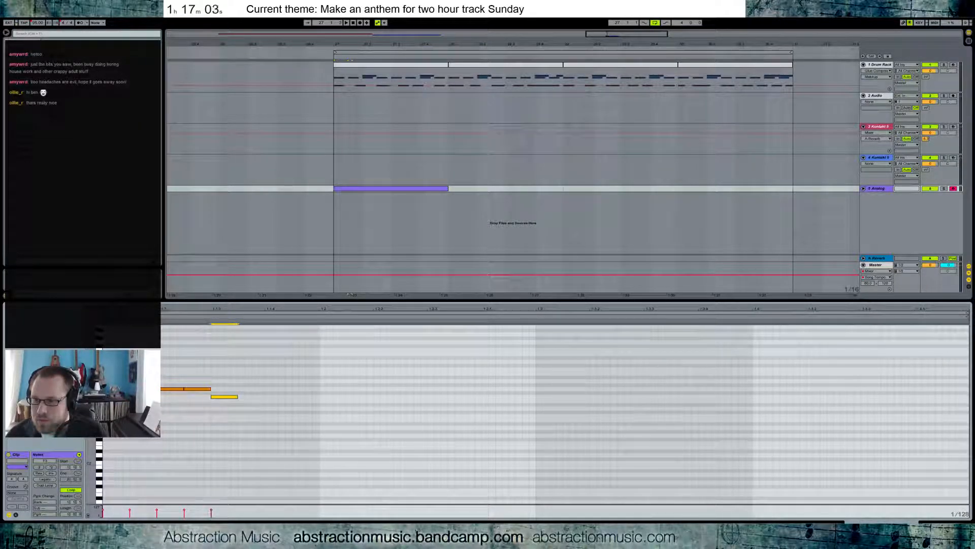
pyautogui.press('Right')
pyautogui.press('Right')
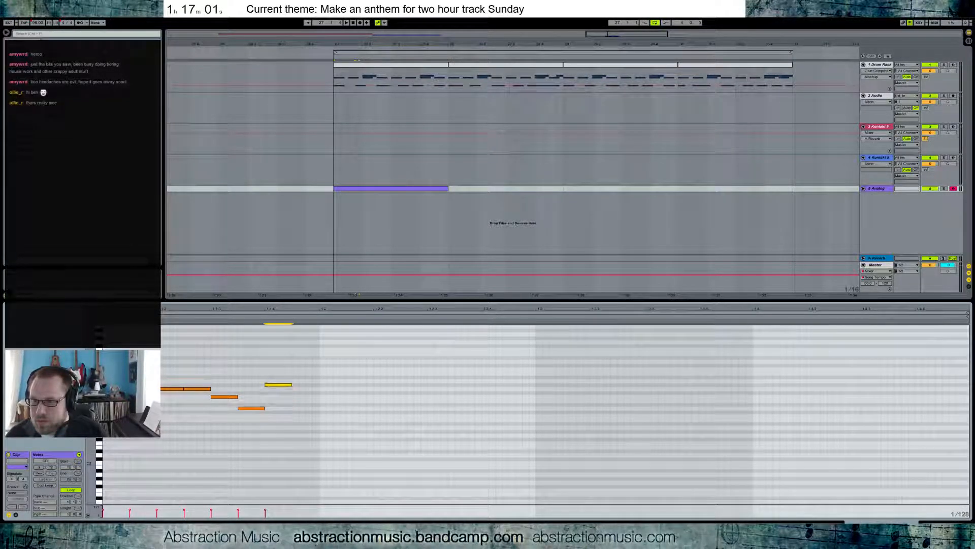
# Complete the run with higher closing notes, delete the doubled lower note beneath them and play the clip briefly.
pyautogui.press('Up')
pyautogui.press('Up')
pyautogui.press('Left')
pyautogui.press('Left')
pyautogui.press('Left')
pyautogui.press('Left')
pyautogui.press('Left')
pyautogui.press('Left')
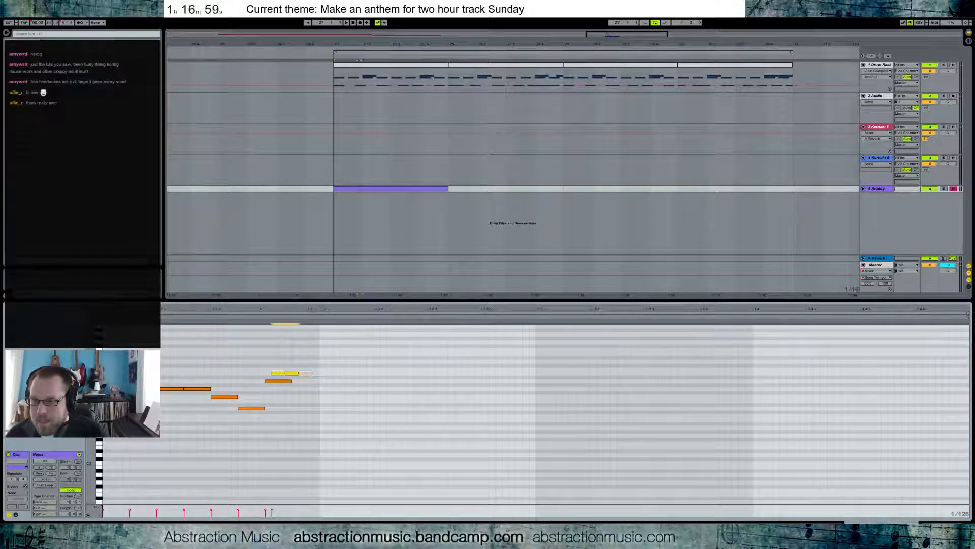
pyautogui.hotkey('ctrl', 'd')
pyautogui.press('Up')
pyautogui.hotkey('ctrl', 'd')
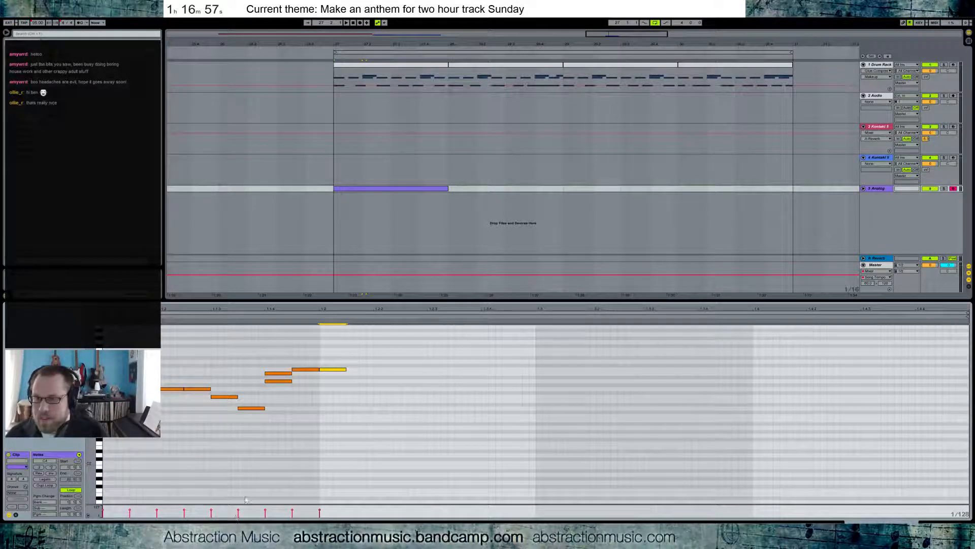
pyautogui.click(278, 381)
pyautogui.press('Delete')
pyautogui.press('space')
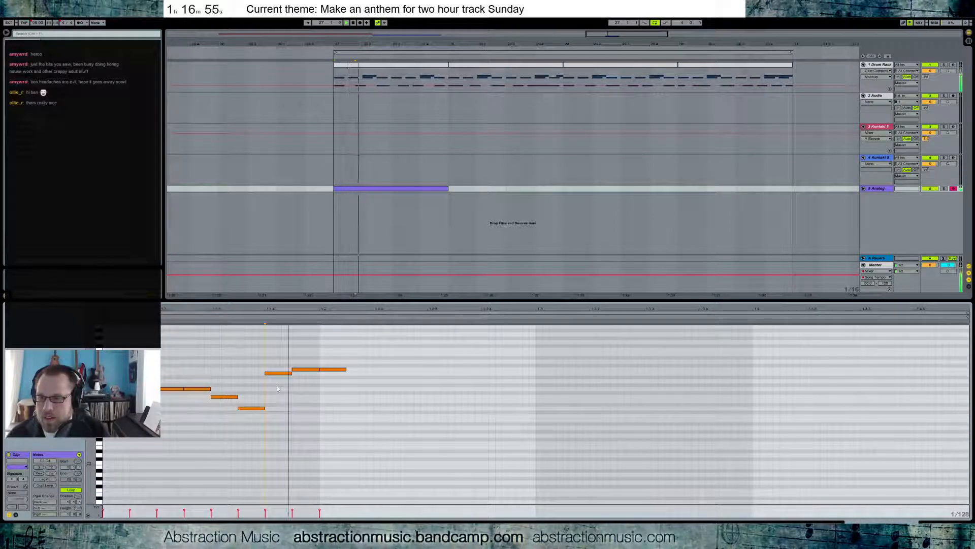
pyautogui.press('space')
# Delete the surplus final note and stretch the remaining eight notes to fill the one-bar clip.
pyautogui.moveTo(341, 352); pyautogui.dragTo(145, 452)
pyautogui.press('Delete')
pyautogui.moveTo(292, 320); pyautogui.dragTo(860, 323)
# Lower the last two notes by four semitones, raise the final one by one semitone and play the clip.
pyautogui.moveTo(810, 351); pyautogui.dragTo(875, 399)
pyautogui.press('Down')
pyautogui.press('Down')
pyautogui.press('Down')
pyautogui.press('Down')
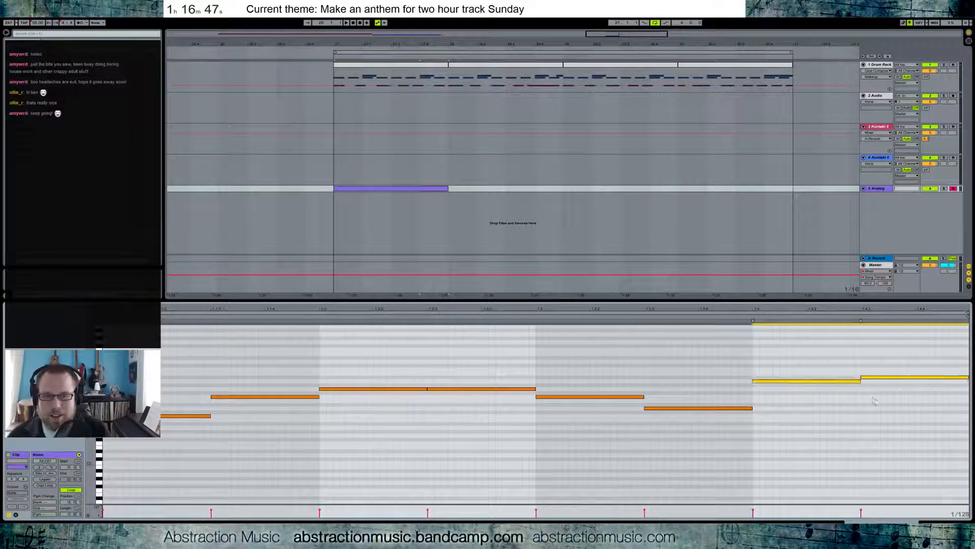
pyautogui.click(875, 376)
pyautogui.click(892, 386)
pyautogui.press('Up')
pyautogui.press('space')
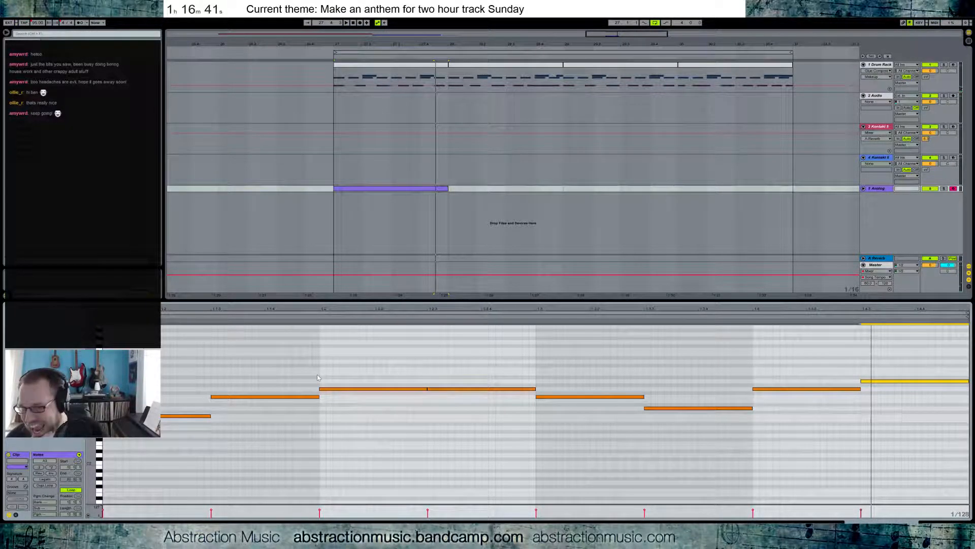
# Raise the second and third notes by two semitones and the fourth by four to form a climbing line.
pyautogui.click(268, 396)
pyautogui.press('Up')
pyautogui.click(365, 388)
pyautogui.press('Up')
pyautogui.click(482, 389)
pyautogui.press('Up')
pyautogui.press('Up')
# Raise the fifth note by two semitones and the sixth by three so the line descends from its peak.
pyautogui.click(589, 397)
pyautogui.press('Up')
pyautogui.click(696, 436)
pyautogui.click(698, 408)
pyautogui.press('Up')
pyautogui.press('Up')
pyautogui.press('Up')
# Lower the seventh note by five semitones and the eighth by ten to continue the descent to the bar's end.
pyautogui.click(807, 388)
pyautogui.press('Down')
pyautogui.press('Down')
pyautogui.press('Down')
pyautogui.press('Down')
pyautogui.press('Down')
pyautogui.click(894, 381)
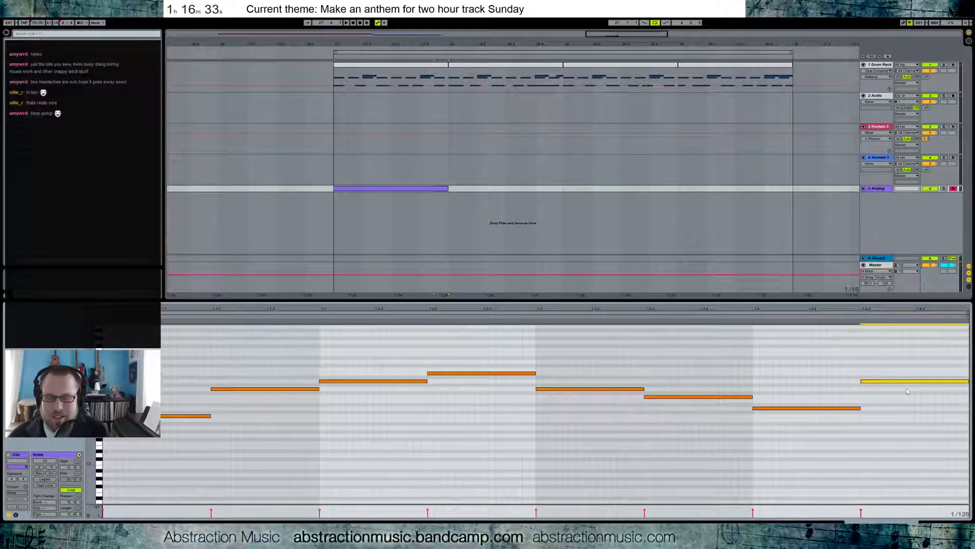
pyautogui.press('Down')
pyautogui.press('Down')
pyautogui.press('Down')
pyautogui.press('Down')
pyautogui.press('Down')
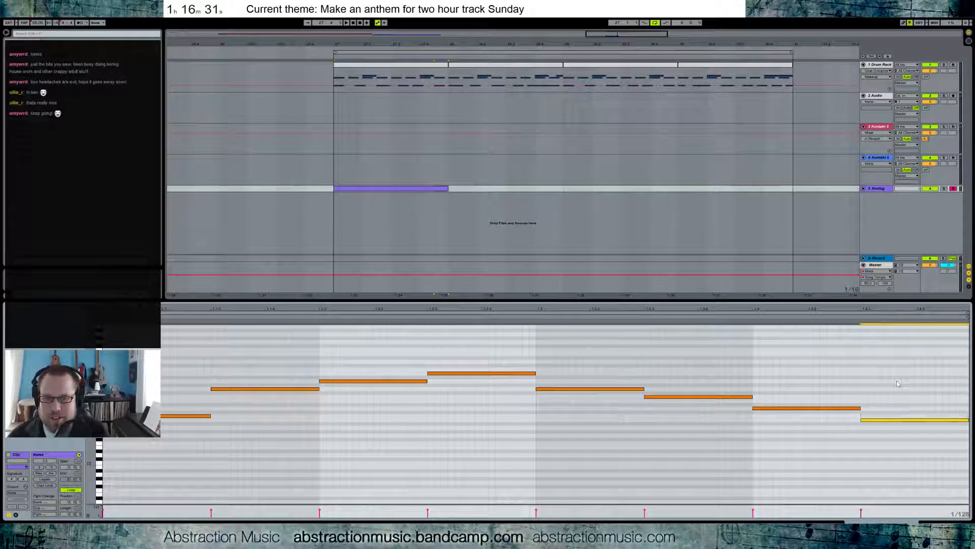
# Transpose all notes of the Analog clip down one octave and return to the synth's device controls.
pyautogui.hotkey('ctrl', 'a')
pyautogui.hotkey('shift', 'Down')
pyautogui.hotkey('shift', 'Tab')
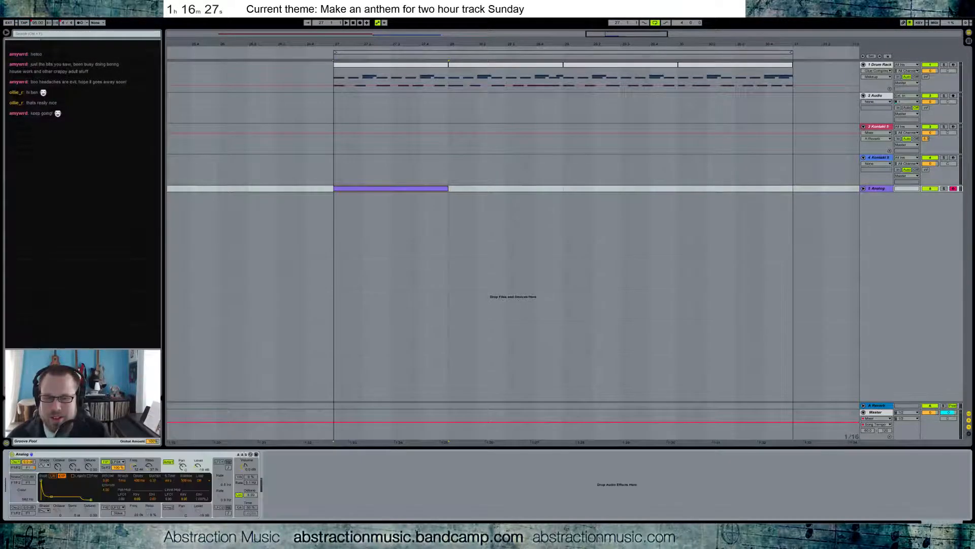
# Play the loop while reviewing the Analog synth's LFO, oscillator and filter envelope settings.
pyautogui.press('space')
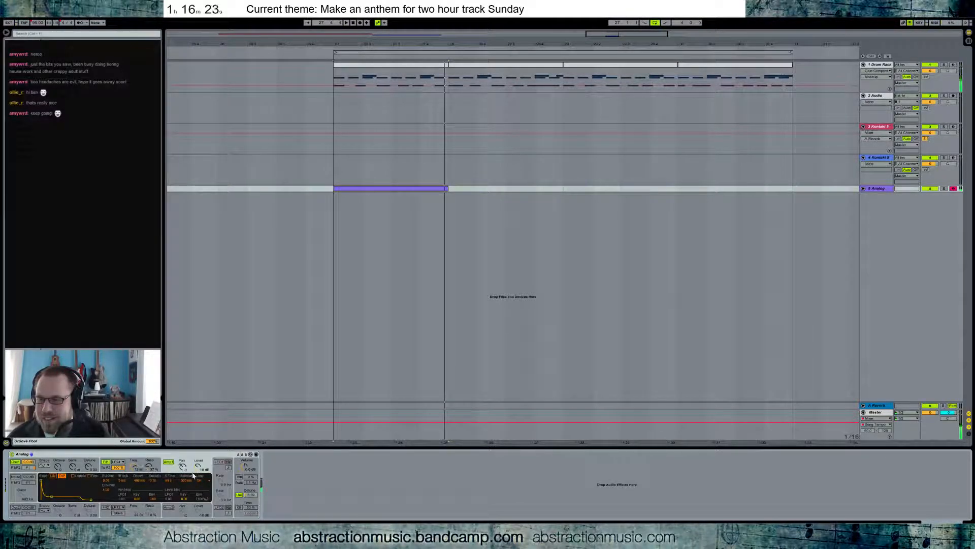
pyautogui.click(250, 495)
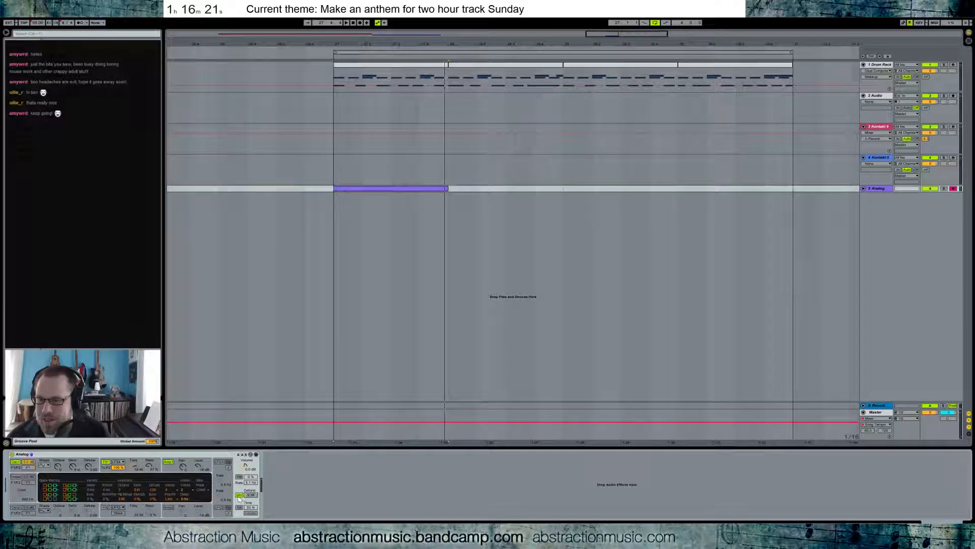
pyautogui.press('space')
pyautogui.click(43, 465)
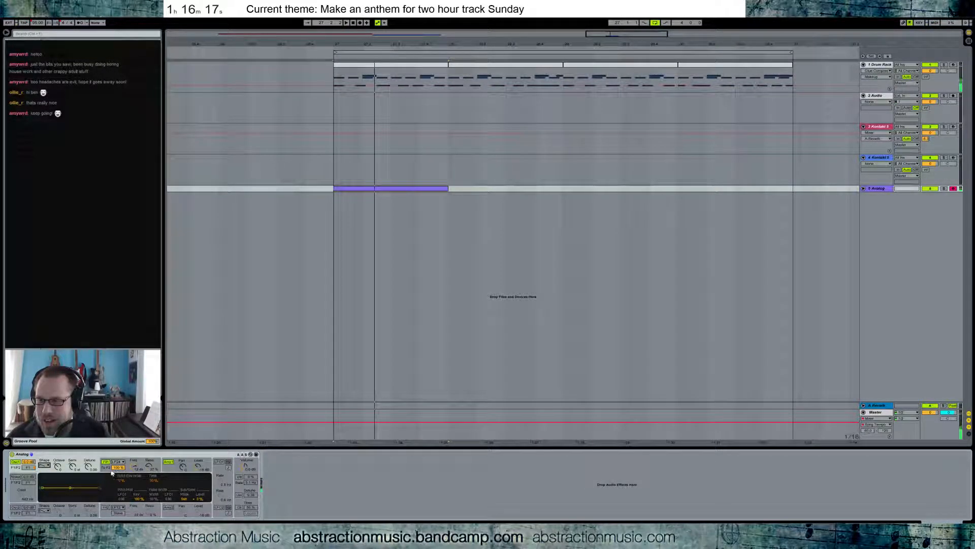
pyautogui.click(137, 472)
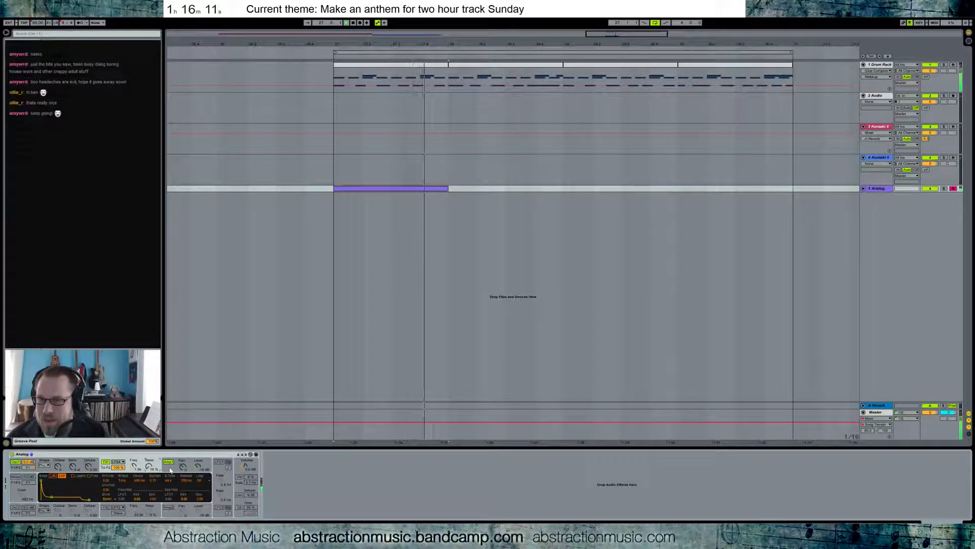
# Extend the looping Analog clip to four bars to match the drum beat and unfold its track.
pyautogui.moveTo(448, 189); pyautogui.dragTo(792, 189)
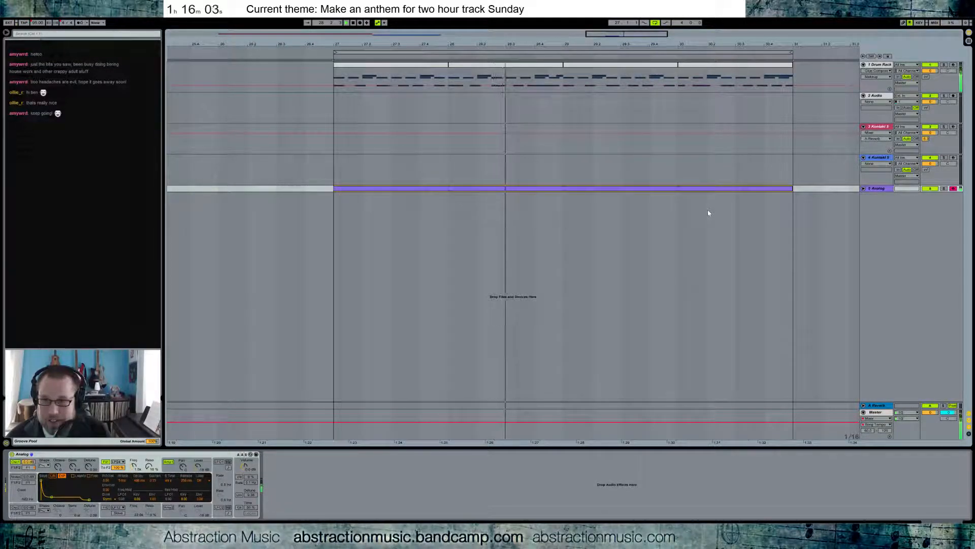
pyautogui.click(864, 189)
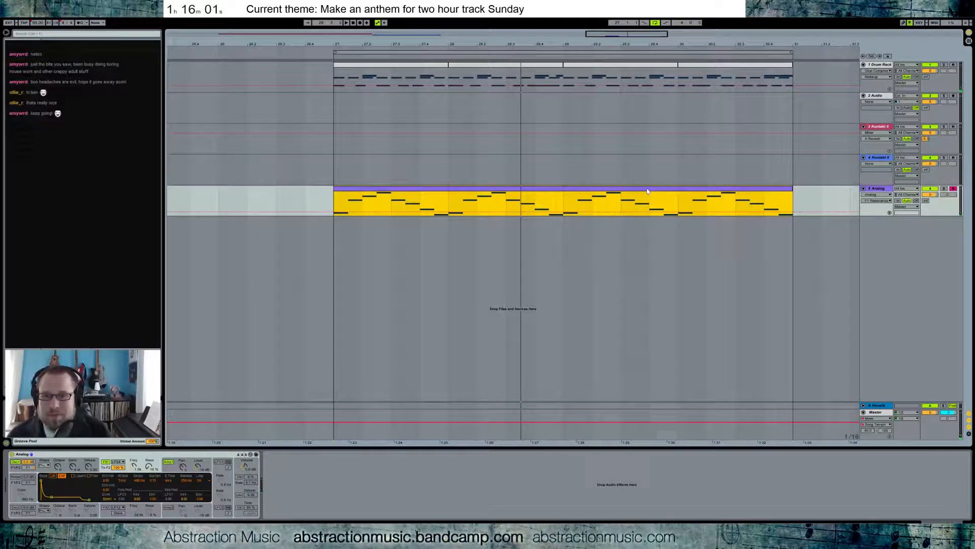
pyautogui.press('0')
pyautogui.press('0')
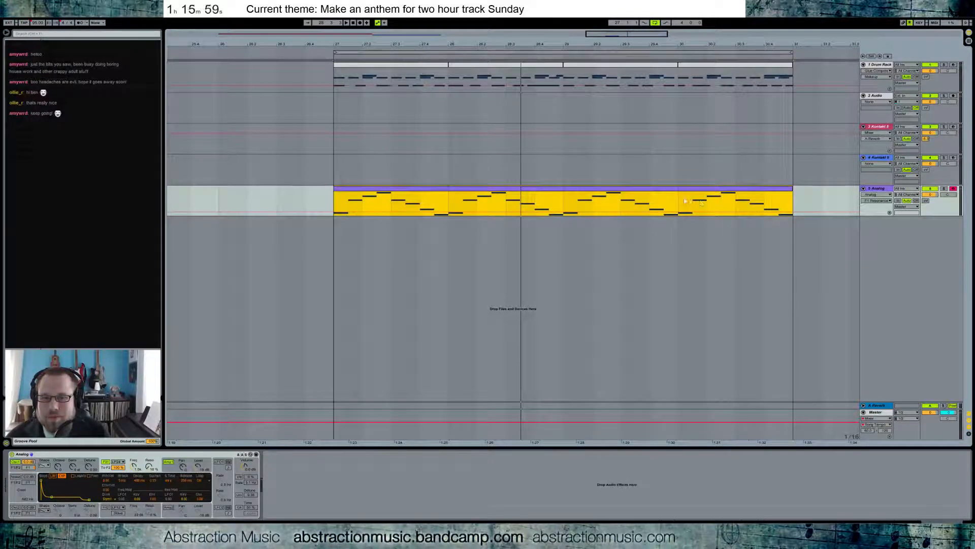
# Delete all notes from the Analog clip and return to the synth's device controls.
pyautogui.doubleClick(429, 191)
pyautogui.moveTo(177, 375); pyautogui.dragTo(909, 489)
pyautogui.press('Delete')
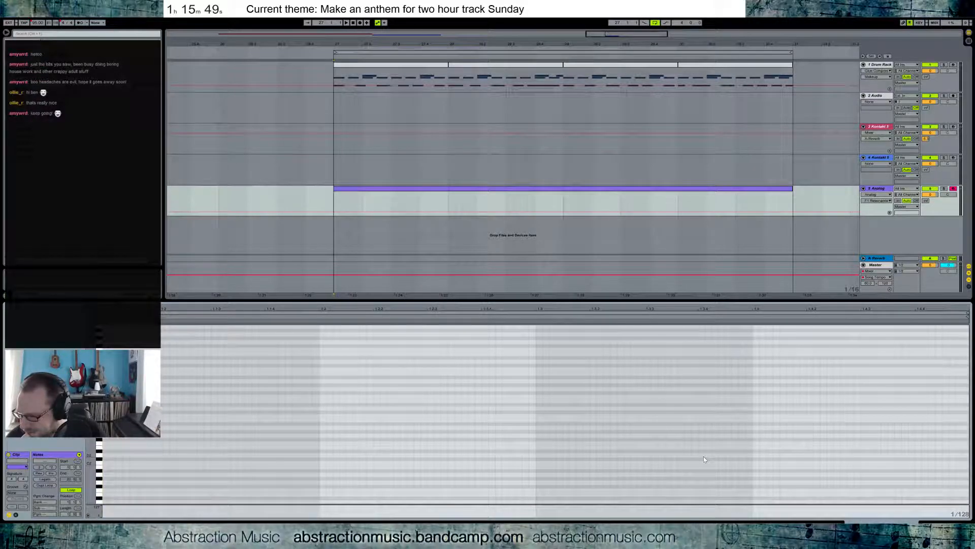
pyautogui.hotkey('shift', 'Tab')
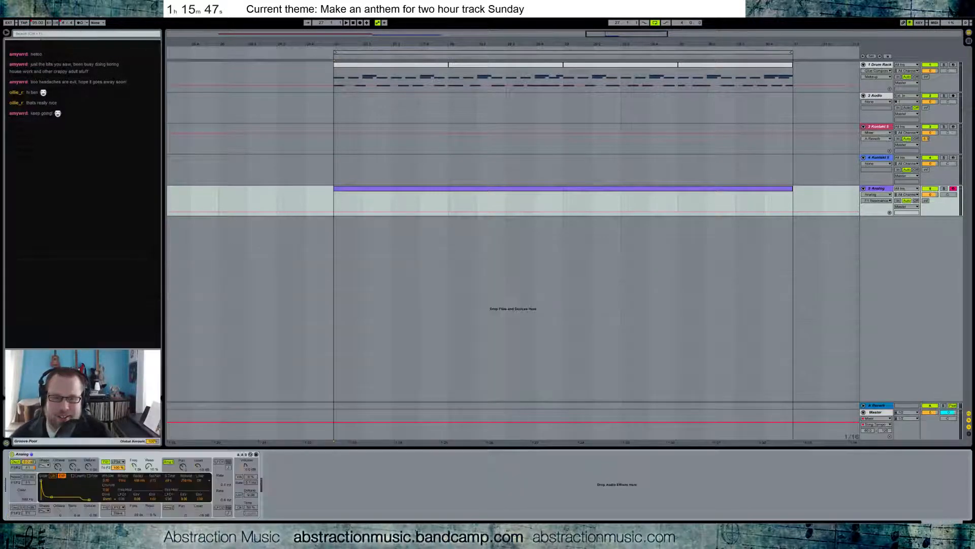
# Play back the two Kontakt 5 clips near the start of the arrangement to review the earlier ideas.
pyautogui.doubleClick(455, 34)
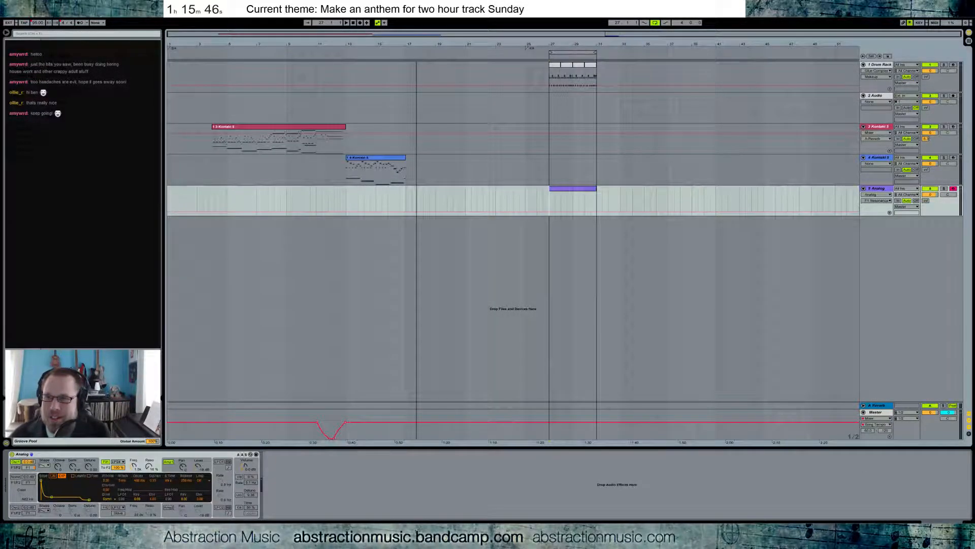
pyautogui.click(233, 128)
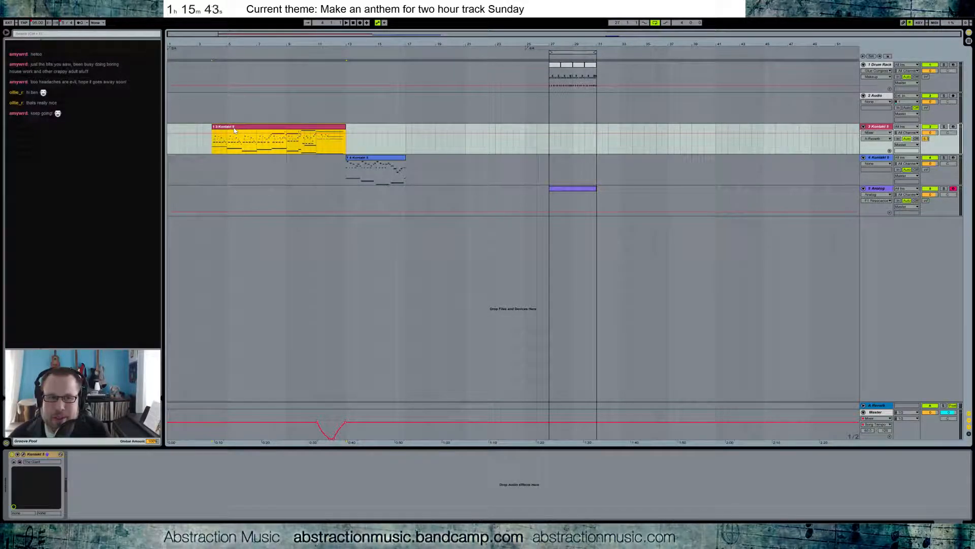
pyautogui.press('space')
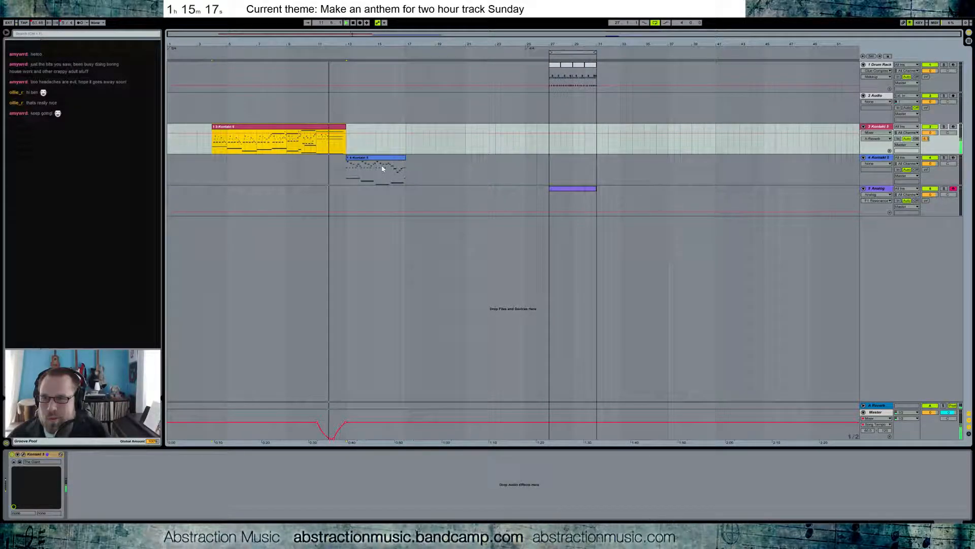
pyautogui.click(358, 162)
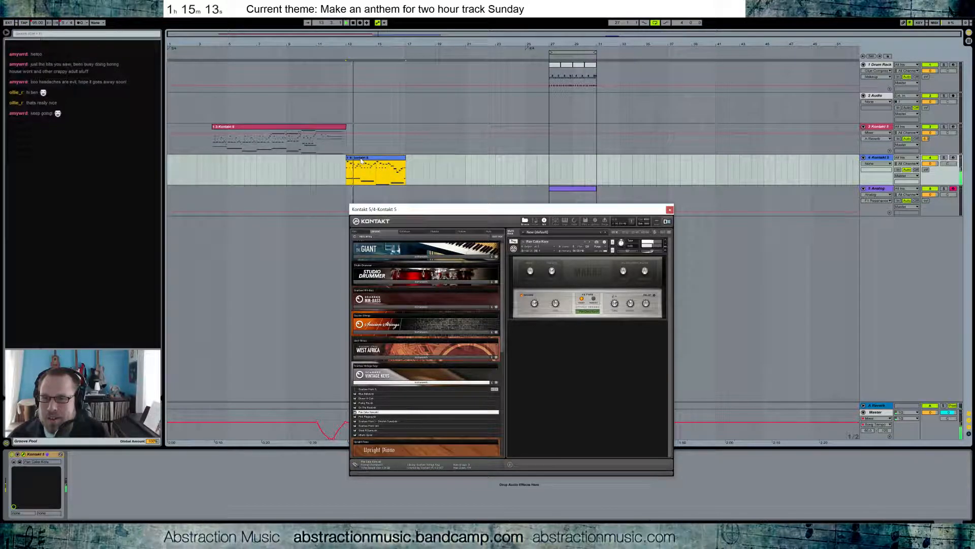
pyautogui.click(670, 209)
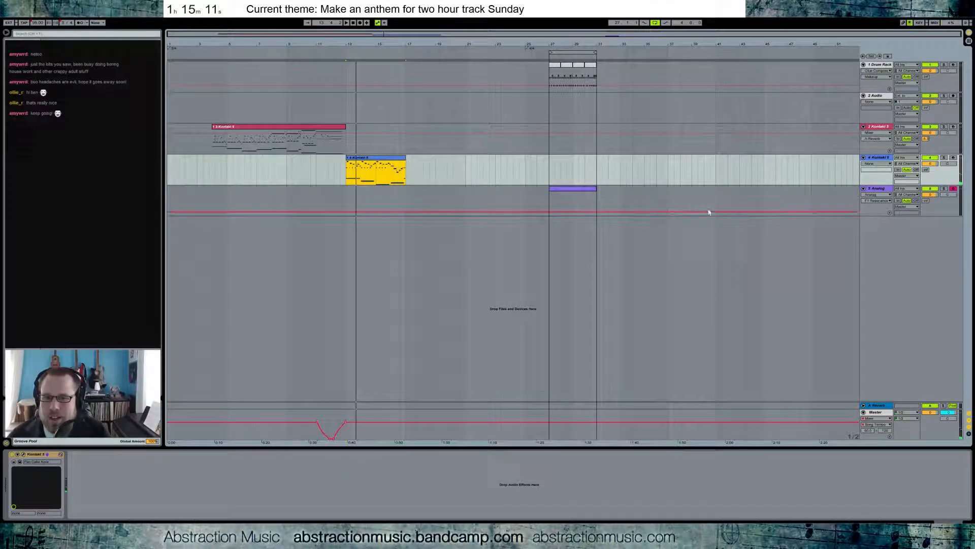
# Delete the Analog, second Kontakt 5, Drum Rack and Audio tracks, keeping only the first Kontakt 5 track.
pyautogui.click(874, 191)
pyautogui.press('Delete')
pyautogui.click(879, 95)
pyautogui.keyDown('shift'); pyautogui.click(880, 64); pyautogui.keyUp('shift')
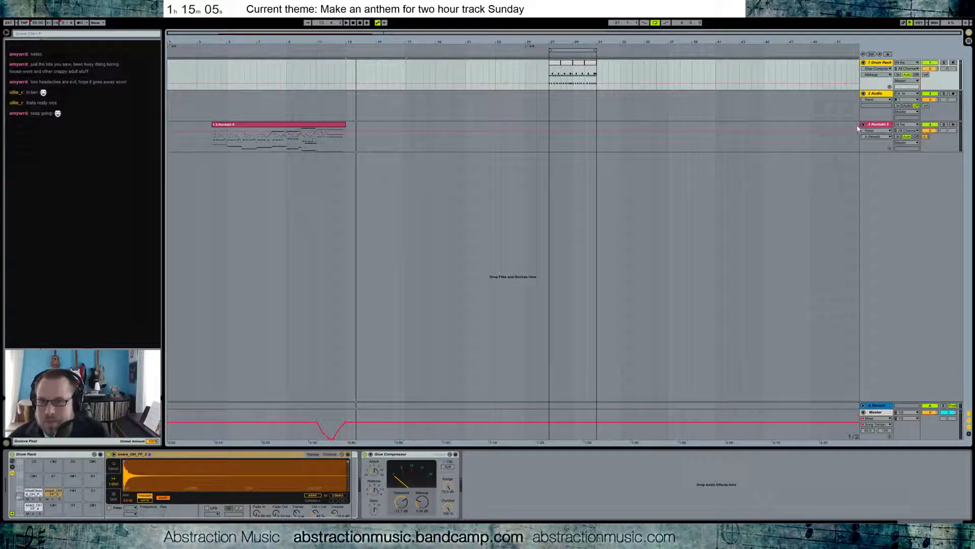
pyautogui.press('Delete')
# Delete the time signature change at bar 25 and move the loop back to the beginning of the Kontakt 5 clip.
pyautogui.click(526, 44)
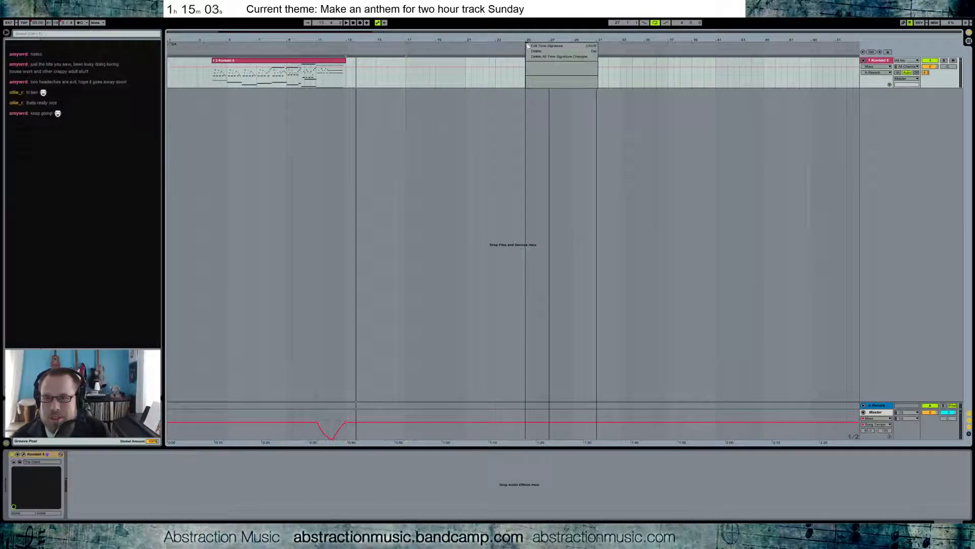
pyautogui.press('Delete')
pyautogui.moveTo(543, 47); pyautogui.dragTo(209, 45)
pyautogui.click(347, 59)
pyautogui.moveTo(411, 80); pyautogui.dragTo(406, 80)
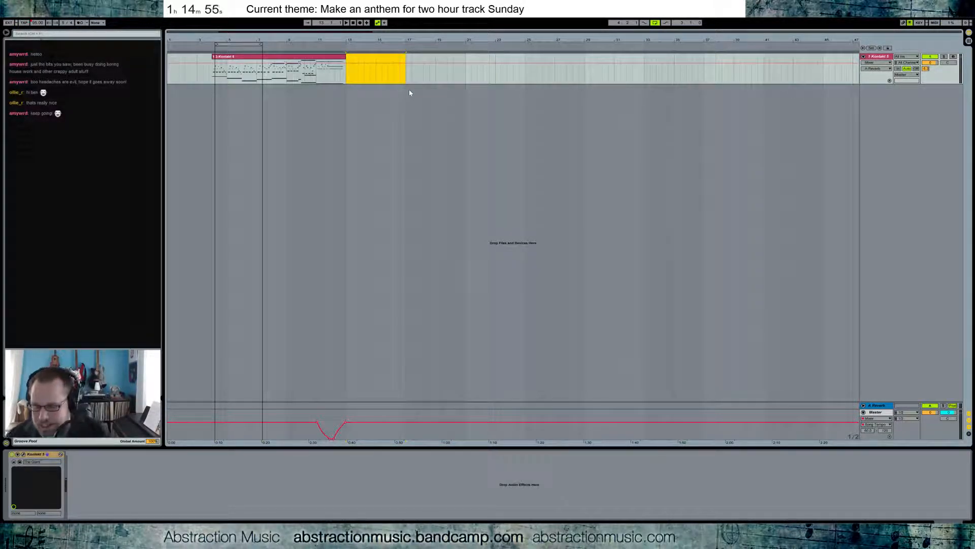
# Stretch the loop from bar 4 to bar 13 to cover the whole Kontakt 5 clip and play it.
pyautogui.moveTo(239, 44); pyautogui.dragTo(249, 35)
pyautogui.click(227, 44)
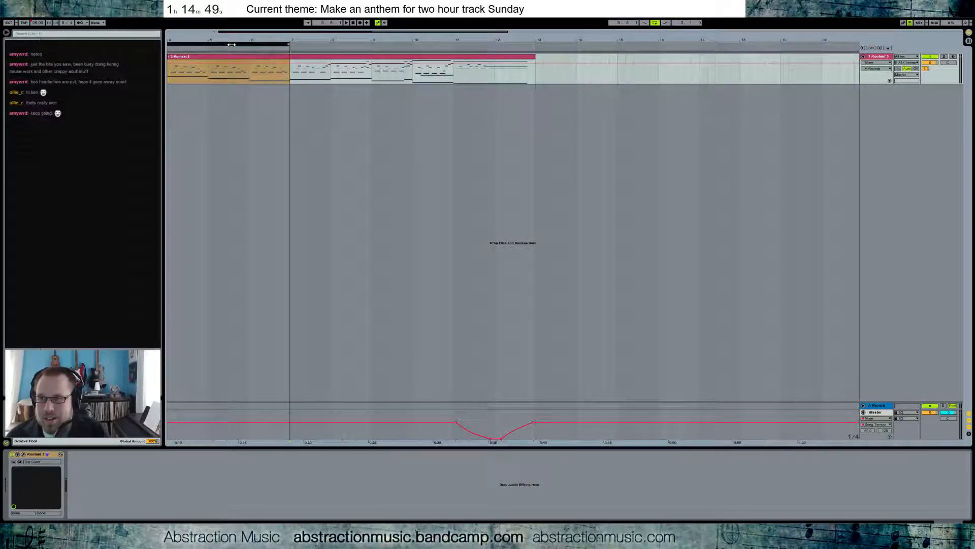
pyautogui.moveTo(246, 36)
pyautogui.mouseDown()
pyautogui.moveTo(279, 36)
pyautogui.moveTo(238, 45)
pyautogui.mouseUp()
pyautogui.moveTo(331, 45); pyautogui.dragTo(570, 49)
pyautogui.press('space')
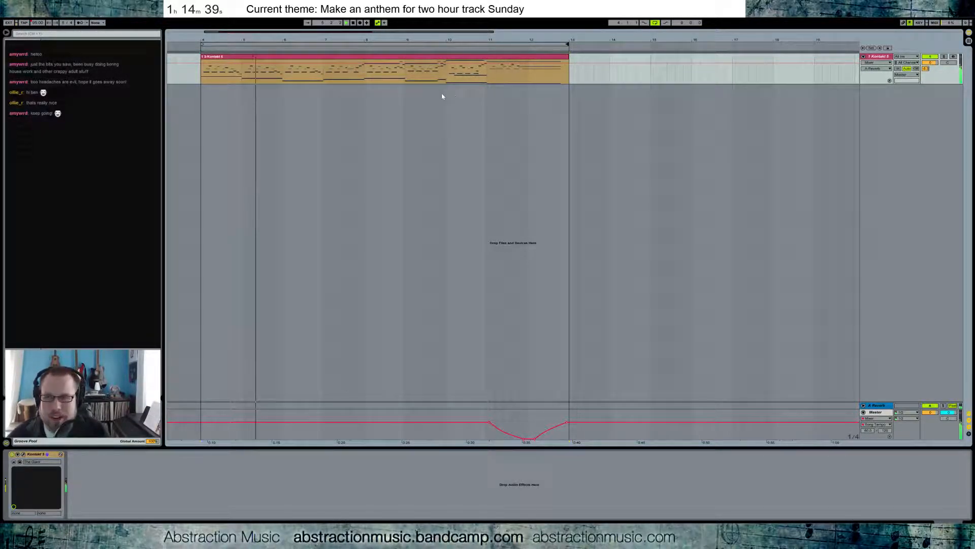
pyautogui.click(569, 76)
pyautogui.press('space')
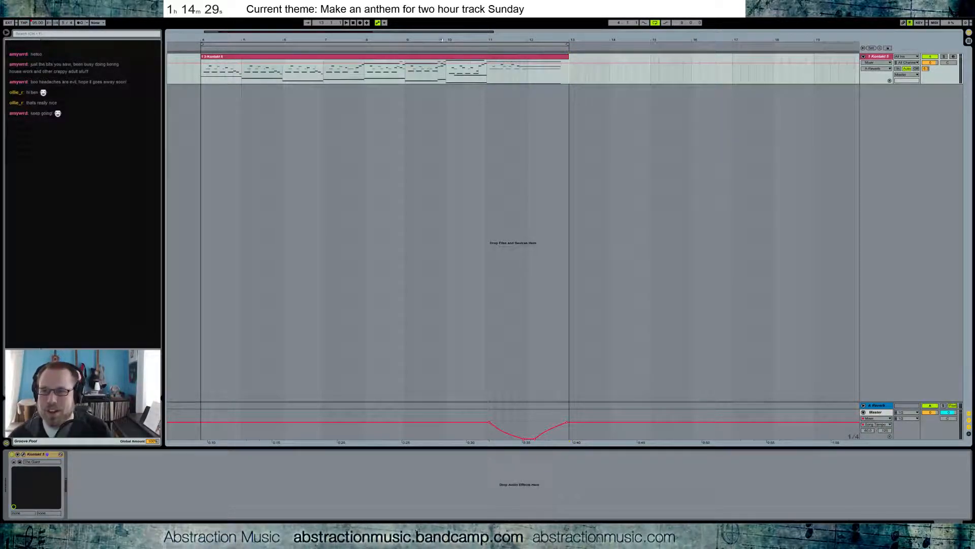
# Insert an empty two-bar MIDI clip directly after the Kontakt 5 clip, at bar 13, and open it for note editing.
pyautogui.moveTo(627, 83); pyautogui.dragTo(646, 82)
pyautogui.hotkey('ctrl', 'shift', 'm')
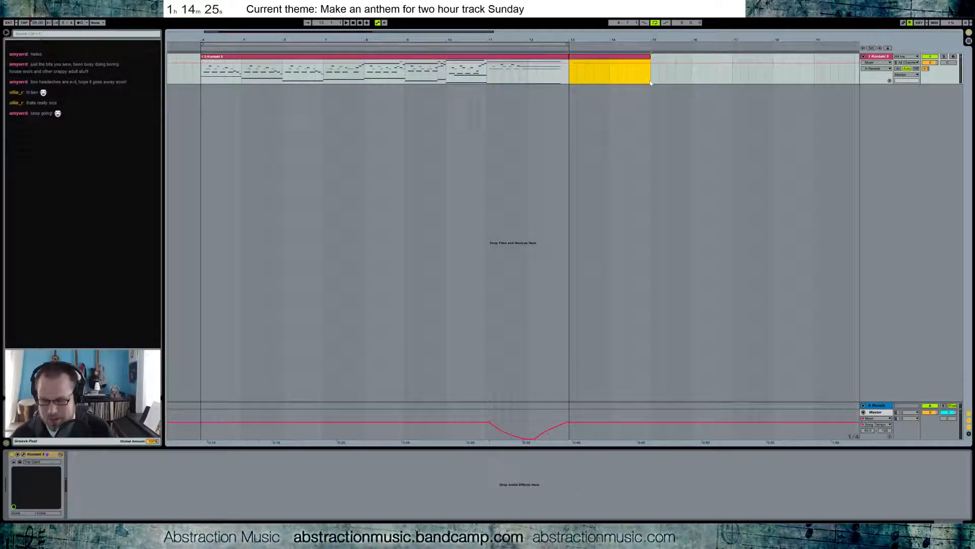
pyautogui.doubleClick(625, 59)
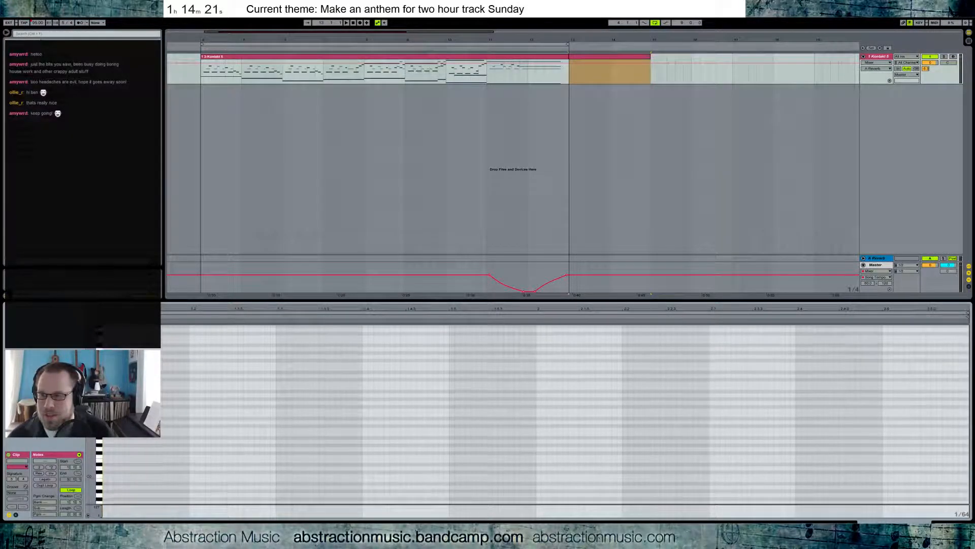
# Check the first clip's opening bass note, and add two one-bar bass notes to the new clip, the second one semitone lower.
pyautogui.click(283, 57)
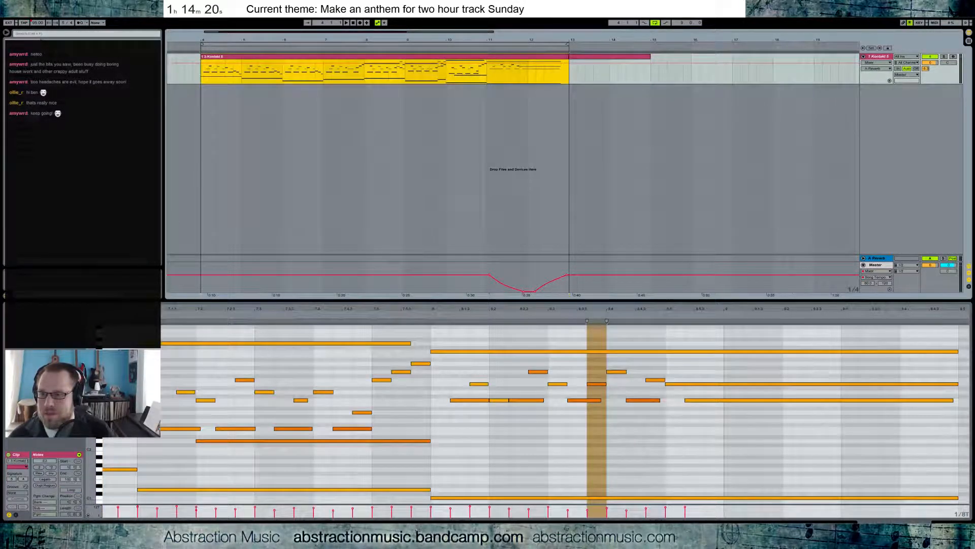
pyautogui.doubleClick(187, 308)
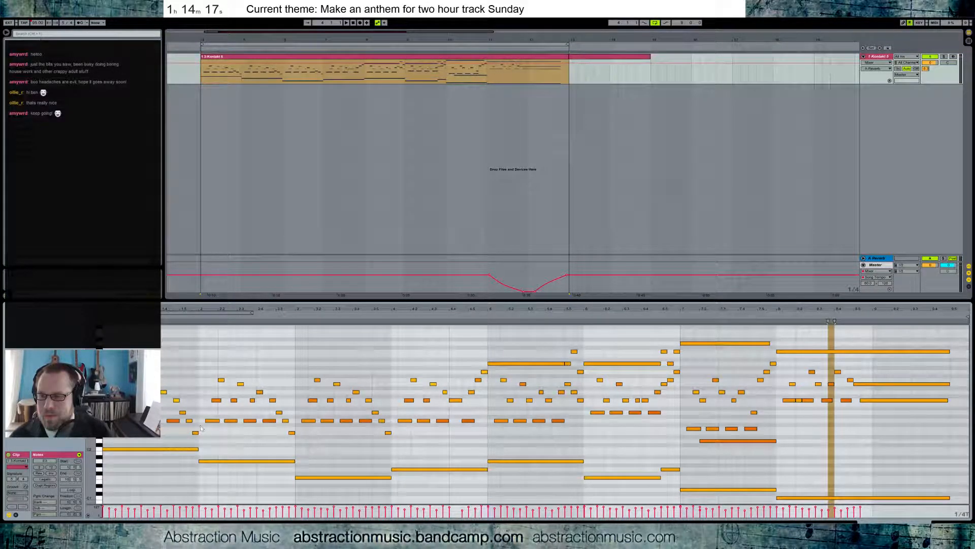
pyautogui.click(178, 449)
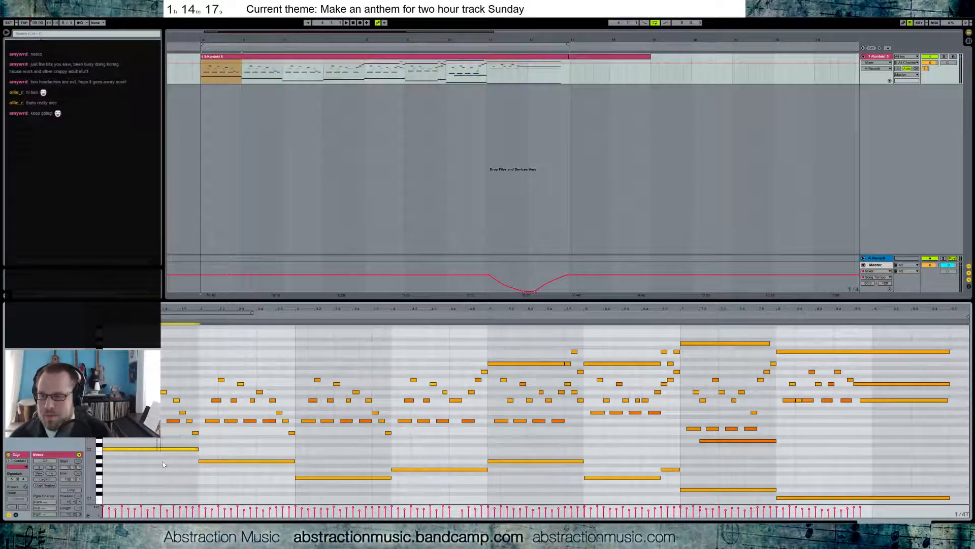
pyautogui.click(592, 60)
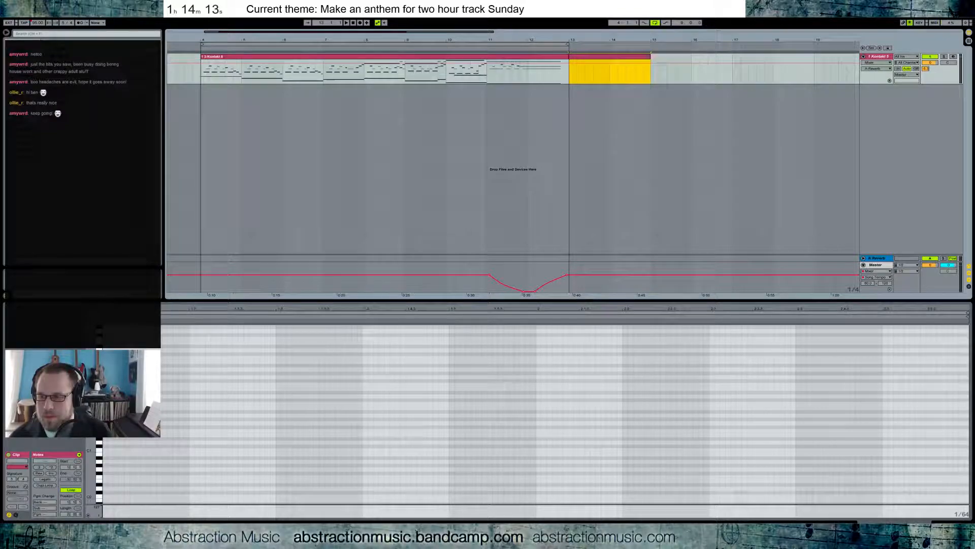
pyautogui.doubleClick(106, 404)
pyautogui.moveTo(108, 404); pyautogui.dragTo(532, 408)
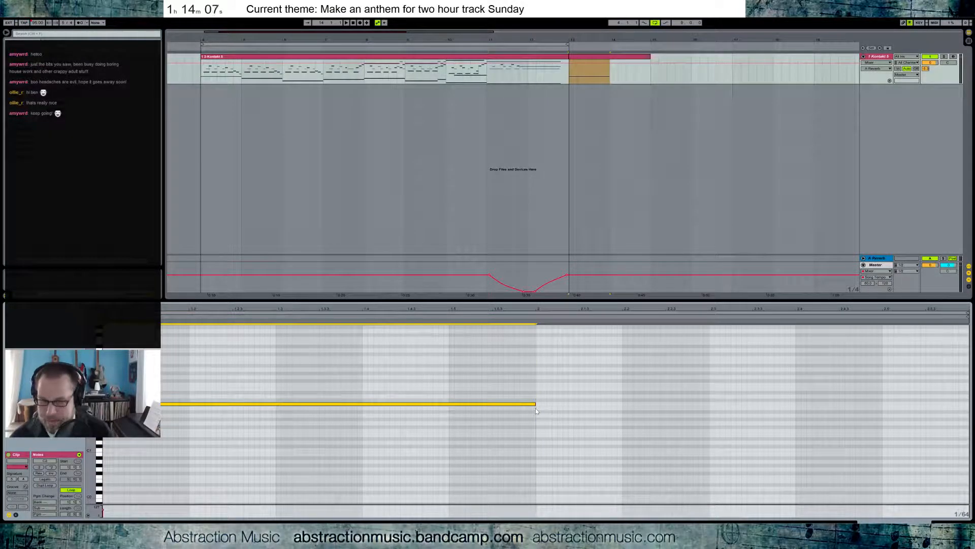
pyautogui.hotkey('ctrl', 'd')
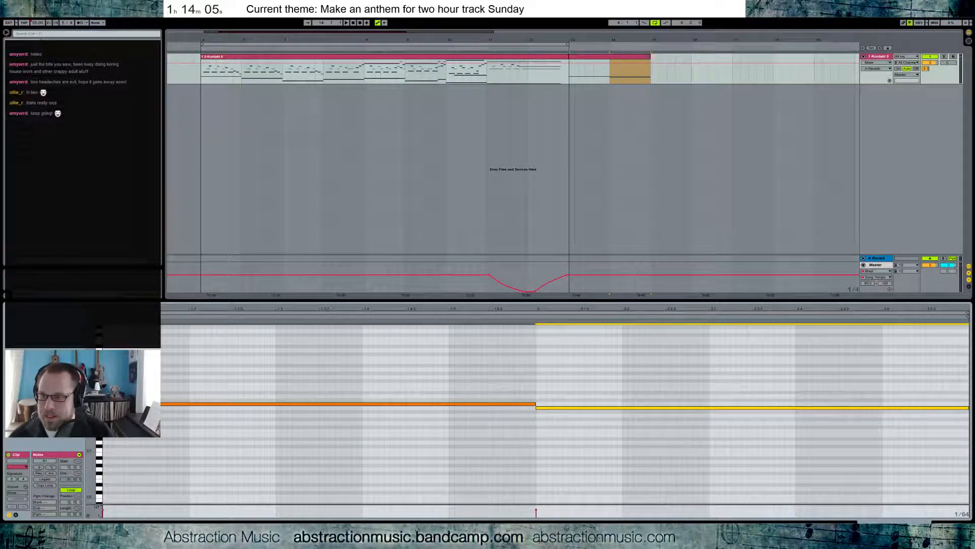
# Set the note grid to 1/16 and add a short melody note above the bass in beat one, raised five semitones.
pyautogui.hotkey('ctrl', '2')
pyautogui.hotkey('ctrl', '3')
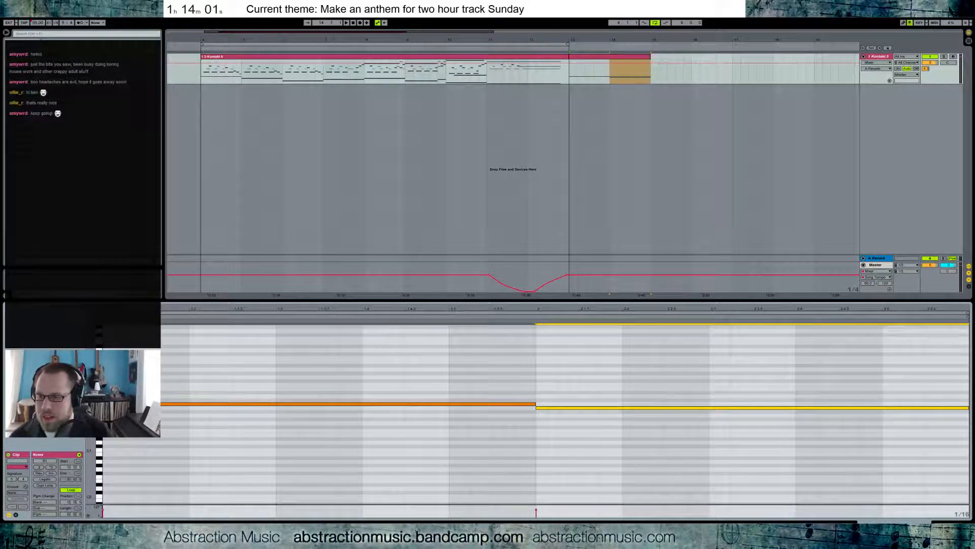
pyautogui.doubleClick(175, 396)
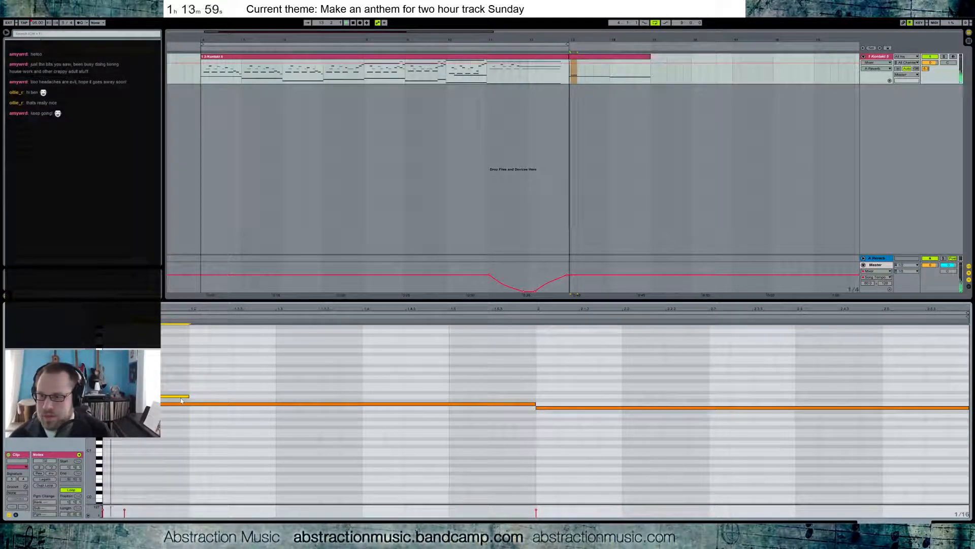
pyautogui.hotkey('shift', 'Right')
pyautogui.press('Up')
pyautogui.press('Up')
pyautogui.press('Up')
pyautogui.press('Up')
pyautogui.press('Up')
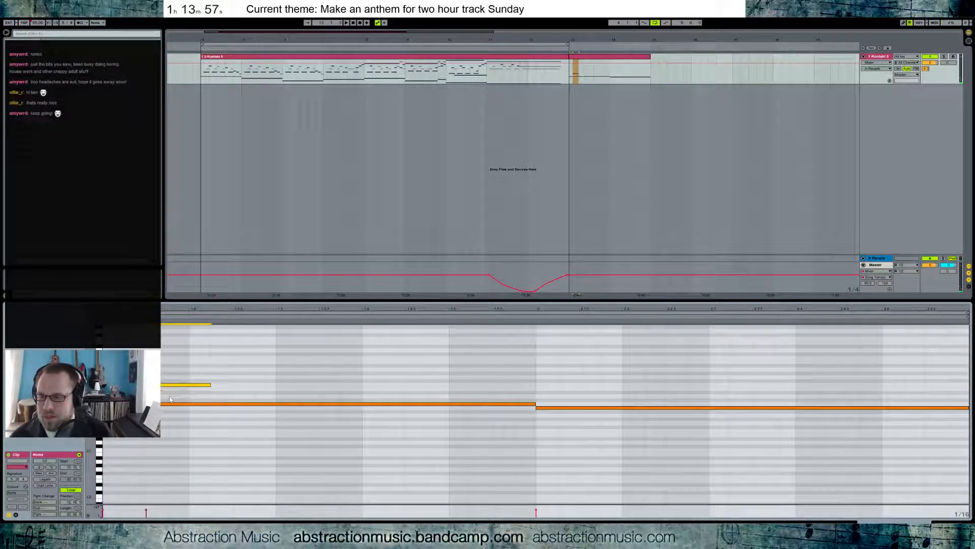
# Add a higher one-beat note on beat two and trim the first melody note to end where it begins.
pyautogui.click(191, 369)
pyautogui.moveTo(191, 367); pyautogui.dragTo(282, 367)
pyautogui.press('Down')
pyautogui.moveTo(210, 377); pyautogui.dragTo(189, 379)
pyautogui.press('space')
pyautogui.press('space')
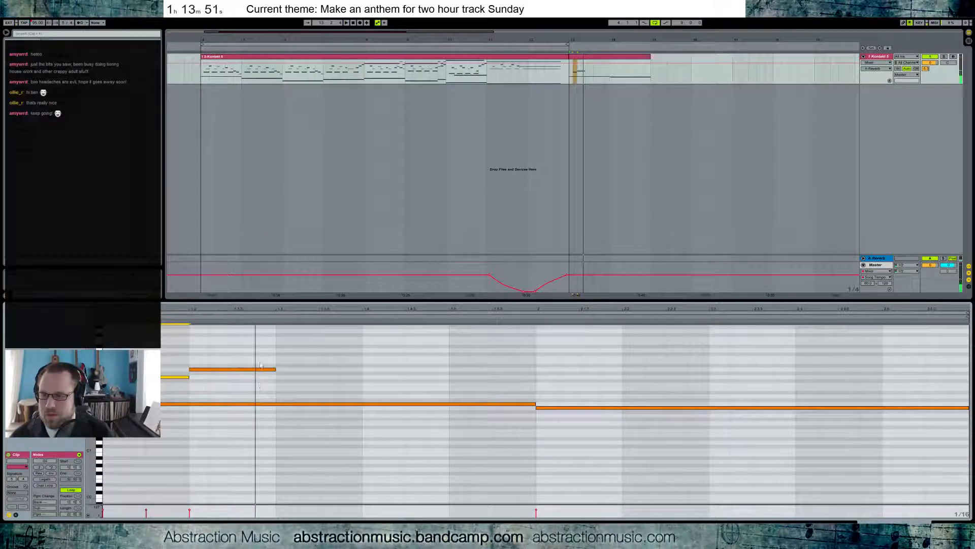
# Raise the beat-two melody note by three semitones, playing back the result.
pyautogui.click(260, 369)
pyautogui.press('Up')
pyautogui.press('Up')
pyautogui.press('space')
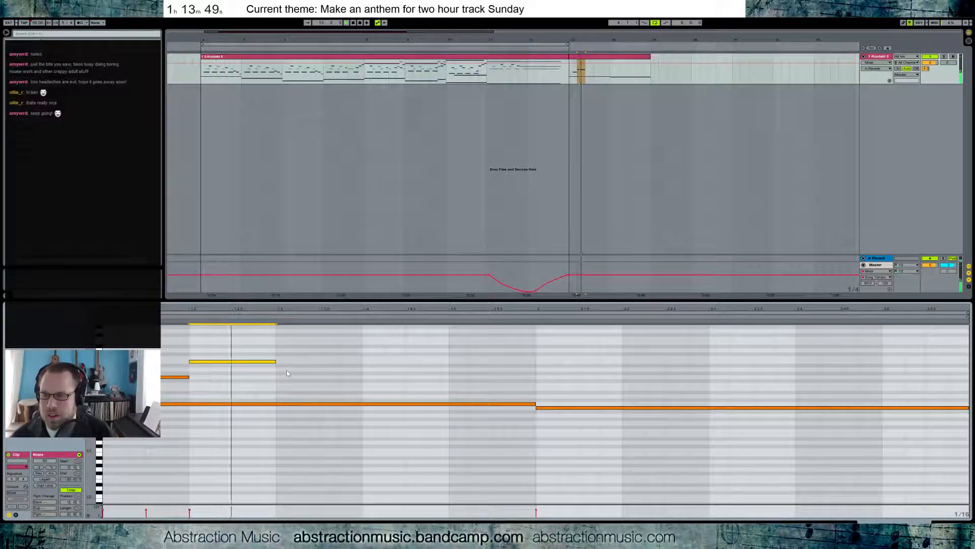
pyautogui.press('Up')
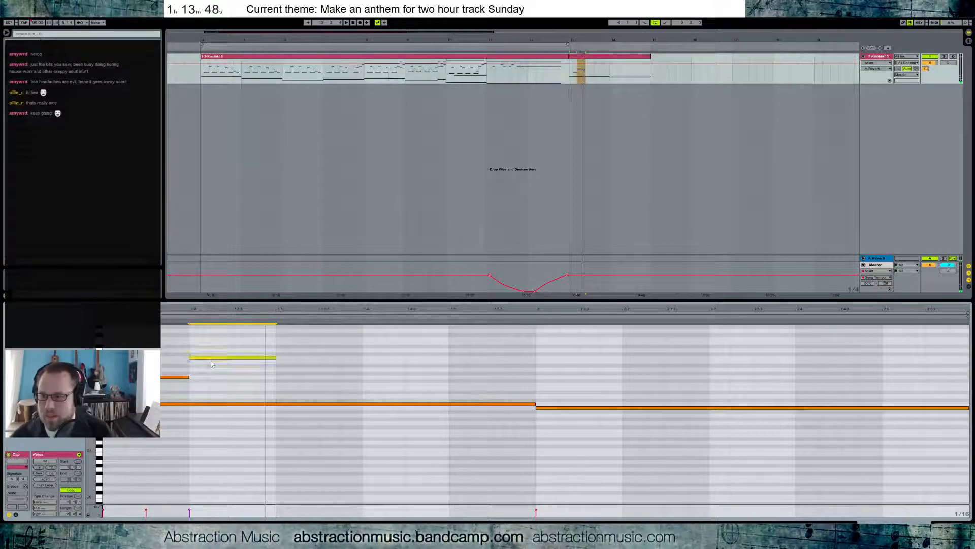
pyautogui.press('space')
# Lengthen the first melody note to the end of beat two so it overlaps the higher note, and play it back.
pyautogui.click(190, 377)
pyautogui.moveTo(190, 377); pyautogui.dragTo(268, 380)
pyautogui.press('space')
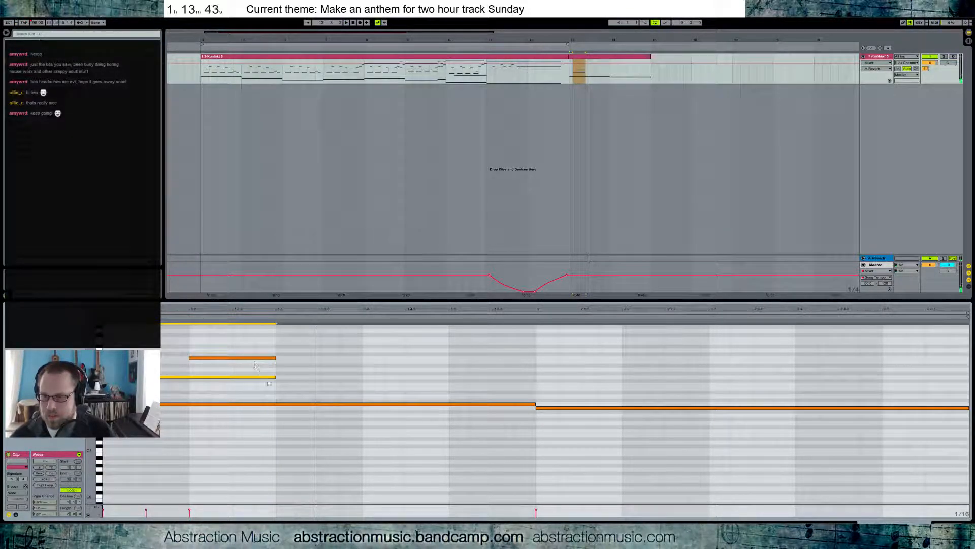
# Try shortening the first bass note to mid beat two, followed by two sixteenth notes and a sustained note from beat three to the bar's end.
pyautogui.press('space')
pyautogui.moveTo(535, 404); pyautogui.dragTo(233, 405)
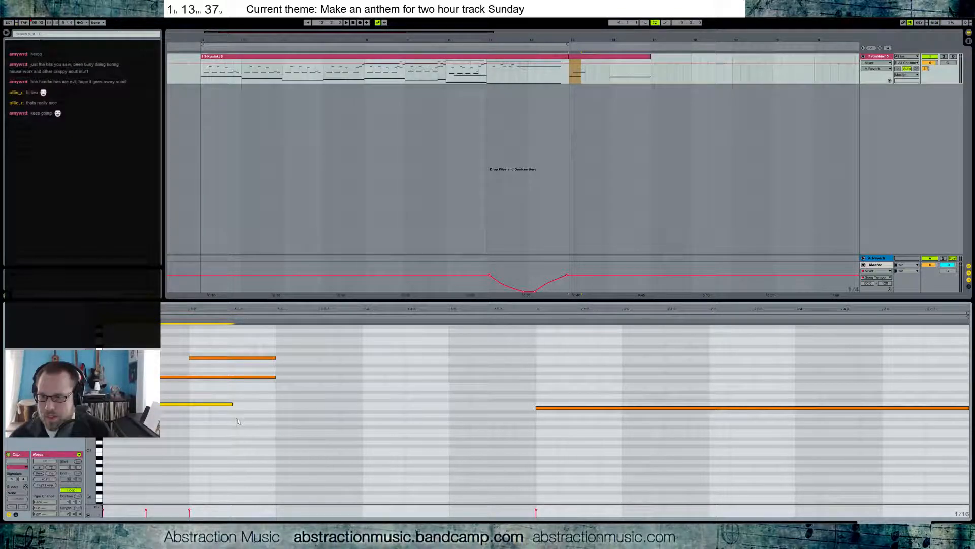
pyautogui.doubleClick(237, 416)
pyautogui.doubleClick(263, 408)
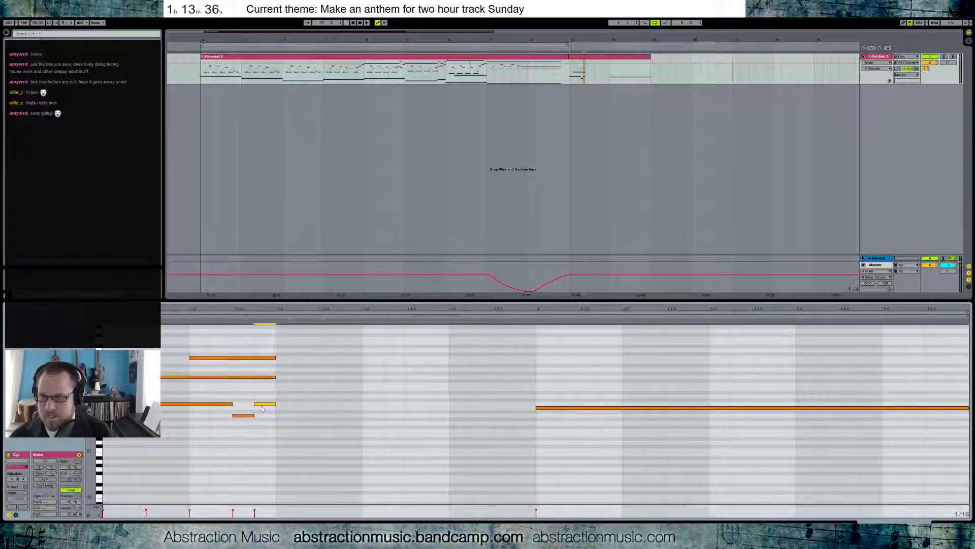
pyautogui.doubleClick(291, 404)
pyautogui.moveTo(297, 404); pyautogui.dragTo(531, 406)
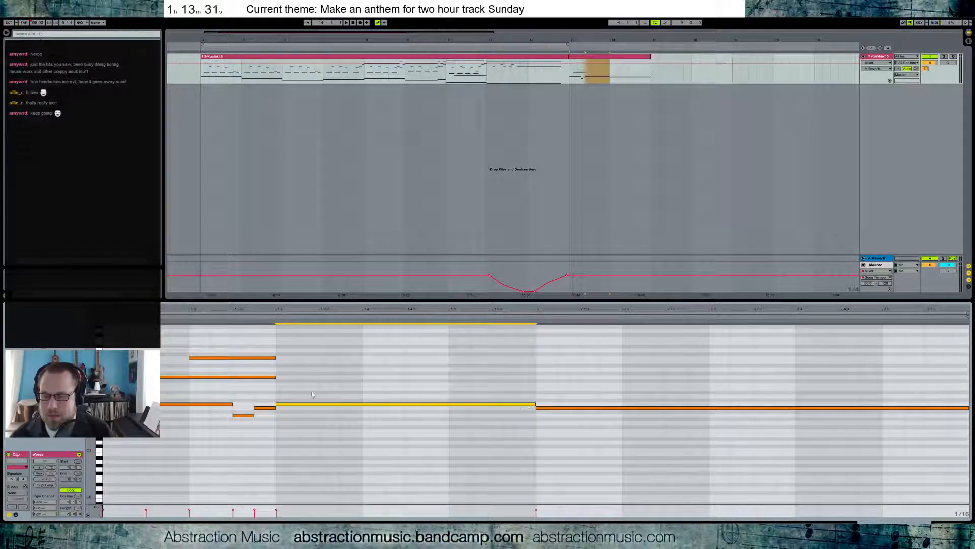
pyautogui.press('space')
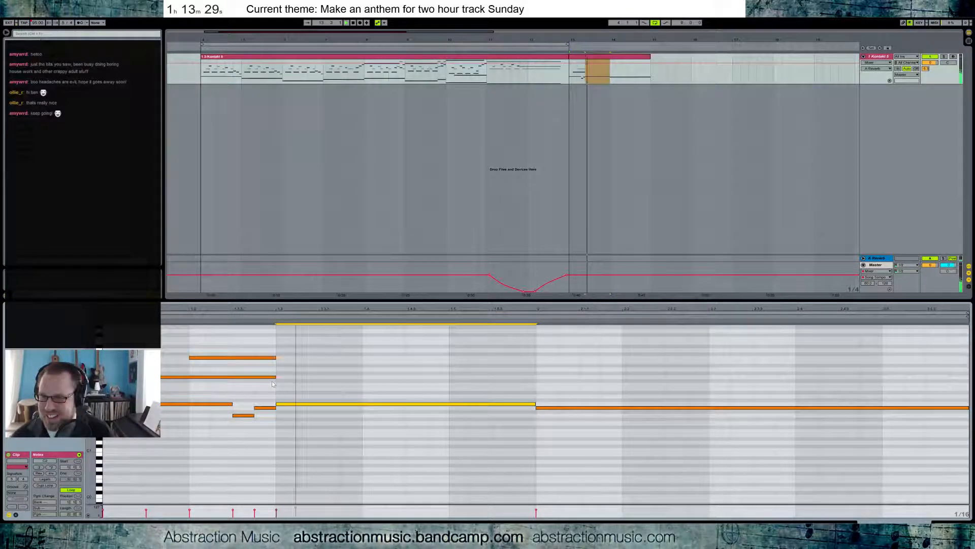
# Clear all bass and melody notes from the two-bar clip after the first part and delete the emptied clip.
pyautogui.press('space')
pyautogui.moveTo(246, 399); pyautogui.dragTo(287, 422)
pyautogui.press('Delete')
pyautogui.moveTo(292, 336); pyautogui.dragTo(163, 471)
pyautogui.press('Delete')
pyautogui.moveTo(451, 457); pyautogui.dragTo(628, 335)
pyautogui.press('Delete')
pyautogui.hotkey('shift', 'Tab')
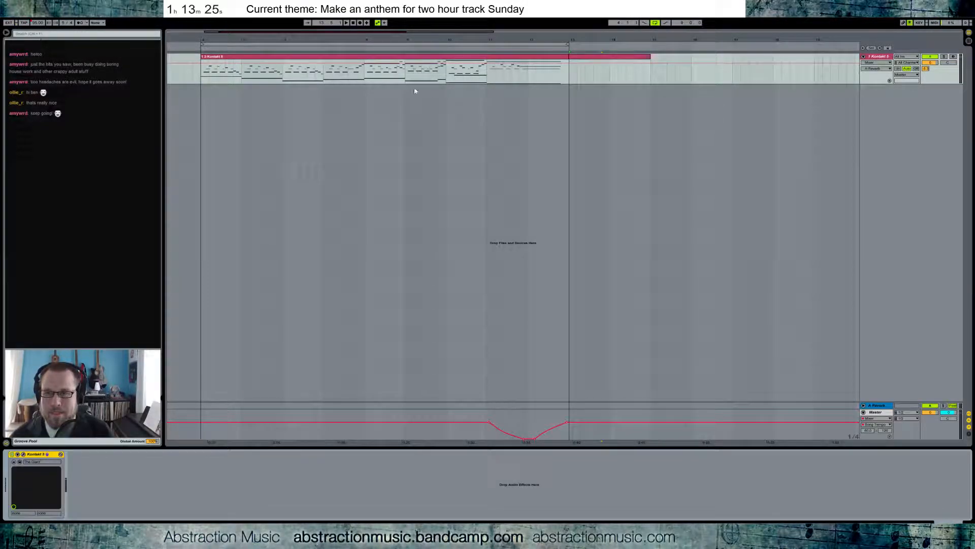
pyautogui.moveTo(326, 33); pyautogui.dragTo(407, 12)
pyautogui.click(359, 58)
pyautogui.press('Delete')
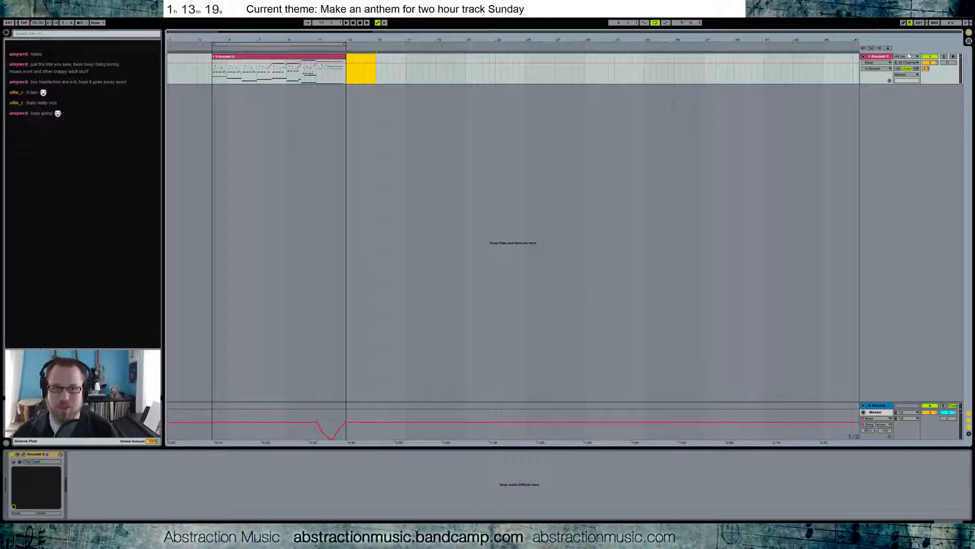
# Arm the Kontakt 5 track, switch looping off and record a new MIDI take starting at bar 13, directly after the first clip.
pyautogui.click(953, 57)
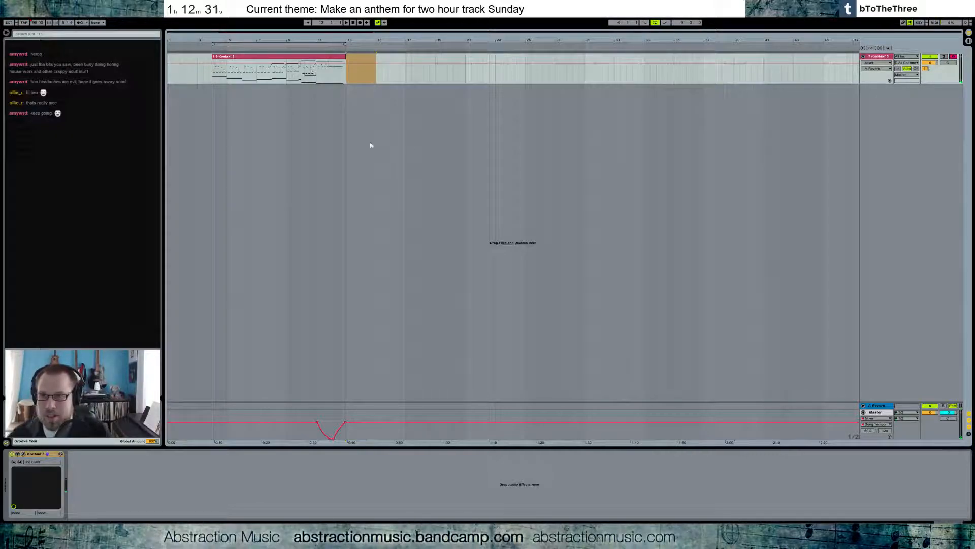
pyautogui.moveTo(327, 45); pyautogui.dragTo(458, 52)
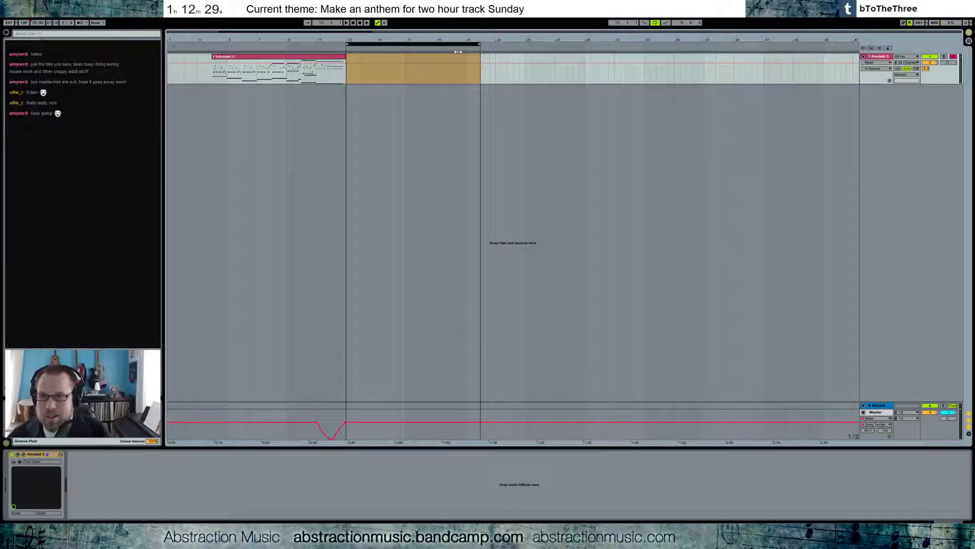
pyautogui.moveTo(349, 81); pyautogui.dragTo(480, 66)
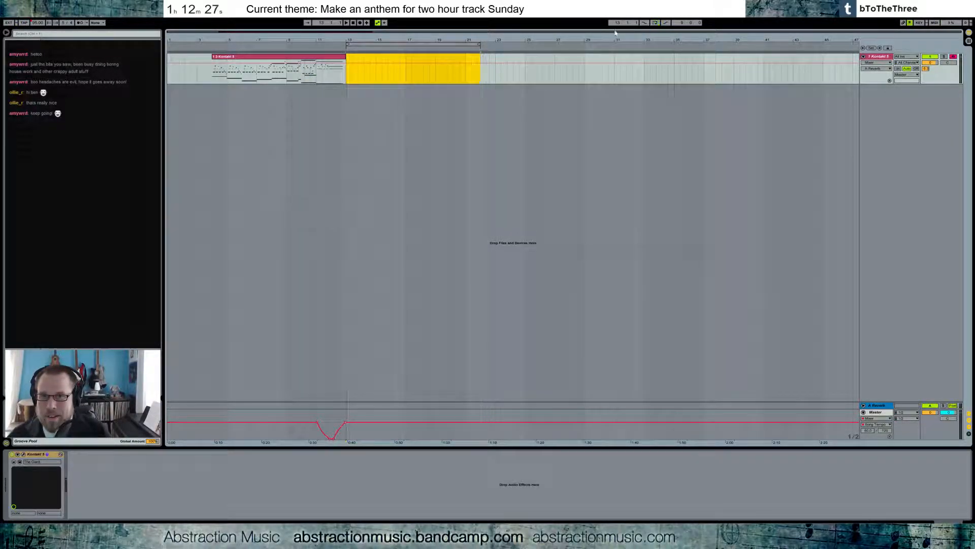
pyautogui.click(347, 80)
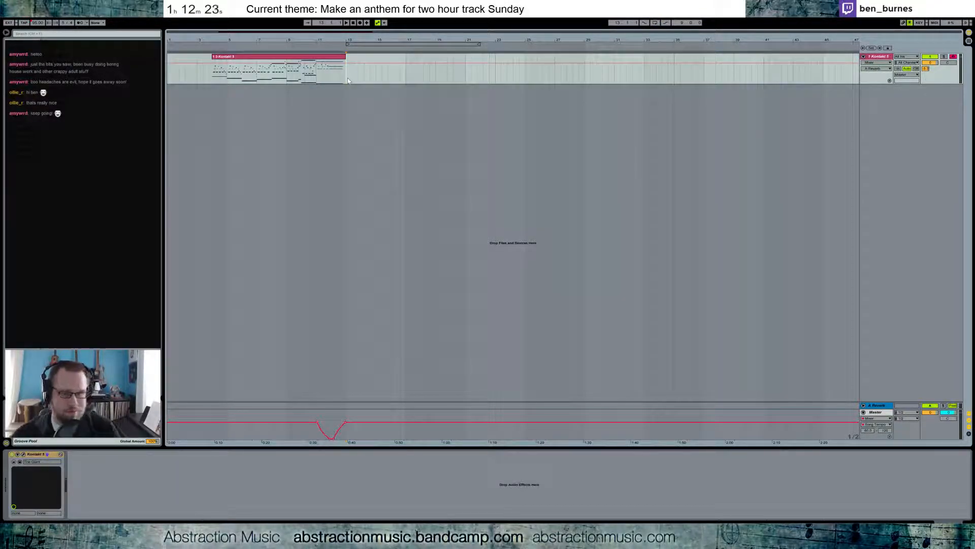
pyautogui.press('F9')
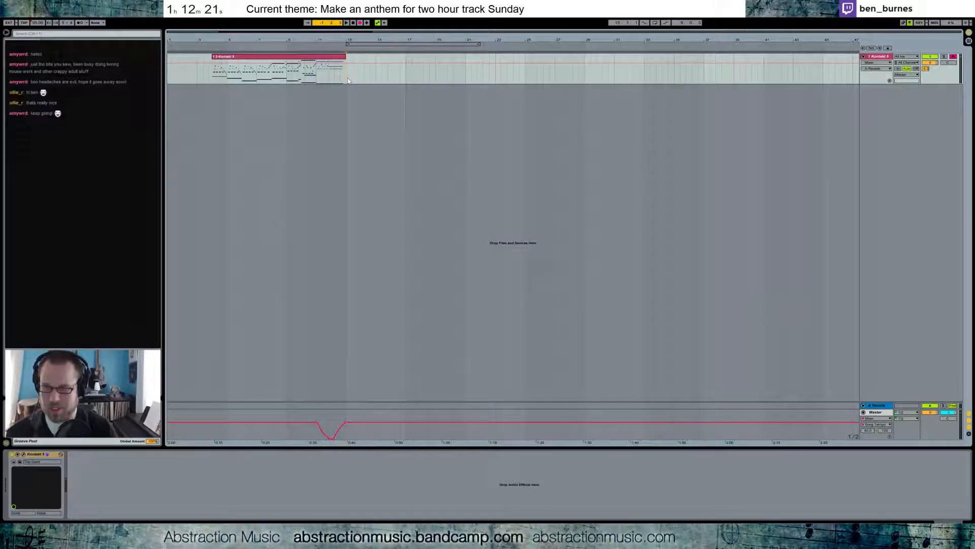
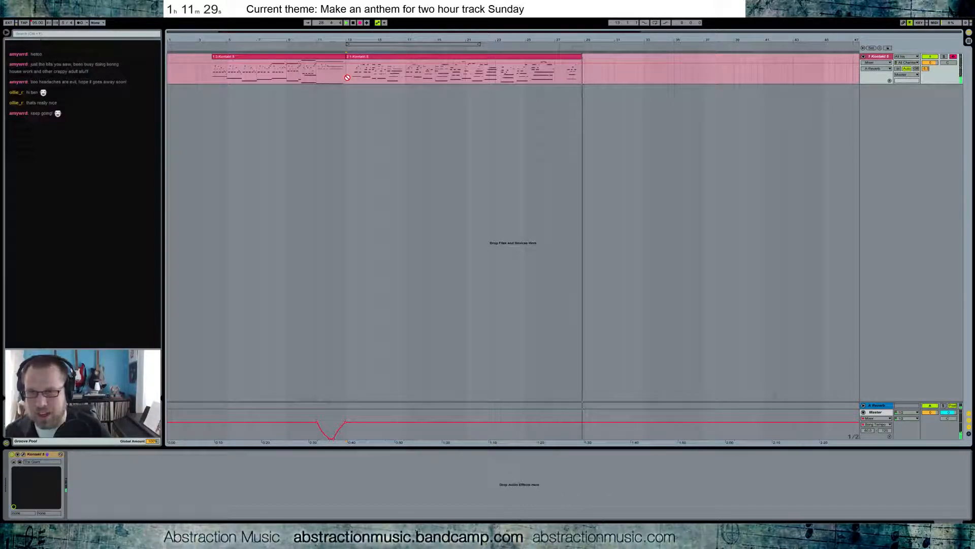
pyautogui.press('space')
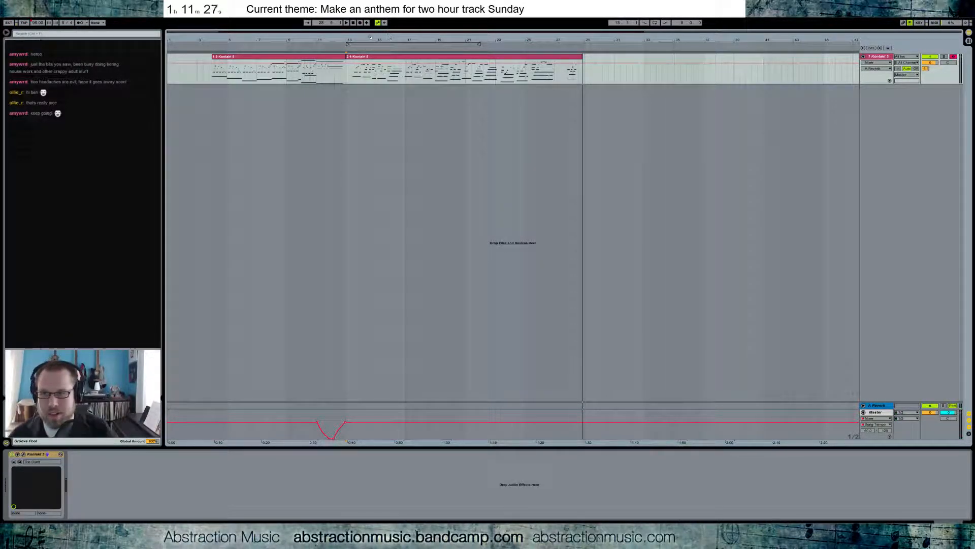
# Play into the new take from the end of the first clip while adjusting the tone color of The Giant in Kontakt.
pyautogui.moveTo(375, 39); pyautogui.dragTo(335, 61)
pyautogui.moveTo(270, 57)
pyautogui.mouseDown()
pyautogui.moveTo(294, 57)
pyautogui.moveTo(277, 57)
pyautogui.mouseUp()
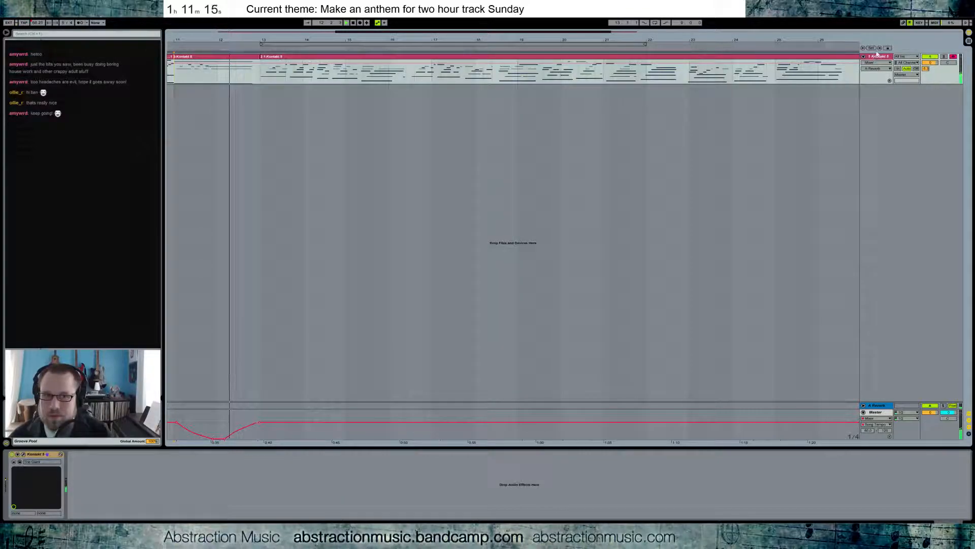
pyautogui.click(23, 454)
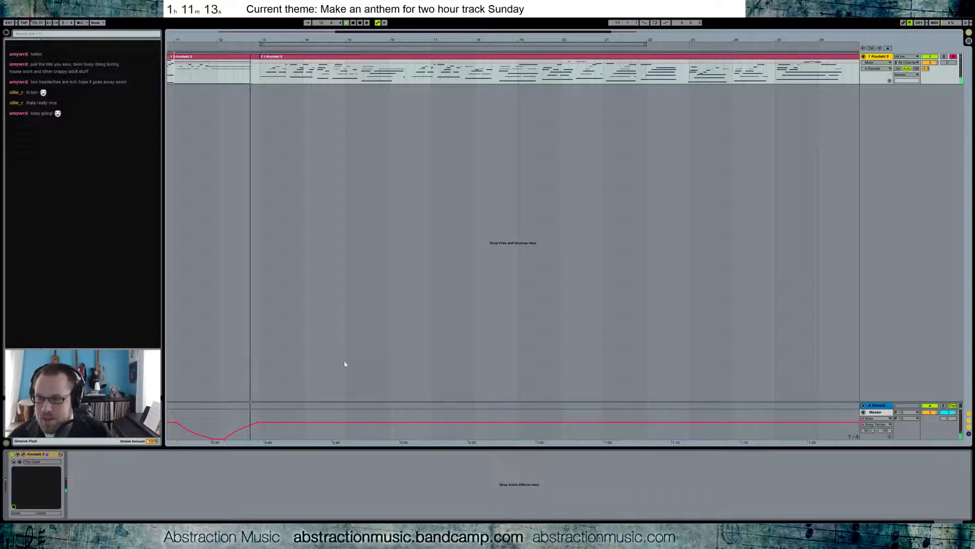
pyautogui.moveTo(378, 149); pyautogui.dragTo(578, 116)
pyautogui.click(586, 215)
pyautogui.moveTo(587, 195); pyautogui.dragTo(588, 200)
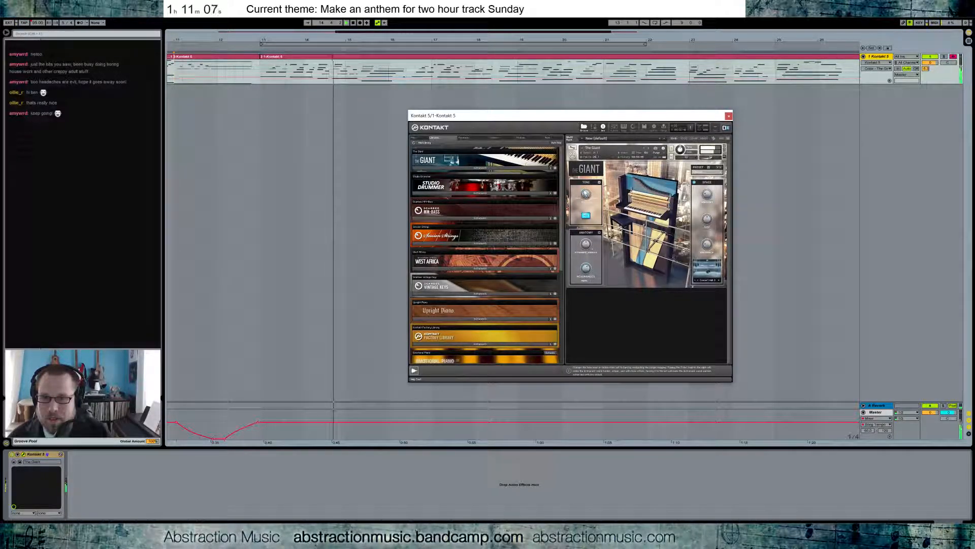
# Adjust The Giant's dynamic range and its space and distance controls during playback, and close the instrument window.
pyautogui.click(586, 244)
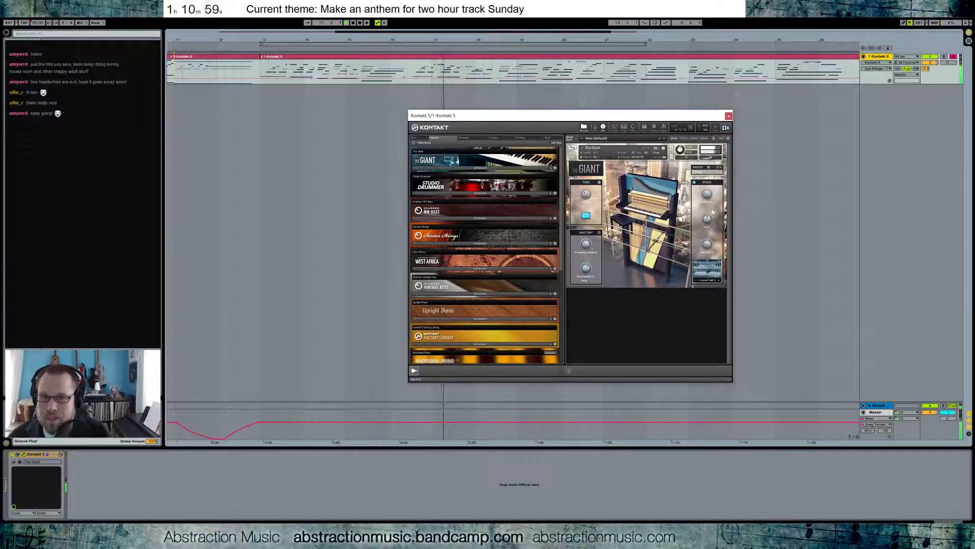
pyautogui.click(709, 194)
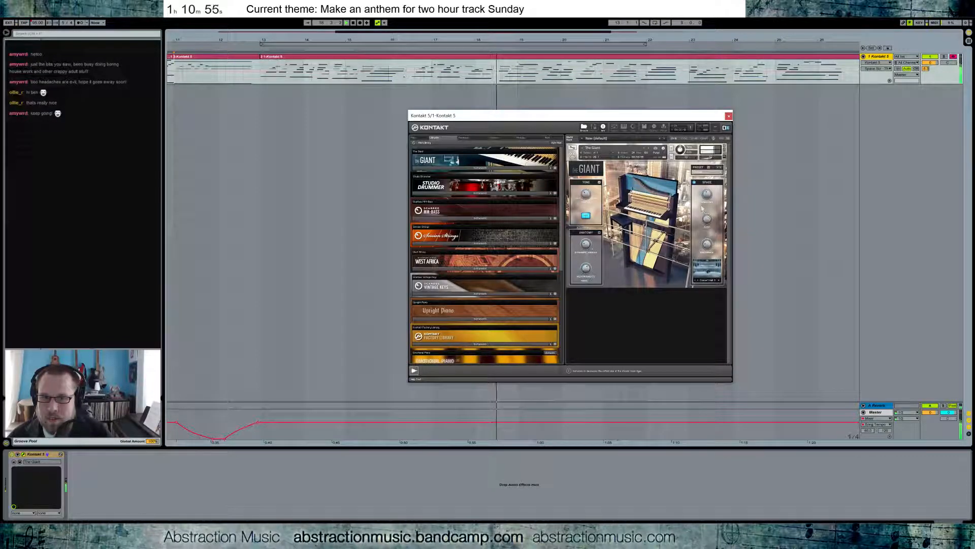
pyautogui.click(708, 244)
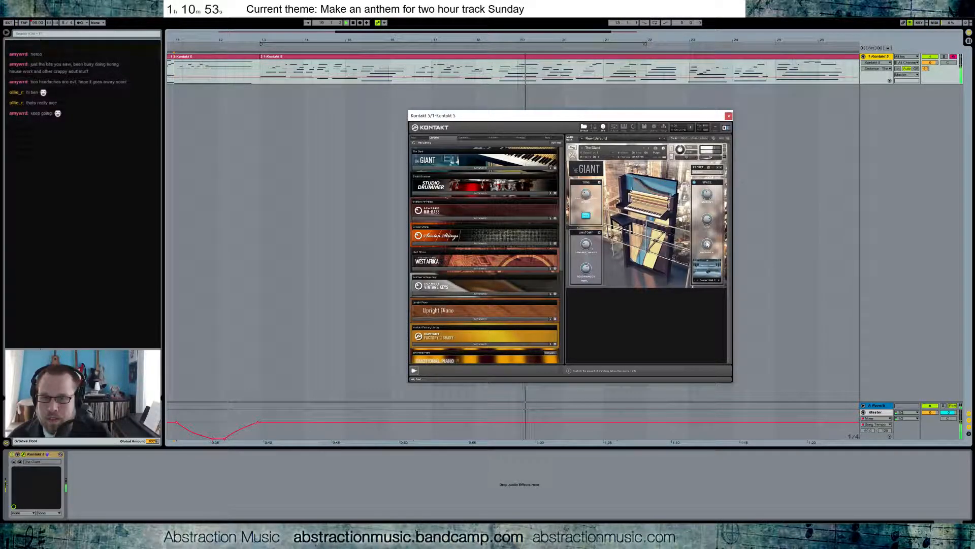
pyautogui.click(586, 245)
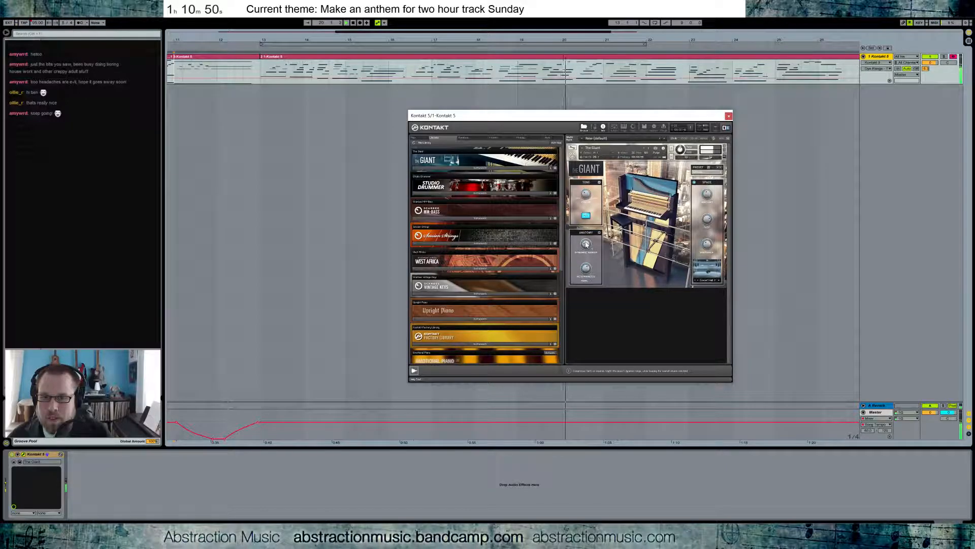
pyautogui.click(728, 117)
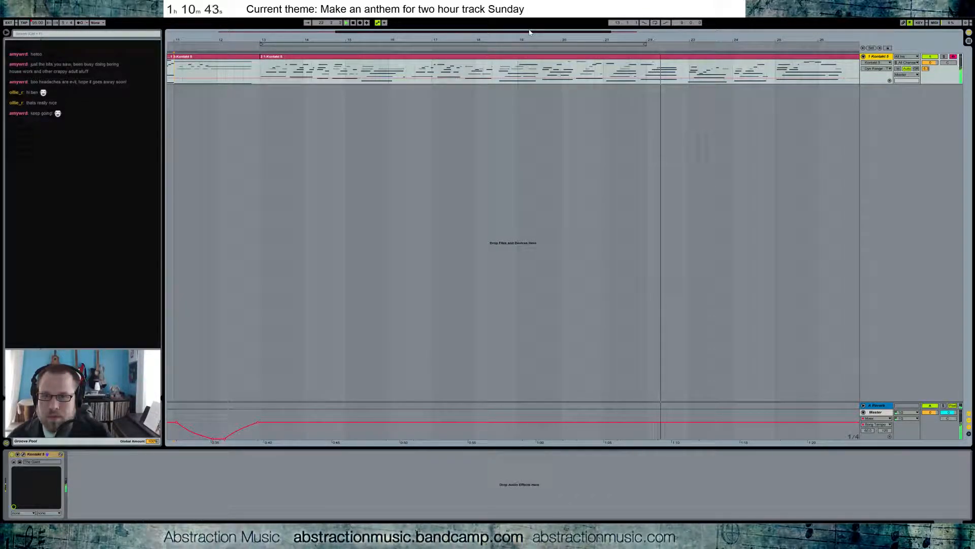
# Replace the take's last stray notes with one held note at clip bar 15, and trim the clip's end shortly after it.
pyautogui.moveTo(530, 33); pyautogui.dragTo(604, 34)
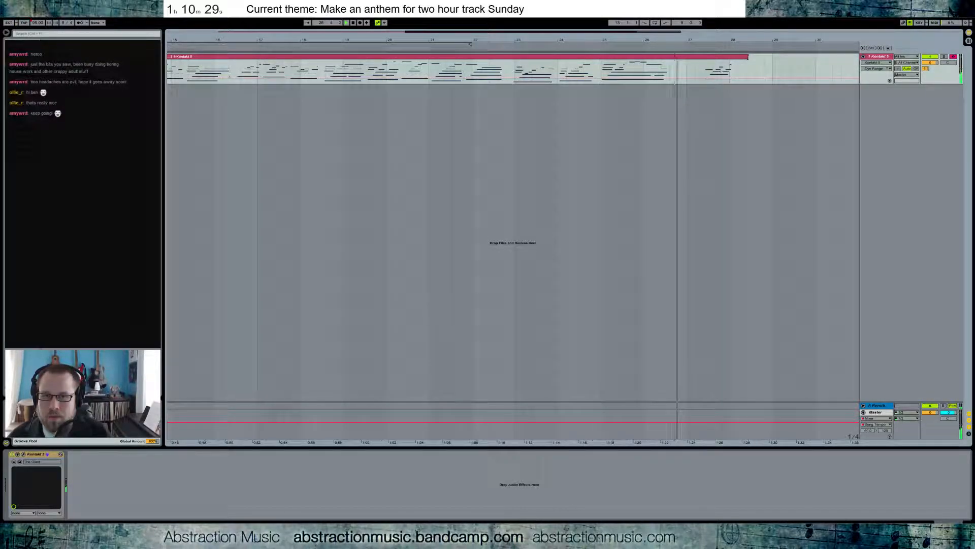
pyautogui.doubleClick(673, 60)
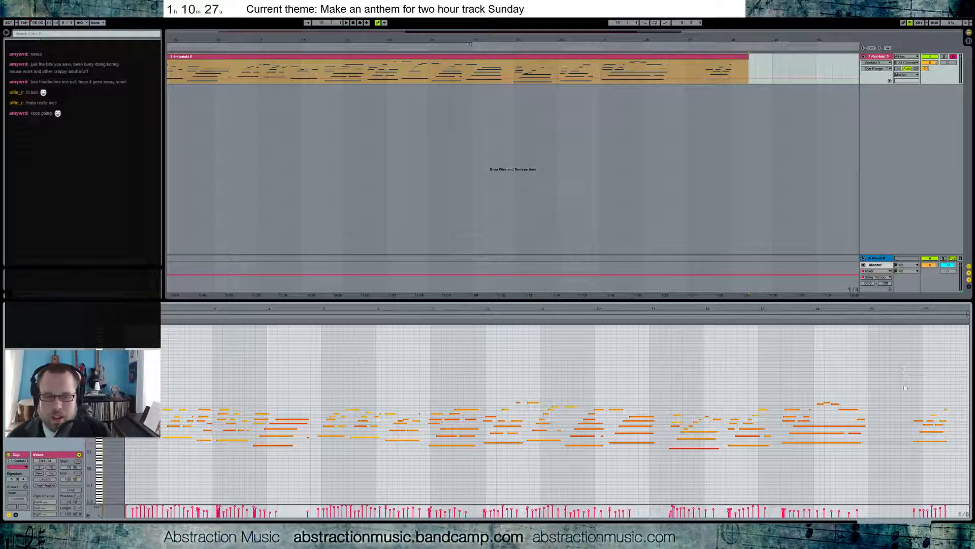
pyautogui.moveTo(870, 421); pyautogui.dragTo(904, 420)
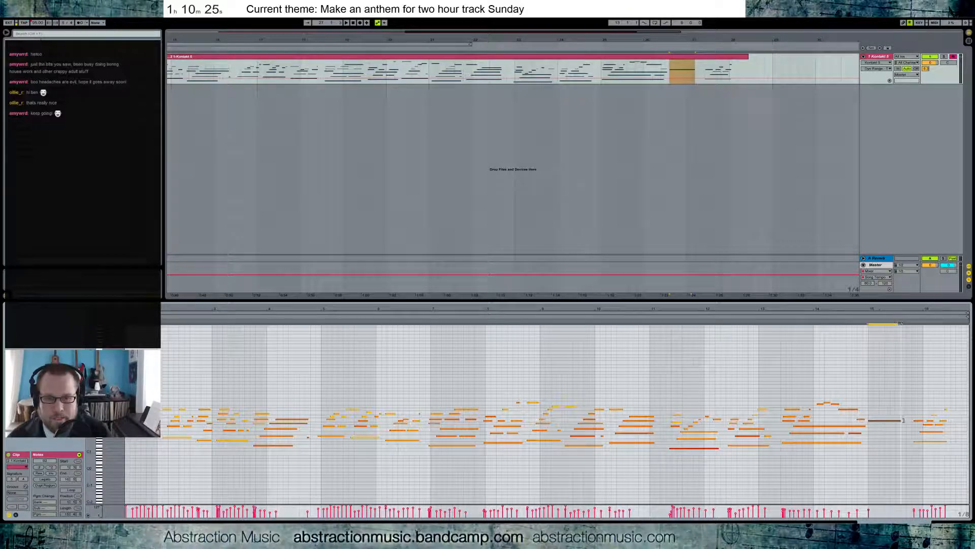
pyautogui.click(914, 391)
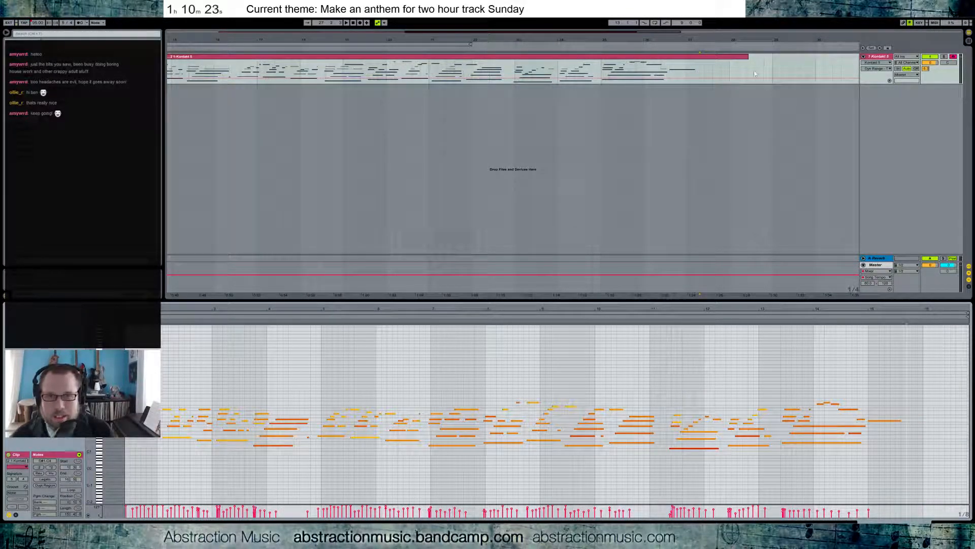
pyautogui.moveTo(748, 57); pyautogui.dragTo(712, 57)
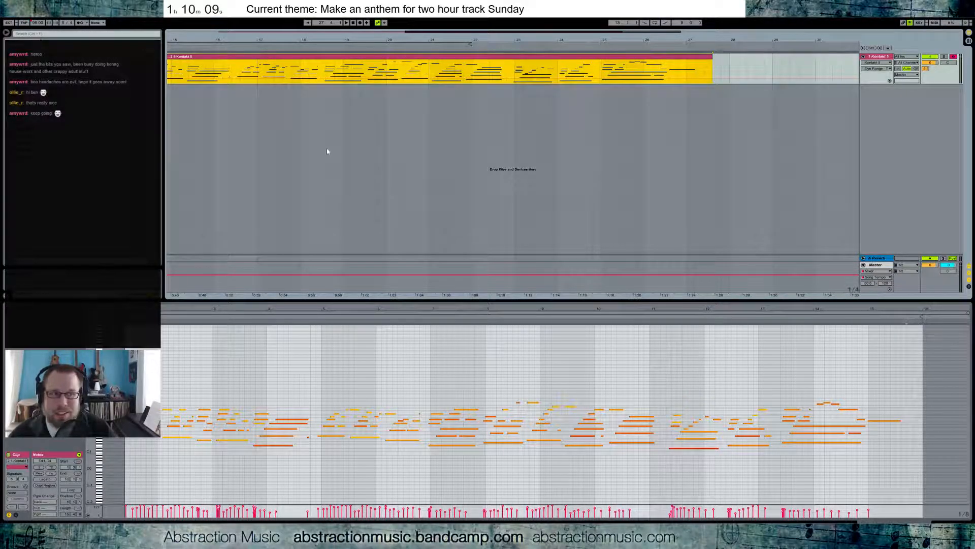
# Play the trimmed take from its start and select notes across it by their velocity markers.
pyautogui.moveTo(454, 33); pyautogui.dragTo(394, 34)
pyautogui.press('space')
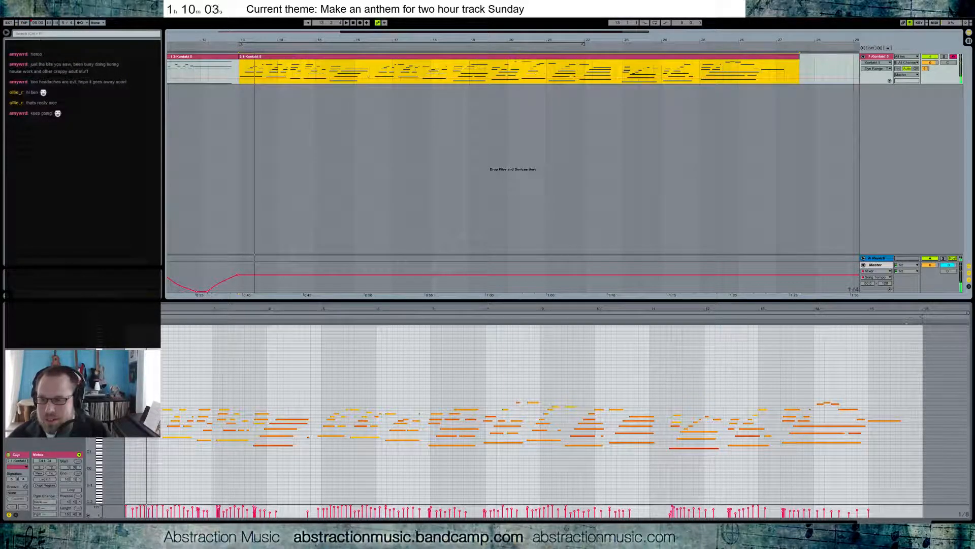
pyautogui.click(135, 437)
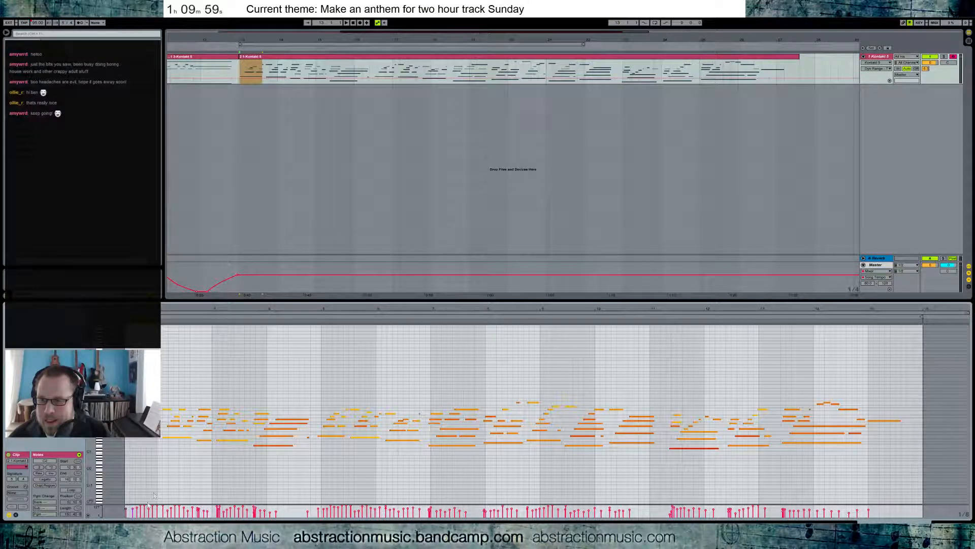
pyautogui.moveTo(877, 509); pyautogui.dragTo(143, 490)
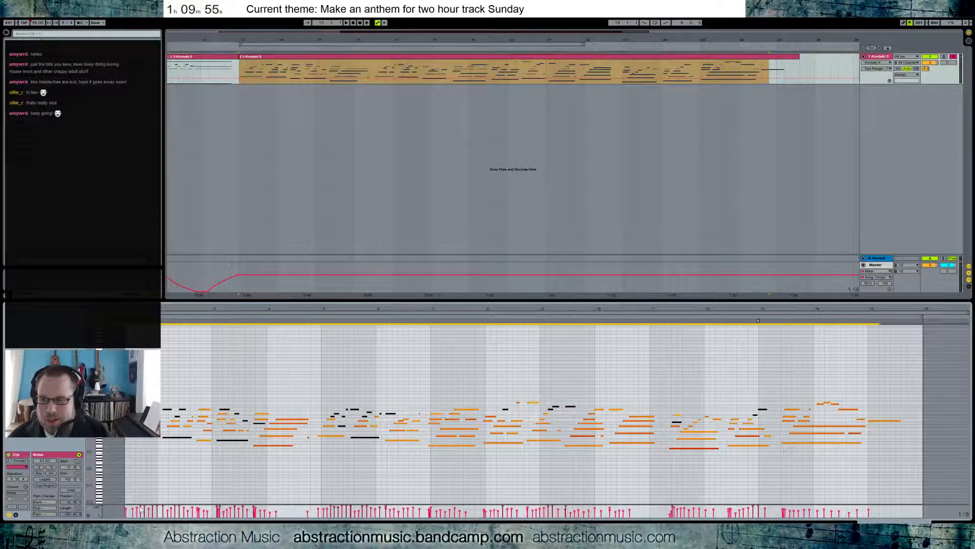
pyautogui.click(141, 507)
pyautogui.press('space')
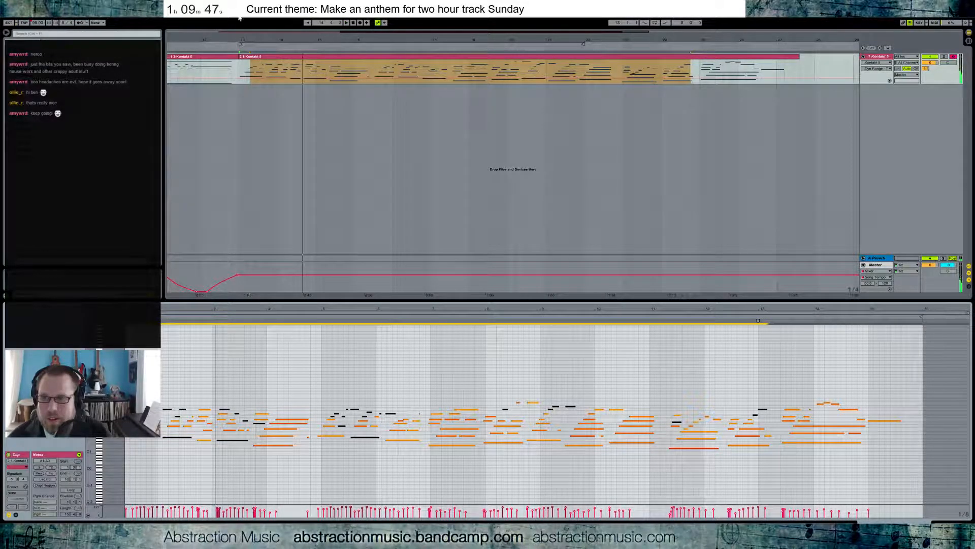
# Split the recorded take late in bar 14 and slide the later part earlier, fine-tuning its position off the grid.
pyautogui.moveTo(369, 33); pyautogui.dragTo(373, 75)
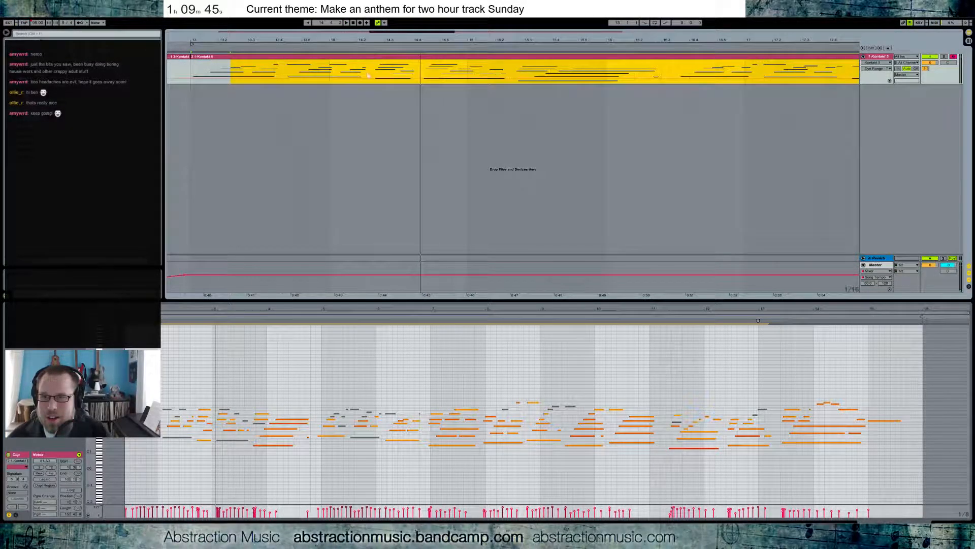
pyautogui.press('Delete')
pyautogui.moveTo(439, 58); pyautogui.dragTo(387, 60)
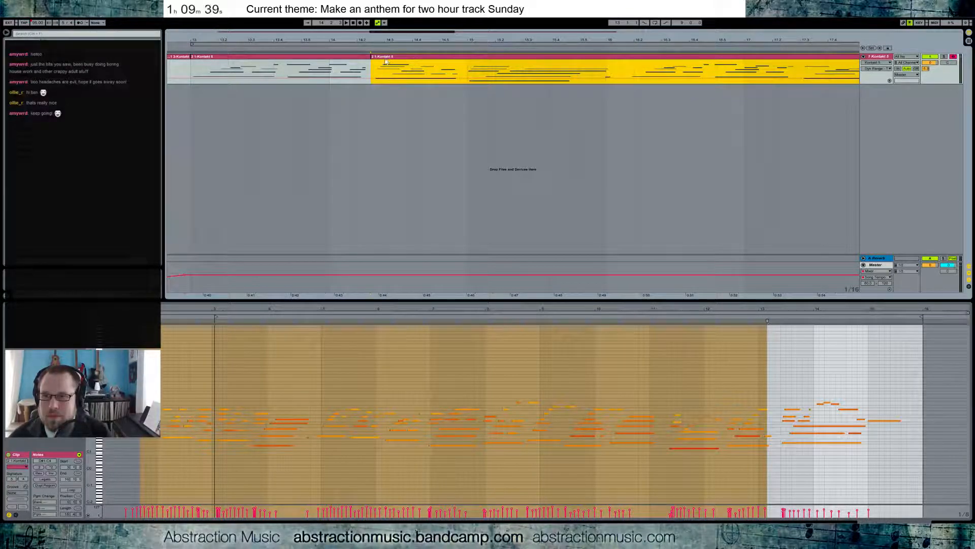
pyautogui.moveTo(383, 60); pyautogui.dragTo(379, 60)
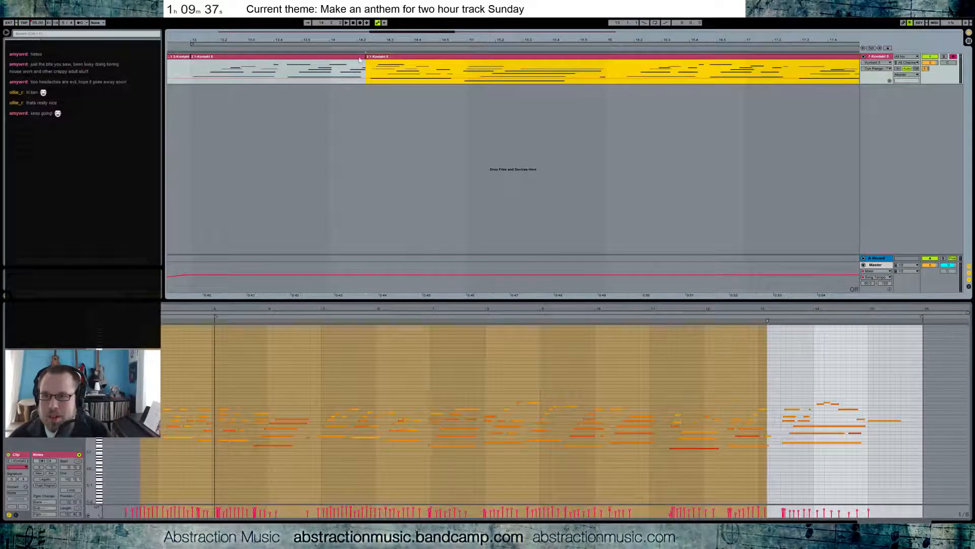
# Play across the split in bar 14 and nudge the later part slightly to the right to correct its timing.
pyautogui.click(323, 63)
pyautogui.press('space')
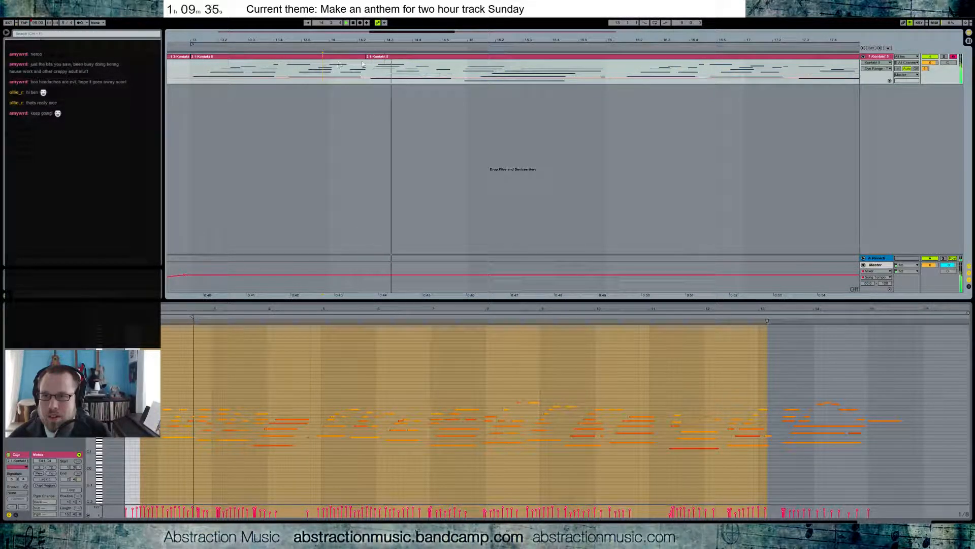
pyautogui.press('space')
pyautogui.moveTo(379, 60); pyautogui.dragTo(382, 60)
pyautogui.click(364, 65)
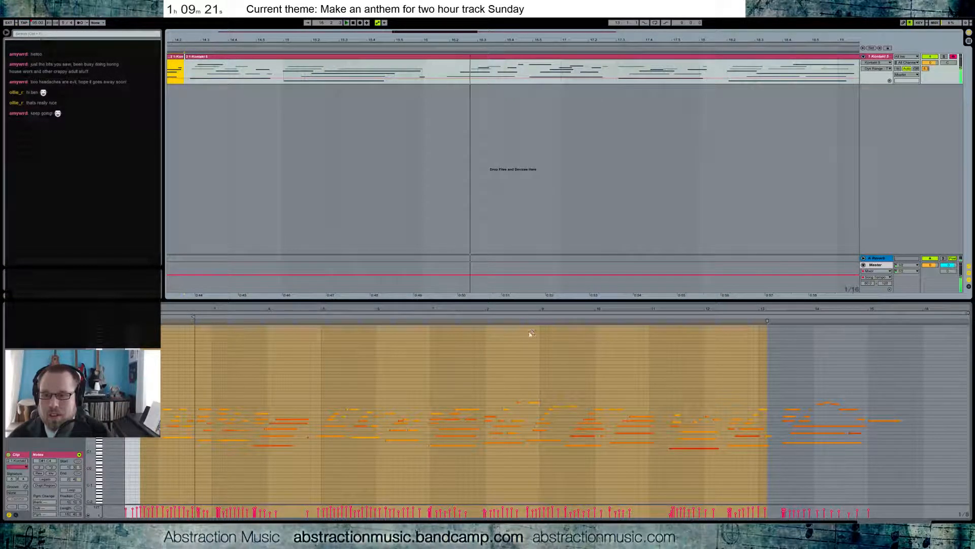
# Open the later part of the split take and play it from the stray short note late in clip bar 4.
pyautogui.click(347, 384)
pyautogui.click(367, 384)
pyautogui.click(431, 58)
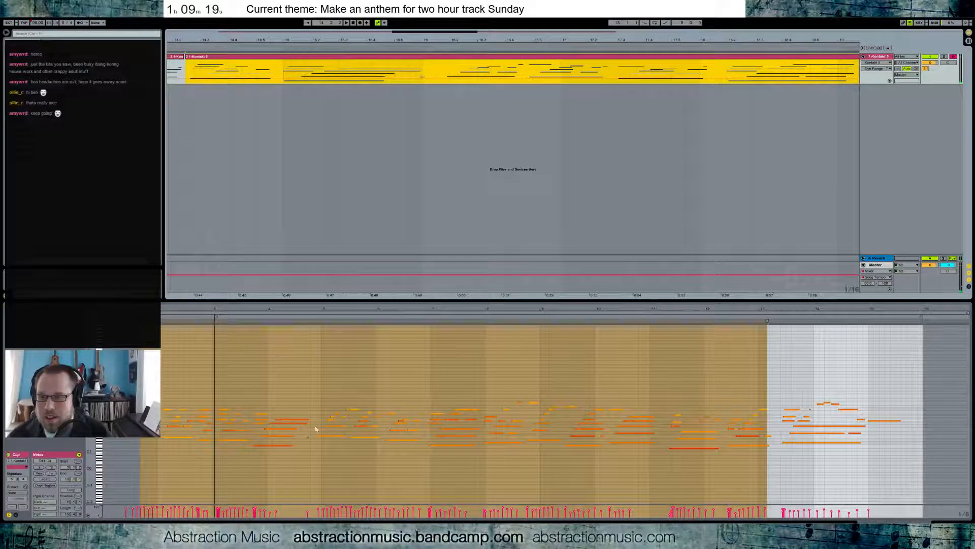
pyautogui.click(308, 436)
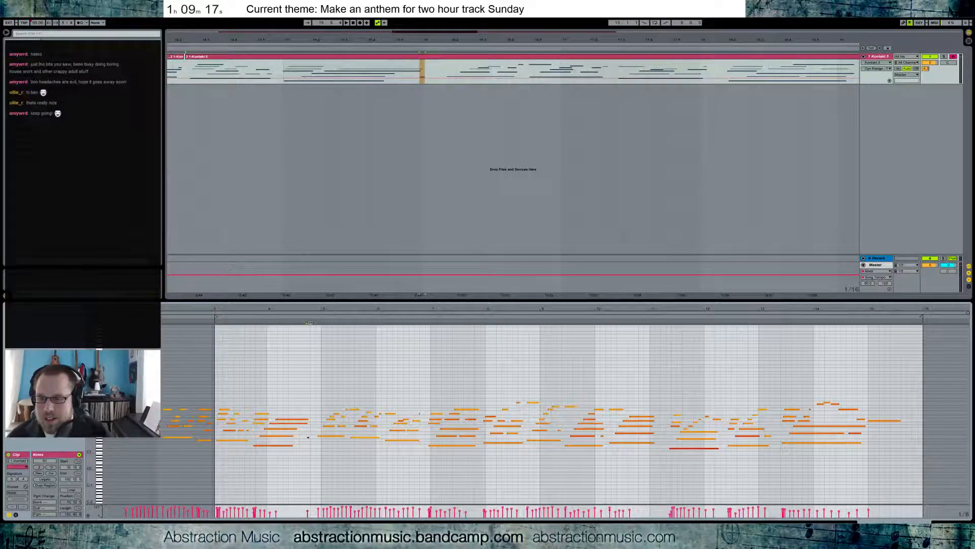
pyautogui.press('space')
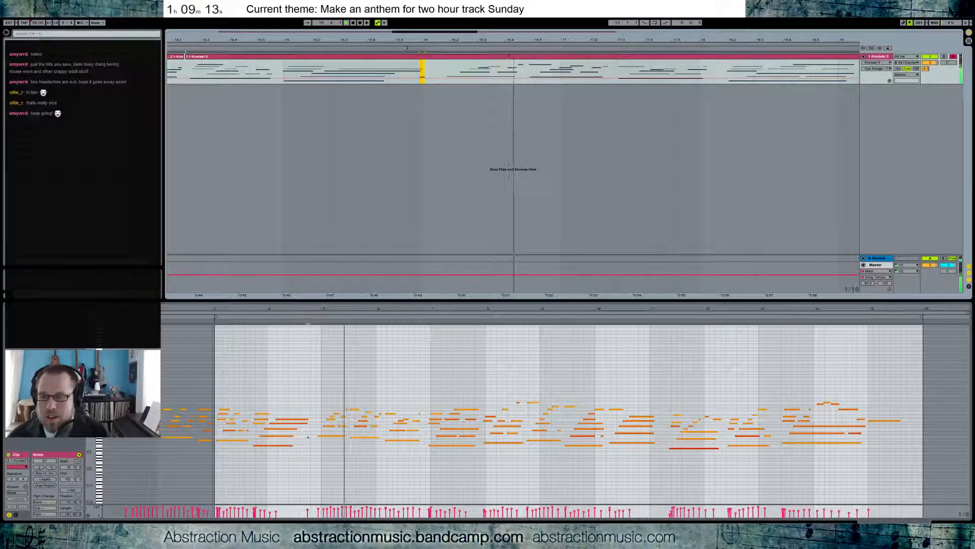
# Try the top note midway through clip bar 5 at several higher pitches while listening to playback.
pyautogui.click(354, 409)
pyautogui.press('Up')
pyautogui.press('Up')
pyautogui.press('Up')
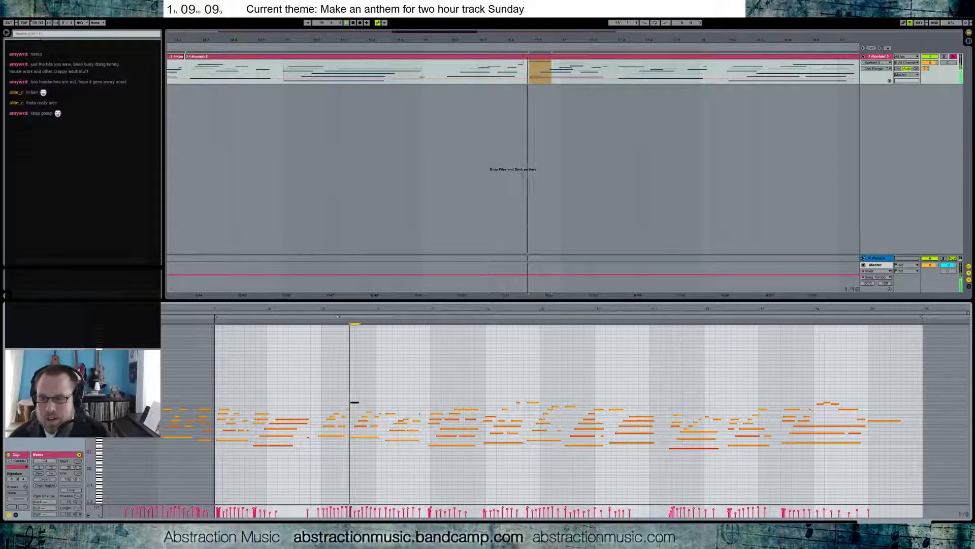
pyautogui.press('Down')
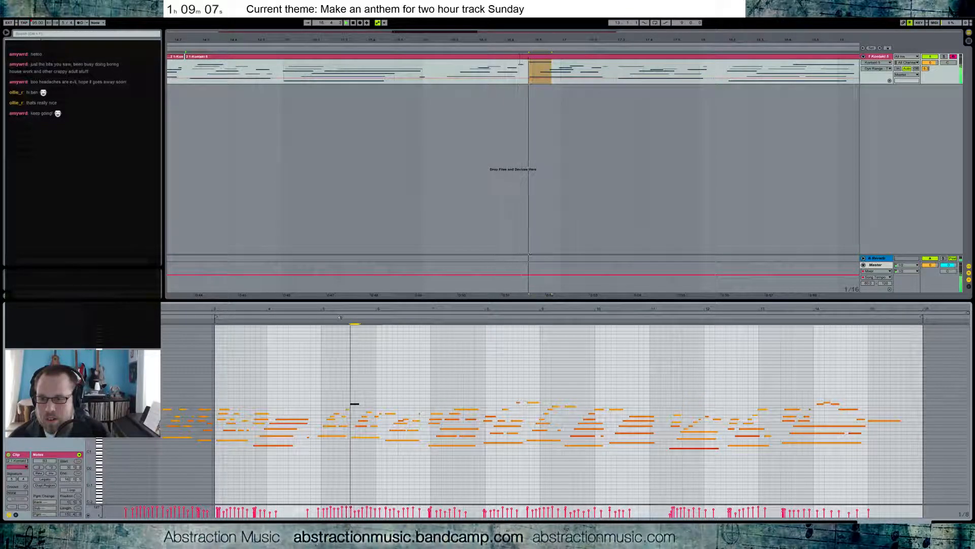
pyautogui.press('Up')
pyautogui.press('Up')
pyautogui.press('Up')
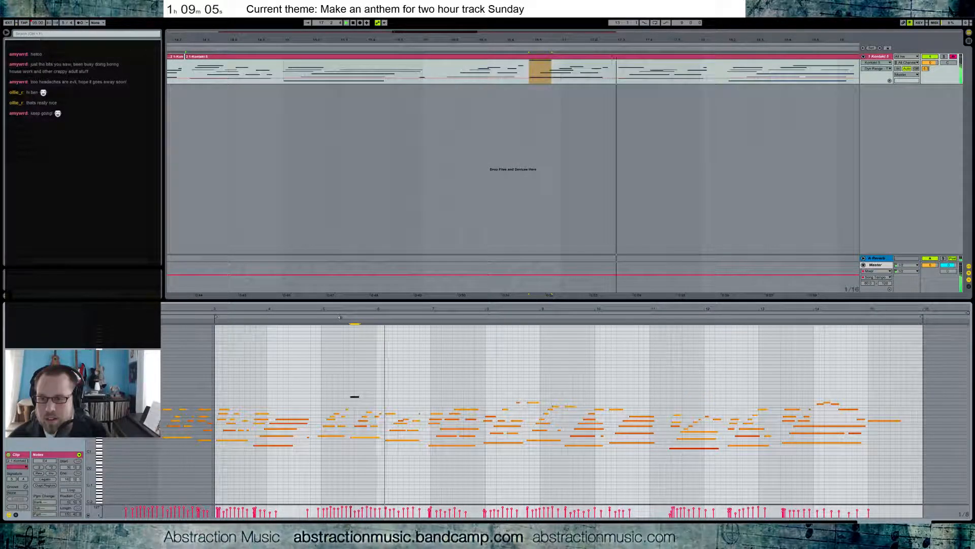
pyautogui.press('Up')
pyautogui.press('Up')
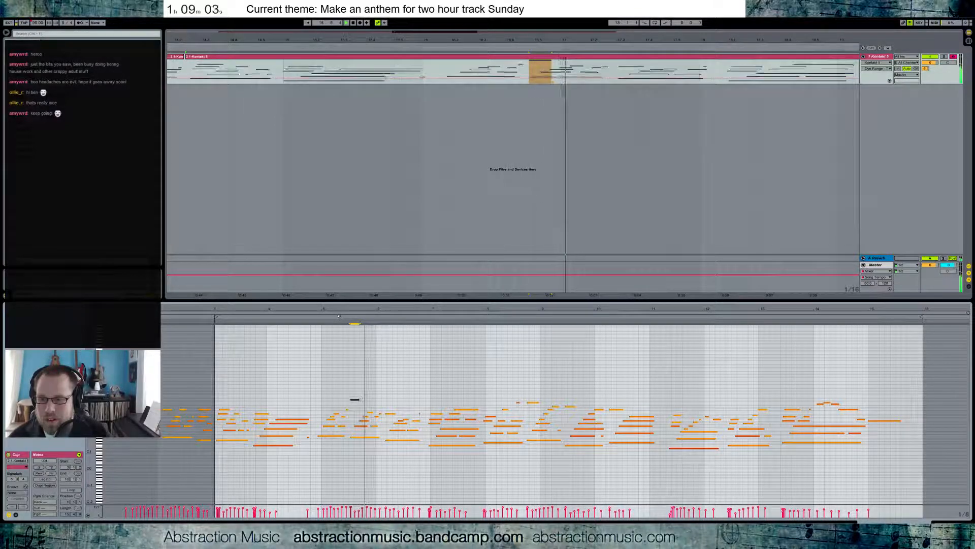
# Select the top note midway through clip bar 5 again, raise its pitch, and play the passage.
pyautogui.click(339, 316)
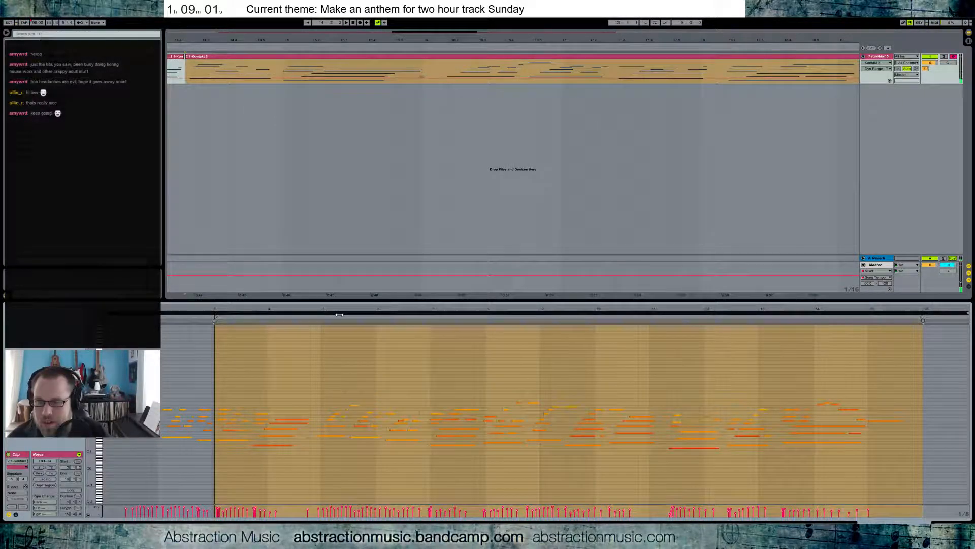
pyautogui.moveTo(347, 307); pyautogui.dragTo(344, 346)
pyautogui.click(194, 350)
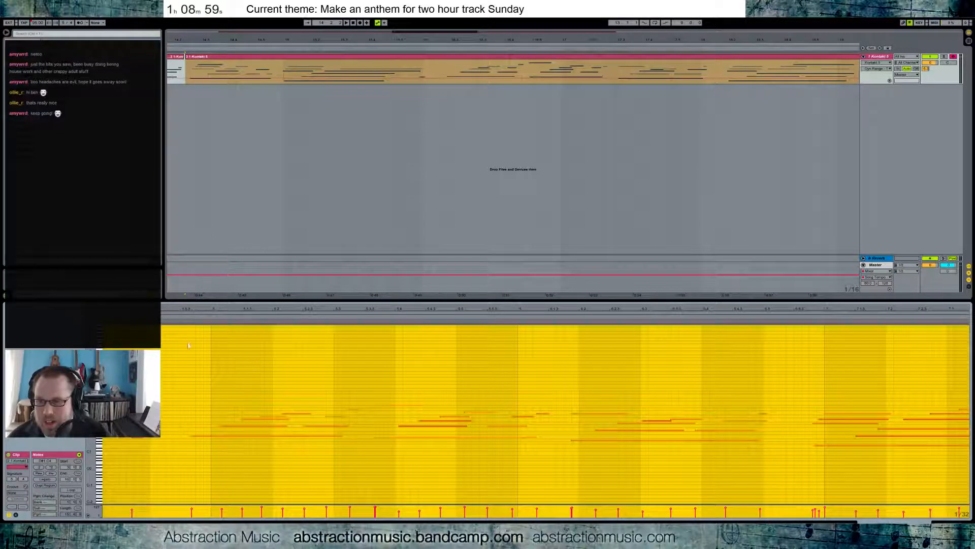
pyautogui.click(226, 343)
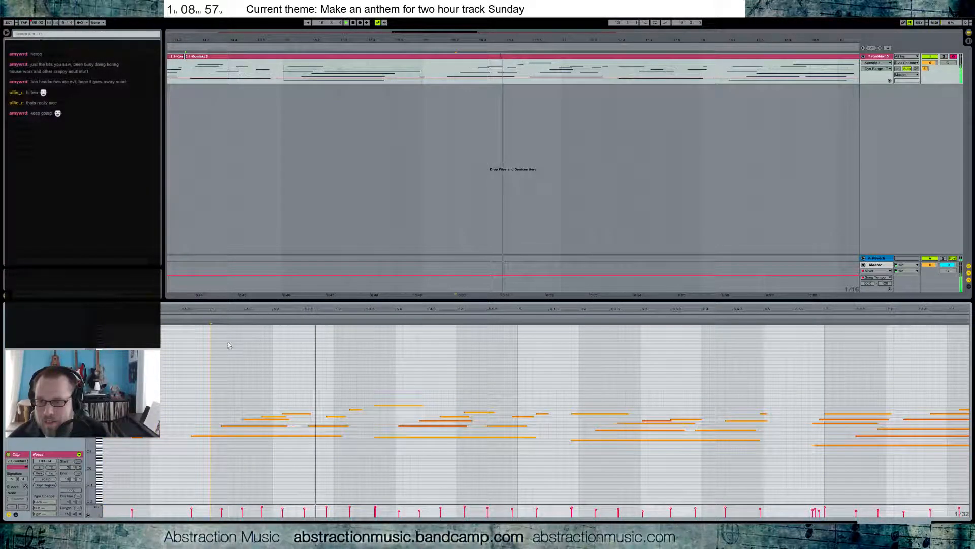
pyautogui.moveTo(92, 406)
pyautogui.mouseDown()
pyautogui.moveTo(108, 415)
pyautogui.moveTo(108, 405)
pyautogui.mouseUp()
pyautogui.moveTo(380, 389); pyautogui.dragTo(391, 406)
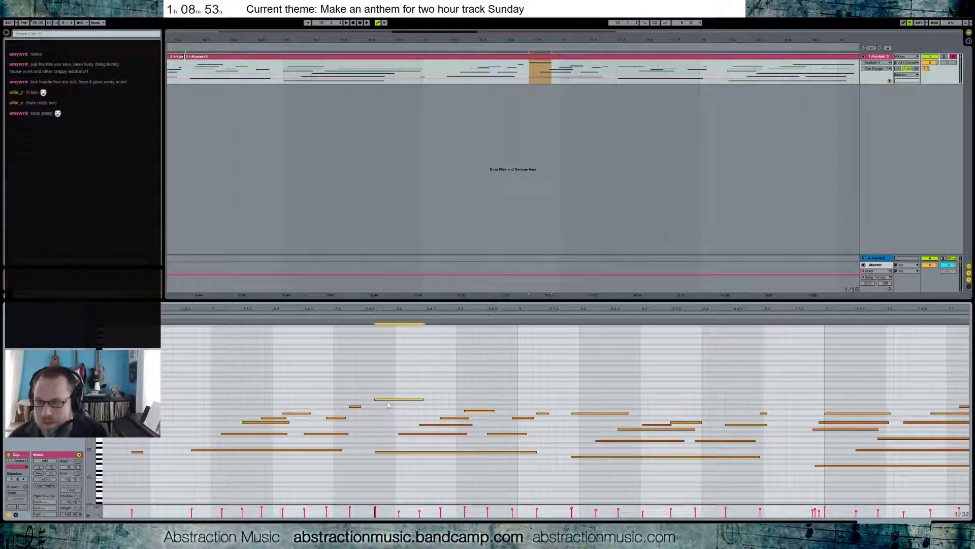
pyautogui.press('Up')
pyautogui.press('Up')
pyautogui.press('Up')
pyautogui.press('Up')
pyautogui.press('Up')
pyautogui.click(360, 319)
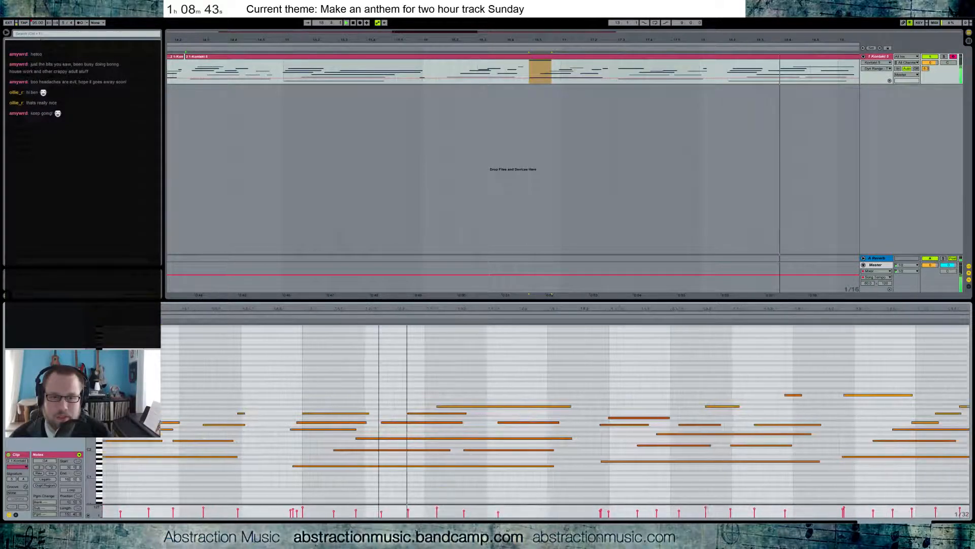
# Play on through the take and lower the velocities of the loud low notes in clip bars 11, 12 and 14.
pyautogui.moveTo(91, 421); pyautogui.dragTo(106, 388)
pyautogui.moveTo(749, 306); pyautogui.dragTo(321, 307)
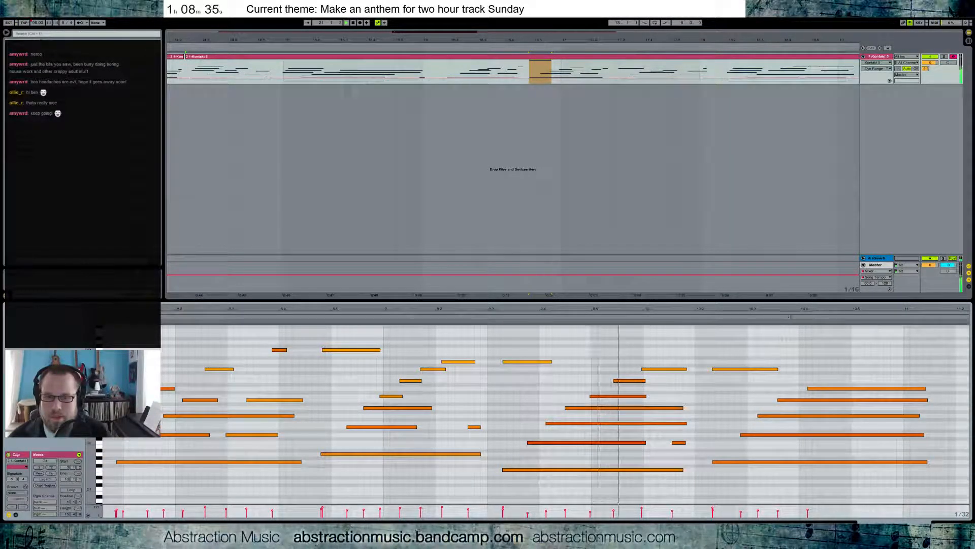
pyautogui.moveTo(801, 309); pyautogui.dragTo(495, 308)
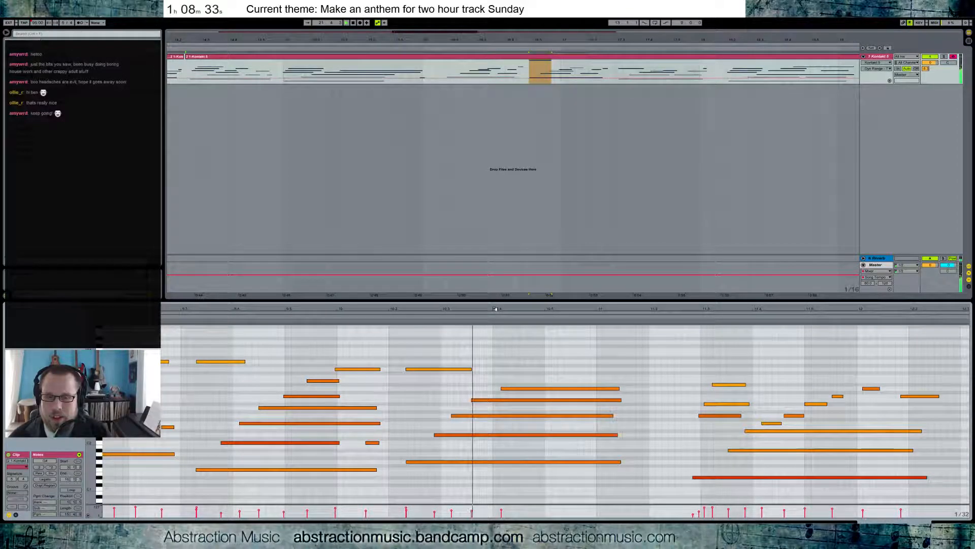
pyautogui.click(703, 477)
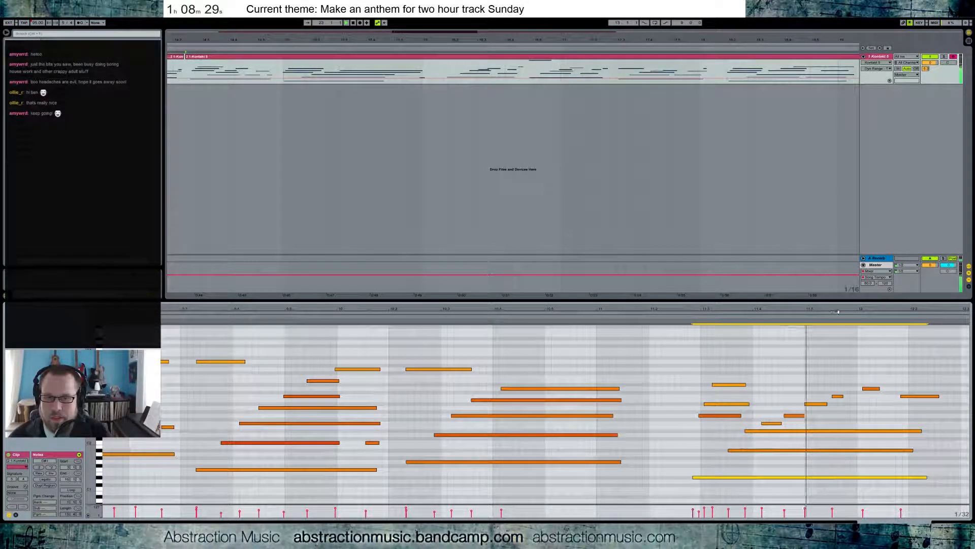
pyautogui.moveTo(841, 308); pyautogui.dragTo(207, 308)
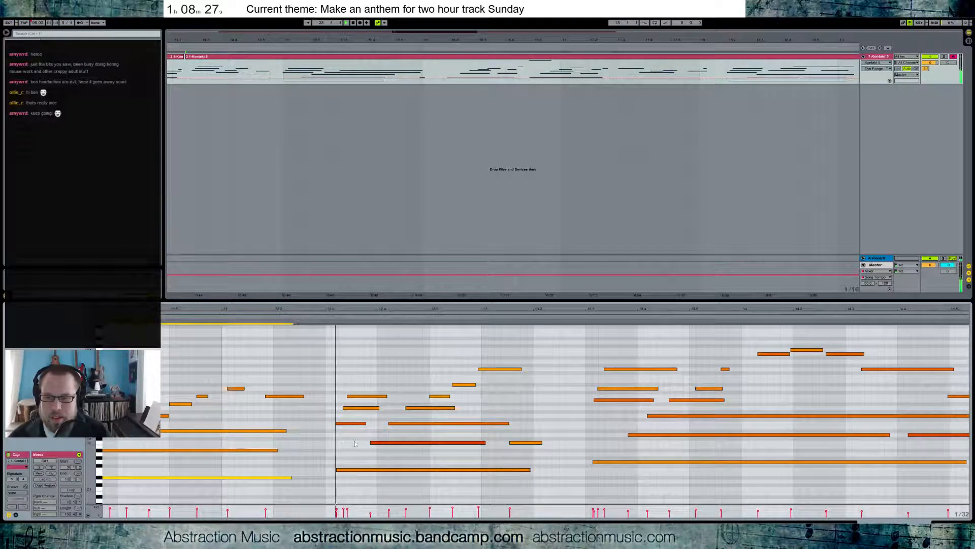
pyautogui.click(388, 443)
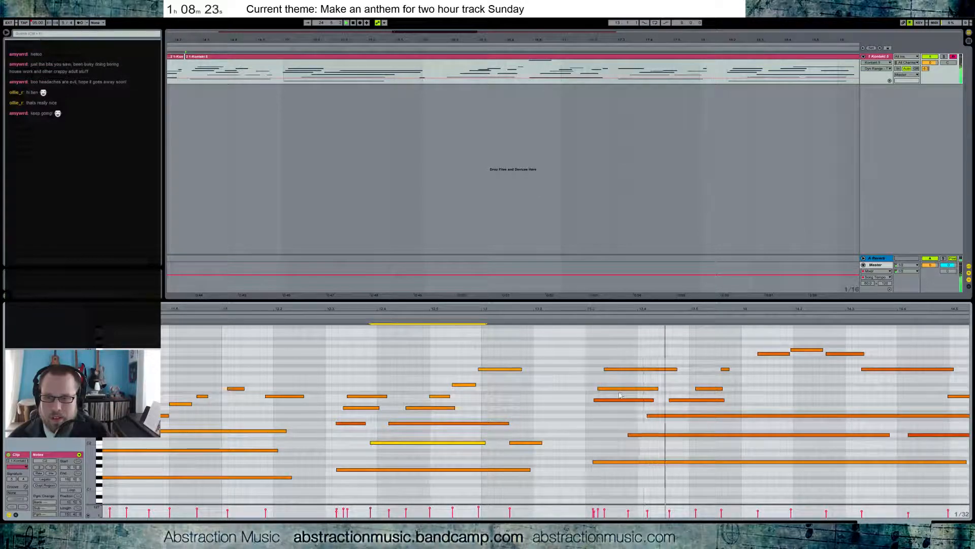
pyautogui.moveTo(727, 309); pyautogui.dragTo(435, 309)
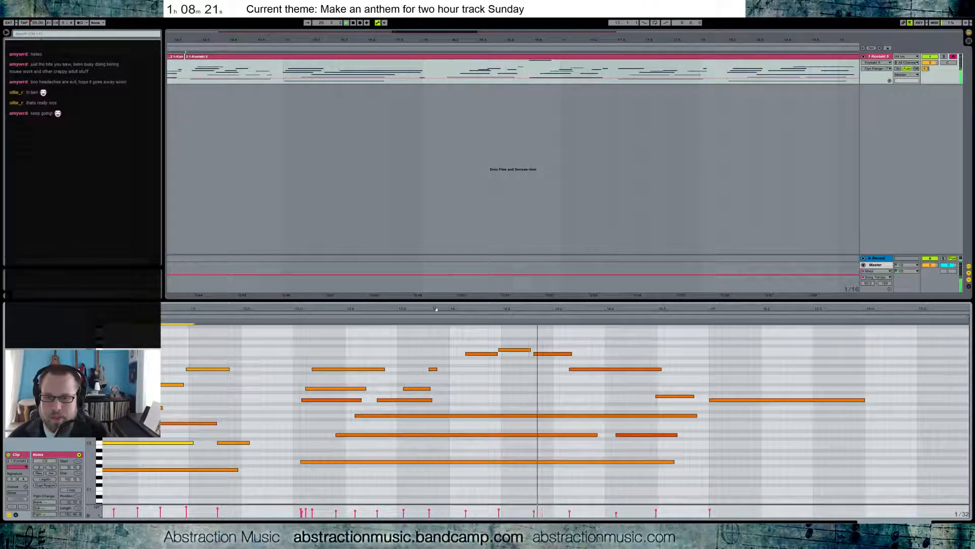
pyautogui.click(646, 435)
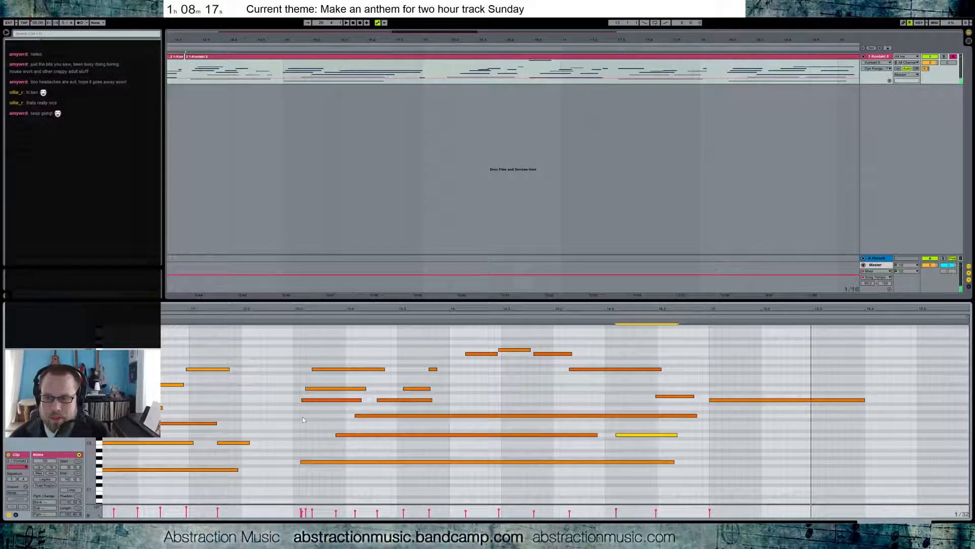
# Copy the three-note chord from mid clip bar 13 to clip bar 15 in place of the held note, and stagger its note starts.
pyautogui.moveTo(310, 358); pyautogui.dragTo(324, 400)
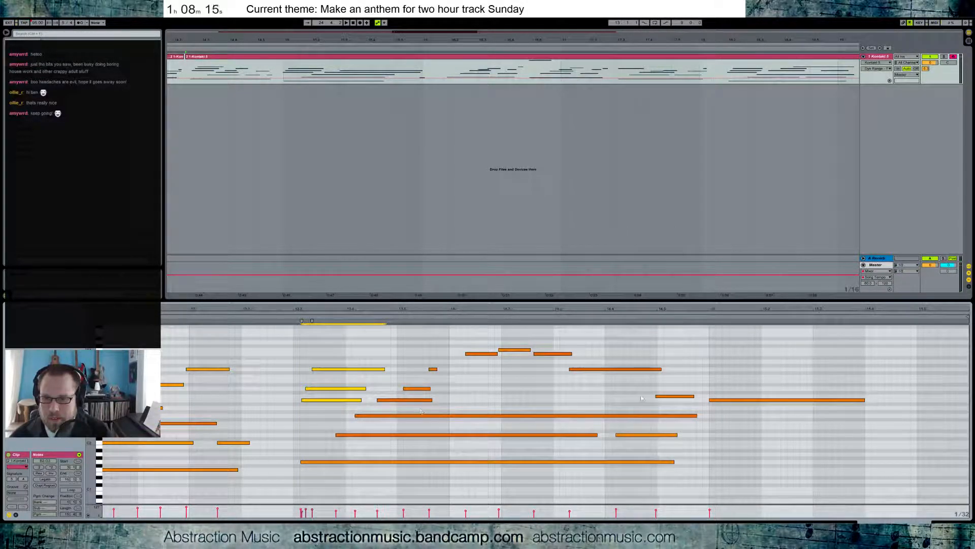
pyautogui.click(711, 378)
pyautogui.hotkey('ctrl', 'v')
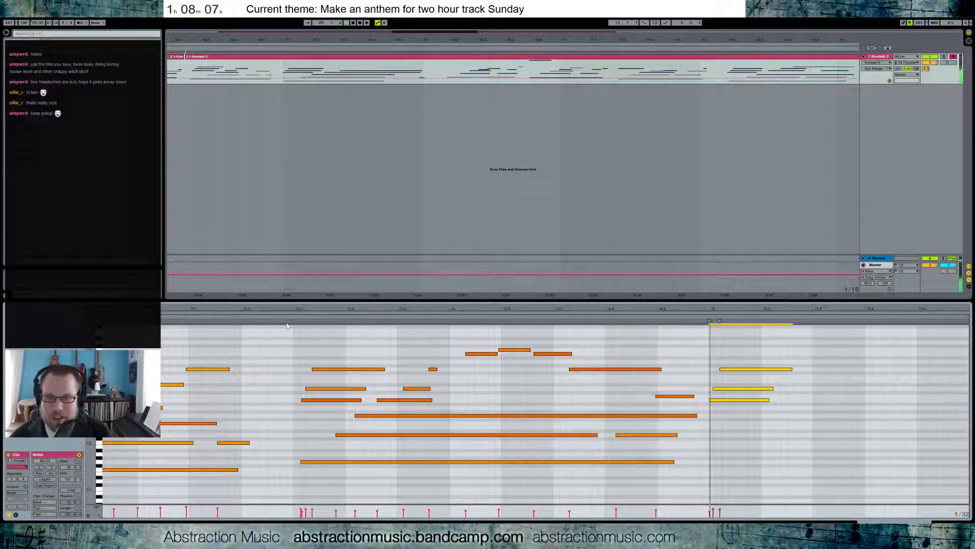
pyautogui.press('space')
pyautogui.moveTo(718, 358); pyautogui.dragTo(749, 408)
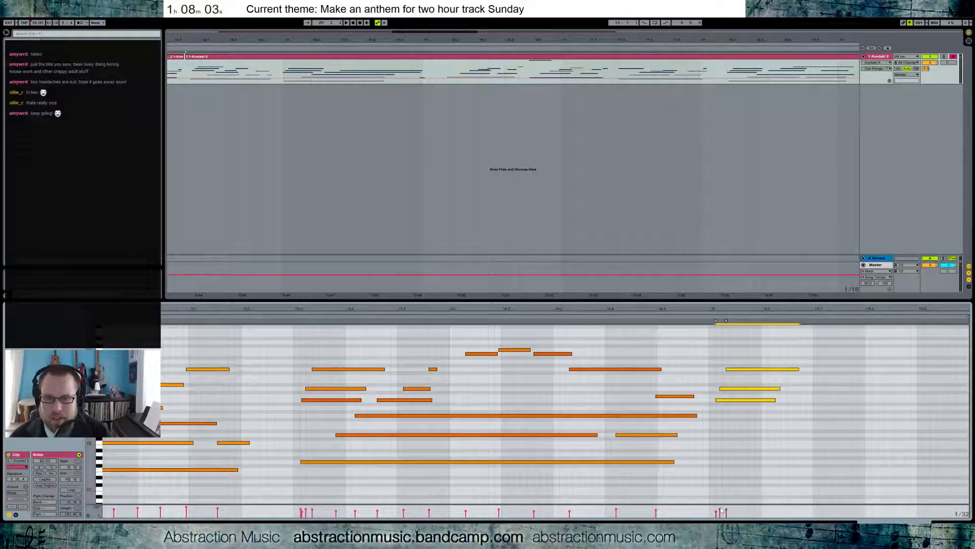
pyautogui.moveTo(740, 359); pyautogui.dragTo(754, 390)
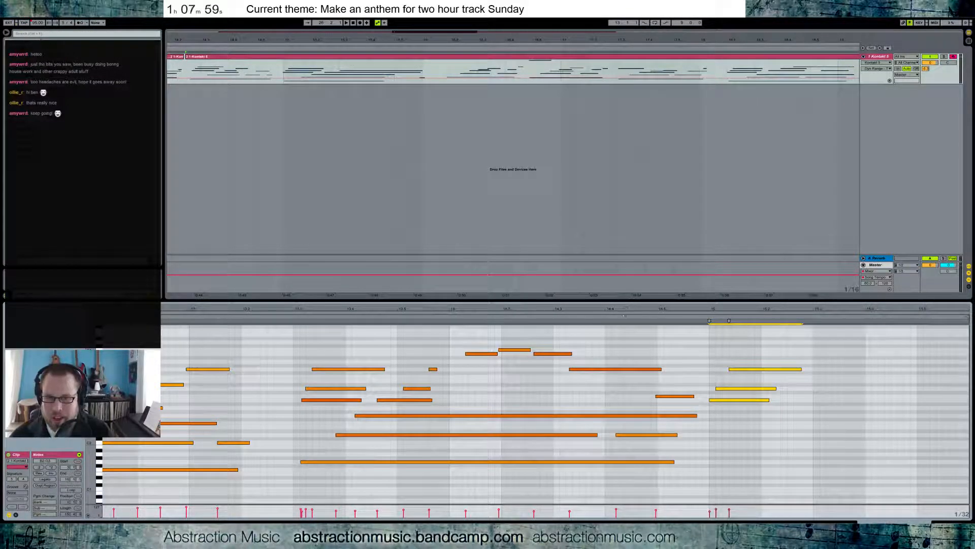
# Edit the clip's controller envelope over a narrow span at the start of clip bar 15, then return to the note view.
pyautogui.click(16, 515)
pyautogui.click(722, 463)
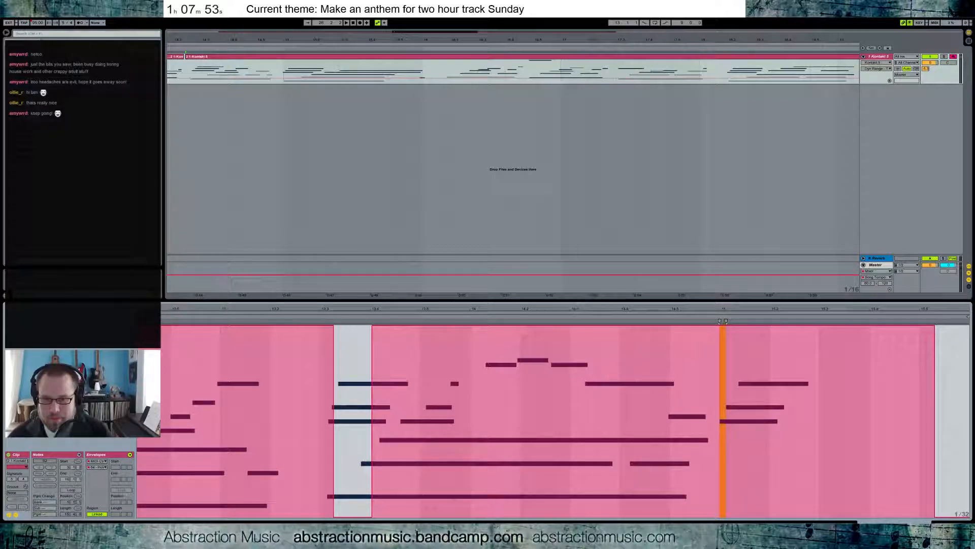
pyautogui.click(724, 516)
pyautogui.press('b')
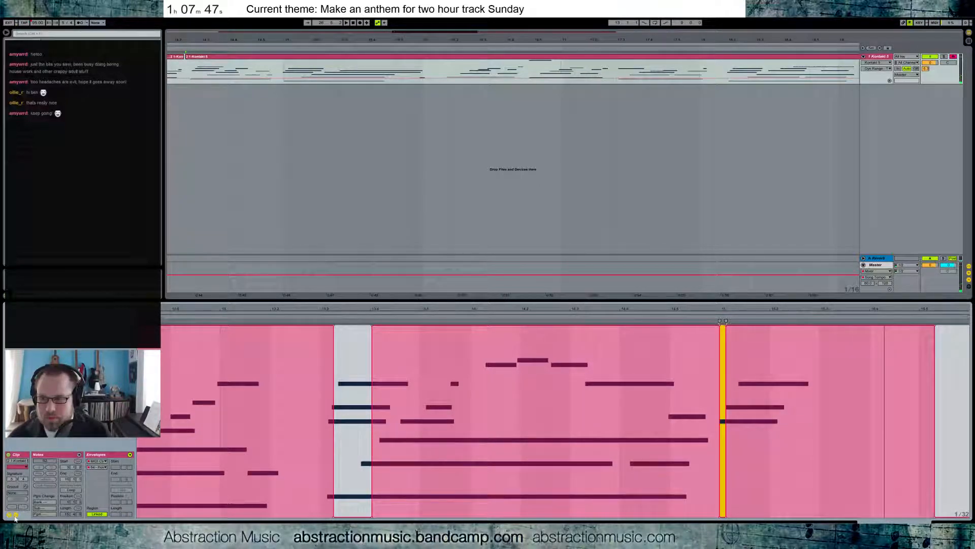
pyautogui.click(15, 514)
pyautogui.click(738, 369)
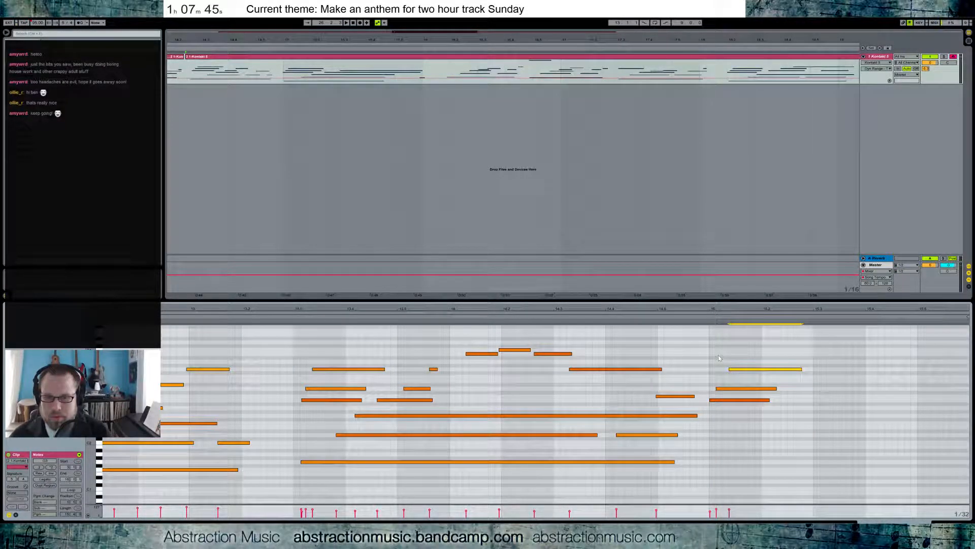
# Play the whole arrangement from the first part and open that first clip's notes.
pyautogui.moveTo(725, 311); pyautogui.dragTo(724, 254)
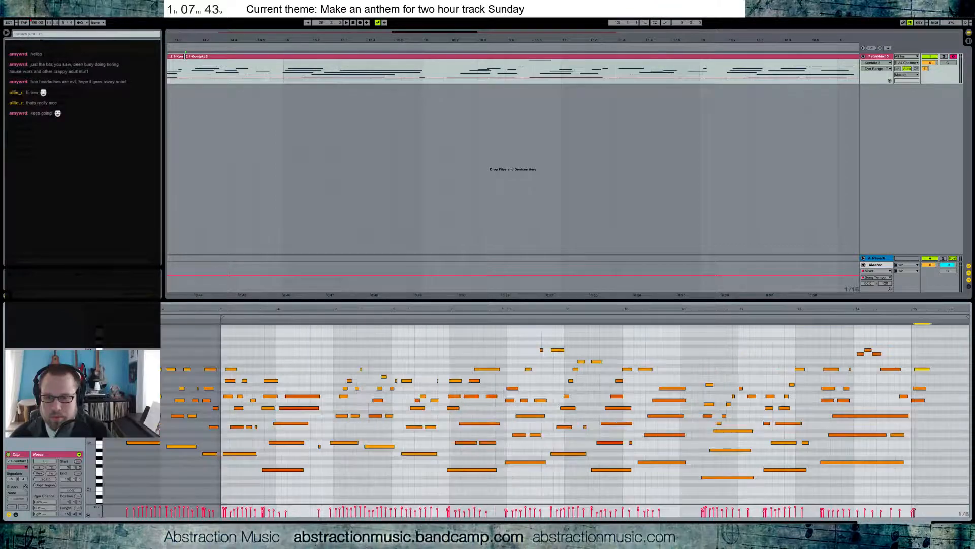
pyautogui.hotkey('shift', 'Tab')
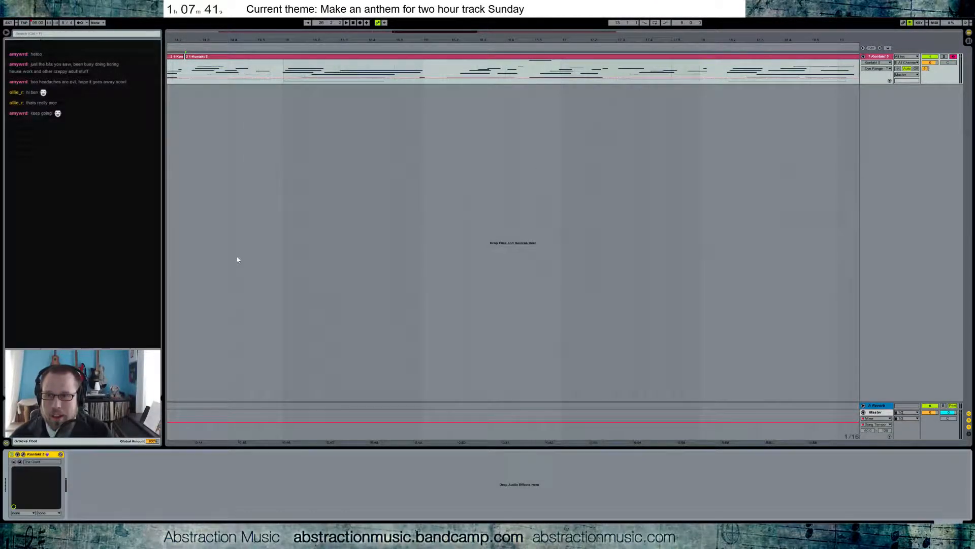
pyautogui.moveTo(329, 32); pyautogui.dragTo(329, 1)
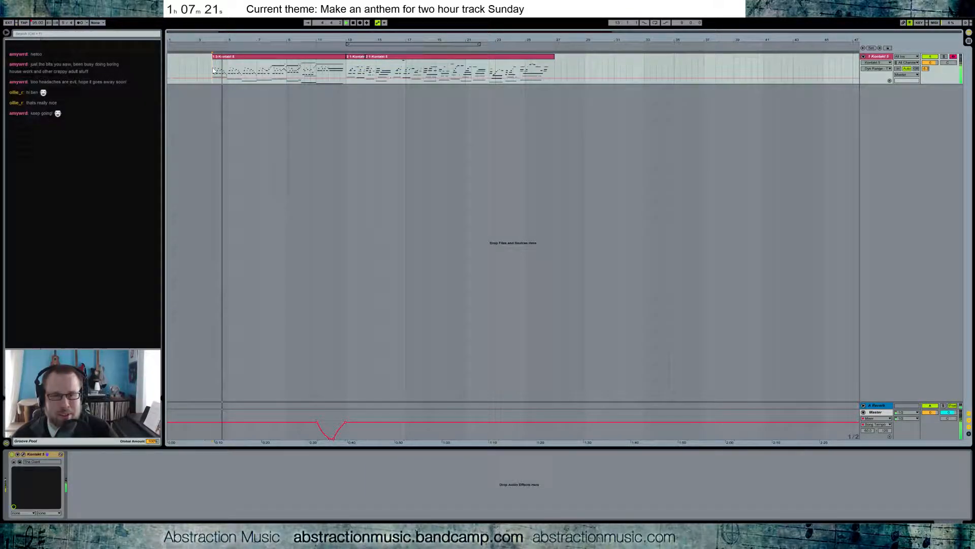
pyautogui.click(227, 57)
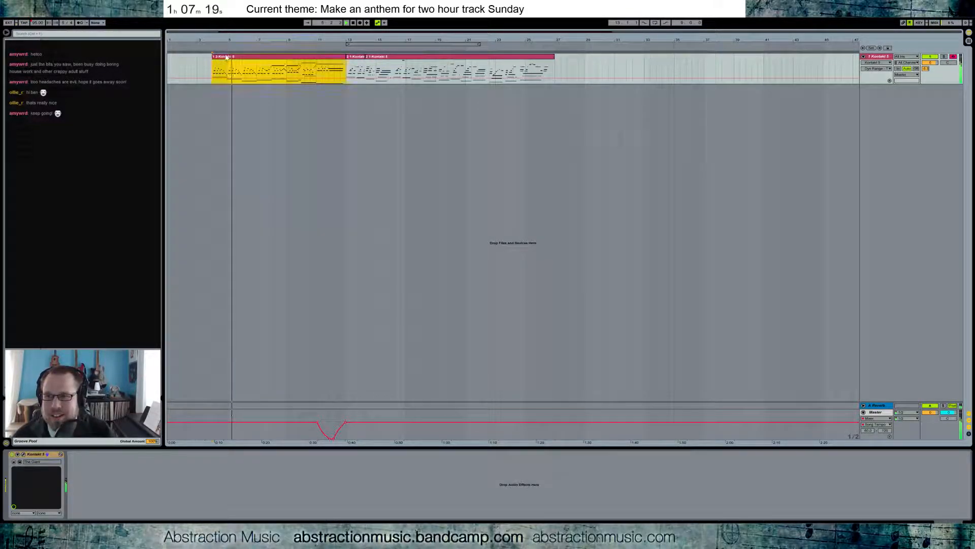
pyautogui.doubleClick(227, 58)
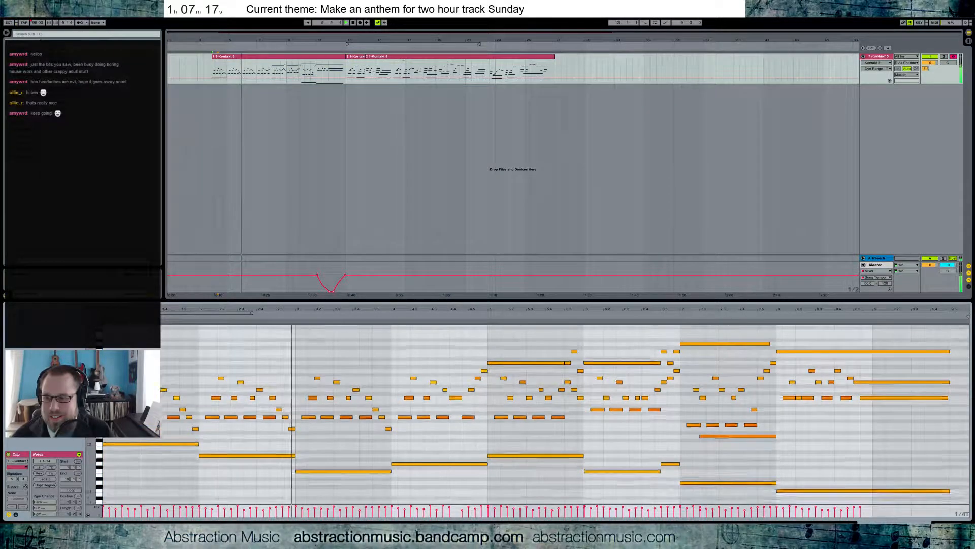
pyautogui.moveTo(90, 351); pyautogui.dragTo(81, 351)
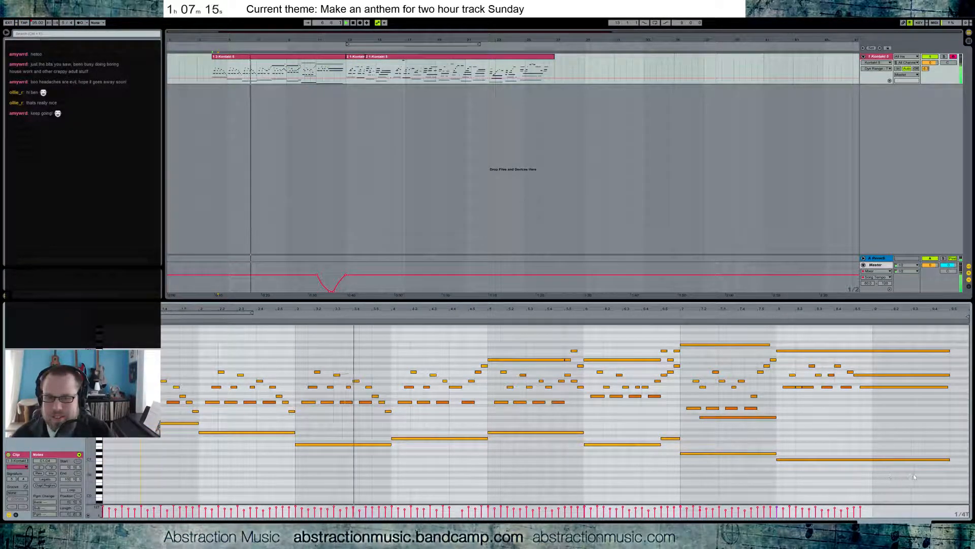
# Adjust the velocities of all notes in the first clip, and pick out single notes in clip bar 4 by their velocity markers.
pyautogui.hotkey('ctrl', 'a')
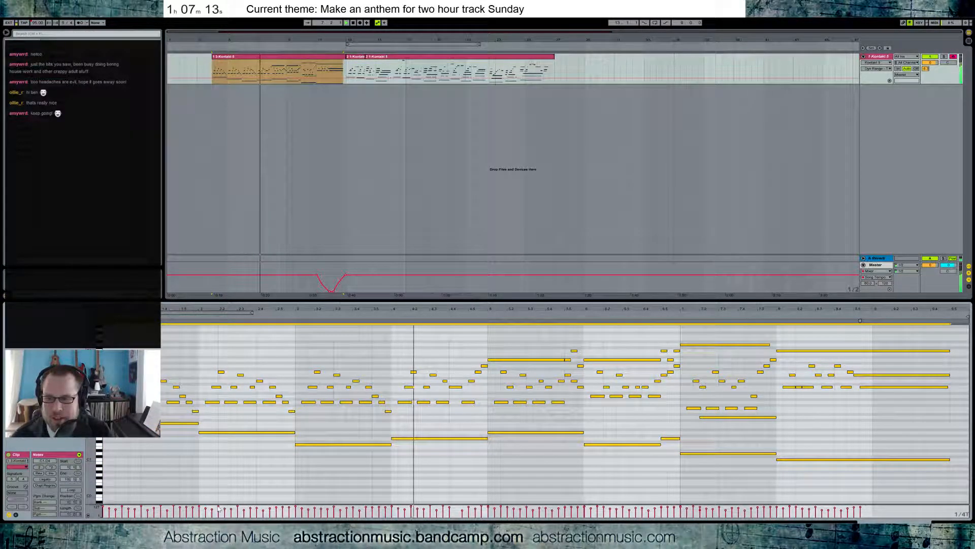
pyautogui.moveTo(219, 507); pyautogui.dragTo(218, 508)
pyautogui.click(462, 513)
pyautogui.click(462, 512)
pyautogui.click(440, 512)
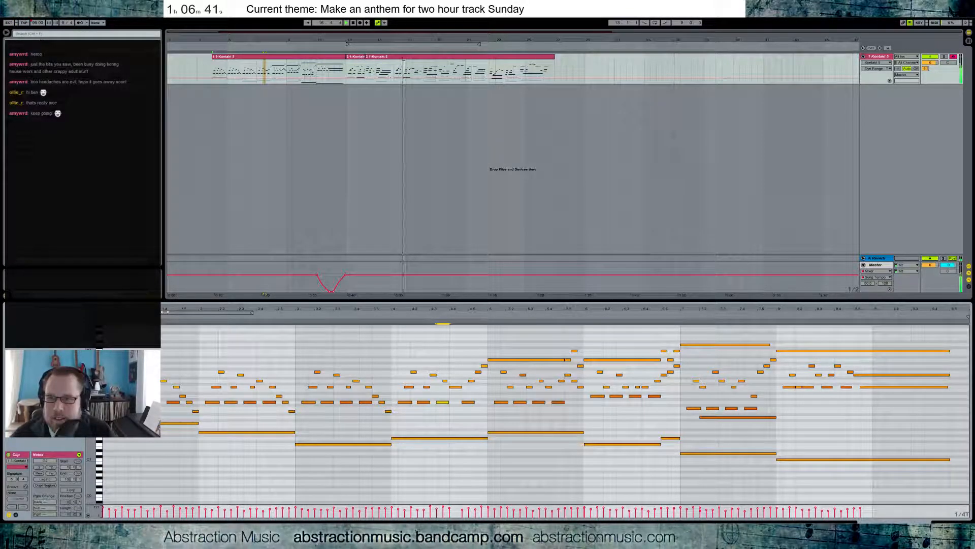
# In the later part of the take, lower the isolated high note in clip bar 5 to match the short note just before it.
pyautogui.click(419, 61)
pyautogui.click(371, 350)
pyautogui.press('Down')
pyautogui.press('Down')
pyautogui.press('Down')
pyautogui.press('Down')
pyautogui.press('Down')
pyautogui.press('Down')
pyautogui.press('Down')
pyautogui.press('Down')
pyautogui.press('Down')
pyautogui.press('Down')
pyautogui.click(331, 314)
pyautogui.press('Down')
pyautogui.press('Down')
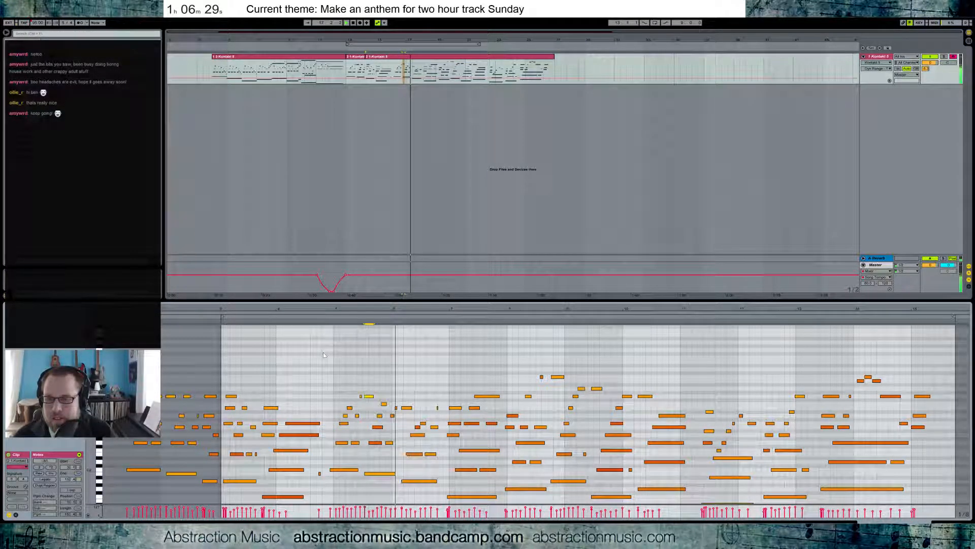
# Play the later take from clip bar 4, delay and shorten the long high note ending clip bar 7, and replay that passage.
pyautogui.click(331, 315)
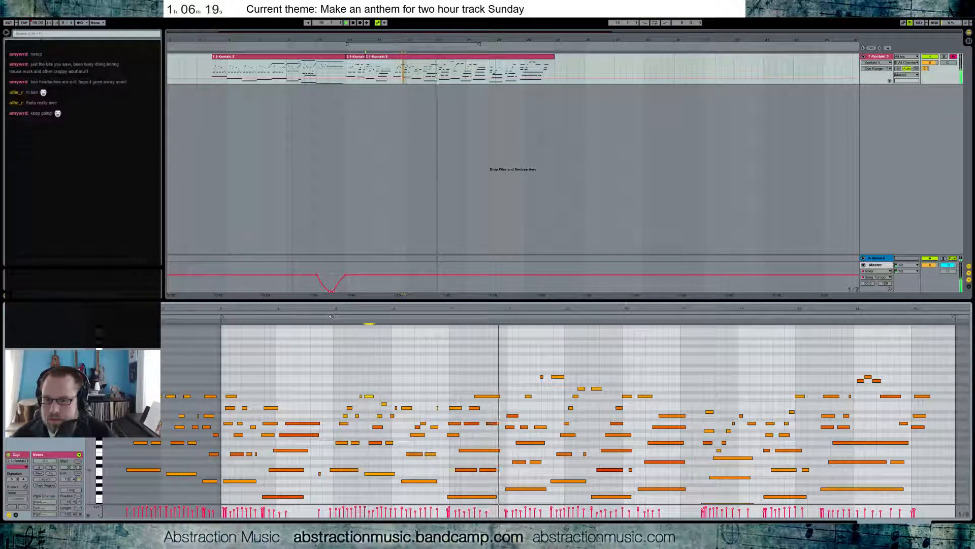
pyautogui.click(490, 396)
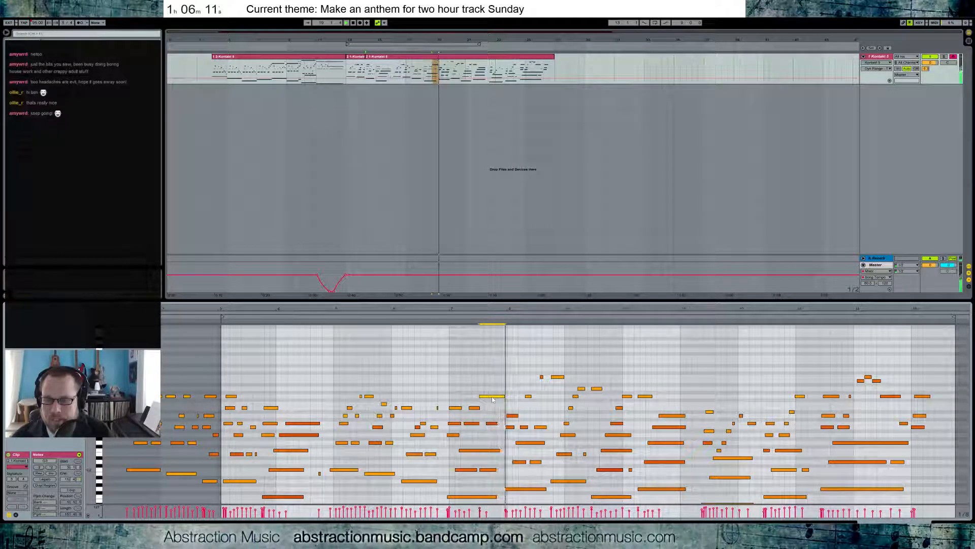
pyautogui.moveTo(499, 396)
pyautogui.mouseDown()
pyautogui.moveTo(511, 397)
pyautogui.moveTo(501, 398)
pyautogui.mouseUp()
pyautogui.click(443, 318)
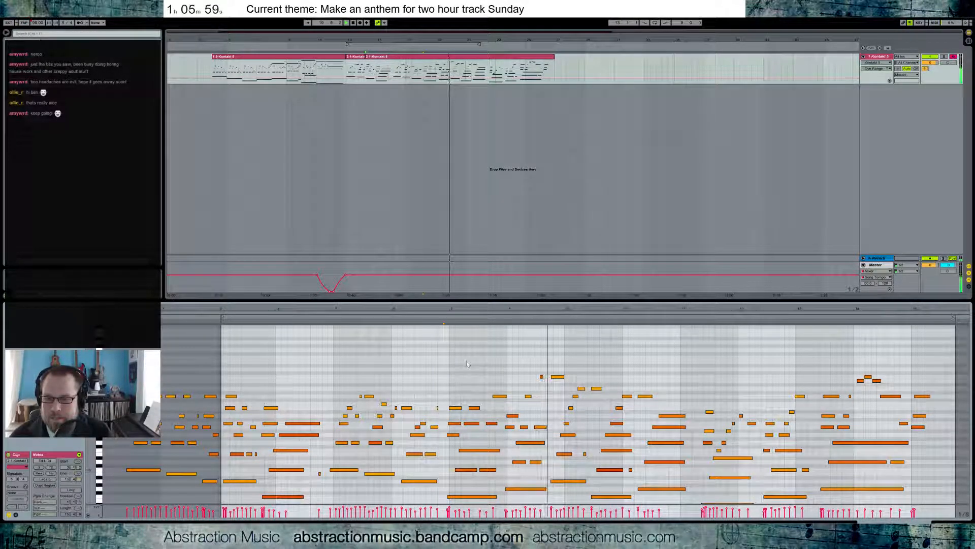
# Lower the short middle-register note at the end of clip bar 8 by two semitones and replay from that bar.
pyautogui.press('space')
pyautogui.scroll(-1, 548, 413)
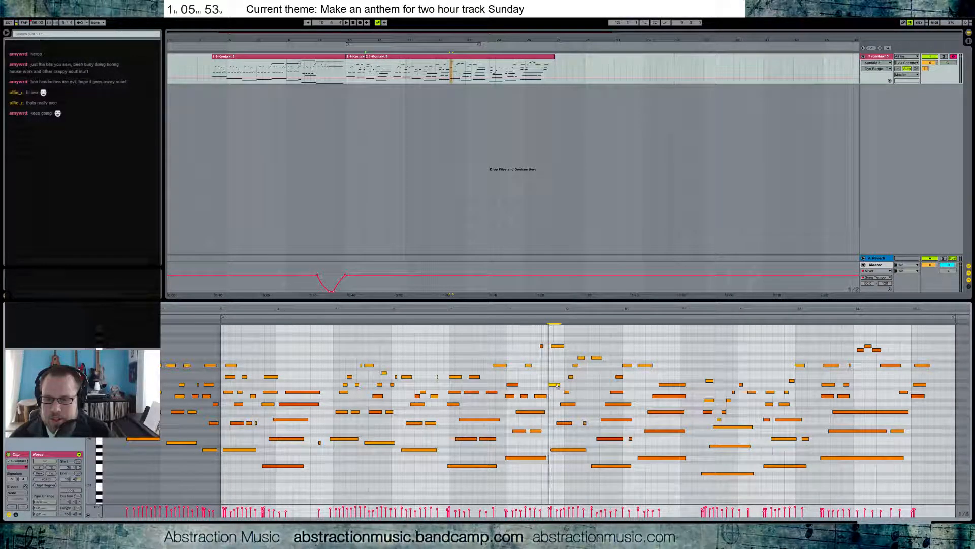
pyautogui.click(507, 318)
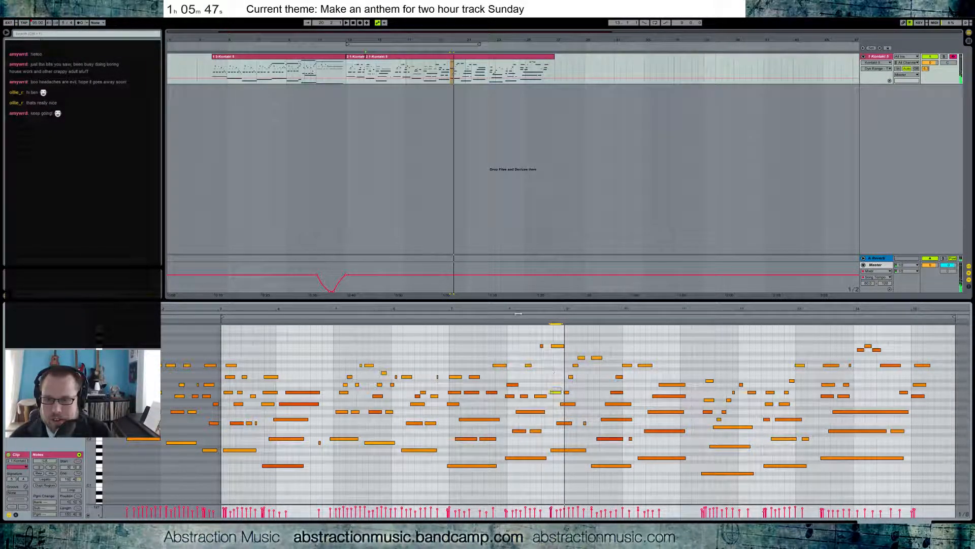
pyautogui.click(503, 316)
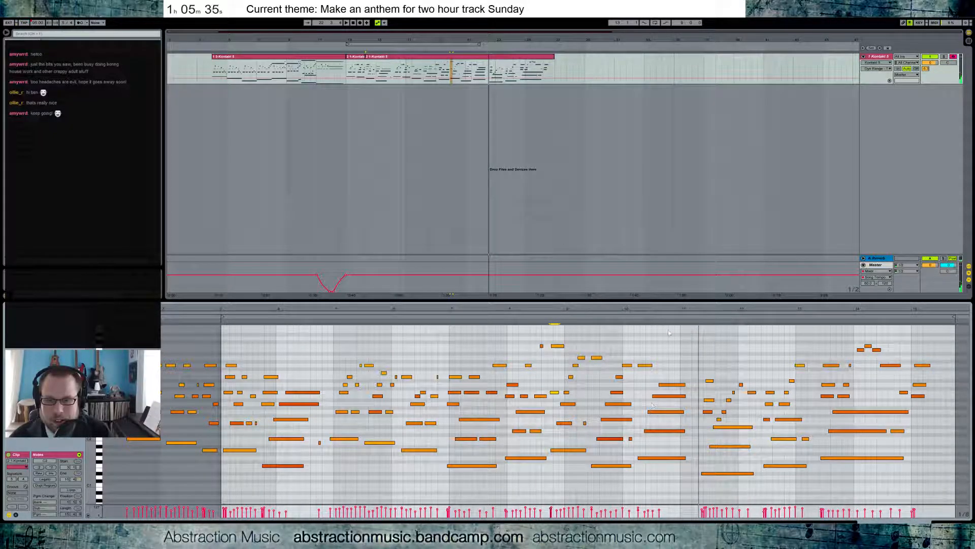
# With grid snapping off, shift the upper three notes of clip bar 10's last chord slightly later to spread it, and replay.
pyautogui.moveTo(690, 310); pyautogui.dragTo(581, 440)
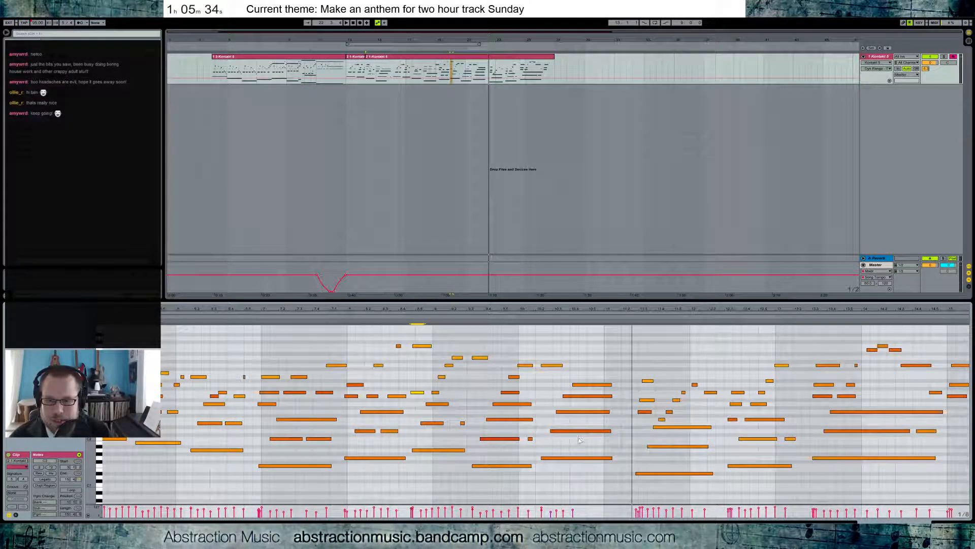
pyautogui.click(564, 413)
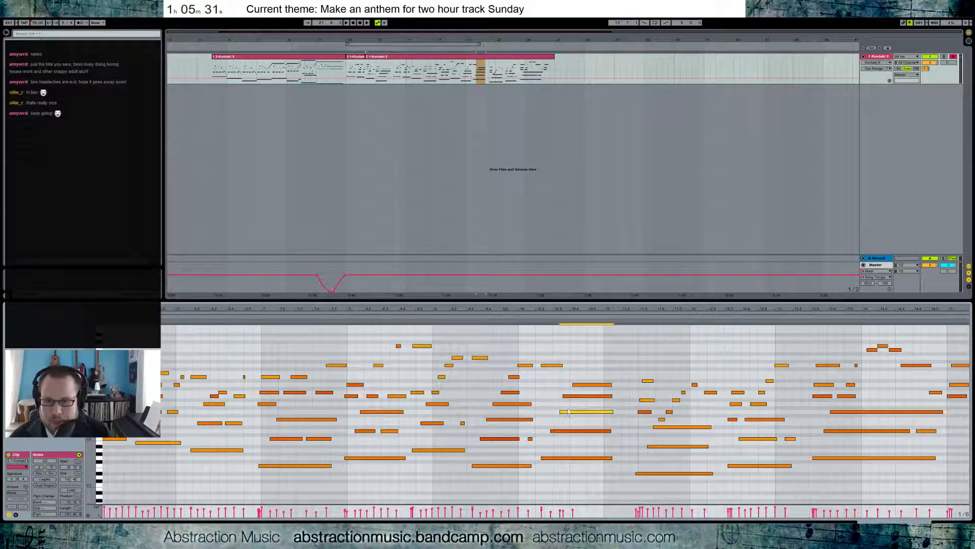
pyautogui.hotkey('ctrl', '4')
pyautogui.moveTo(580, 396); pyautogui.dragTo(600, 378)
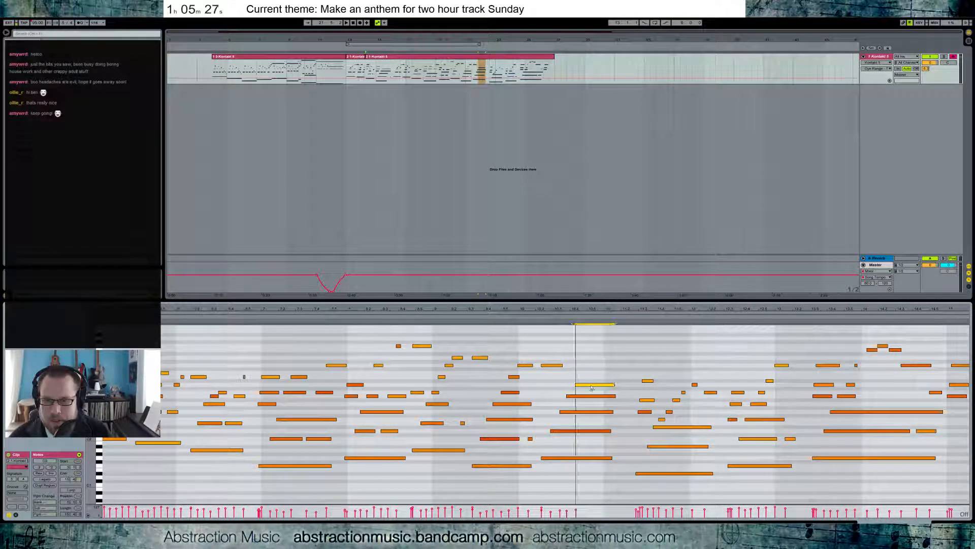
pyautogui.click(514, 316)
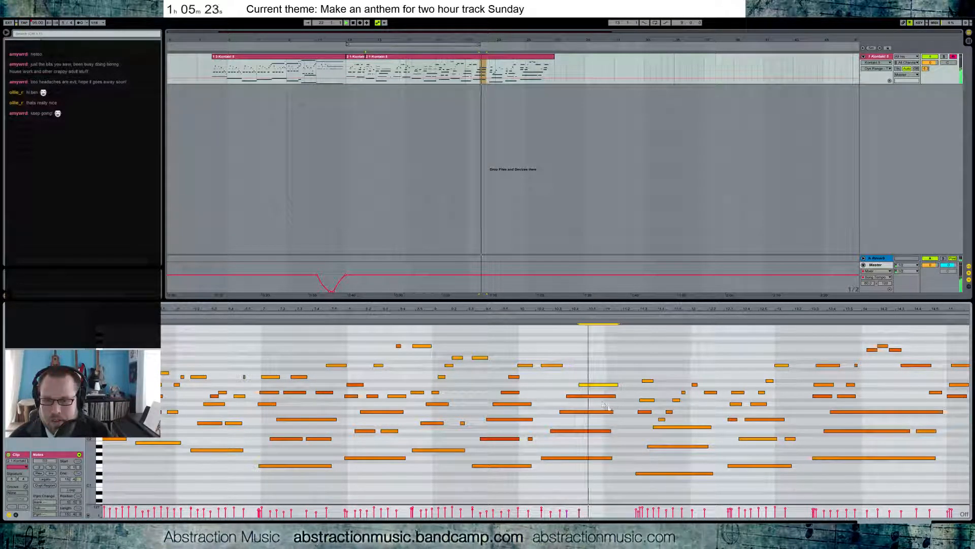
# Nudge the top two notes of clip bar 10's last chord a little later again and listen through the following bars.
pyautogui.click(577, 398)
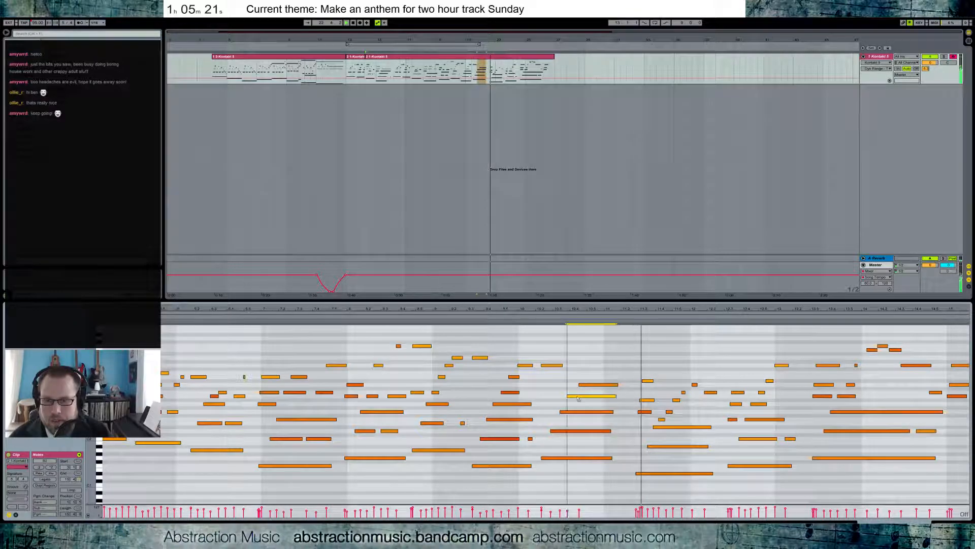
pyautogui.click(592, 385)
pyautogui.moveTo(592, 387); pyautogui.dragTo(591, 386)
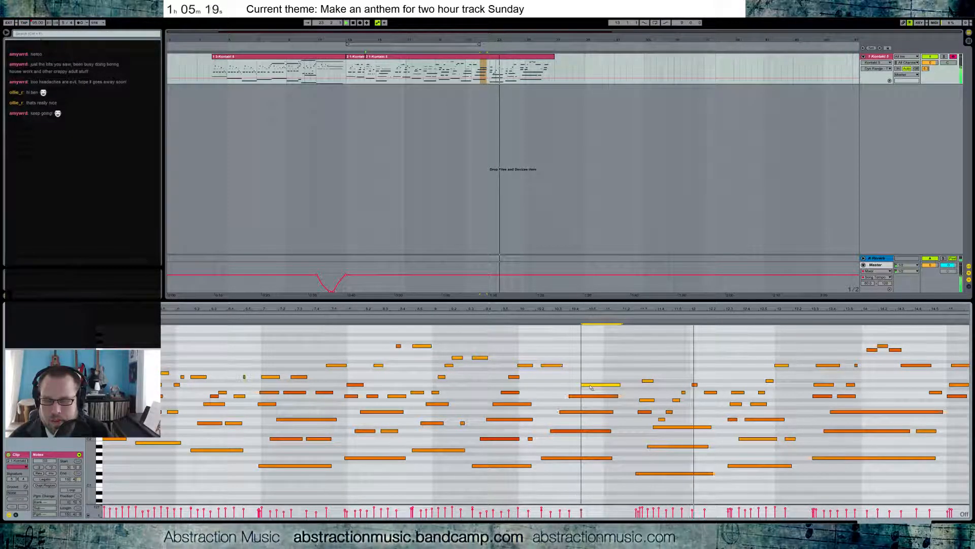
pyautogui.click(590, 389)
pyautogui.moveTo(589, 308); pyautogui.dragTo(563, 306)
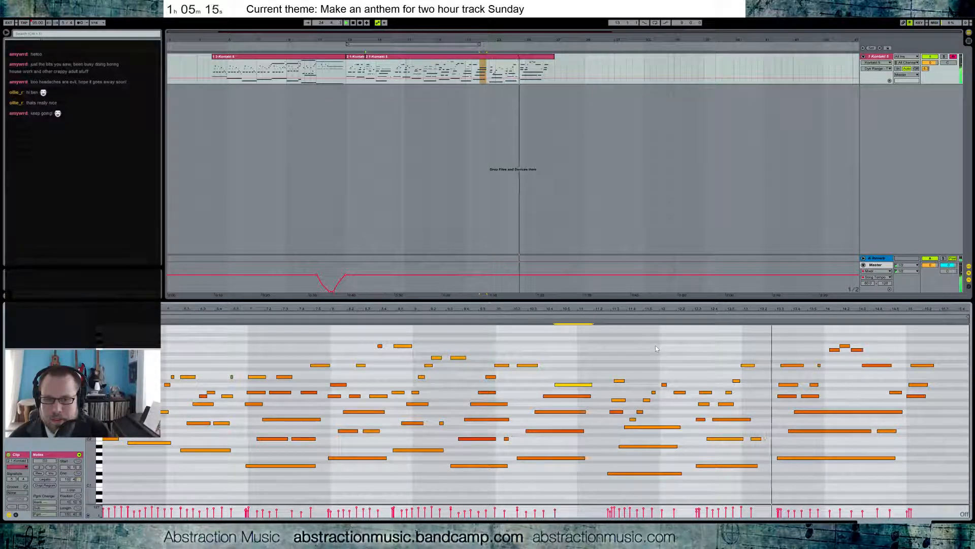
pyautogui.click(636, 349)
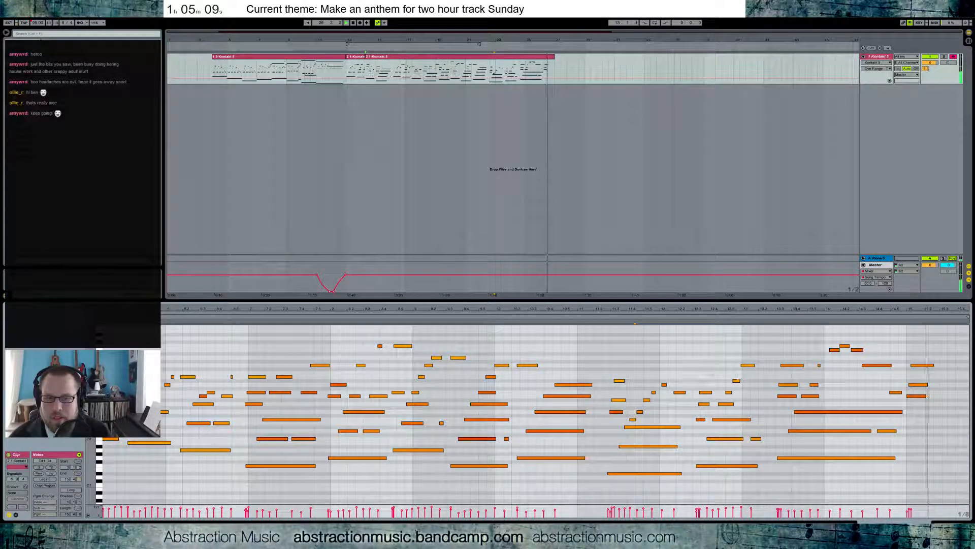
# Add a bass note at clip bar 15 on the preceding bass note's pitch and lengthen it to about the clip's end.
pyautogui.doubleClick(911, 458)
pyautogui.moveTo(915, 458); pyautogui.dragTo(972, 459)
pyautogui.click(879, 316)
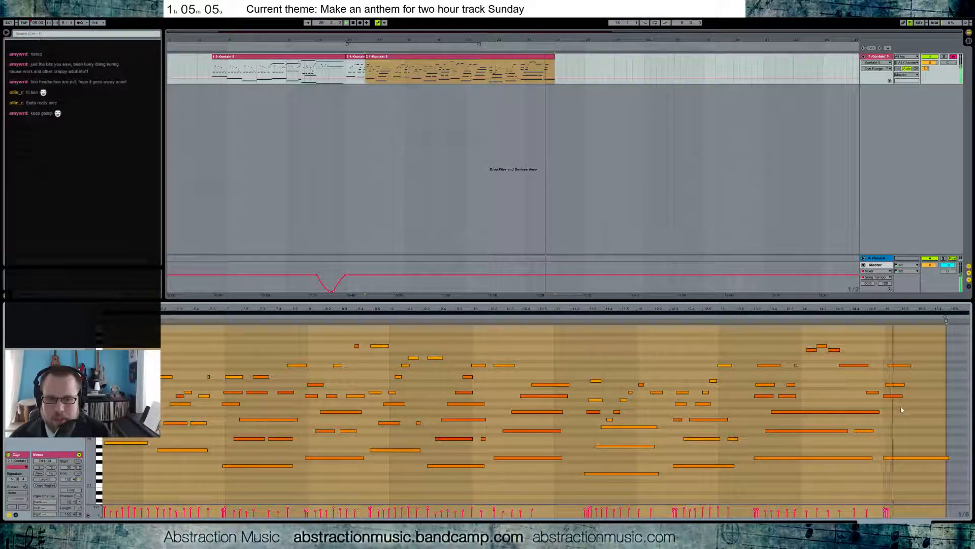
pyautogui.hotkey('ctrl', 'a')
pyautogui.click(944, 338)
pyautogui.press('space')
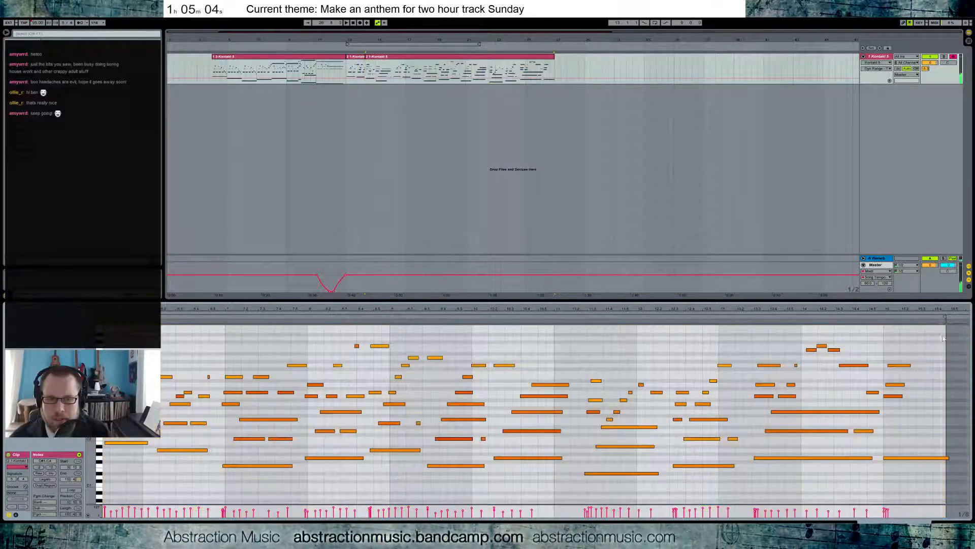
# Adjust the velocity of the bass note in clip bar 15 and extend the third clip's end slightly to contain it.
pyautogui.click(908, 458)
pyautogui.moveTo(909, 458); pyautogui.dragTo(909, 471)
pyautogui.click(908, 438)
pyautogui.moveTo(556, 61); pyautogui.dragTo(561, 60)
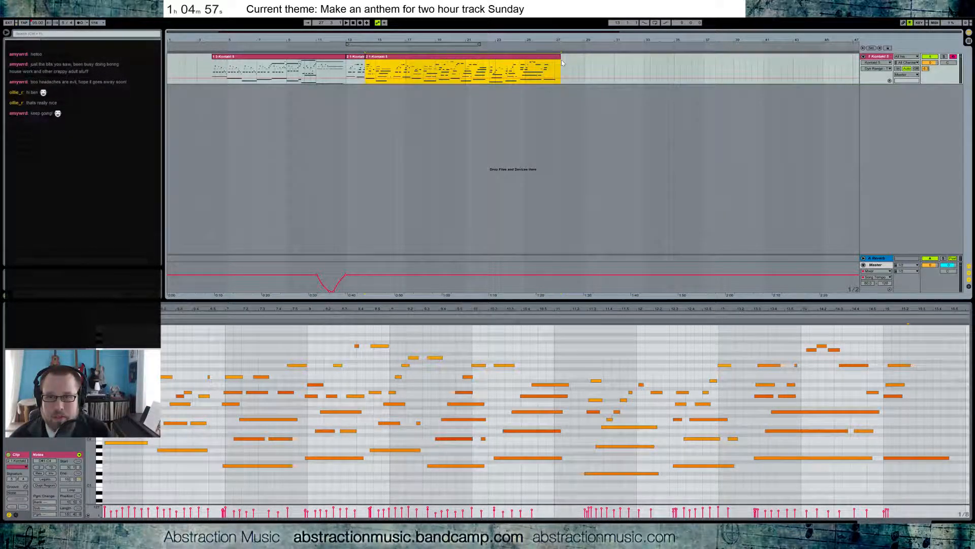
pyautogui.click(566, 65)
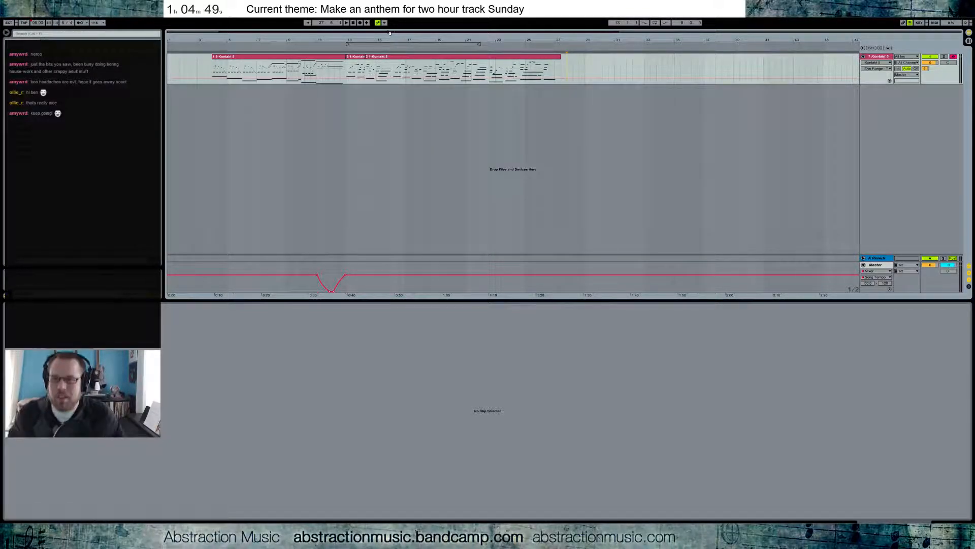
# Play the opening of the first clip, then listen from the second clip onward into the third.
pyautogui.click(216, 57)
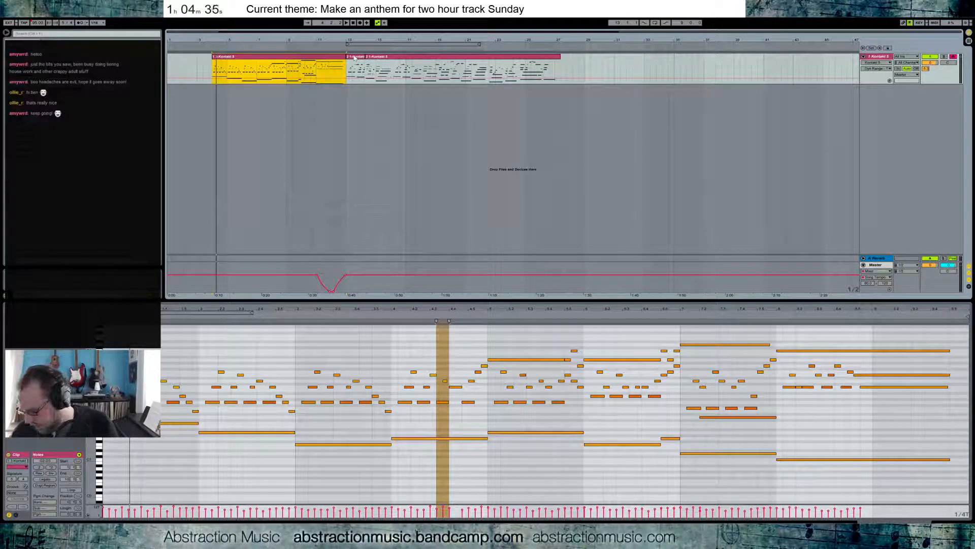
pyautogui.press('space')
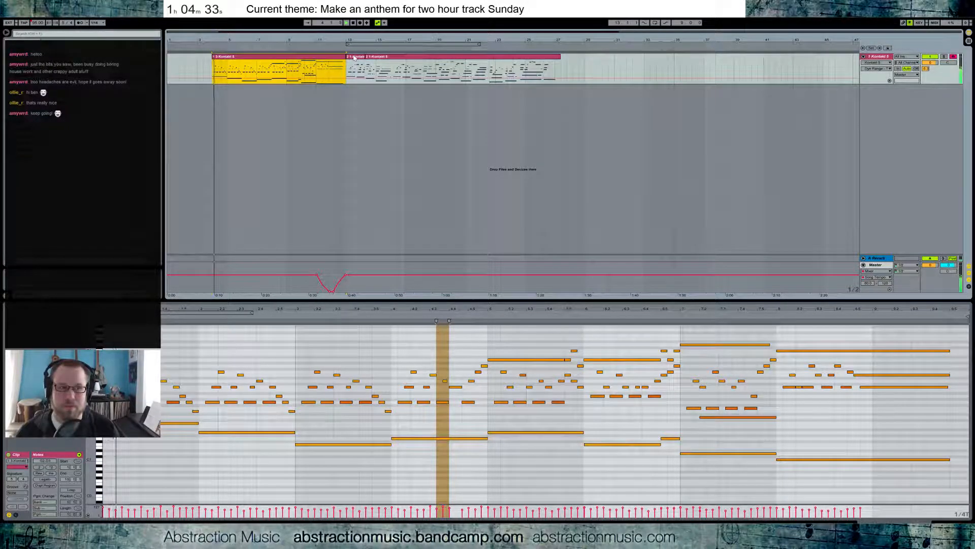
pyautogui.press('space')
pyautogui.click(357, 62)
pyautogui.press('space')
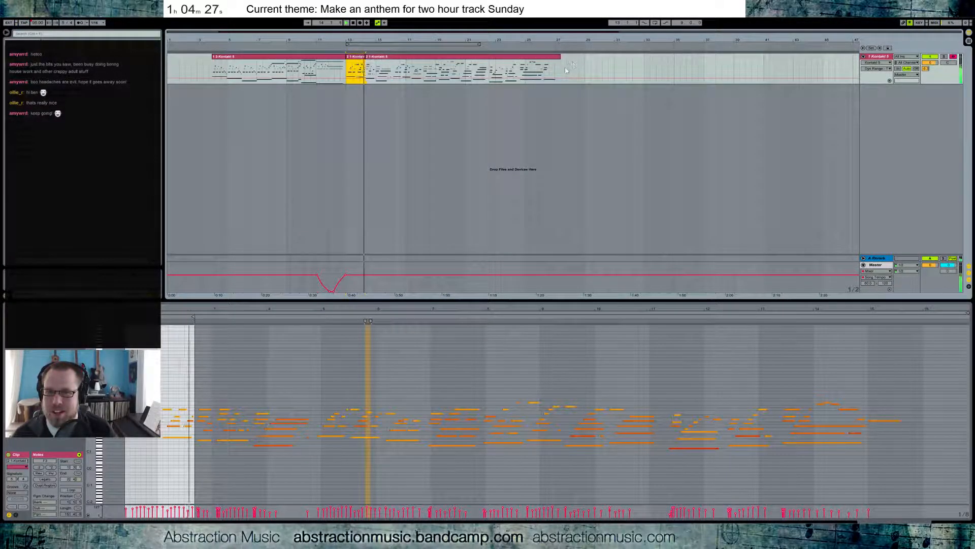
pyautogui.click(583, 102)
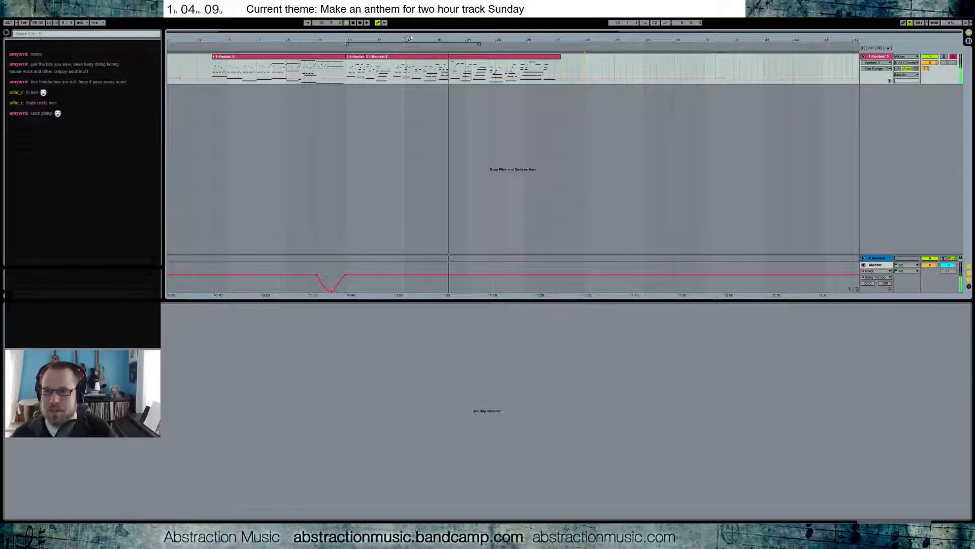
pyautogui.press('space')
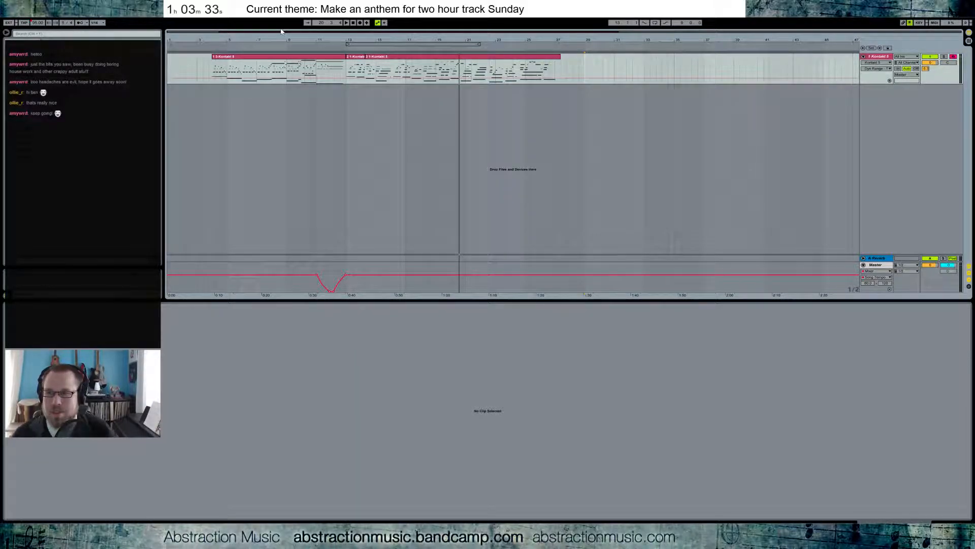
# Replay the beginning of the first clip and compare it with the start of the third clip.
pyautogui.click(217, 60)
pyautogui.press('space')
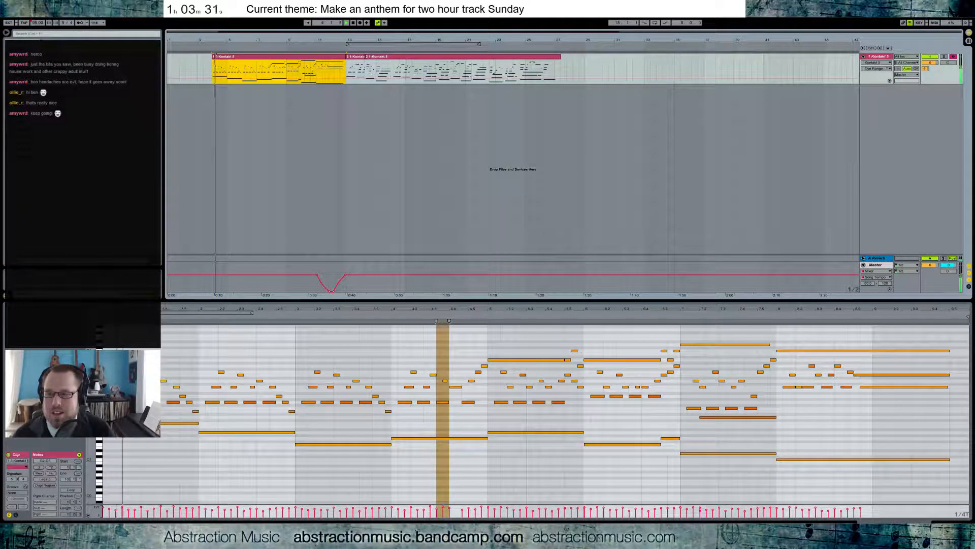
pyautogui.click(386, 61)
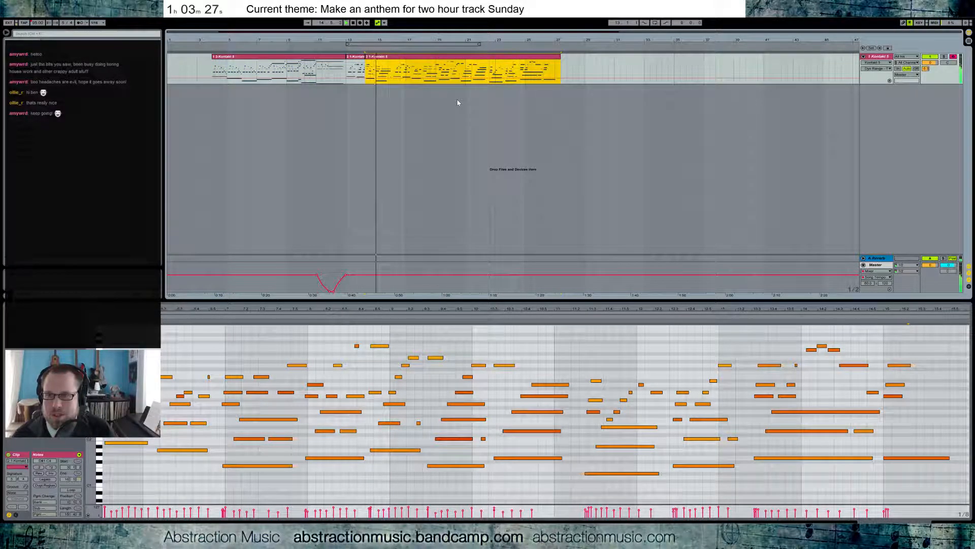
# Examine the end of the third clip up close in the arrangement and play from its last notes at bar 27.
pyautogui.click(566, 67)
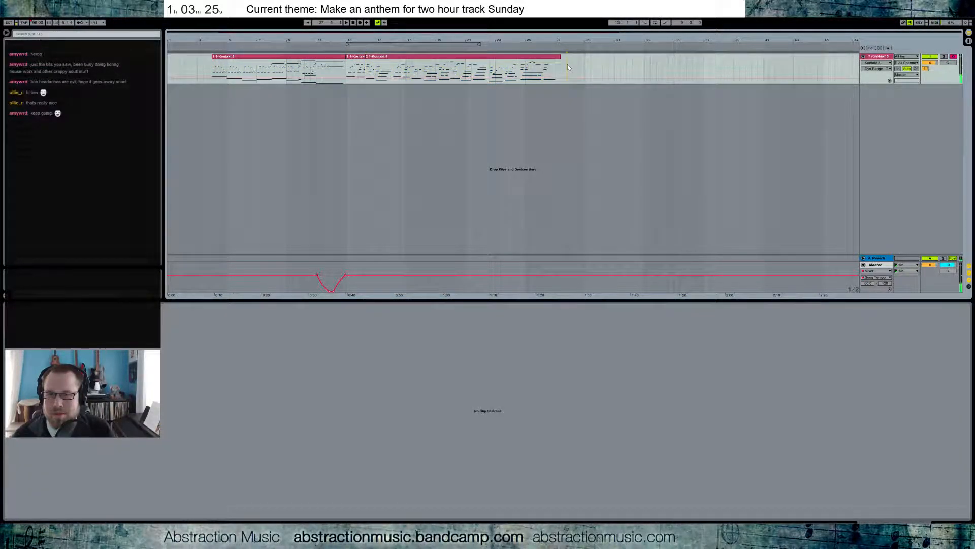
pyautogui.moveTo(568, 36); pyautogui.dragTo(616, 40)
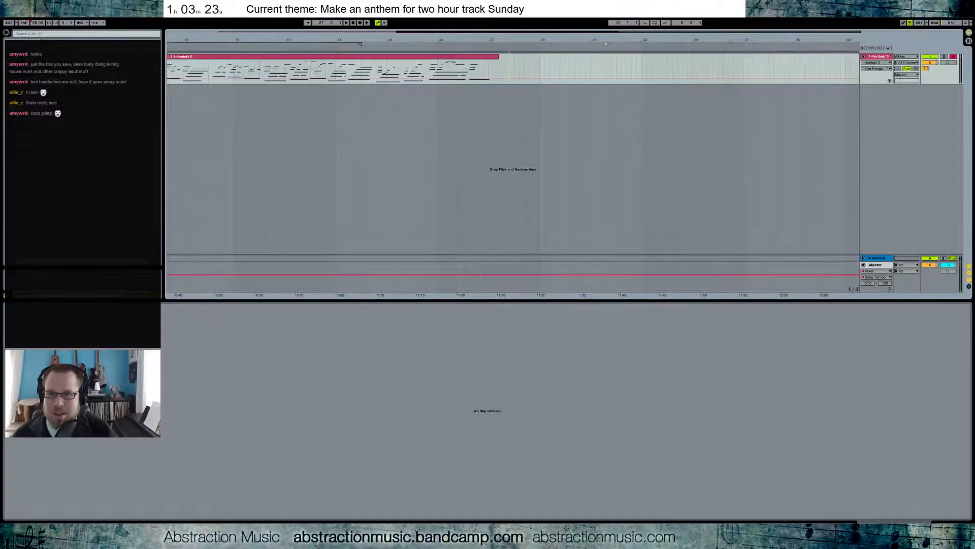
pyautogui.moveTo(497, 56); pyautogui.dragTo(436, 94)
pyautogui.click(567, 67)
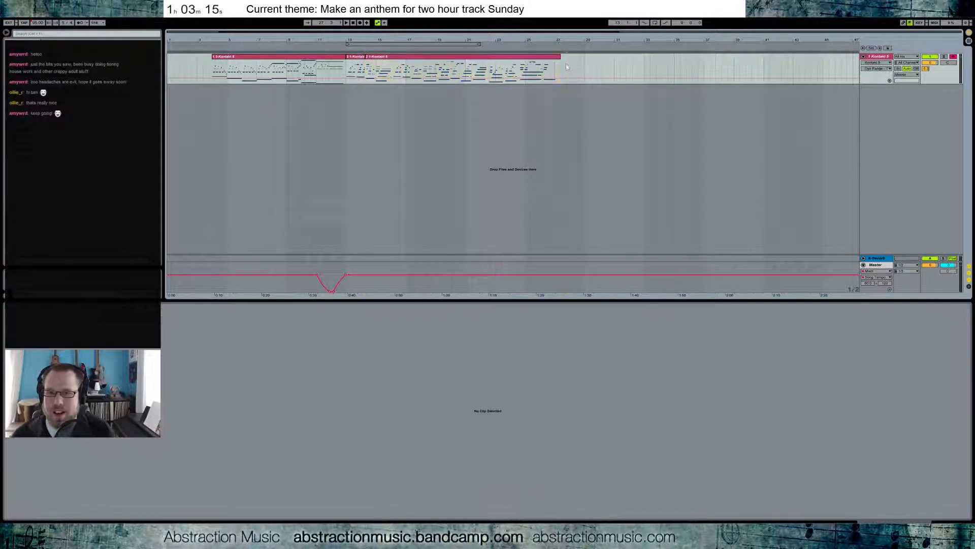
pyautogui.moveTo(602, 32); pyautogui.dragTo(602, 48)
pyautogui.moveTo(544, 33); pyautogui.dragTo(688, 53)
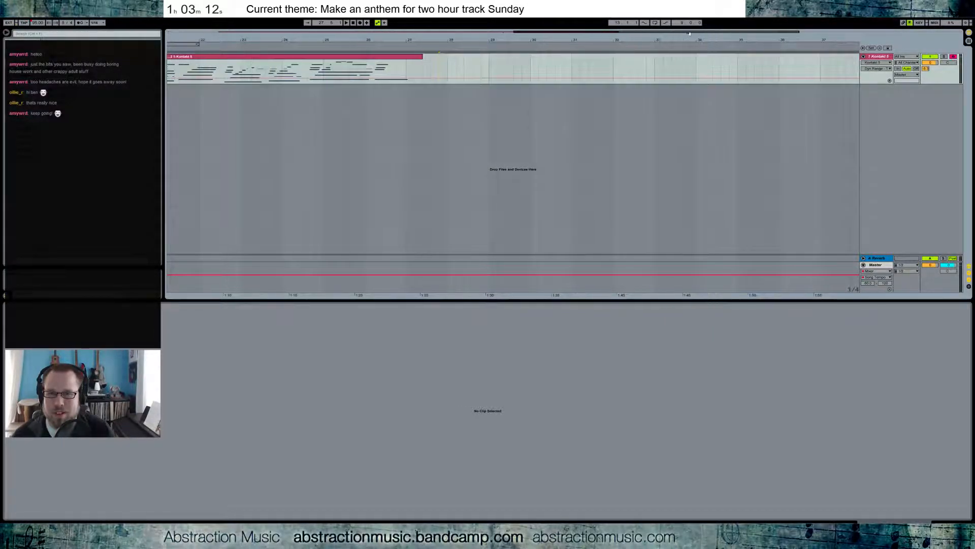
pyautogui.click(419, 61)
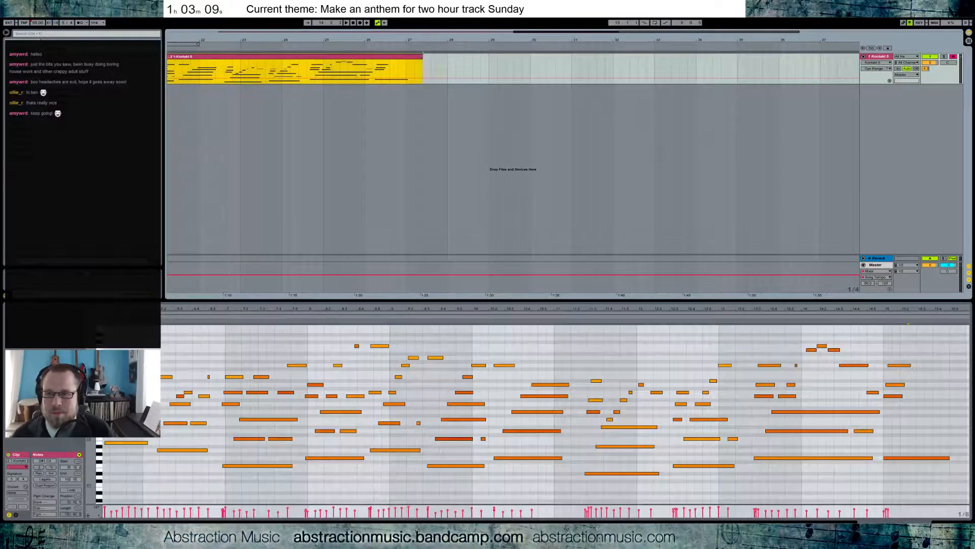
pyautogui.click(407, 71)
pyautogui.press('space')
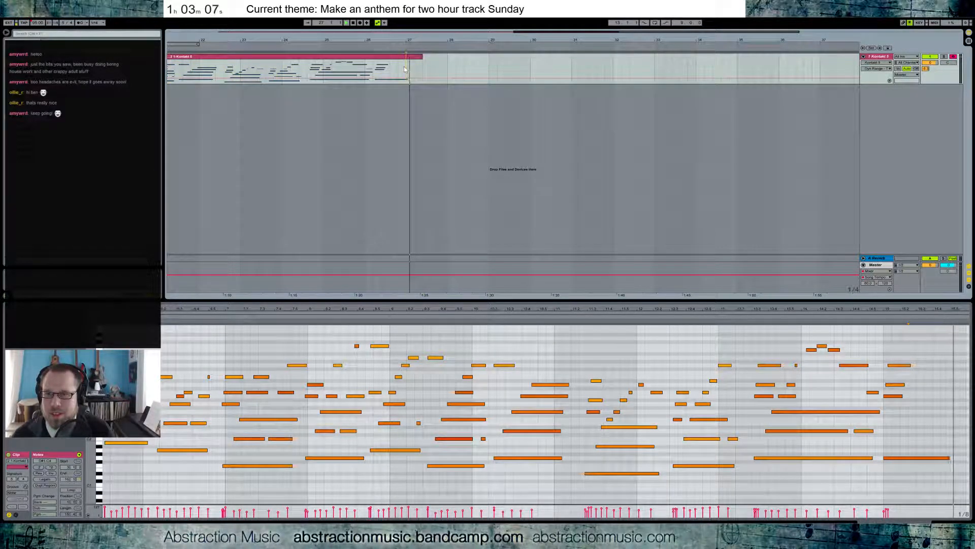
pyautogui.press('space')
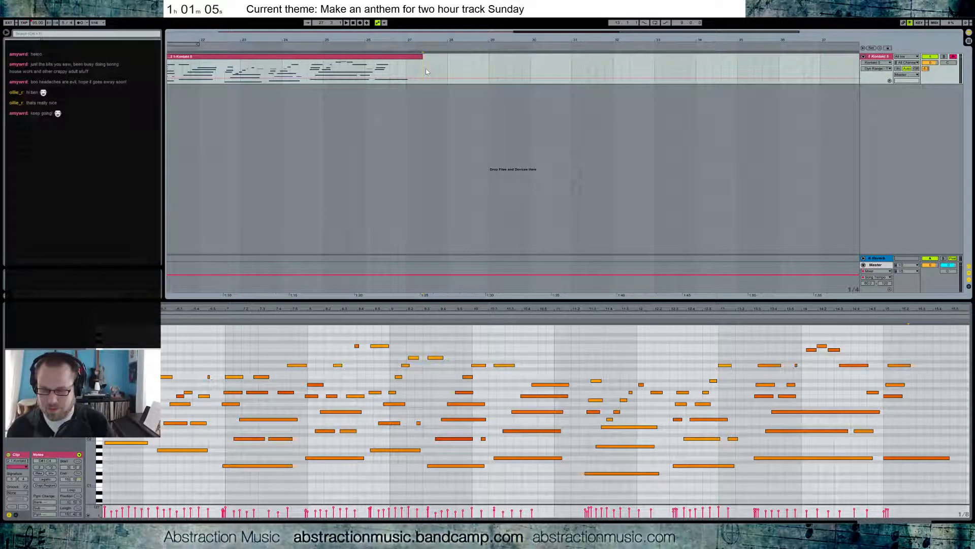
# Record a new piano take from the end of the third clip, then stop and delete the recorded clip.
pyautogui.press('F9')
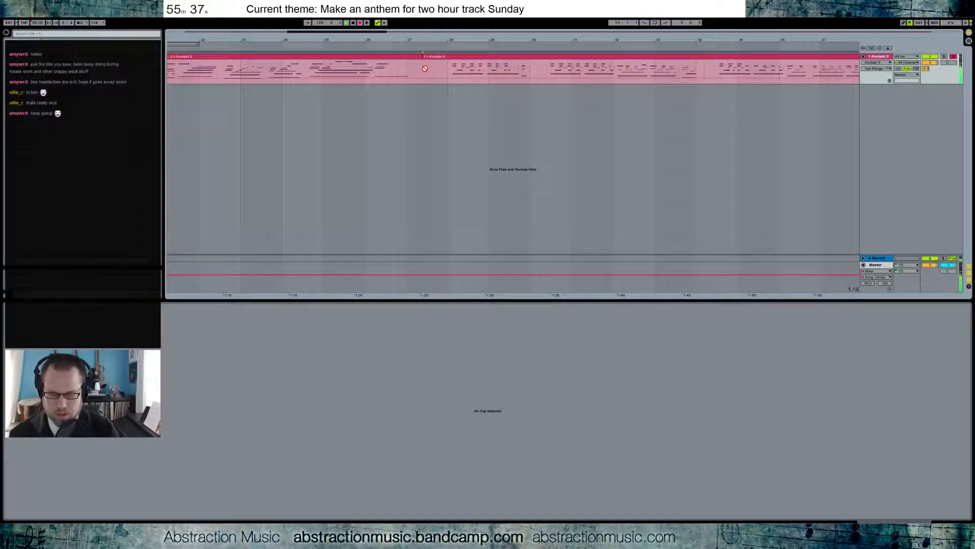
pyautogui.press('space')
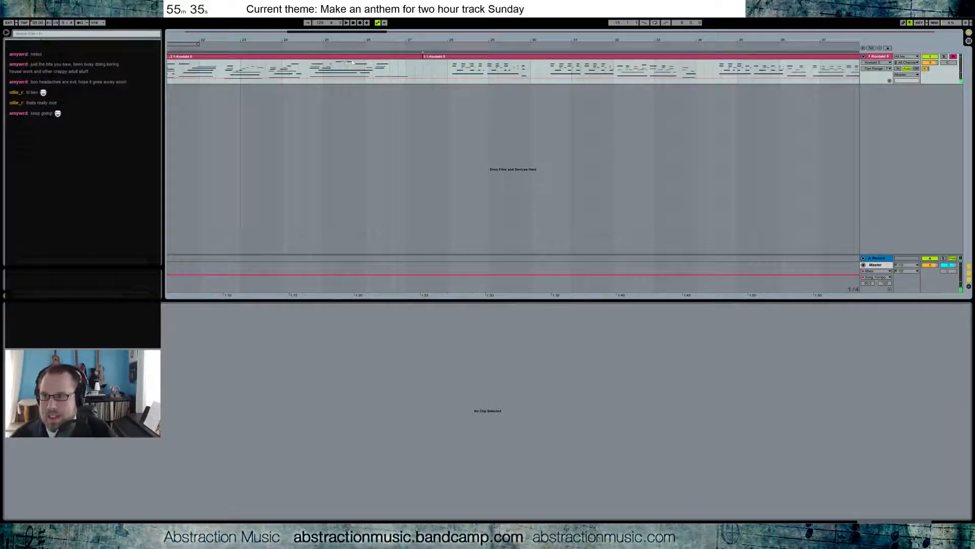
pyautogui.click(509, 60)
pyautogui.press('Delete')
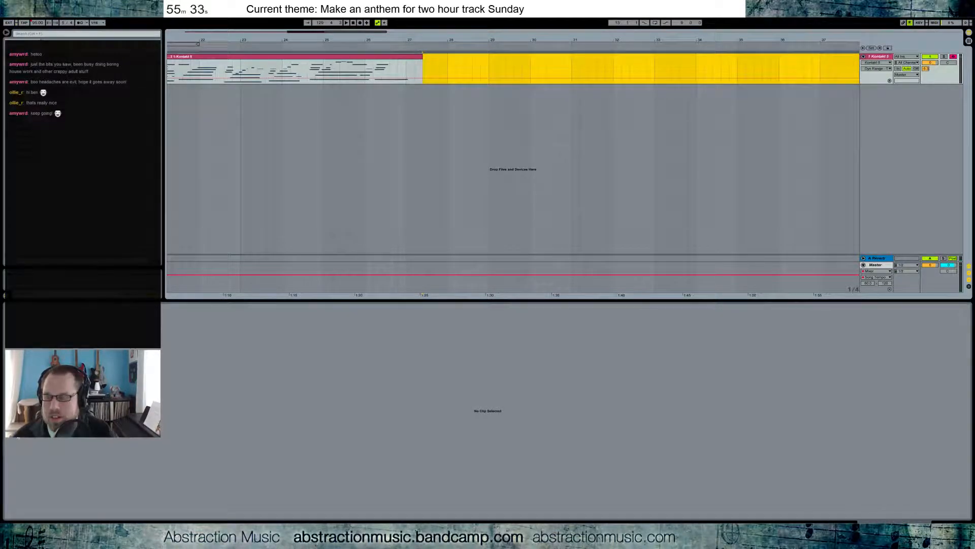
# Open the track's Kontakt 5 piano instrument and look through the keyboard velocity curve options of The Giant.
pyautogui.hotkey('shift', 'Tab')
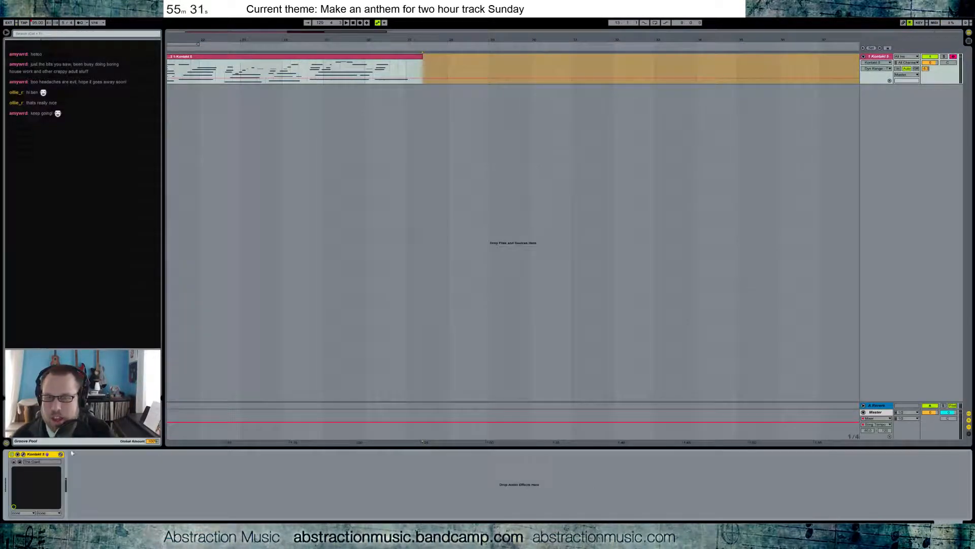
pyautogui.click(23, 454)
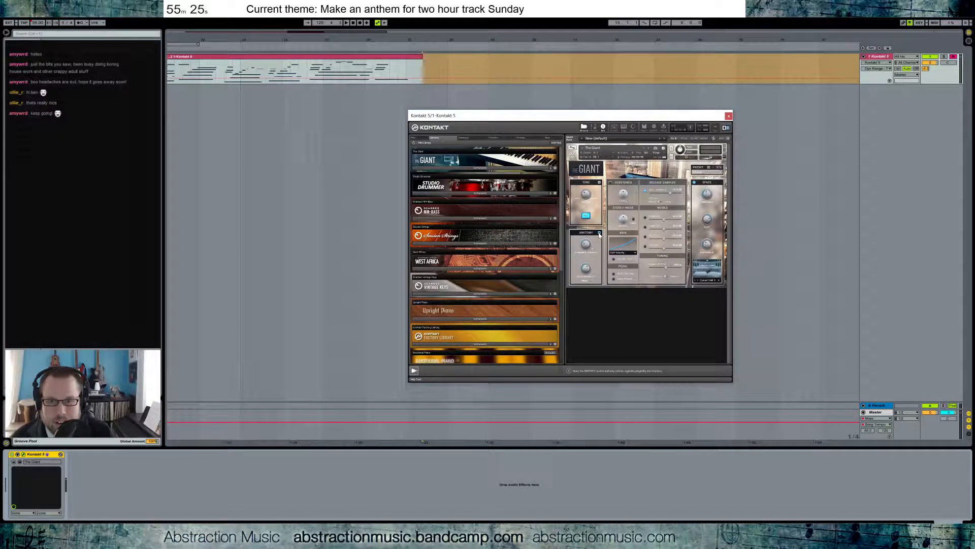
pyautogui.click(626, 252)
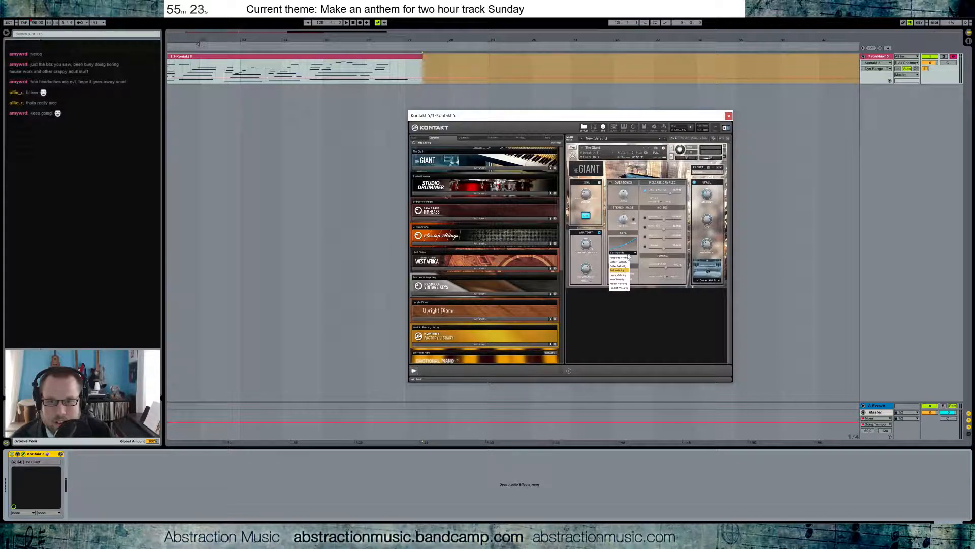
pyautogui.click(628, 256)
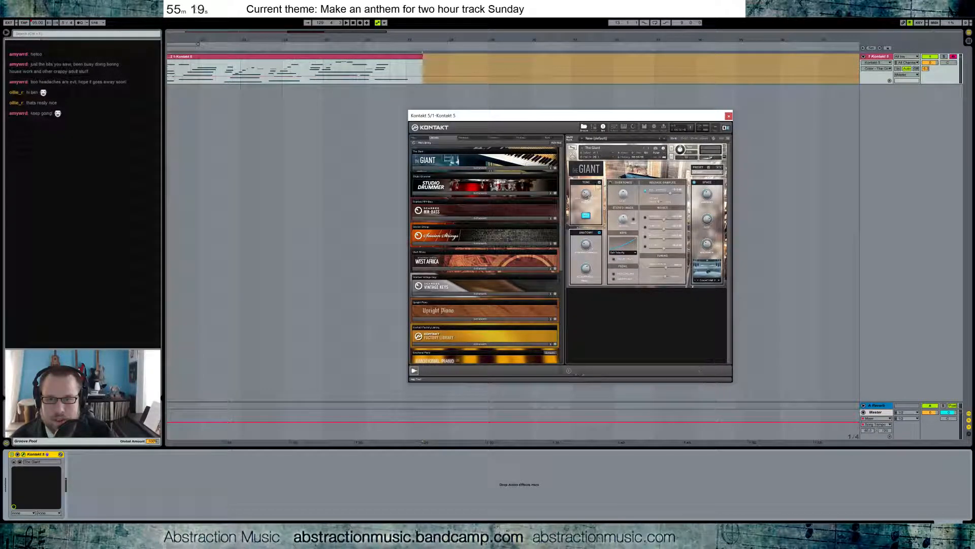
# Lower the Low Keys amount in The Giant's tone settings, enable its compressor with an adjusted amount, and close the instrument window.
pyautogui.click(600, 183)
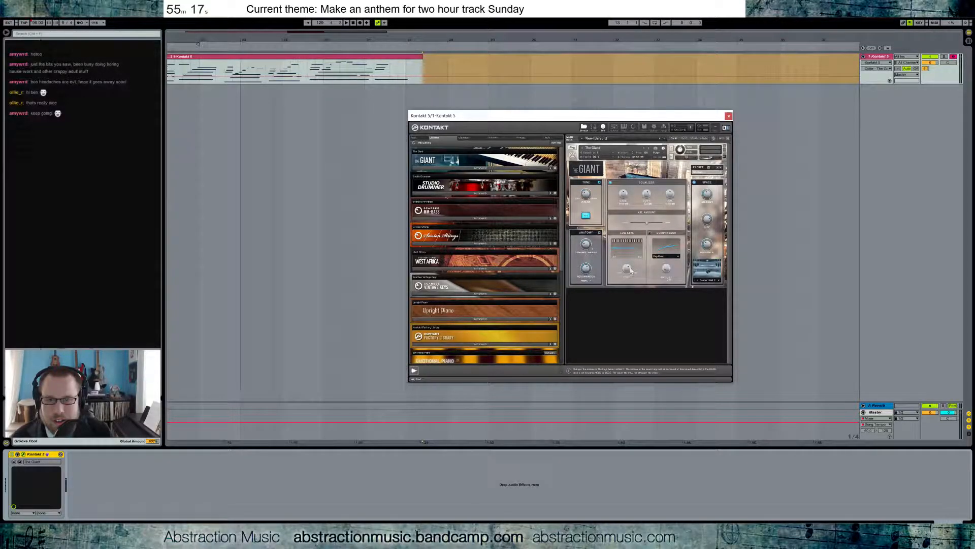
pyautogui.moveTo(627, 270); pyautogui.dragTo(631, 282)
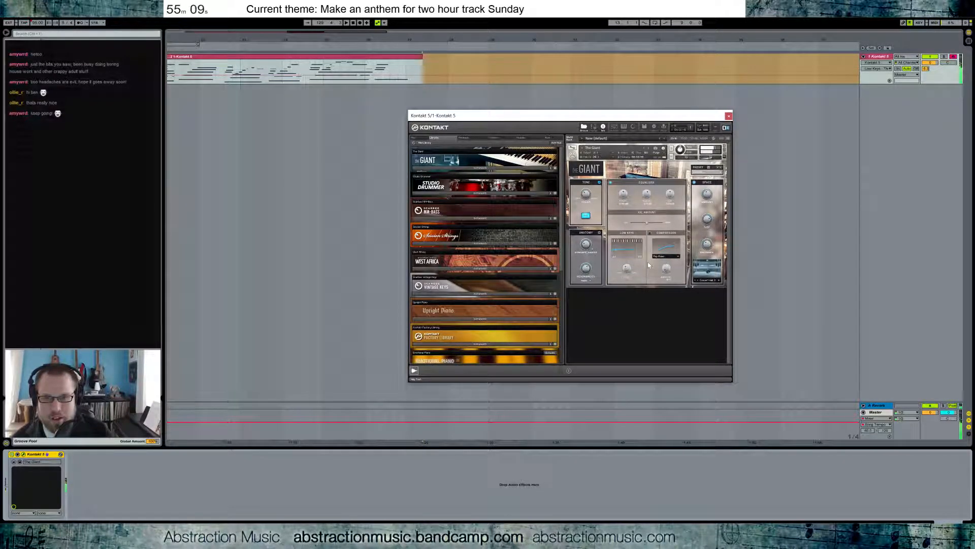
pyautogui.click(650, 232)
pyautogui.moveTo(667, 272); pyautogui.dragTo(661, 261)
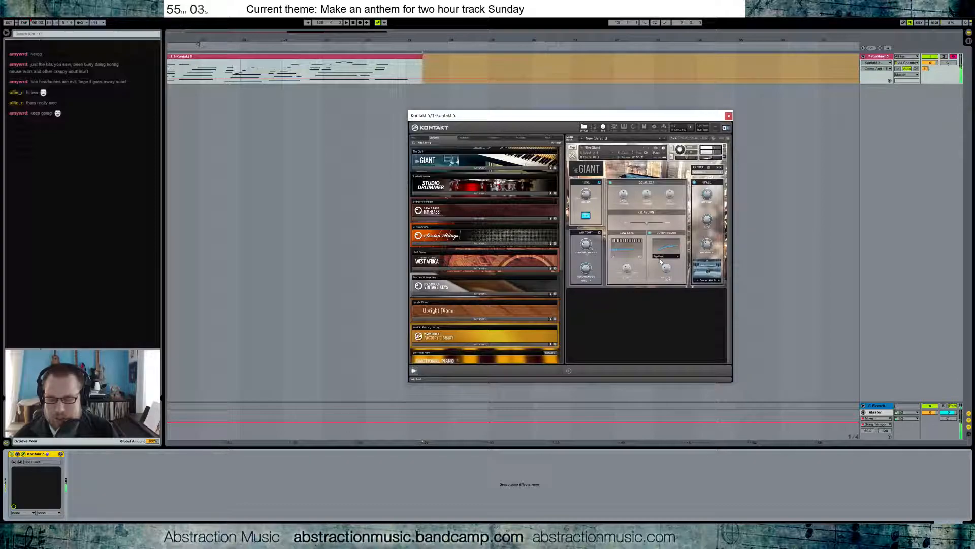
pyautogui.click(729, 117)
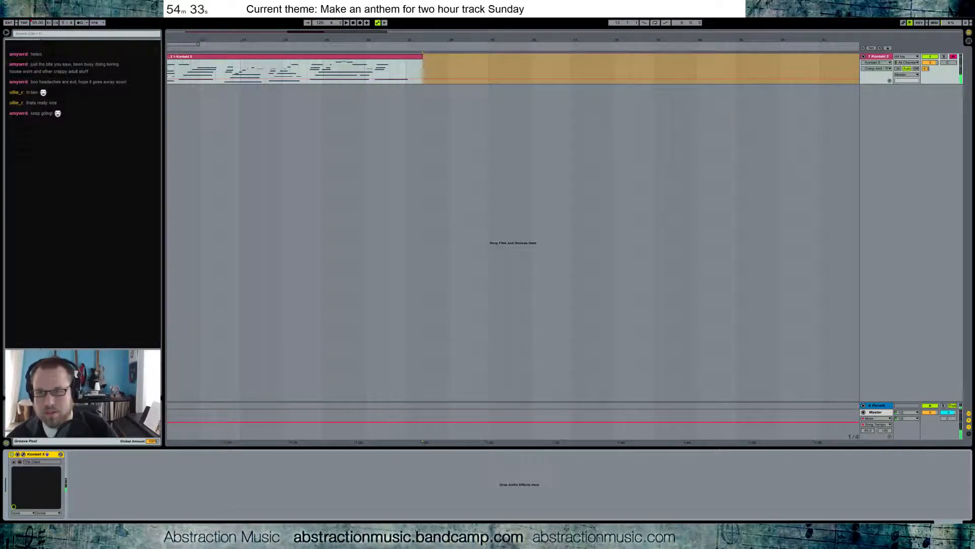
# Record a new piano take on the Kontakt 5 track from the end of the third clip in bar 27.
pyautogui.click(422, 75)
pyautogui.press('F9')
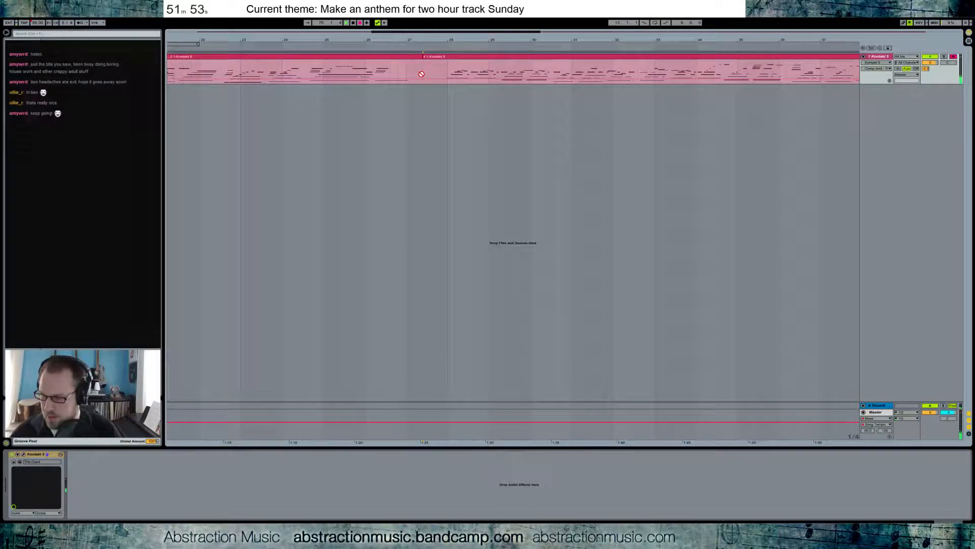
pyautogui.press('space')
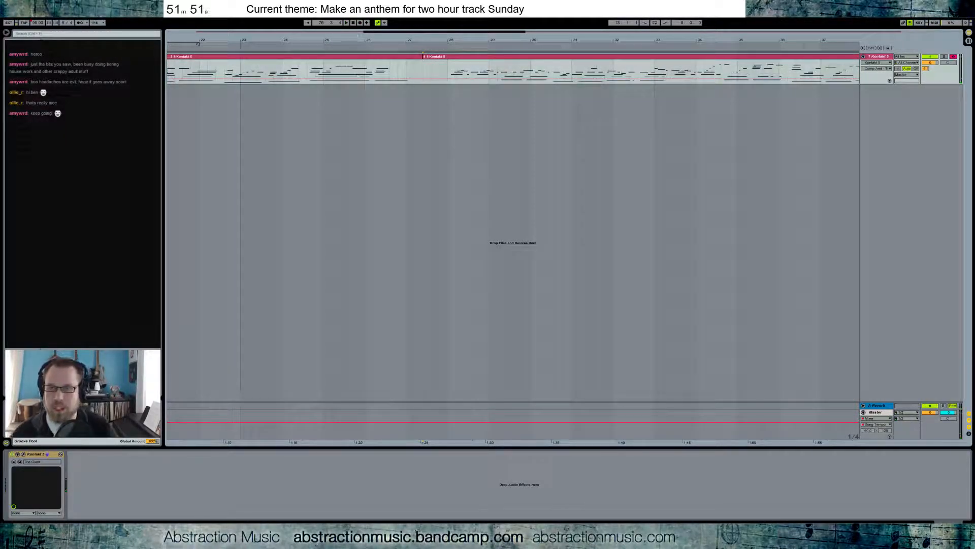
# Remove the first attempt from the new recording and move the remaining part to start at the end of the third clip.
pyautogui.moveTo(466, 33); pyautogui.dragTo(466, 5)
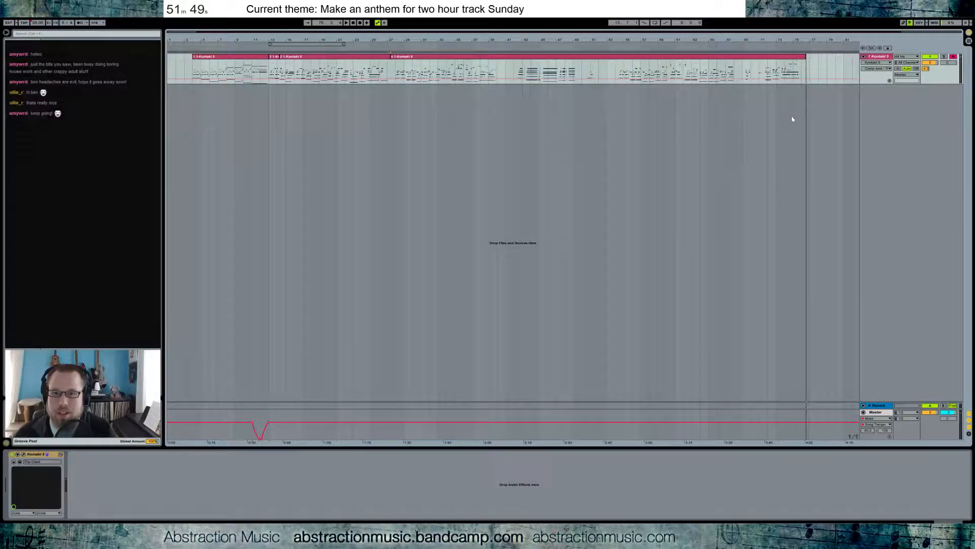
pyautogui.moveTo(397, 59); pyautogui.dragTo(634, 60)
pyautogui.hotkey('ctrl', 'z')
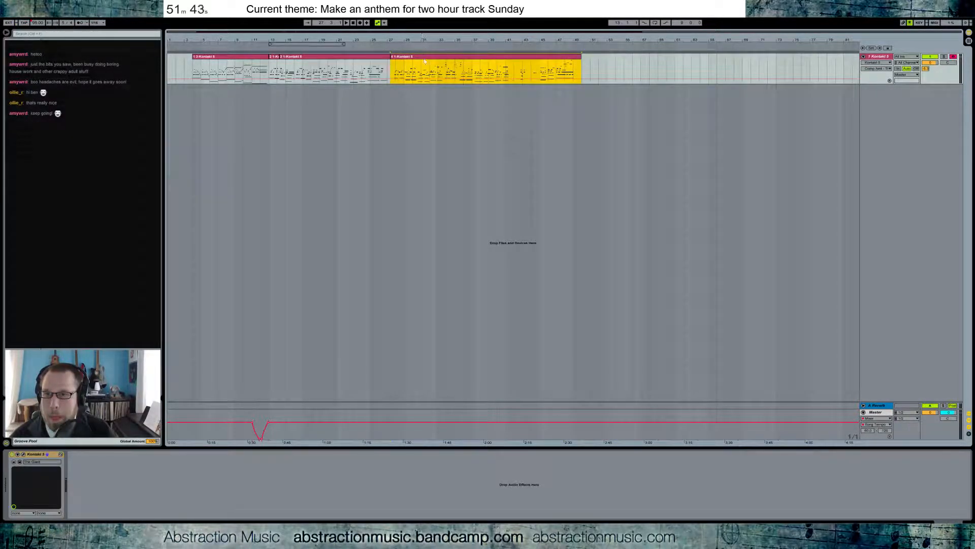
# Play the join at bar 27, move the new clip slightly later, and adjust the piano track's A-Reverb send level.
pyautogui.moveTo(391, 40); pyautogui.dragTo(358, 62)
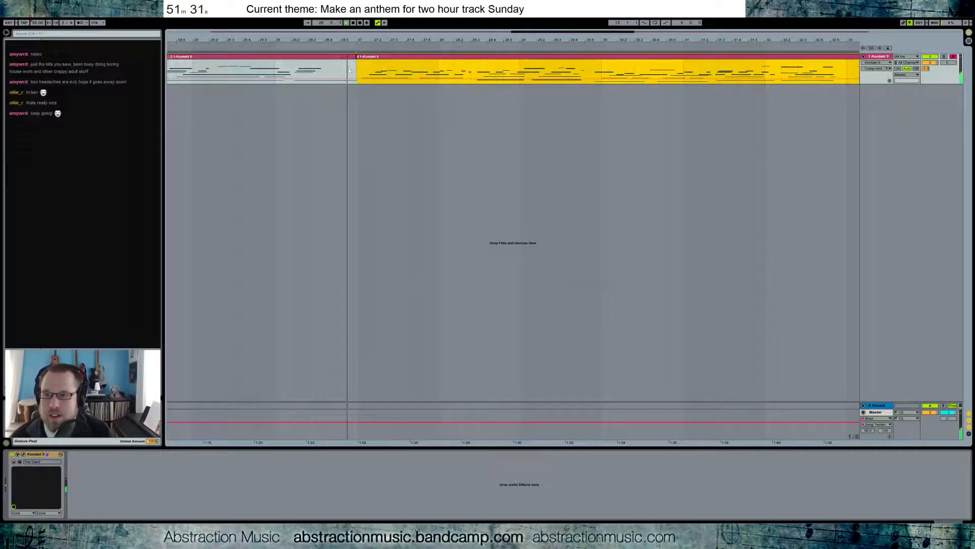
pyautogui.press('space')
pyautogui.moveTo(378, 58)
pyautogui.mouseDown()
pyautogui.moveTo(394, 59)
pyautogui.moveTo(375, 64)
pyautogui.mouseUp()
pyautogui.click(290, 43)
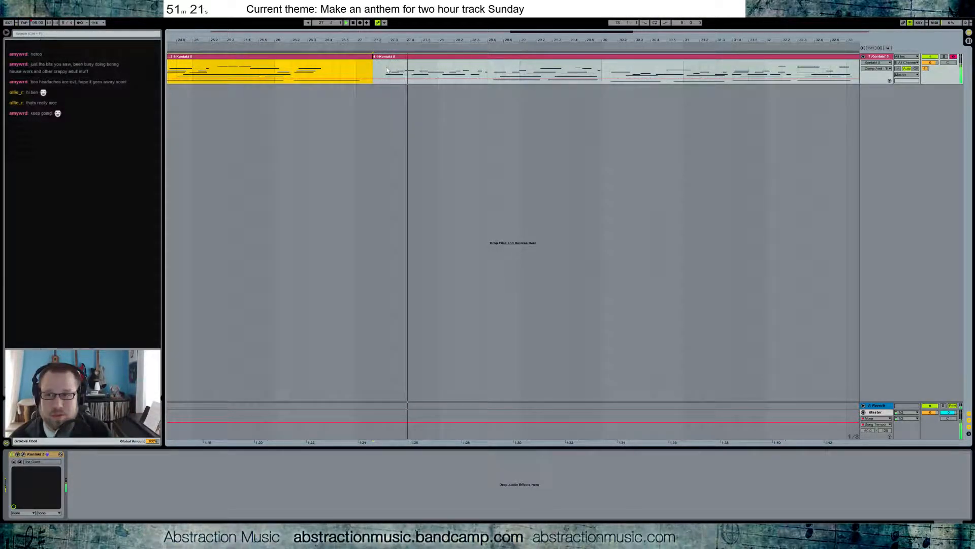
pyautogui.moveTo(925, 69); pyautogui.dragTo(926, 55)
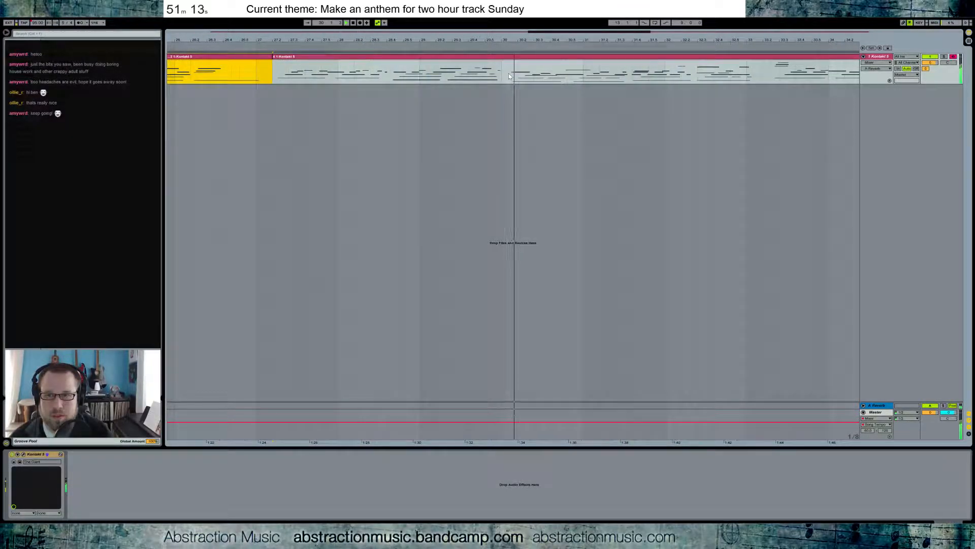
# Split the new clip just after bar 30, move the remainder slightly earlier, and fine-tune its position while playing the join.
pyautogui.click(509, 75)
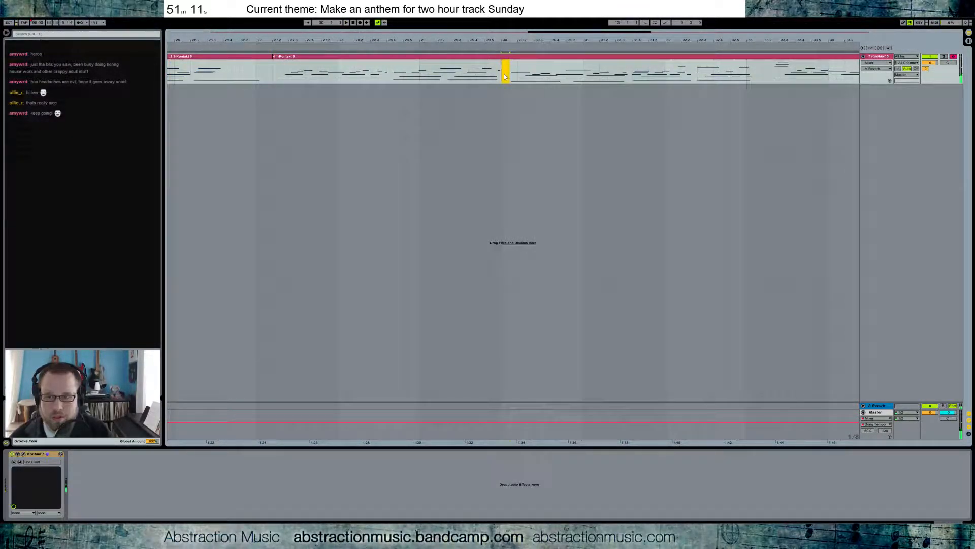
pyautogui.hotkey('ctrl', 'e')
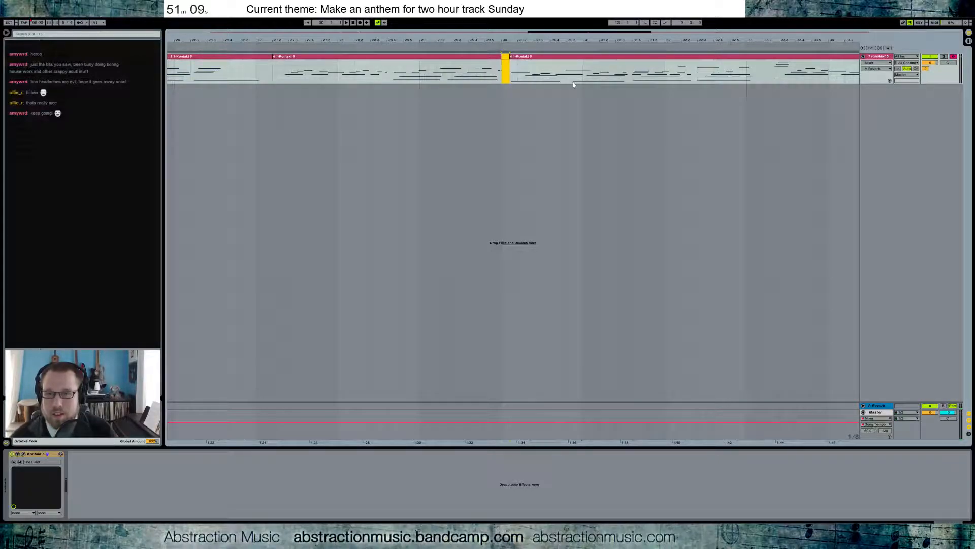
pyautogui.click(522, 58)
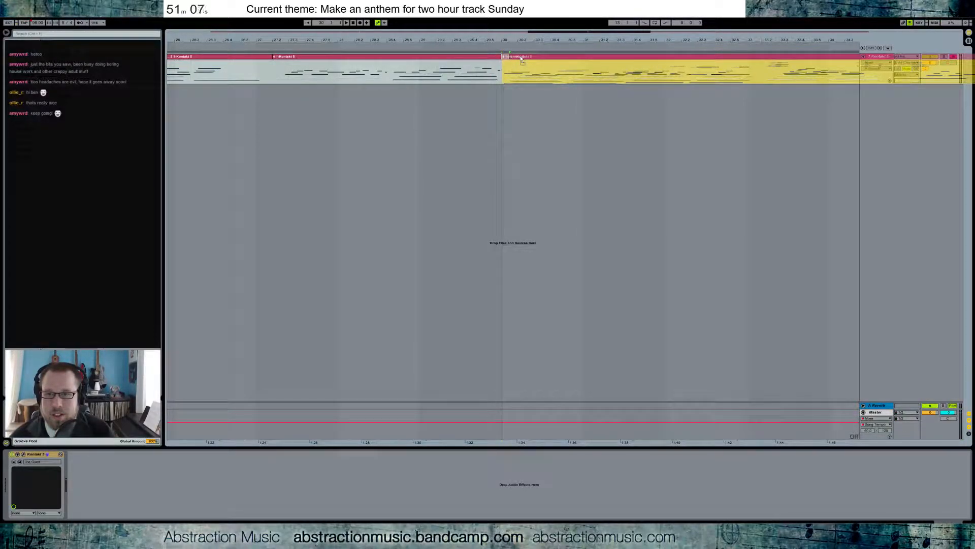
pyautogui.click(430, 48)
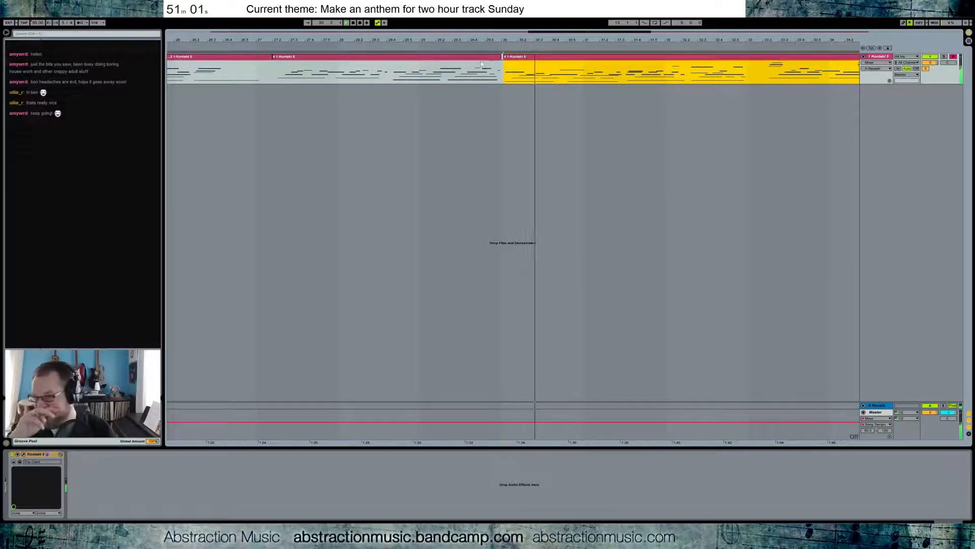
pyautogui.moveTo(514, 57); pyautogui.dragTo(515, 58)
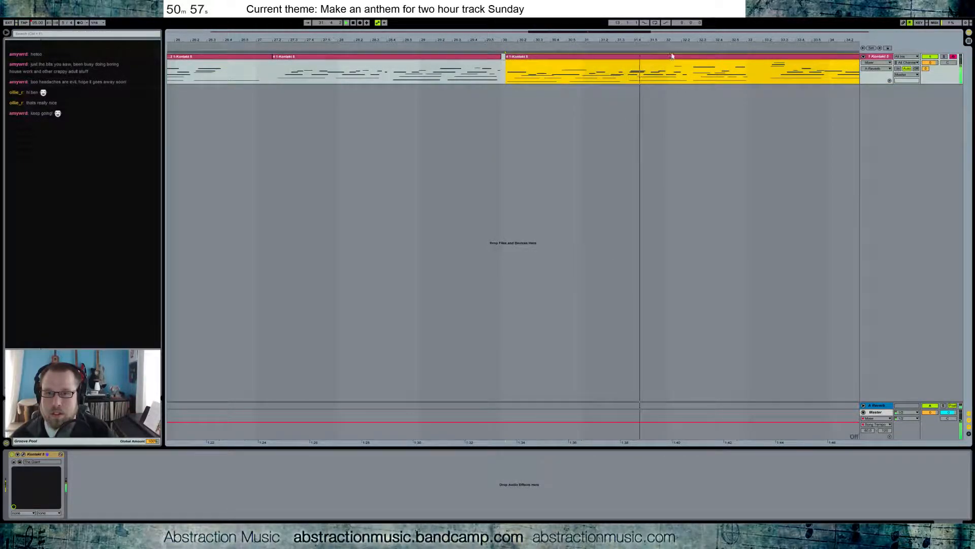
# Cut the clip at the start of bar 33, shift the rest of the take slightly earlier, and play the join.
pyautogui.moveTo(736, 38); pyautogui.dragTo(480, 38)
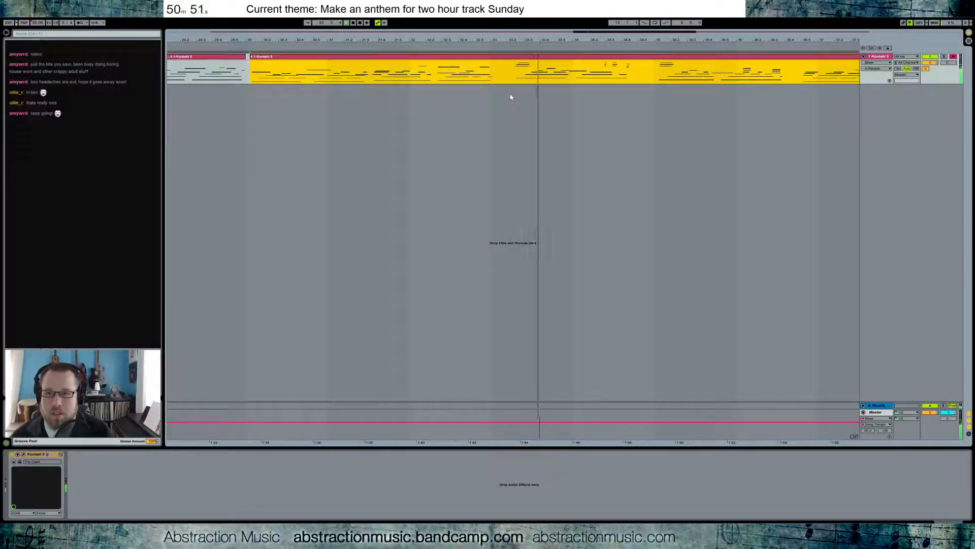
pyautogui.press('space')
pyautogui.moveTo(511, 72)
pyautogui.mouseDown()
pyautogui.moveTo(498, 71)
pyautogui.moveTo(518, 57)
pyautogui.mouseUp()
pyautogui.press('Delete')
pyautogui.click(450, 45)
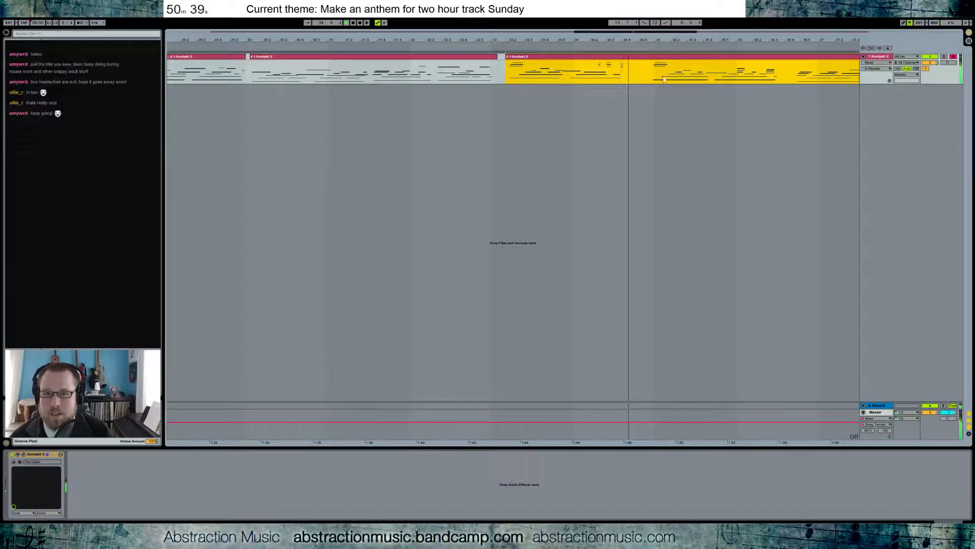
# Cut out the pause late in bar 34 and move the remaining part of the take earlier to tighten the timing.
pyautogui.moveTo(634, 78); pyautogui.dragTo(632, 54)
pyautogui.press('Delete')
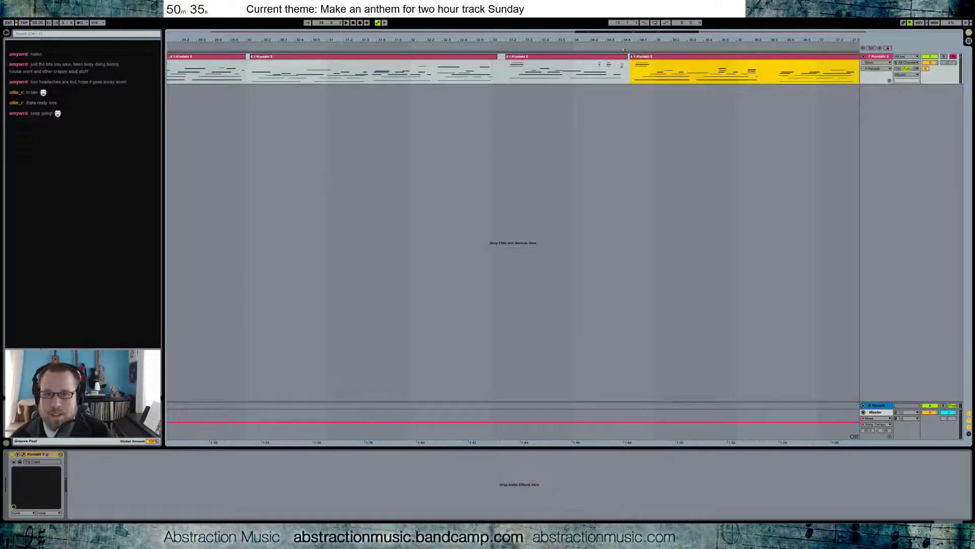
pyautogui.press('space')
pyautogui.moveTo(644, 57); pyautogui.dragTo(633, 58)
# Cut out the pause near bar 36.2, move the rest of the take against the preceding clip, and play the join.
pyautogui.click(587, 44)
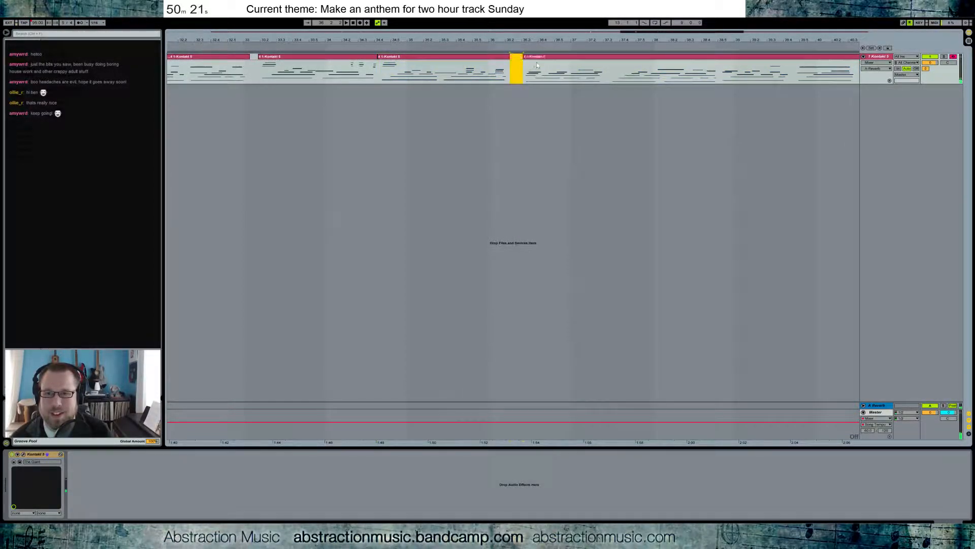
pyautogui.moveTo(544, 58); pyautogui.dragTo(531, 60)
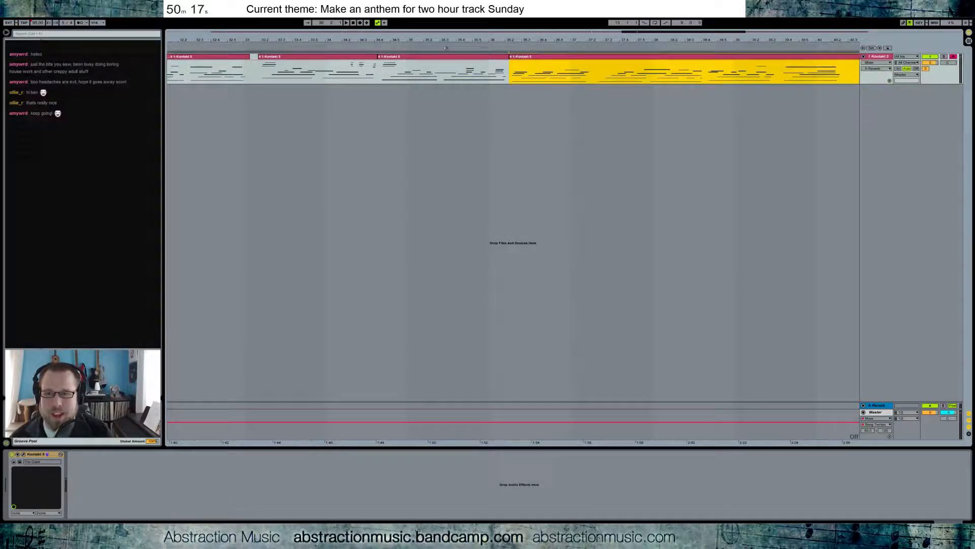
pyautogui.click(452, 46)
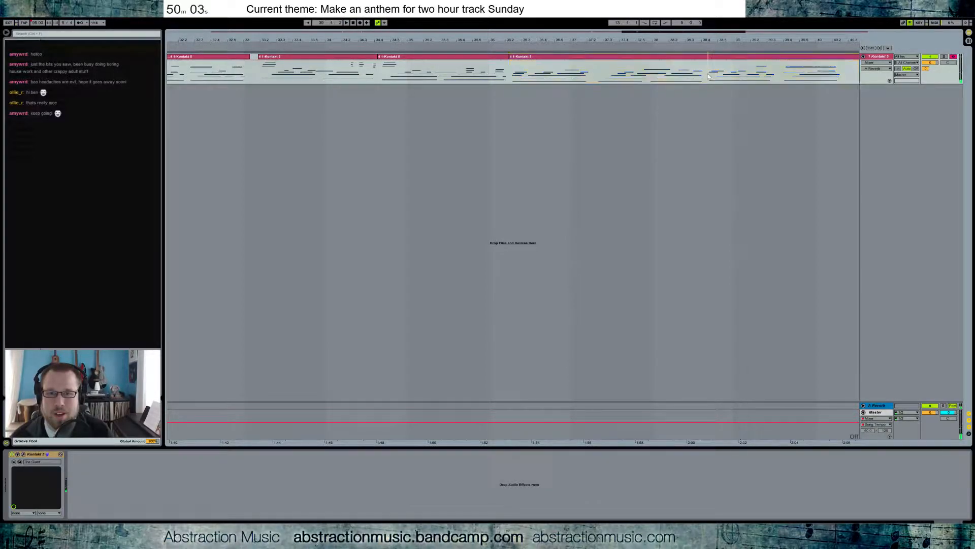
# Open the notes of the clip starting near bar 36.2 and move its second phrase earlier, over the first phrase.
pyautogui.doubleClick(571, 59)
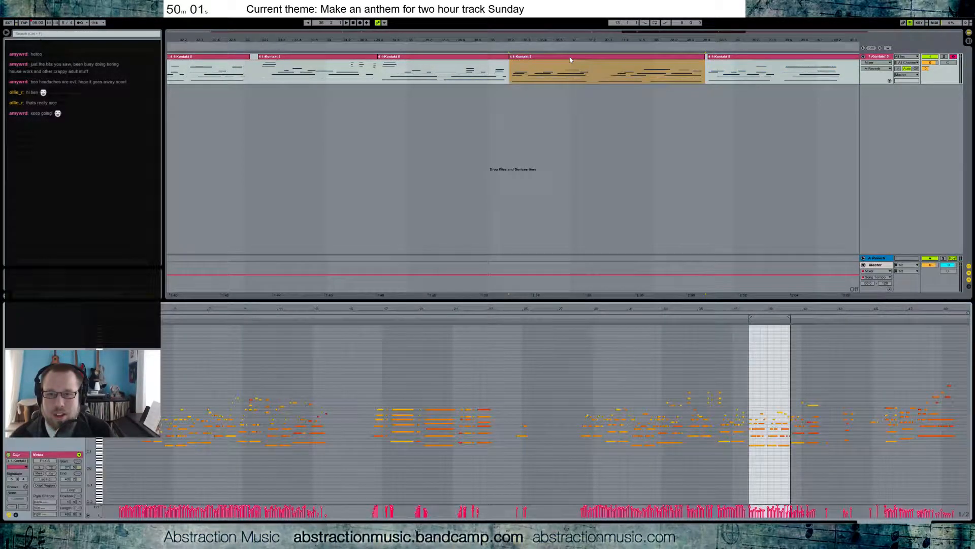
pyautogui.press('z')
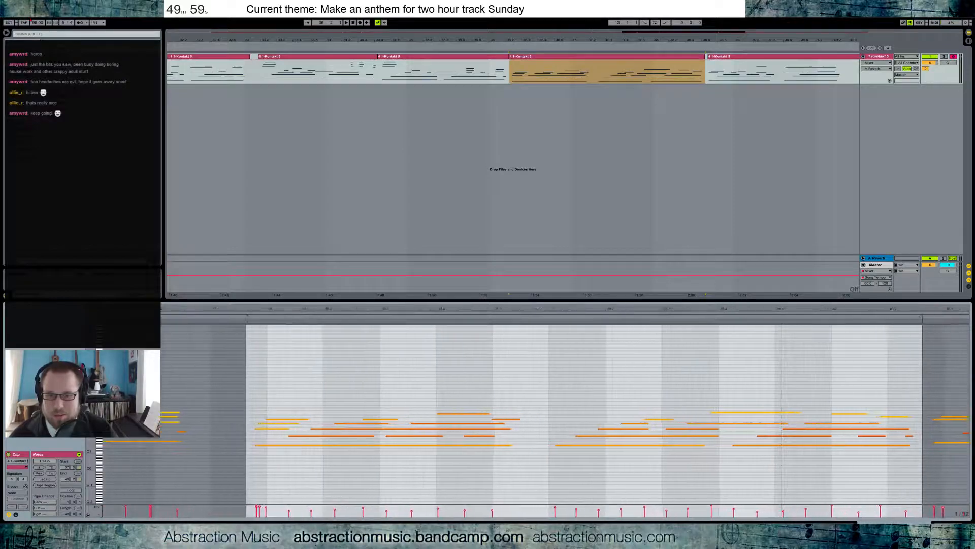
pyautogui.moveTo(549, 390); pyautogui.dragTo(918, 483)
pyautogui.moveTo(582, 430); pyautogui.dragTo(363, 435)
# Nudge the moved phrase earlier in small steps to align its first bass note with the first phrase's opening chord.
pyautogui.press('Left')
pyautogui.press('Left')
pyautogui.press('Left')
pyautogui.press('Left')
pyautogui.press('Left')
pyautogui.press('Left')
pyautogui.press('Left')
pyautogui.press('Left')
pyautogui.press('Left')
pyautogui.press('Left')
pyautogui.press('Left')
pyautogui.press('Left')
pyautogui.press('Left')
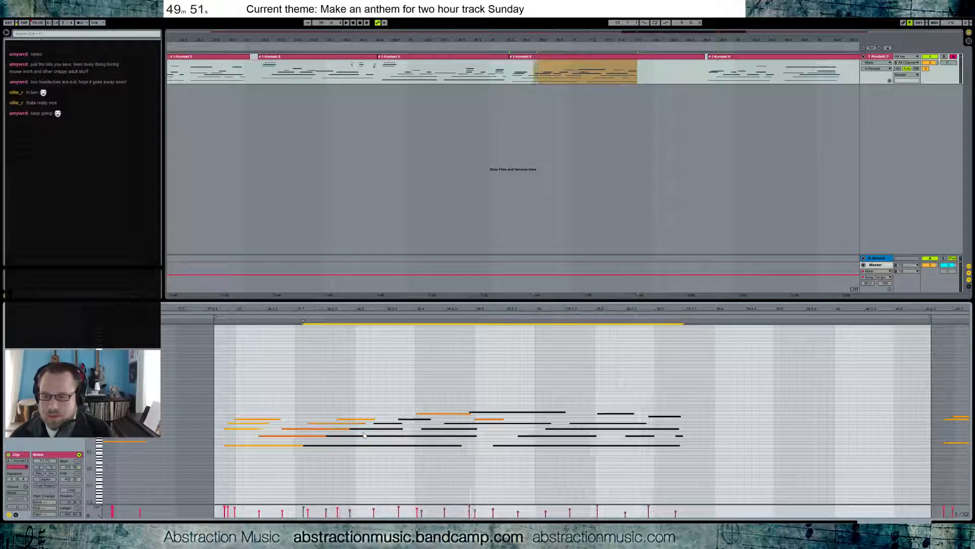
pyautogui.press('Left')
pyautogui.press('Left')
pyautogui.press('Left')
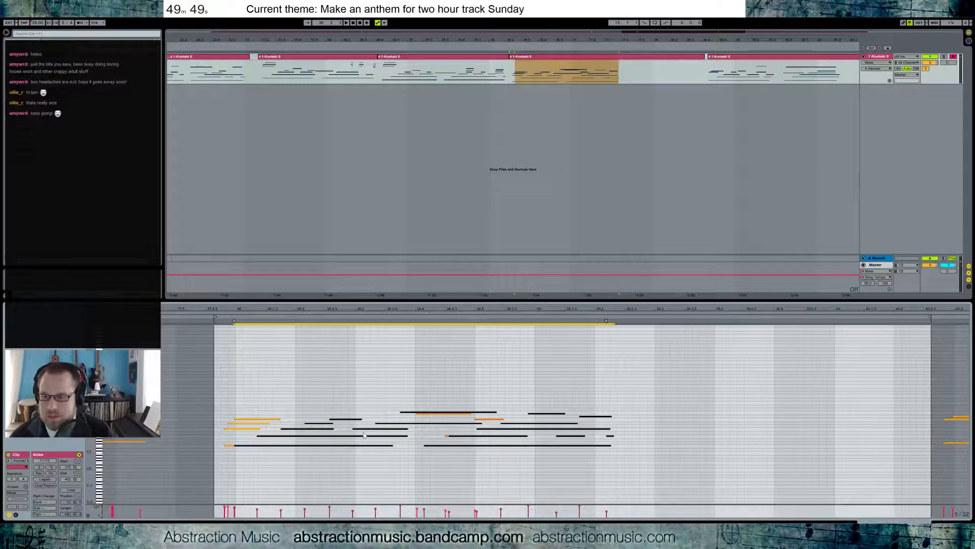
pyautogui.press('Right')
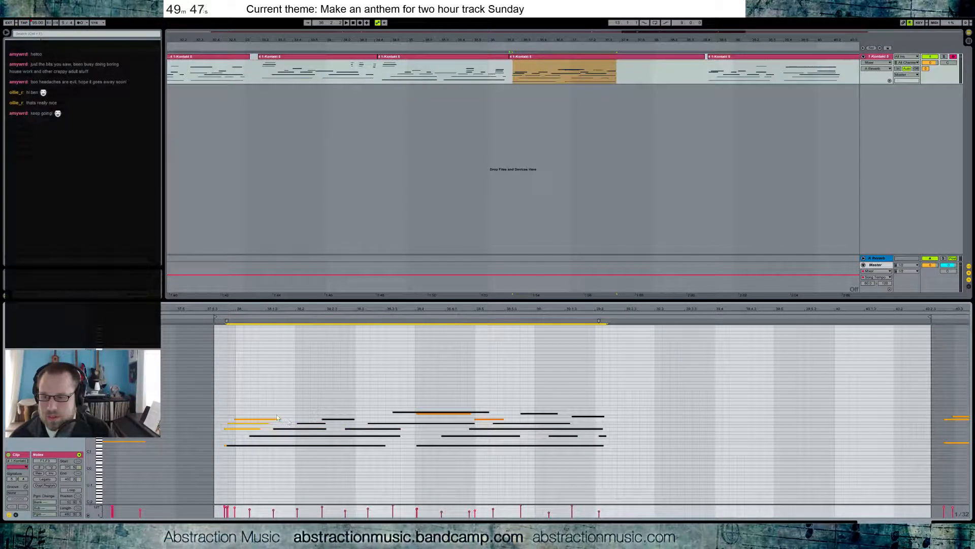
pyautogui.press('Left')
# Fine-tune the moved phrase's position, delete the leftover first-phrase notes overlapping it, and play the edited passage.
pyautogui.moveTo(299, 399); pyautogui.dragTo(425, 418)
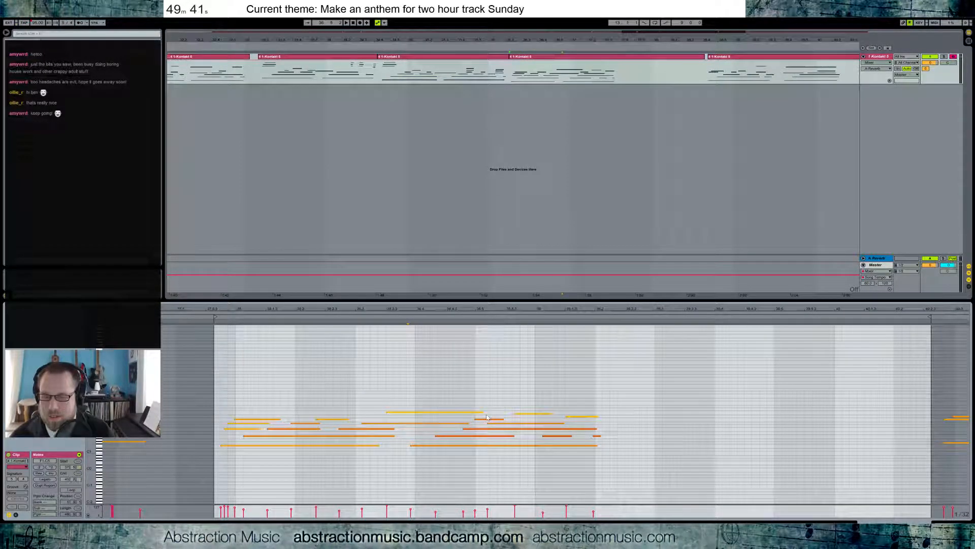
pyautogui.hotkey('ctrl', 'a')
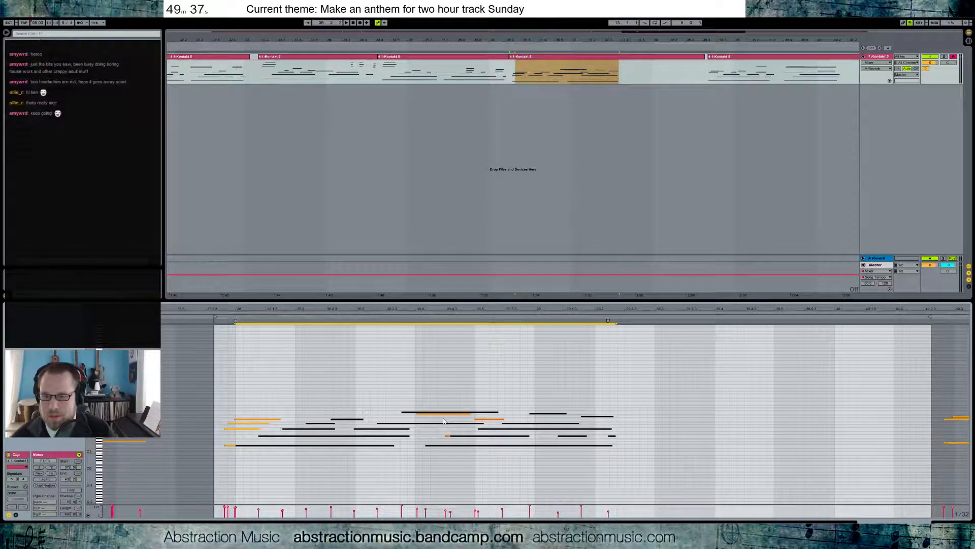
pyautogui.press('Left')
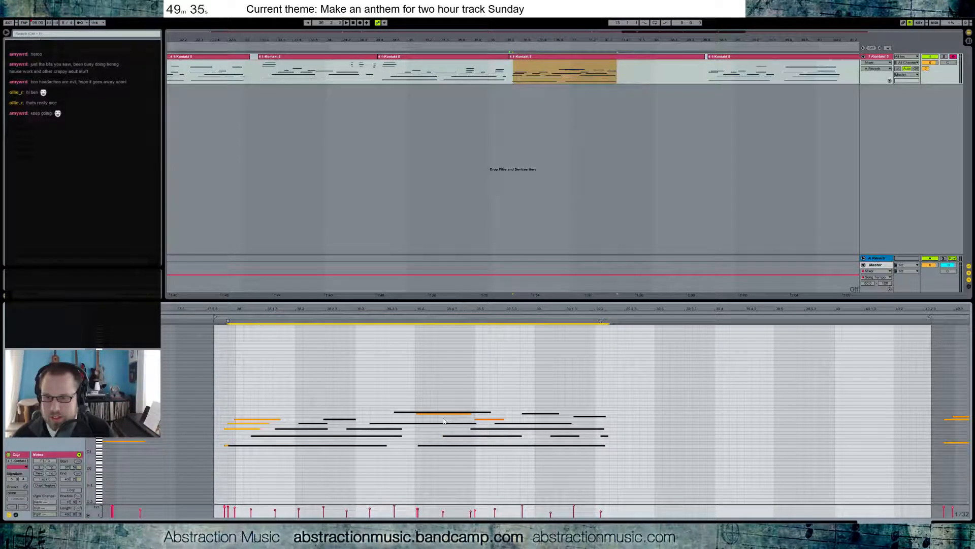
pyautogui.click(457, 417)
pyautogui.press('space')
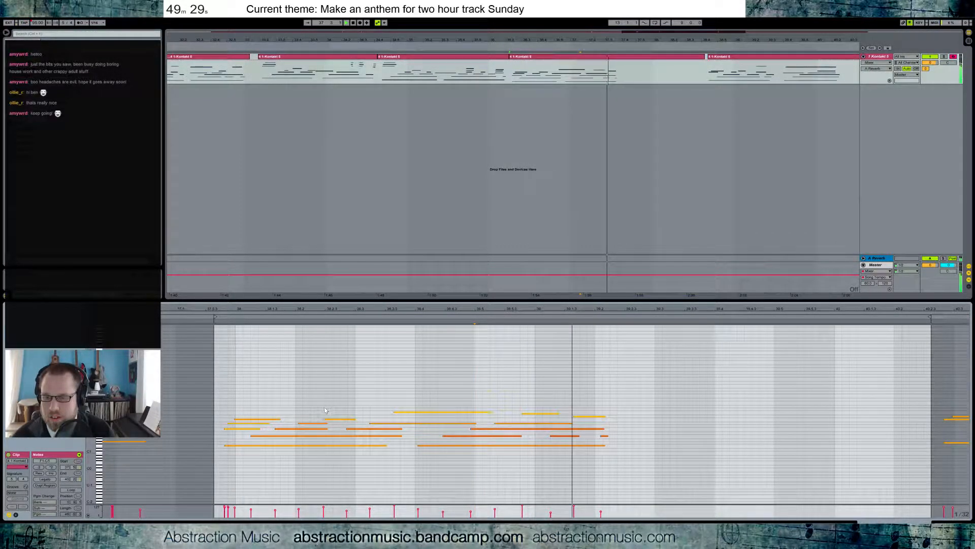
# Stretch the notes after the opening chord slightly longer in the clip starting near bar 36.2.
pyautogui.press('space')
pyautogui.moveTo(296, 400); pyautogui.dragTo(646, 489)
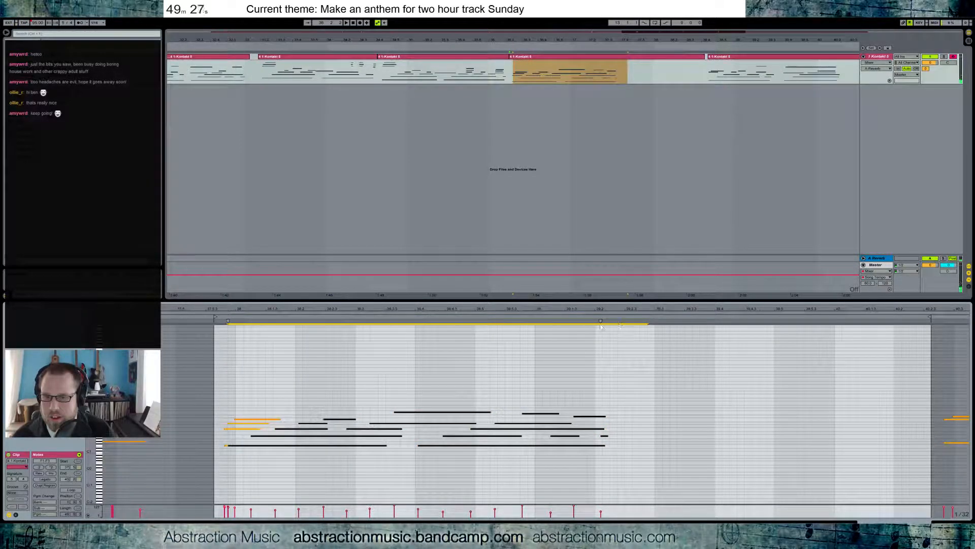
pyautogui.moveTo(601, 321); pyautogui.dragTo(634, 324)
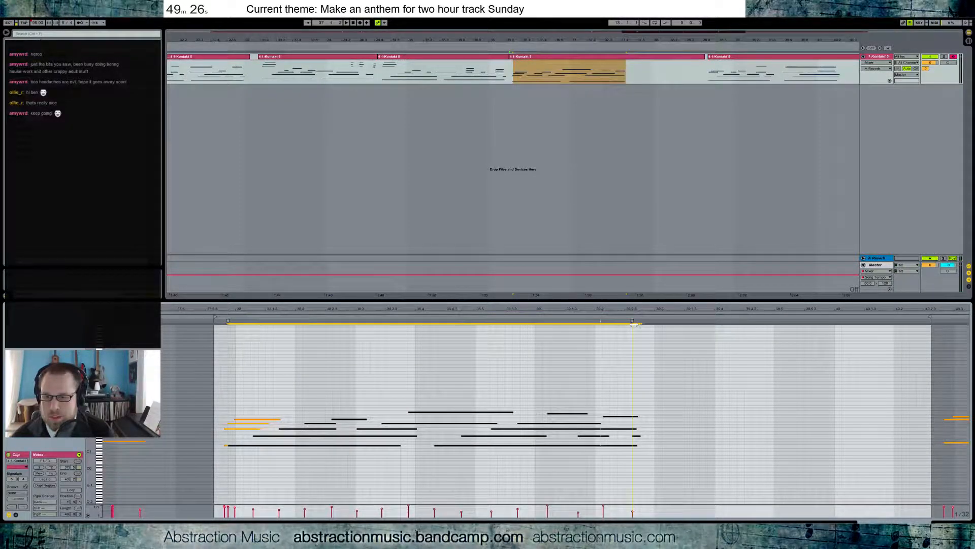
pyautogui.click(578, 362)
# Show the clip's sustain pedal envelope and remove the pedal lift under the phrase's last notes.
pyautogui.click(16, 515)
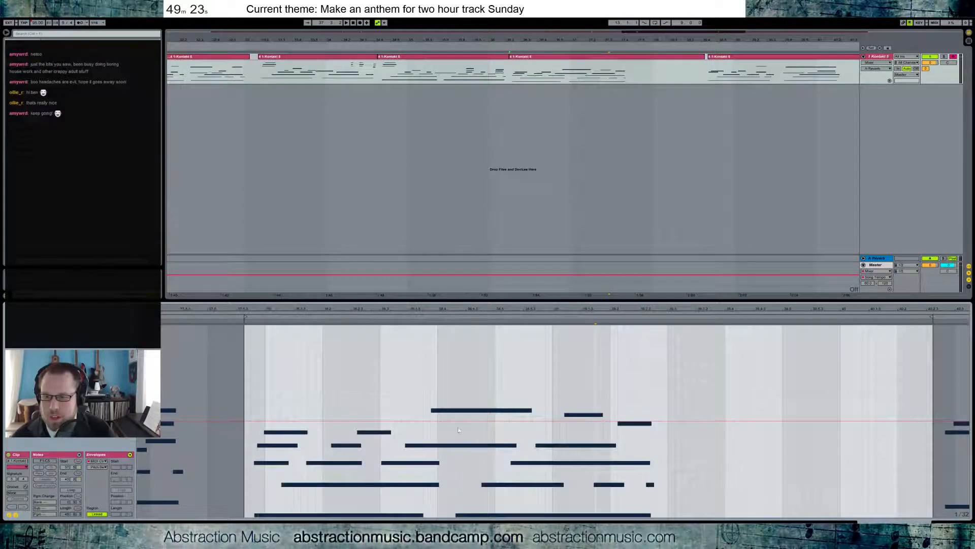
pyautogui.click(104, 467)
pyautogui.click(105, 350)
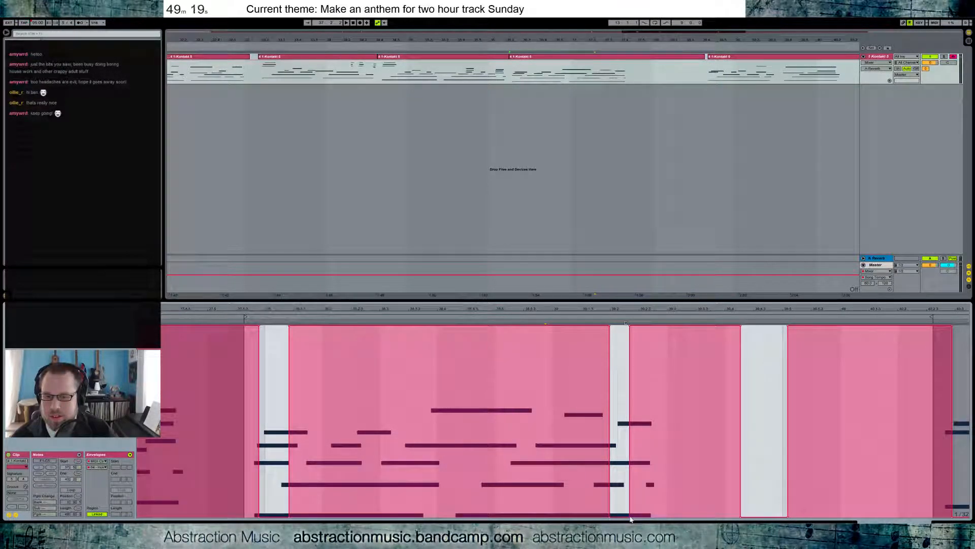
pyautogui.moveTo(630, 518); pyautogui.dragTo(616, 519)
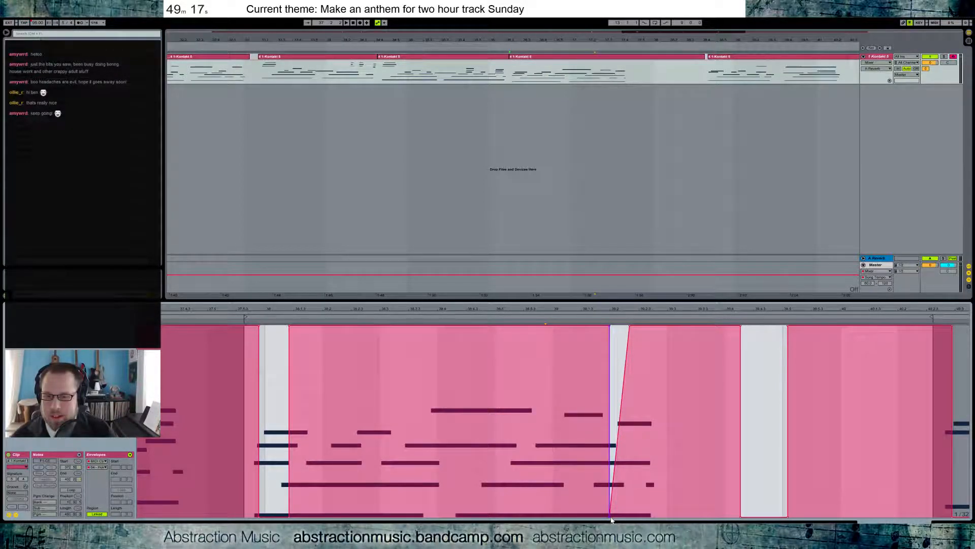
pyautogui.click(611, 516)
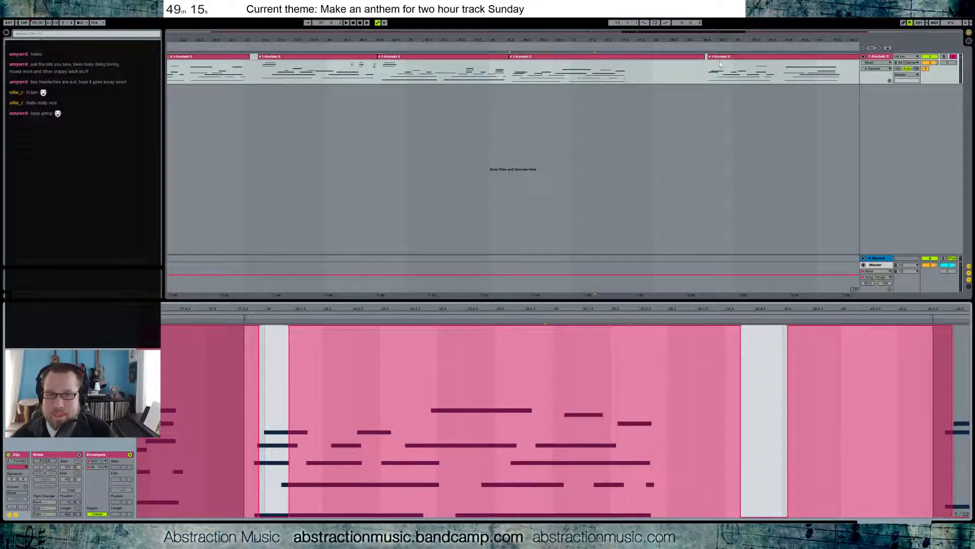
# Move the following clip earlier, against the end of the stretched phrase near bar 37.4, and play the join.
pyautogui.click(718, 57)
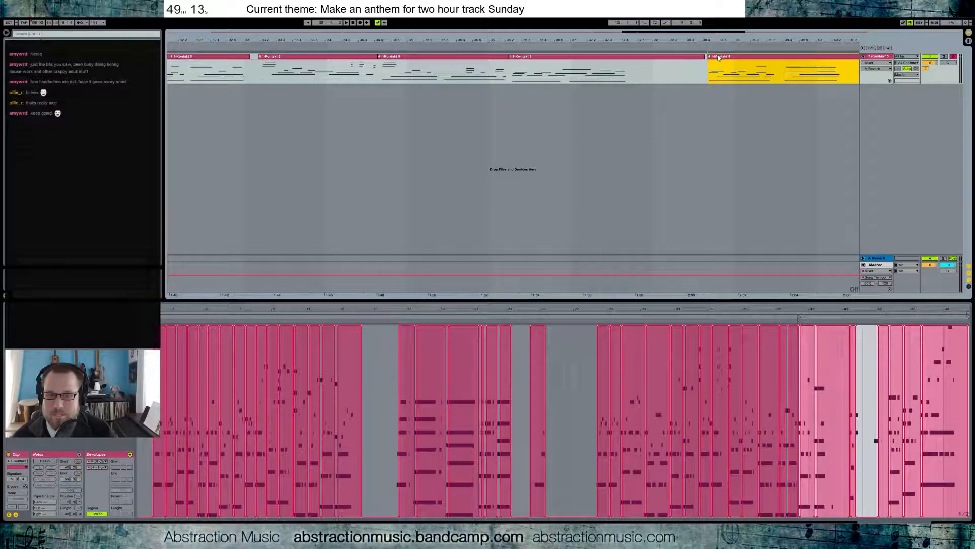
pyautogui.moveTo(716, 59); pyautogui.dragTo(637, 59)
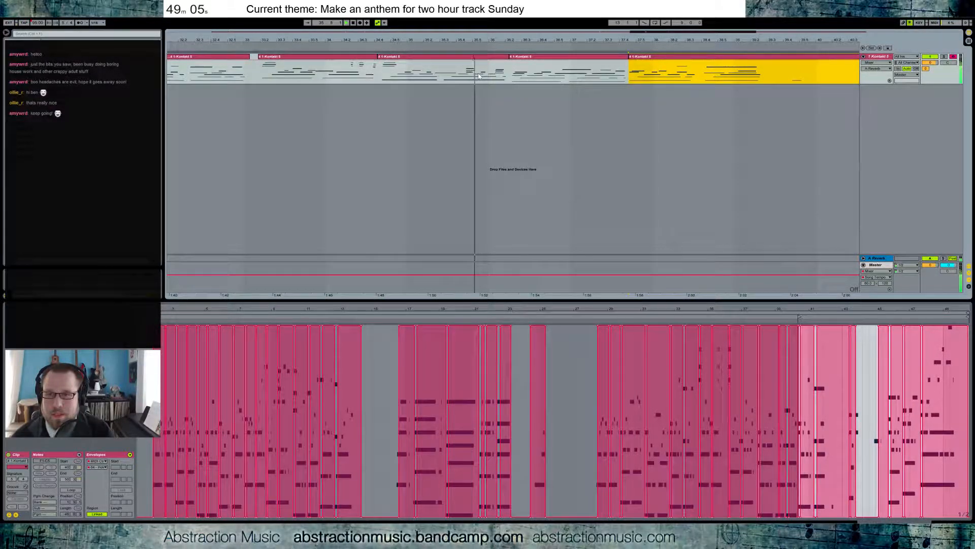
pyautogui.click(540, 71)
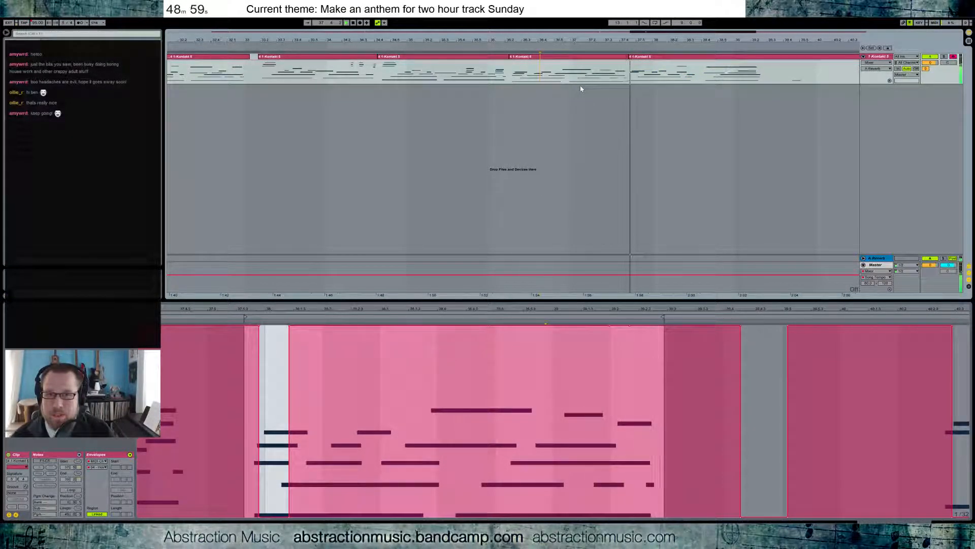
# Play ahead, cut out the pauses and stray notes after the phrase ending near bar 39.2, and move the remaining sections earlier.
pyautogui.moveTo(647, 32); pyautogui.dragTo(709, 36)
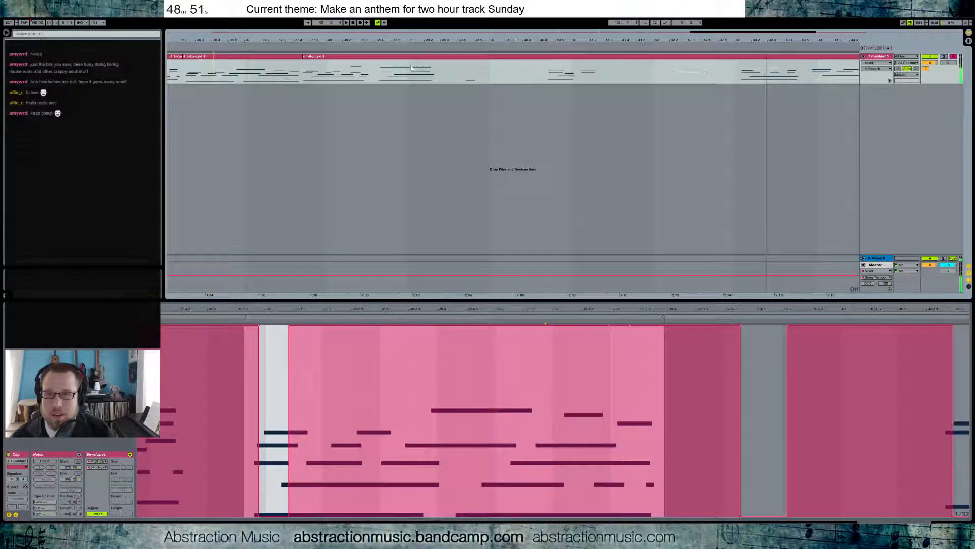
pyautogui.click(301, 49)
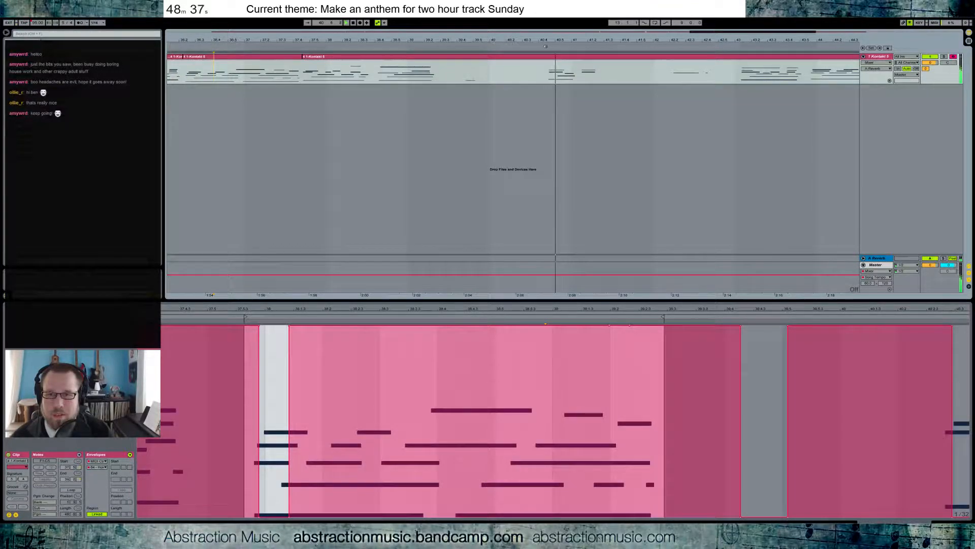
pyautogui.click(671, 49)
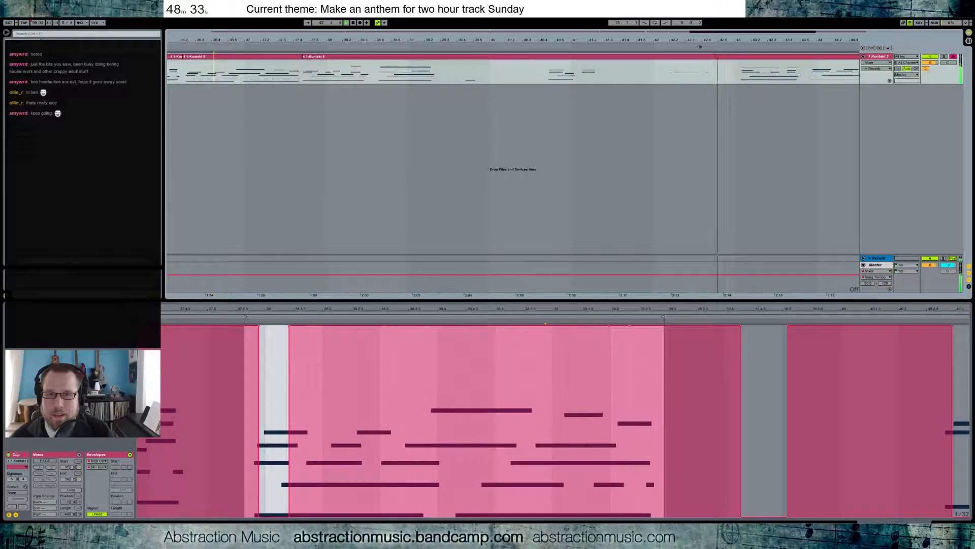
pyautogui.click(374, 49)
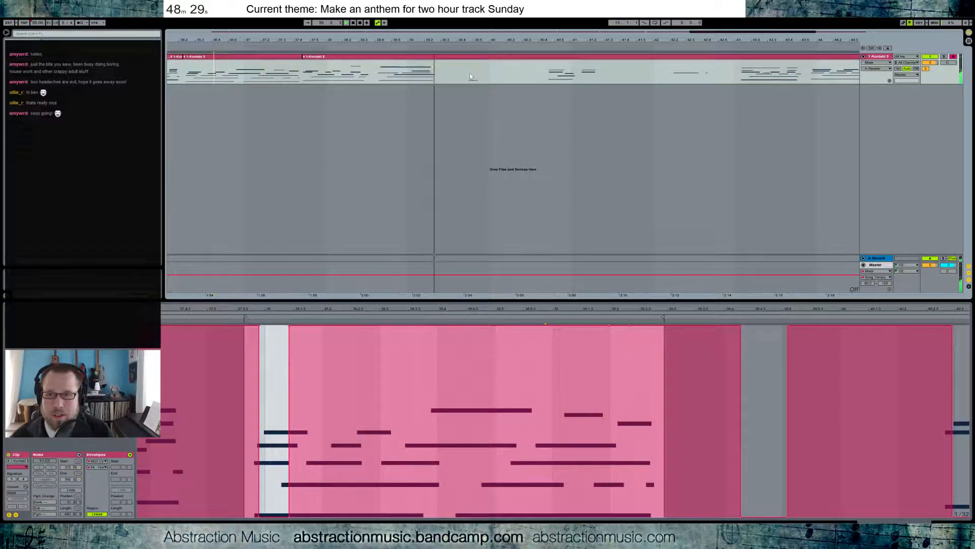
pyautogui.moveTo(453, 73); pyautogui.dragTo(533, 75)
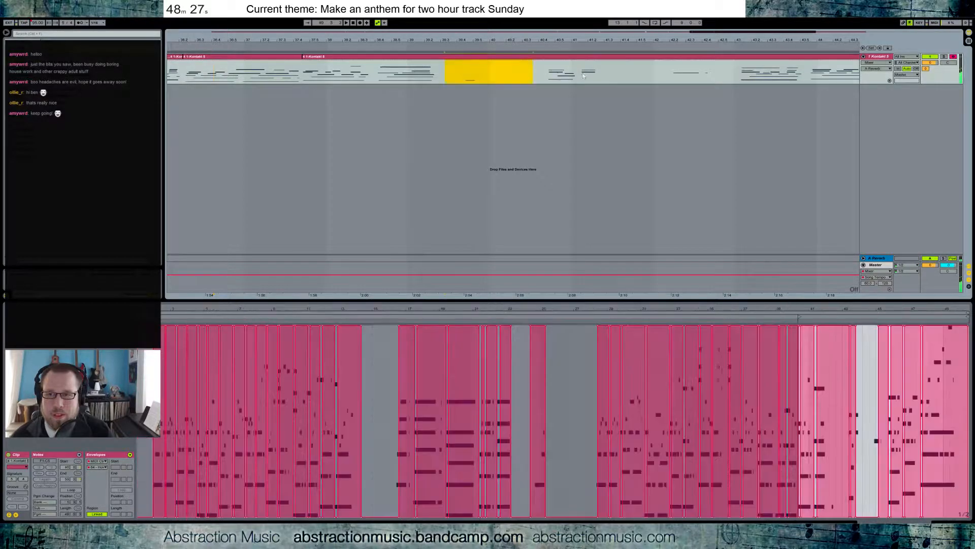
pyautogui.press('Delete')
pyautogui.moveTo(665, 77); pyautogui.dragTo(492, 60)
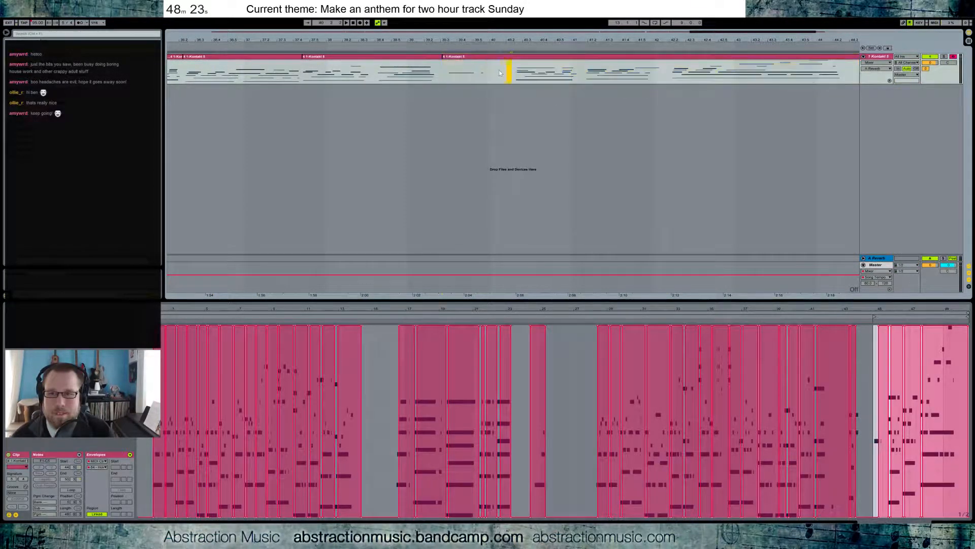
pyautogui.click(491, 73)
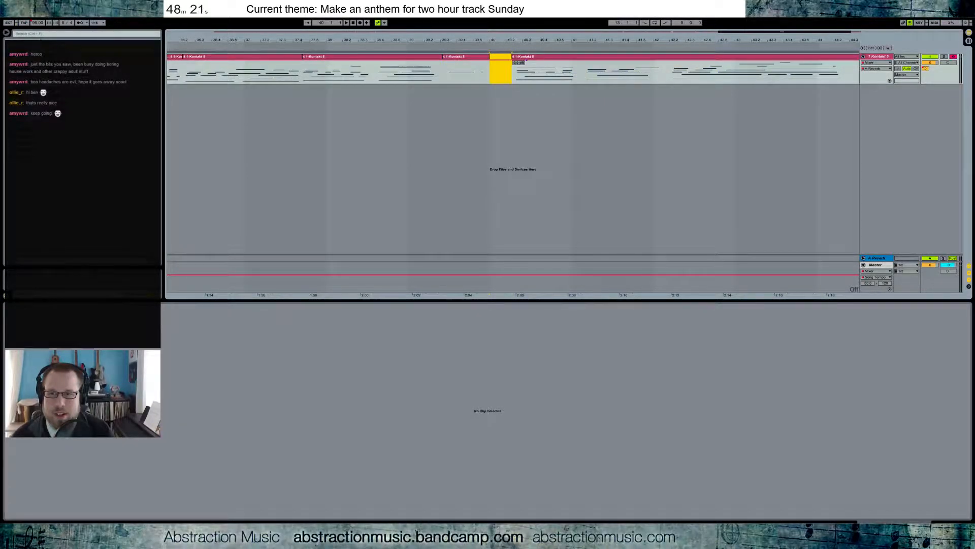
pyautogui.moveTo(528, 62); pyautogui.dragTo(503, 62)
# Open the notes of the clip starting near bar 37.4, lower two upper notes of its second phrase's opening chord one semitone, and play it.
pyautogui.click(433, 60)
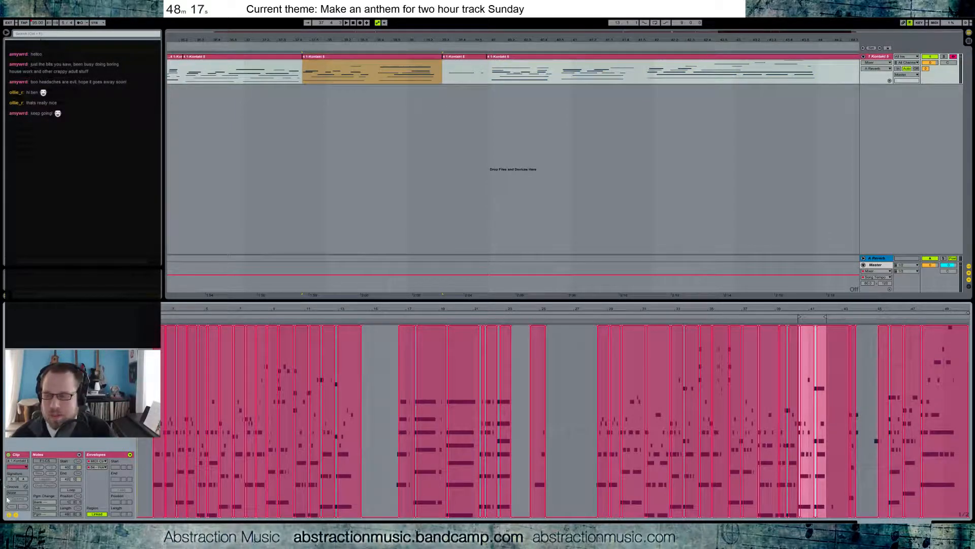
pyautogui.click(16, 515)
pyautogui.moveTo(816, 311); pyautogui.dragTo(701, 422)
pyautogui.press('Left')
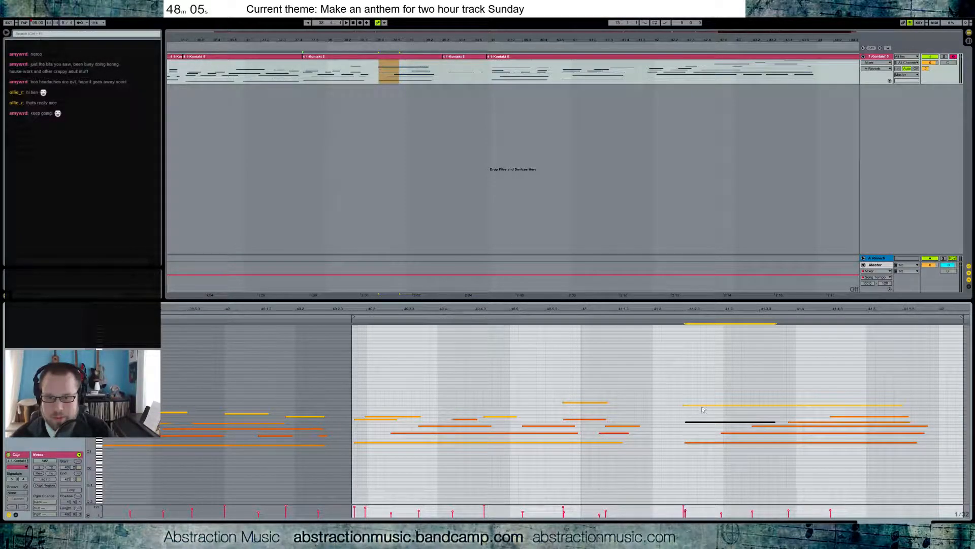
pyautogui.click(703, 406)
pyautogui.moveTo(701, 392); pyautogui.dragTo(702, 431)
pyautogui.press('Down')
pyautogui.press('space')
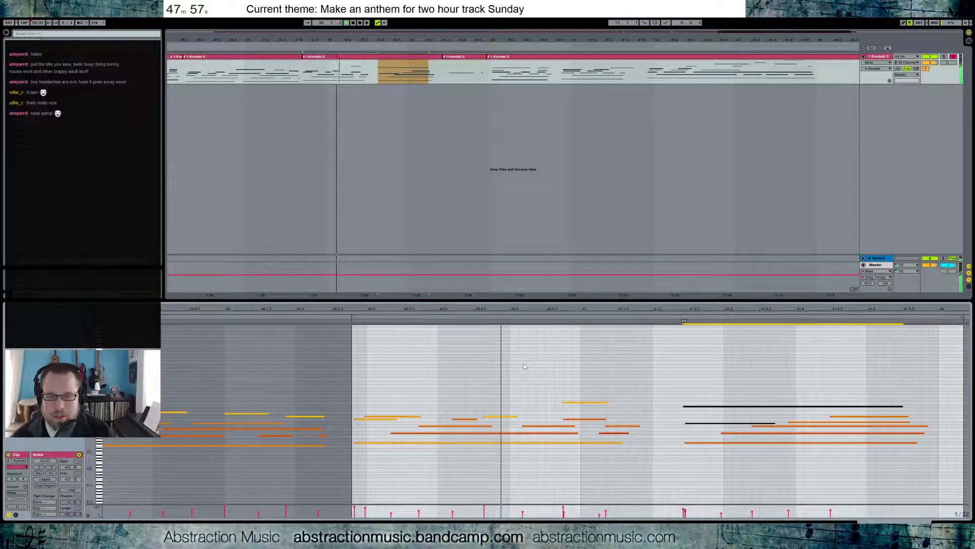
# Raise the two selected chord notes by two semitones and the following inner note by one semitone.
pyautogui.press('Up')
pyautogui.press('Up')
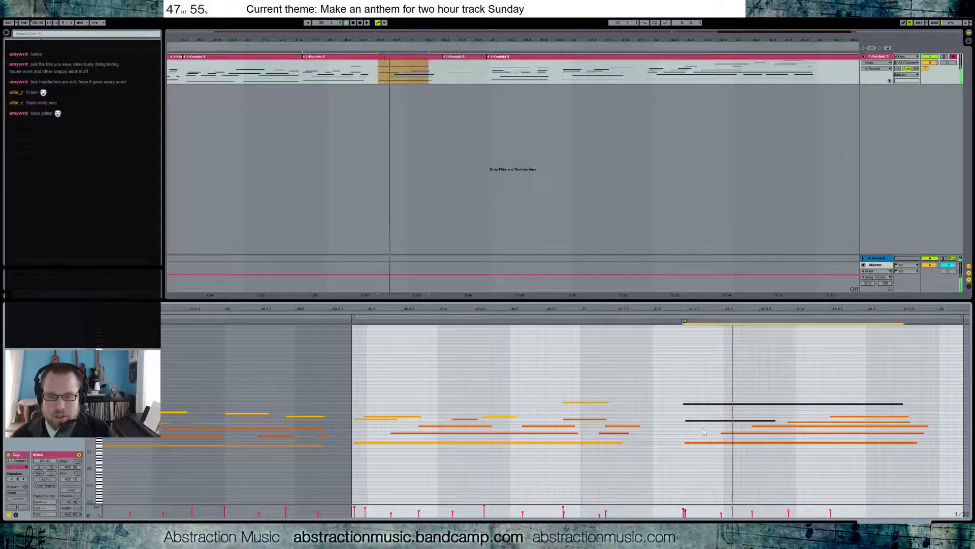
pyautogui.click(795, 422)
pyautogui.press('Up')
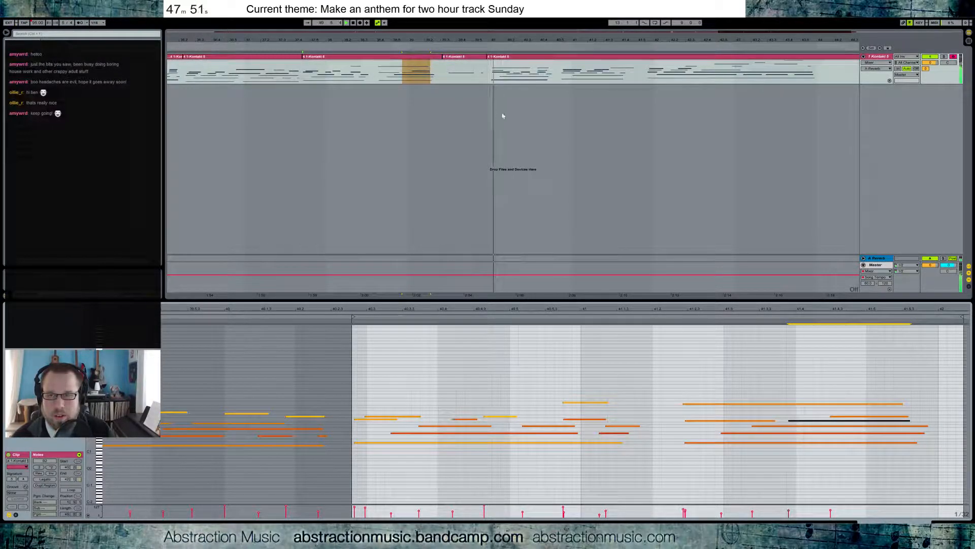
# Extend the edited clip's end slightly, open the sustain pedal envelope of the short single-note clip after it, and play the passage.
pyautogui.moveTo(442, 56); pyautogui.dragTo(447, 56)
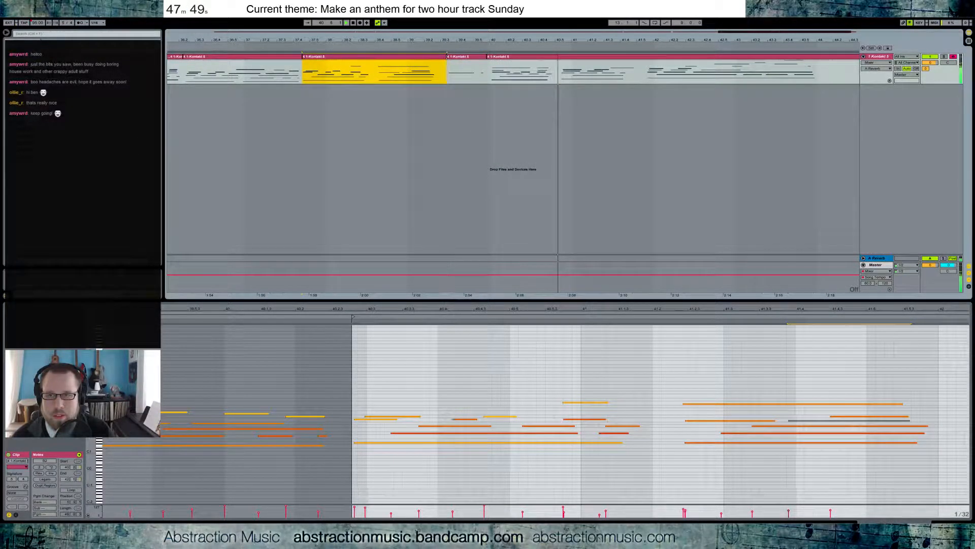
pyautogui.click(455, 58)
pyautogui.moveTo(876, 308); pyautogui.dragTo(599, 338)
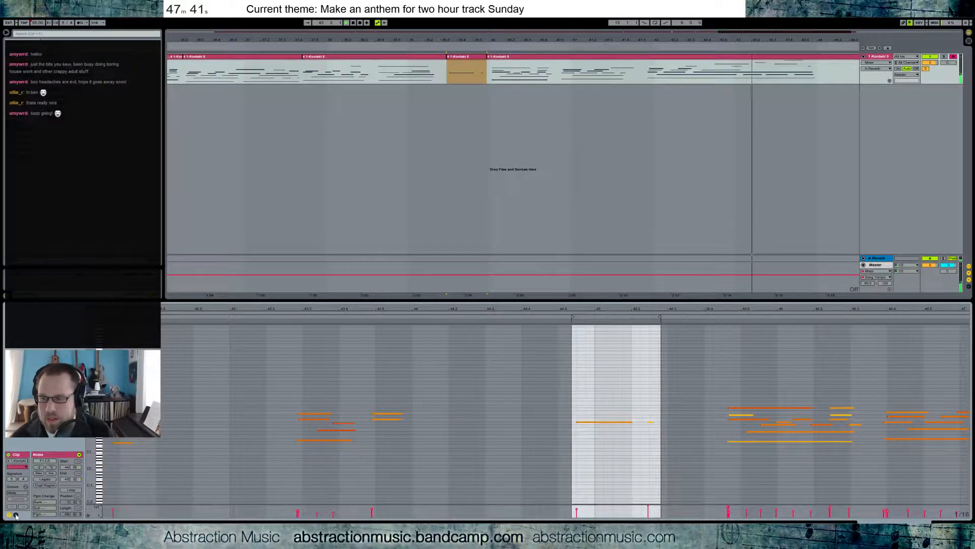
pyautogui.click(16, 515)
pyautogui.press('space')
pyautogui.press('space')
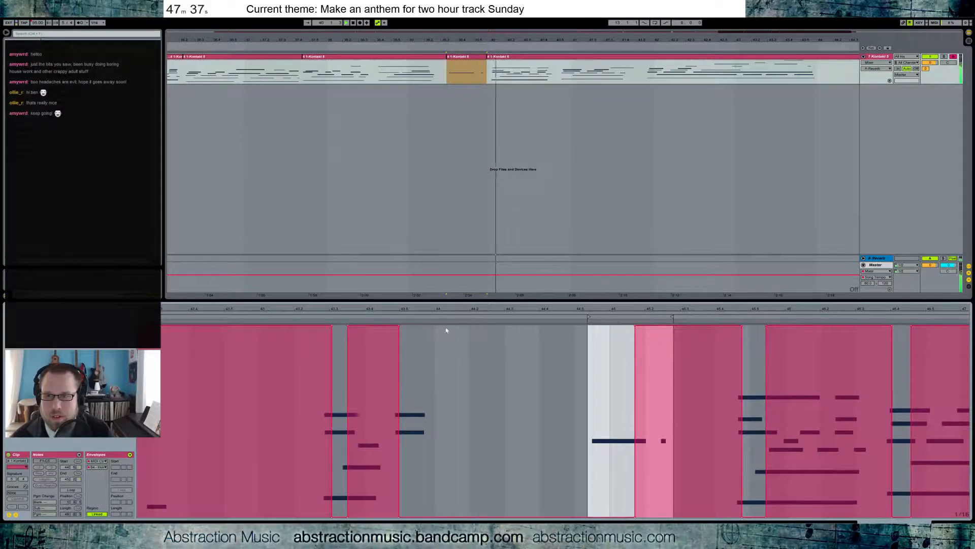
pyautogui.click(416, 46)
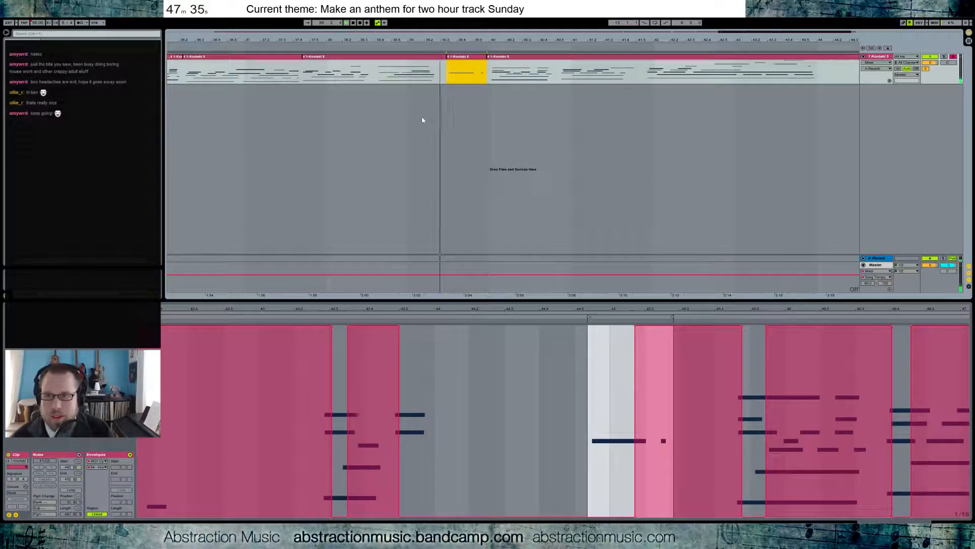
pyautogui.click(373, 46)
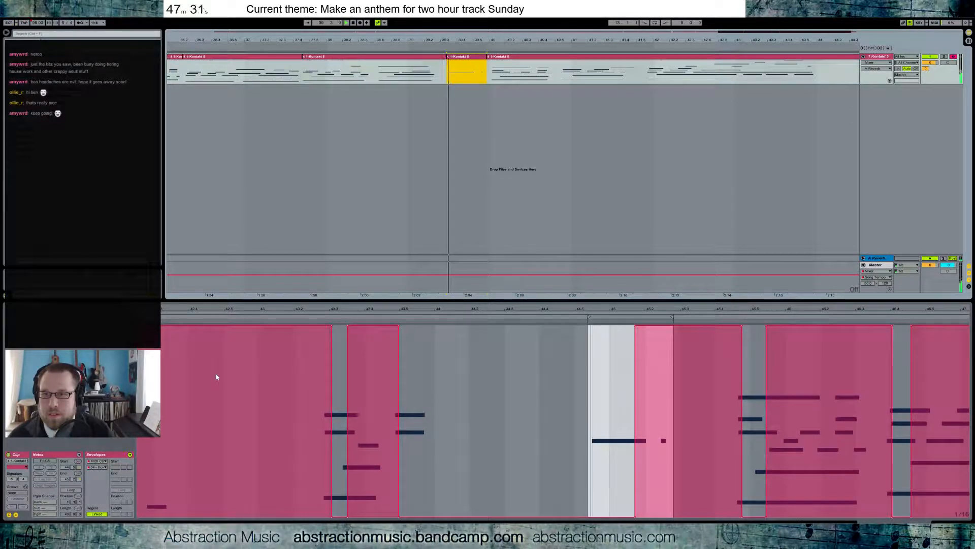
# Reshape the short clip's pedal envelope to hold from its start with only a brief lift under the note, and play the passage.
pyautogui.click(592, 518)
pyautogui.moveTo(592, 518); pyautogui.dragTo(593, 326)
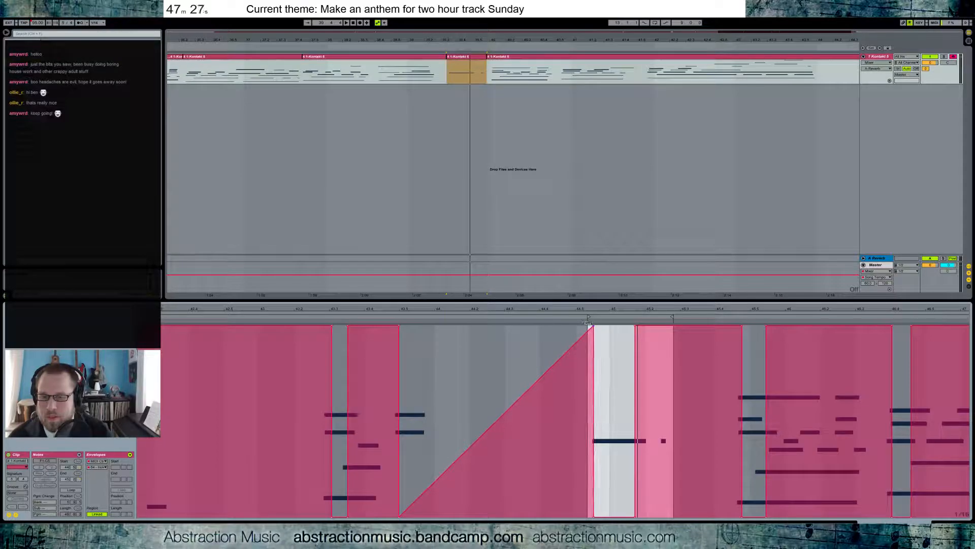
pyautogui.moveTo(593, 518); pyautogui.dragTo(625, 517)
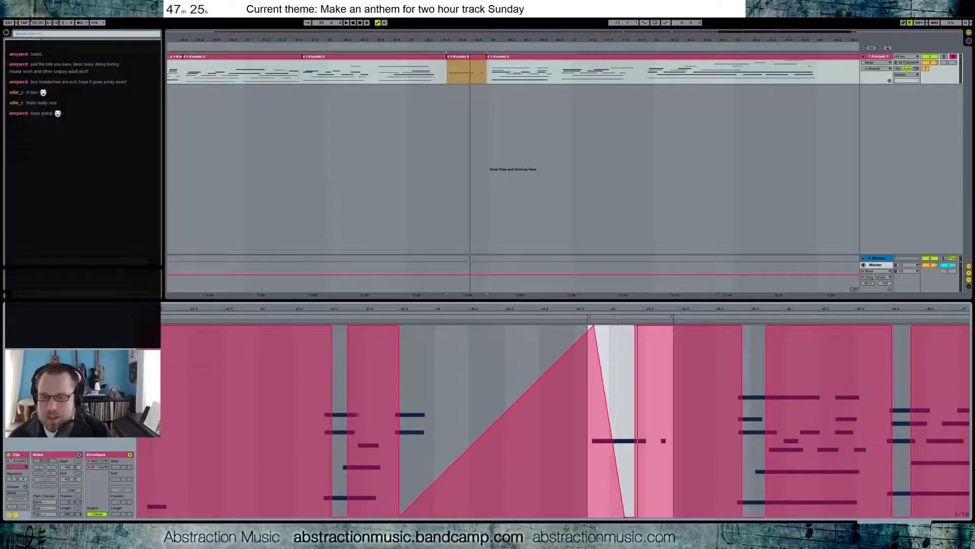
pyautogui.moveTo(610, 423); pyautogui.dragTo(588, 326)
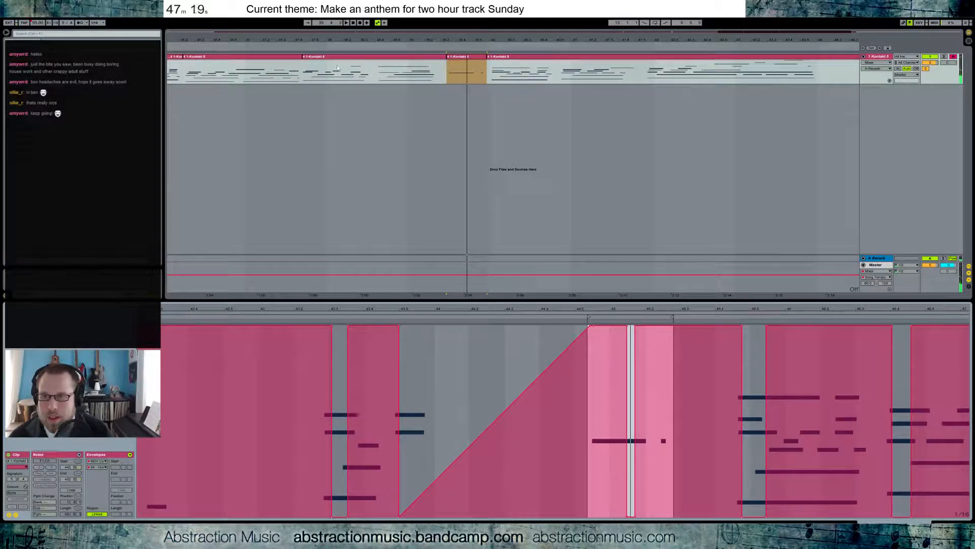
pyautogui.click(301, 49)
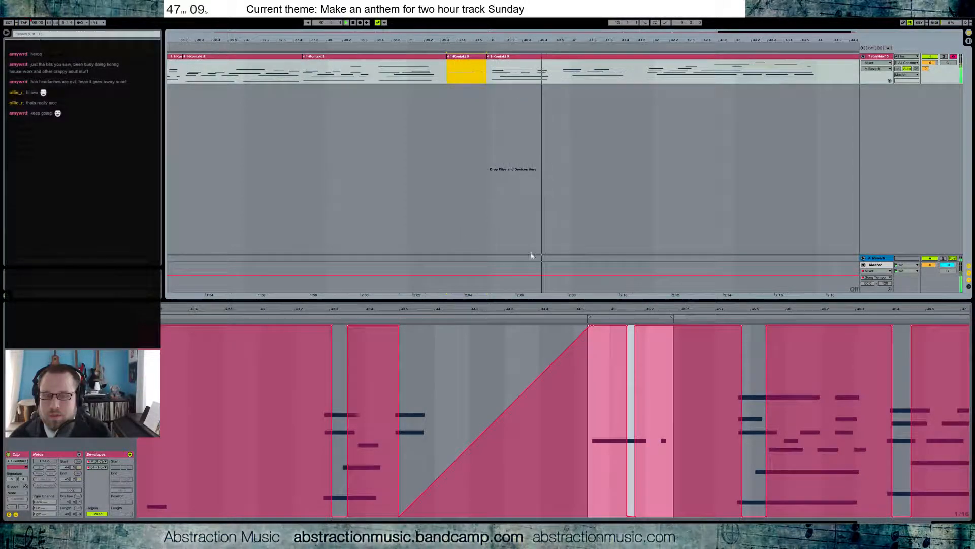
# Trim the last clip's end to near bar 44.3 and play the whole arrangement from its first clip.
pyautogui.hotkey('shift', 'Tab')
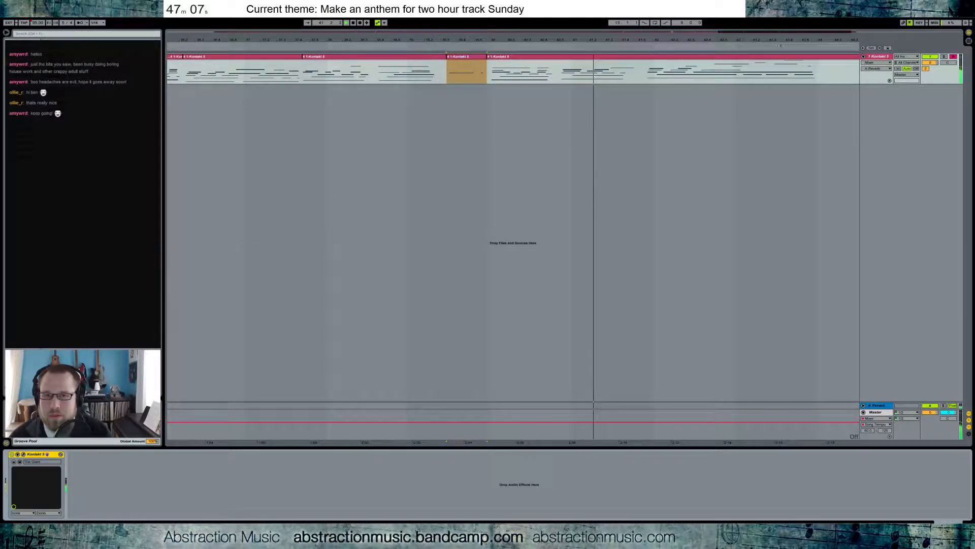
pyautogui.moveTo(779, 31); pyautogui.dragTo(825, 31)
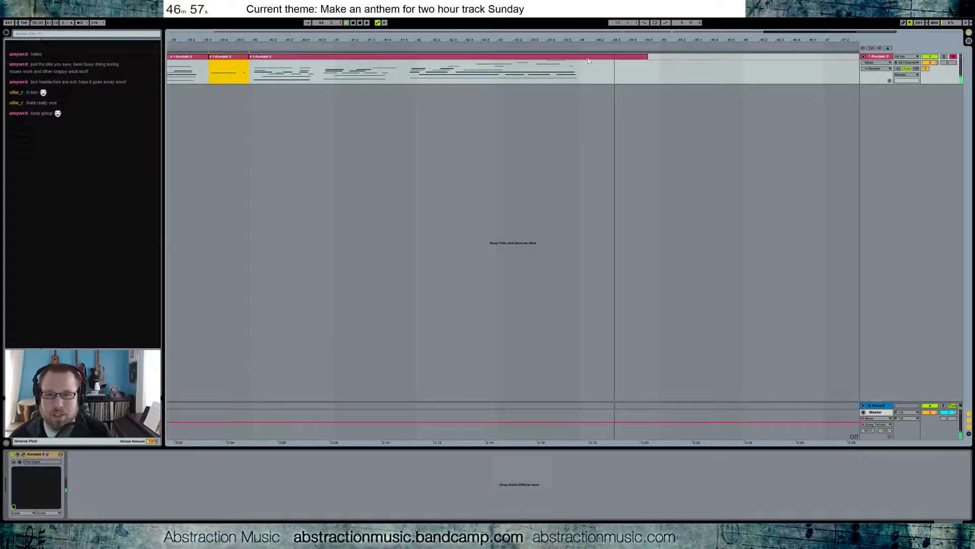
pyautogui.press('space')
pyautogui.moveTo(648, 58); pyautogui.dragTo(614, 60)
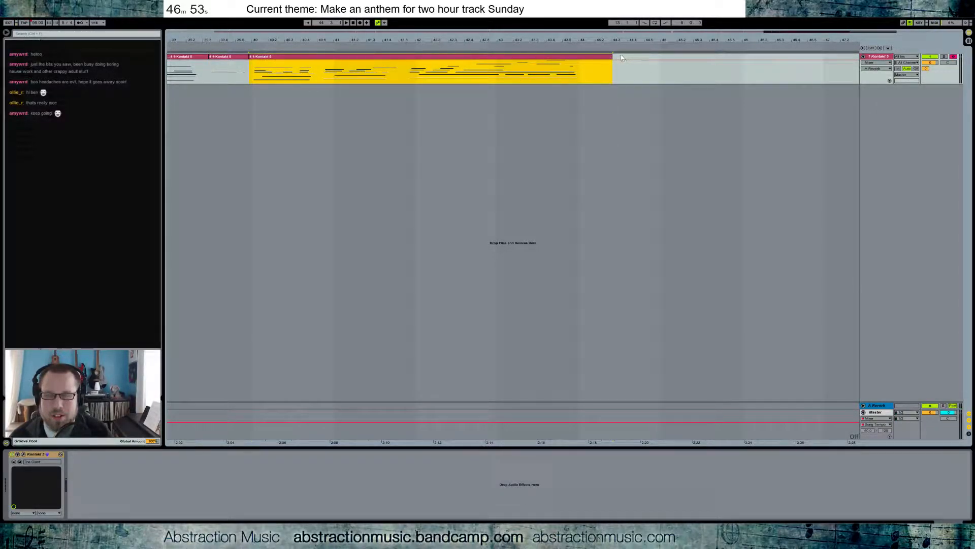
pyautogui.moveTo(575, 32); pyautogui.dragTo(575, 6)
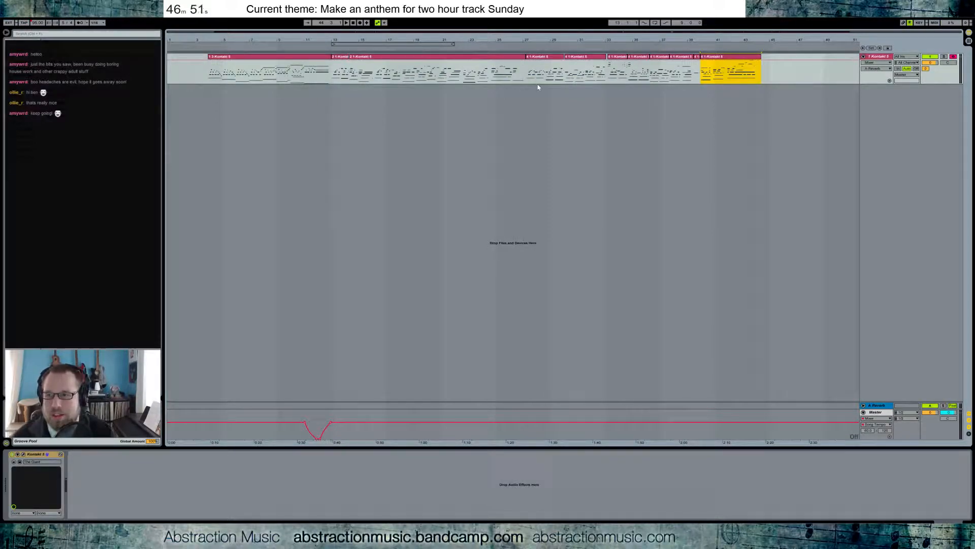
pyautogui.press('space')
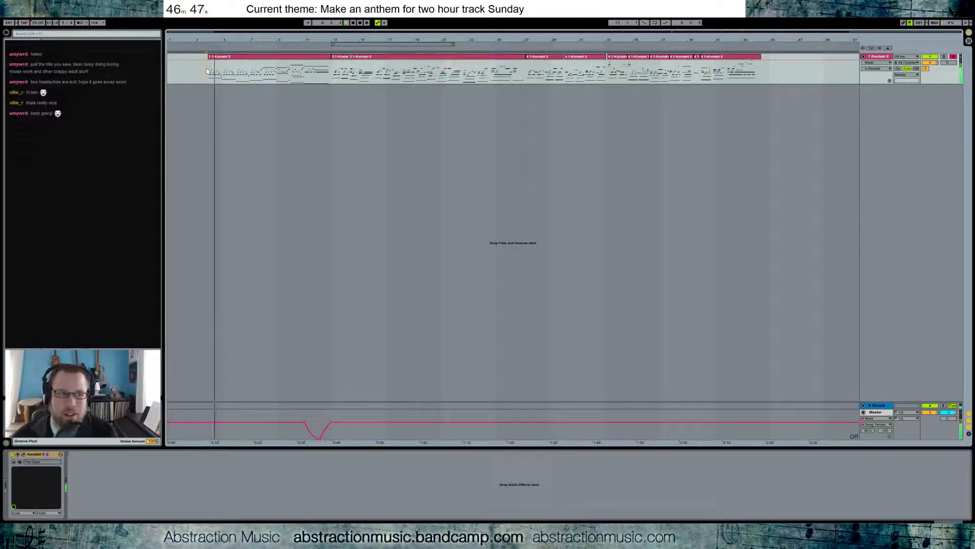
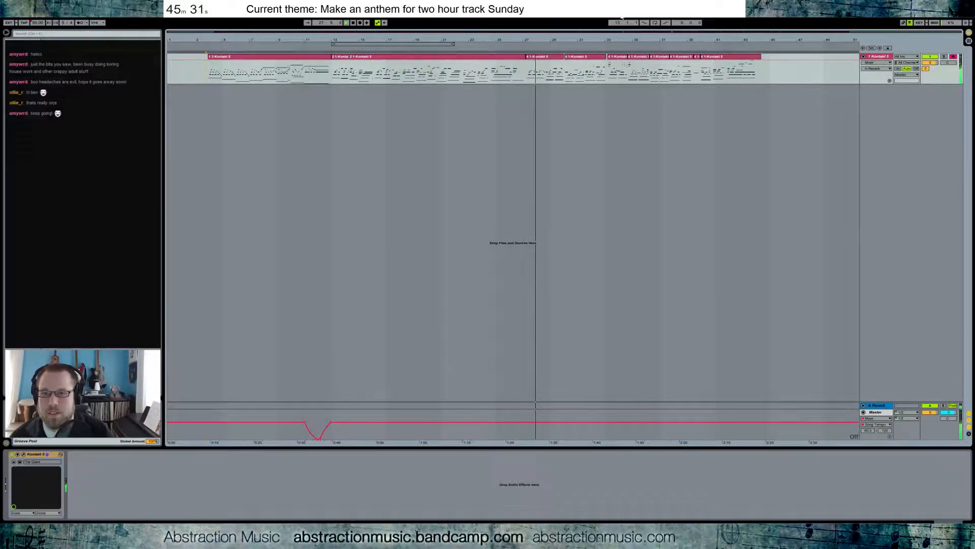
# Shift all clips from bar 27 onward slightly later and extend the preceding clip's end to meet them.
pyautogui.moveTo(608, 40); pyautogui.dragTo(529, 40)
pyautogui.click(406, 57)
pyautogui.keyDown('shift'); pyautogui.click(732, 57); pyautogui.keyUp('shift')
pyautogui.press('space')
pyautogui.moveTo(392, 62)
pyautogui.mouseDown()
pyautogui.moveTo(401, 62)
pyautogui.moveTo(381, 57)
pyautogui.mouseUp()
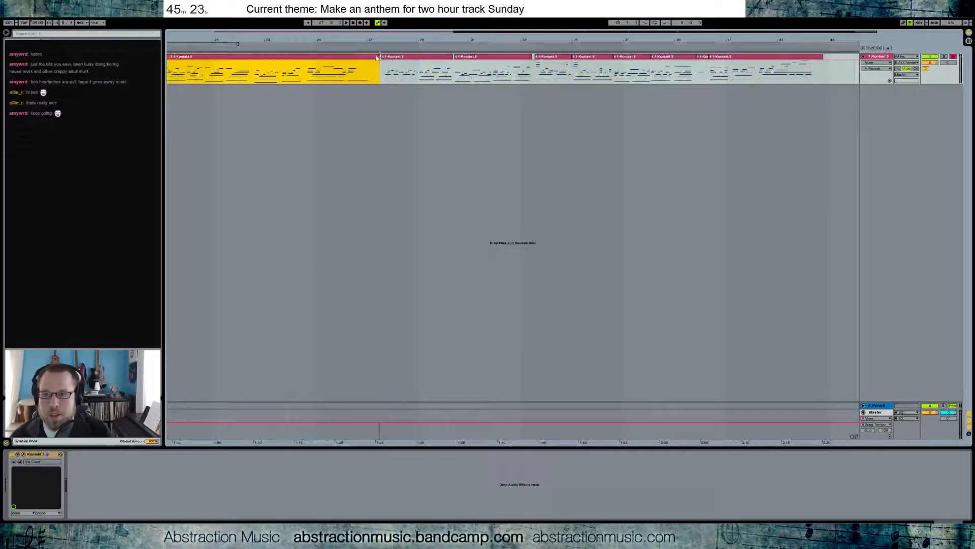
# Raise the pedal envelope over the final gap of the extended clip so it holds to the clip's end, and play the transition.
pyautogui.doubleClick(376, 57)
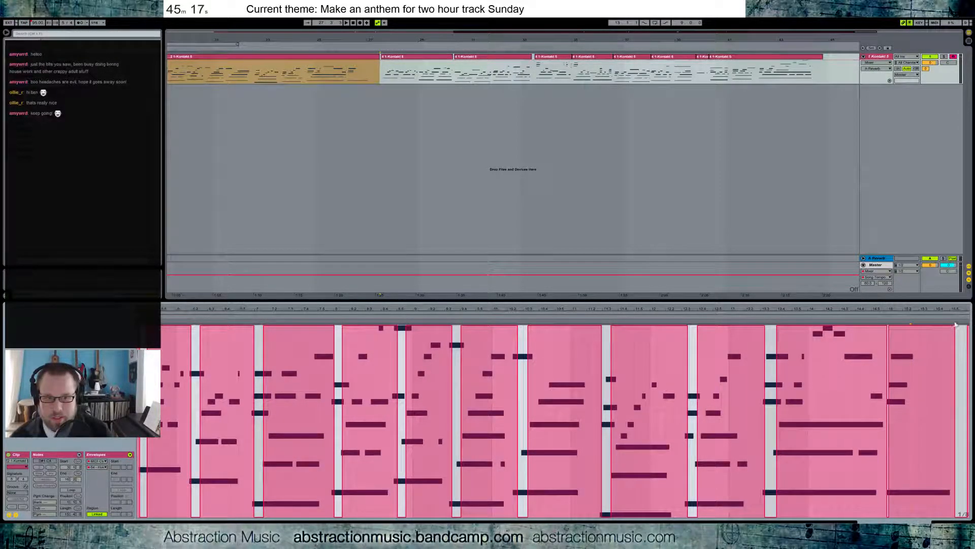
pyautogui.moveTo(959, 328); pyautogui.dragTo(957, 320)
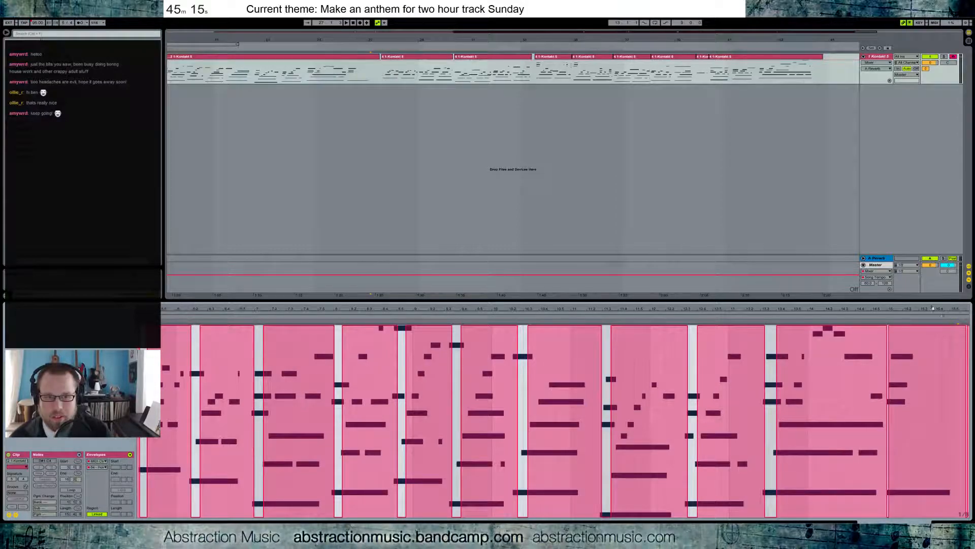
pyautogui.click(307, 48)
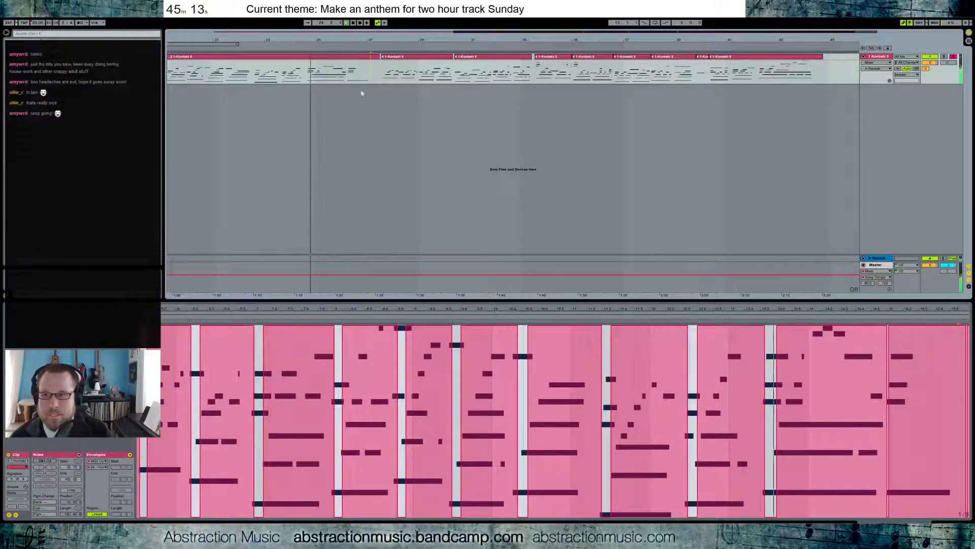
# Examine the notes of the two clips following bar 27 while the passage plays.
pyautogui.click(382, 74)
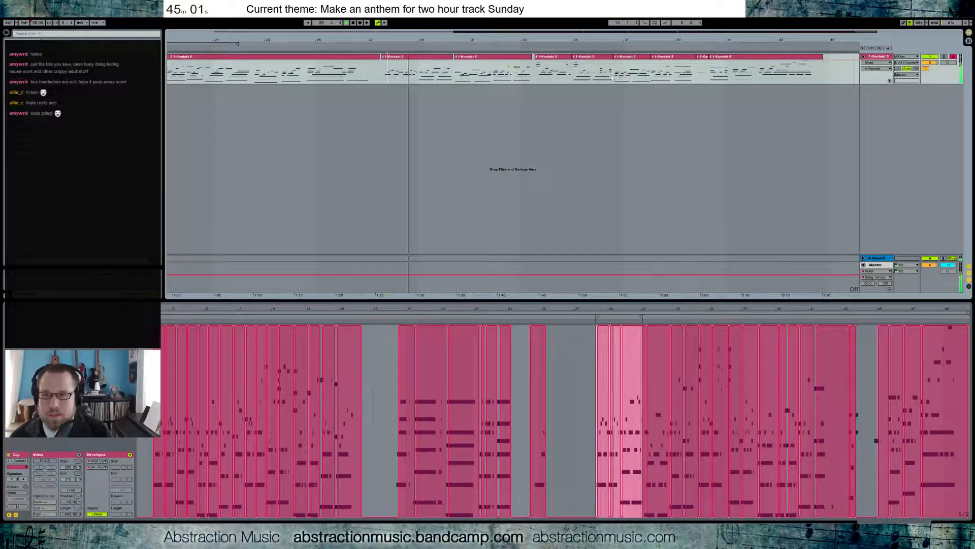
pyautogui.click(16, 515)
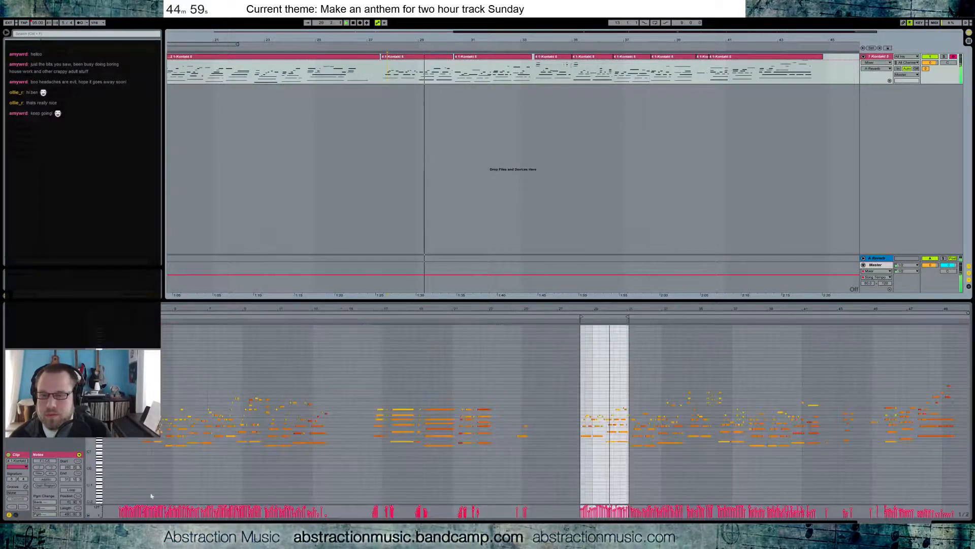
pyautogui.click(591, 374)
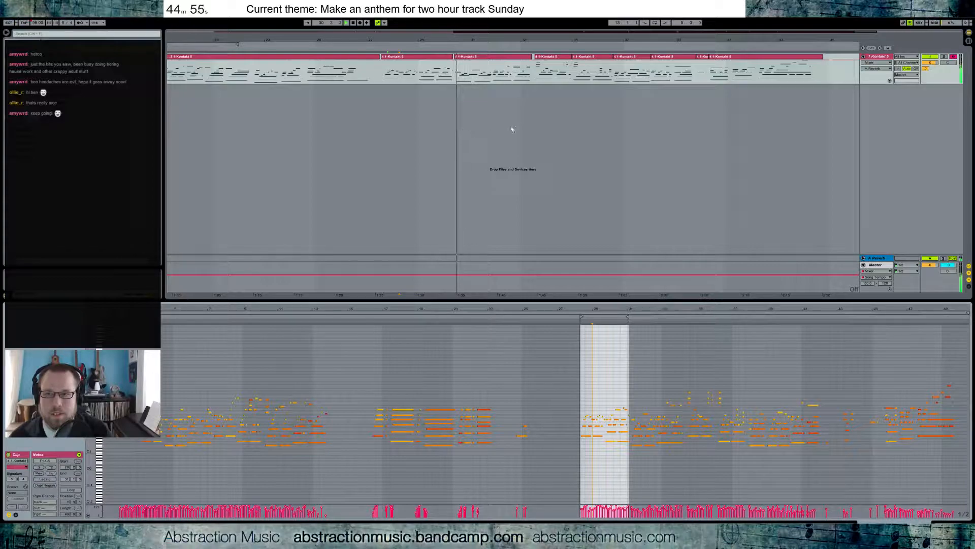
pyautogui.moveTo(681, 33); pyautogui.dragTo(641, 33)
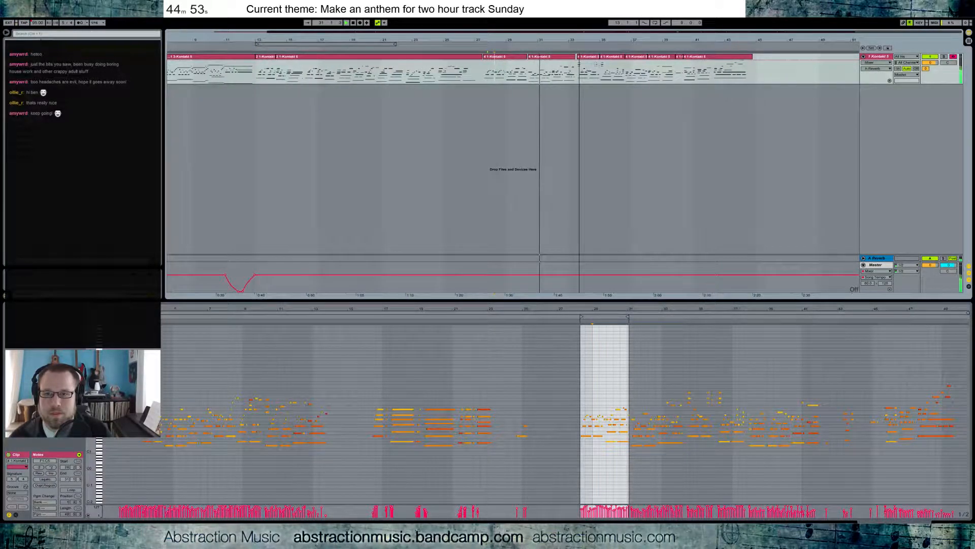
pyautogui.click(539, 60)
pyautogui.moveTo(656, 308); pyautogui.dragTo(656, 381)
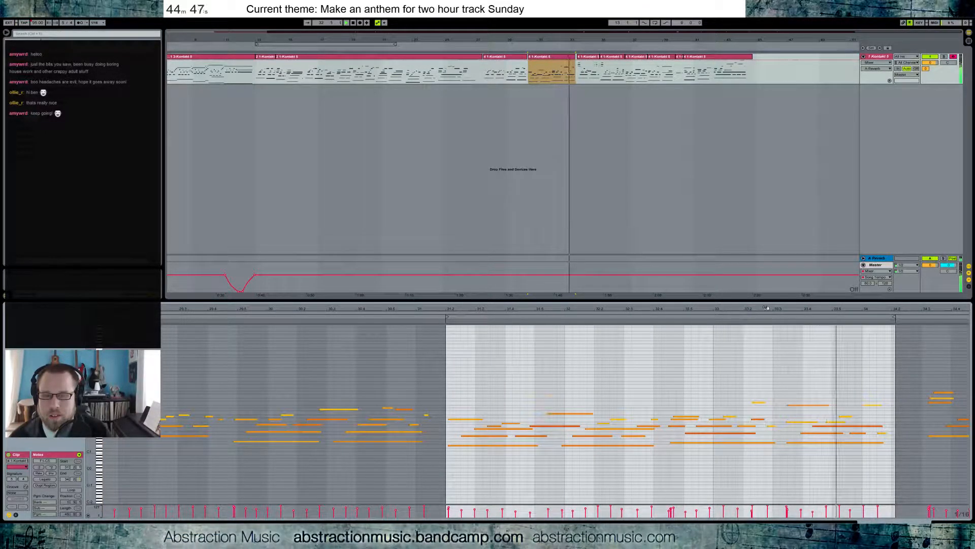
# Move all clips after the small gap near bar 33 earlier so they join the preceding clip, and play from before the join.
pyautogui.hotkey('shift', 'Tab')
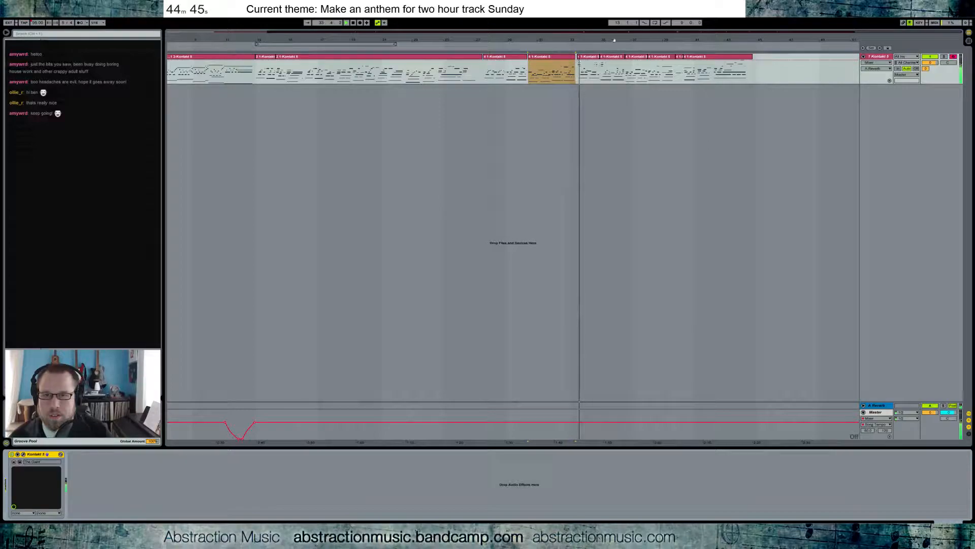
pyautogui.moveTo(632, 33); pyautogui.dragTo(754, 29)
pyautogui.press('space')
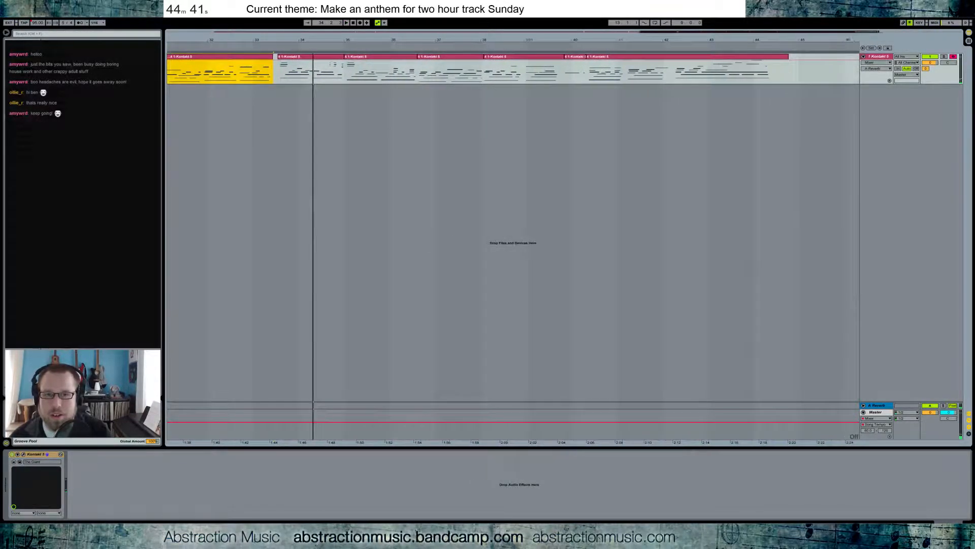
pyautogui.click(591, 57)
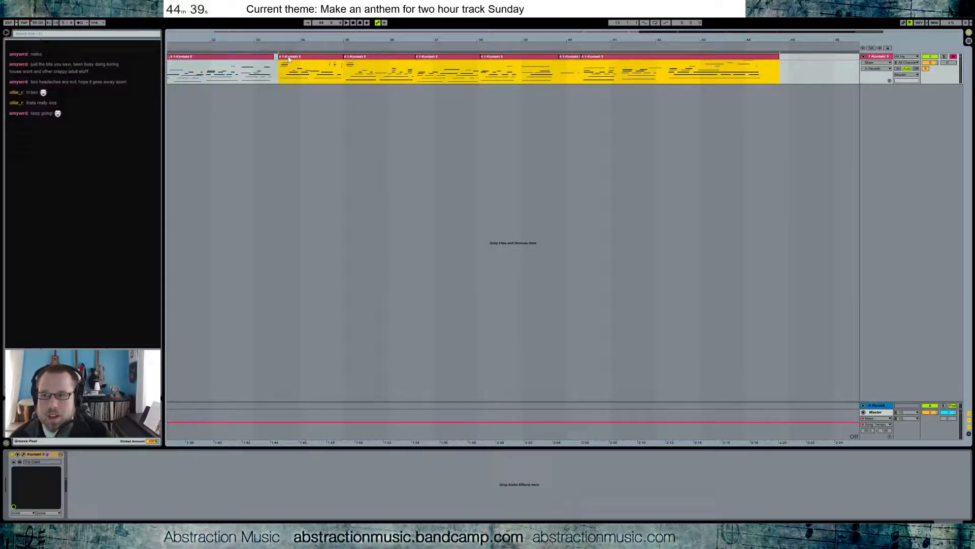
pyautogui.moveTo(288, 59); pyautogui.dragTo(285, 59)
pyautogui.click(224, 46)
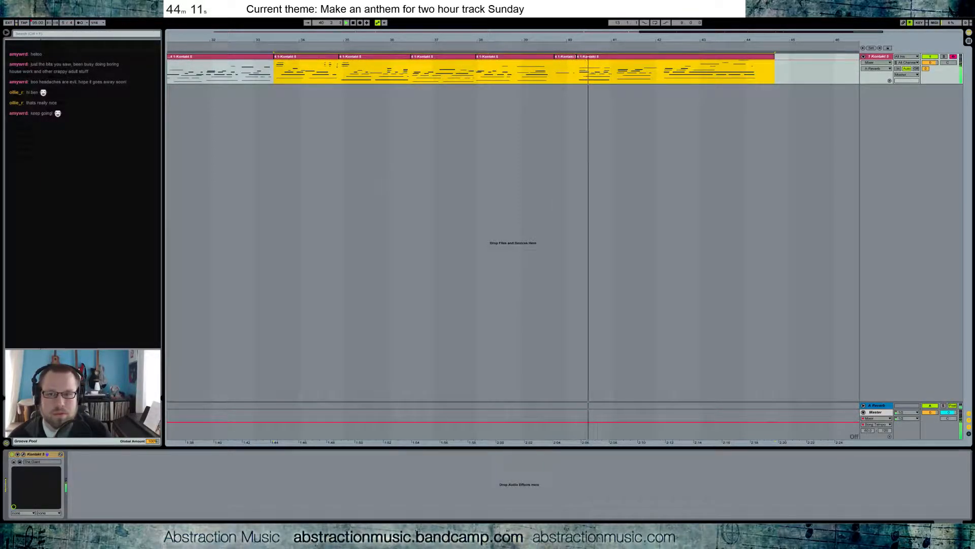
# Open the last clip's notes and examine its opening chord while replaying the ending.
pyautogui.doubleClick(598, 57)
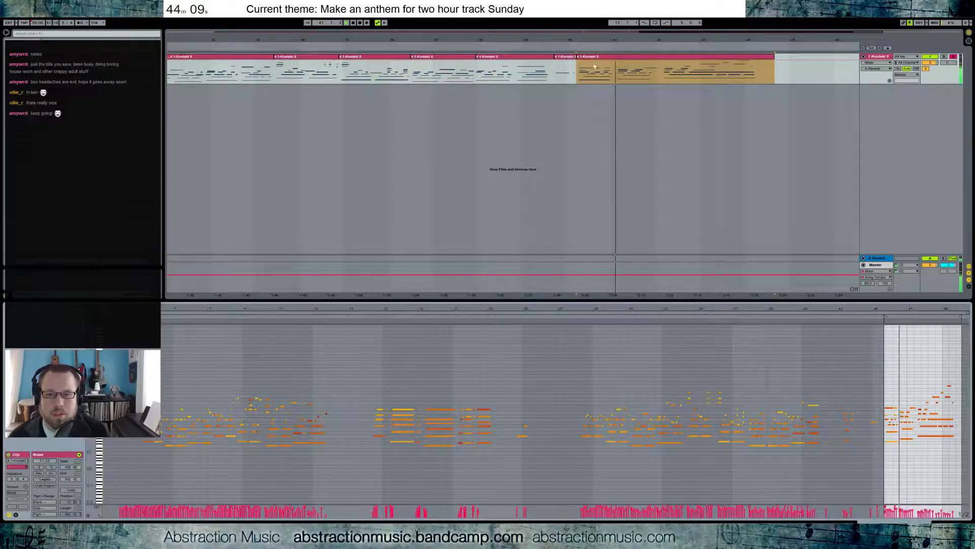
pyautogui.click(870, 415)
pyautogui.moveTo(893, 309)
pyautogui.mouseDown()
pyautogui.moveTo(737, 416)
pyautogui.moveTo(571, 416)
pyautogui.moveTo(615, 417)
pyautogui.mouseUp()
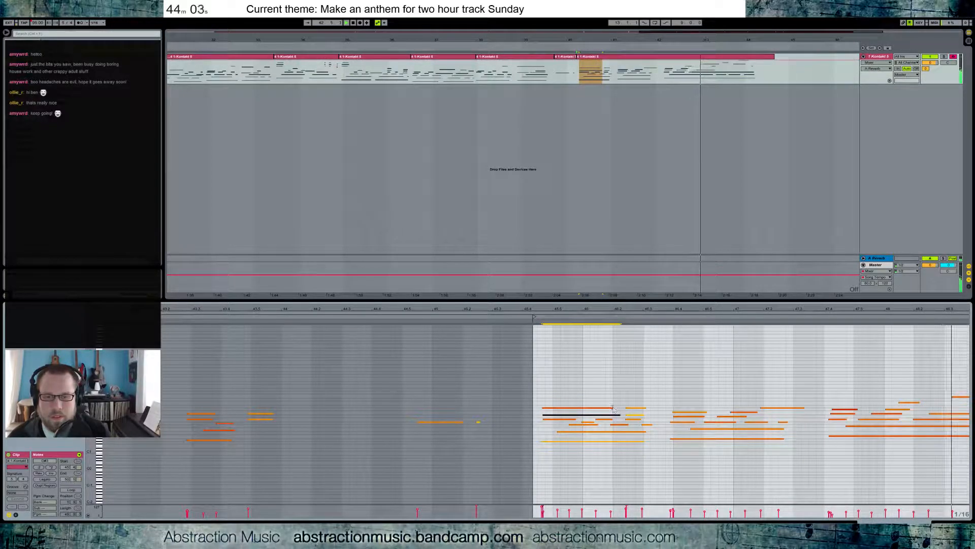
pyautogui.click(614, 408)
pyautogui.click(527, 248)
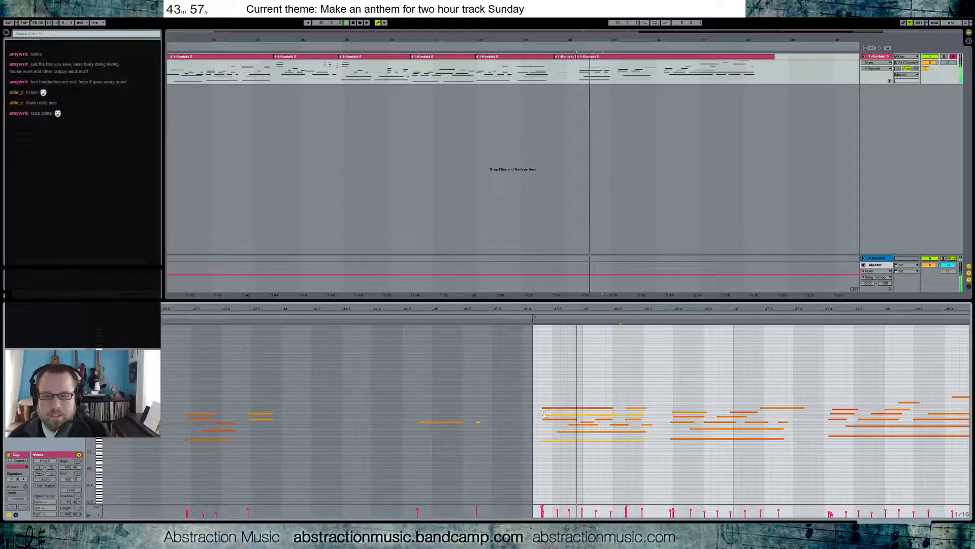
pyautogui.click(563, 414)
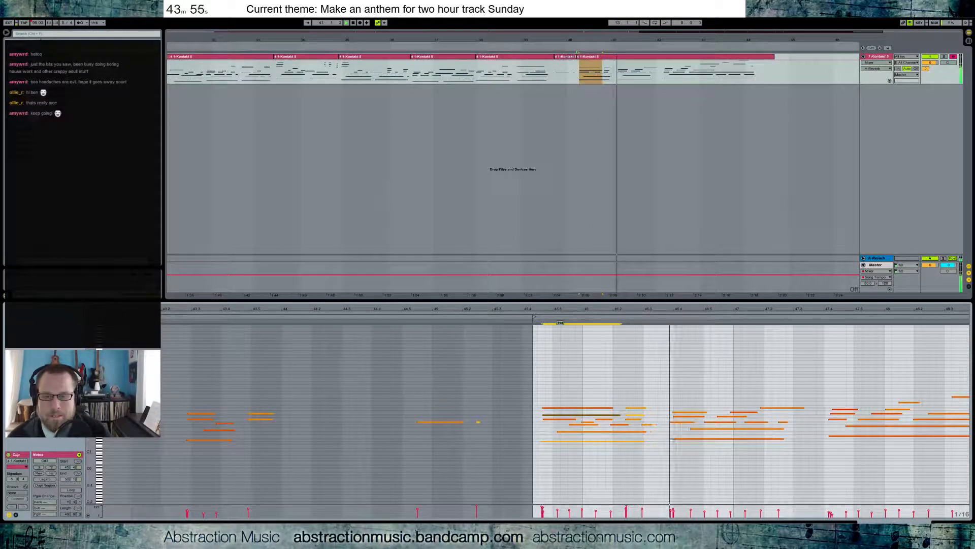
pyautogui.click(576, 442)
pyautogui.click(592, 375)
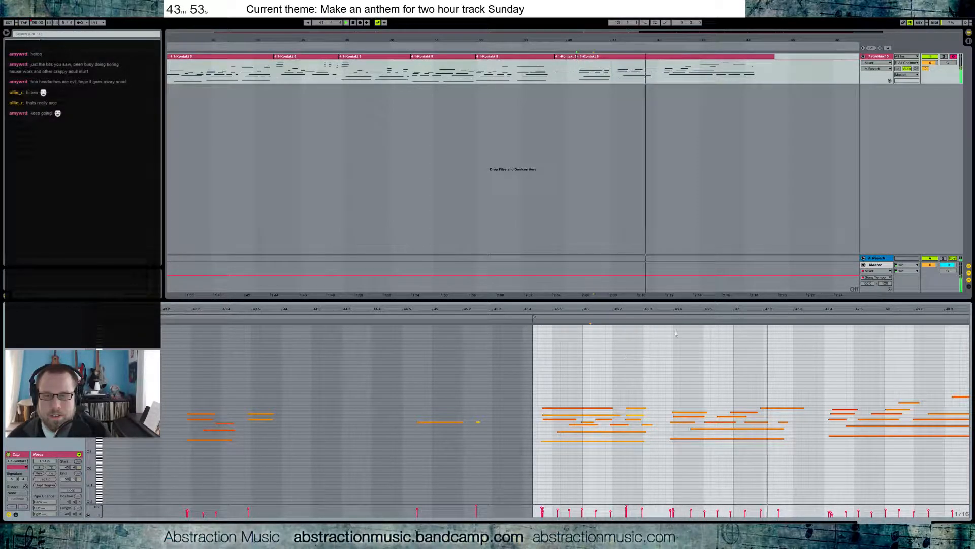
pyautogui.moveTo(786, 309); pyautogui.dragTo(922, 308)
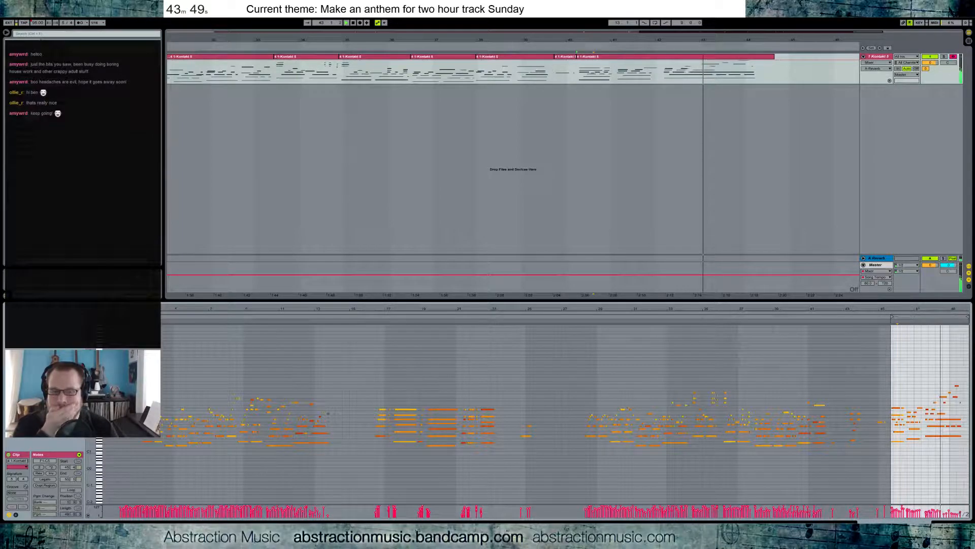
# Lengthen the decay time of the Reverb on the return track and play the ending.
pyautogui.hotkey('shift', 'Tab')
pyautogui.moveTo(398, 33); pyautogui.dragTo(565, 34)
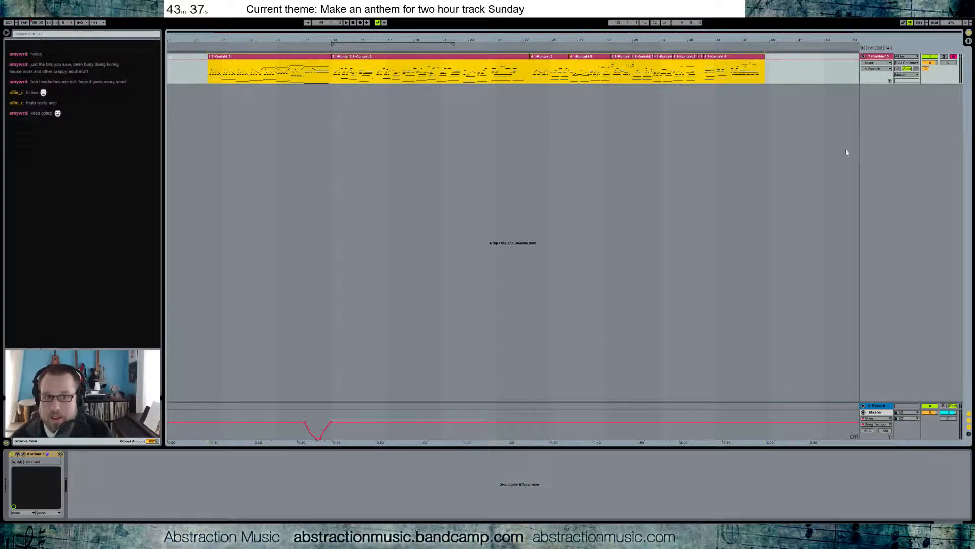
pyautogui.click(881, 406)
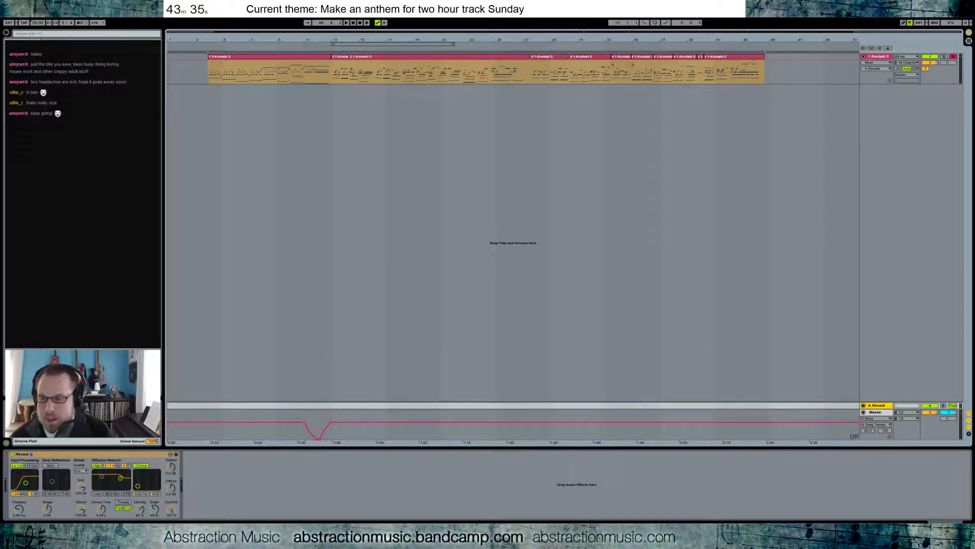
pyautogui.moveTo(102, 509); pyautogui.dragTo(102, 503)
pyautogui.press('space')
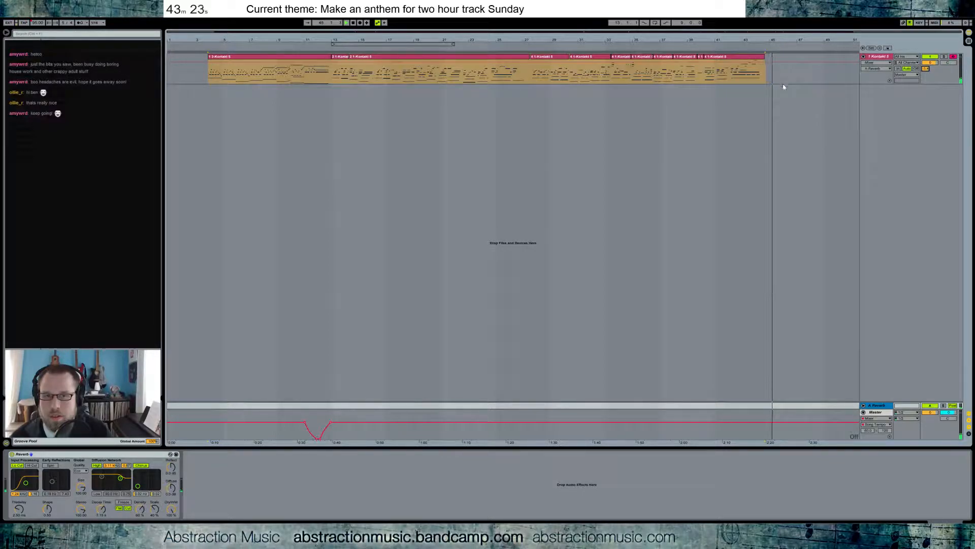
pyautogui.press('space')
# Set the loop range from the first clip's start to slightly past the last clip's end.
pyautogui.moveTo(790, 77); pyautogui.dragTo(208, 72)
pyautogui.hotkey('ctrl', 'l')
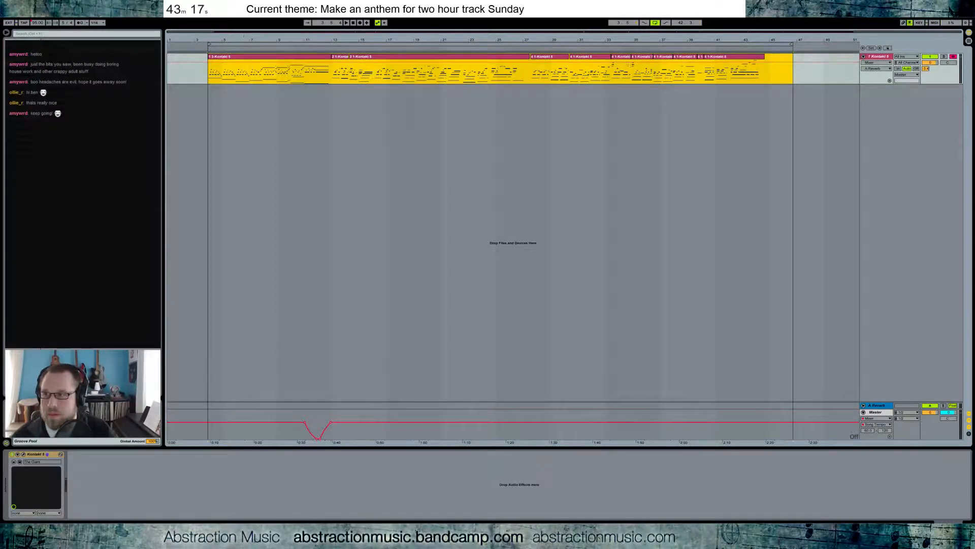
pyautogui.hotkey('ctrl', 'shift', 'r')
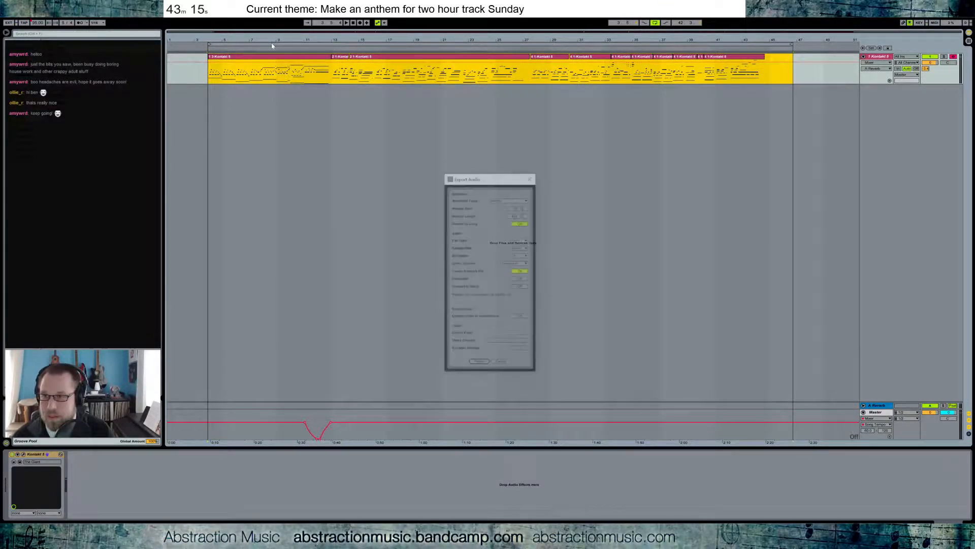
pyautogui.click(478, 363)
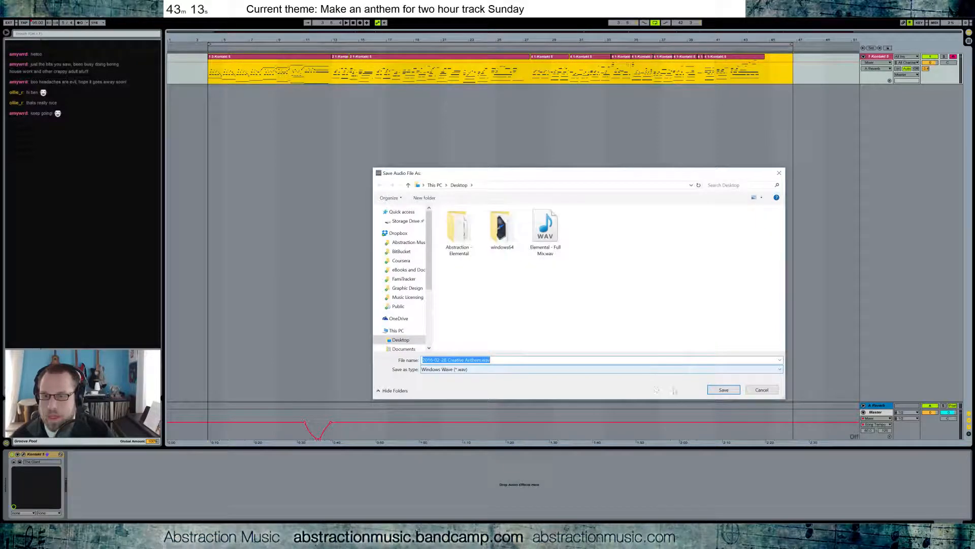
pyautogui.click(707, 389)
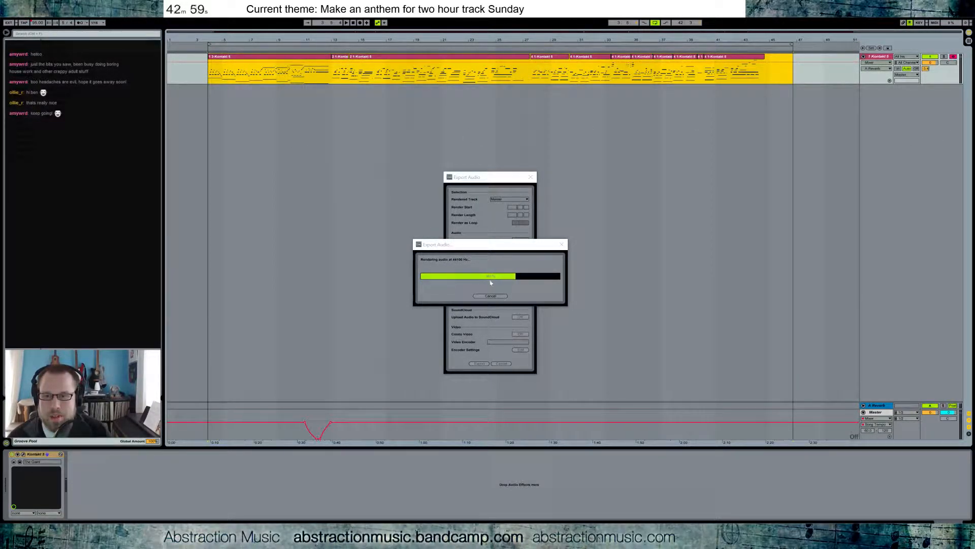
pyautogui.click(497, 297)
# Export the looped range of the master to the Desktop as a WAV file with a name beginning "2016-02-28 Creat".
pyautogui.hotkey('ctrl', 'shift', 'r')
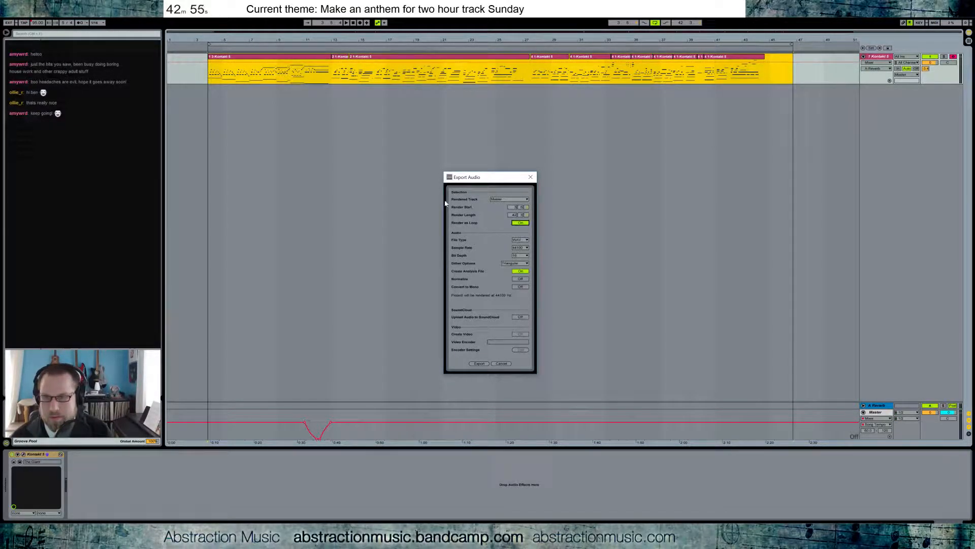
pyautogui.click(477, 363)
pyautogui.doubleClick(545, 229)
pyautogui.click(532, 272)
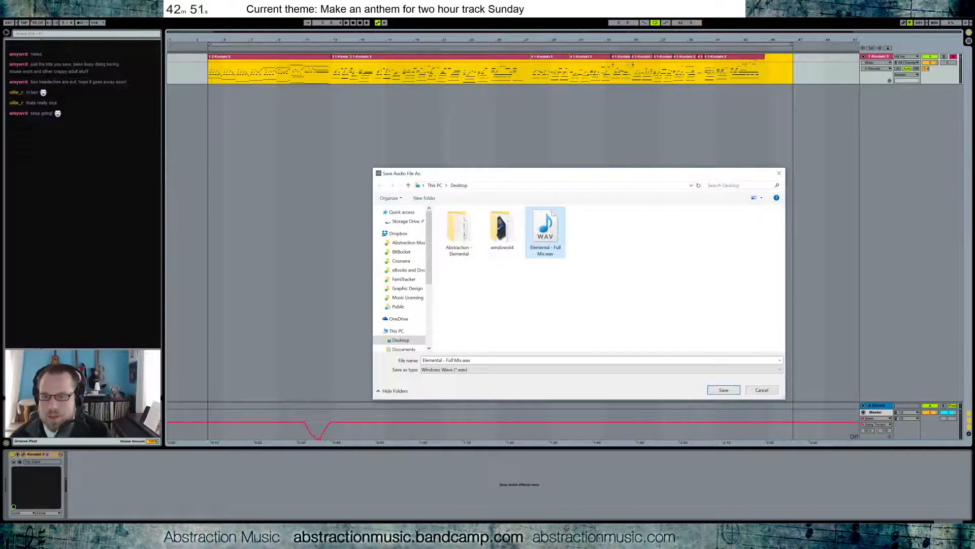
pyautogui.click(453, 359)
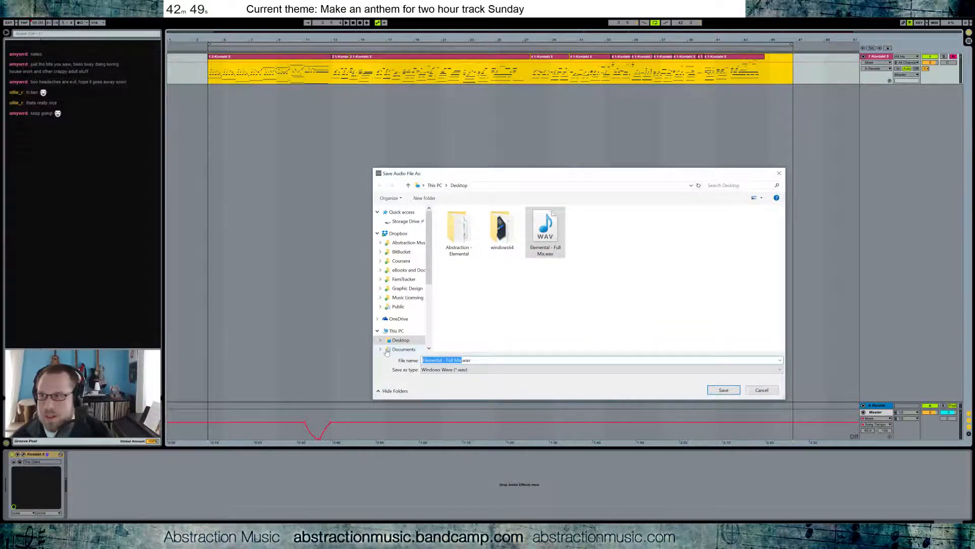
pyautogui.write('2016-02-28 Crest')
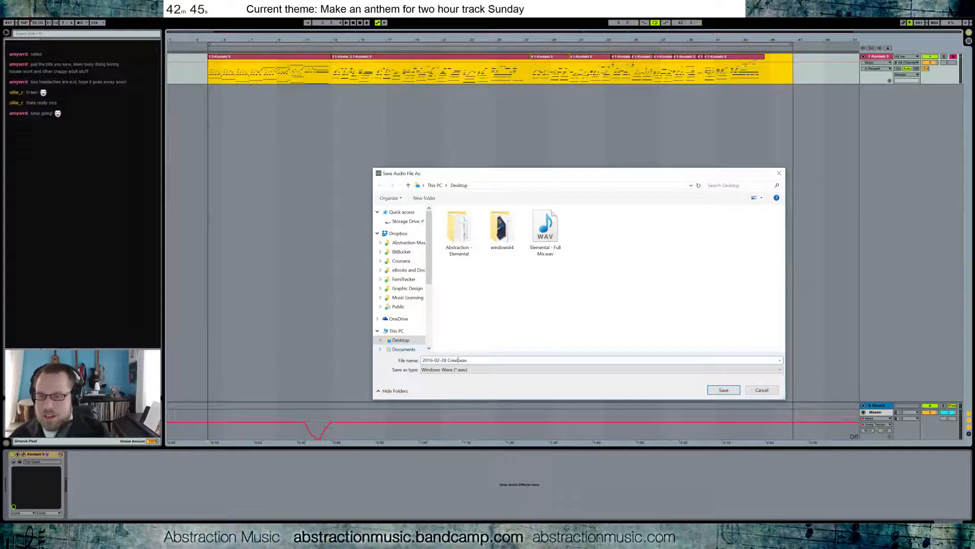
pyautogui.press('Return')
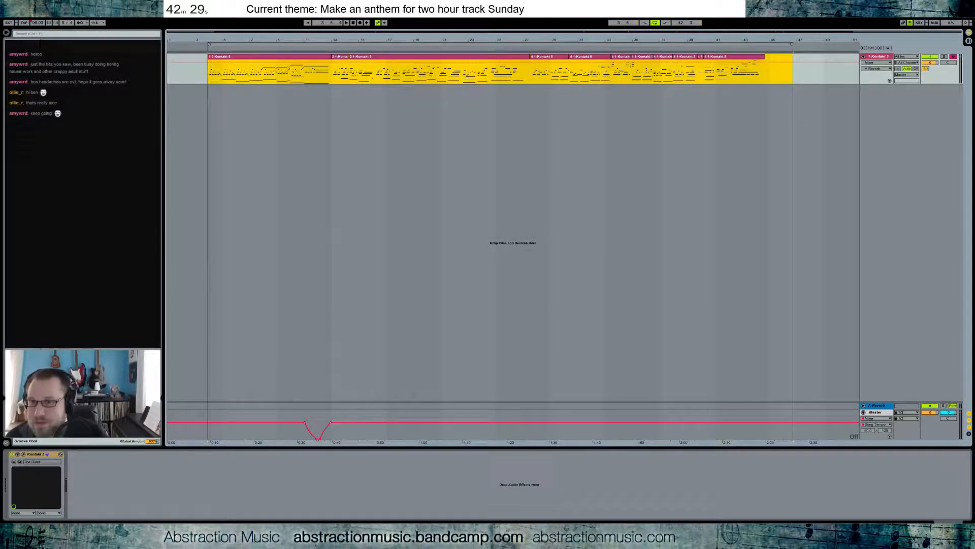
# Create a new Live set and set its tempo to 90 BPM.
pyautogui.hotkey('ctrl', 'n')
pyautogui.hotkey('ctrl', 'm')
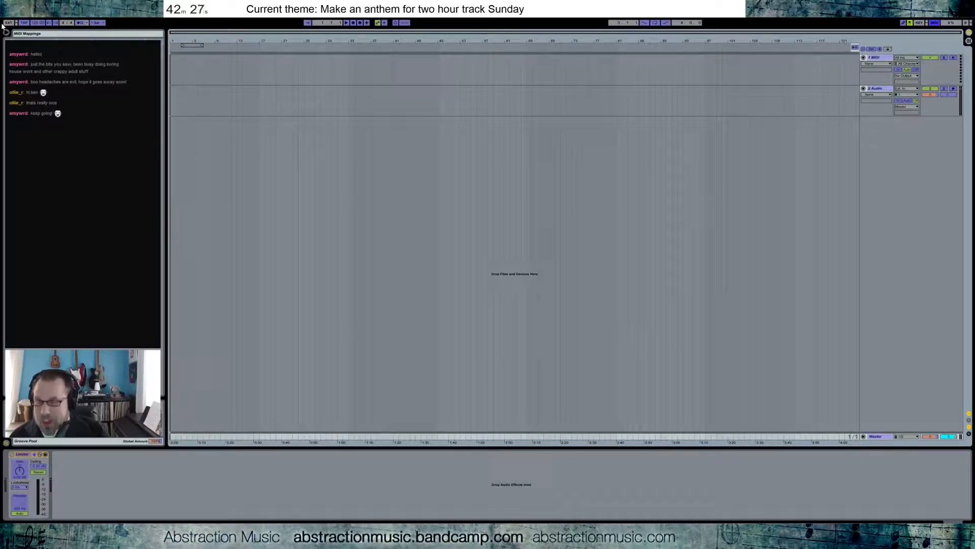
pyautogui.hotkey('ctrl', 'm')
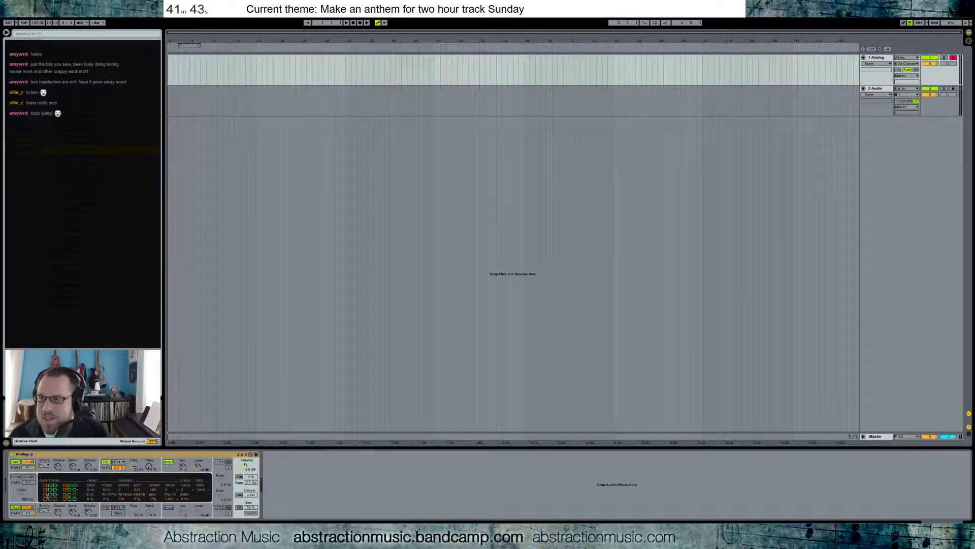
pyautogui.click(34, 26)
pyautogui.write('90')
pyautogui.press('Return')
# Place a drum loop sample on the audio track near bar 9 and open its waveform.
pyautogui.moveTo(1, 96); pyautogui.dragTo(233, 90)
pyautogui.doubleClick(218, 89)
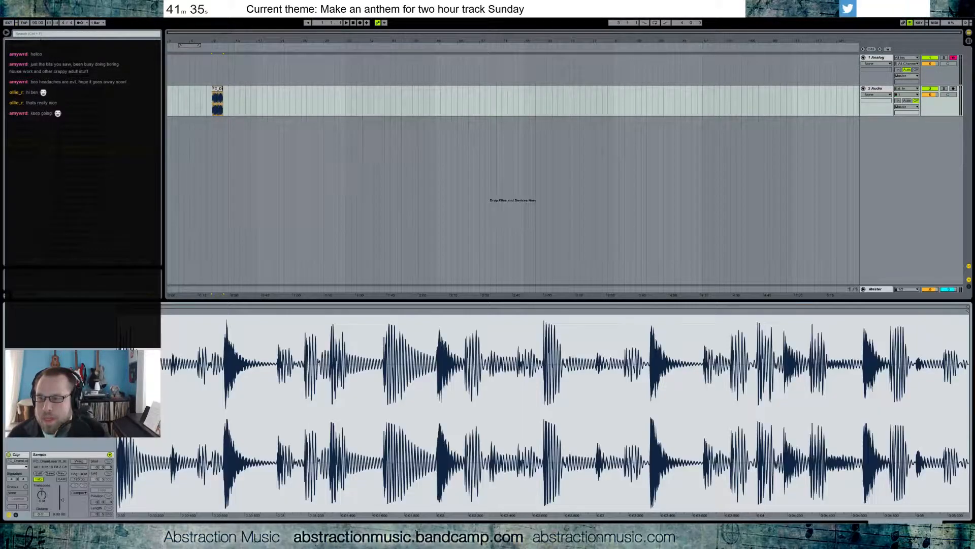
# Warp and loop the drum sample, extend its clip to four bars, and play it with the arrangement loop set around it.
pyautogui.click(78, 461)
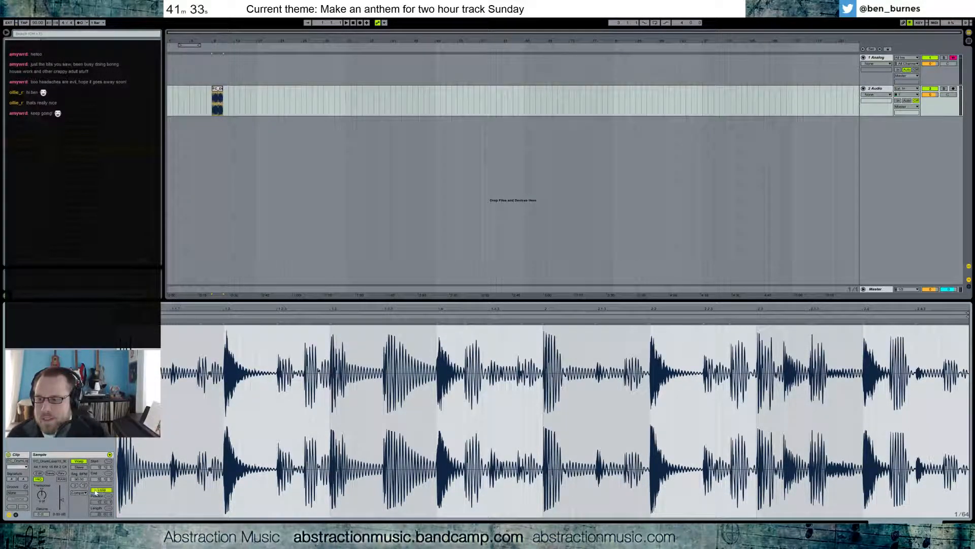
pyautogui.moveTo(223, 89); pyautogui.dragTo(234, 90)
pyautogui.hotkey('ctrl', 'l')
pyautogui.press('space')
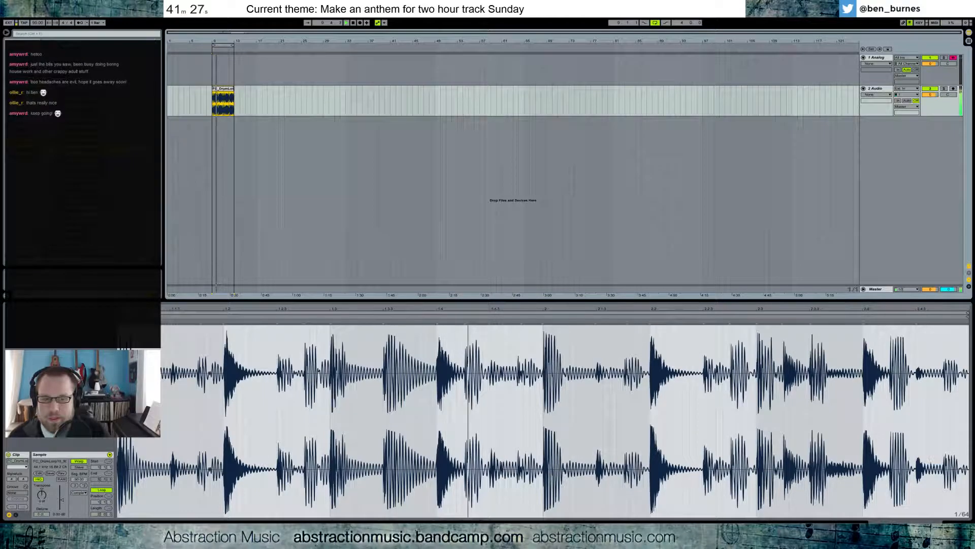
# Add EQ Eight to the drum track and shape it during playback with a low cut, dips in bands 2 and 4, and a slight boost in band 3.
pyautogui.hotkey('shift', 'Tab')
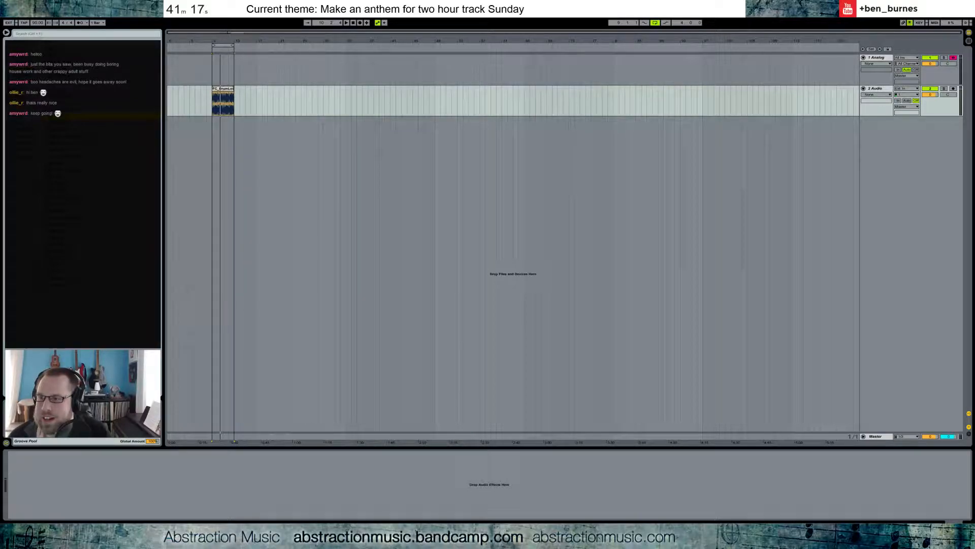
pyautogui.moveTo(57, 116); pyautogui.dragTo(66, 474)
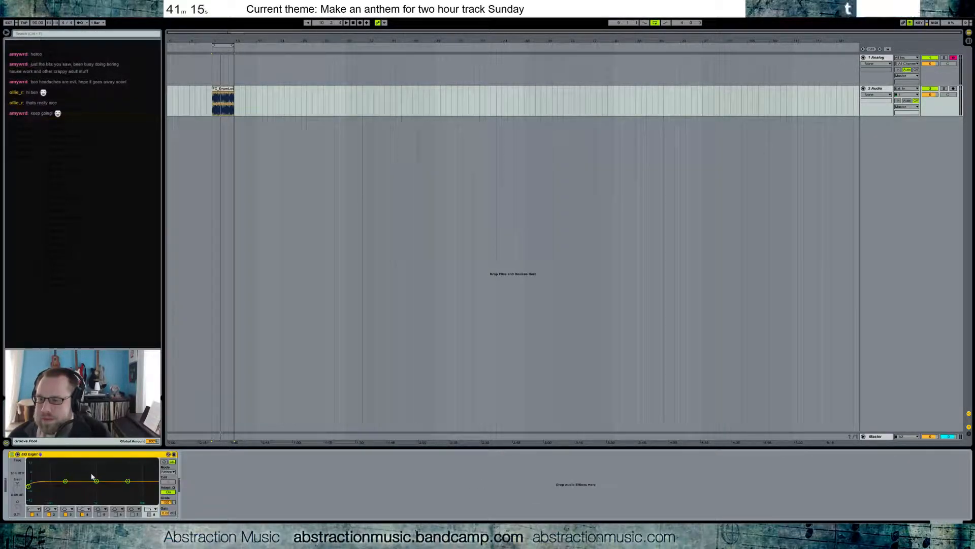
pyautogui.moveTo(128, 480); pyautogui.dragTo(123, 489)
pyautogui.moveTo(28, 486); pyautogui.dragTo(42, 485)
pyautogui.moveTo(65, 481)
pyautogui.mouseDown()
pyautogui.moveTo(45, 484)
pyautogui.moveTo(121, 489)
pyautogui.moveTo(91, 478)
pyautogui.moveTo(64, 490)
pyautogui.mouseUp()
pyautogui.press('space')
pyautogui.click(45, 486)
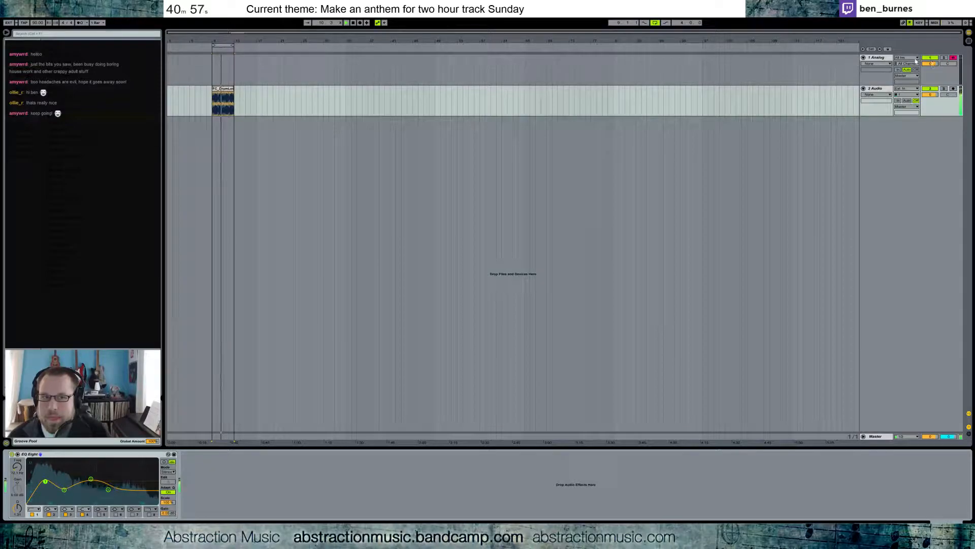
pyautogui.press('space')
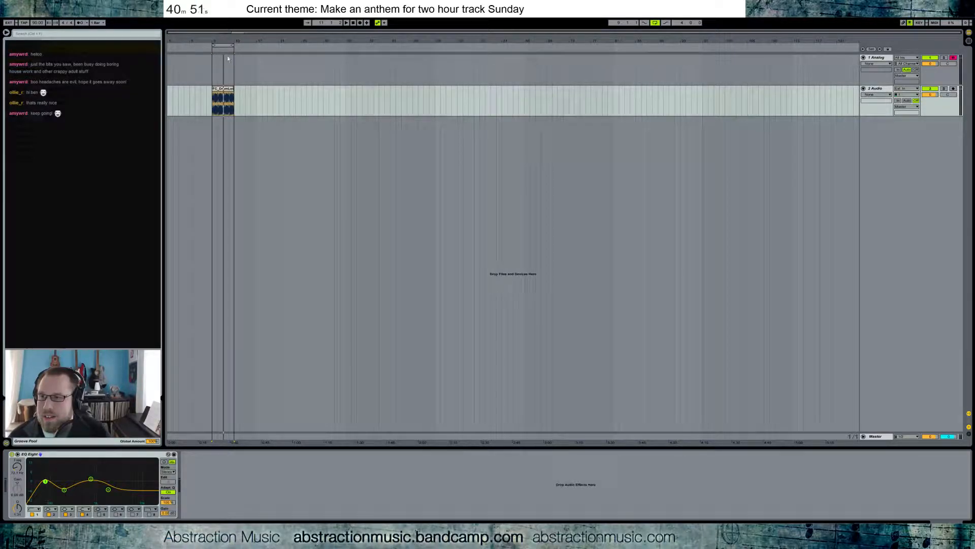
# Load the Massive synth on the first track in place of Analog and insert a return track.
pyautogui.click(216, 67)
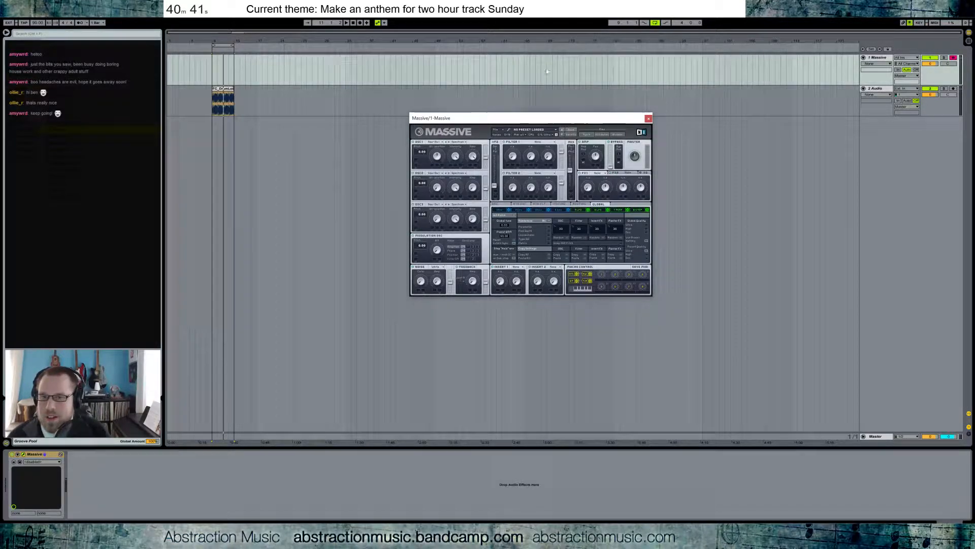
pyautogui.moveTo(558, 114); pyautogui.dragTo(458, 177)
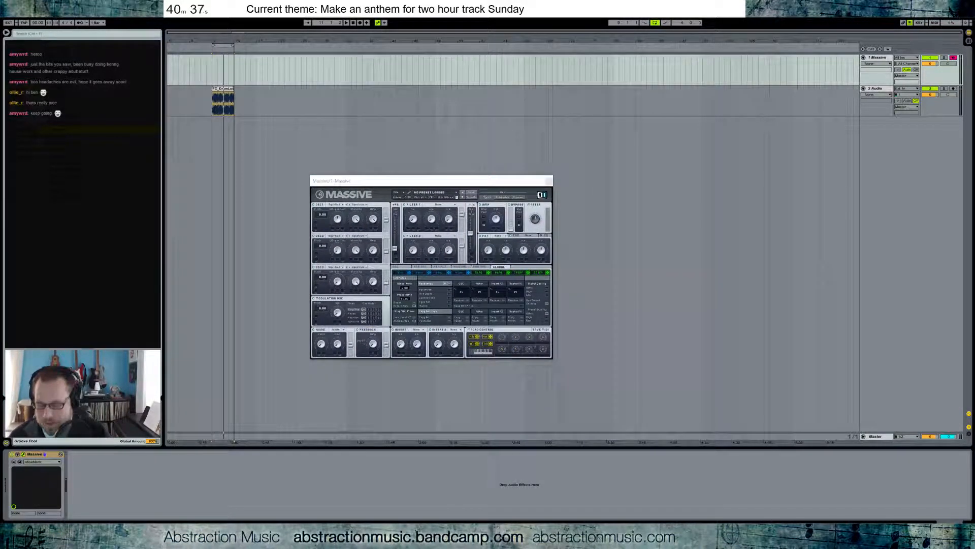
pyautogui.hotkey('ctrl', 'alt', 't')
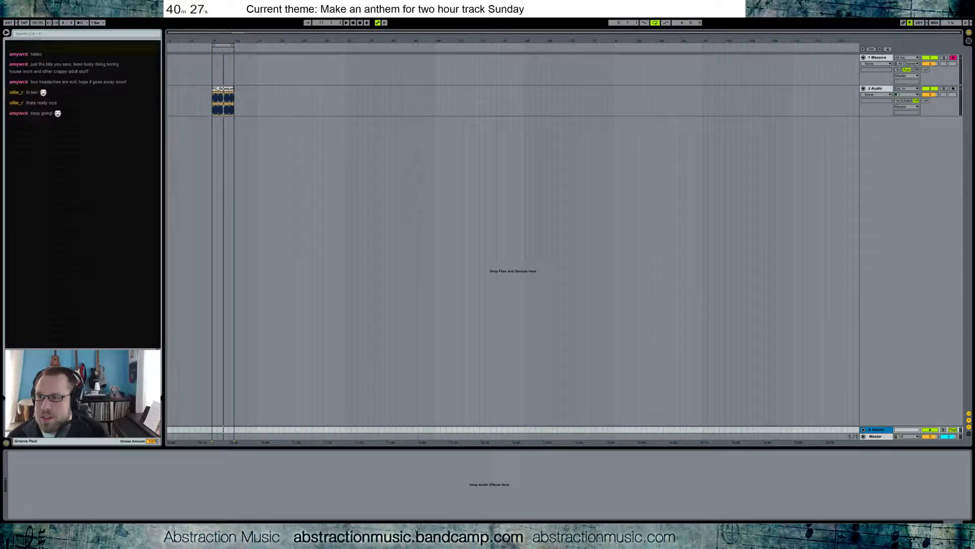
# Load ValhallaÜberMod on the return track, lower its mix, and raise its depth, width and delay.
pyautogui.moveTo(166, 436); pyautogui.dragTo(203, 472)
pyautogui.moveTo(402, 182); pyautogui.dragTo(416, 194)
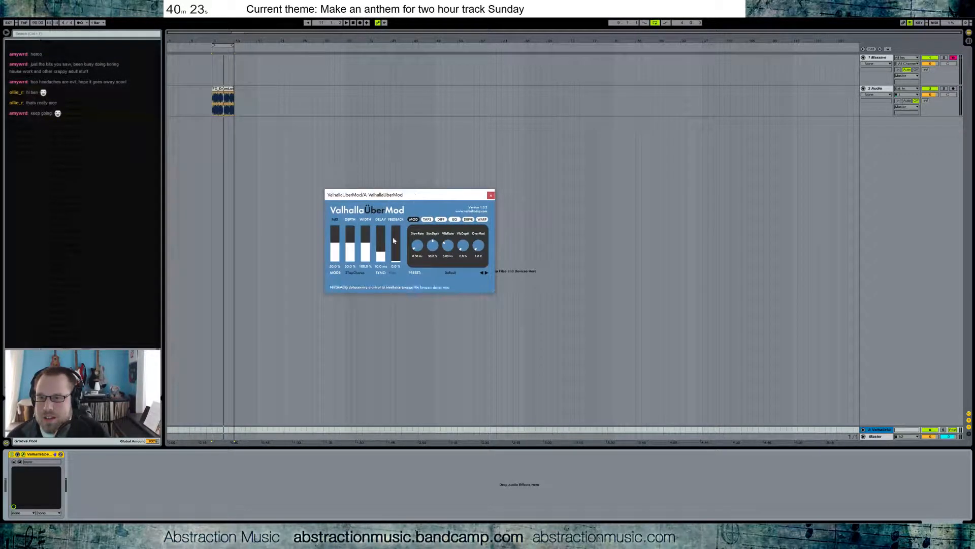
pyautogui.moveTo(350, 245); pyautogui.dragTo(350, 233)
pyautogui.moveTo(336, 244); pyautogui.dragTo(341, 255)
pyautogui.moveTo(366, 248); pyautogui.dragTo(381, 255)
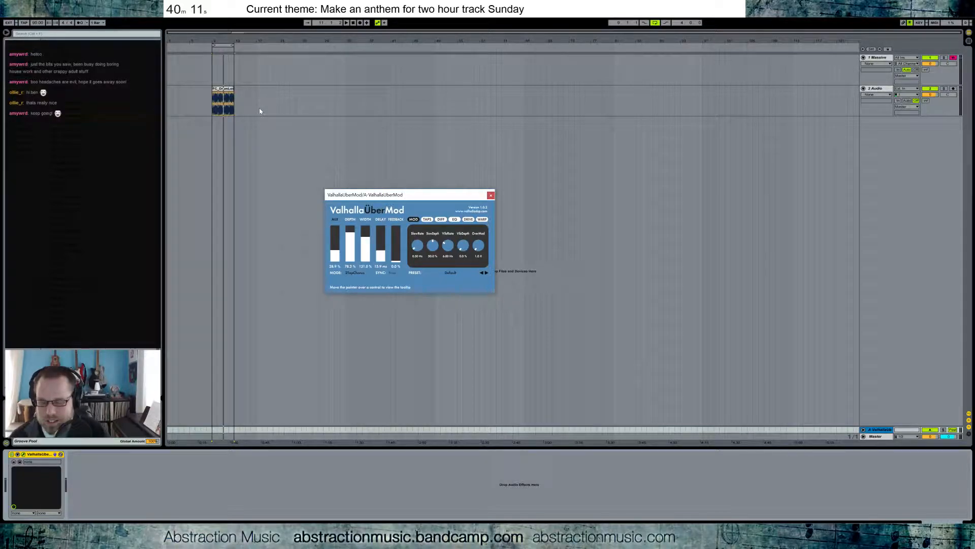
# Turn up the Massive track's send A and replace ValhallaÜberMod on the return track with ValhallaShimmer.
pyautogui.moveTo(926, 69); pyautogui.dragTo(926, 21)
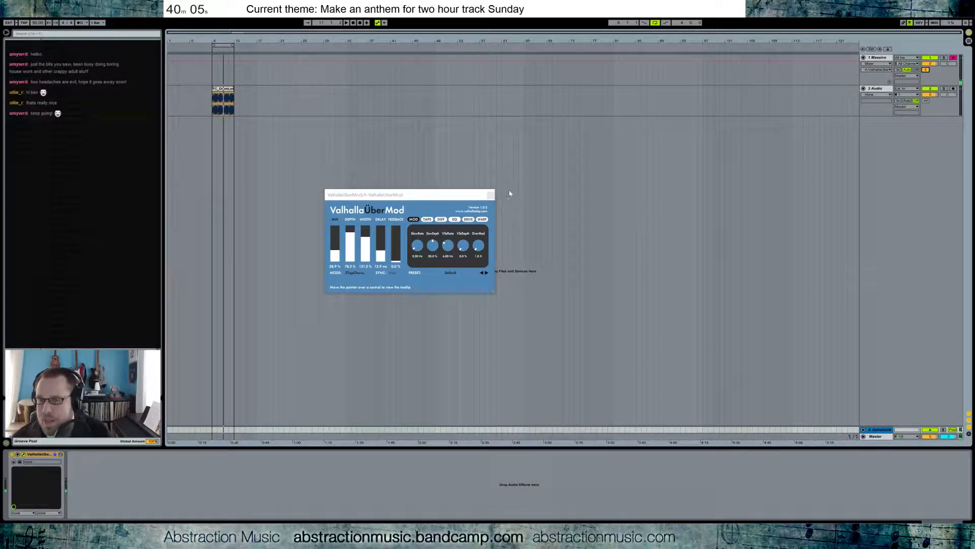
pyautogui.click(490, 195)
pyautogui.click(57, 474)
pyautogui.press('Delete')
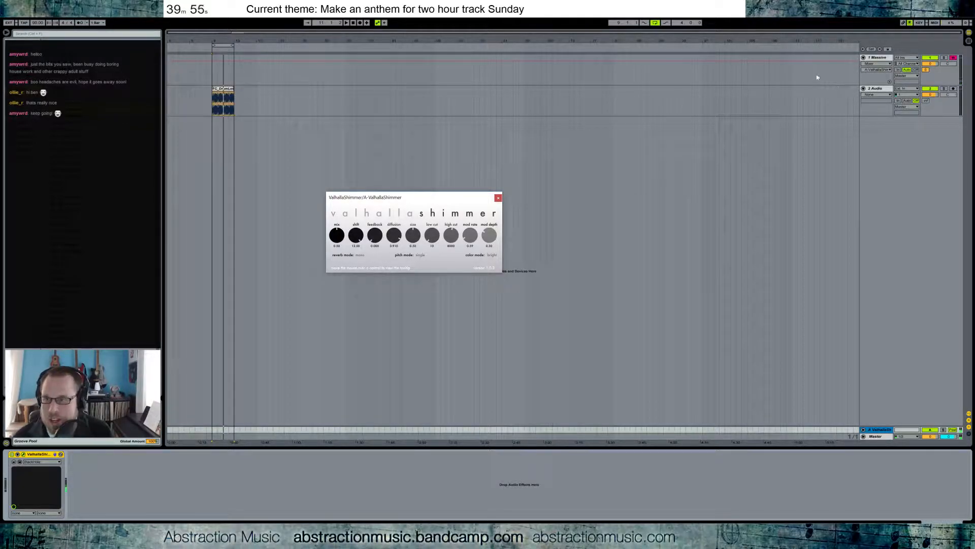
# Open the Massive synth on track 1, set Filter 1 to a lowpass type and adjust its cutoff.
pyautogui.click(854, 59)
pyautogui.moveTo(463, 185); pyautogui.dragTo(488, 221)
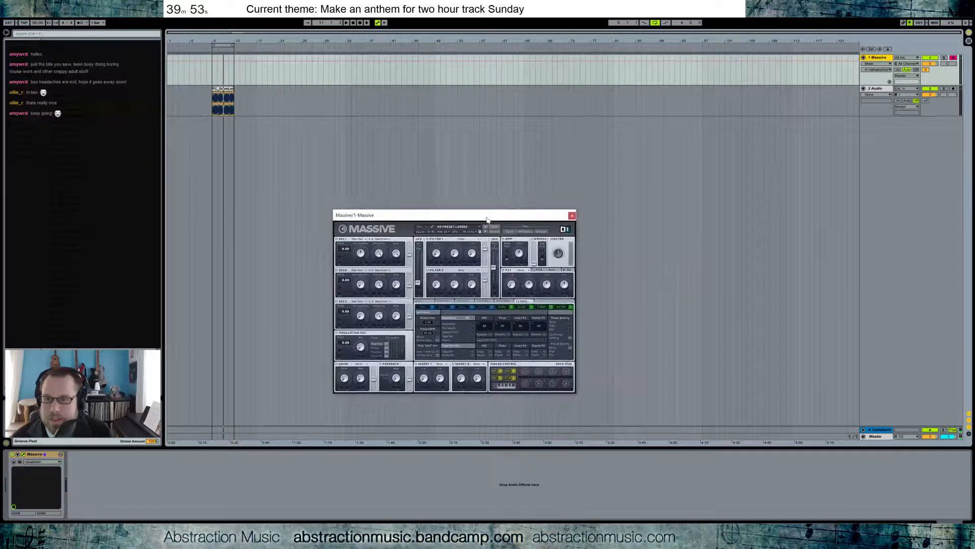
pyautogui.click(463, 240)
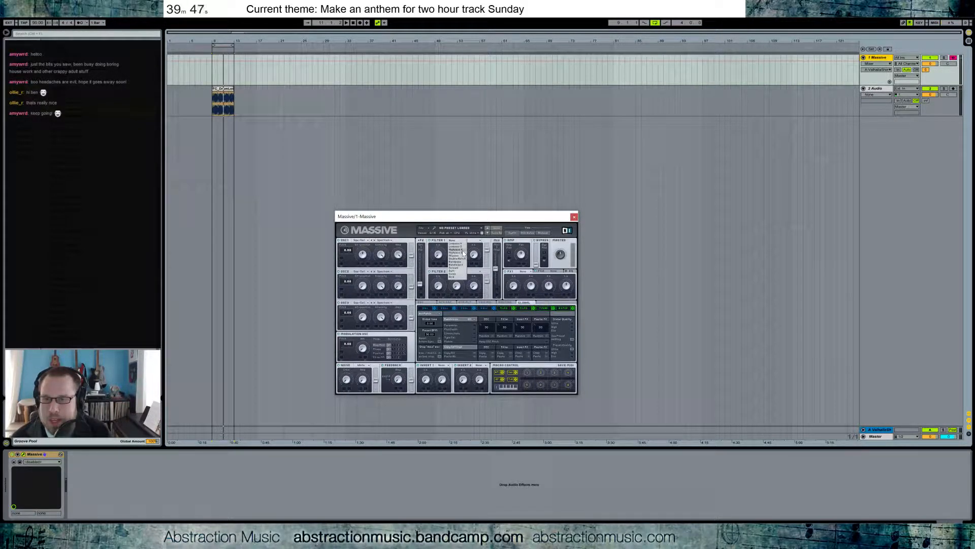
pyautogui.click(464, 252)
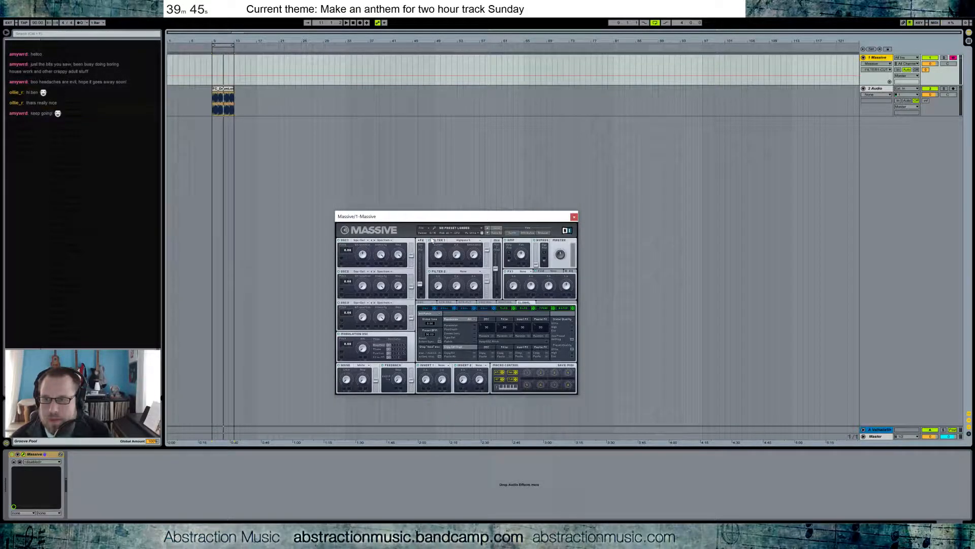
pyautogui.click(460, 240)
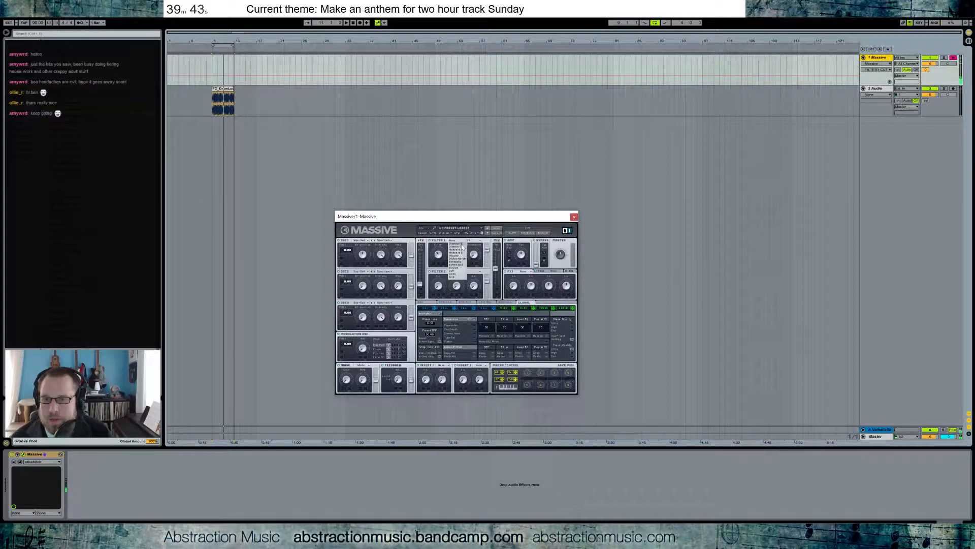
pyautogui.click(454, 245)
pyautogui.moveTo(443, 254); pyautogui.dragTo(465, 244)
# Shape Massive's envelope 4 with a longer attack so the sound swells in slowly.
pyautogui.click(485, 303)
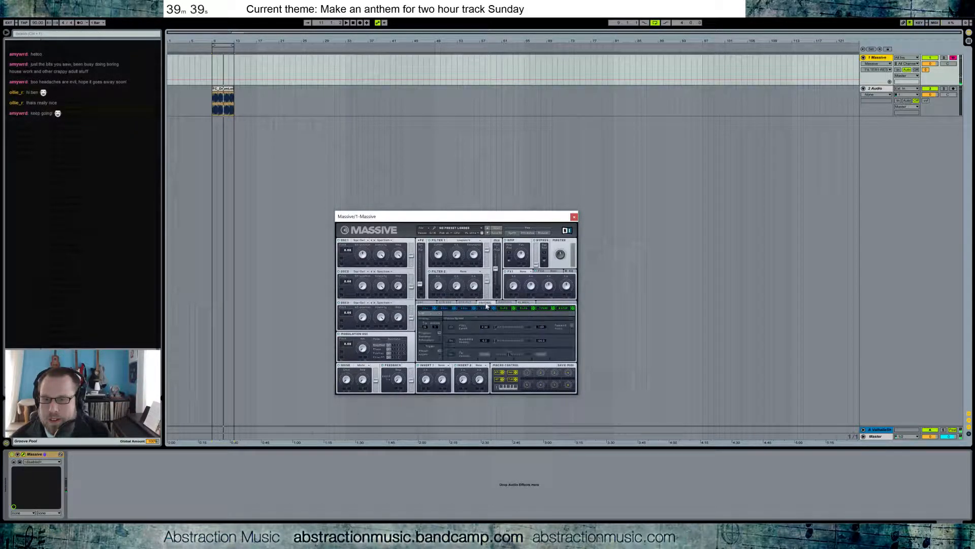
pyautogui.click(484, 308)
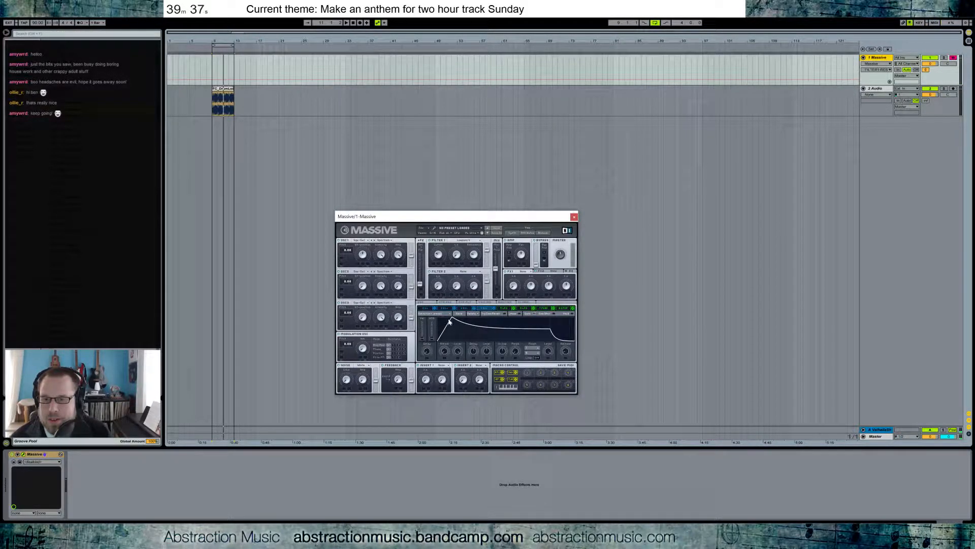
pyautogui.moveTo(555, 335); pyautogui.dragTo(558, 338)
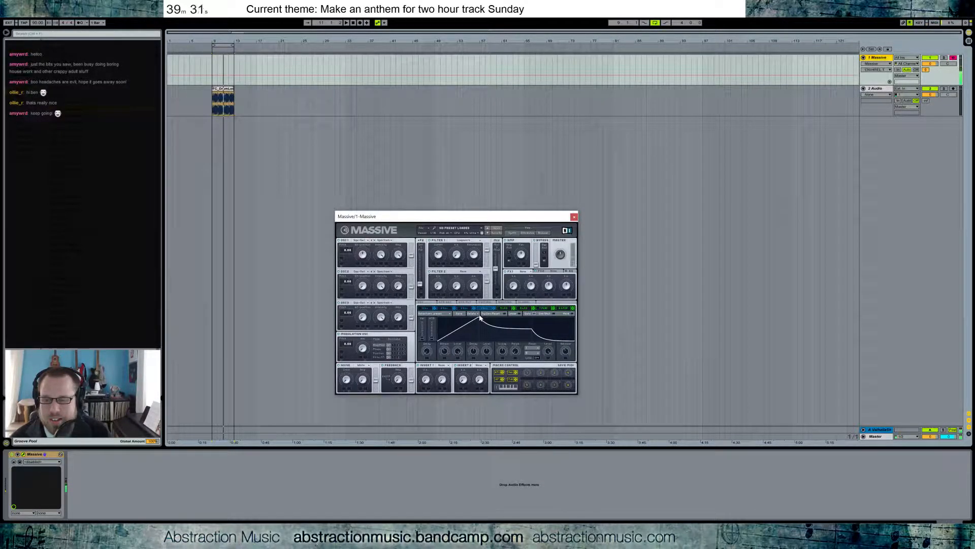
pyautogui.moveTo(478, 320); pyautogui.dragTo(501, 318)
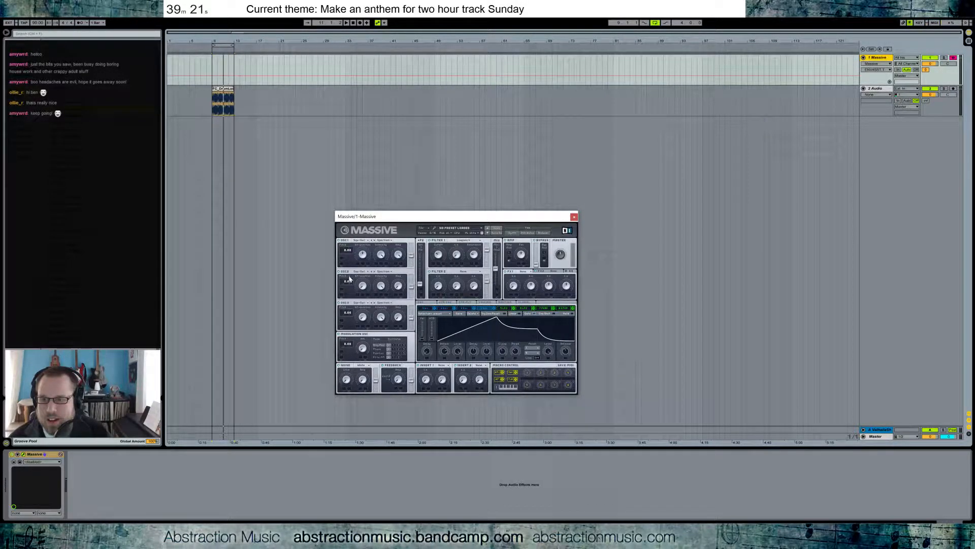
# Raise the pitch of Osc2, adjust its amplitude and mix in the noise oscillator.
pyautogui.moveTo(346, 285); pyautogui.dragTo(348, 276)
pyautogui.click(398, 287)
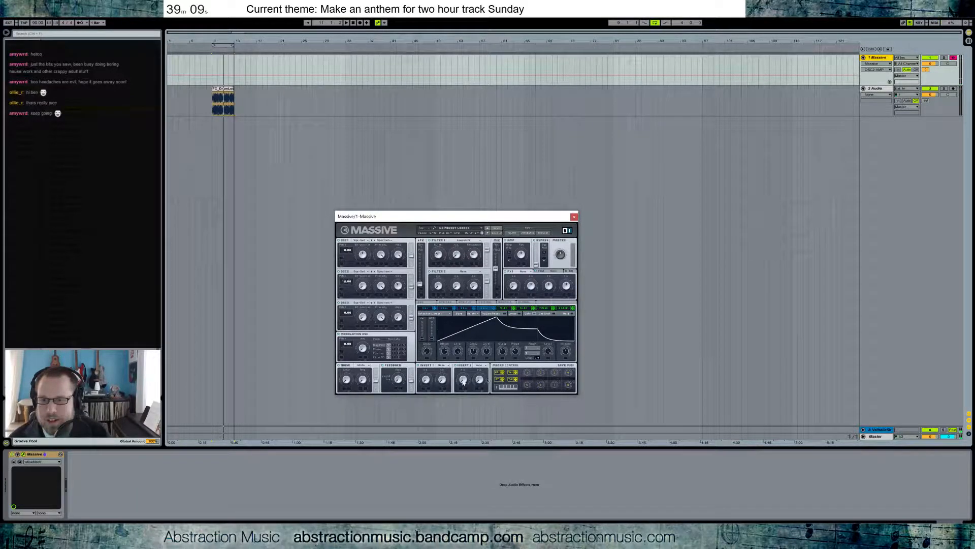
pyautogui.click(427, 379)
pyautogui.click(440, 365)
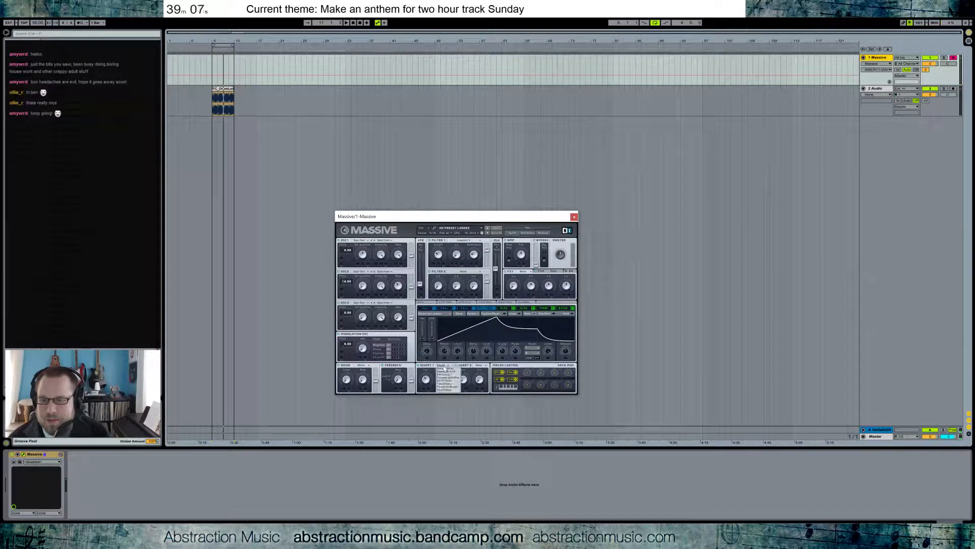
pyautogui.moveTo(347, 380); pyautogui.dragTo(364, 389)
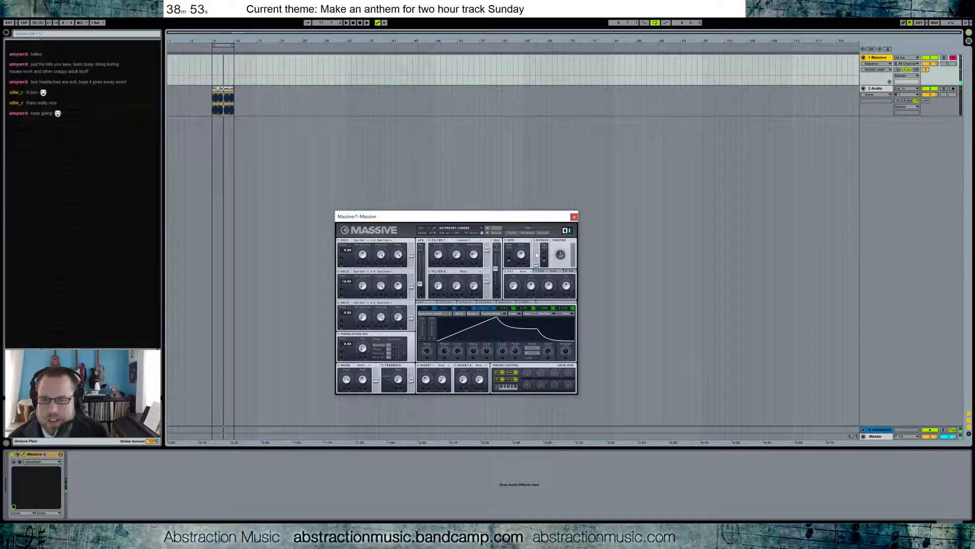
# Lower Massive's master volume and load Reverb into FX1.
pyautogui.moveTo(561, 256); pyautogui.dragTo(564, 263)
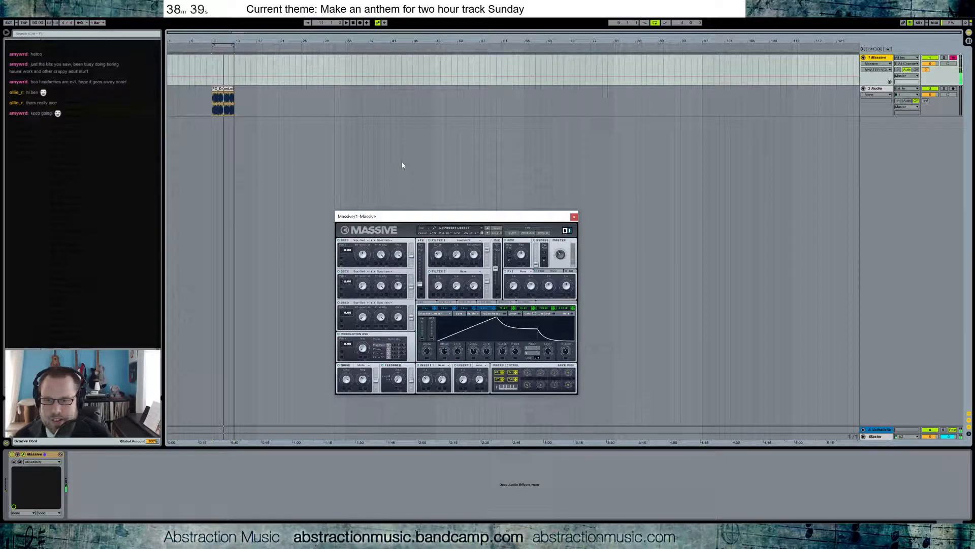
pyautogui.click(523, 272)
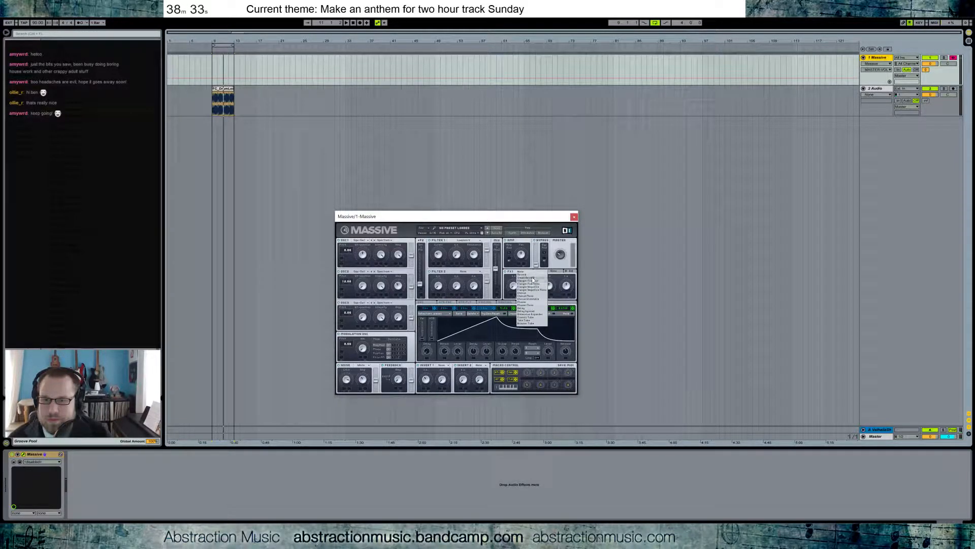
pyautogui.click(520, 275)
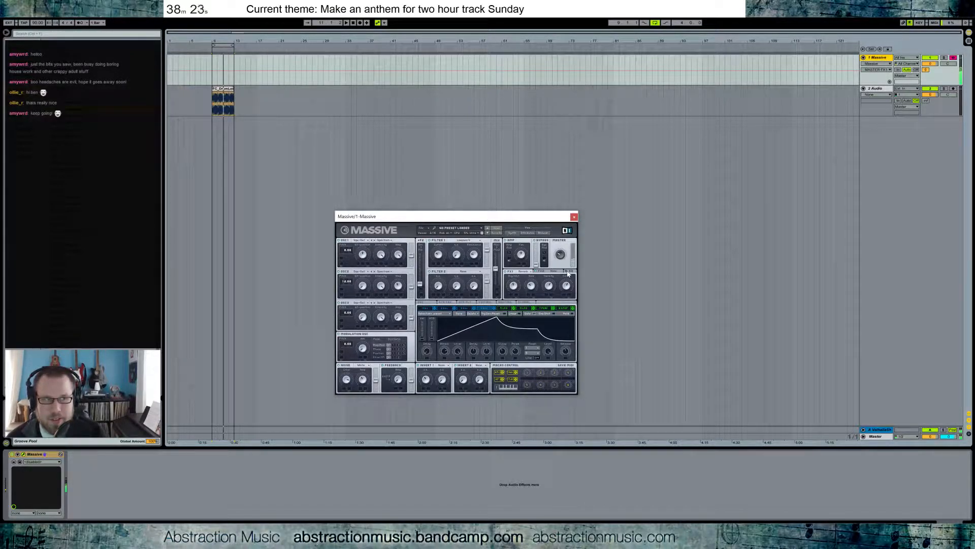
# Raise envelope 4's sustain level and modulate the amp's pan with a macro control source.
pyautogui.moveTo(519, 332); pyautogui.dragTo(520, 316)
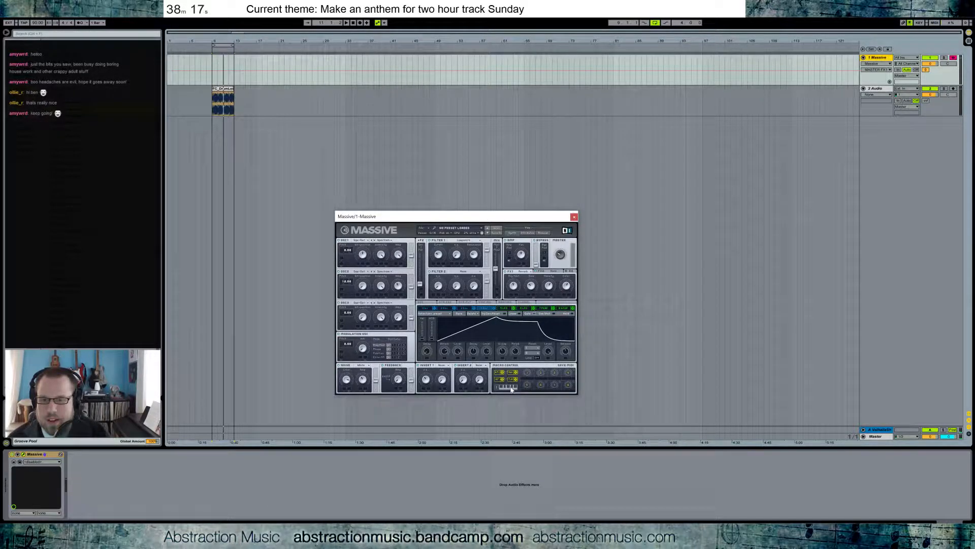
pyautogui.click(518, 264)
pyautogui.moveTo(521, 254); pyautogui.dragTo(518, 255)
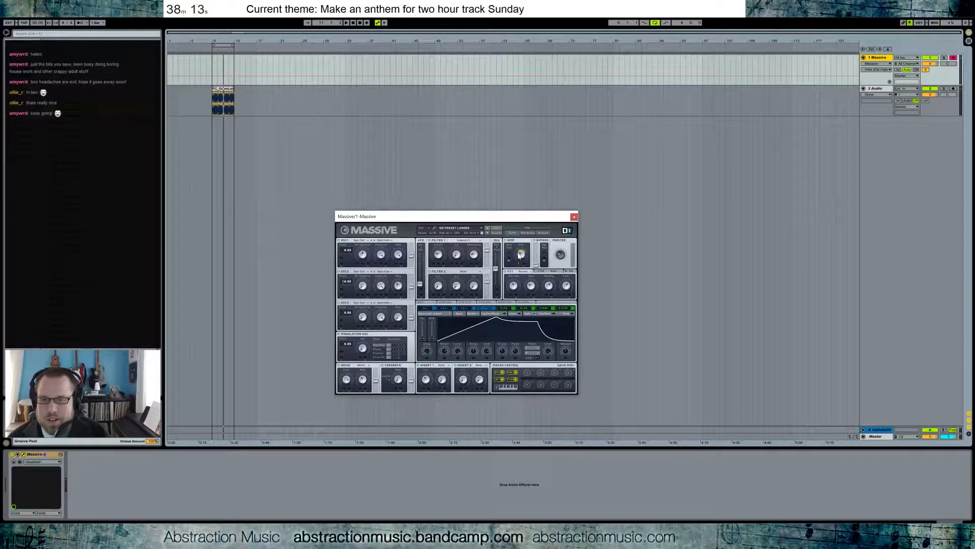
# Load Bitcrusher into Insert 1 and lengthen envelope 4's release.
pyautogui.click(442, 364)
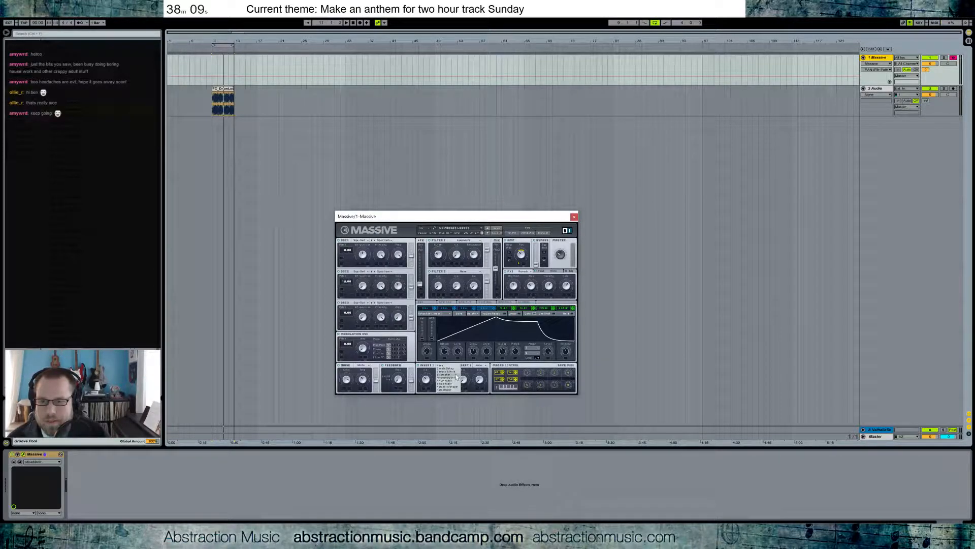
pyautogui.click(455, 374)
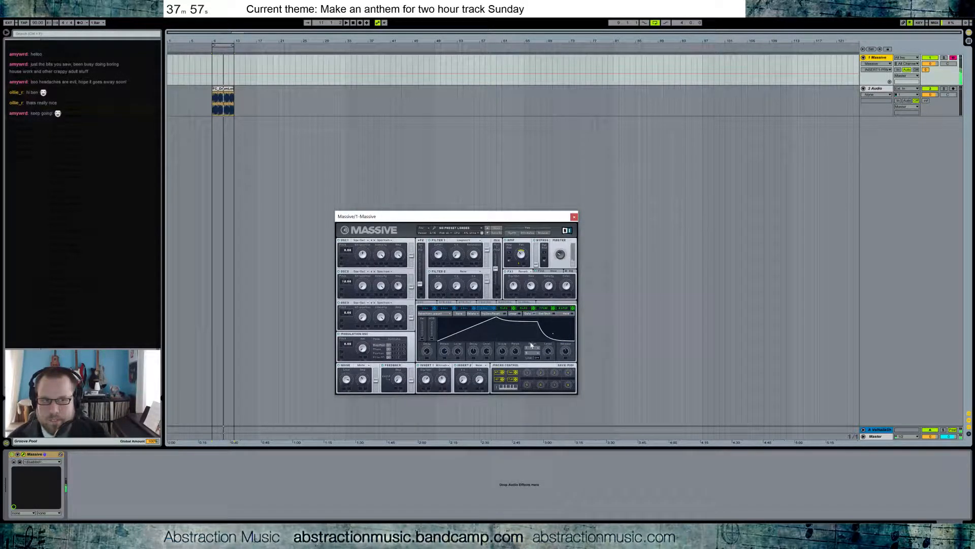
pyautogui.moveTo(567, 351); pyautogui.dragTo(562, 326)
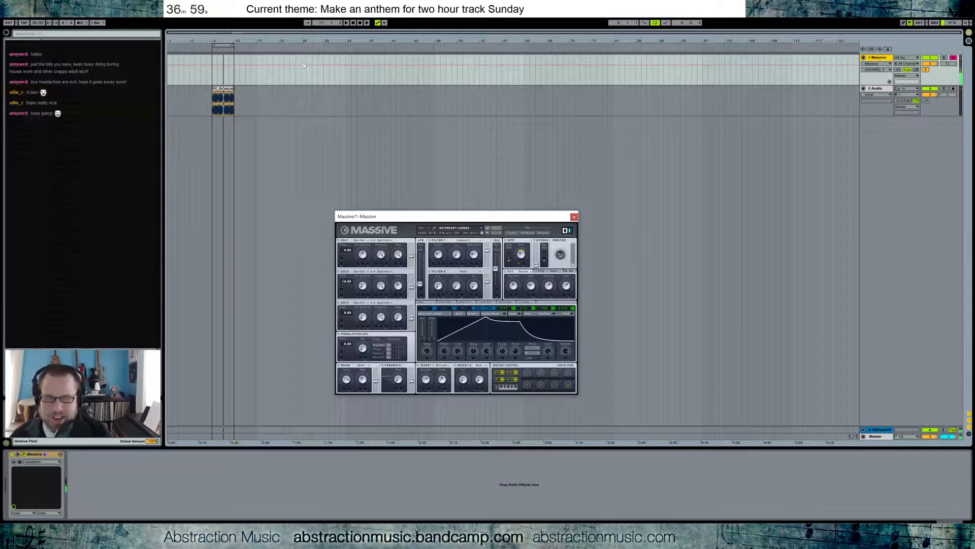
# Play the loop and lower the fourth EQ Eight band on the drum track, shifting it to a slightly higher frequency.
pyautogui.click(213, 76)
pyautogui.press('space')
pyautogui.click(228, 98)
pyautogui.moveTo(91, 479)
pyautogui.mouseDown()
pyautogui.moveTo(83, 488)
pyautogui.moveTo(101, 494)
pyautogui.mouseUp()
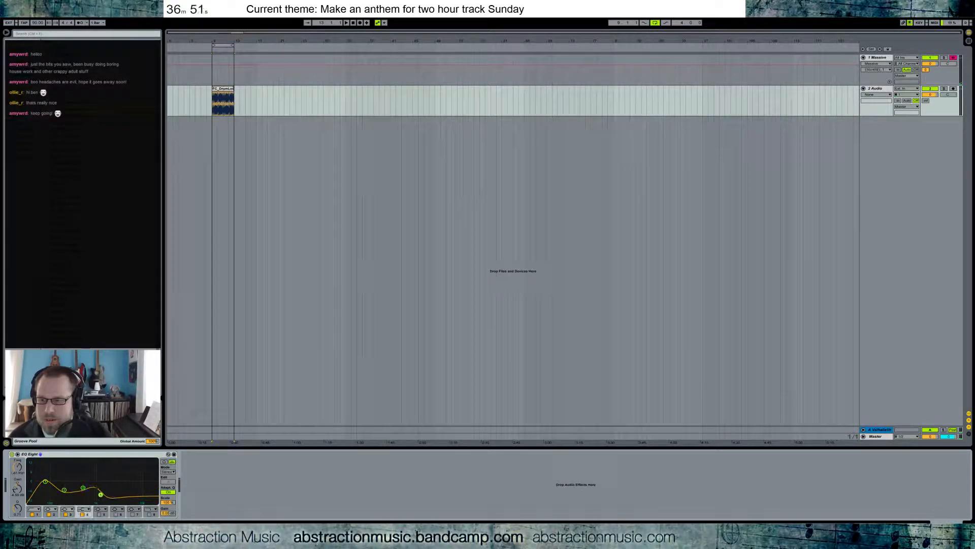
# Record a two-chord MIDI clip on the Massive track over the drum loop.
pyautogui.click(212, 79)
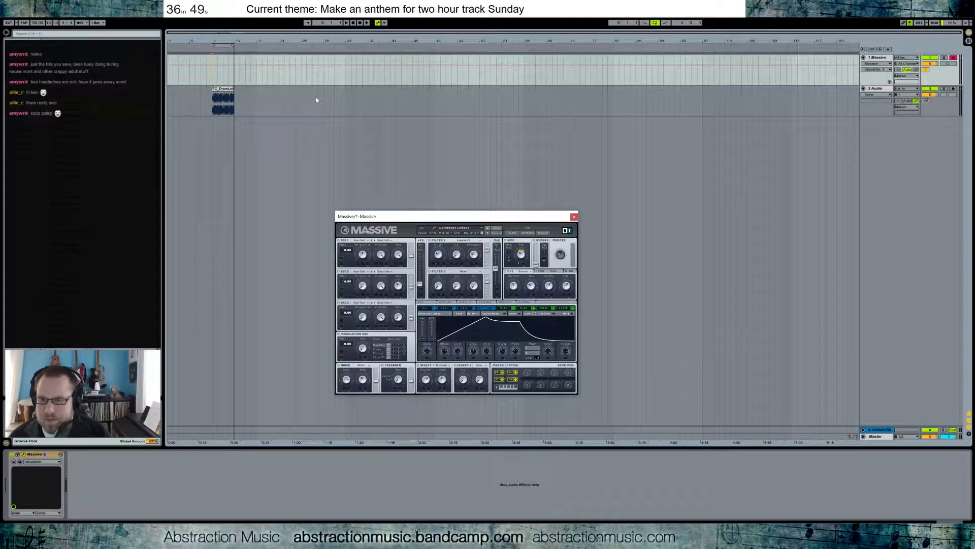
pyautogui.click(360, 23)
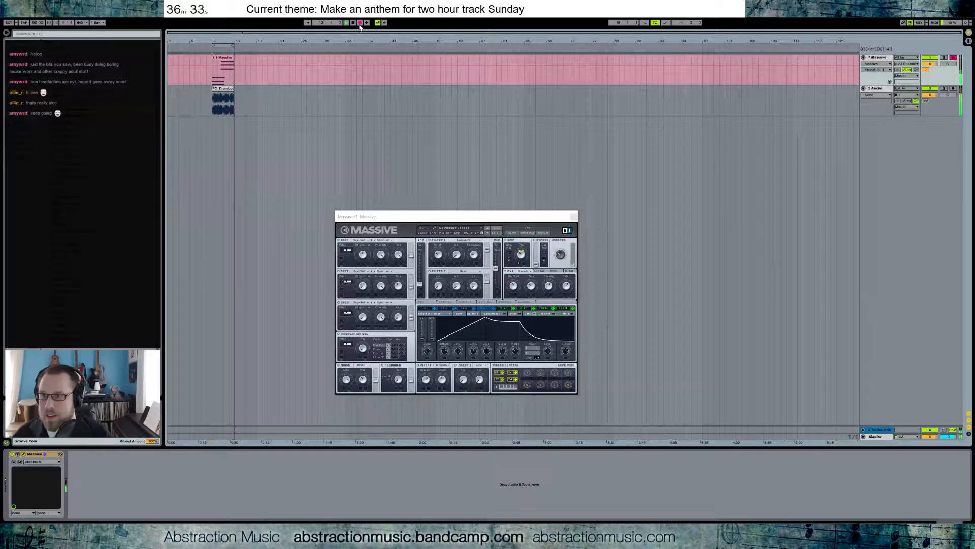
pyautogui.click(359, 23)
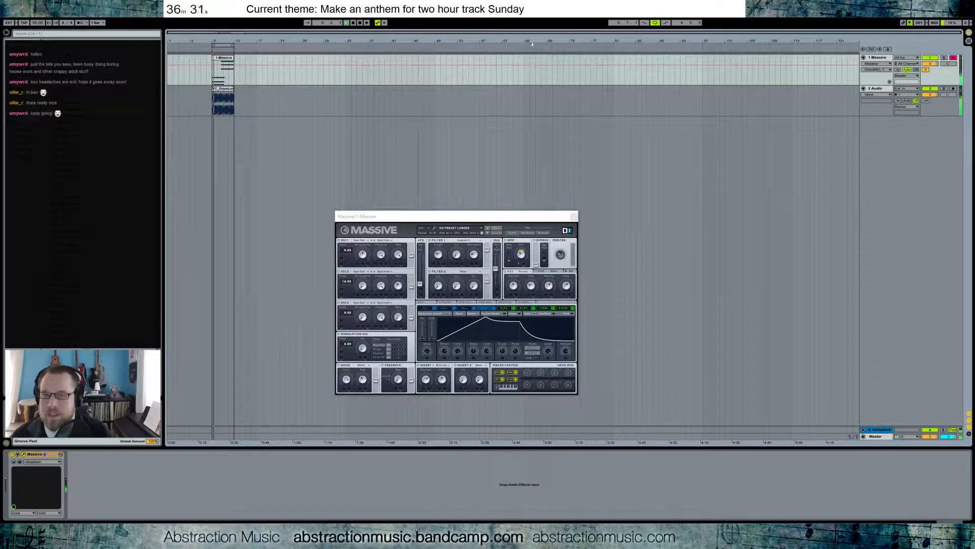
pyautogui.click(226, 93)
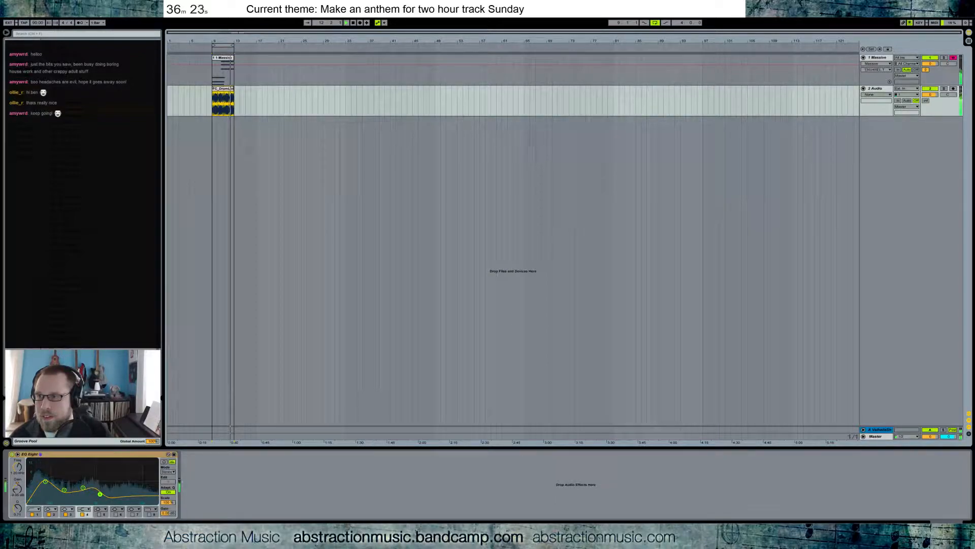
pyautogui.click(23, 143)
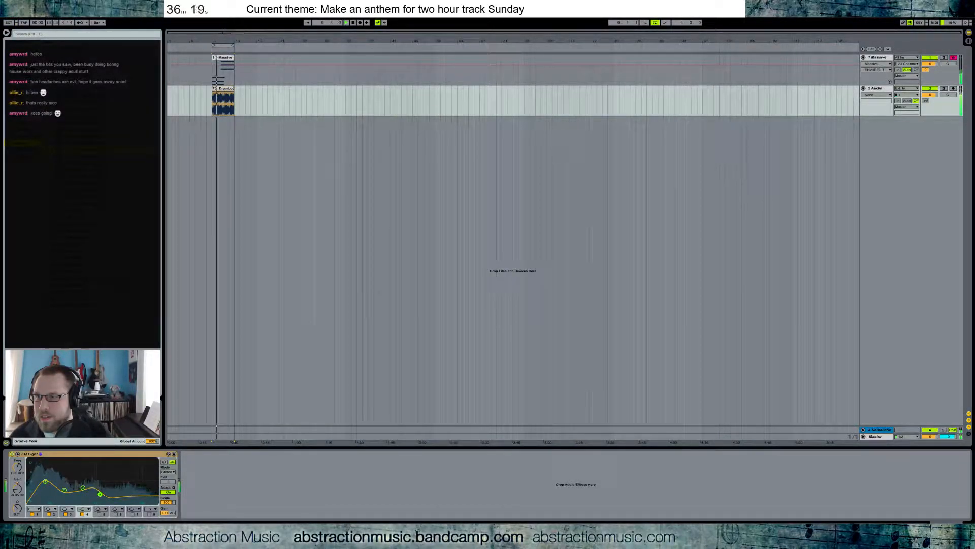
# Open the recorded Massive clip and transpose the top note of the second chord down one octave.
pyautogui.doubleClick(224, 58)
pyautogui.moveTo(442, 408); pyautogui.dragTo(505, 409)
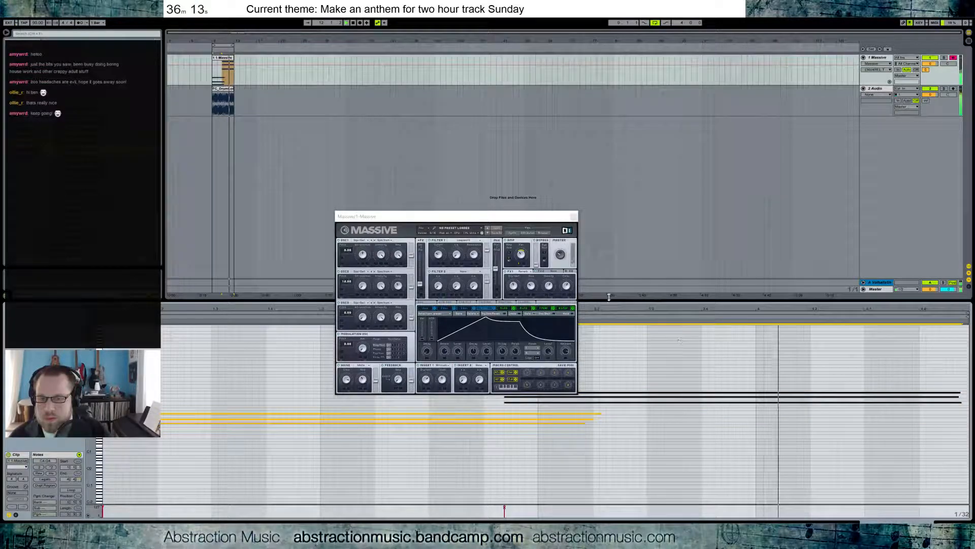
pyautogui.moveTo(508, 216); pyautogui.dragTo(491, 113)
pyautogui.click(624, 382)
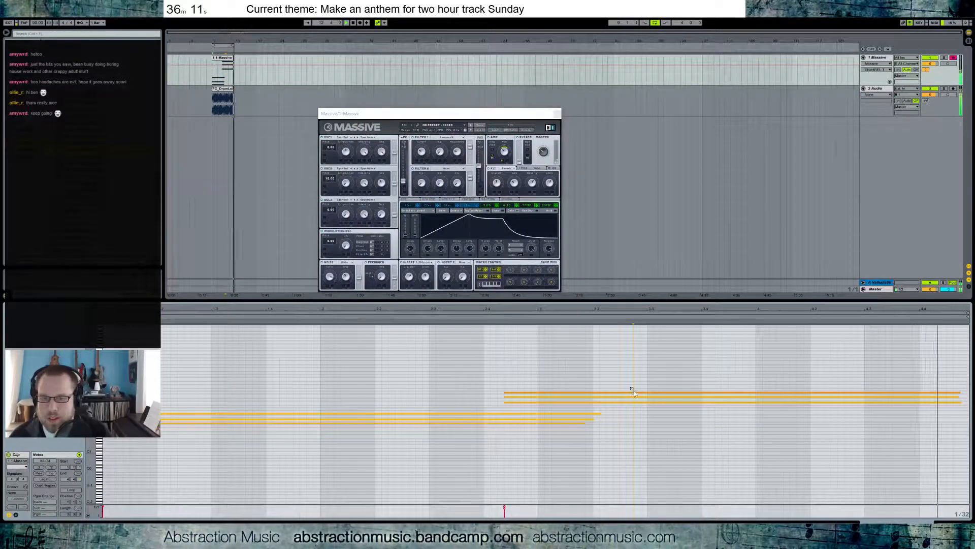
pyautogui.click(635, 392)
pyautogui.hotkey('shift', 'Down')
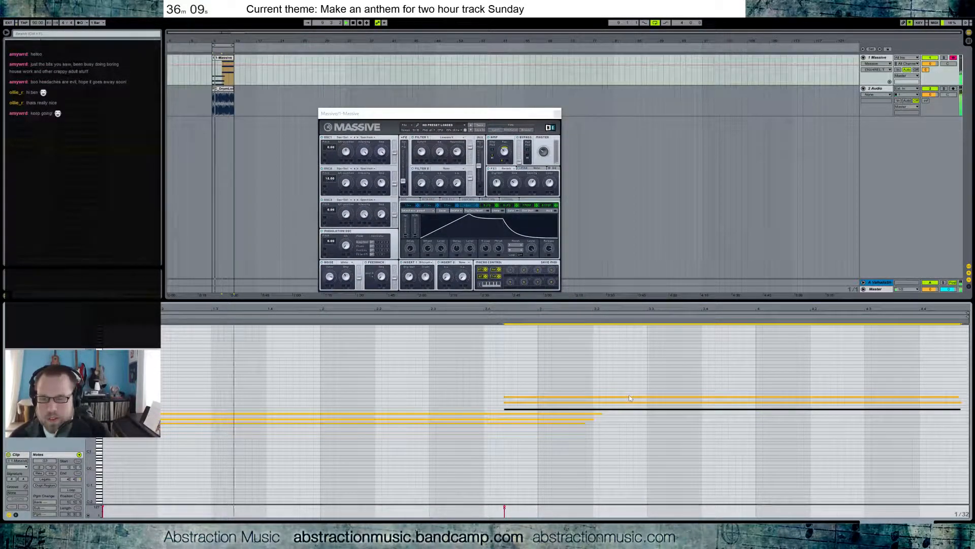
pyautogui.hotkey('shift', 'Tab')
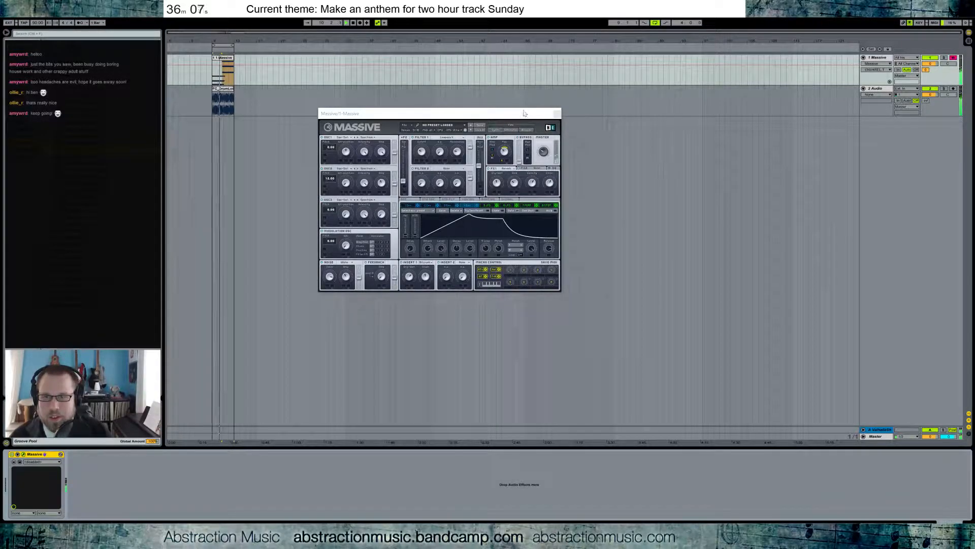
# Modulate the pitch of Osc1 and Osc2 with Massive's LFO 5 and adjust the LFO's rate and amp.
pyautogui.moveTo(555, 113); pyautogui.dragTo(600, 149)
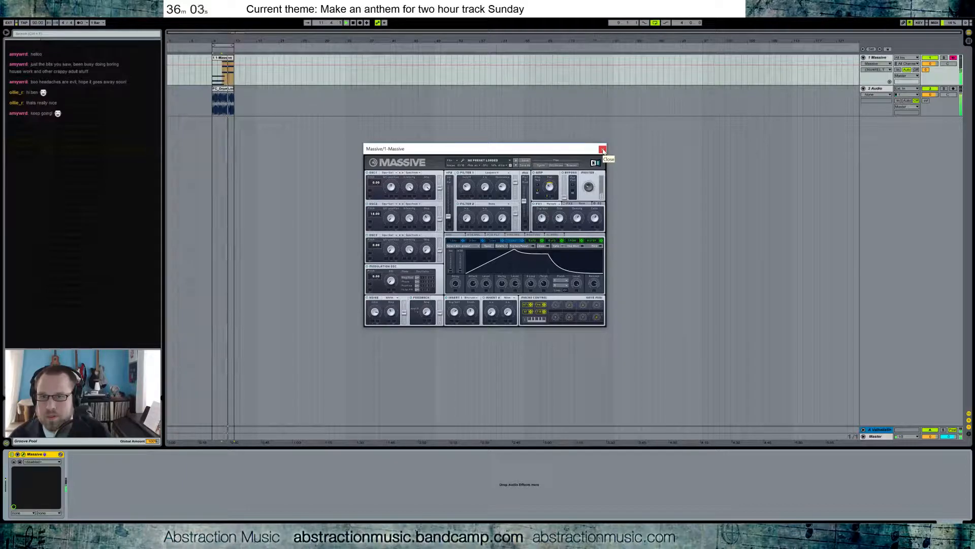
pyautogui.moveTo(556, 151); pyautogui.dragTo(564, 191)
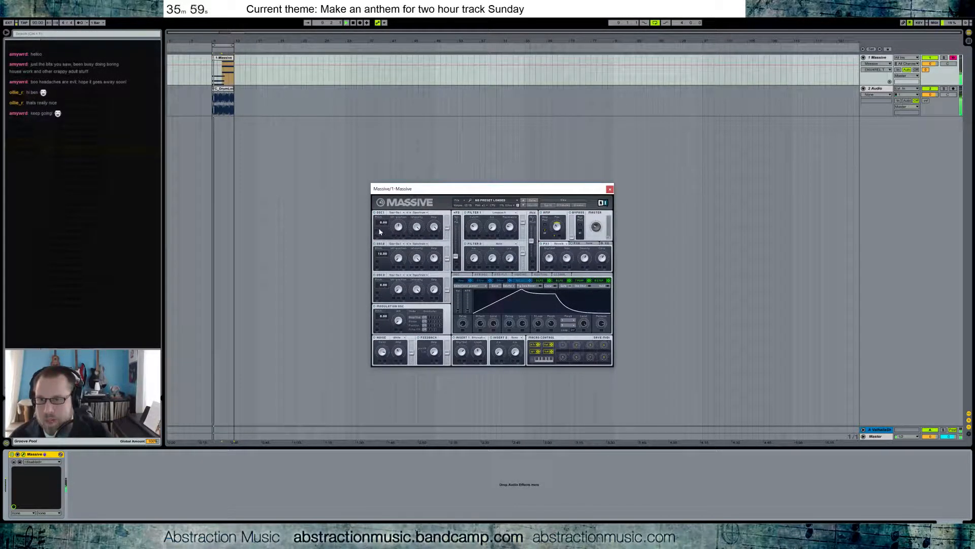
pyautogui.click(542, 281)
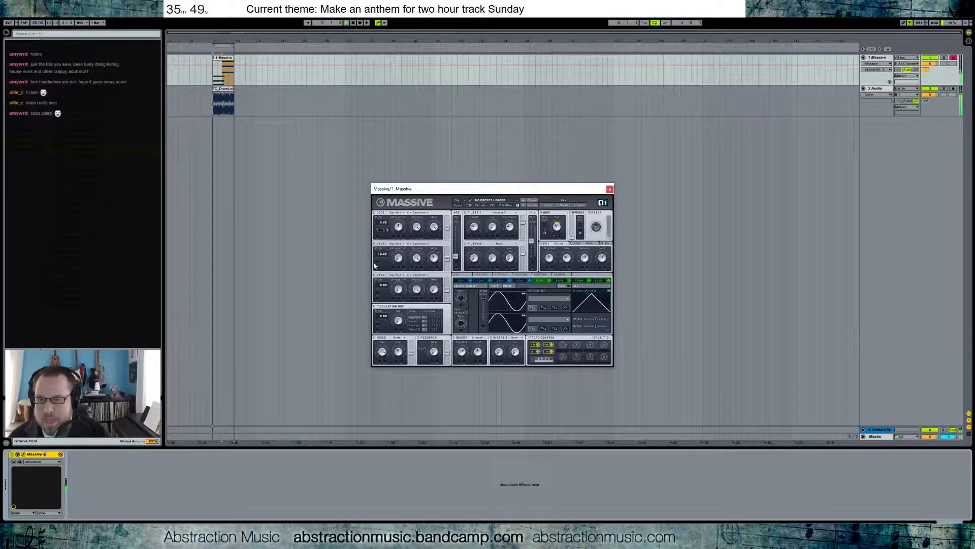
pyautogui.moveTo(383, 265); pyautogui.dragTo(390, 267)
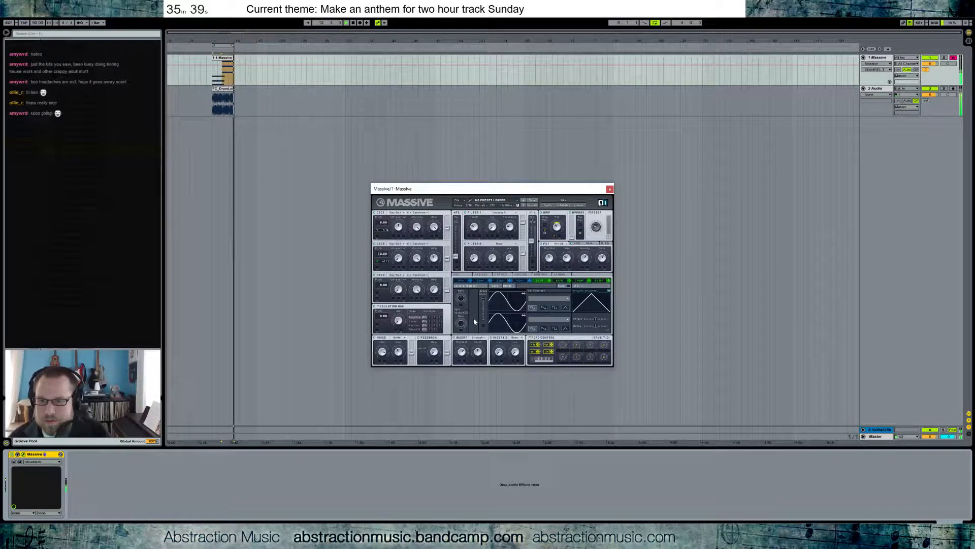
pyautogui.moveTo(462, 296); pyautogui.dragTo(464, 299)
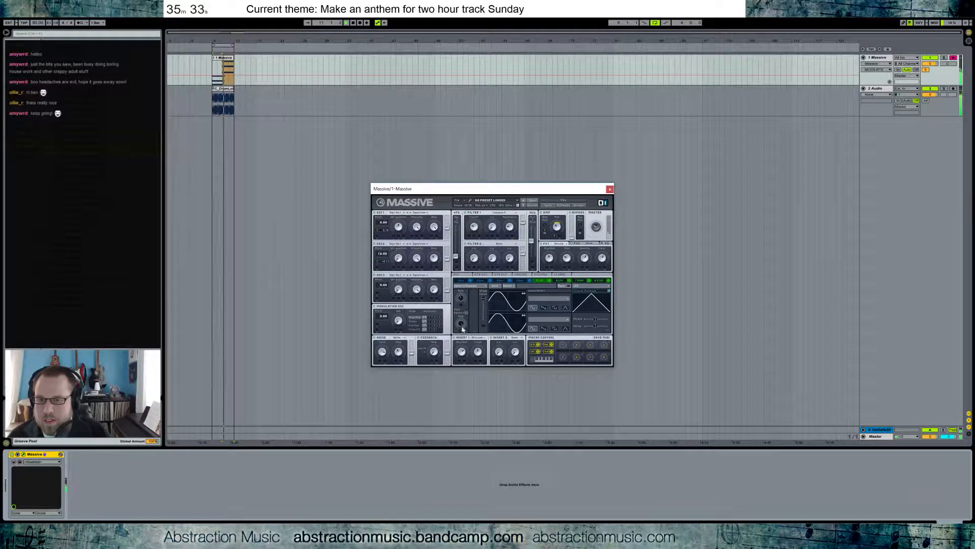
pyautogui.moveTo(463, 333); pyautogui.dragTo(466, 345)
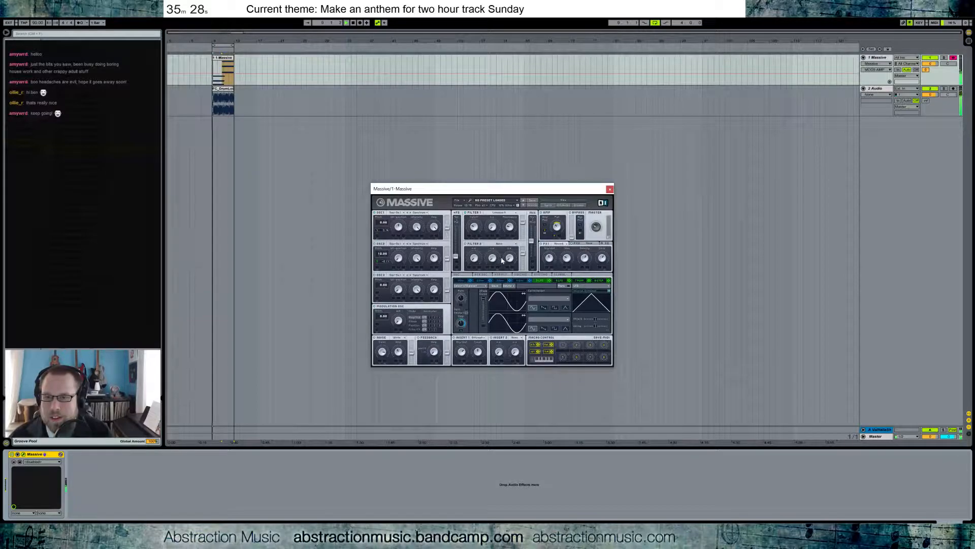
# Close Massive and load the Mark I electric piano from the Scarbee Vintage Keys library into Kontakt 5 on a separate track.
pyautogui.click(610, 189)
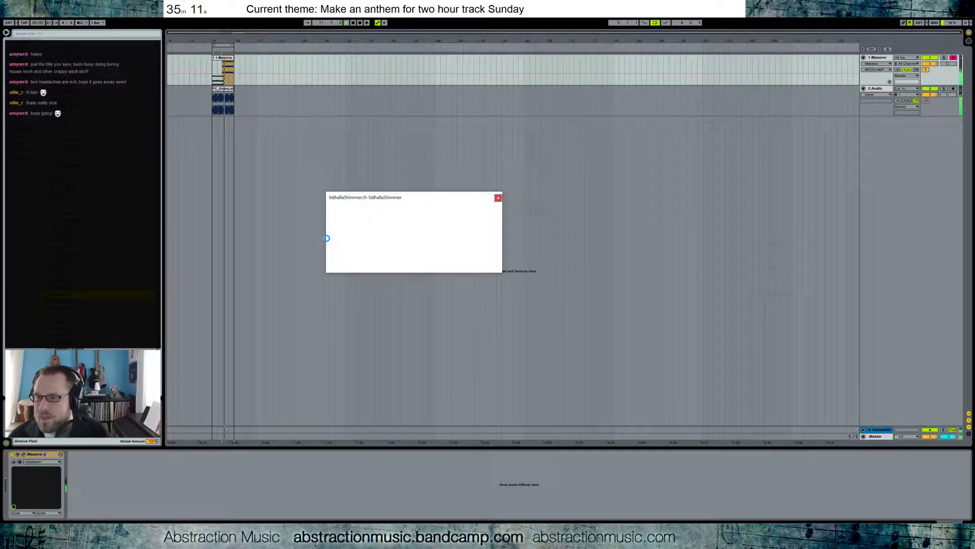
pyautogui.moveTo(451, 192); pyautogui.dragTo(401, 125)
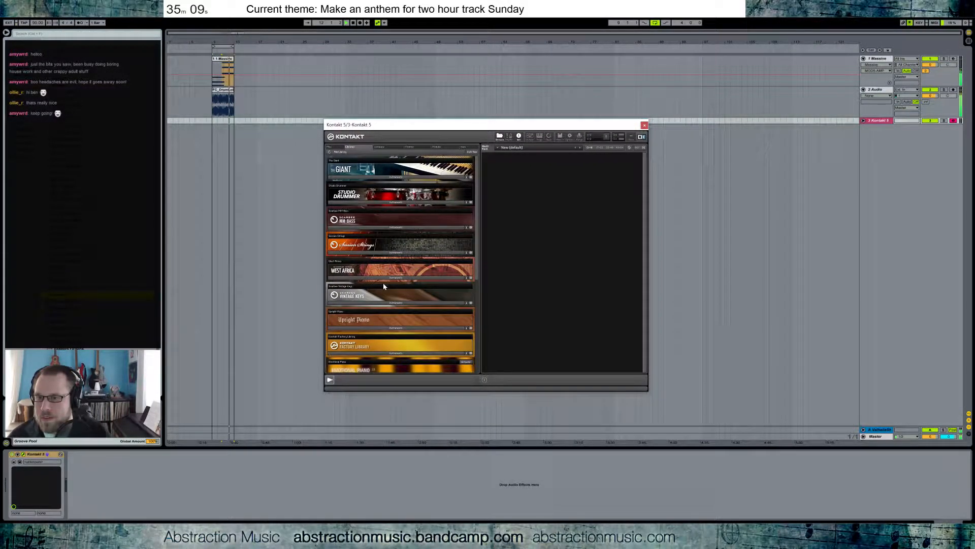
pyautogui.click(386, 302)
pyautogui.doubleClick(356, 319)
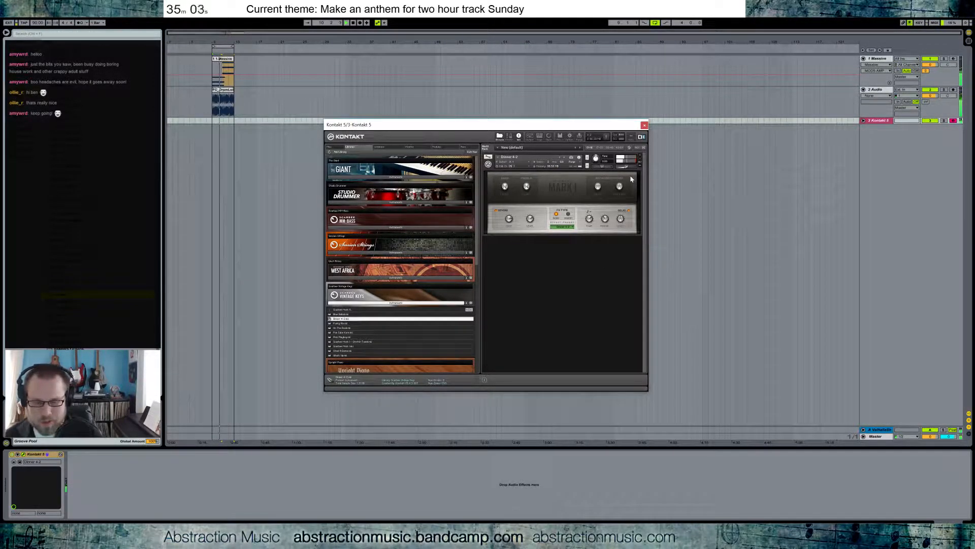
# Unfold the Kontakt track and raise its send A to the ValhallaShimmer return.
pyautogui.click(882, 122)
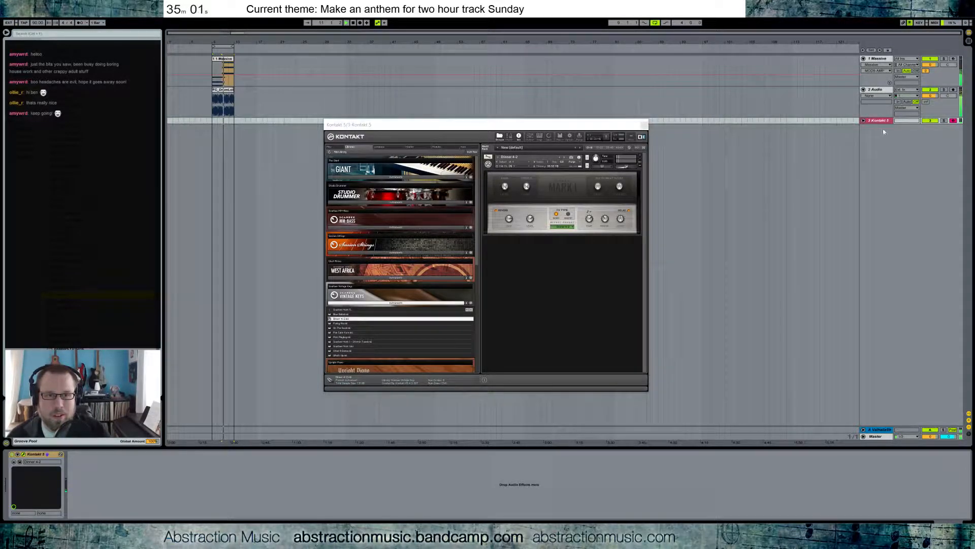
pyautogui.click(864, 121)
pyautogui.click(924, 134)
pyautogui.moveTo(926, 134); pyautogui.dragTo(926, 115)
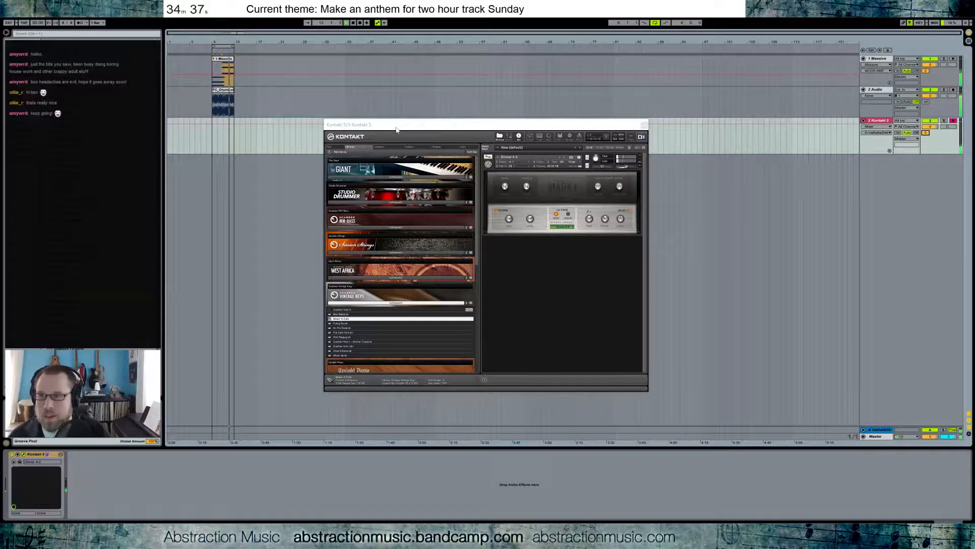
# Repeat the Massive clip to four copies, extend the drum loop to match, and lengthen the arrangement loop to 16 bars.
pyautogui.moveTo(234, 59)
pyautogui.mouseDown()
pyautogui.moveTo(307, 60)
pyautogui.moveTo(234, 59)
pyautogui.mouseUp()
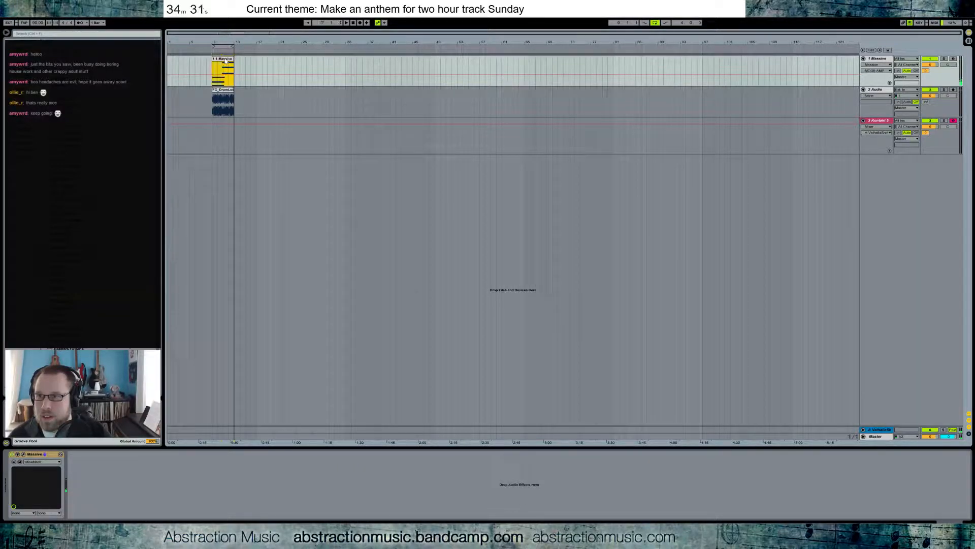
pyautogui.moveTo(233, 102); pyautogui.dragTo(301, 101)
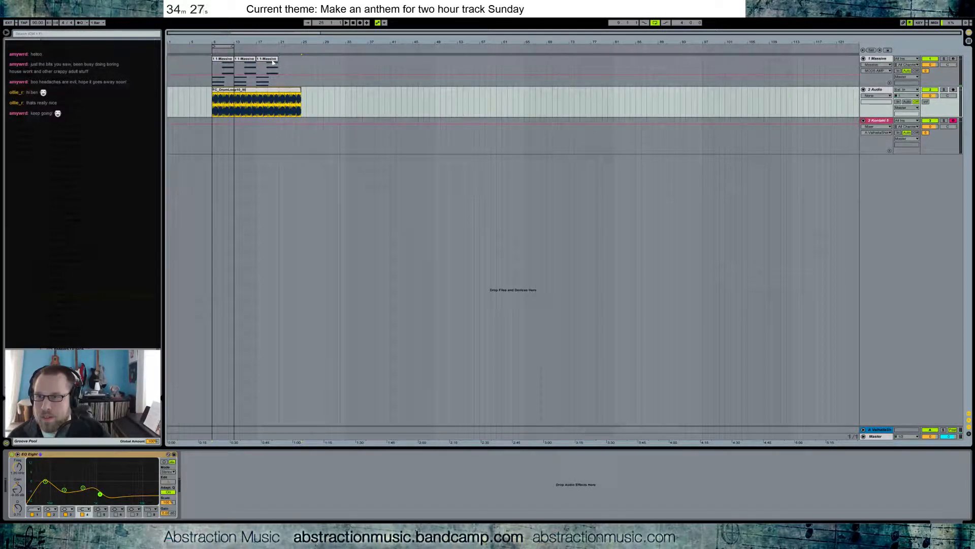
pyautogui.click(273, 61)
pyautogui.hotkey('ctrl', 'd')
pyautogui.moveTo(229, 46); pyautogui.dragTo(300, 45)
# Record a melody on the Kontakt track from the loop start over the 16-bar loop, and close the Kontakt window.
pyautogui.click(212, 135)
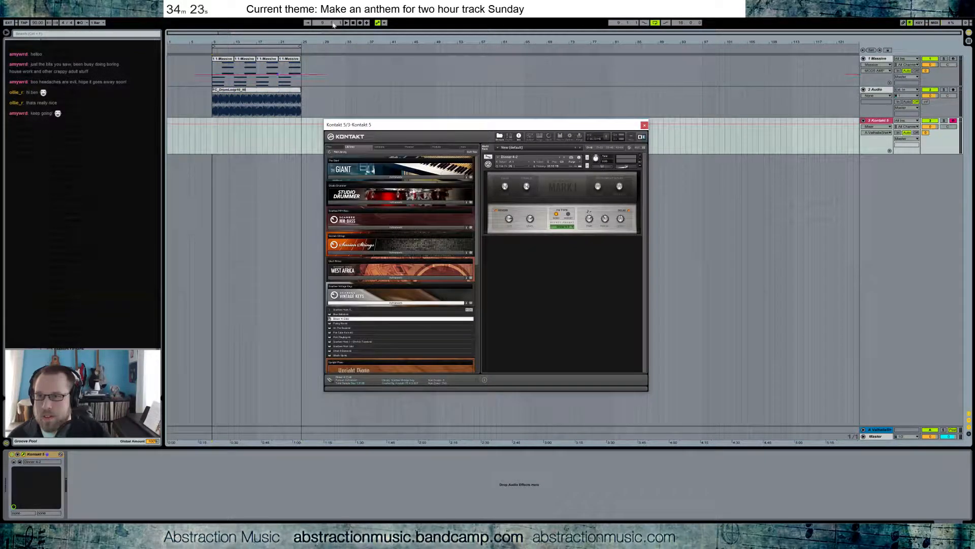
pyautogui.click(360, 24)
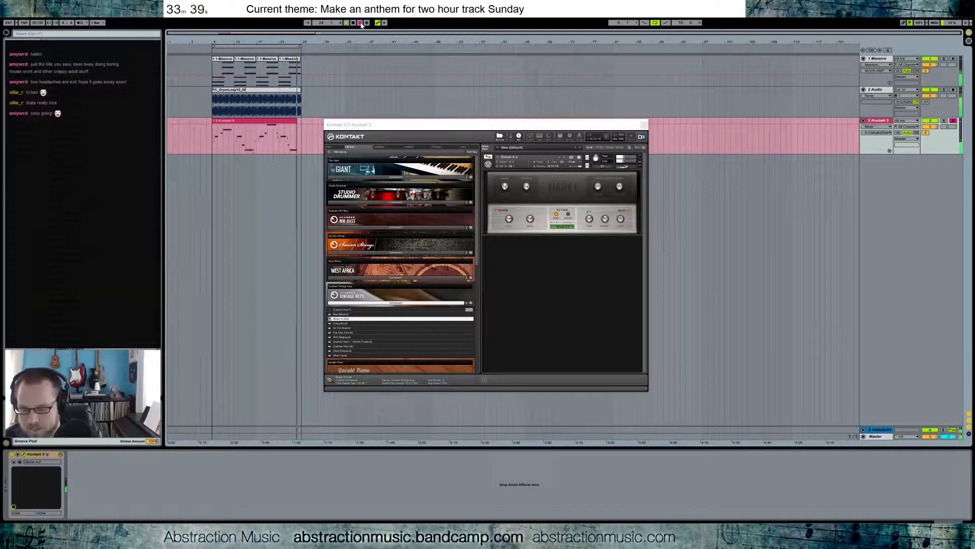
pyautogui.click(360, 24)
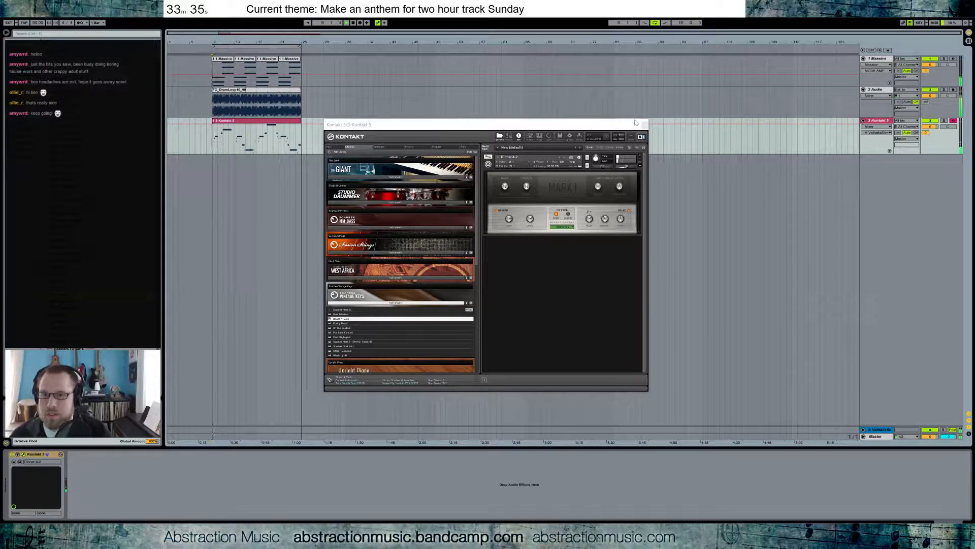
pyautogui.click(645, 124)
# Open the recorded Kontakt clip in an enlarged note editor and merge the broken low notes near bar 7 into one long note.
pyautogui.doubleClick(265, 121)
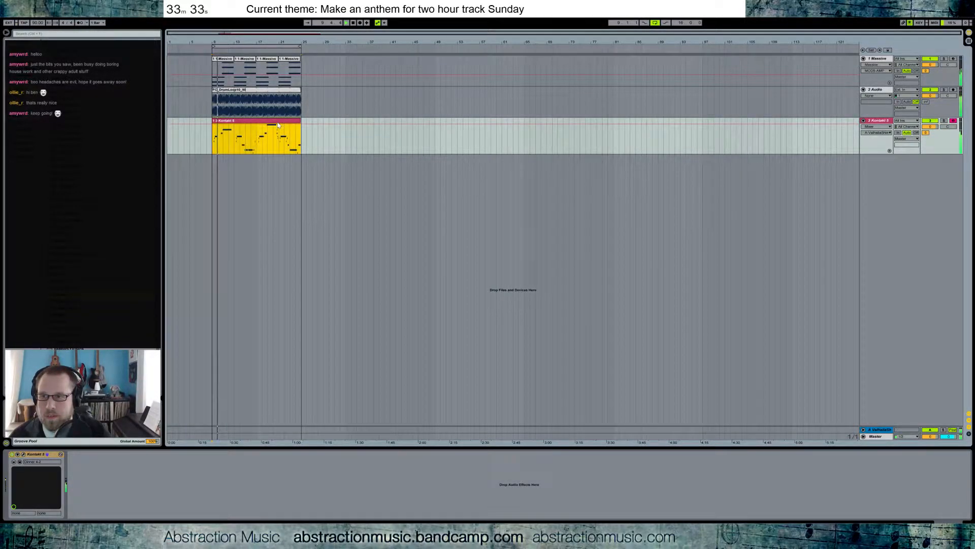
pyautogui.moveTo(953, 512); pyautogui.dragTo(483, 474)
pyautogui.moveTo(502, 506); pyautogui.dragTo(501, 509)
pyautogui.click(457, 391)
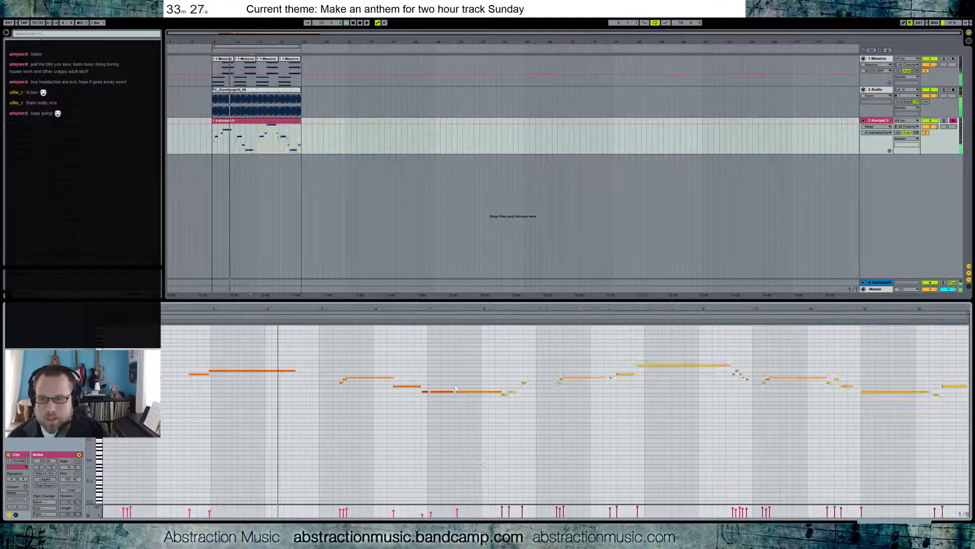
pyautogui.moveTo(458, 391); pyautogui.dragTo(421, 392)
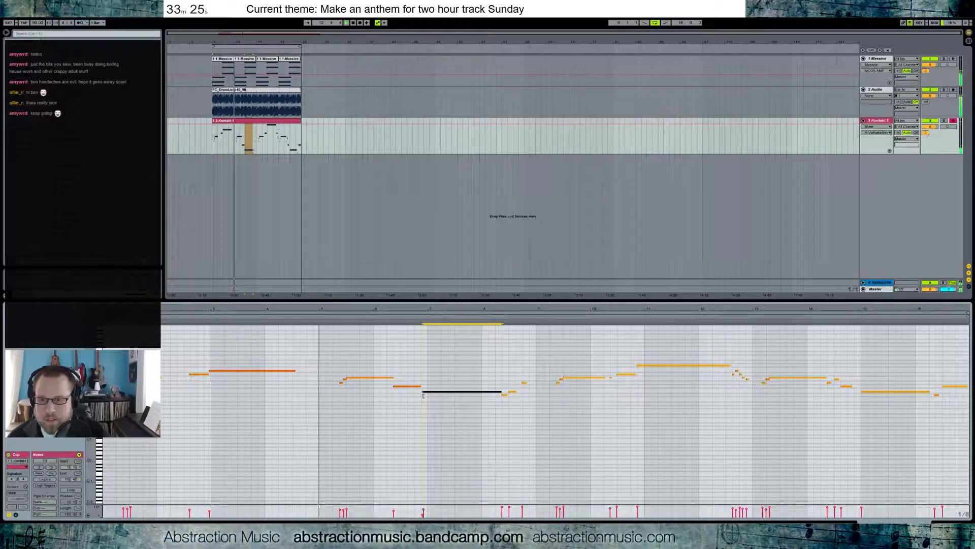
# Nudge the short note before bar 3 slightly later and align the long note after it with the start of the bar.
pyautogui.click(201, 373)
pyautogui.click(241, 370)
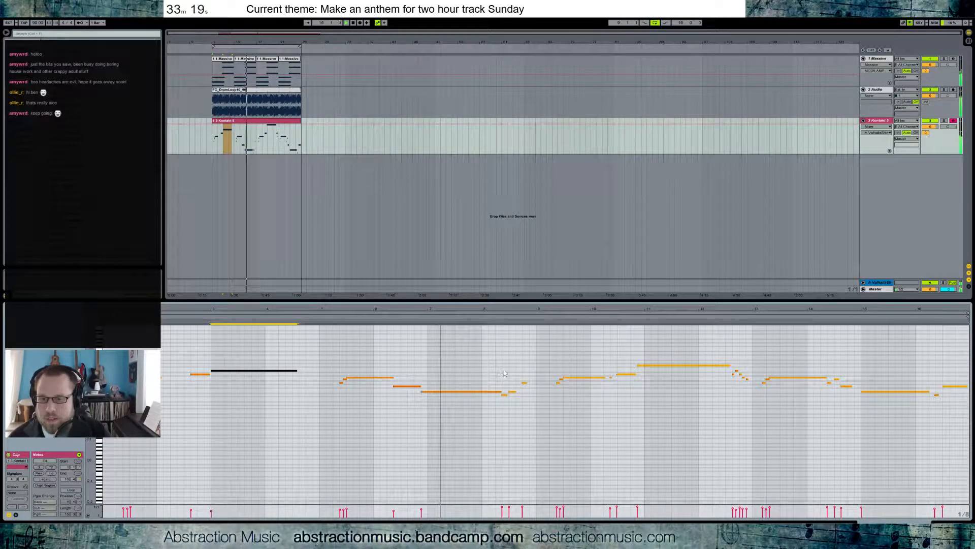
pyautogui.click(524, 382)
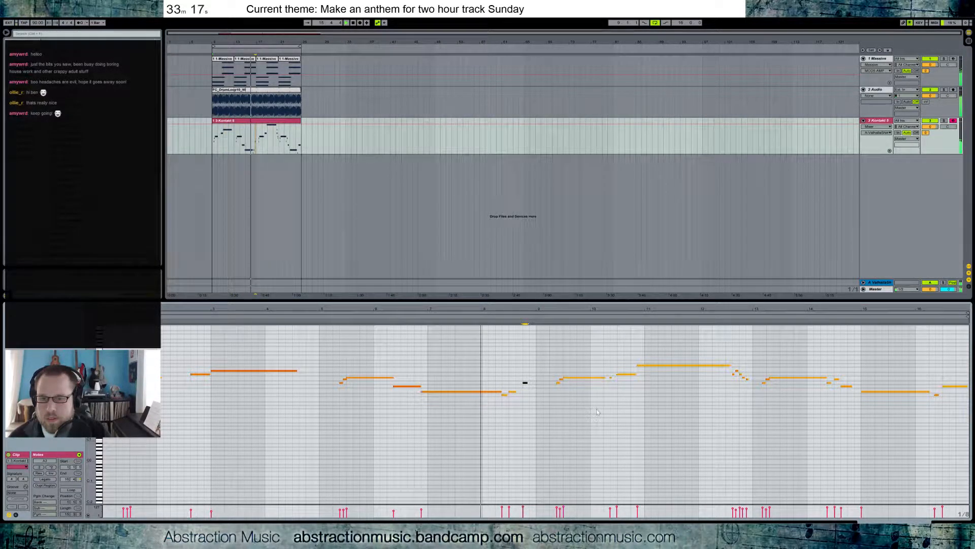
pyautogui.click(611, 377)
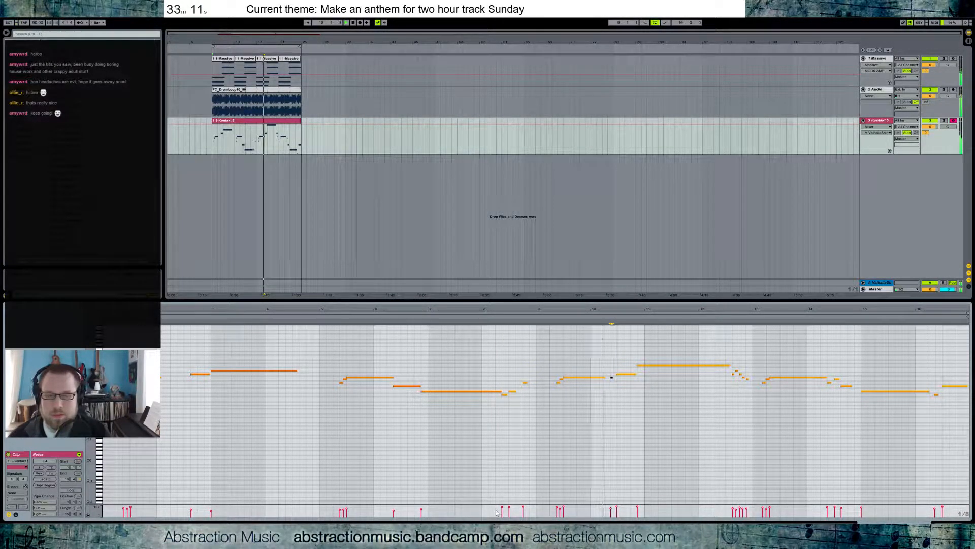
# Shorten the highest note near bar 11 and follow it with a long, lower note.
pyautogui.moveTo(658, 367)
pyautogui.mouseDown()
pyautogui.moveTo(728, 365)
pyautogui.moveTo(654, 366)
pyautogui.mouseUp()
pyautogui.click(665, 367)
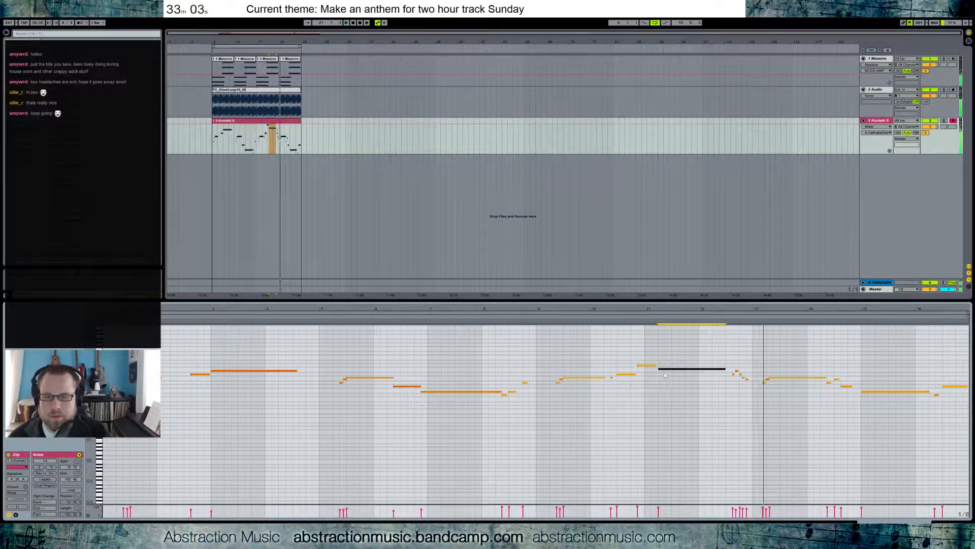
pyautogui.moveTo(655, 365); pyautogui.dragTo(658, 366)
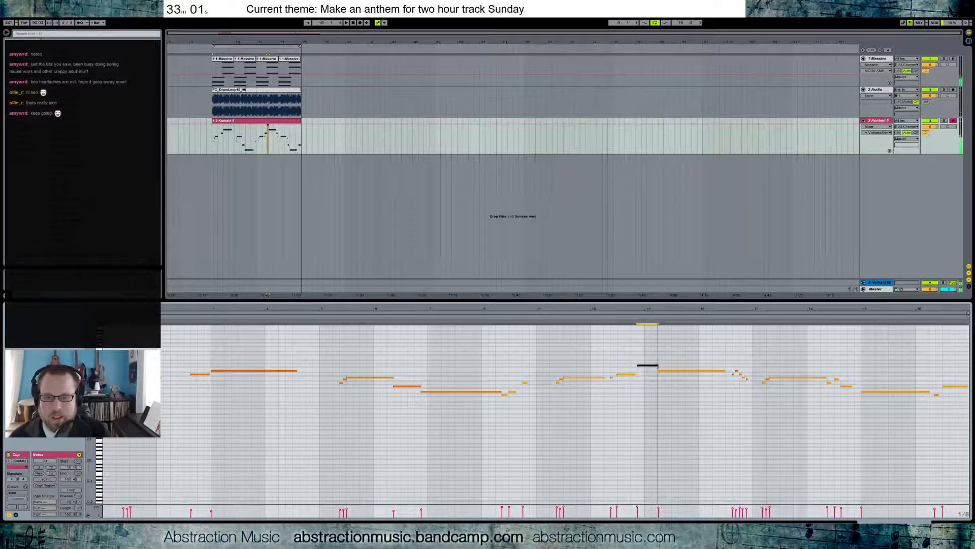
pyautogui.click(685, 370)
pyautogui.click(658, 365)
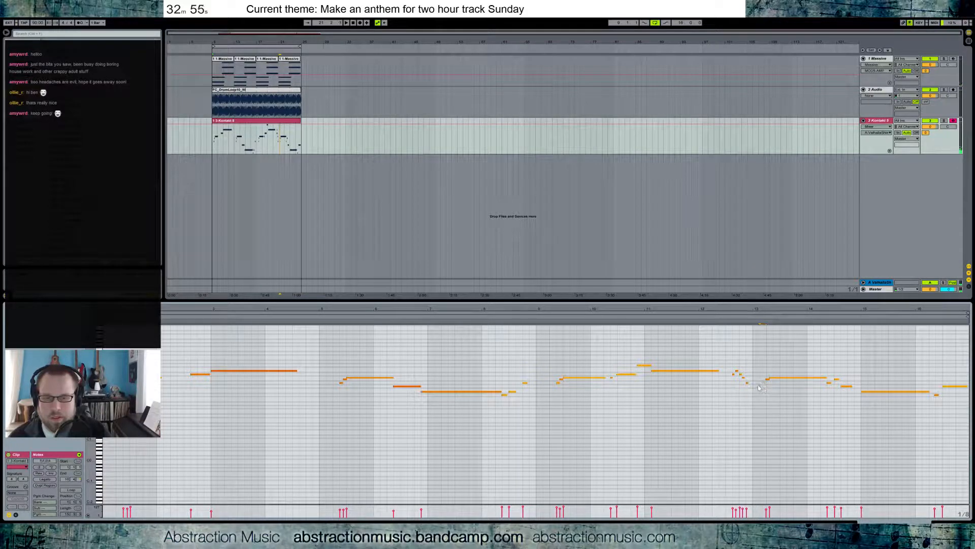
# Lengthen the last descending note before bar 13, adjust the short pickup note after it, and play the loop.
pyautogui.click(748, 383)
pyautogui.click(728, 317)
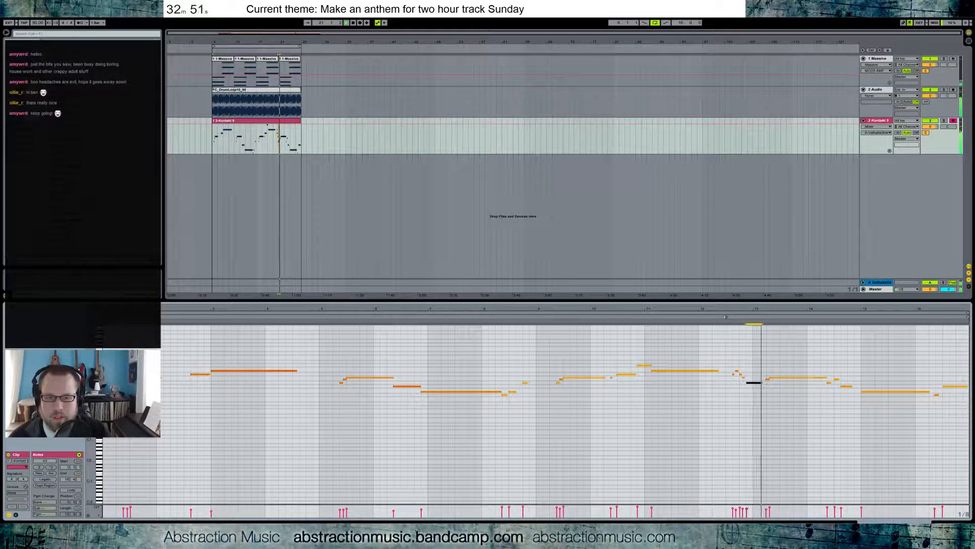
pyautogui.moveTo(762, 383); pyautogui.dragTo(756, 384)
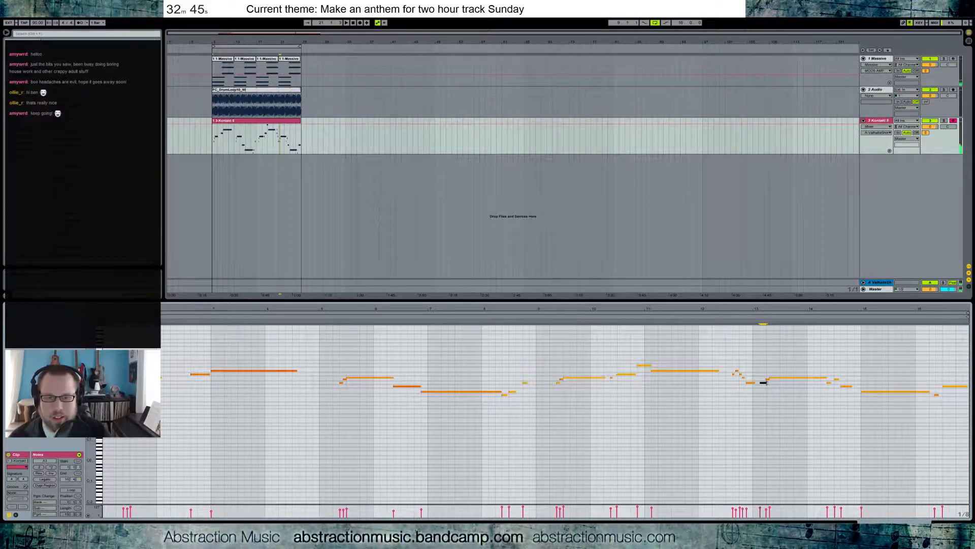
pyautogui.moveTo(765, 383); pyautogui.dragTo(765, 383)
pyautogui.press('space')
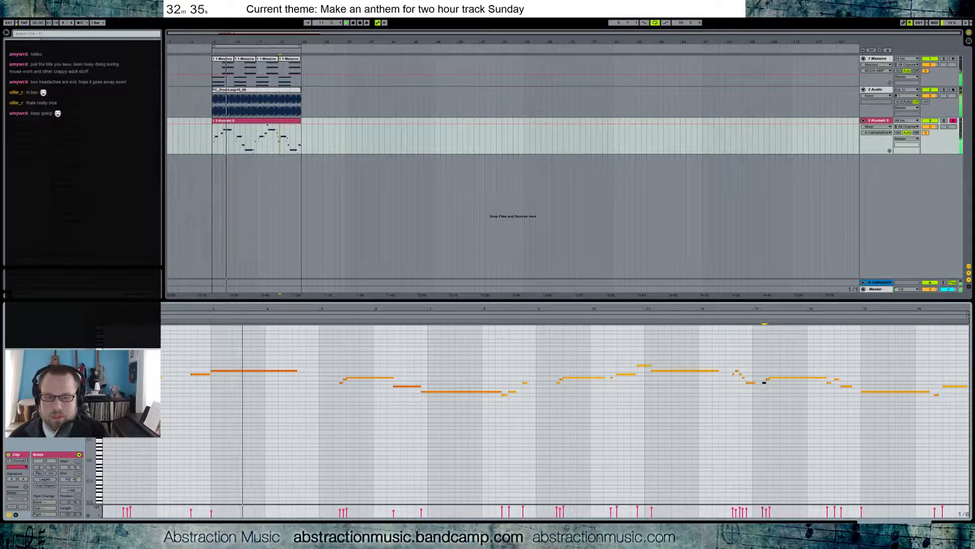
# Return to the device view and add a MIDI track with the Analog synth below the Kontakt track.
pyautogui.hotkey('shift', 'Tab')
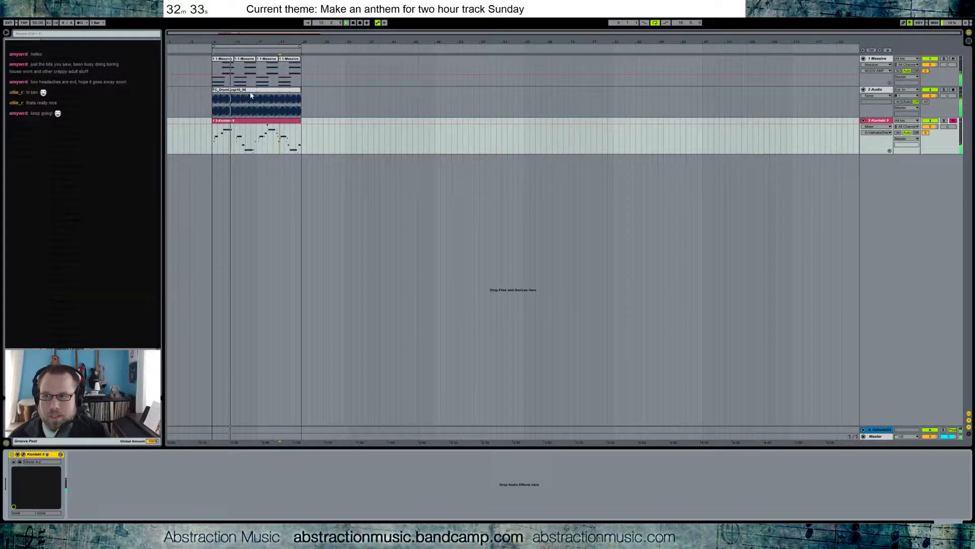
pyautogui.click(881, 91)
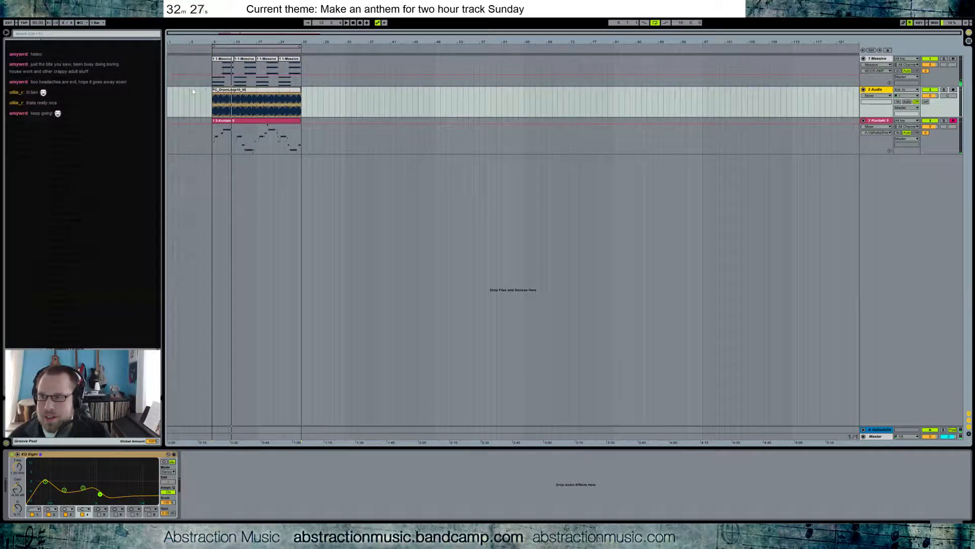
pyautogui.click(884, 121)
pyautogui.hotkey('ctrl', 'shift', 't')
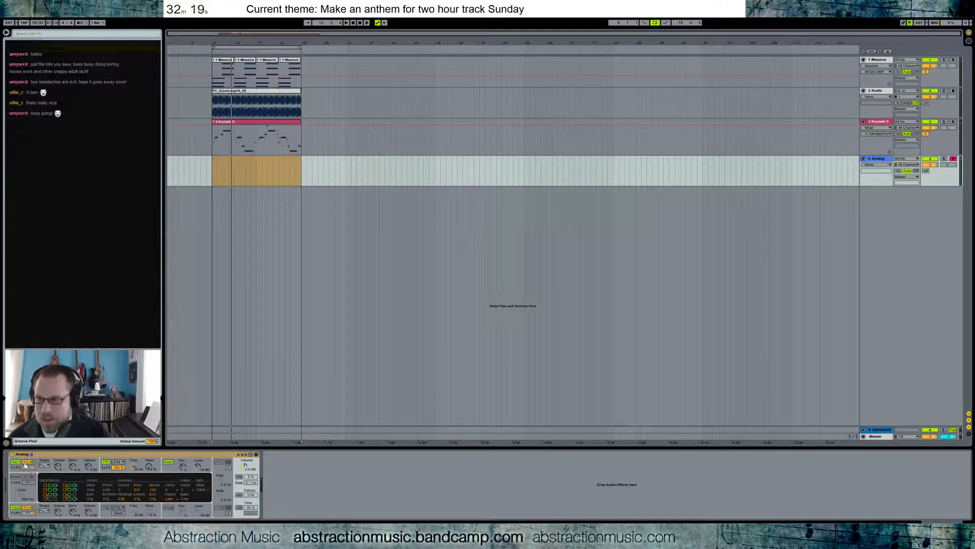
# Change Analog's Osc1 shape, lower the Osc2 level and filter 1 frequency, and toggle Osc2.
pyautogui.click(46, 465)
pyautogui.click(46, 469)
pyautogui.moveTo(29, 507); pyautogui.dragTo(28, 524)
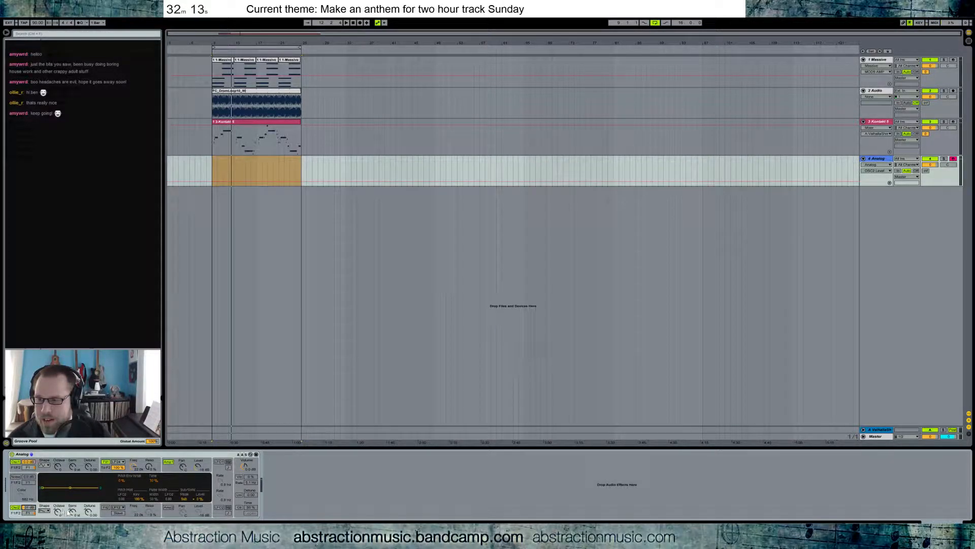
pyautogui.moveTo(133, 466); pyautogui.dragTo(133, 477)
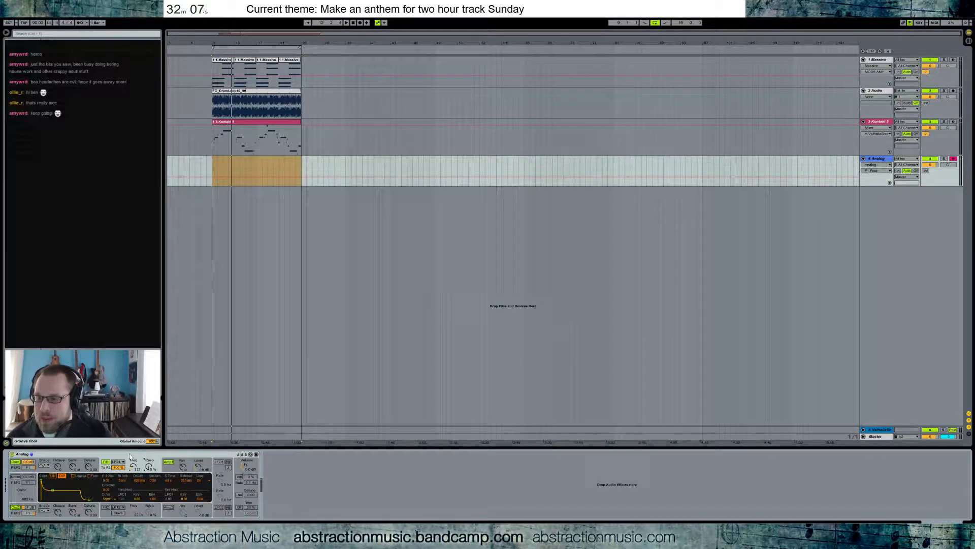
pyautogui.click(16, 507)
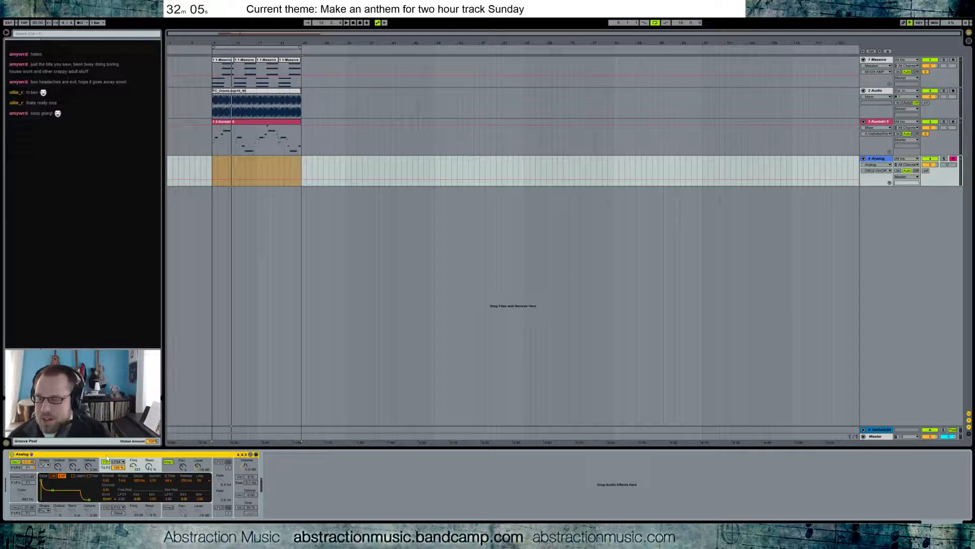
# Group Analog into an Instrument Rack and add a second Analog as another chain.
pyautogui.hotkey('ctrl', 'g')
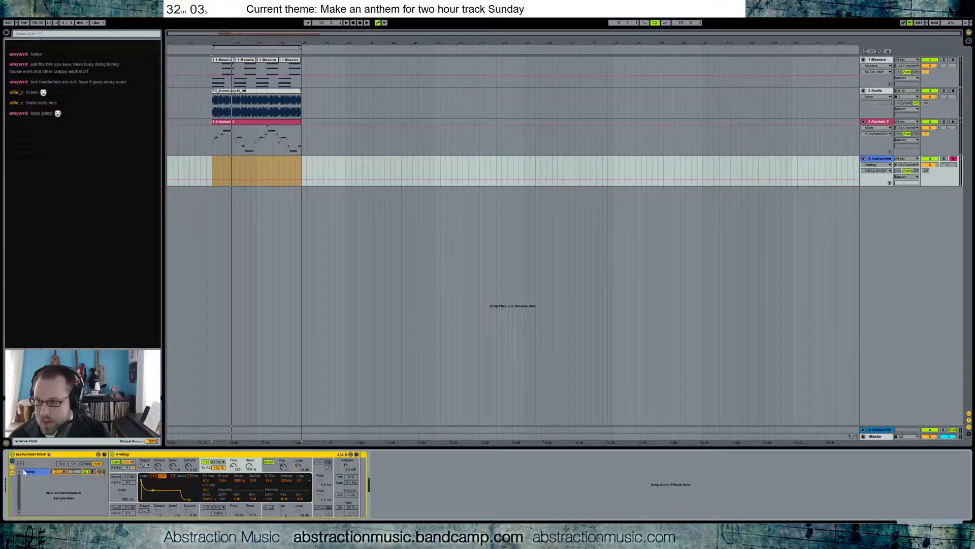
pyautogui.click(29, 472)
pyautogui.click(30, 480)
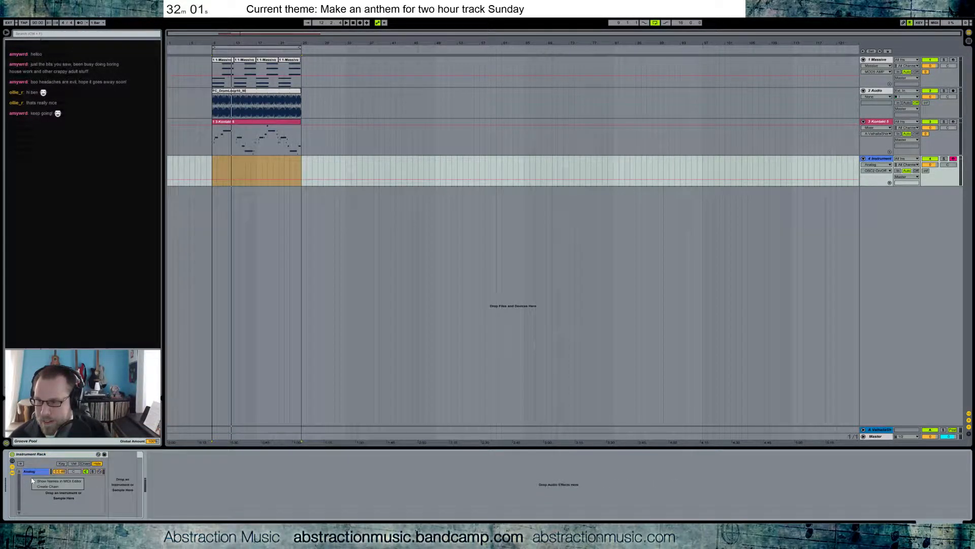
pyautogui.moveTo(63, 50); pyautogui.dragTo(48, 493)
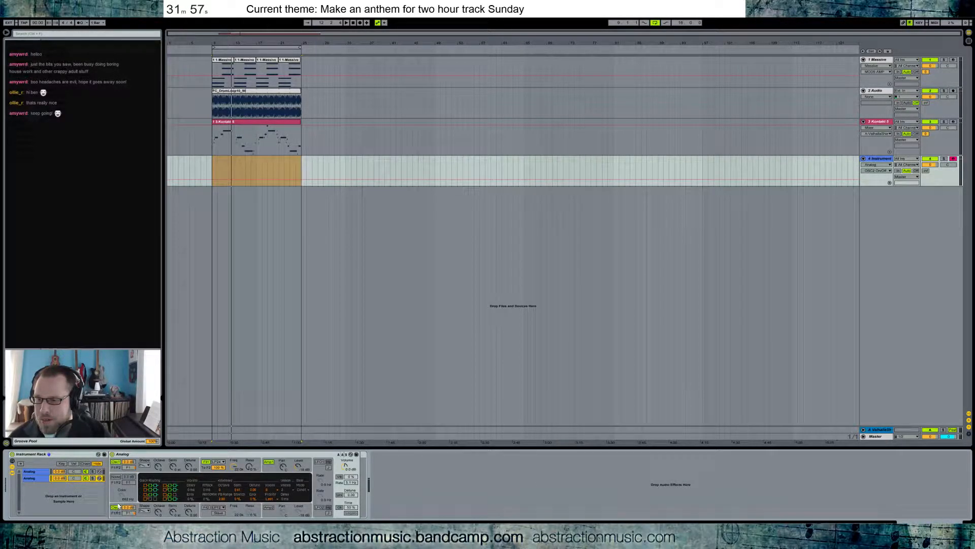
# Change the Osc1 shape and lower filter 1's frequency in the second Analog, and adjust Osc1's octave in the first chain.
pyautogui.click(144, 465)
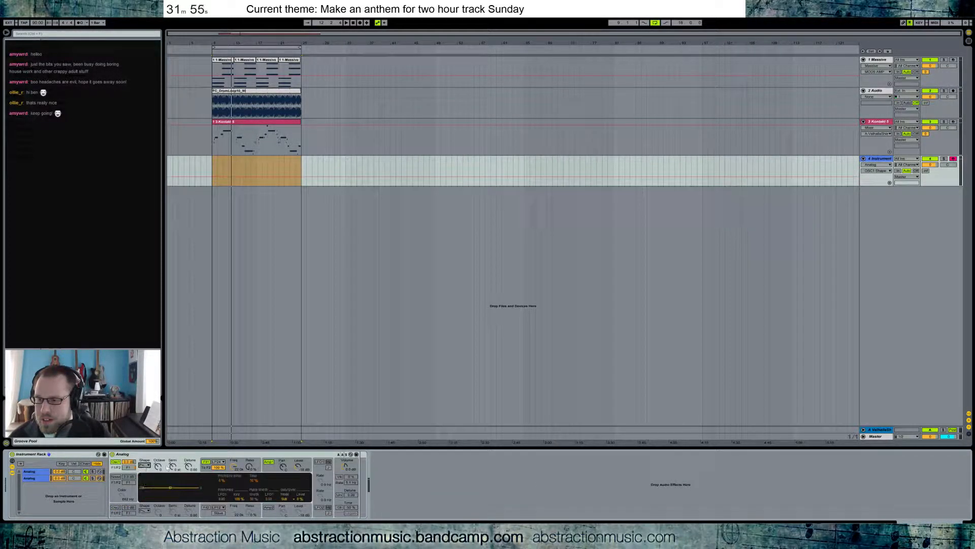
pyautogui.moveTo(235, 467); pyautogui.dragTo(235, 516)
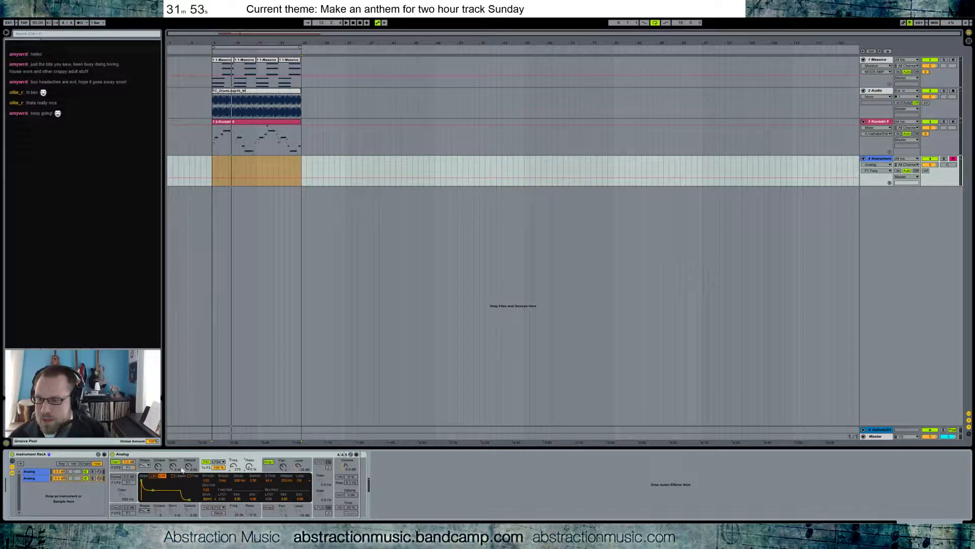
pyautogui.click(35, 471)
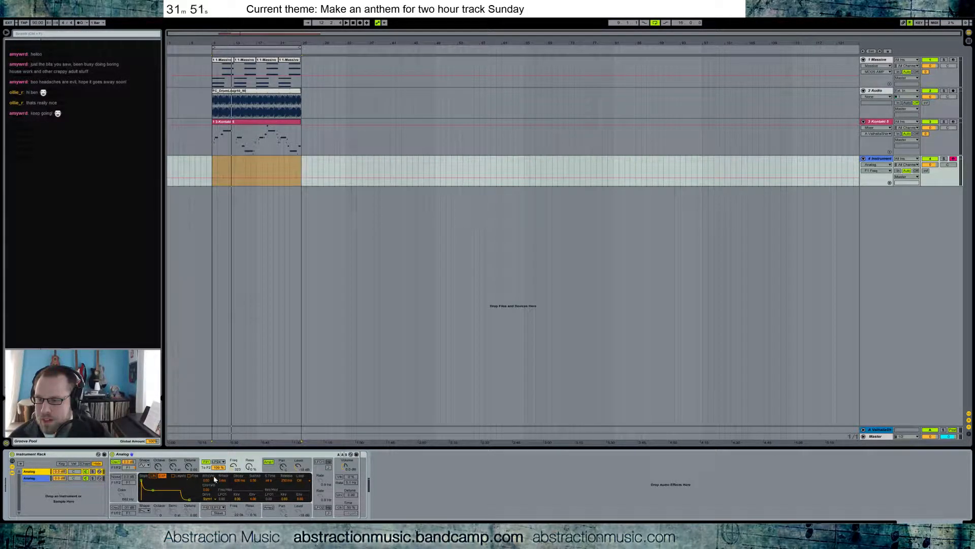
pyautogui.click(158, 466)
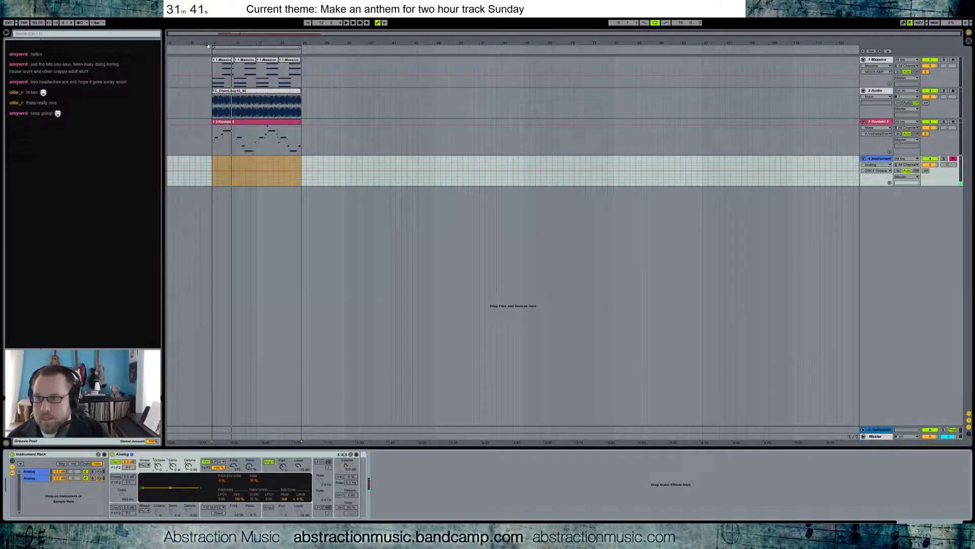
# Add a Saturator after the Instrument Rack on the Analog track and set its curve to Soft Sine.
pyautogui.click(207, 47)
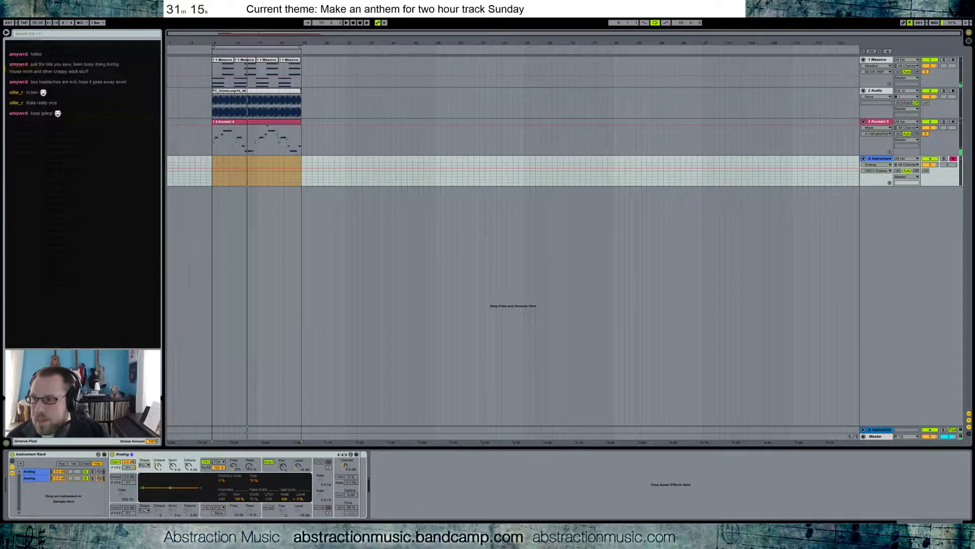
pyautogui.moveTo(227, 364); pyautogui.dragTo(378, 487)
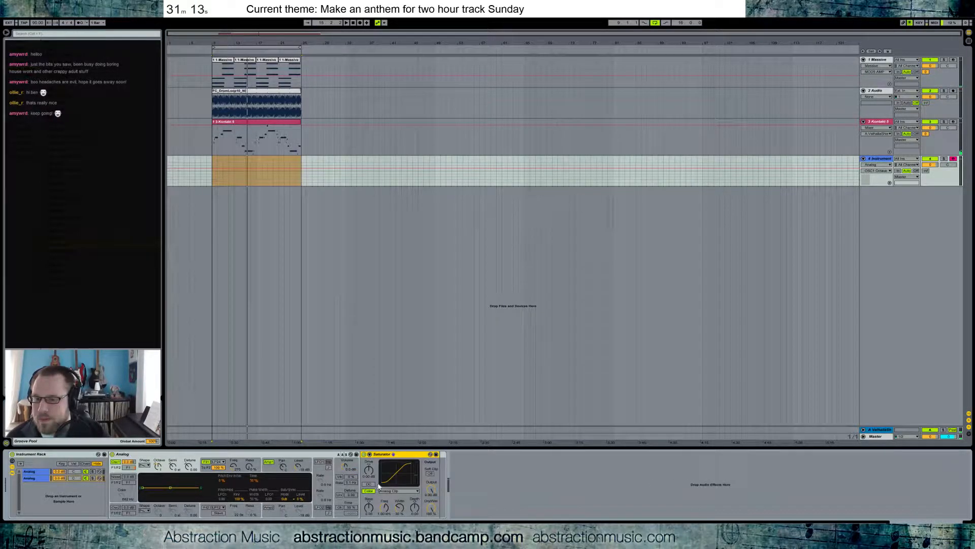
pyautogui.click(398, 491)
pyautogui.click(397, 501)
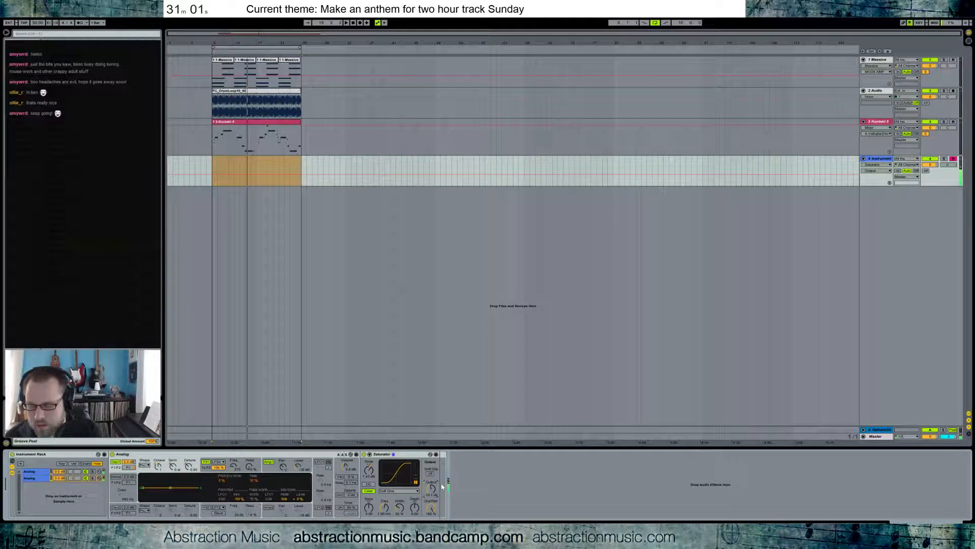
# Record a MIDI part on the Instrument Rack track from bar 9, trim the clip to four bars and open its notes.
pyautogui.click(214, 163)
pyautogui.press('F9')
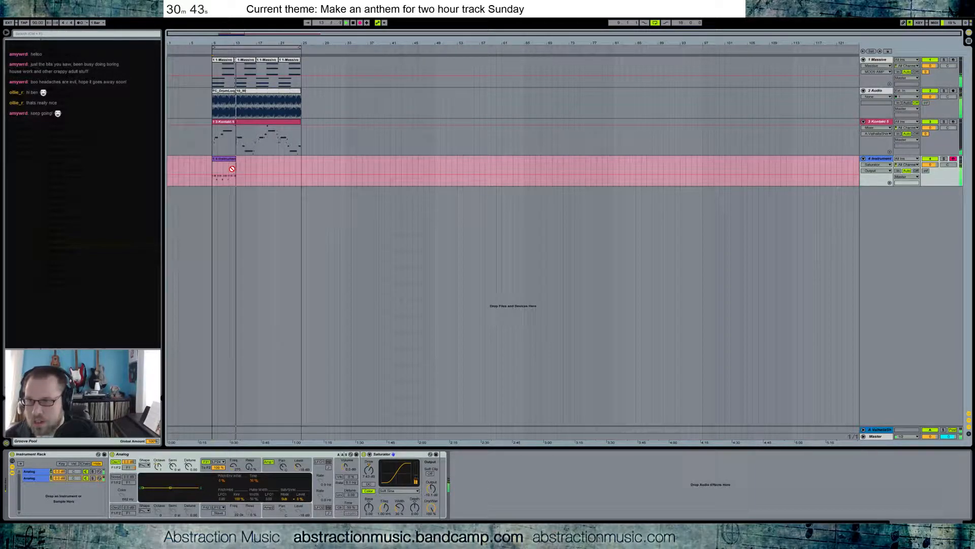
pyautogui.press('space')
pyautogui.moveTo(235, 160); pyautogui.dragTo(235, 159)
pyautogui.doubleClick(232, 159)
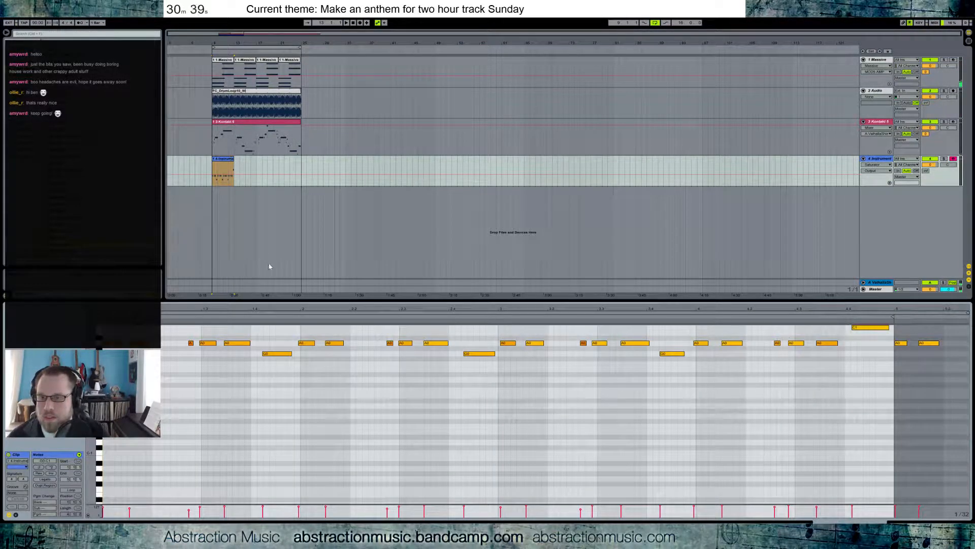
# Nudge the off-time notes in the first part of the Instrument Rack clip into time during playback.
pyautogui.press('space')
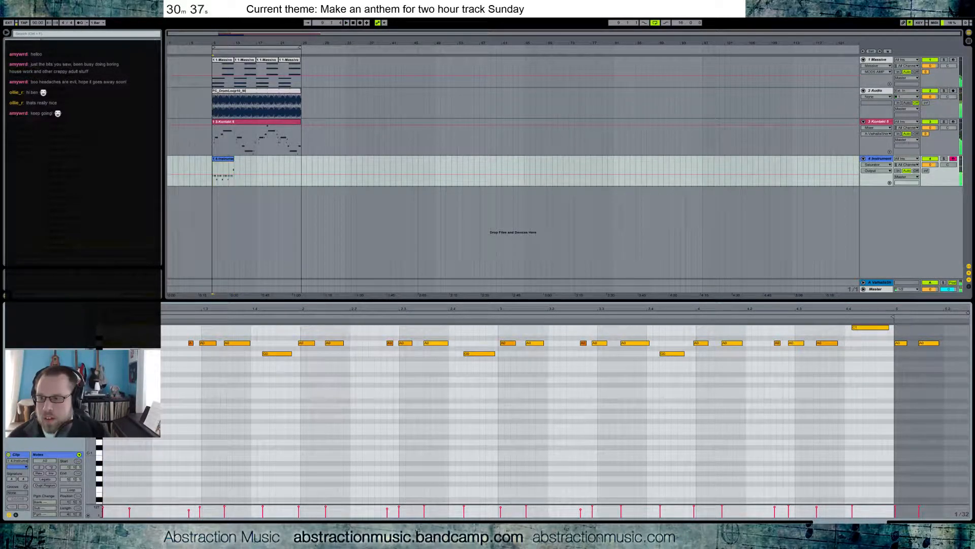
pyautogui.moveTo(208, 334); pyautogui.dragTo(340, 356)
pyautogui.press('Right')
pyautogui.moveTo(476, 342); pyautogui.dragTo(547, 368)
pyautogui.press('Left')
pyautogui.press('Left')
pyautogui.moveTo(577, 332); pyautogui.dragTo(678, 369)
pyautogui.press('Right')
pyautogui.press('Right')
pyautogui.moveTo(693, 331); pyautogui.dragTo(749, 362)
pyautogui.press('Right')
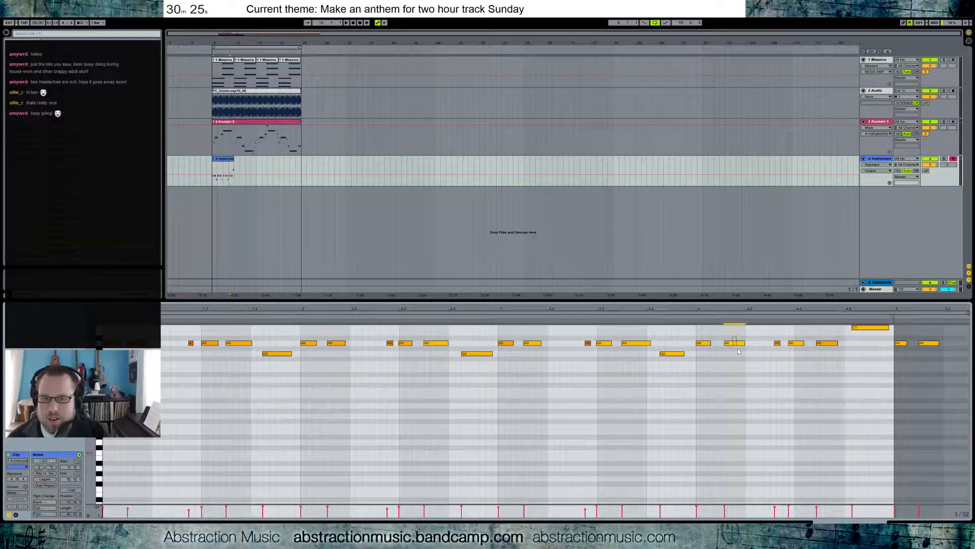
# Nudge the last notes of the Instrument Rack clip into time and delete the notes past the clip's end.
pyautogui.moveTo(773, 330); pyautogui.dragTo(865, 325)
pyautogui.press('Right')
pyautogui.press('Right')
pyautogui.press('Left')
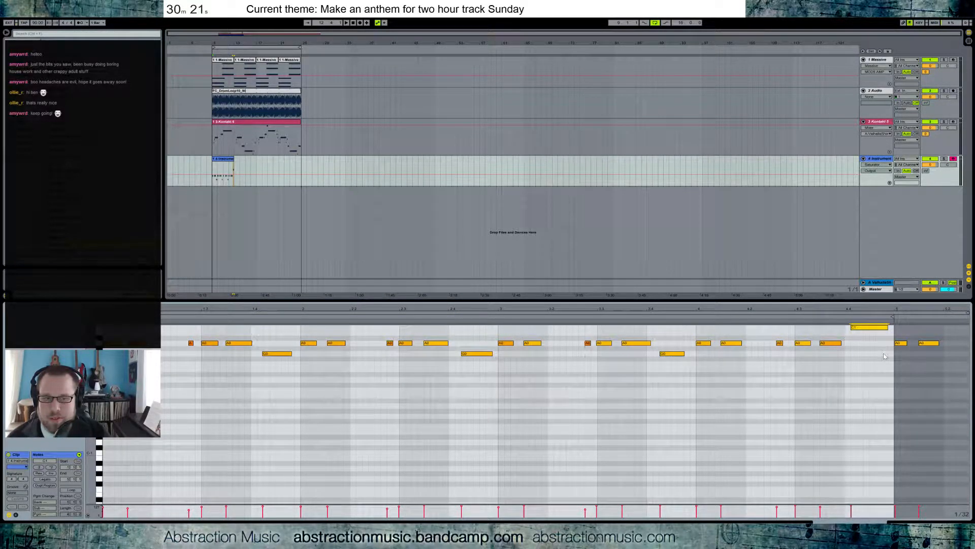
pyautogui.press('Right')
pyautogui.moveTo(905, 333); pyautogui.dragTo(940, 361)
pyautogui.press('Delete')
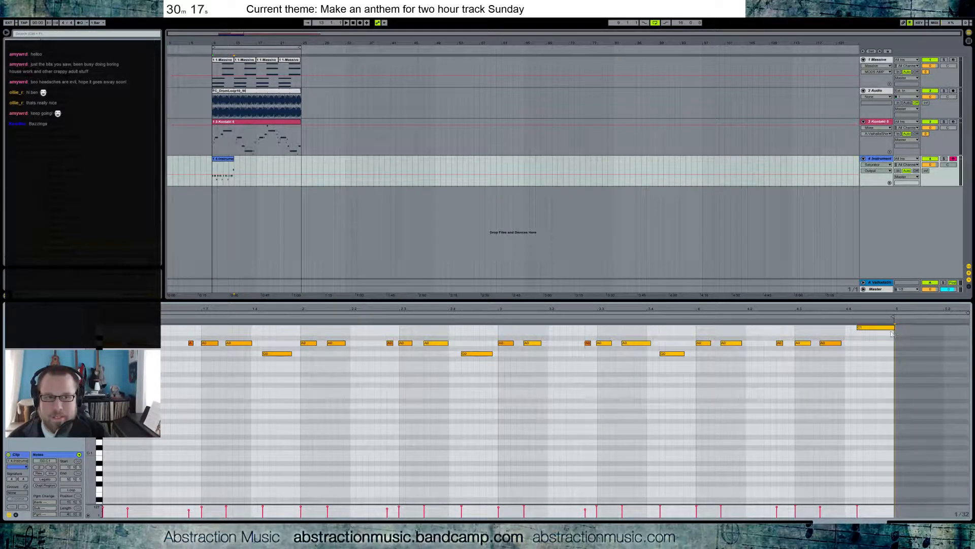
# Turn on looping for the four-bar Instrument Rack clip, extend it to bar 25 and play the arrangement.
pyautogui.click(234, 159)
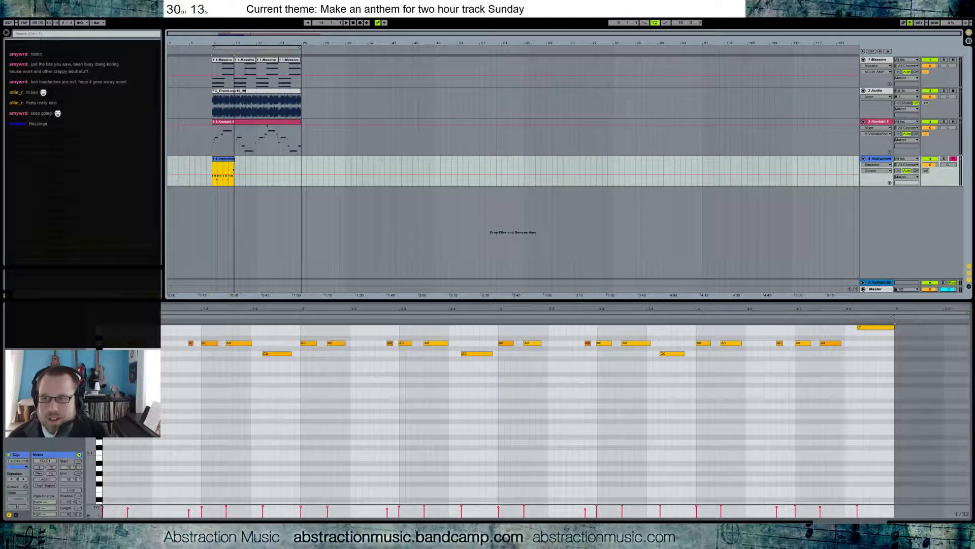
pyautogui.click(72, 490)
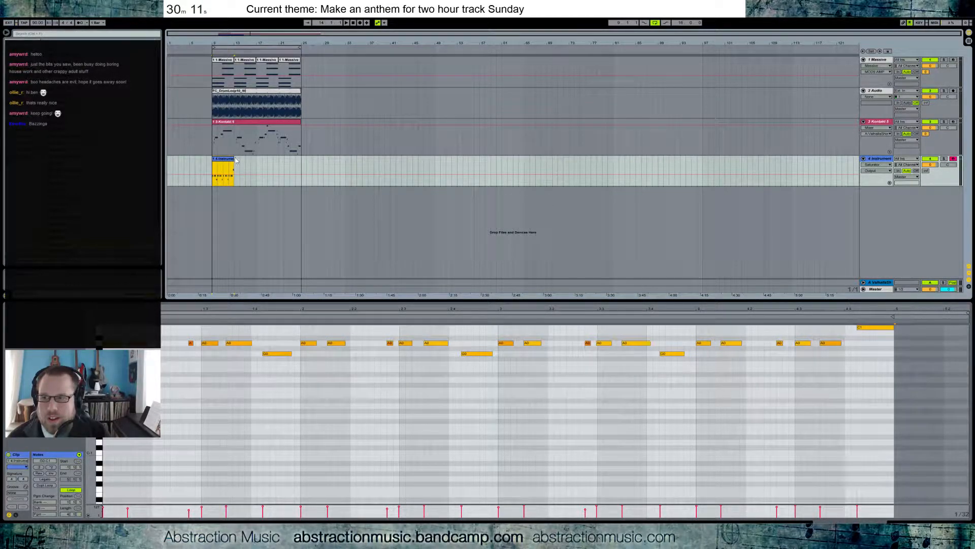
pyautogui.moveTo(235, 165)
pyautogui.mouseDown()
pyautogui.moveTo(290, 165)
pyautogui.moveTo(234, 165)
pyautogui.mouseUp()
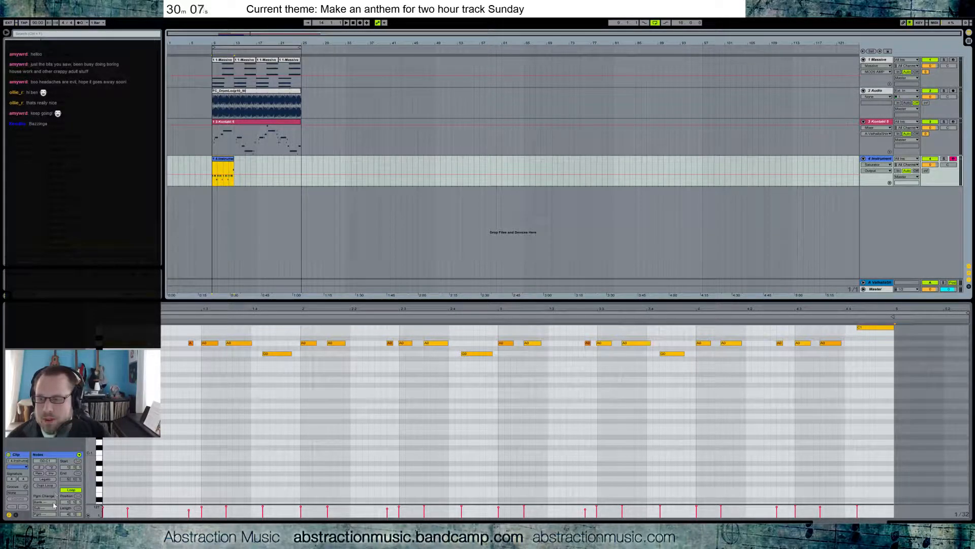
pyautogui.click(68, 514)
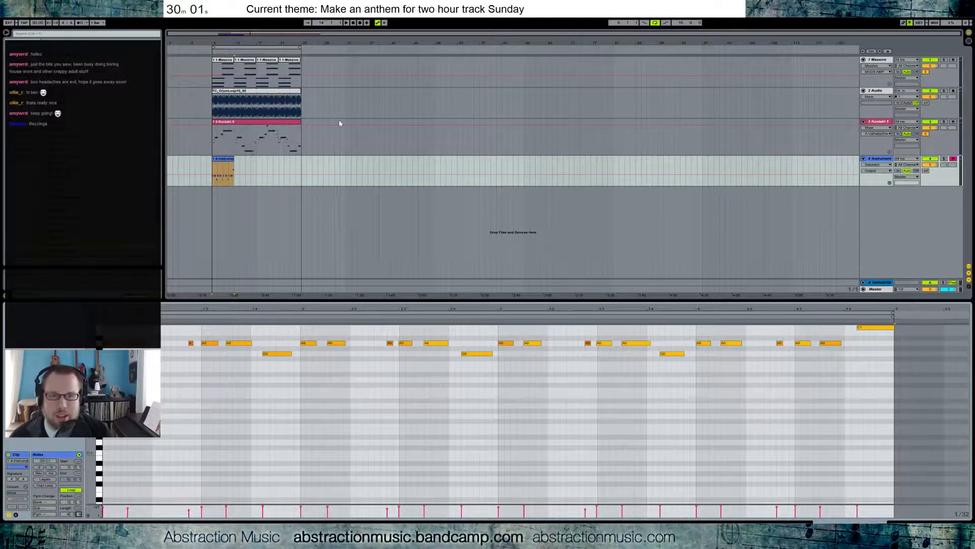
pyautogui.moveTo(237, 160); pyautogui.dragTo(301, 161)
pyautogui.press('space')
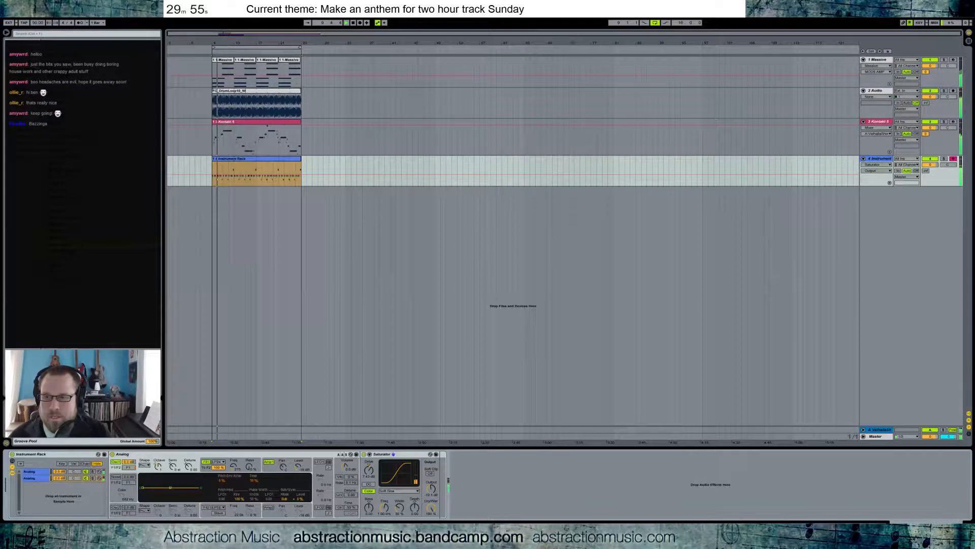
pyautogui.click(363, 255)
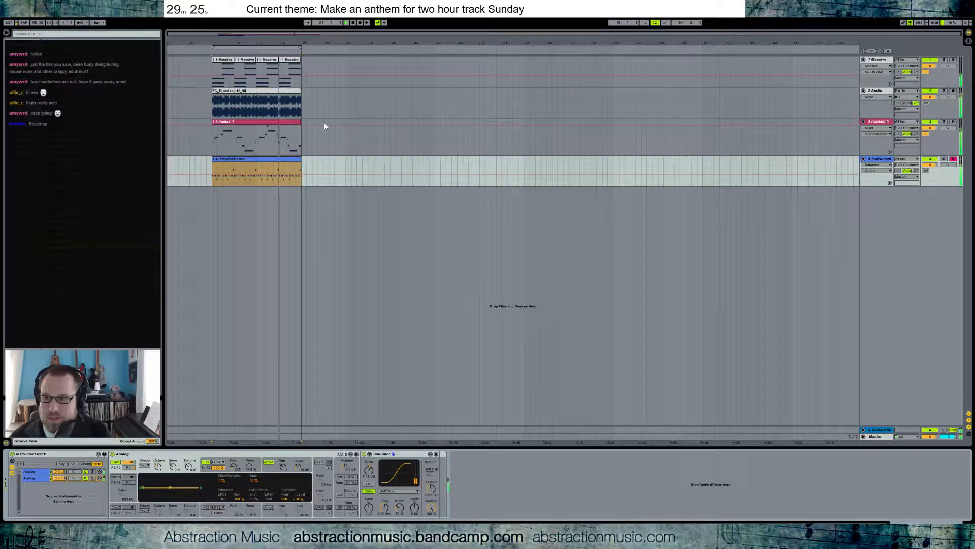
# Nudge the notes leading into bar 13's held note in the Kontakt clip to the right and shorten that held note.
pyautogui.doubleClick(297, 133)
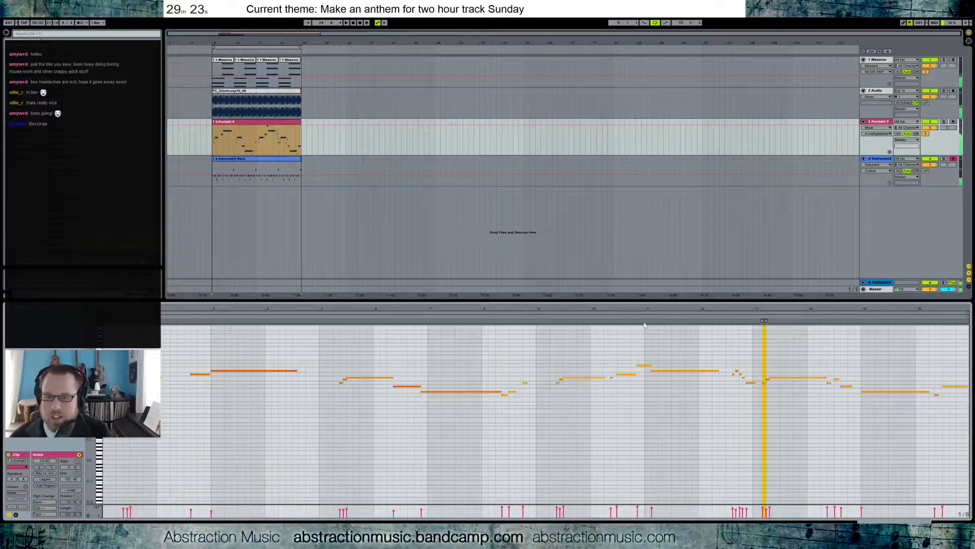
pyautogui.moveTo(802, 310); pyautogui.dragTo(736, 339)
pyautogui.moveTo(654, 364); pyautogui.dragTo(675, 393)
pyautogui.press('Right')
pyautogui.click(696, 395)
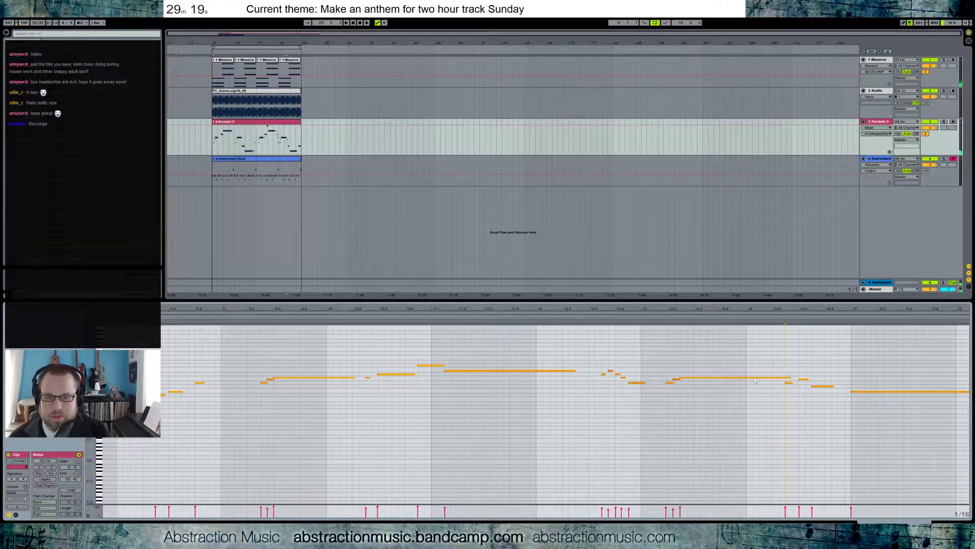
pyautogui.click(586, 318)
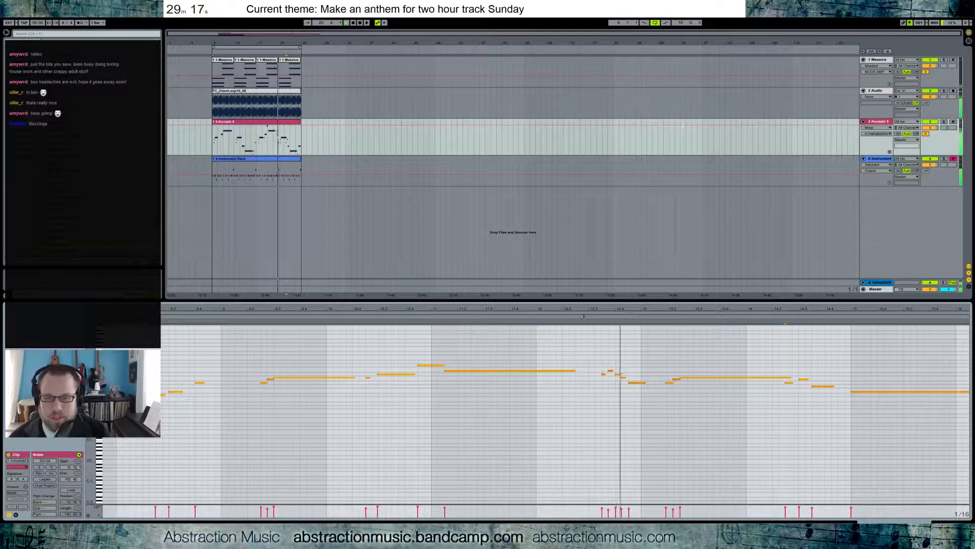
pyautogui.moveTo(655, 354); pyautogui.dragTo(684, 390)
pyautogui.press('Right')
pyautogui.click(807, 378)
pyautogui.moveTo(805, 378); pyautogui.dragTo(779, 376)
pyautogui.scroll(-2, 914, 474)
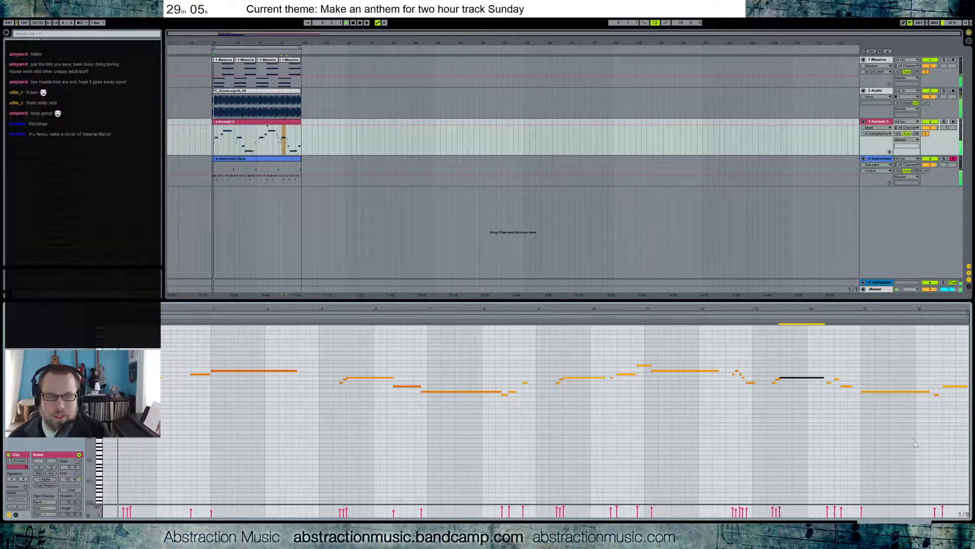
# Shift the short note and the long note after it in bar 16 of the Kontakt clip slightly to the right.
pyautogui.moveTo(948, 309); pyautogui.dragTo(908, 357)
pyautogui.click(874, 384)
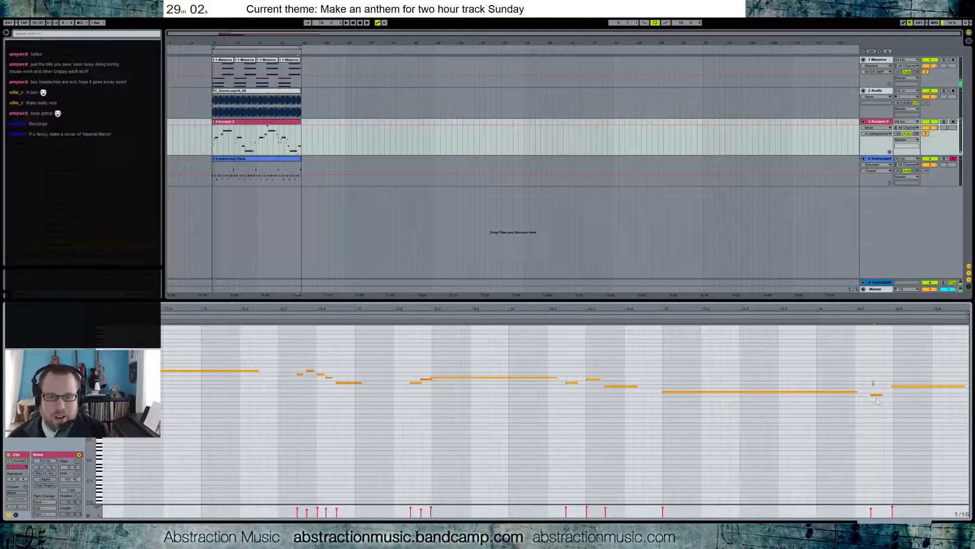
pyautogui.click(907, 387)
pyautogui.click(881, 395)
pyautogui.moveTo(886, 395); pyautogui.dragTo(885, 395)
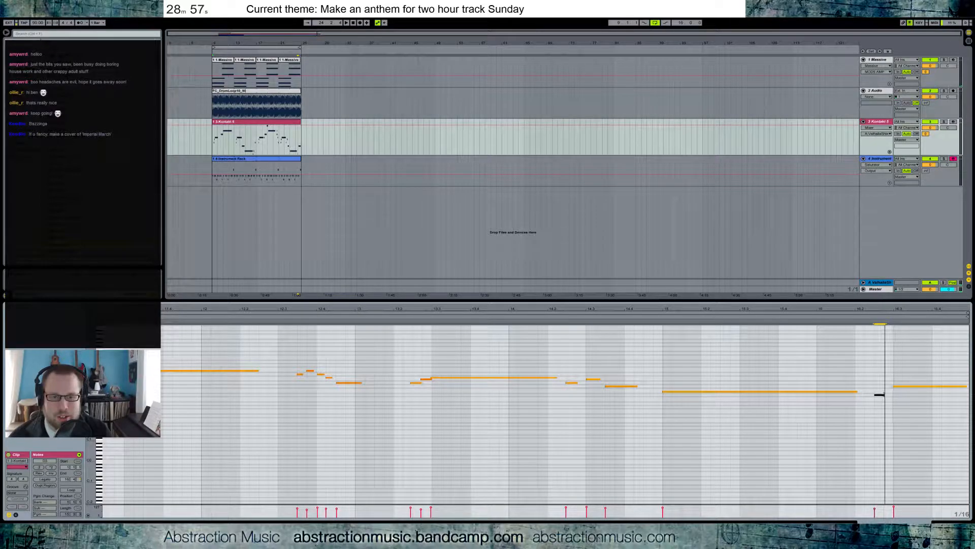
pyautogui.hotkey('shift', 'Tab')
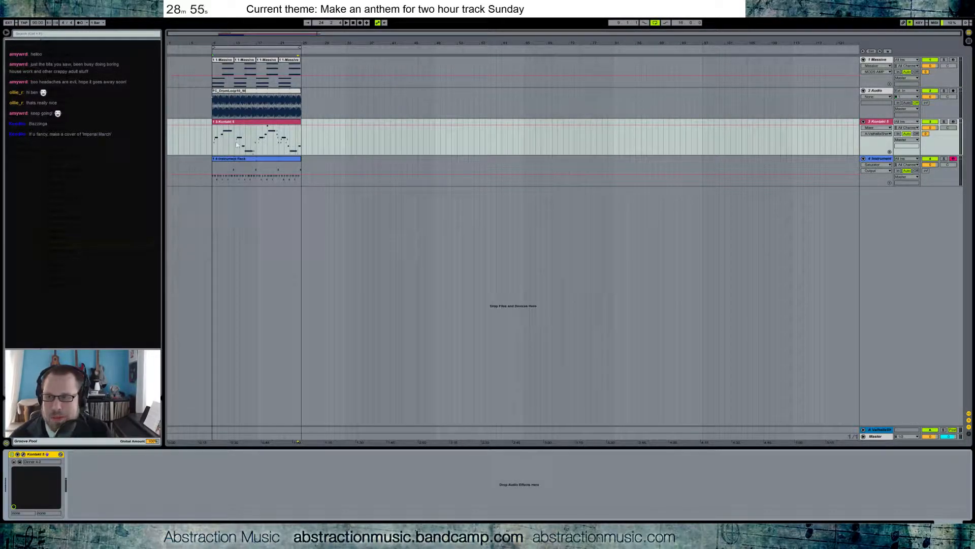
# Open the Instrument Rack clip, play back the arrangement to check the parts together, and return to the device view.
pyautogui.doubleClick(250, 162)
pyautogui.press('space')
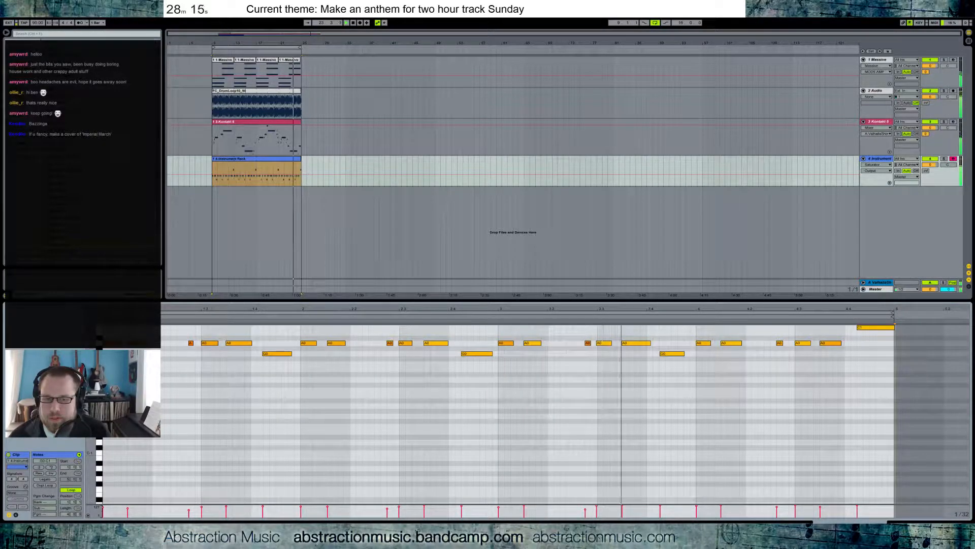
pyautogui.hotkey('shift', 'Tab')
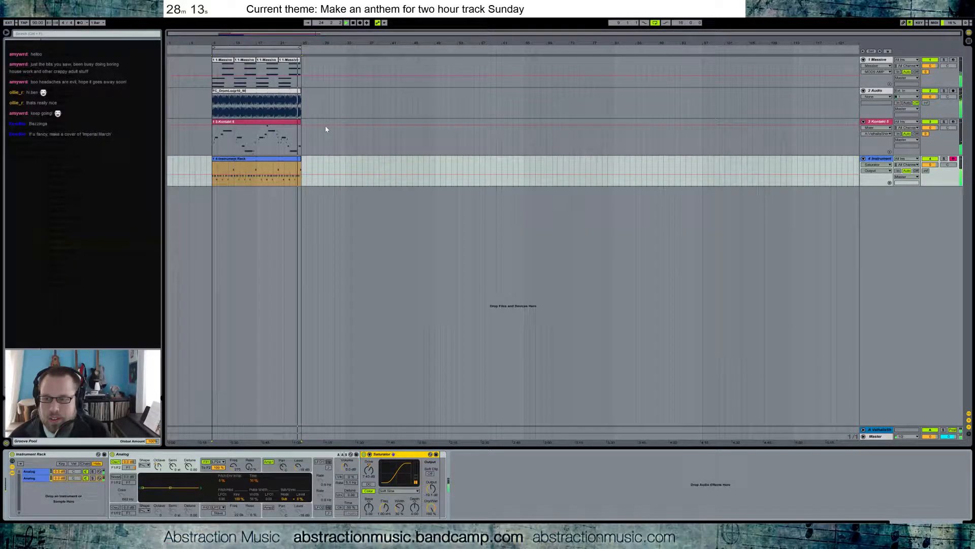
pyautogui.press('space')
# Extend the Kontakt clip to bar 31 and shorten its closing held note to end at about 18.2 in the clip.
pyautogui.click(301, 122)
pyautogui.moveTo(305, 122); pyautogui.dragTo(333, 122)
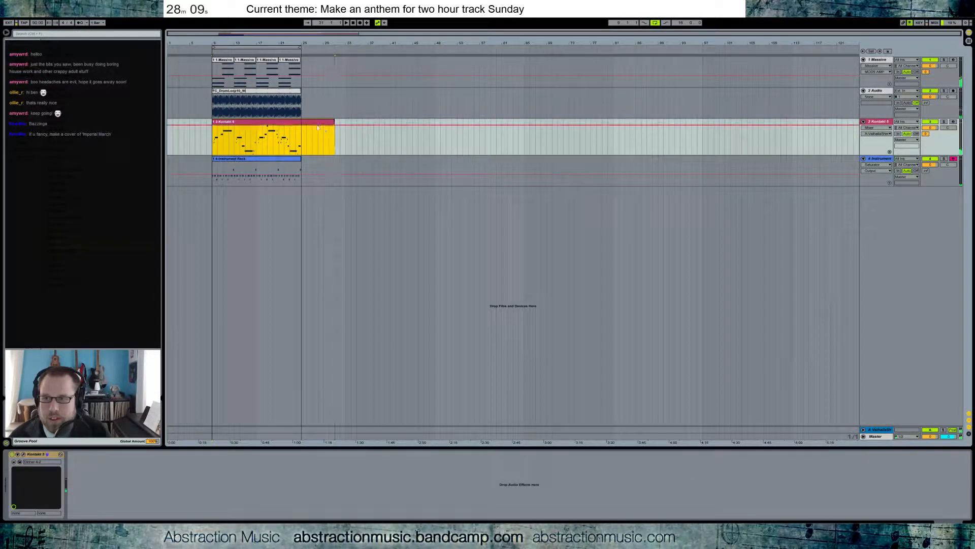
pyautogui.hotkey('shift', 'Tab')
pyautogui.moveTo(967, 395)
pyautogui.mouseDown()
pyautogui.moveTo(642, 396)
pyautogui.moveTo(849, 392)
pyautogui.mouseUp()
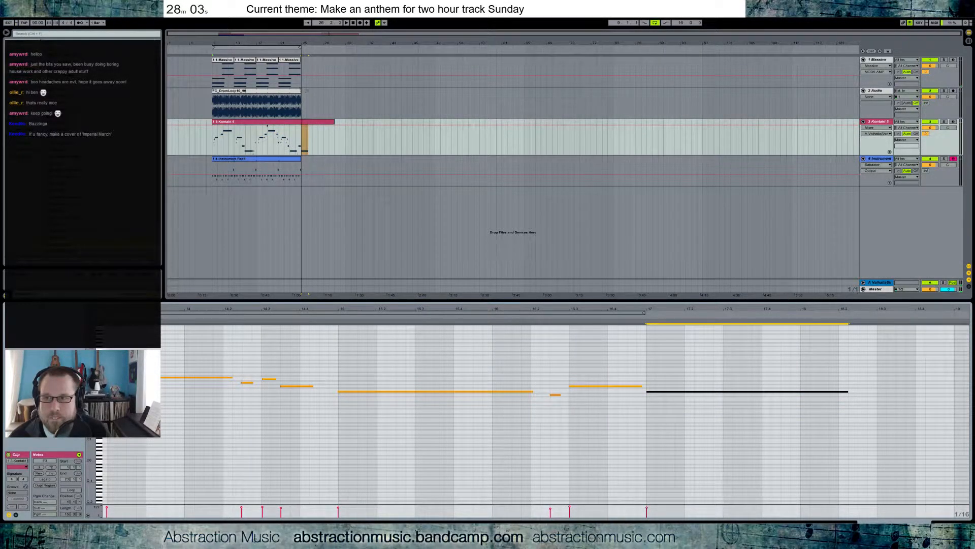
# Extend the drum loop and Instrument Rack clips to bar 33, and play the ending with arrangement looping off.
pyautogui.moveTo(300, 104); pyautogui.dragTo(345, 104)
pyautogui.moveTo(300, 159); pyautogui.dragTo(339, 160)
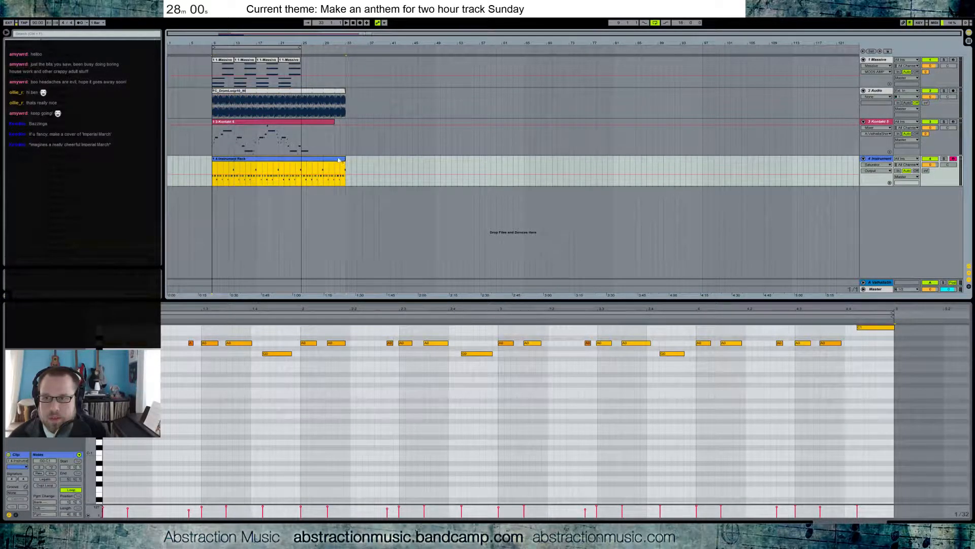
pyautogui.click(296, 140)
pyautogui.press('space')
pyautogui.click(655, 22)
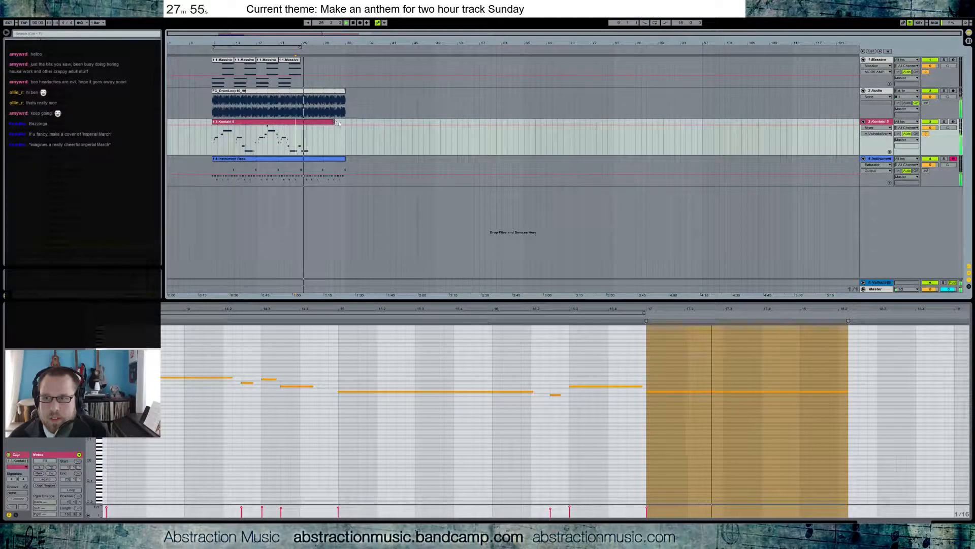
# Trim the end of the Kontakt clip to bar 27 and play the ending from bar 25.
pyautogui.moveTo(334, 120); pyautogui.dragTo(313, 124)
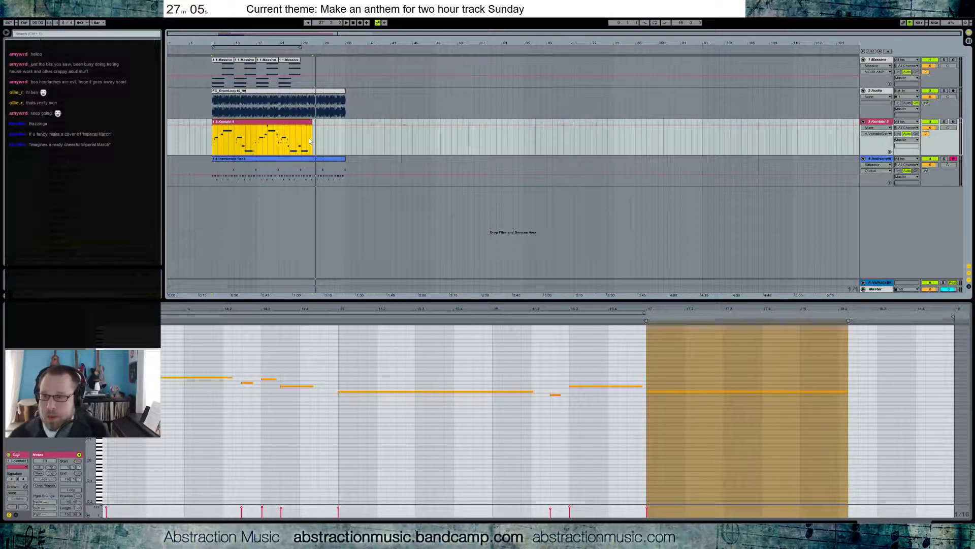
pyautogui.click(300, 137)
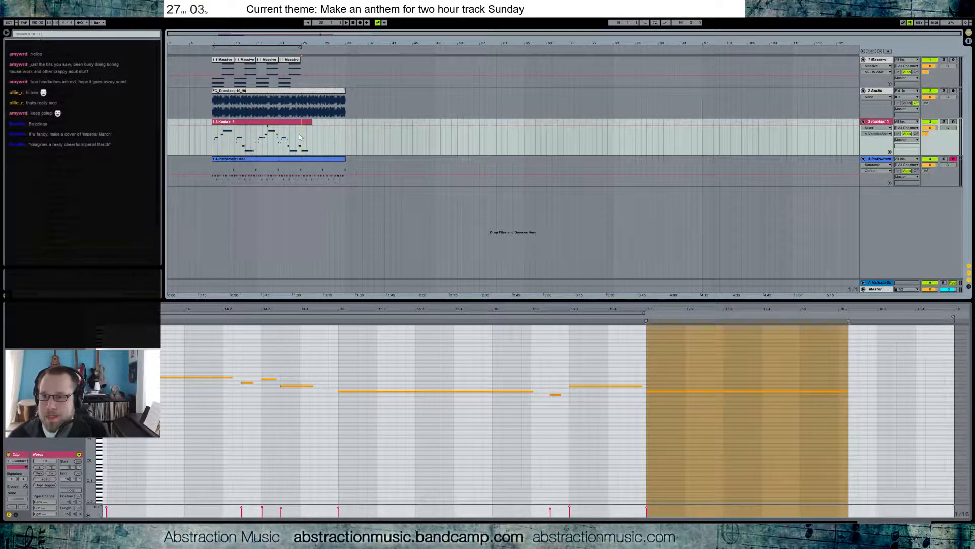
pyautogui.press('space')
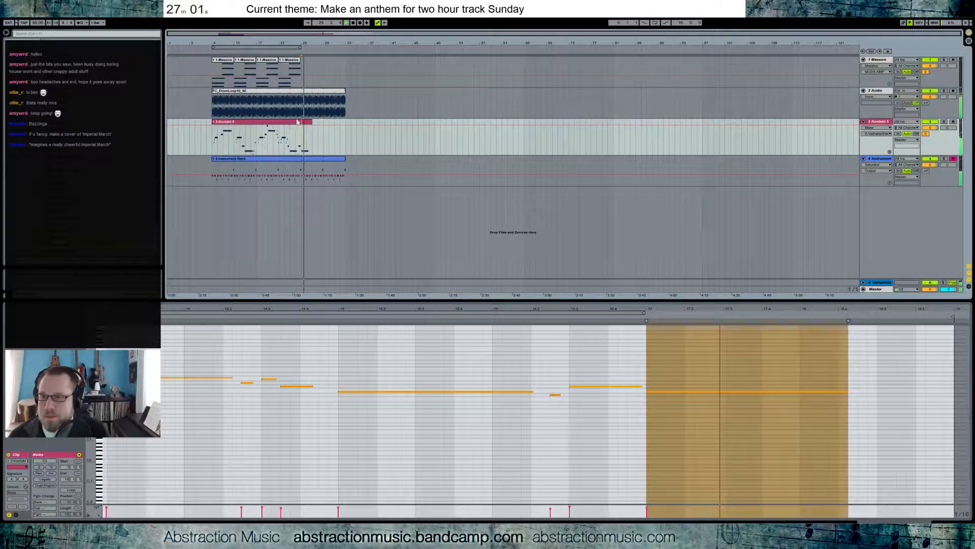
# Duplicate the last Massive clip so that the copy starts at bar 25.
pyautogui.click(299, 71)
pyautogui.hotkey('ctrl', 'd')
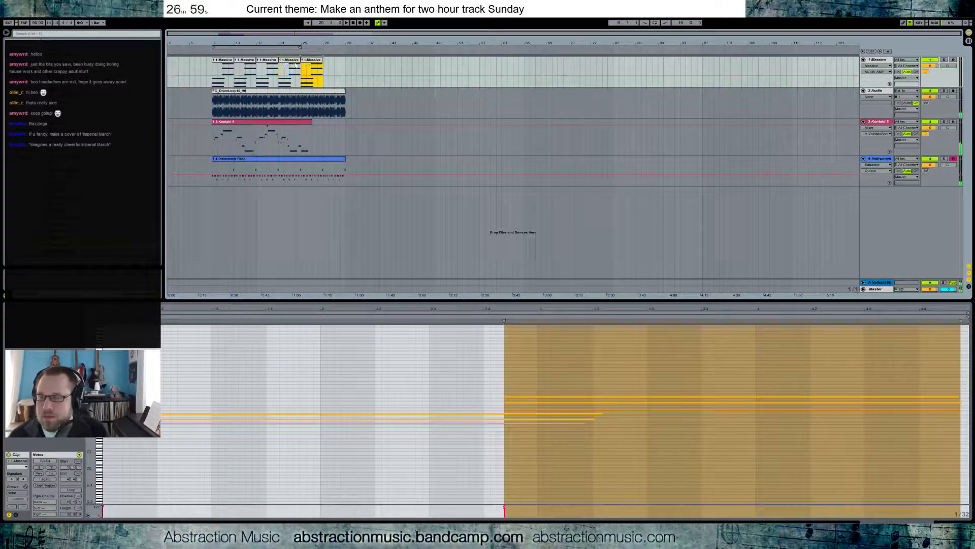
pyautogui.doubleClick(307, 62)
pyautogui.moveTo(261, 43); pyautogui.dragTo(732, 107)
pyautogui.moveTo(462, 59); pyautogui.dragTo(464, 60)
pyautogui.hotkey('ctrl', 'd')
pyautogui.hotkey('ctrl', 'd')
pyautogui.hotkey('ctrl', 'd')
pyautogui.hotkey('ctrl', 'd')
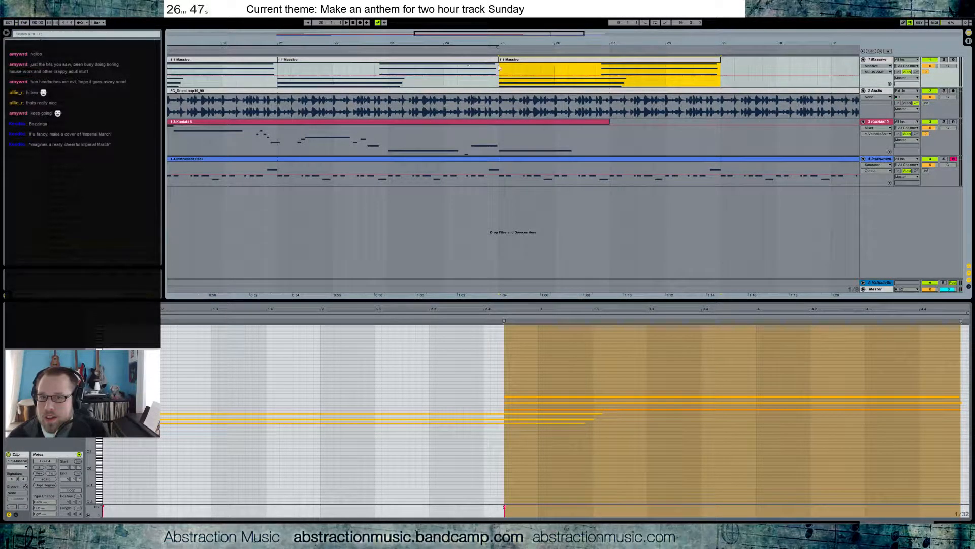
# Delete all but the lowest note in the new Massive clip and shorten that note to two bars.
pyautogui.click(408, 314)
pyautogui.moveTo(485, 385); pyautogui.dragTo(576, 423)
pyautogui.press('Delete')
pyautogui.press('space')
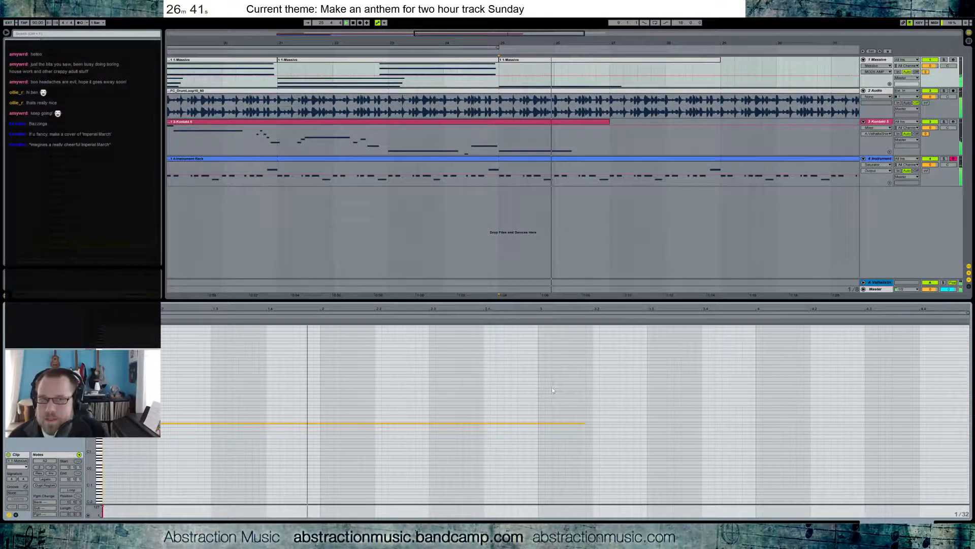
pyautogui.moveTo(586, 423); pyautogui.dragTo(538, 423)
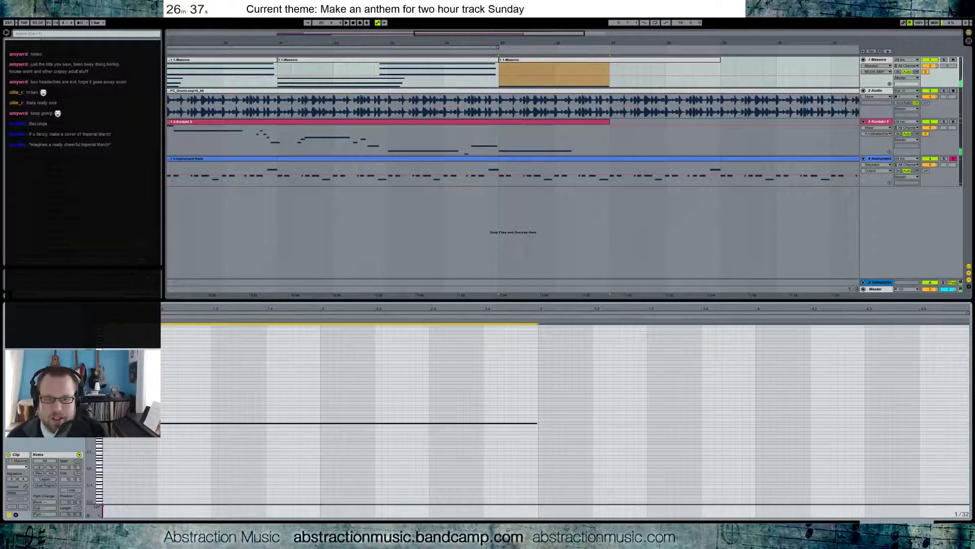
# Insert a new audio track below the Kontakt track and arm it for recording.
pyautogui.hotkey('shift', 'Tab')
pyautogui.moveTo(466, 35); pyautogui.dragTo(466, 10)
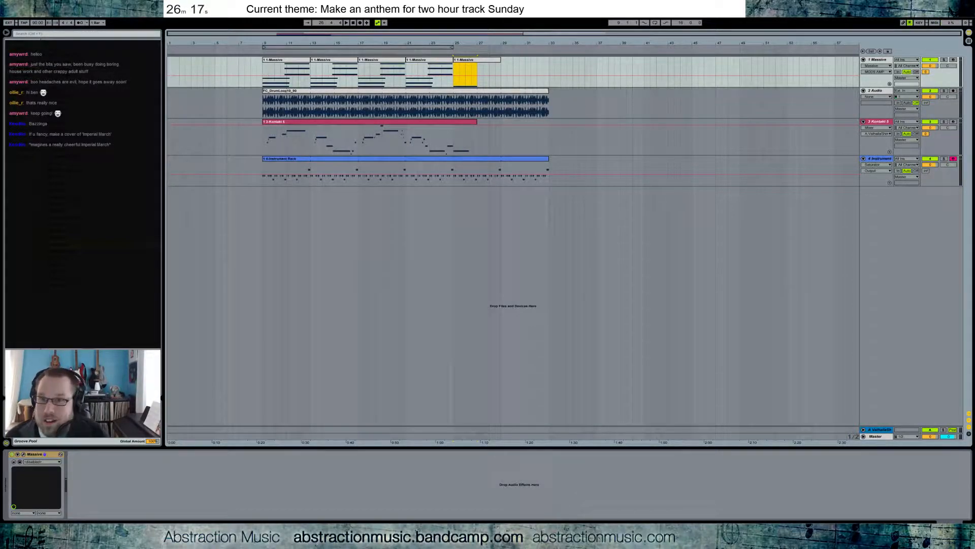
pyautogui.click(442, 51)
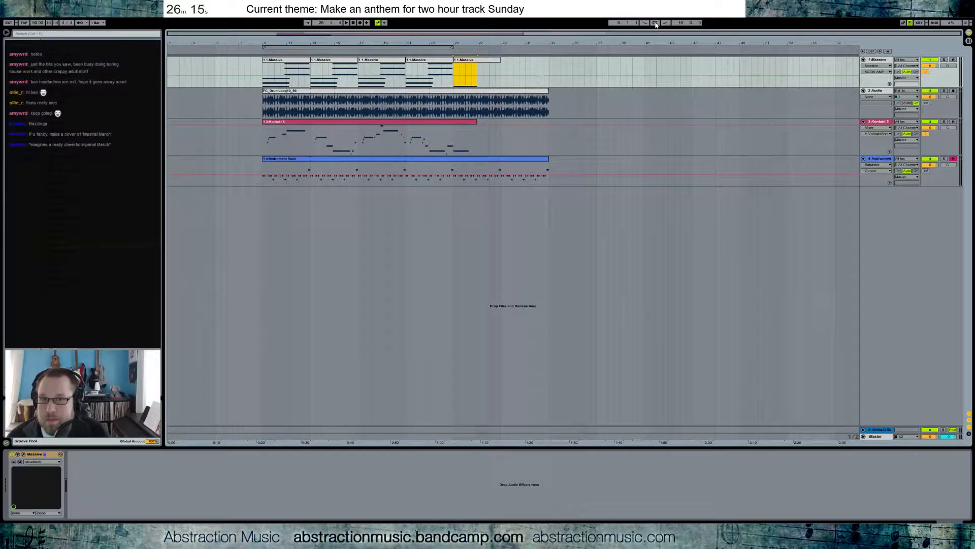
pyautogui.click(655, 23)
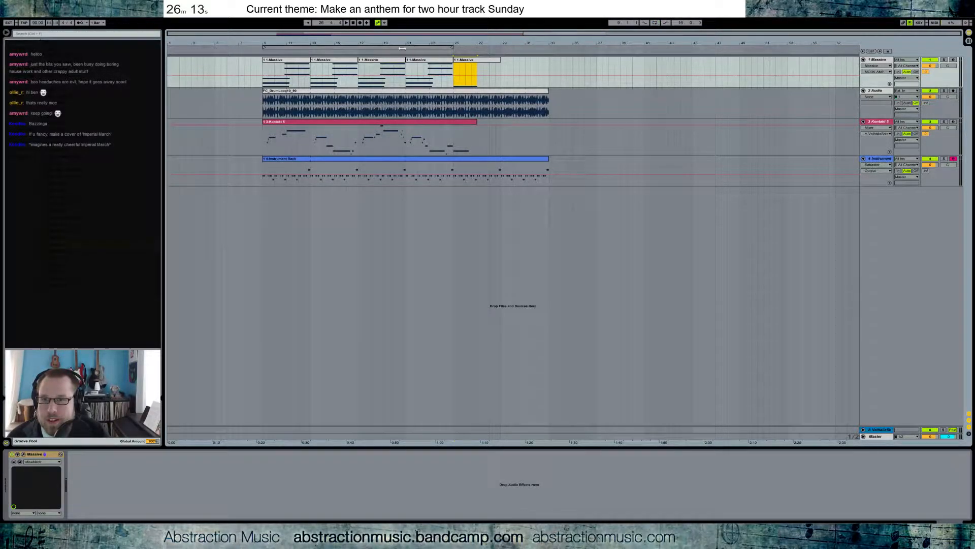
pyautogui.click(547, 90)
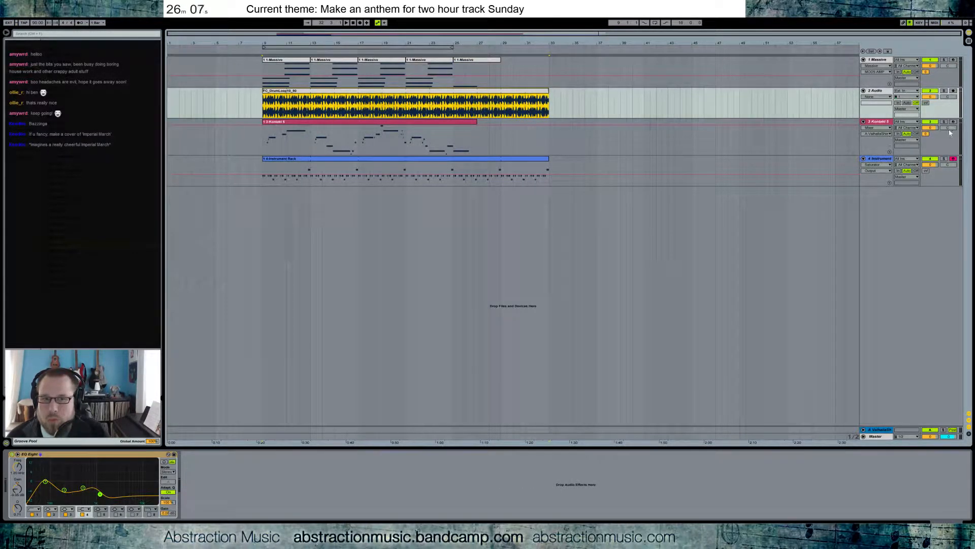
pyautogui.click(881, 122)
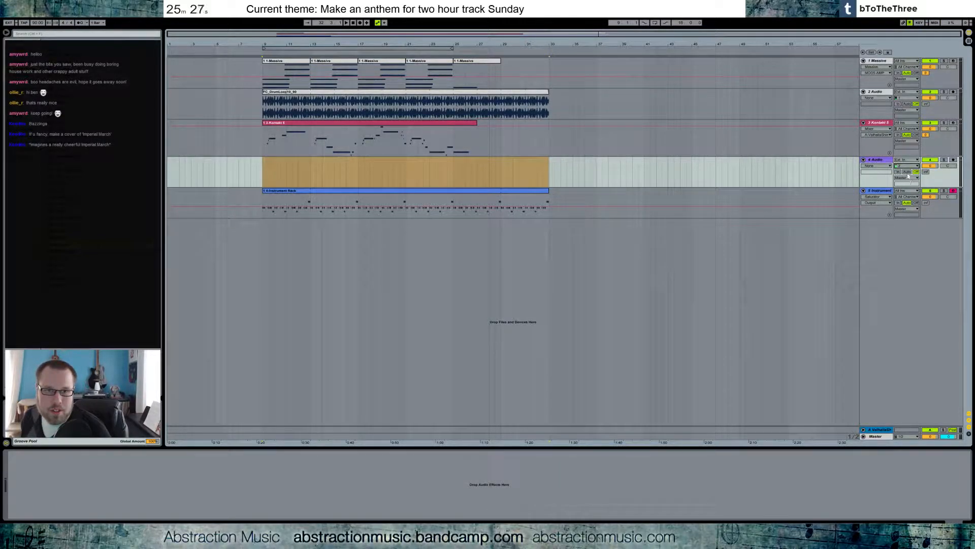
pyautogui.click(954, 160)
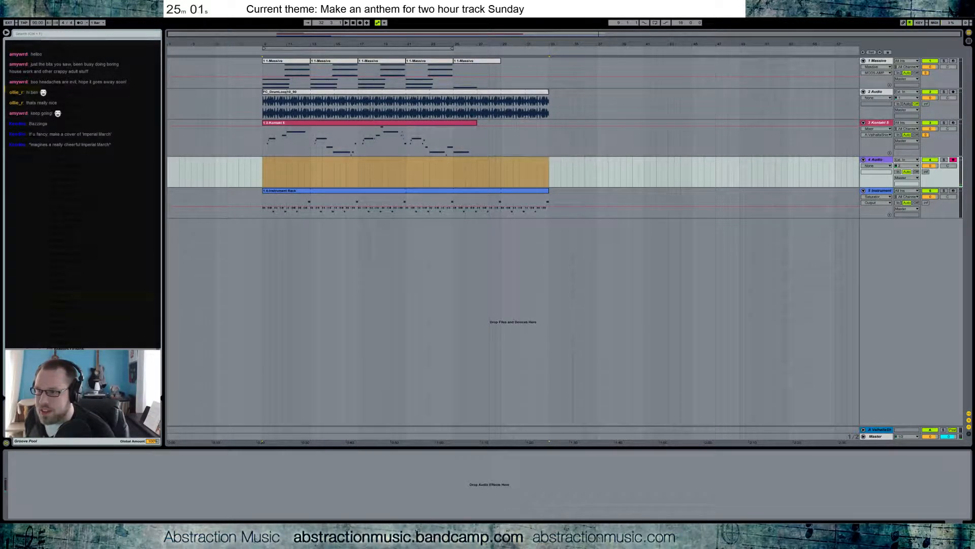
# Load Guitar Rig 5 onto the new audio track.
pyautogui.moveTo(66, 288); pyautogui.dragTo(278, 488)
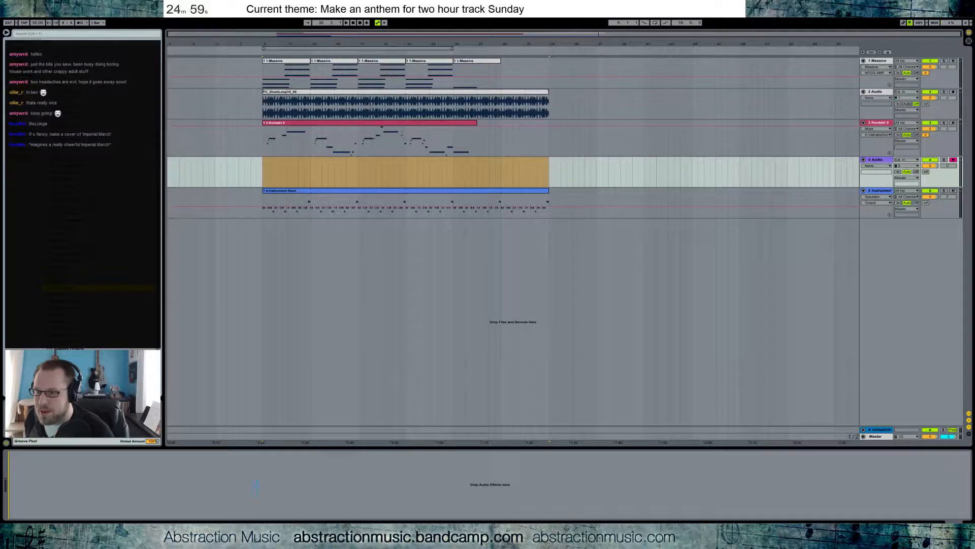
pyautogui.moveTo(490, 130); pyautogui.dragTo(477, 86)
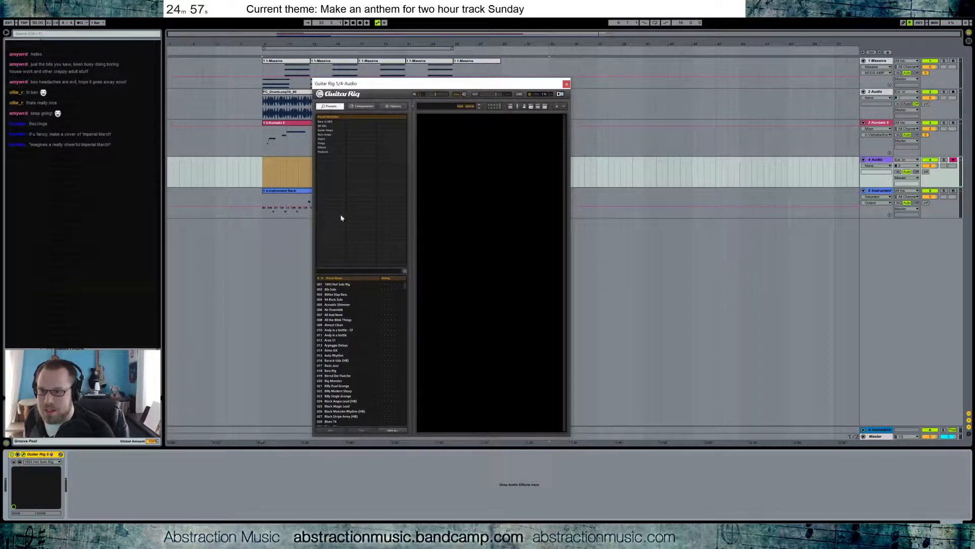
# Browse the Guitar Amps and Effects presets in Guitar Rig, then clear the category filter and search for "wah".
pyautogui.click(330, 130)
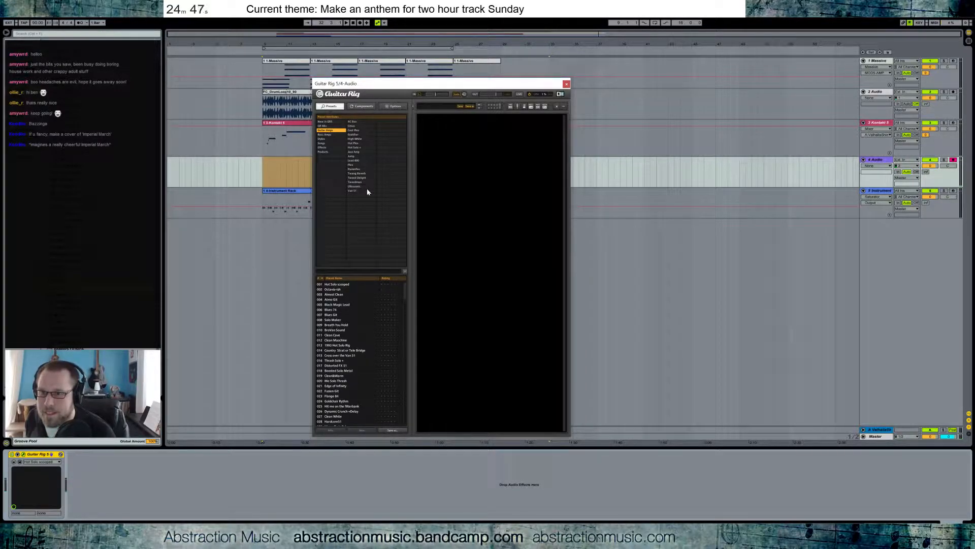
pyautogui.click(331, 148)
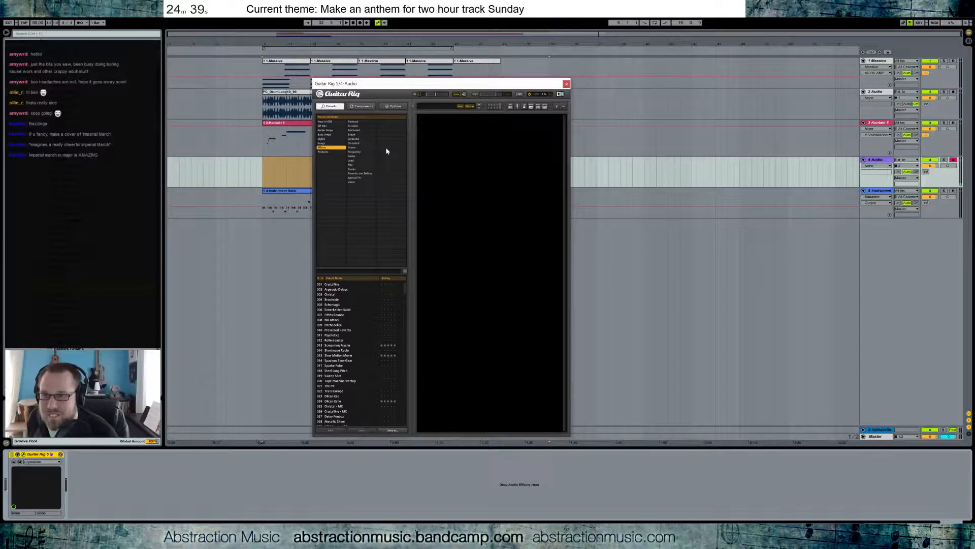
pyautogui.click(358, 156)
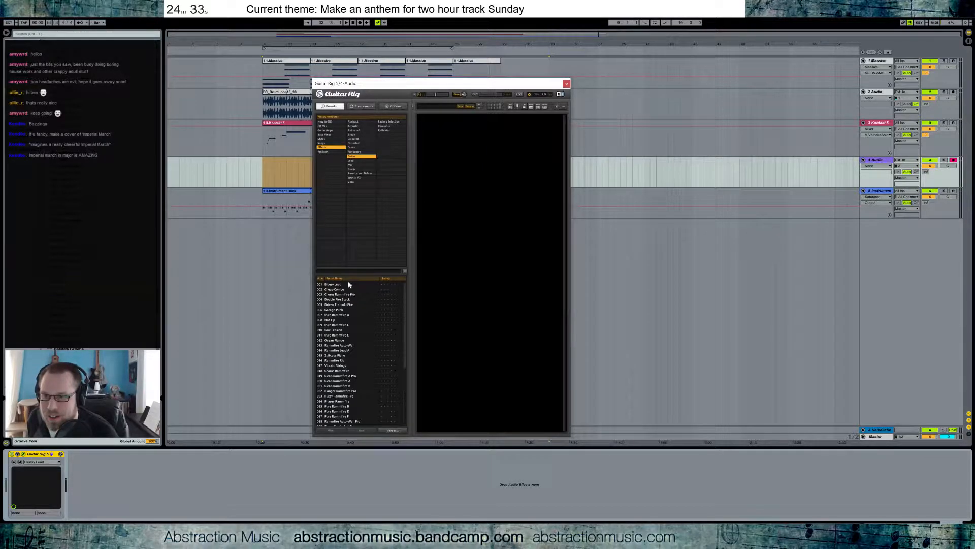
pyautogui.click(333, 147)
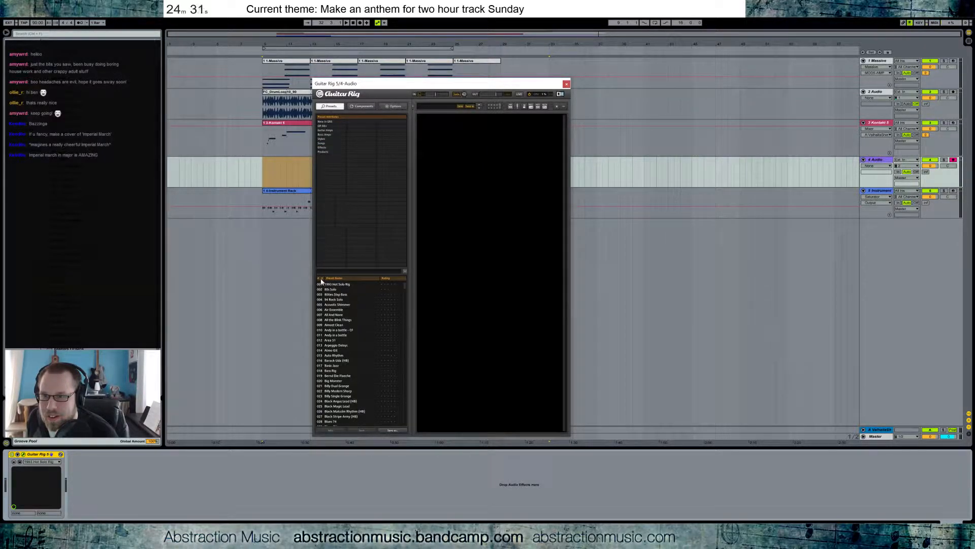
pyautogui.write('wah')
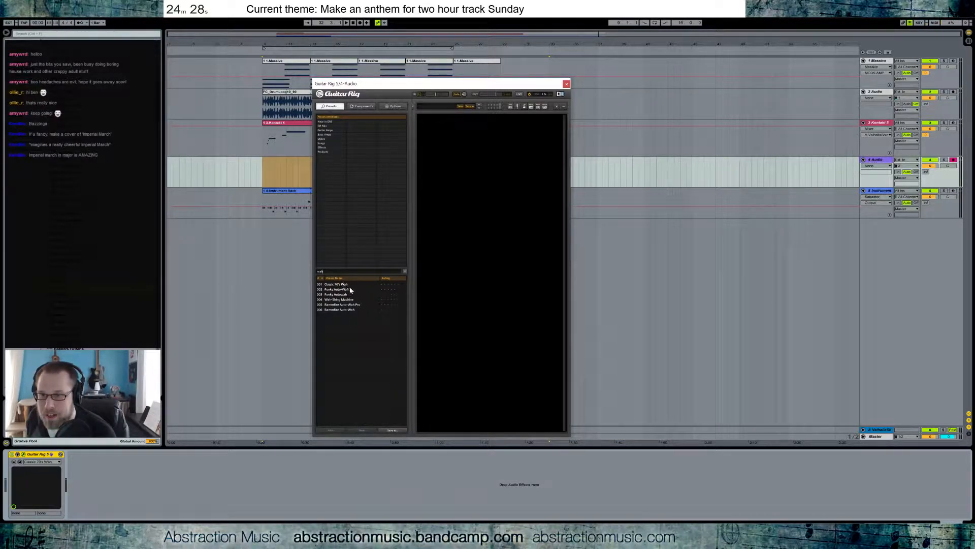
# Audition the Guitar Rig wah presets, load Funky Auto-Wah, and move the plug-in window clear of the clips.
pyautogui.click(350, 285)
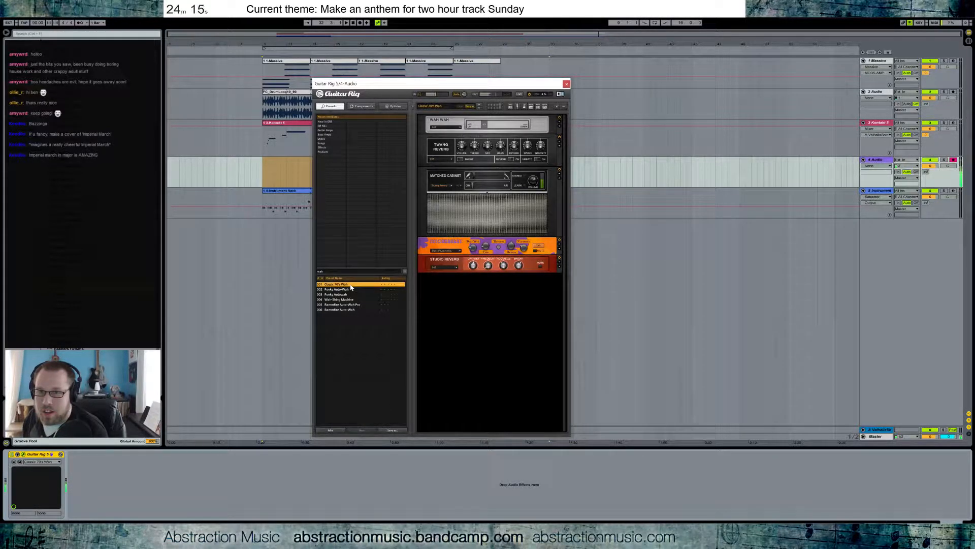
pyautogui.moveTo(470, 128); pyautogui.dragTo(516, 127)
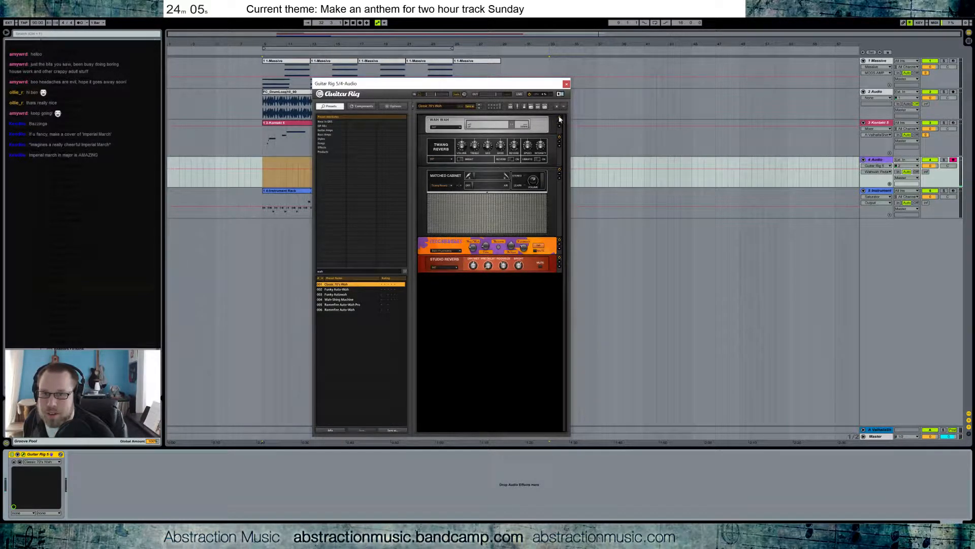
pyautogui.click(326, 290)
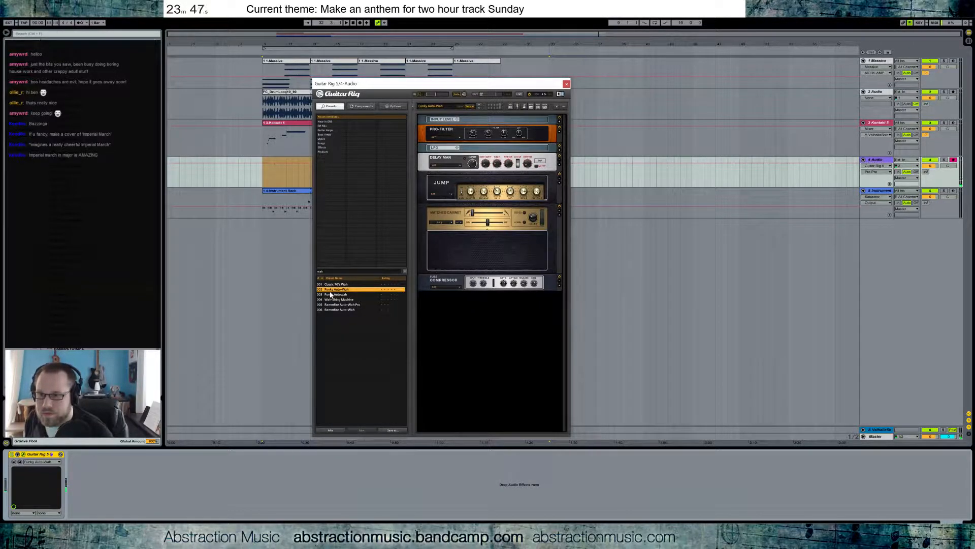
pyautogui.click(334, 295)
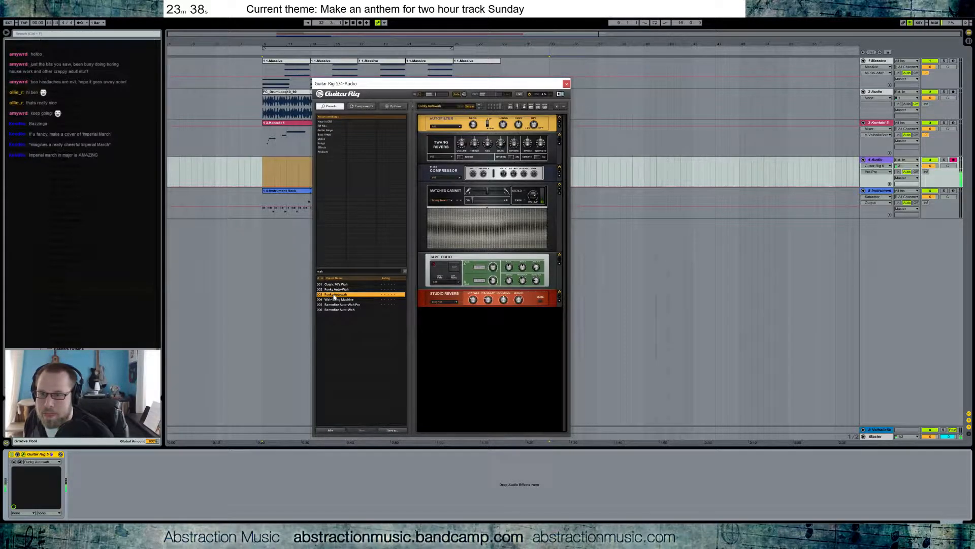
pyautogui.click(336, 299)
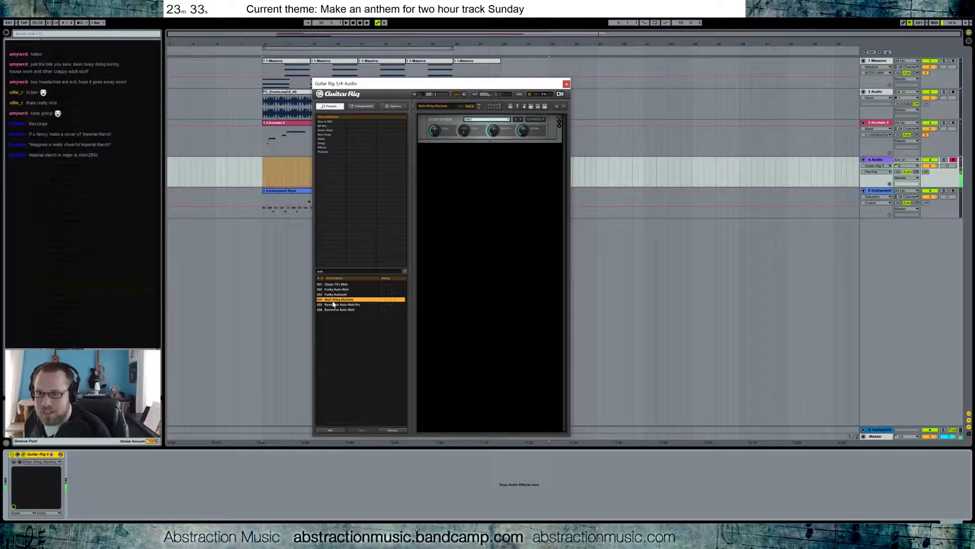
pyautogui.click(362, 304)
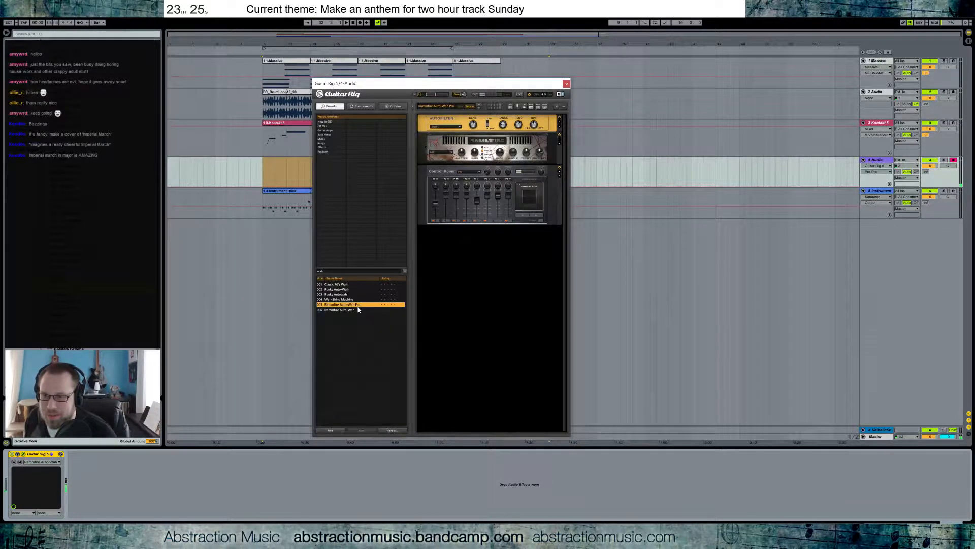
pyautogui.click(360, 310)
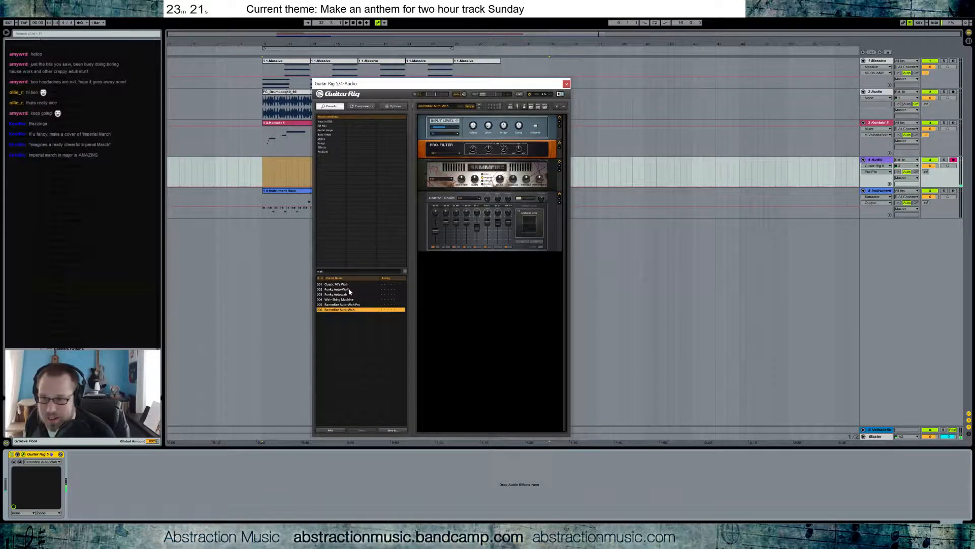
pyautogui.click(350, 290)
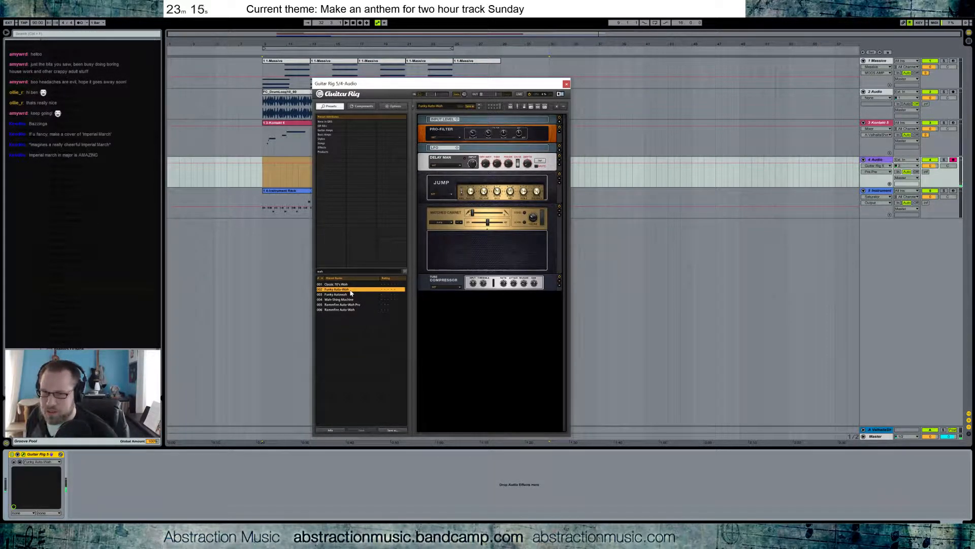
pyautogui.moveTo(442, 85); pyautogui.dragTo(728, 90)
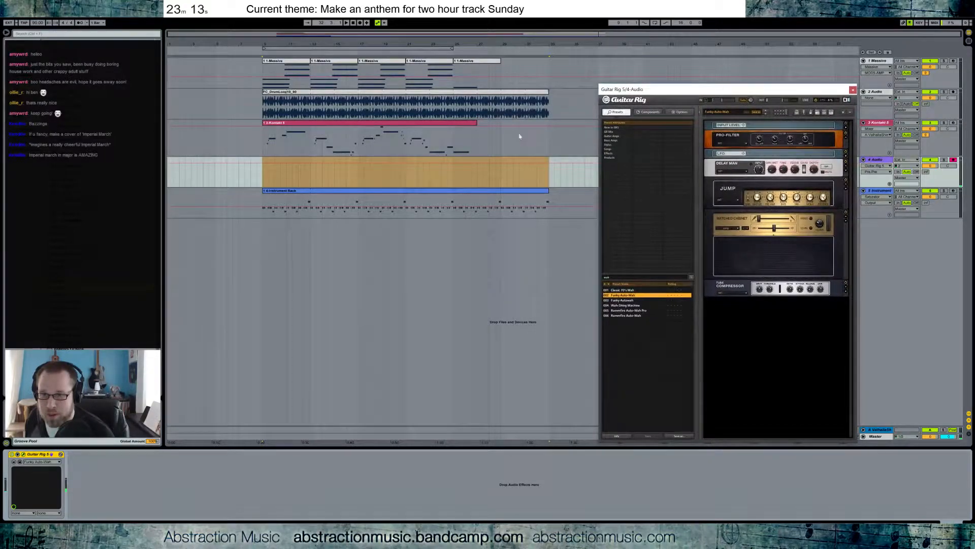
# Record a trial guitar take on the new audio track from bar 25 and delete it.
pyautogui.click(453, 177)
pyautogui.press('F9')
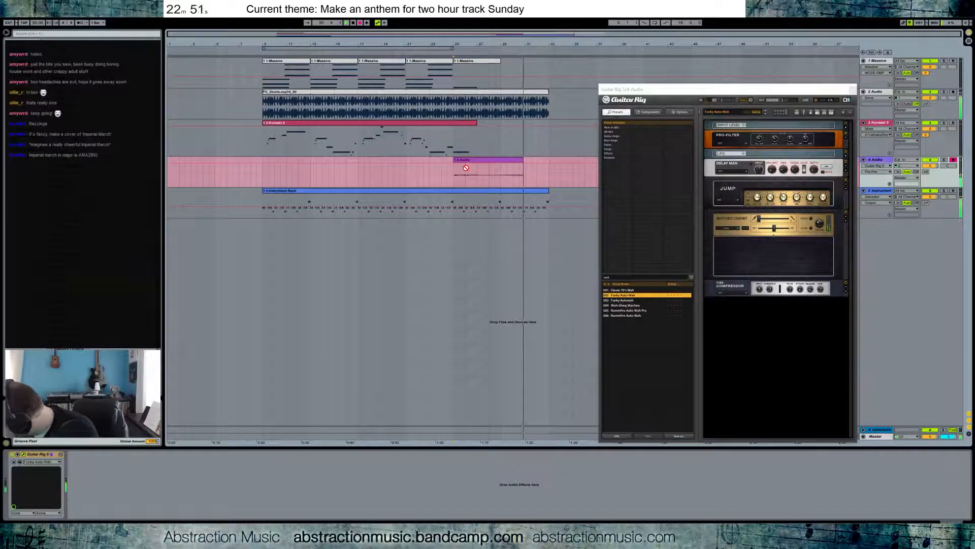
pyautogui.press('space')
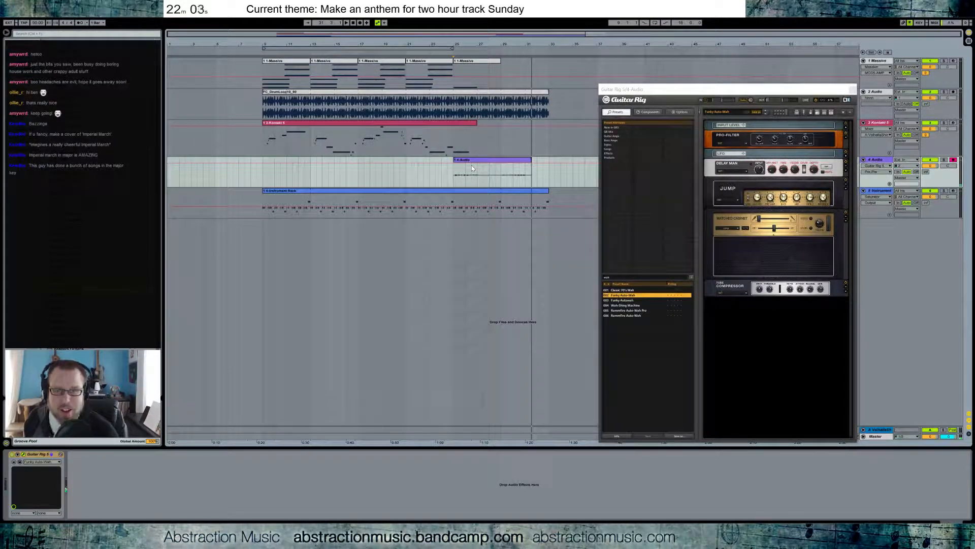
pyautogui.click(474, 165)
pyautogui.press('Delete')
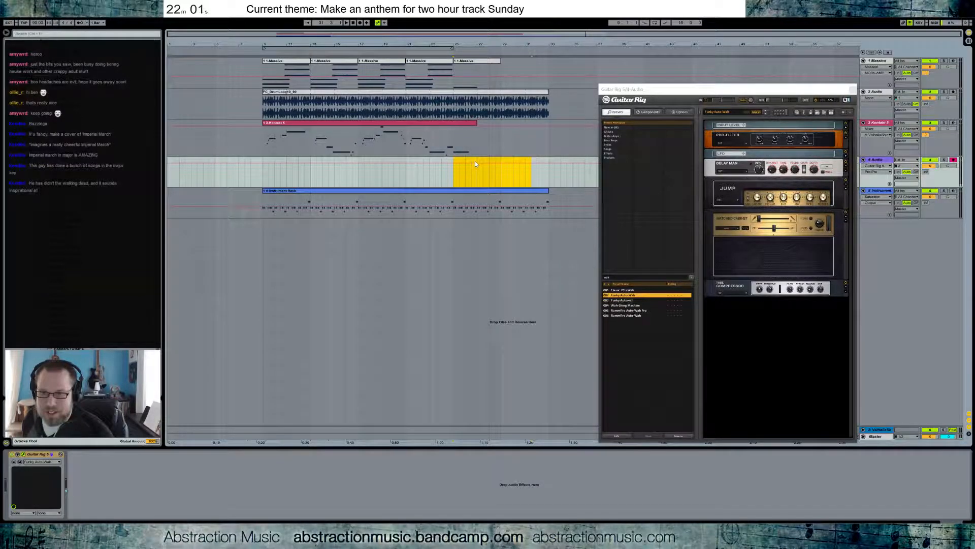
# Record a guitar take on the audio track from bar 9 to about bar 29.
pyautogui.click(453, 178)
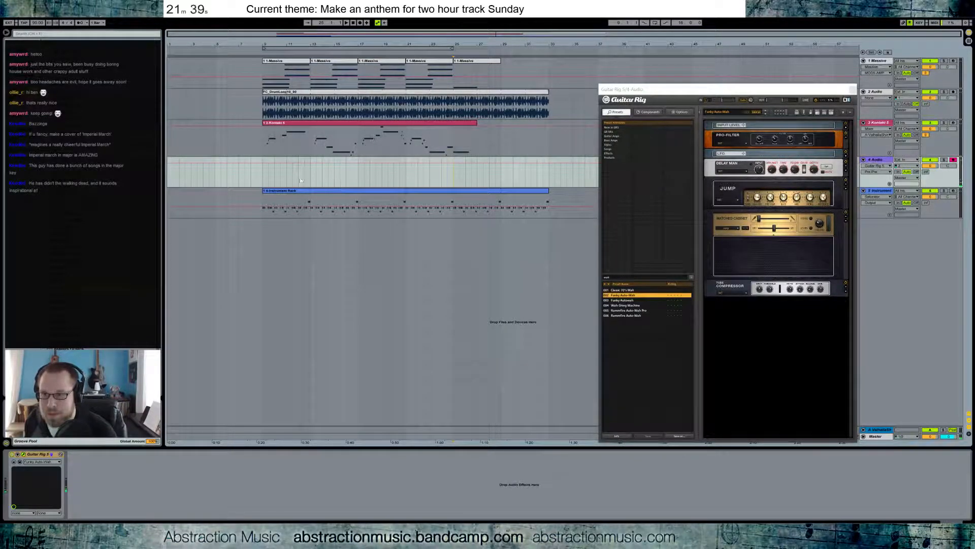
pyautogui.press('F9')
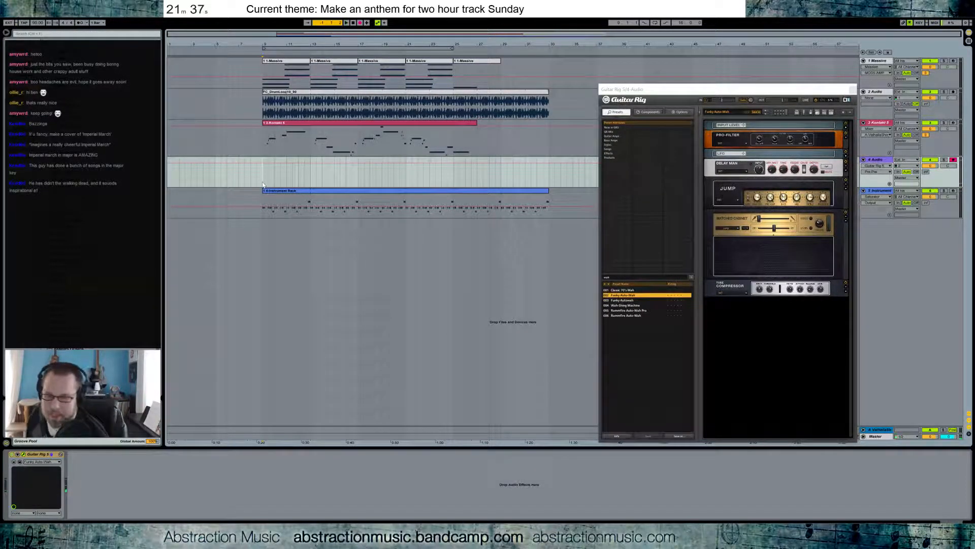
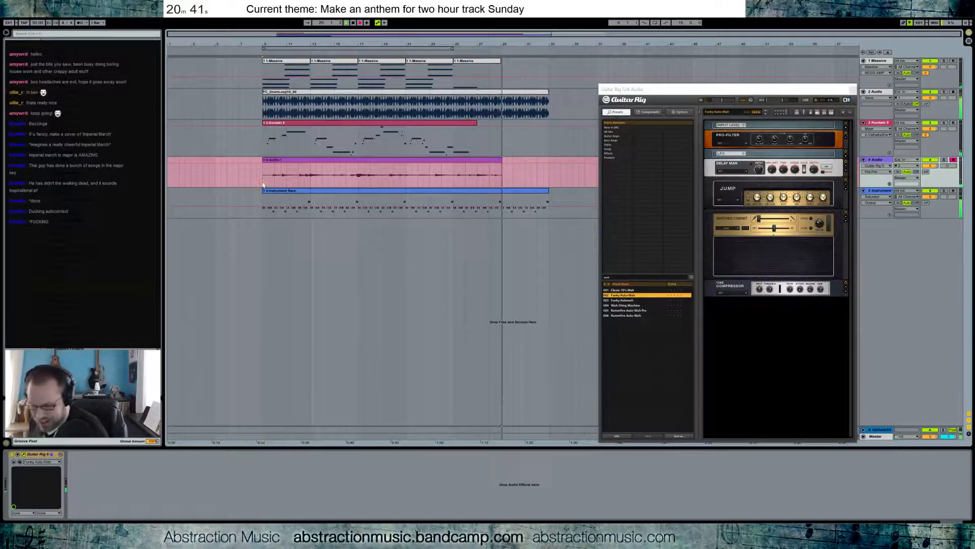
pyautogui.press('space')
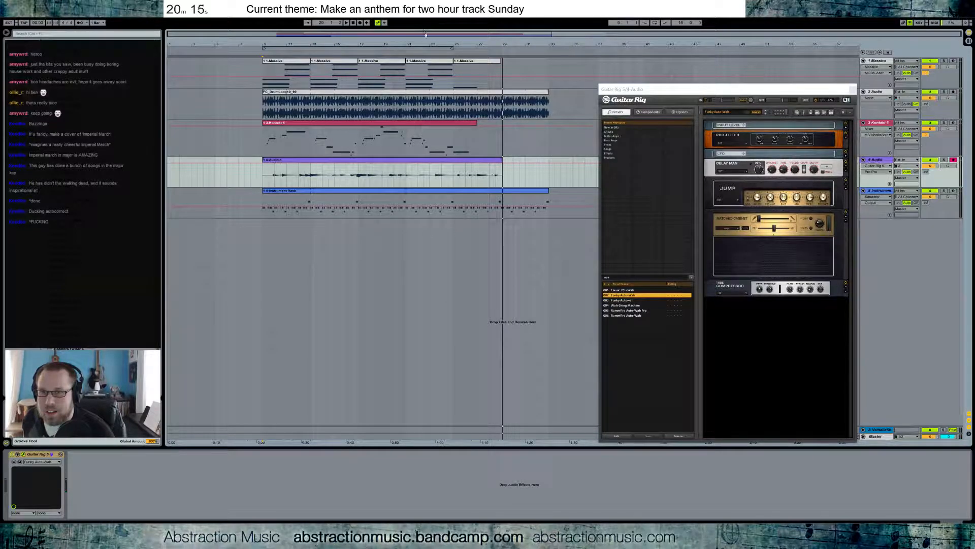
# Move the recorded guitar clip past the end of the arrangement to about bar 53, and close the Guitar Rig window.
pyautogui.moveTo(277, 161); pyautogui.dragTo(564, 170)
pyautogui.moveTo(662, 92); pyautogui.dragTo(270, 93)
pyautogui.moveTo(563, 161); pyautogui.dragTo(808, 162)
pyautogui.click(462, 91)
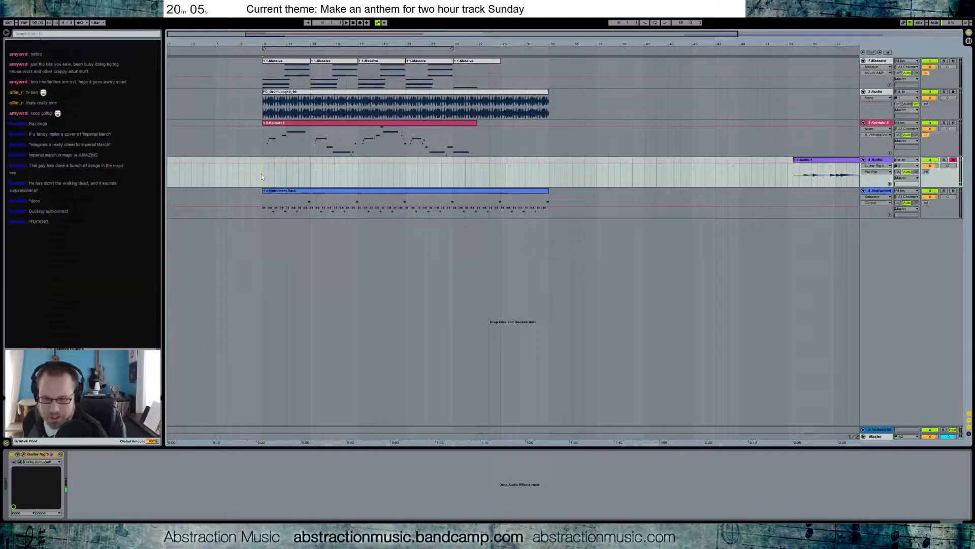
# Record another guitar take from bar 9 over the first few bars and delete it.
pyautogui.press('F9')
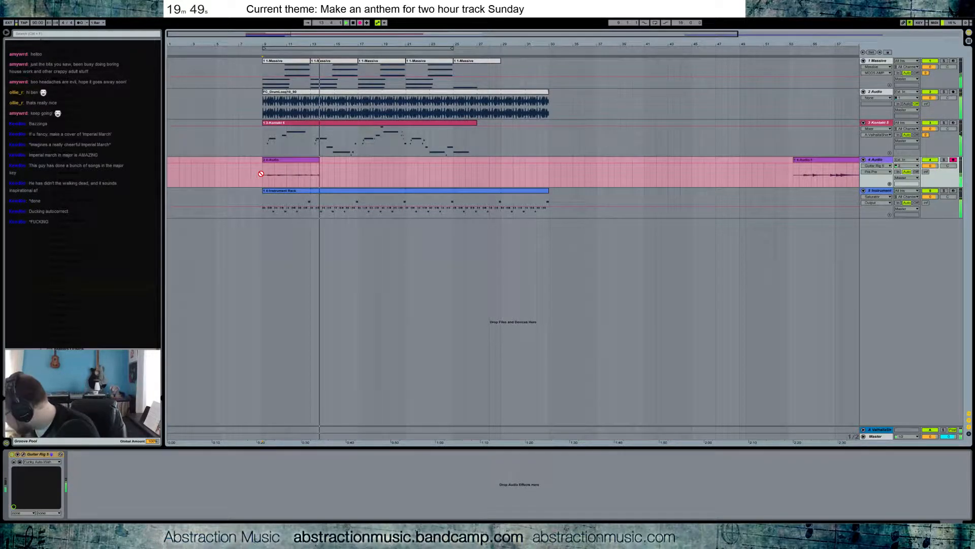
pyautogui.press('space')
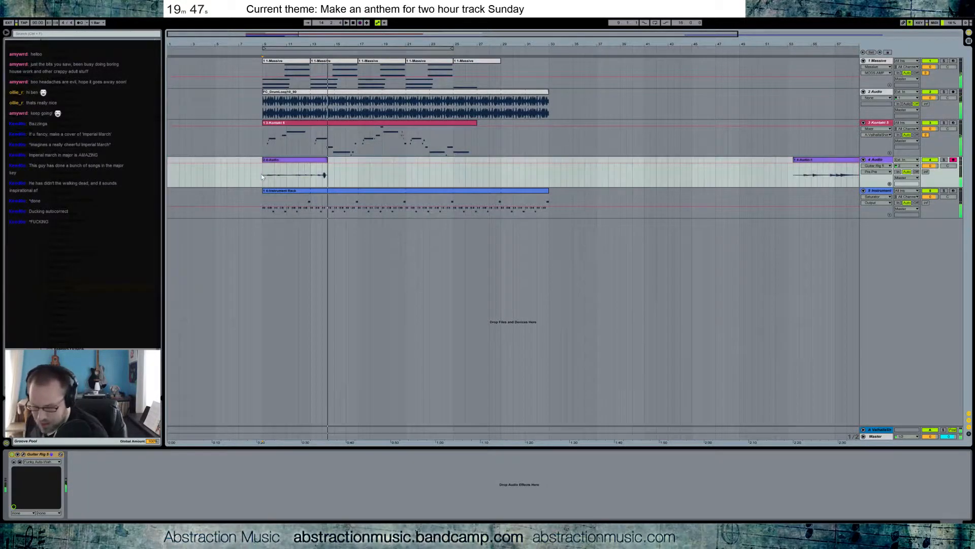
pyautogui.click(306, 164)
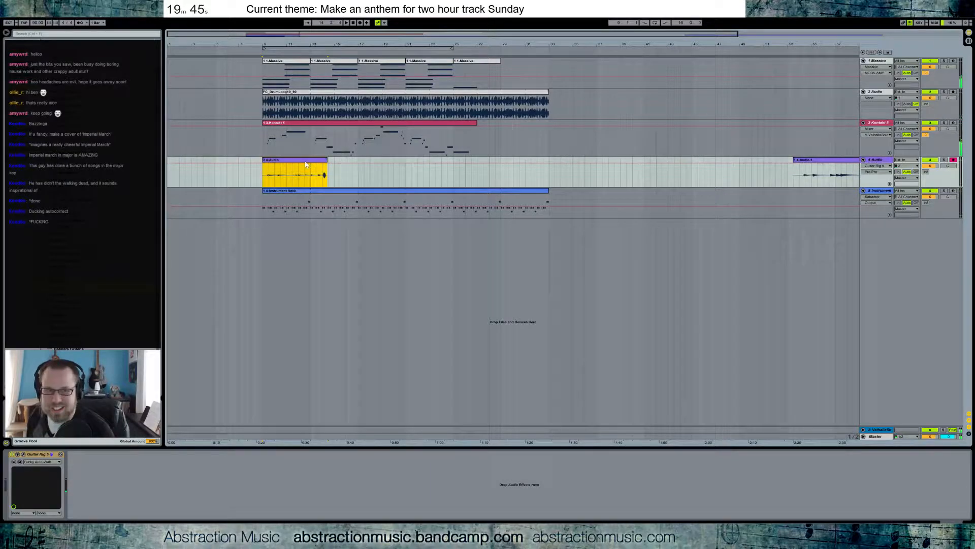
pyautogui.press('Delete')
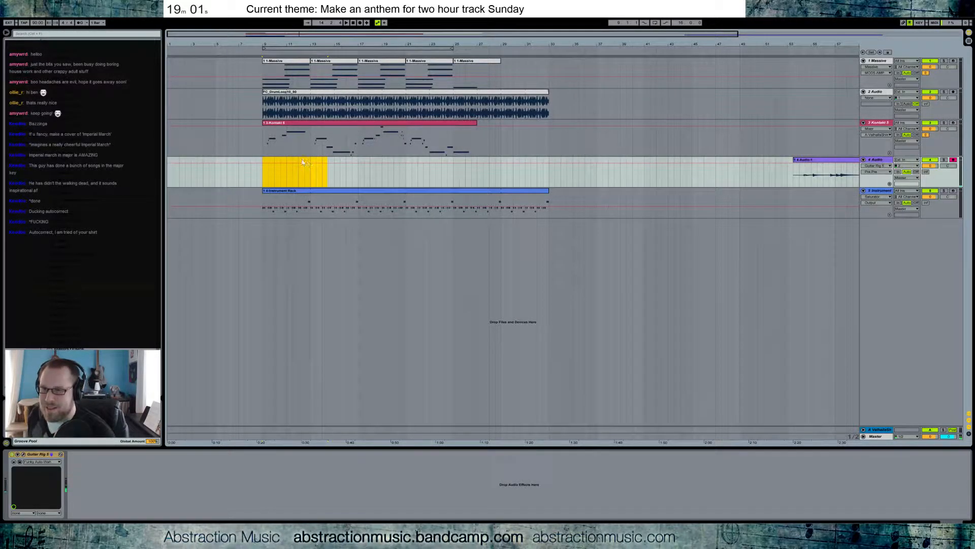
# Open Guitar Rig on the guitar track, search its presets for "wah" and load the Funky Auto-Wah preset.
pyautogui.click(24, 454)
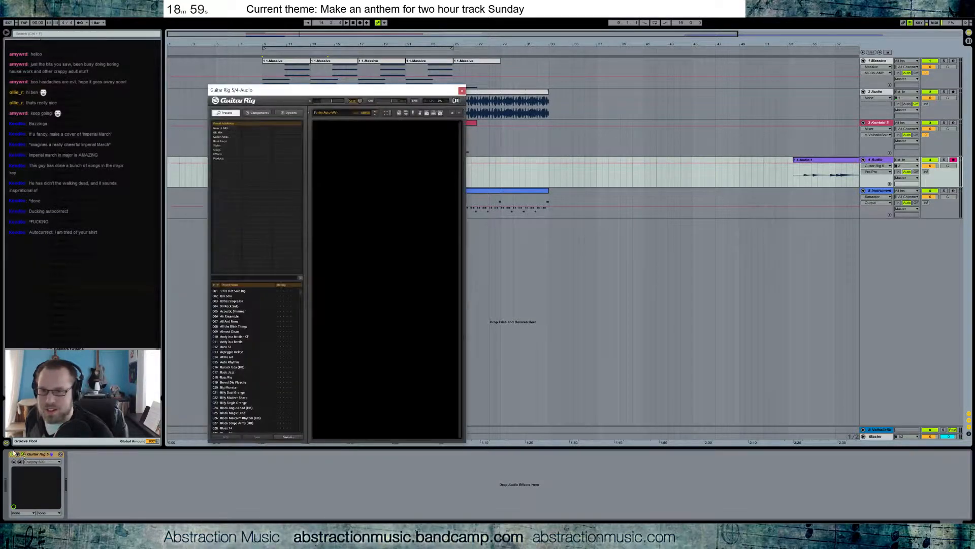
pyautogui.moveTo(338, 92); pyautogui.dragTo(705, 94)
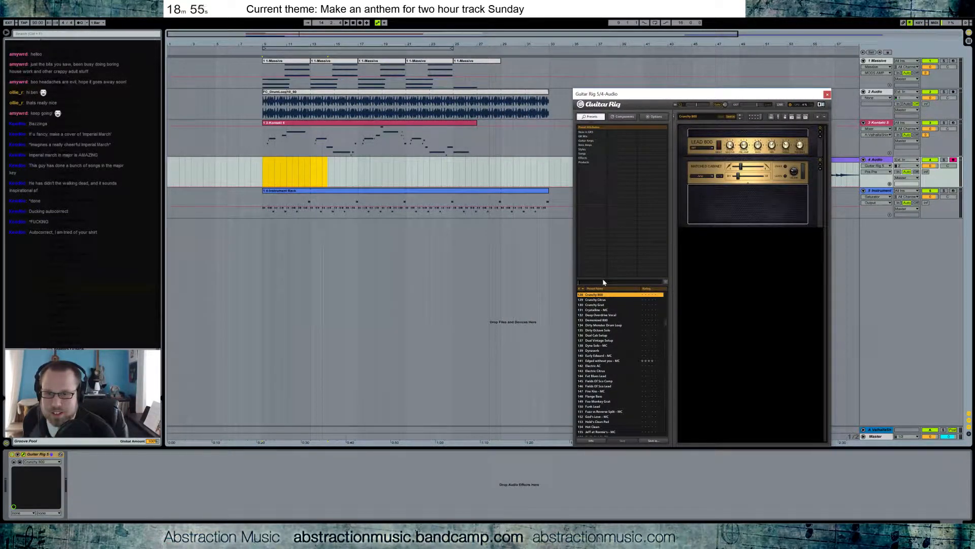
pyautogui.write('wah')
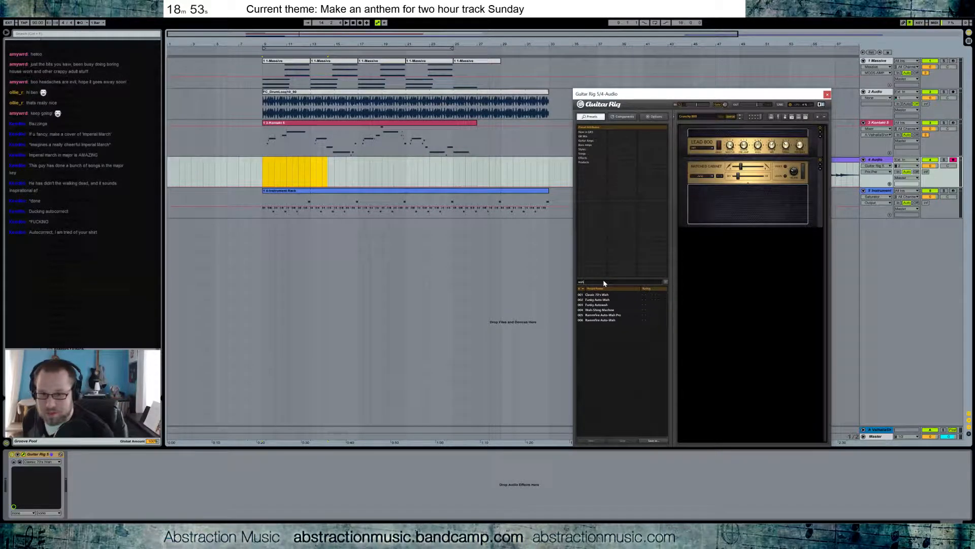
pyautogui.click(618, 301)
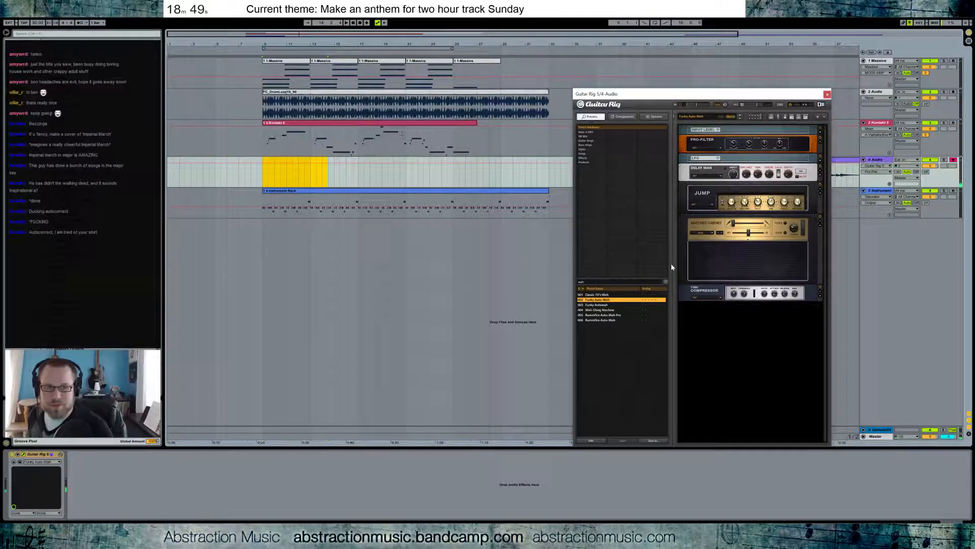
# Close the Guitar Rig window, move the parked guitar clip back to bar 9 and play it with the song.
pyautogui.moveTo(807, 95); pyautogui.dragTo(784, 100)
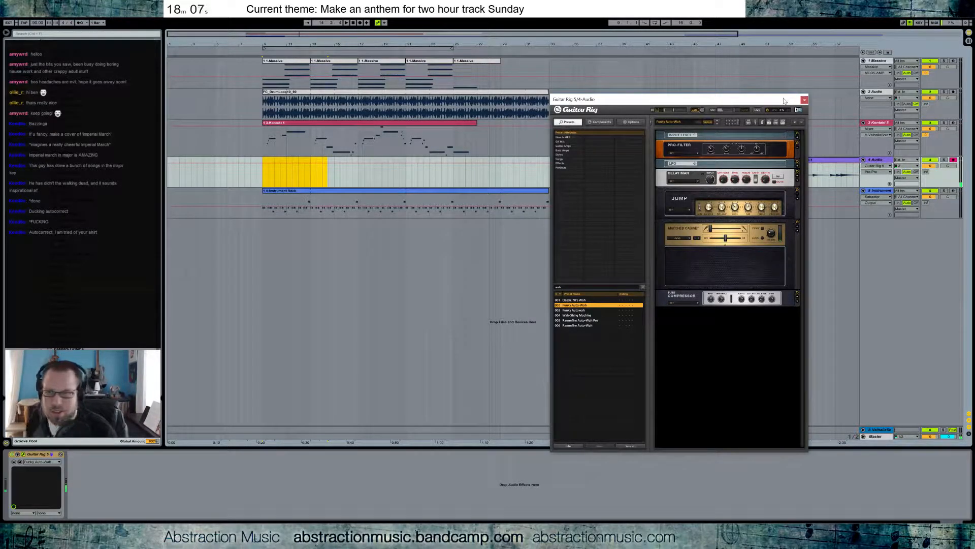
pyautogui.click(805, 99)
pyautogui.moveTo(818, 176); pyautogui.dragTo(272, 175)
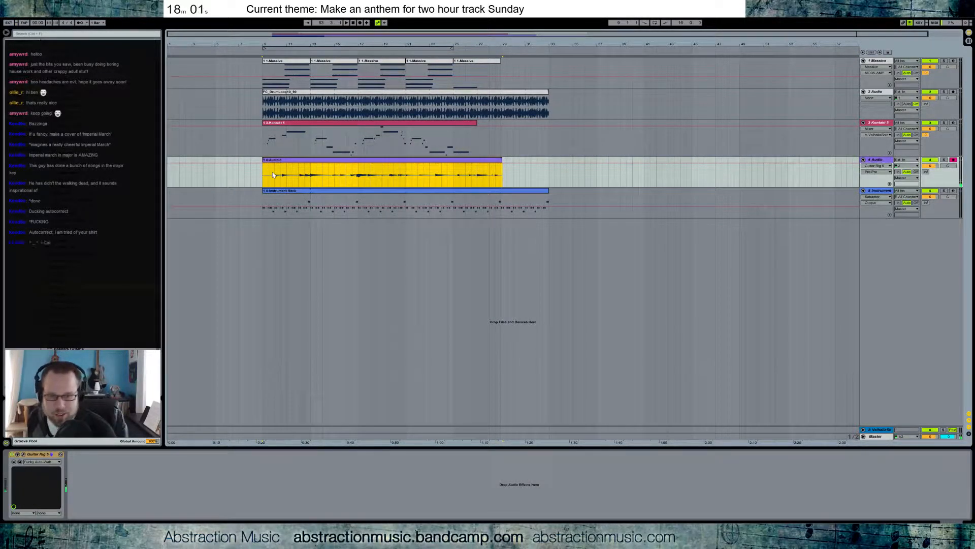
pyautogui.press('space')
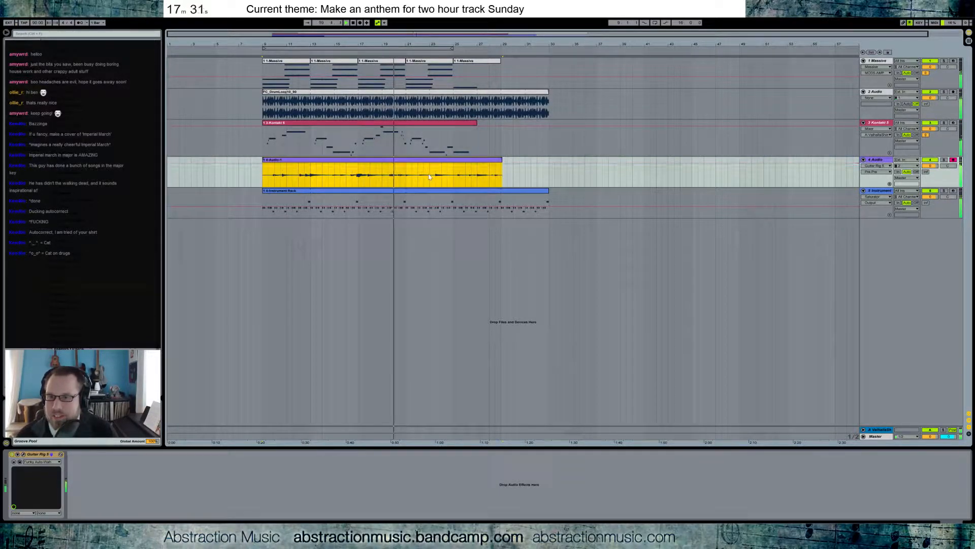
# Split off the guitar clip's remainder and park it at about bar 48.5, then place the first phrase at bar 11.
pyautogui.moveTo(329, 182); pyautogui.dragTo(511, 177)
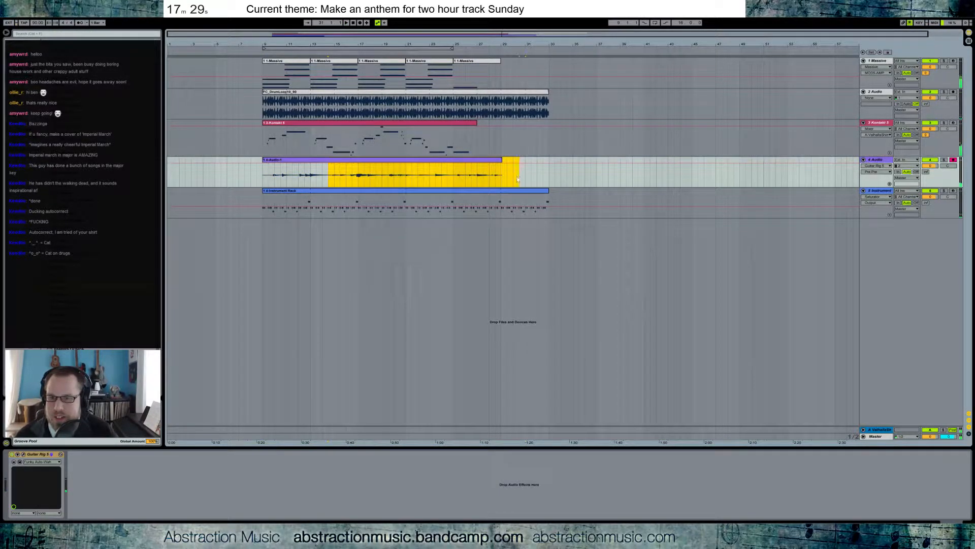
pyautogui.moveTo(377, 161); pyautogui.dragTo(784, 167)
pyautogui.moveTo(286, 164); pyautogui.dragTo(320, 163)
pyautogui.press('space')
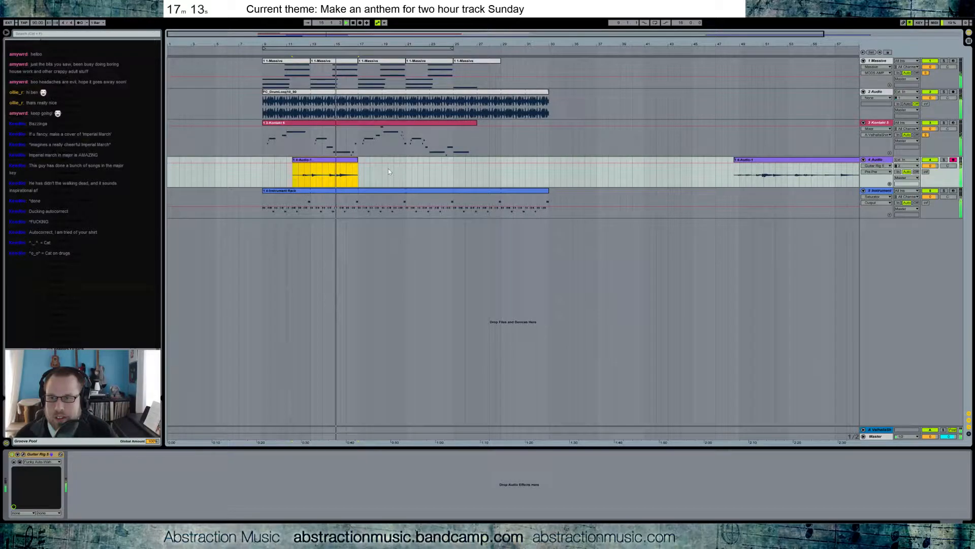
pyautogui.moveTo(312, 162); pyautogui.dragTo(296, 165)
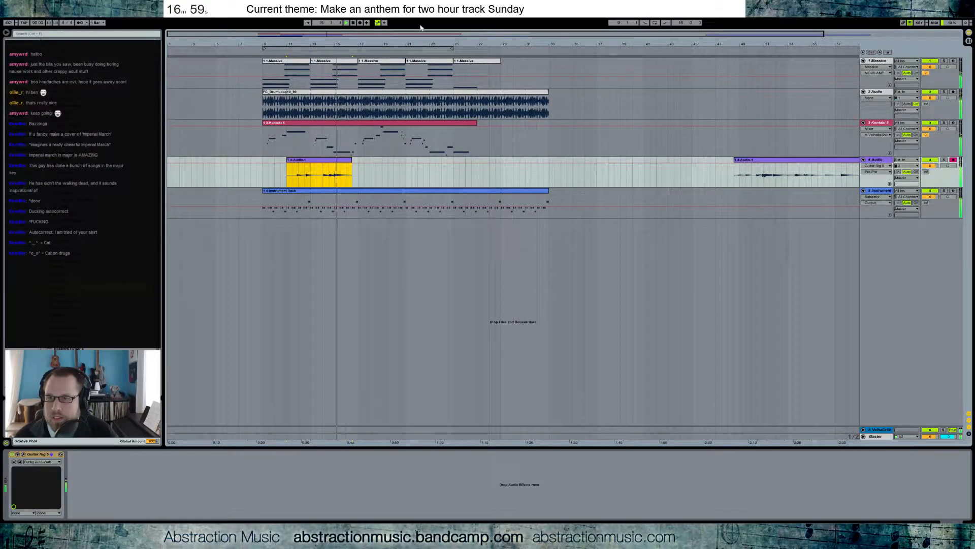
# Adjust the panning of the guitar track.
pyautogui.moveTo(425, 34); pyautogui.dragTo(529, 35)
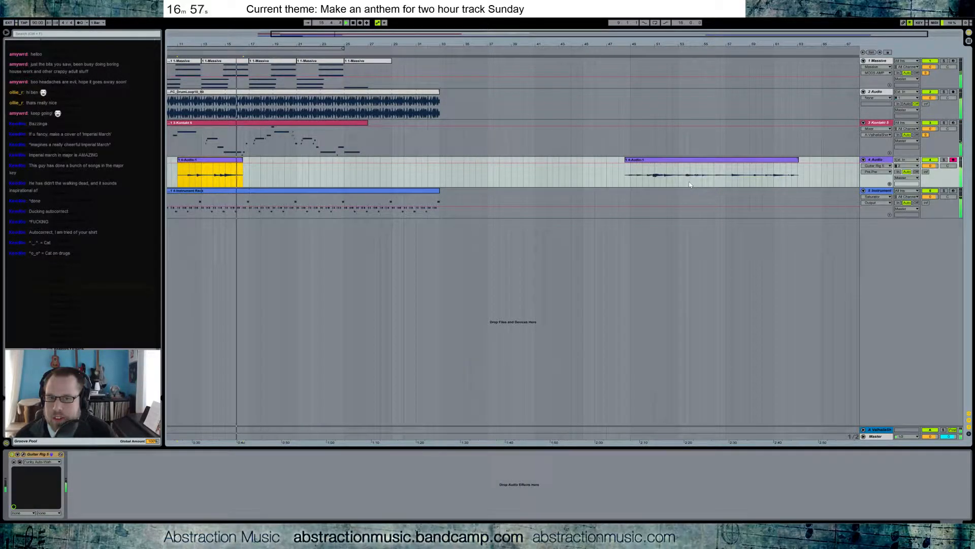
pyautogui.moveTo(930, 166); pyautogui.dragTo(951, 147)
pyautogui.press('space')
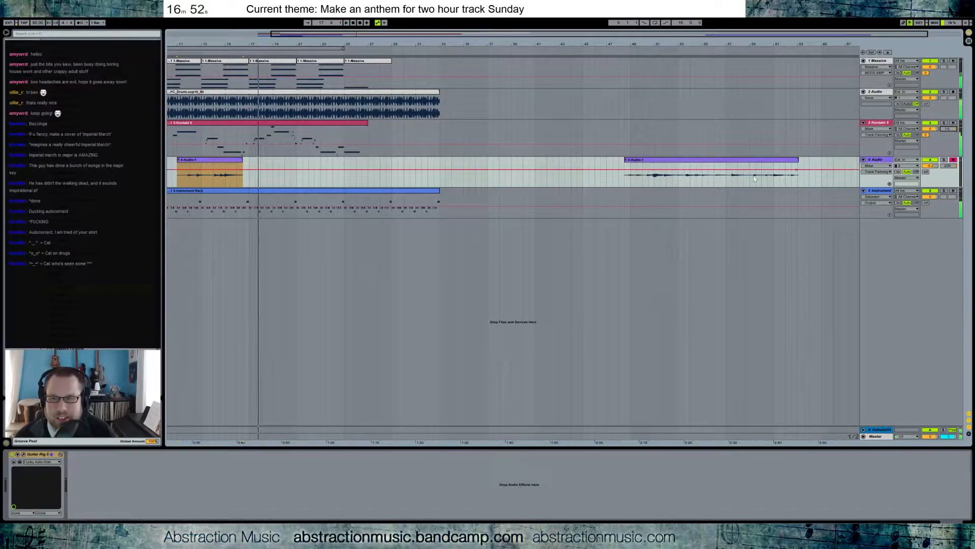
# Cut the second guitar phrase out of the parked clip, place it at about bar 19 and play it in context.
pyautogui.click(643, 179)
pyautogui.press('space')
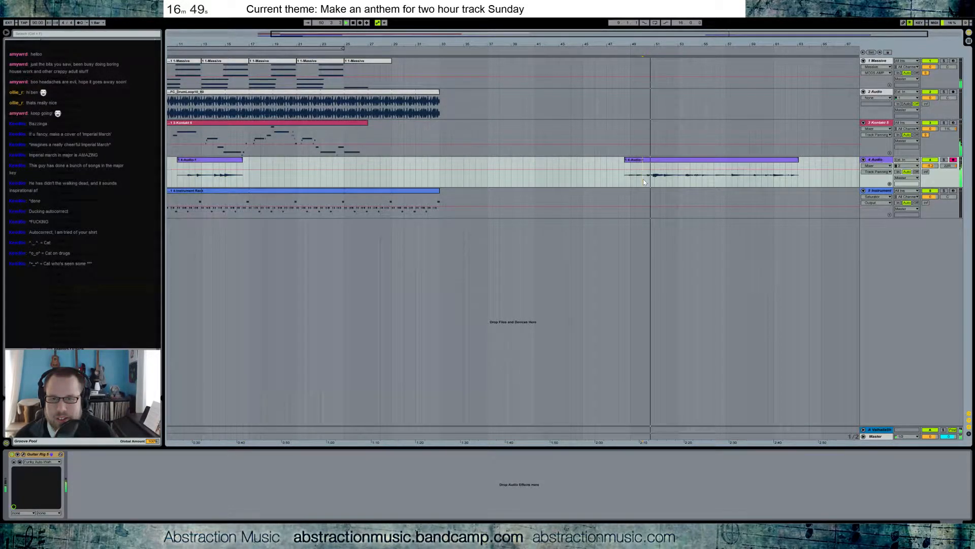
pyautogui.moveTo(643, 178); pyautogui.dragTo(681, 183)
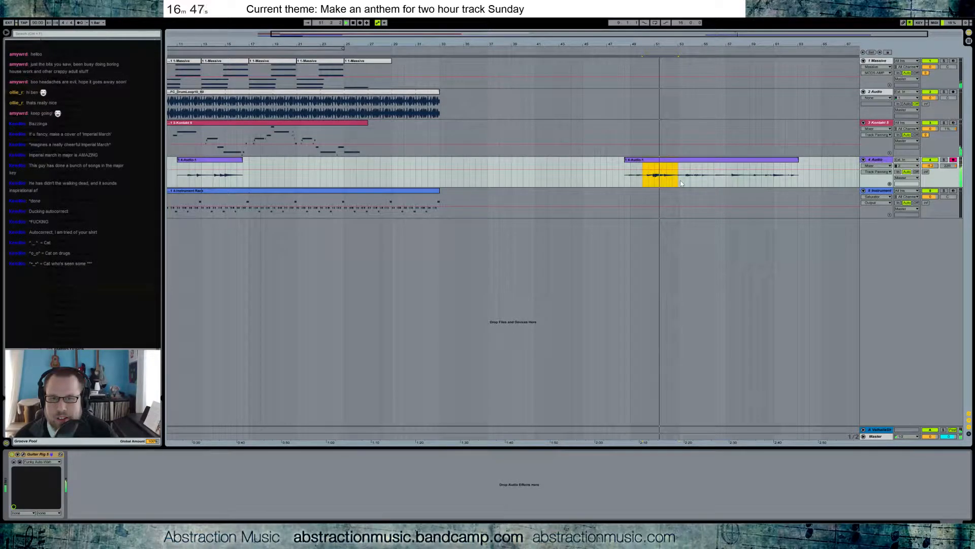
pyautogui.click(643, 180)
pyautogui.moveTo(643, 180); pyautogui.dragTo(307, 174)
pyautogui.click(250, 179)
pyautogui.press('space')
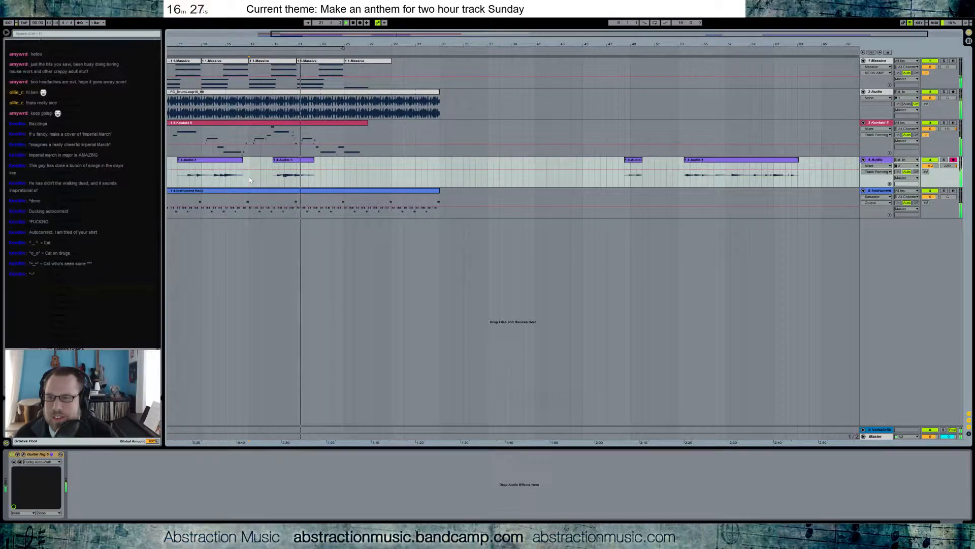
# Audition the remaining parked guitar clip and move its next usable phrase to just before bar 21, following the second phrase.
pyautogui.moveTo(293, 44)
pyautogui.mouseDown()
pyautogui.moveTo(294, 69)
pyautogui.moveTo(294, 56)
pyautogui.mouseUp()
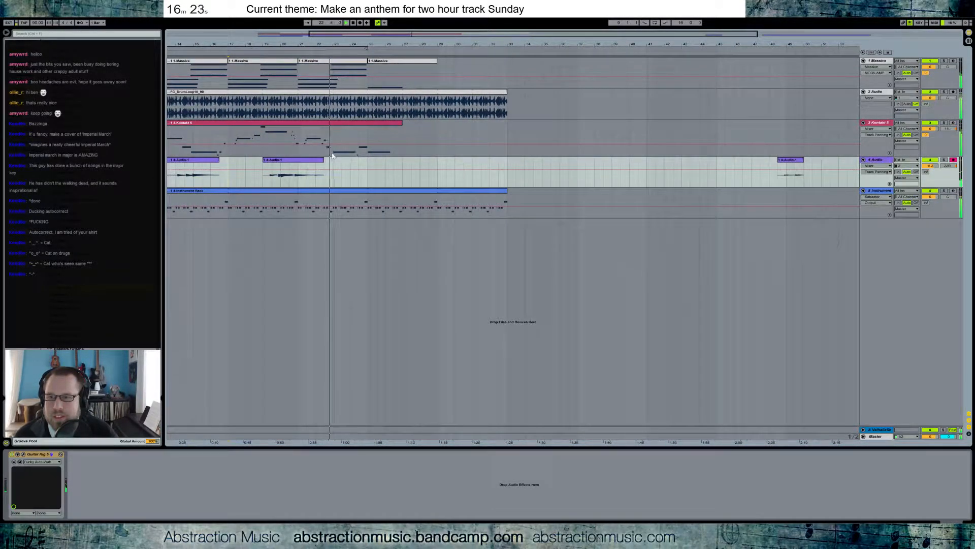
pyautogui.moveTo(634, 44); pyautogui.dragTo(567, 32)
pyautogui.press('space')
pyautogui.click(725, 186)
pyautogui.press('space')
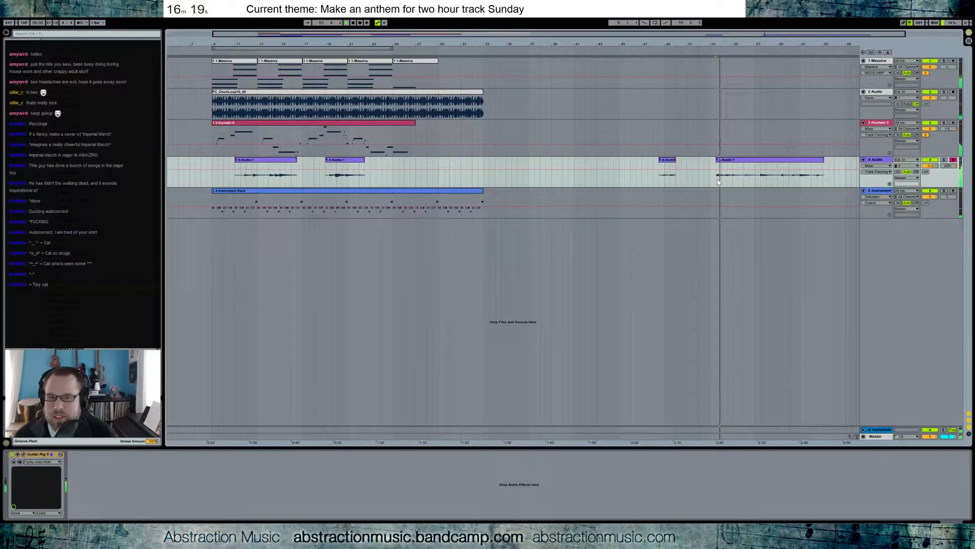
pyautogui.click(761, 186)
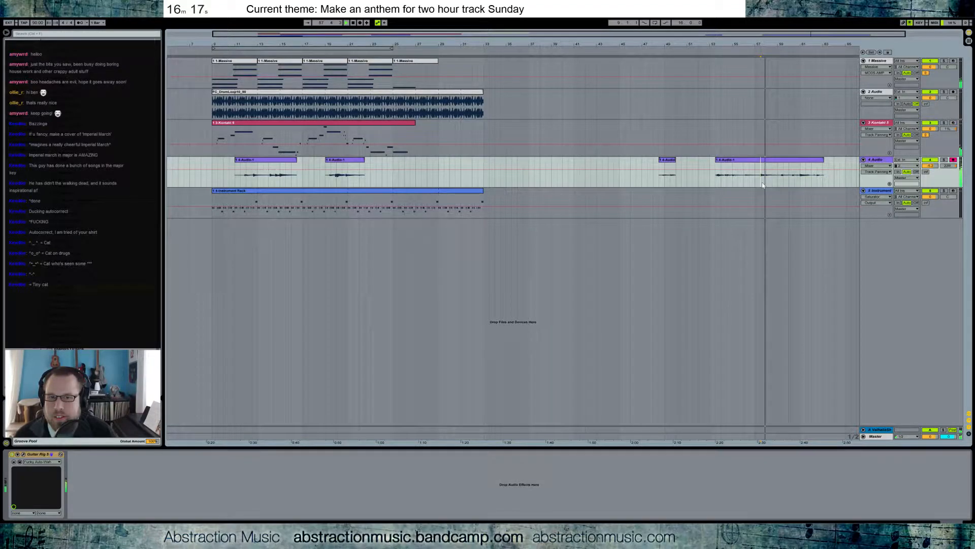
pyautogui.moveTo(776, 185); pyautogui.dragTo(355, 177)
# Trim the end of the second guitar phrase slightly and shift the third phrase earlier so the two clips meet.
pyautogui.moveTo(381, 34); pyautogui.dragTo(423, 166)
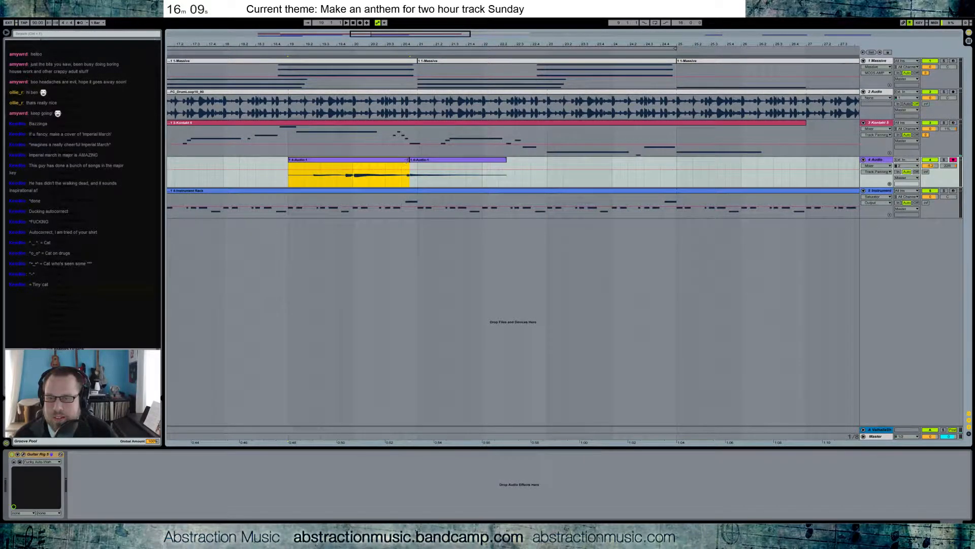
pyautogui.moveTo(408, 161); pyautogui.dragTo(405, 162)
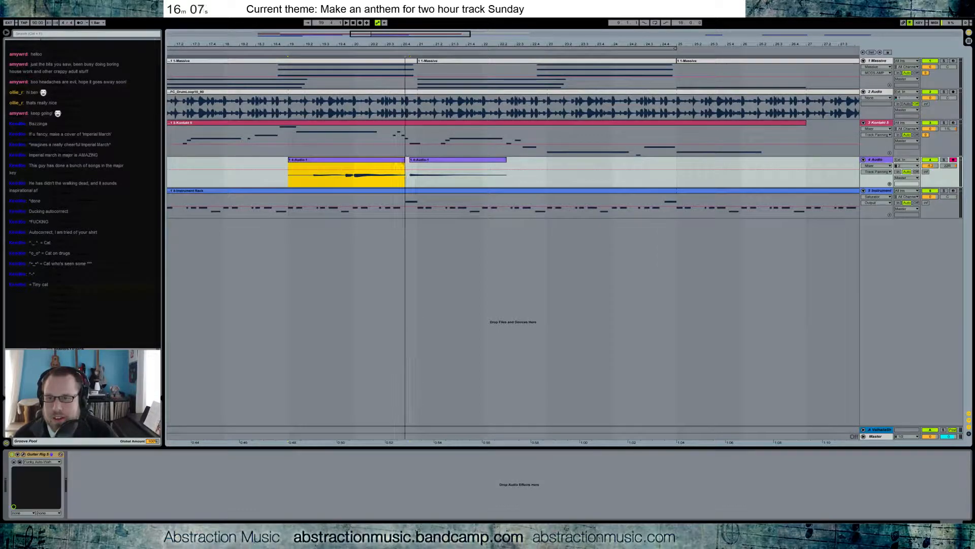
pyautogui.click(343, 176)
pyautogui.press('space')
pyautogui.moveTo(428, 161); pyautogui.dragTo(423, 162)
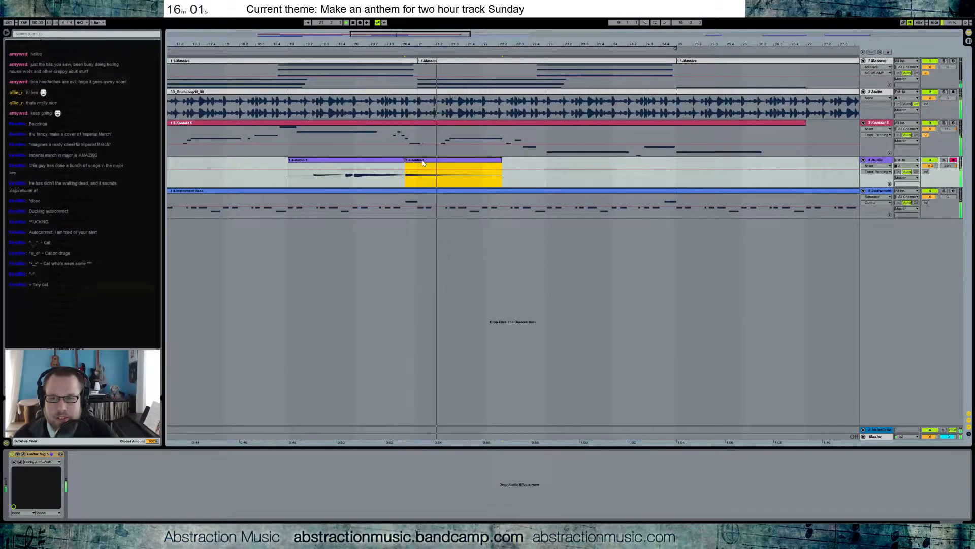
pyautogui.click(402, 168)
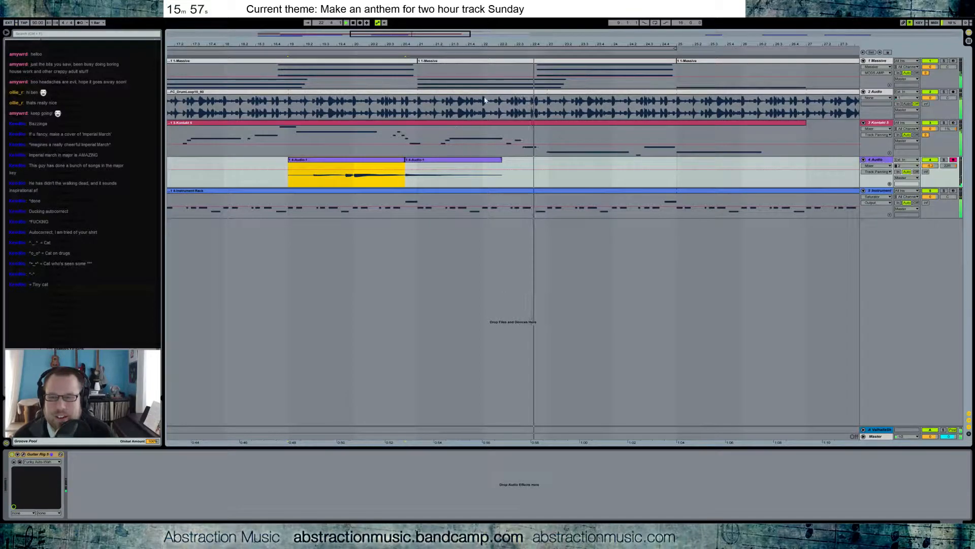
# Listen through the remaining parked guitar clips to find a phrase for the section around bar 24.
pyautogui.moveTo(478, 43)
pyautogui.mouseDown()
pyautogui.moveTo(477, 15)
pyautogui.moveTo(423, 11)
pyautogui.mouseUp()
pyautogui.press('space')
pyautogui.click(806, 175)
pyautogui.press('space')
pyautogui.moveTo(488, 37); pyautogui.dragTo(641, 36)
pyautogui.click(713, 178)
pyautogui.press('space')
pyautogui.press('space')
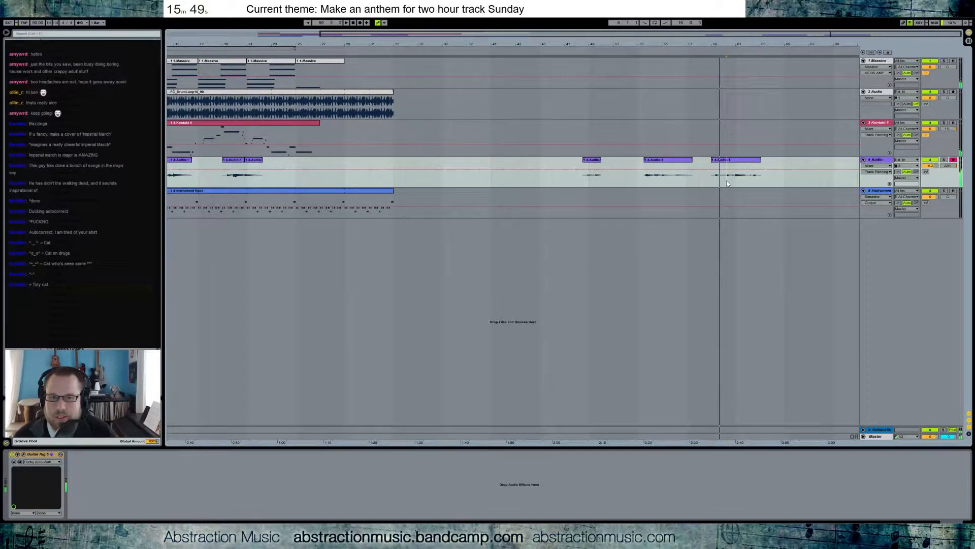
pyautogui.press('space')
pyautogui.press('space')
pyautogui.click(726, 183)
pyautogui.press('space')
pyautogui.press('space')
pyautogui.press('space')
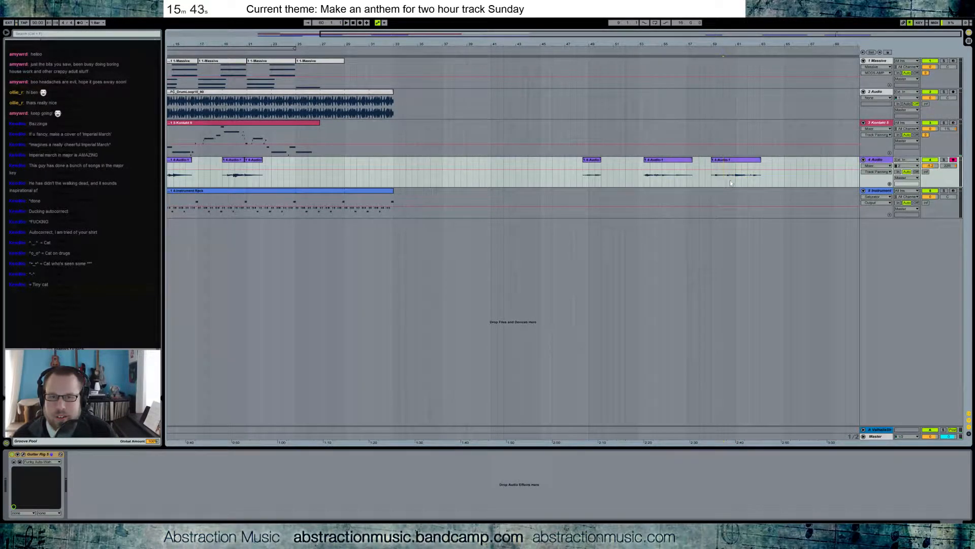
# Move a short guitar phrase from the last parked clip into the arrangement and position it at bar 24.
pyautogui.moveTo(740, 162); pyautogui.dragTo(291, 172)
pyautogui.press('space')
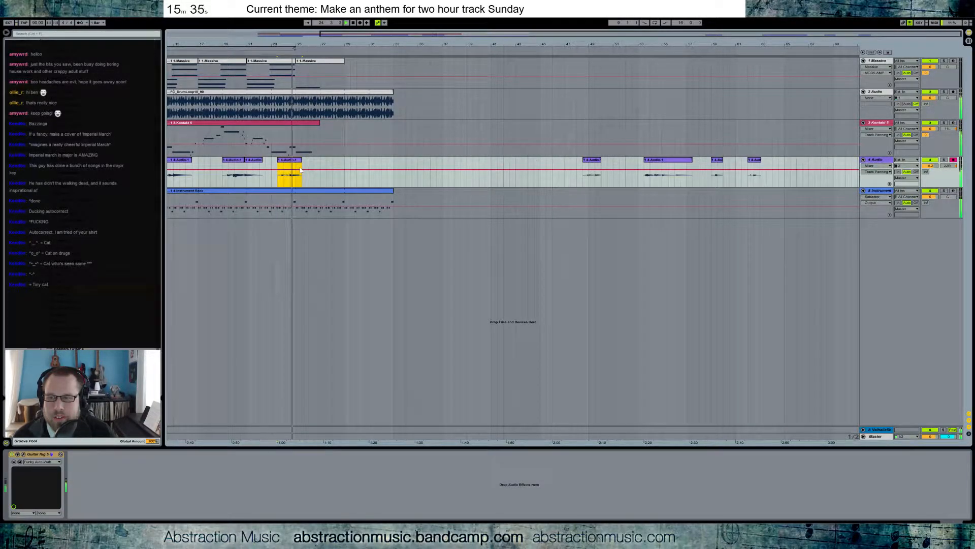
pyautogui.moveTo(343, 34); pyautogui.dragTo(395, 119)
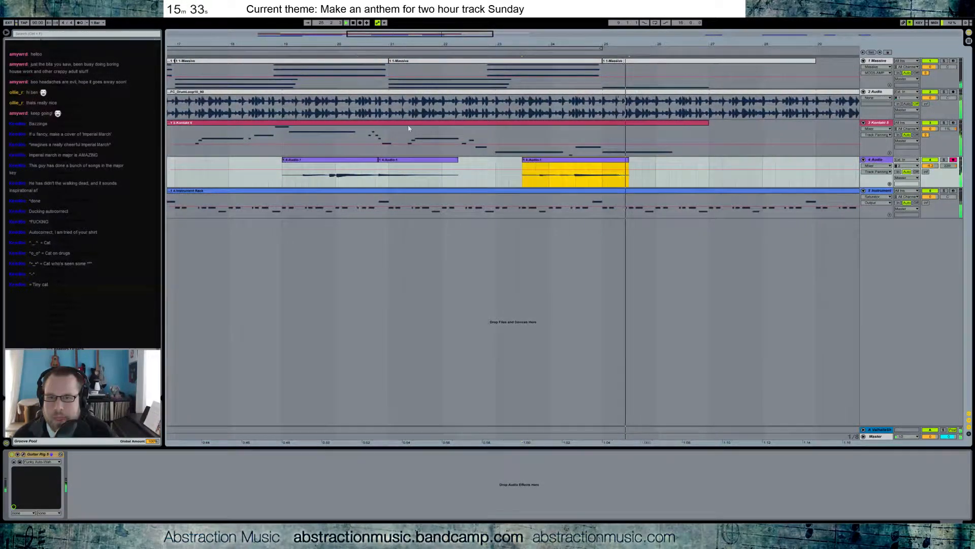
pyautogui.moveTo(591, 163); pyautogui.dragTo(604, 164)
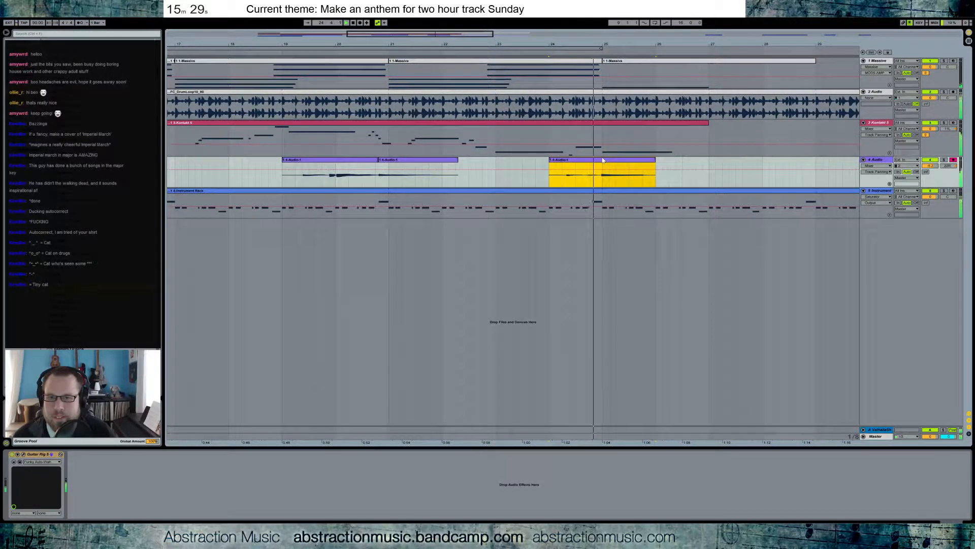
# Open the bar 24 guitar clip's waveform and set warp markers on its three notes to tighten their timing.
pyautogui.doubleClick(603, 161)
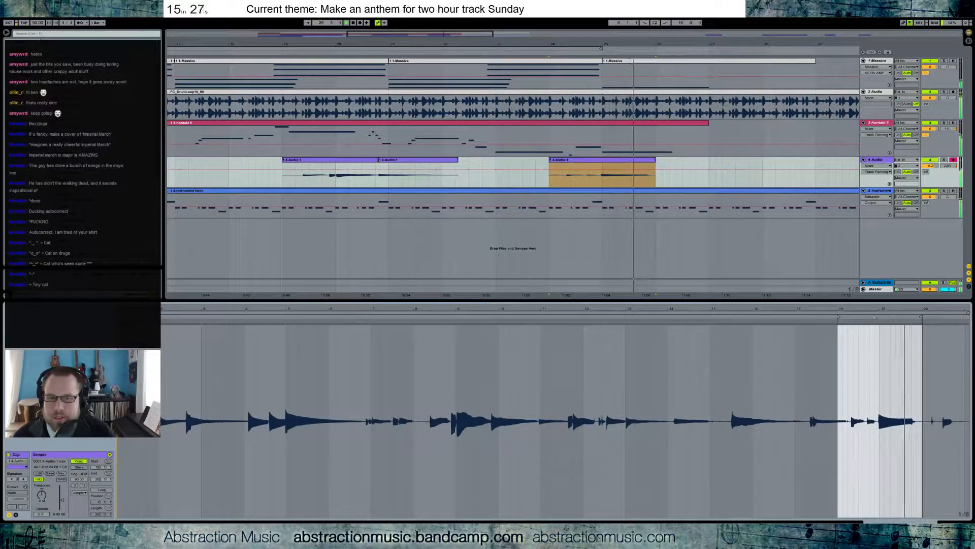
pyautogui.moveTo(869, 309)
pyautogui.mouseDown()
pyautogui.moveTo(672, 344)
pyautogui.moveTo(713, 322)
pyautogui.mouseUp()
pyautogui.click(709, 326)
pyautogui.doubleClick(613, 322)
pyautogui.moveTo(613, 321); pyautogui.dragTo(617, 321)
pyautogui.doubleClick(637, 321)
pyautogui.doubleClick(674, 321)
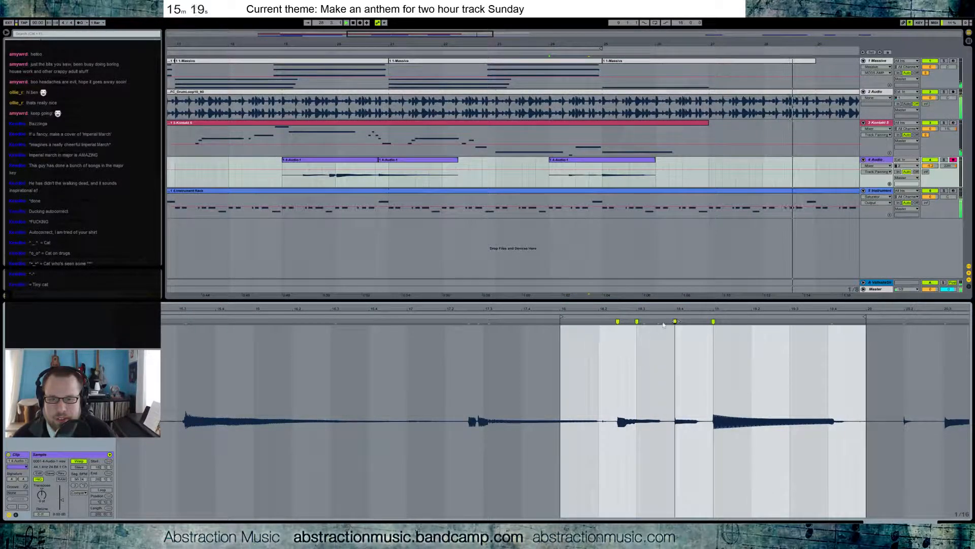
pyautogui.click(637, 321)
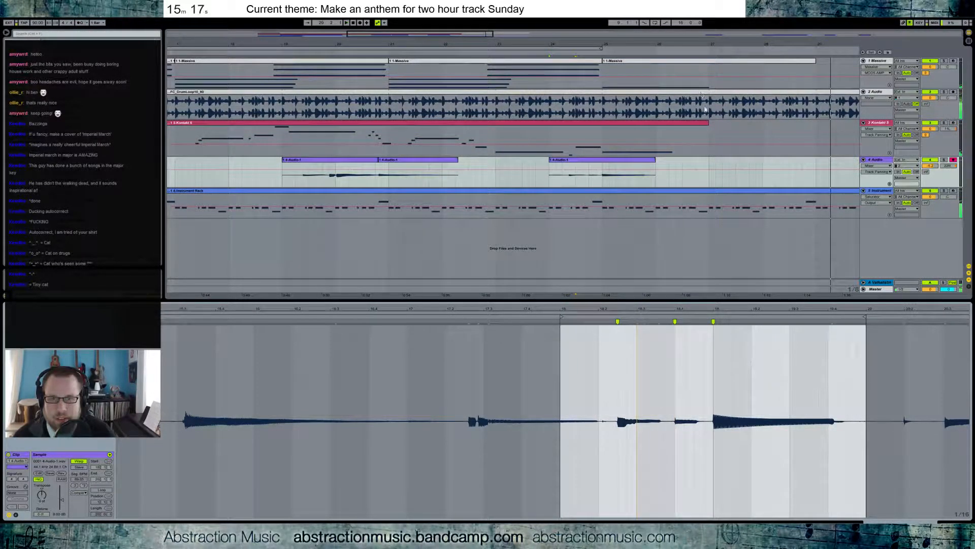
# Inspect the notes of the Instrument Rack clip and show the track's devices.
pyautogui.click(738, 197)
pyautogui.click(771, 367)
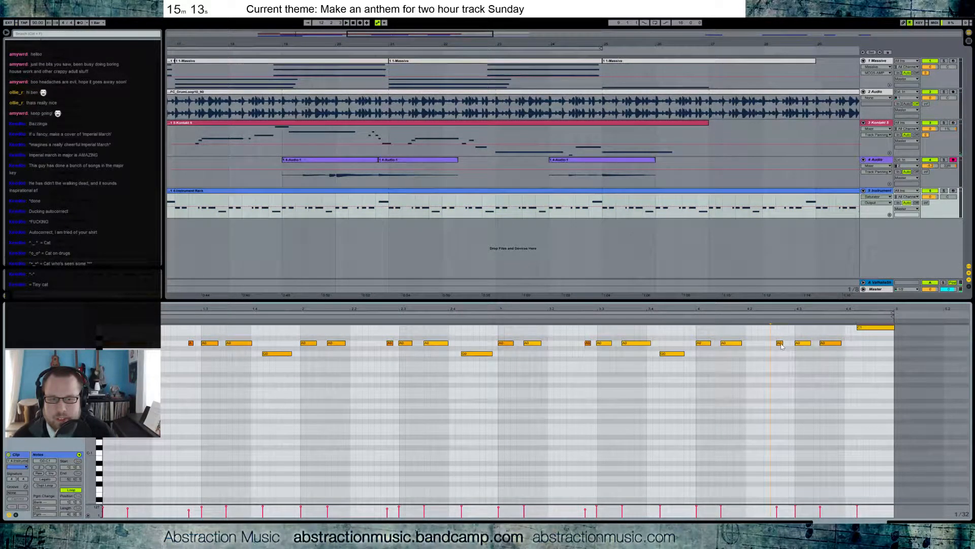
pyautogui.hotkey('shift', 'Tab')
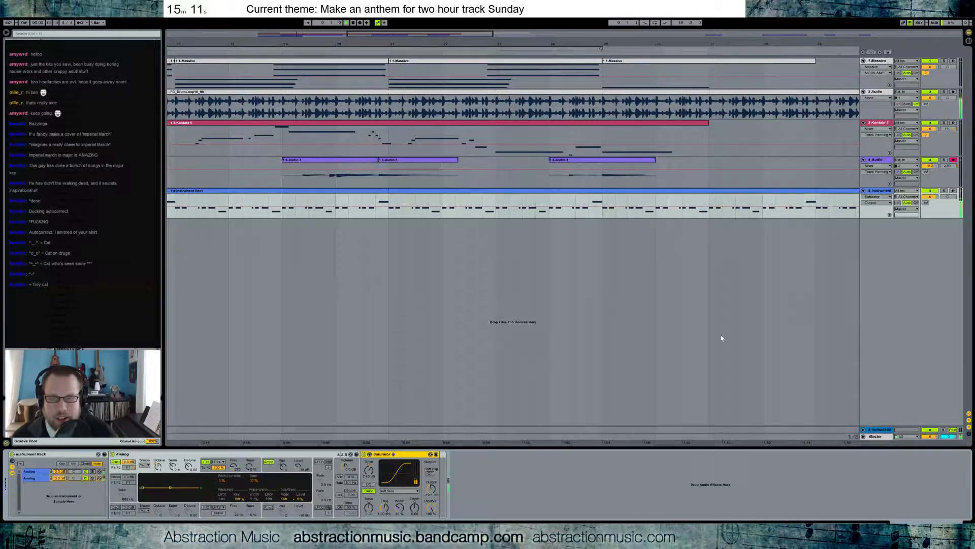
# Delete the leftover guitar clips parked beyond the end of the arrangement.
pyautogui.moveTo(679, 43); pyautogui.dragTo(679, 20)
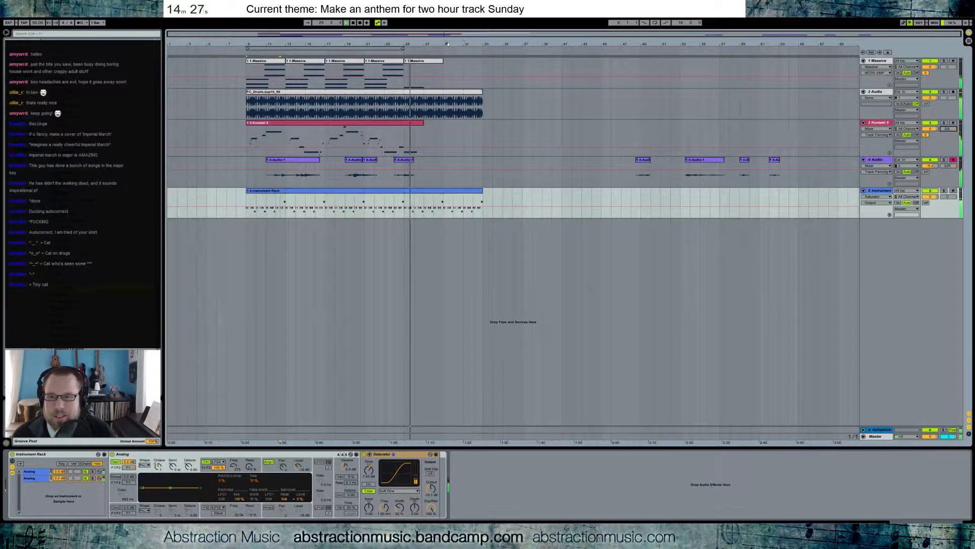
pyautogui.moveTo(632, 168); pyautogui.dragTo(813, 183)
pyautogui.press('Delete')
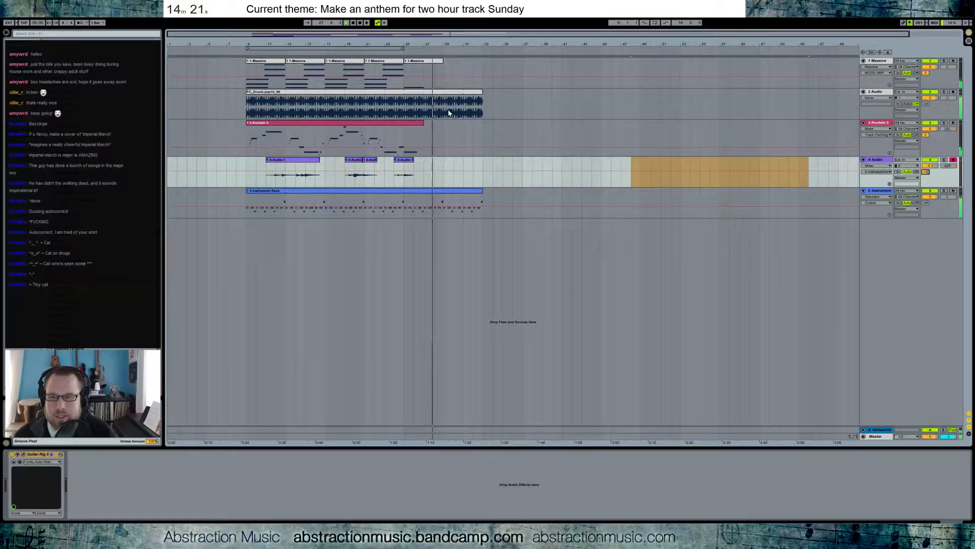
pyautogui.press('space')
pyautogui.moveTo(452, 33); pyautogui.dragTo(452, 35)
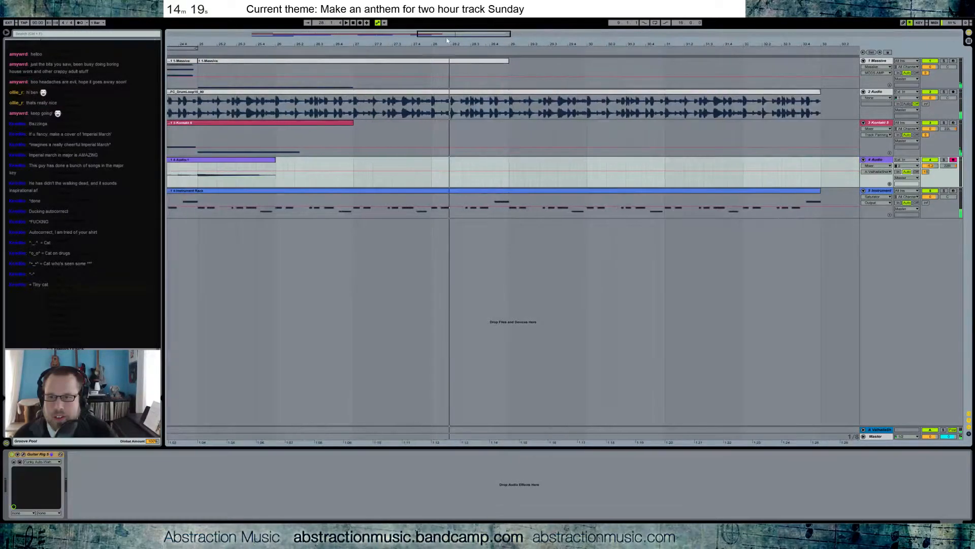
# Copy the drum hit at beat 28.2 to just before that beat and to the gap between beats 28.3 and 28.4.
pyautogui.moveTo(451, 104); pyautogui.dragTo(460, 107)
pyautogui.moveTo(526, 41); pyautogui.dragTo(566, 112)
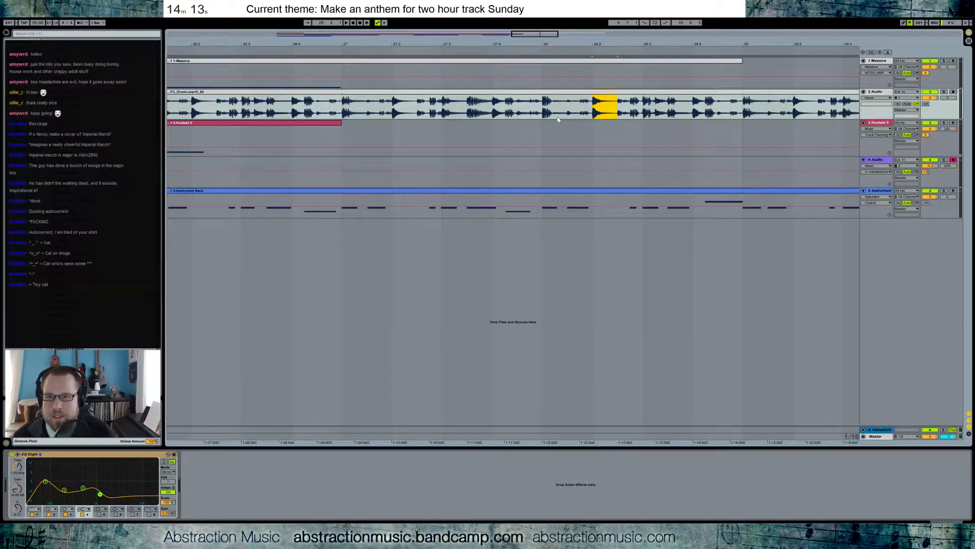
pyautogui.click(526, 101)
pyautogui.press('space')
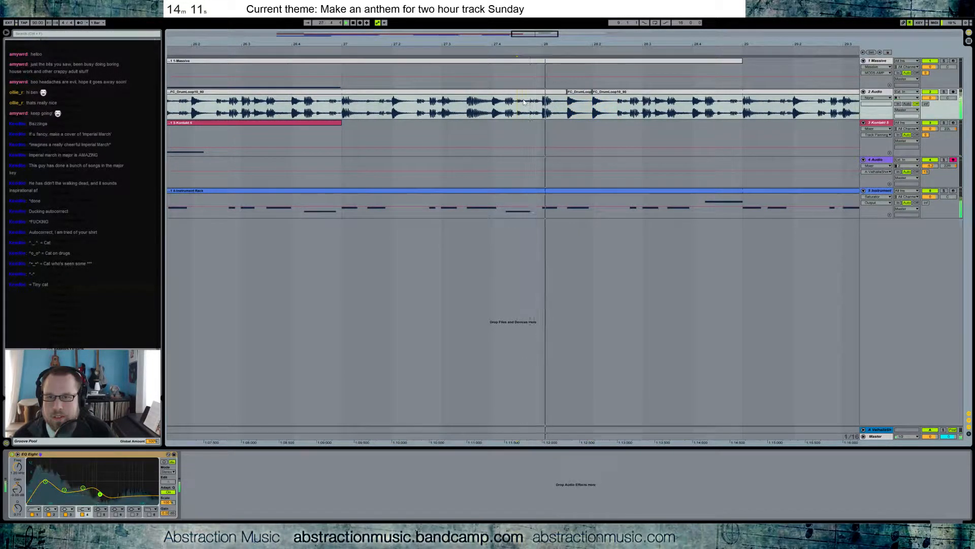
pyautogui.press('space')
pyautogui.click(671, 106)
pyautogui.hotkey('ctrl', 'v')
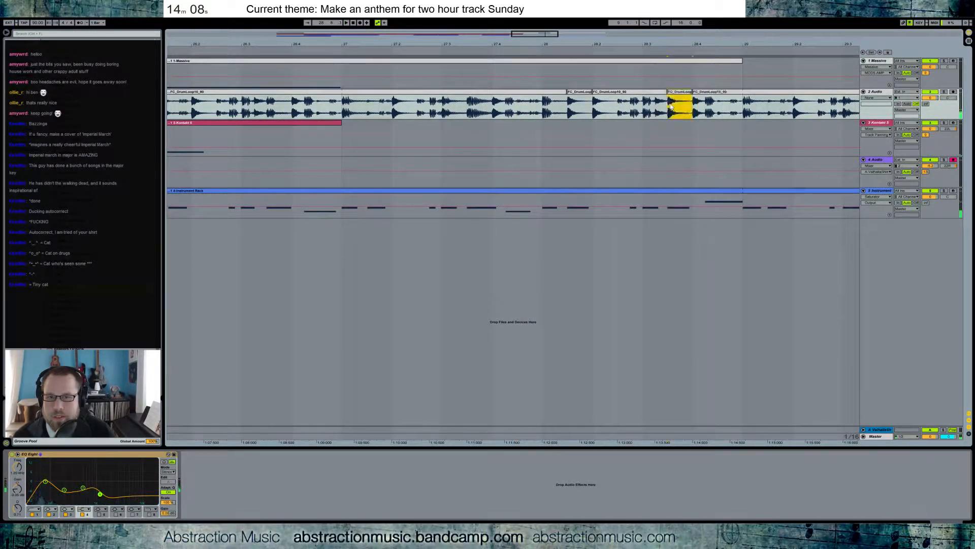
# Move the second pasted drum hit slightly earlier, close the gap behind it by extending the following loop clip, and play back the fill.
pyautogui.click(638, 105)
pyautogui.press('space')
pyautogui.press('space')
pyautogui.moveTo(680, 92); pyautogui.dragTo(667, 91)
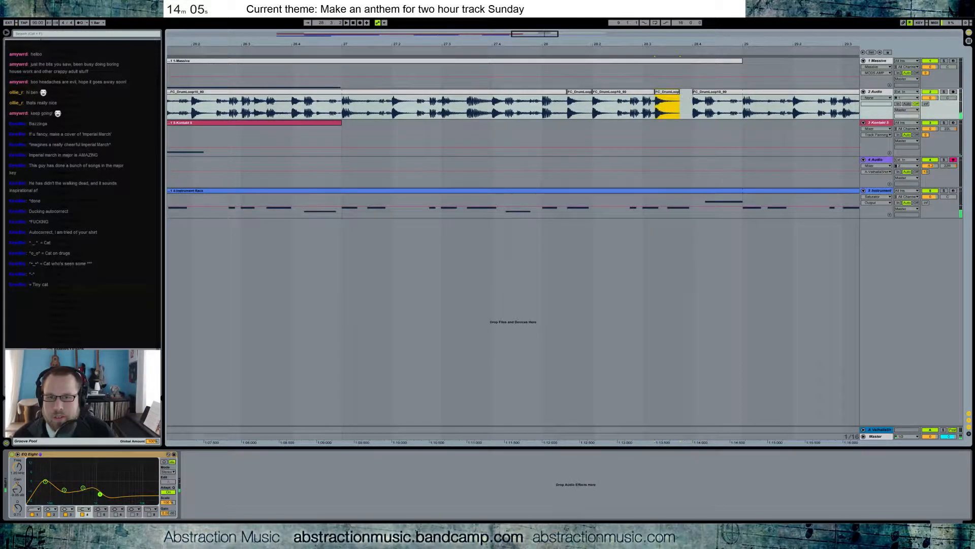
pyautogui.press('space')
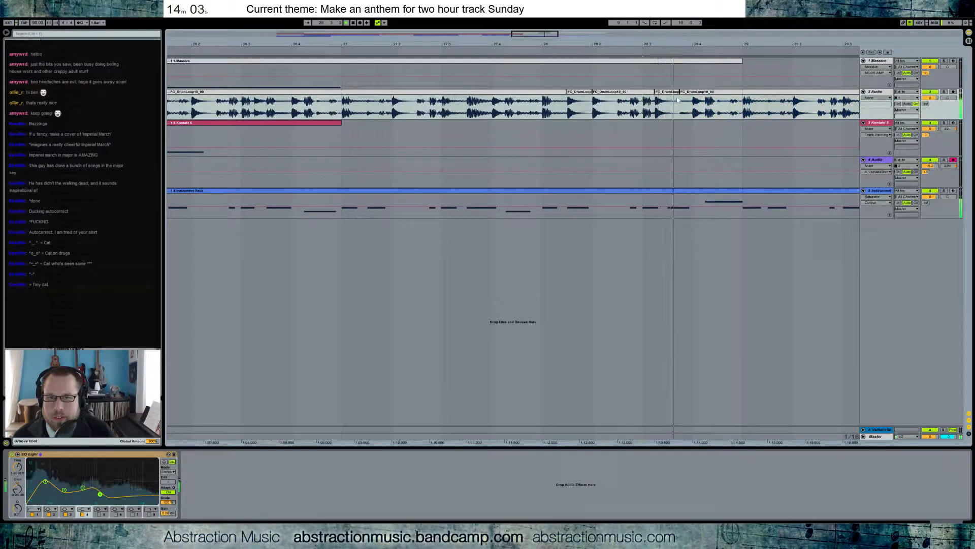
pyautogui.press('space')
pyautogui.moveTo(681, 92); pyautogui.dragTo(670, 93)
pyautogui.click(635, 104)
pyautogui.press('space')
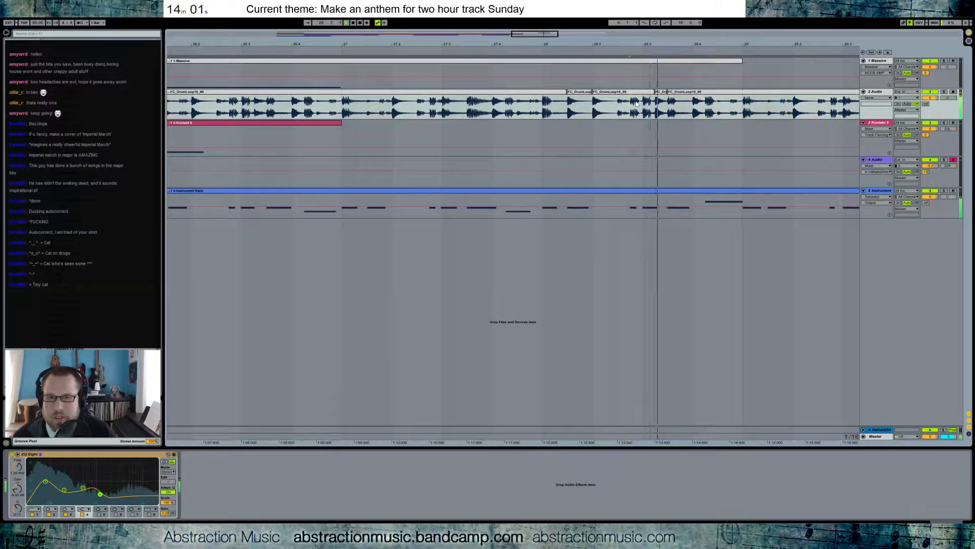
pyautogui.press('space')
# Copy the first four Massive clips and paste them at bar 29, after the existing Massive part.
pyautogui.moveTo(534, 33); pyautogui.dragTo(544, 10)
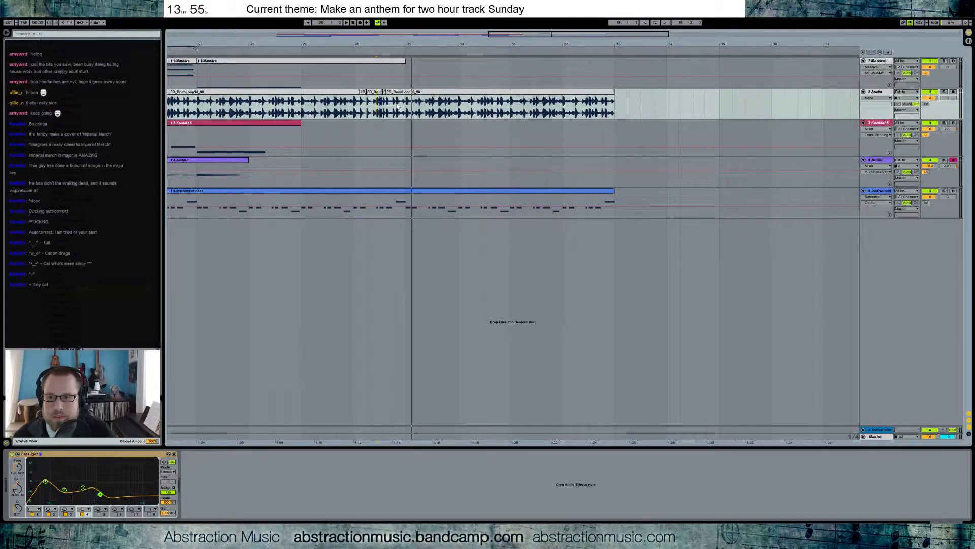
pyautogui.moveTo(588, 40); pyautogui.dragTo(549, 14)
pyautogui.moveTo(265, 70); pyautogui.dragTo(456, 76)
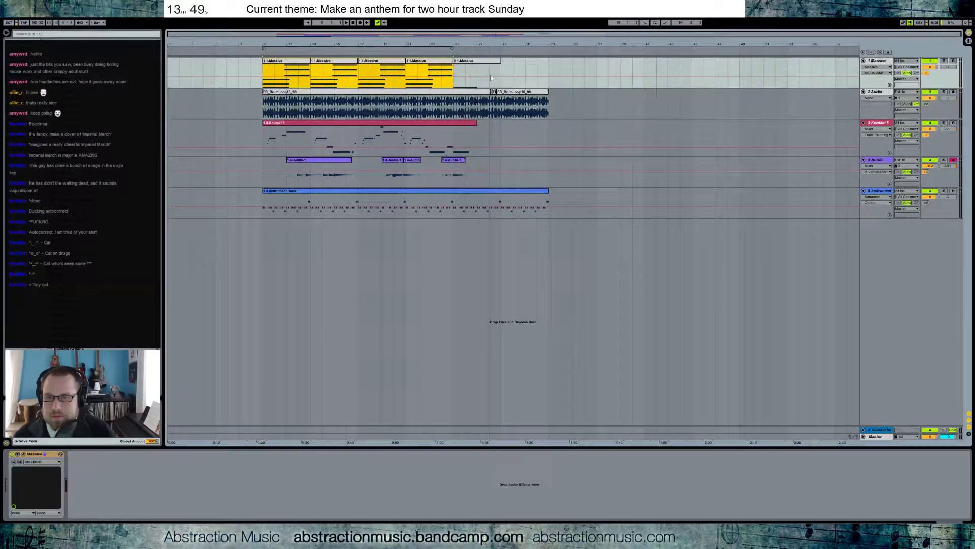
pyautogui.hotkey('ctrl', 'v')
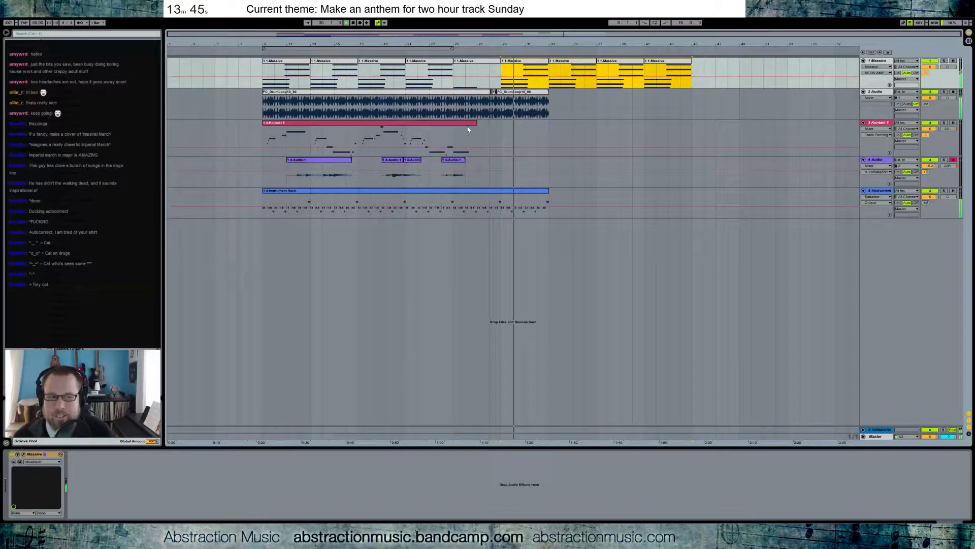
# Loop playback over the Massive clip at bar 29 and open its notes at a readable zoom.
pyautogui.click(510, 68)
pyautogui.hotkey('ctrl', 'l')
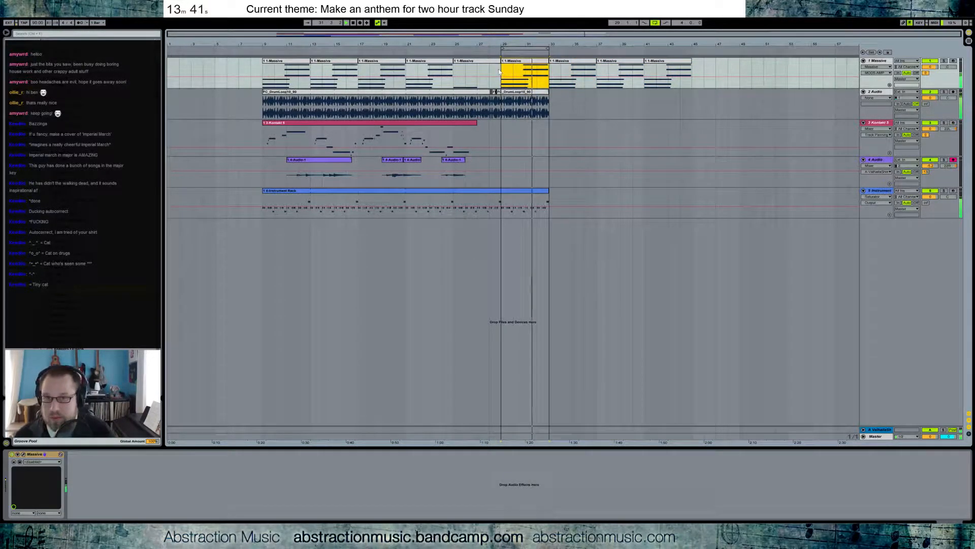
pyautogui.doubleClick(536, 66)
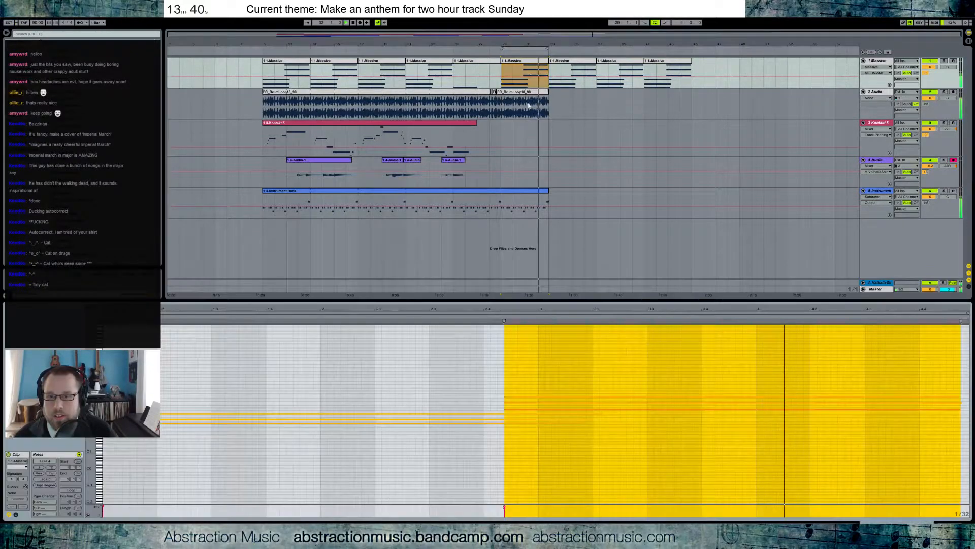
pyautogui.click(435, 391)
pyautogui.moveTo(91, 442); pyautogui.dragTo(122, 447)
pyautogui.moveTo(236, 464); pyautogui.dragTo(270, 428)
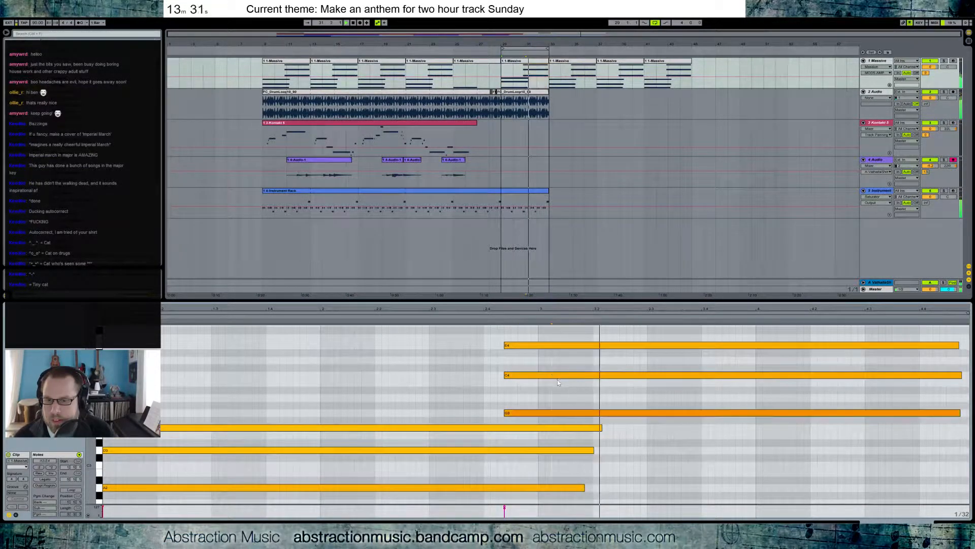
# Change the second chord of the bar 29 Massive clip to A3, C4 and F4.
pyautogui.moveTo(556, 376); pyautogui.dragTo(569, 413)
pyautogui.press('Up')
pyautogui.press('Up')
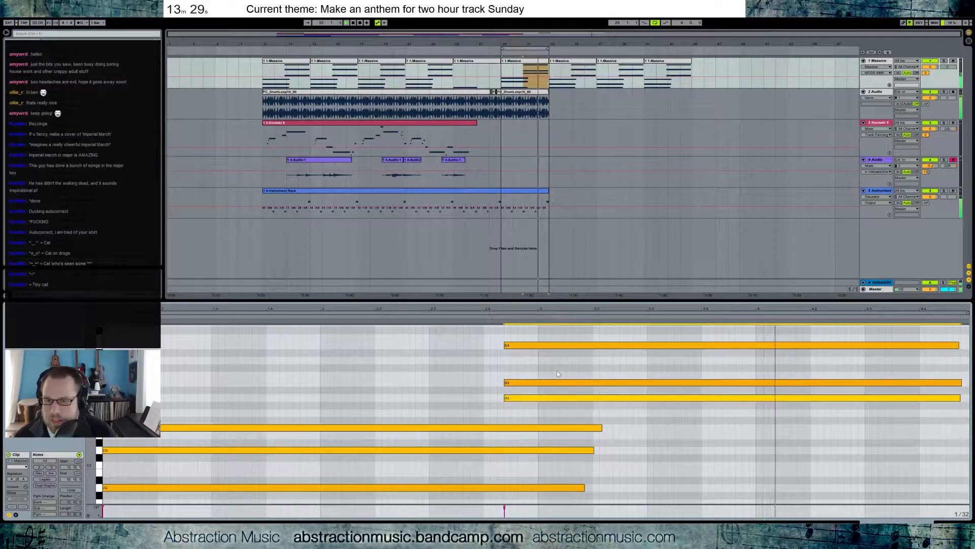
pyautogui.moveTo(557, 370); pyautogui.dragTo(563, 385)
pyautogui.press('Up')
pyautogui.moveTo(545, 338); pyautogui.dragTo(551, 346)
pyautogui.click(551, 346)
pyautogui.press('Up')
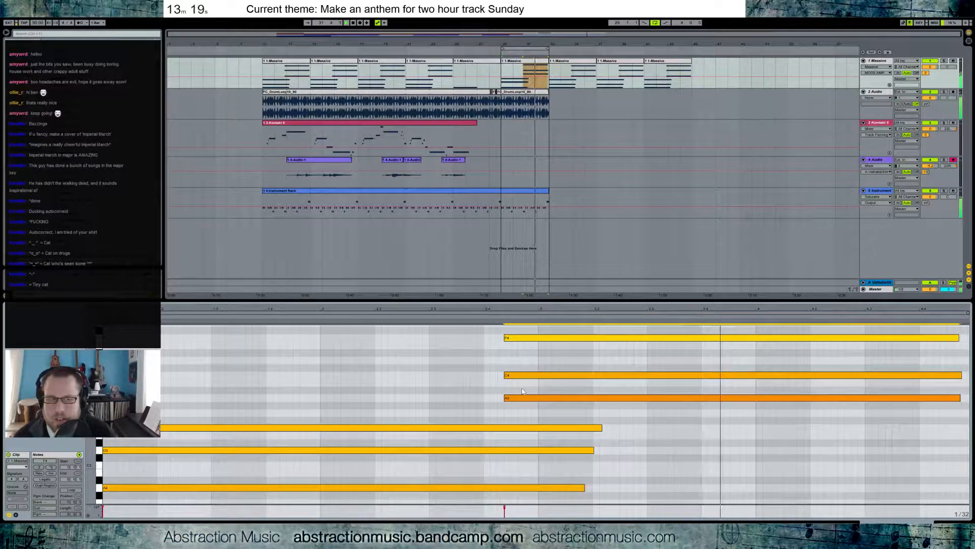
# Copy the edited Massive clip from bar 29 over the Massive clip at bar 37.
pyautogui.click(521, 65)
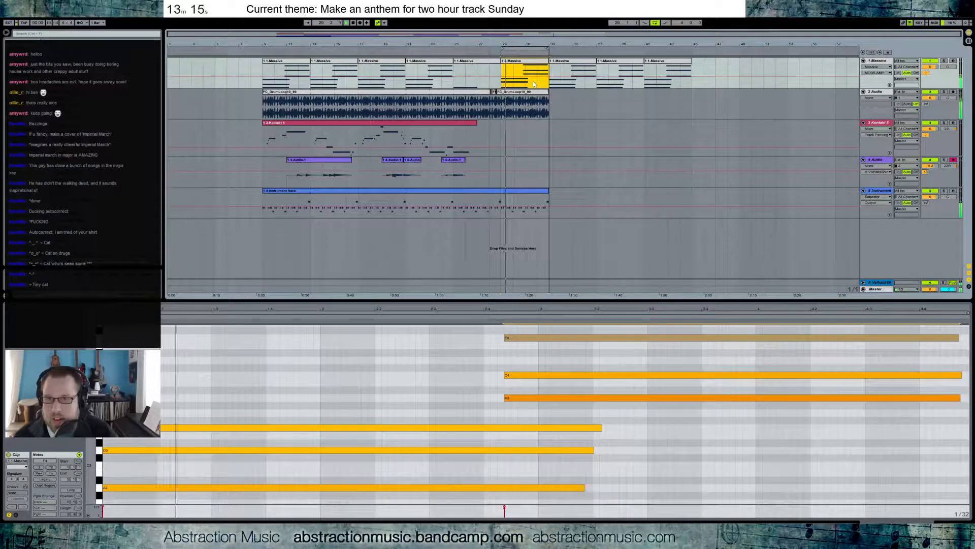
pyautogui.click(617, 63)
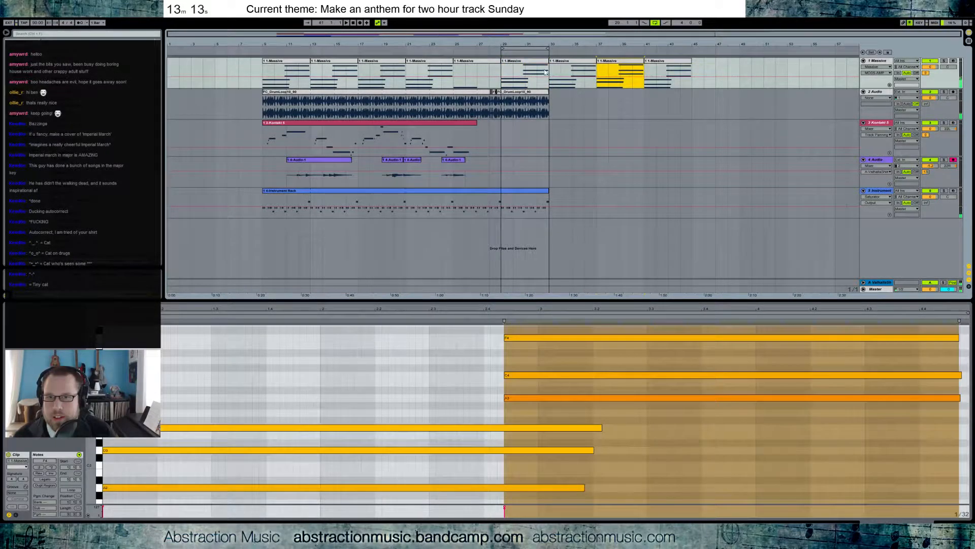
pyautogui.click(565, 62)
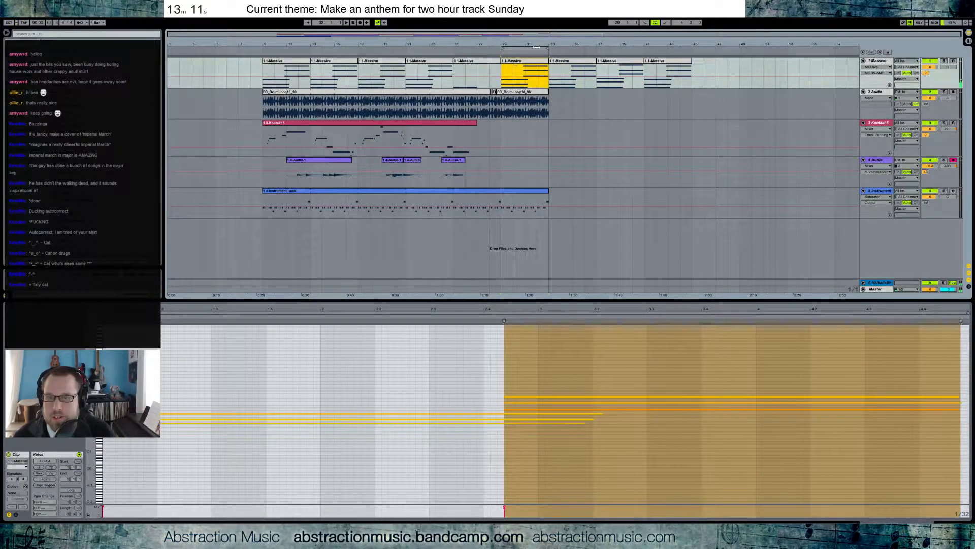
# Extend the playback loop, the drum loop clip and the Instrument Rack clip to bar 45.
pyautogui.moveTo(548, 48); pyautogui.dragTo(707, 53)
pyautogui.press('space')
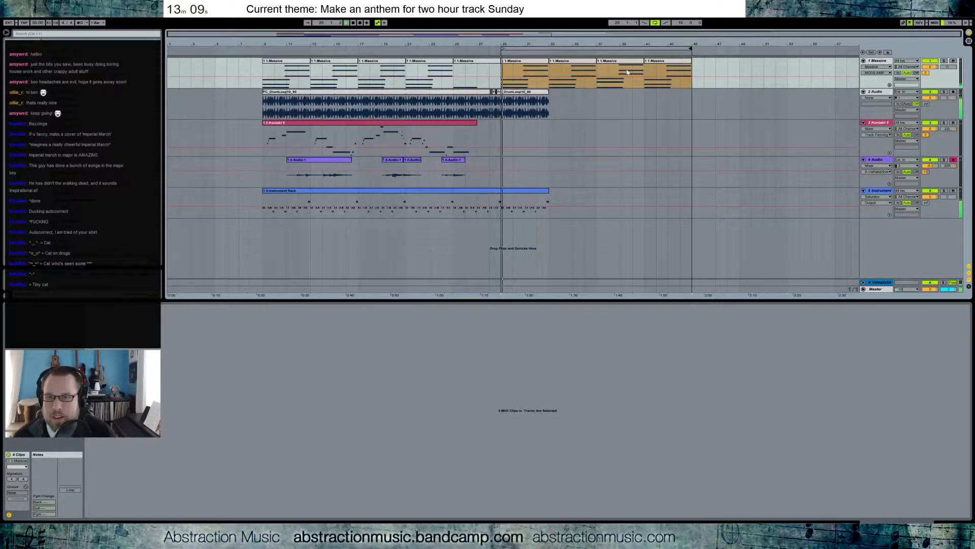
pyautogui.press('Down')
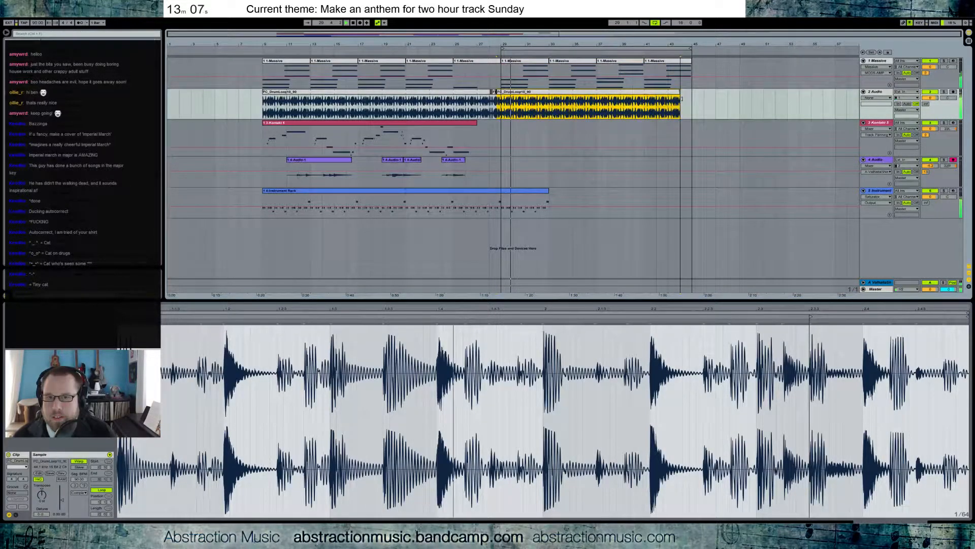
pyautogui.moveTo(549, 200); pyautogui.dragTo(691, 201)
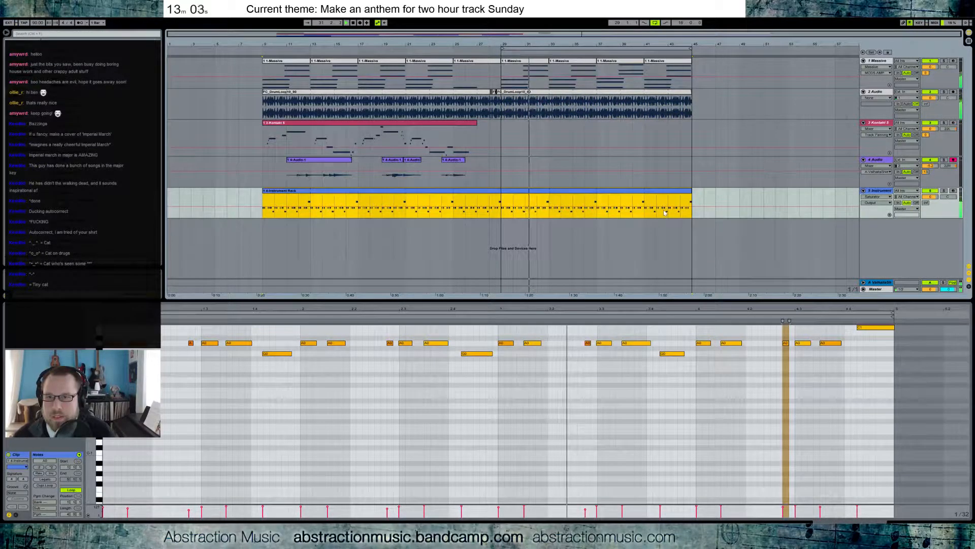
# Copy the drum fill section from bars 25–29 to bar 33, and duplicate the drum clips of bars 29–37 to bar 37.
pyautogui.moveTo(458, 99); pyautogui.dragTo(500, 100)
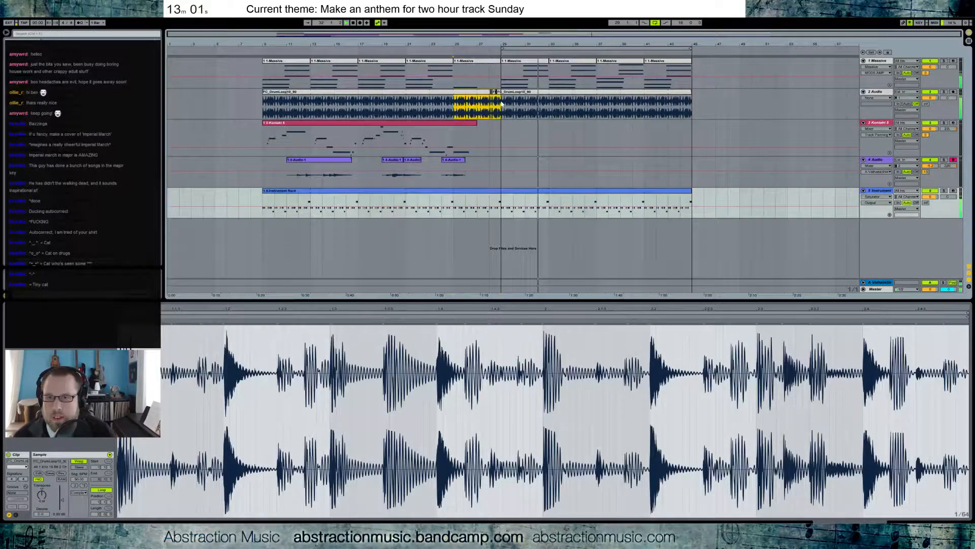
pyautogui.click(550, 102)
pyautogui.hotkey('ctrl', 'v')
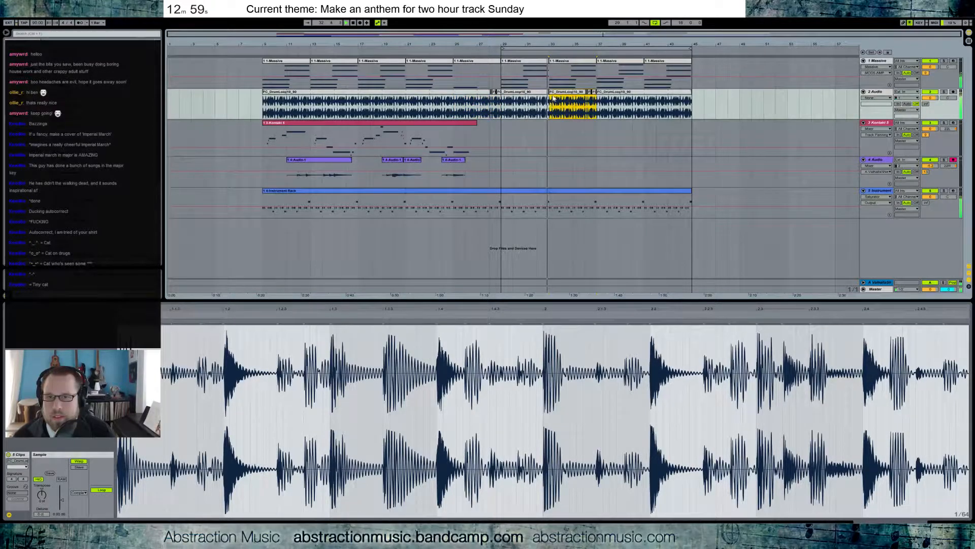
pyautogui.moveTo(547, 92); pyautogui.dragTo(573, 92)
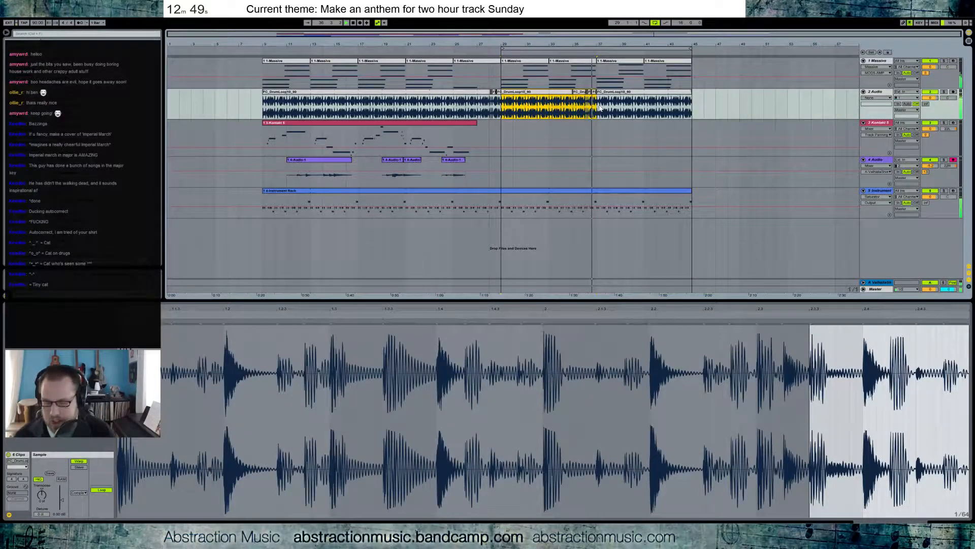
pyautogui.hotkey('ctrl', 'd')
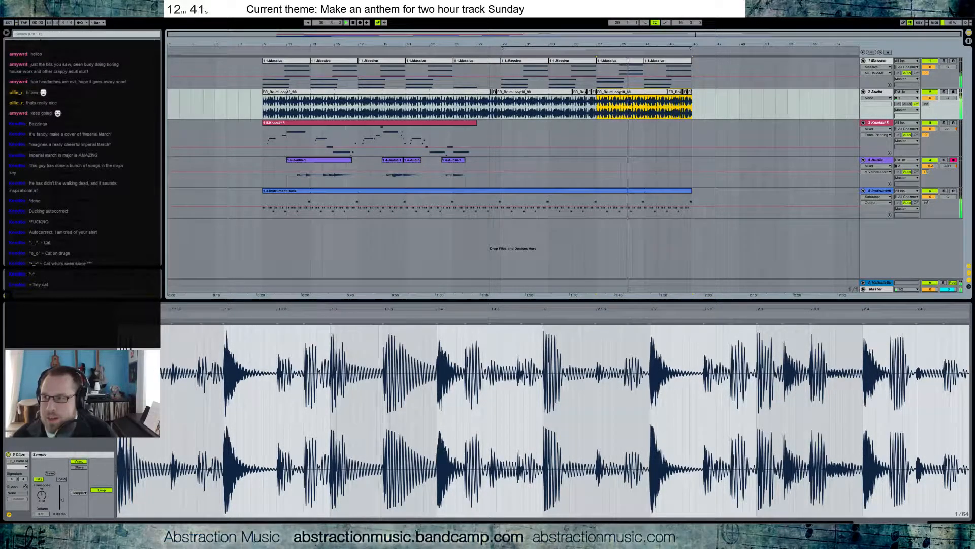
# Insert a new audio track directly below the guitar audio track.
pyautogui.click(109, 82)
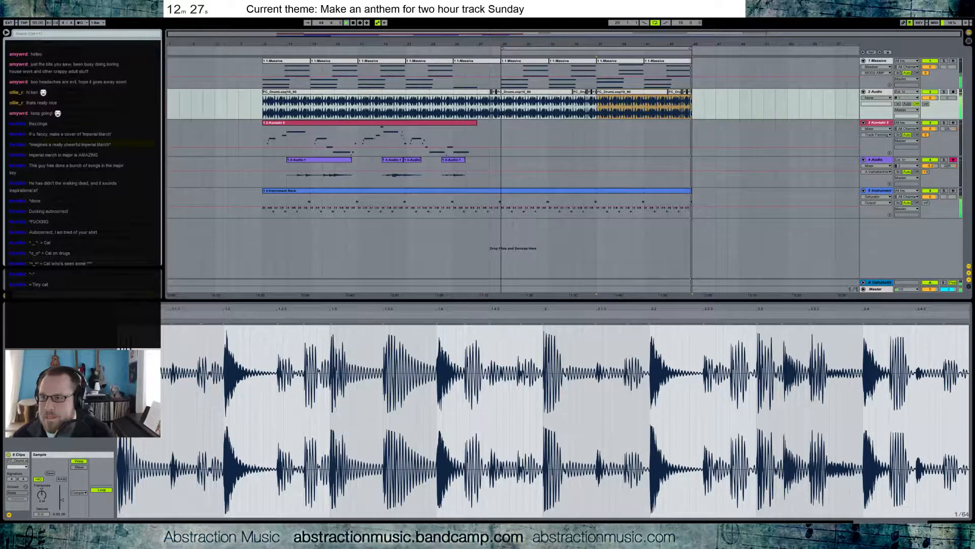
pyautogui.click(878, 160)
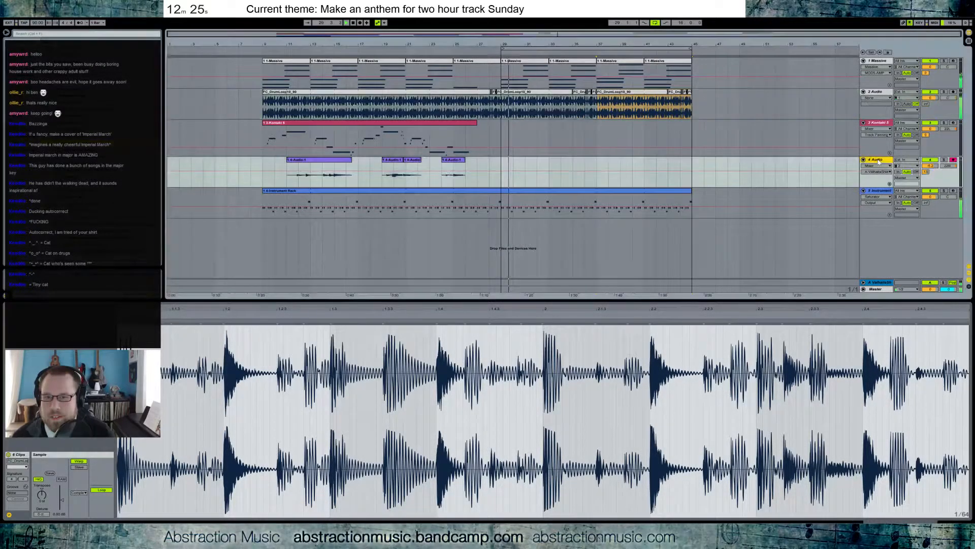
pyautogui.hotkey('ctrl', 't')
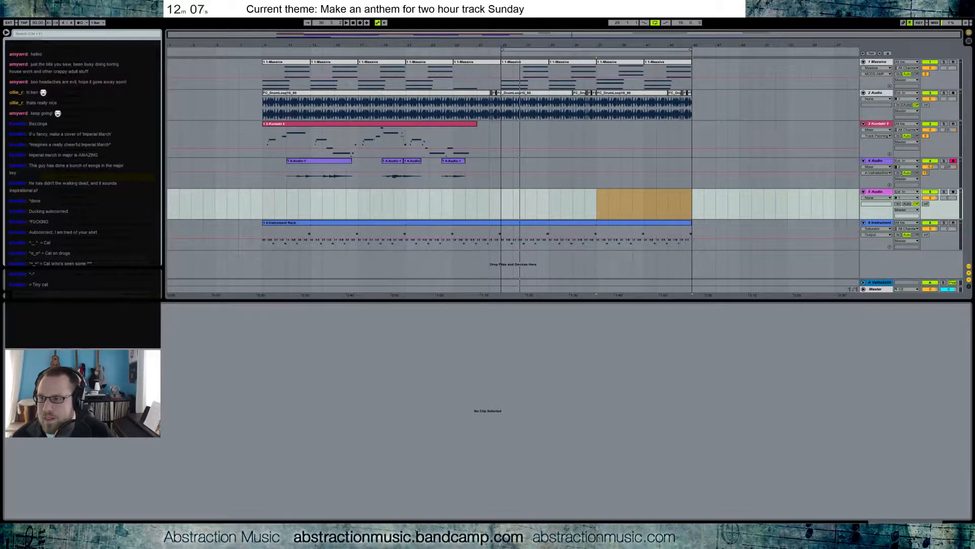
# Try an audio recording at bar 29 of the new track, trimming both ends and lowering its transposition.
pyautogui.moveTo(311, 205); pyautogui.dragTo(503, 206)
pyautogui.moveTo(678, 198); pyautogui.dragTo(573, 198)
pyautogui.moveTo(401, 194); pyautogui.dragTo(503, 194)
pyautogui.moveTo(771, 195); pyautogui.dragTo(676, 194)
pyautogui.press('space')
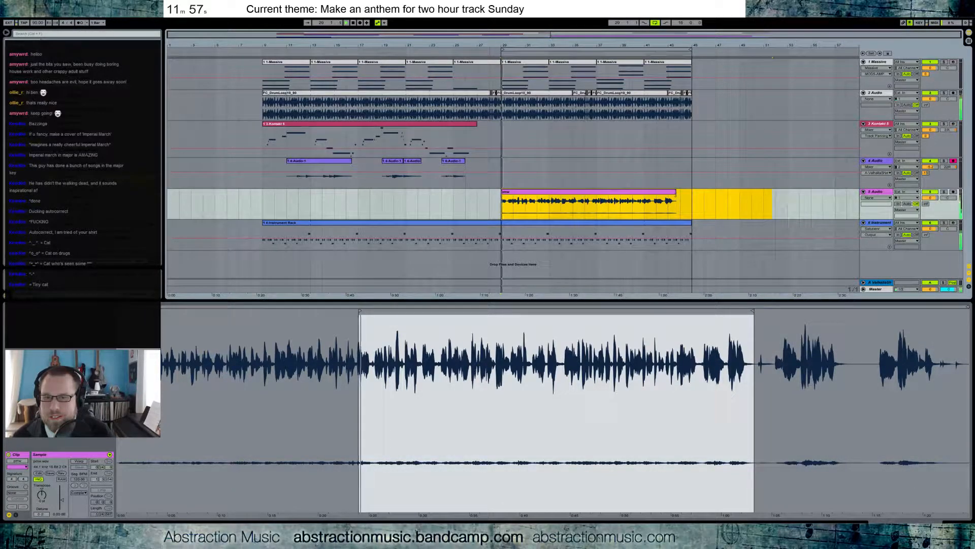
pyautogui.moveTo(42, 497)
pyautogui.mouseDown()
pyautogui.moveTo(42, 510)
pyautogui.moveTo(42, 493)
pyautogui.mouseUp()
pyautogui.press('space')
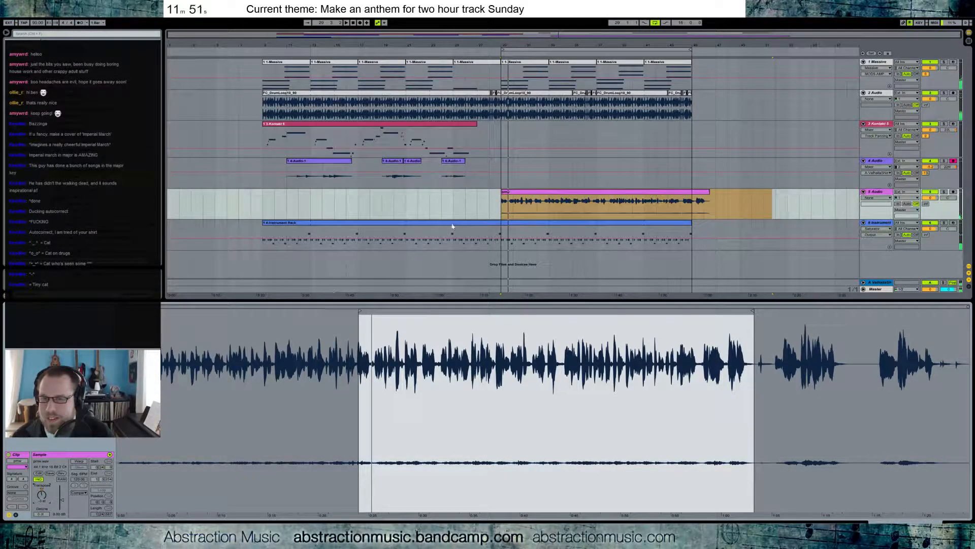
# Try the recording from its beginning at bar 29, lowering its transposition further and trimming it to end at bar 45.
pyautogui.click(514, 195)
pyautogui.moveTo(502, 201); pyautogui.dragTo(303, 202)
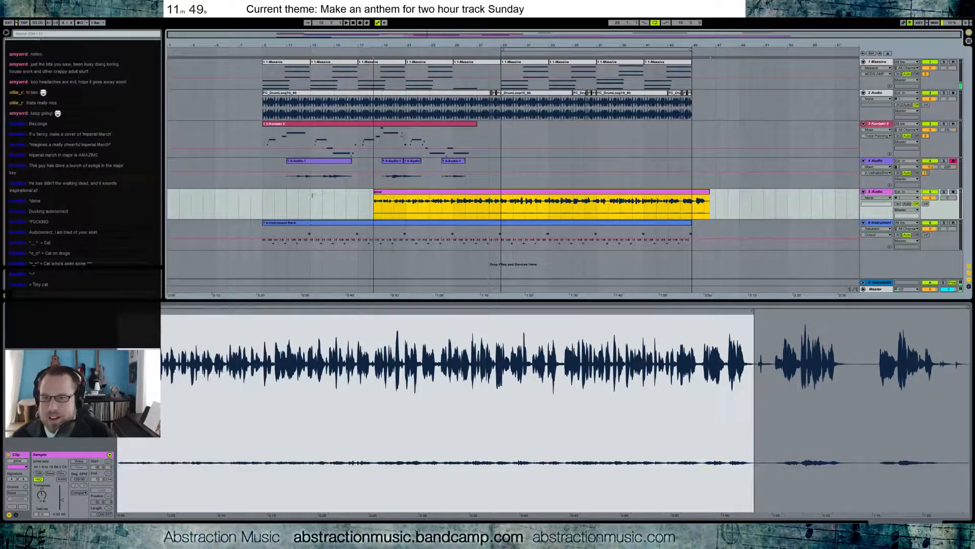
pyautogui.moveTo(429, 198); pyautogui.dragTo(558, 199)
pyautogui.moveTo(836, 192); pyautogui.dragTo(691, 192)
pyautogui.press('space')
pyautogui.press('space')
pyautogui.moveTo(42, 495); pyautogui.dragTo(43, 499)
pyautogui.press('space')
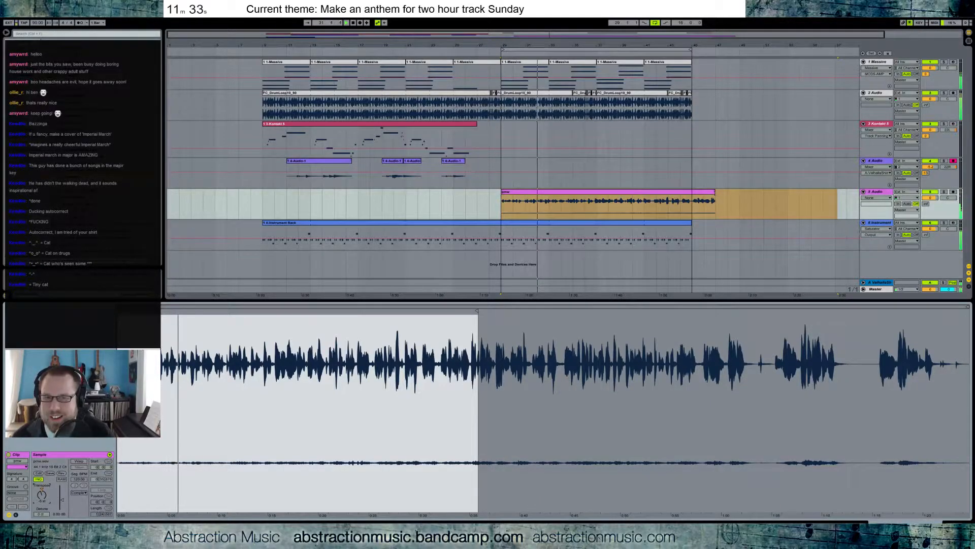
pyautogui.moveTo(717, 197); pyautogui.dragTo(690, 201)
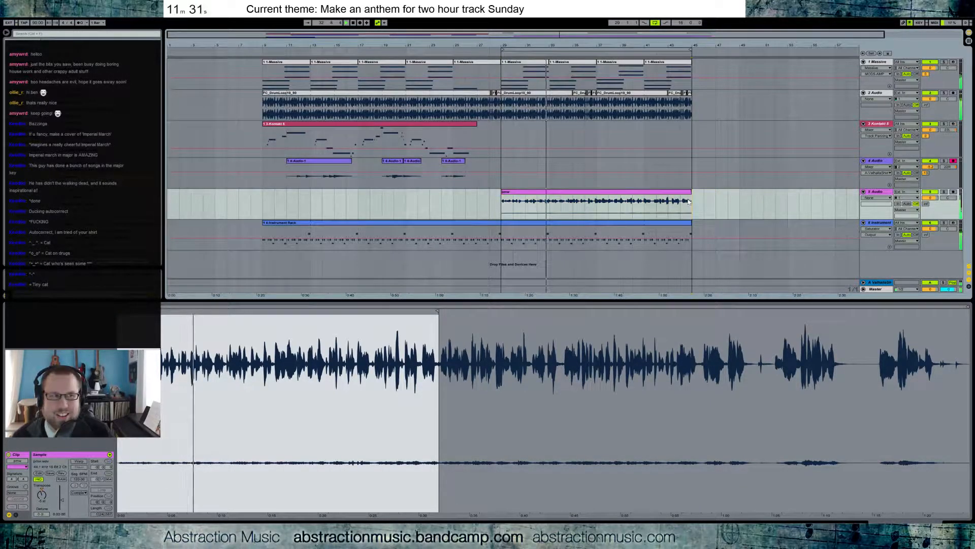
# Toggle the recording's warping and delete its clip from the new audio track.
pyautogui.click(78, 461)
pyautogui.click(628, 193)
pyautogui.press('End')
pyautogui.click(591, 197)
pyautogui.press('Delete')
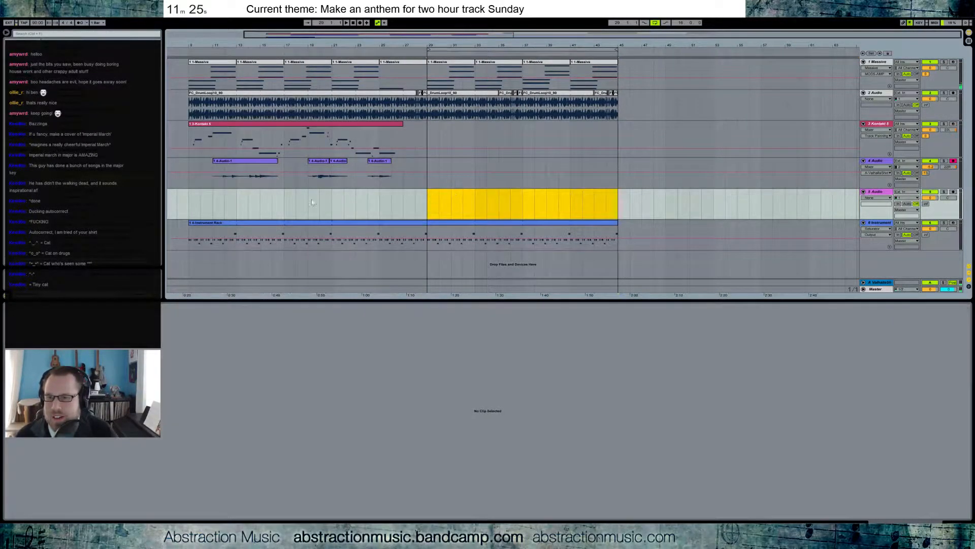
# Place a different audio recording on the new audio track, starting at bar 29.
pyautogui.click(101, 184)
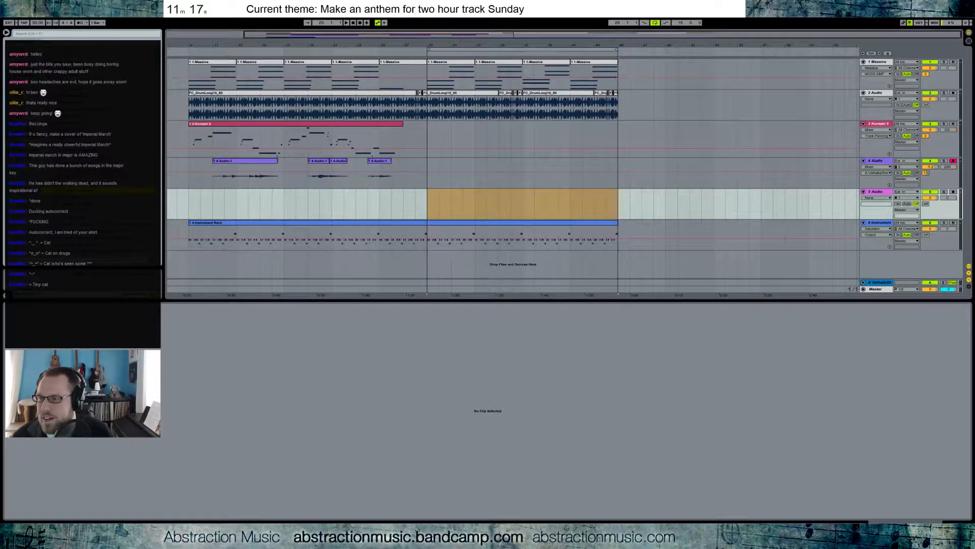
pyautogui.moveTo(214, 196); pyautogui.dragTo(427, 193)
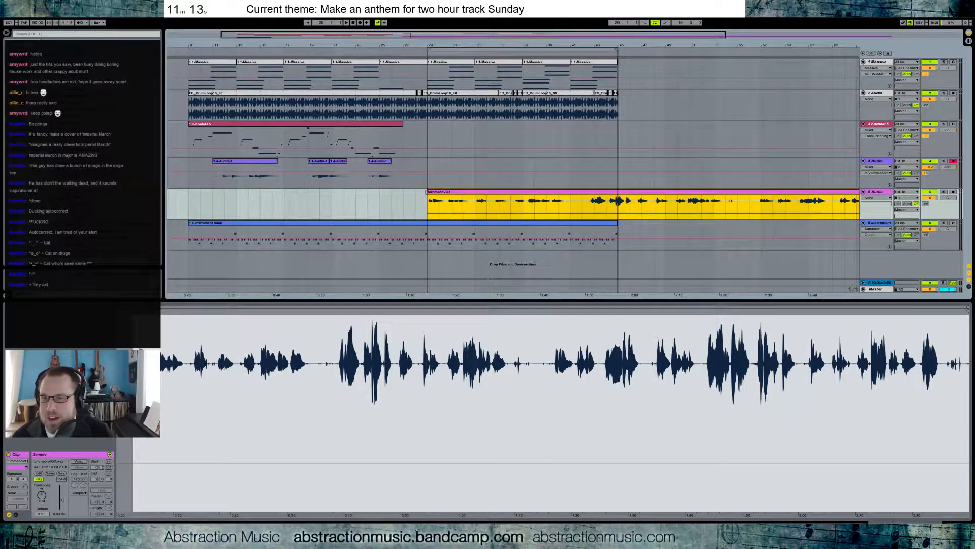
# Remove the later part of the recording and trim its clip to end at about bar 41.
pyautogui.press('Delete')
pyautogui.click(684, 192)
pyautogui.press('Delete')
pyautogui.click(581, 199)
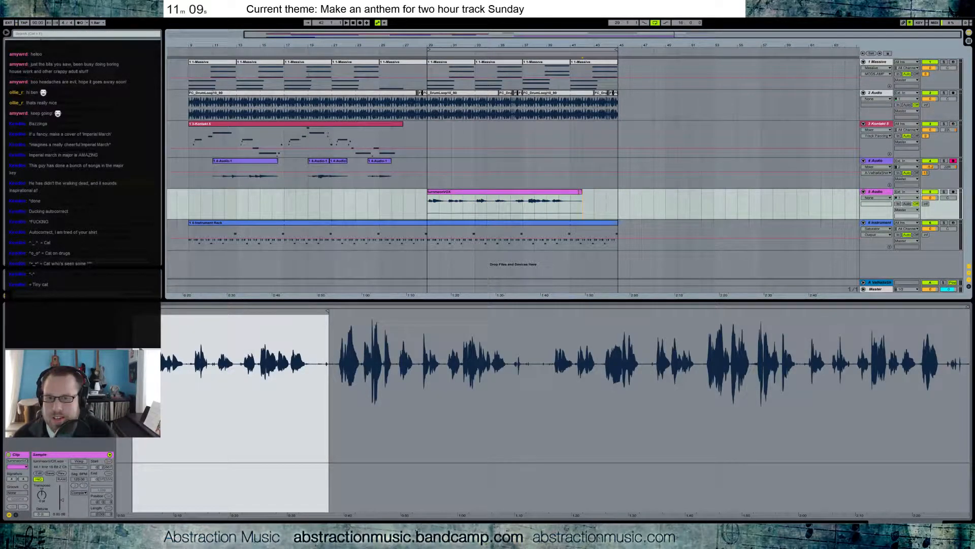
pyautogui.moveTo(581, 192); pyautogui.dragTo(572, 193)
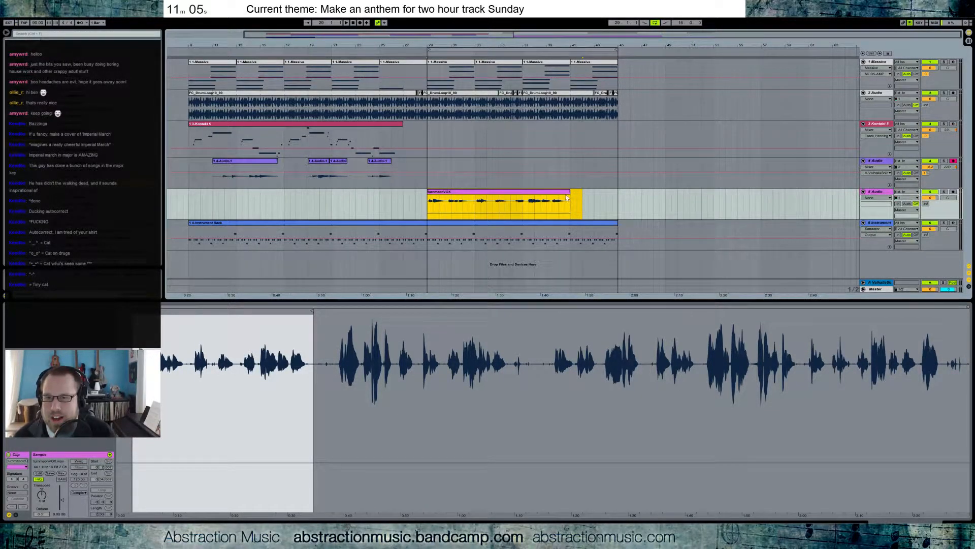
# Split the recording into four phrases and space them out between about bars 30 and 43, deleting the leftover audio.
pyautogui.moveTo(458, 194); pyautogui.dragTo(534, 202)
pyautogui.click(440, 193)
pyautogui.click(501, 194)
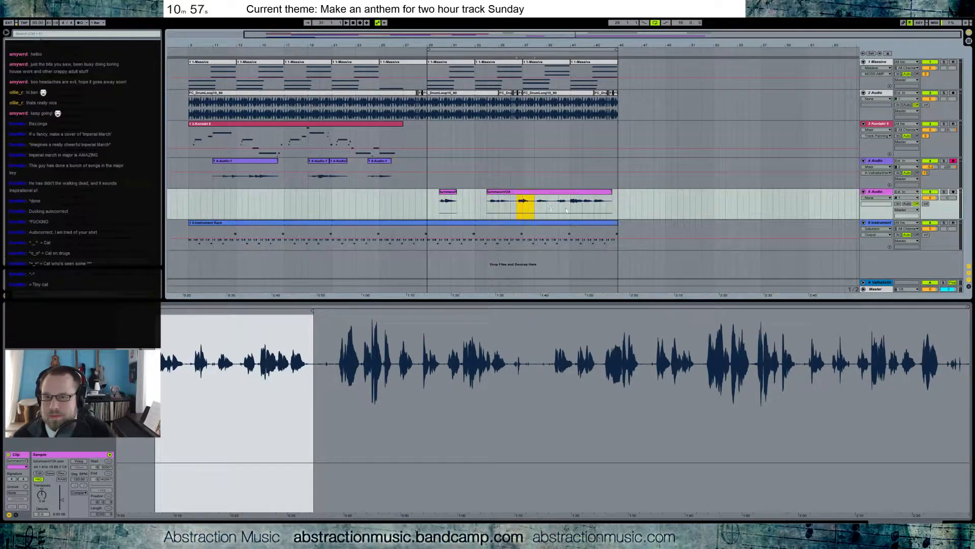
pyautogui.moveTo(622, 204); pyautogui.dragTo(554, 197)
pyautogui.moveTo(653, 206); pyautogui.dragTo(592, 196)
pyautogui.click(636, 197)
# Play back the spaced-out phrases around the last clip at about bar 41 to check their timing.
pyautogui.press('space')
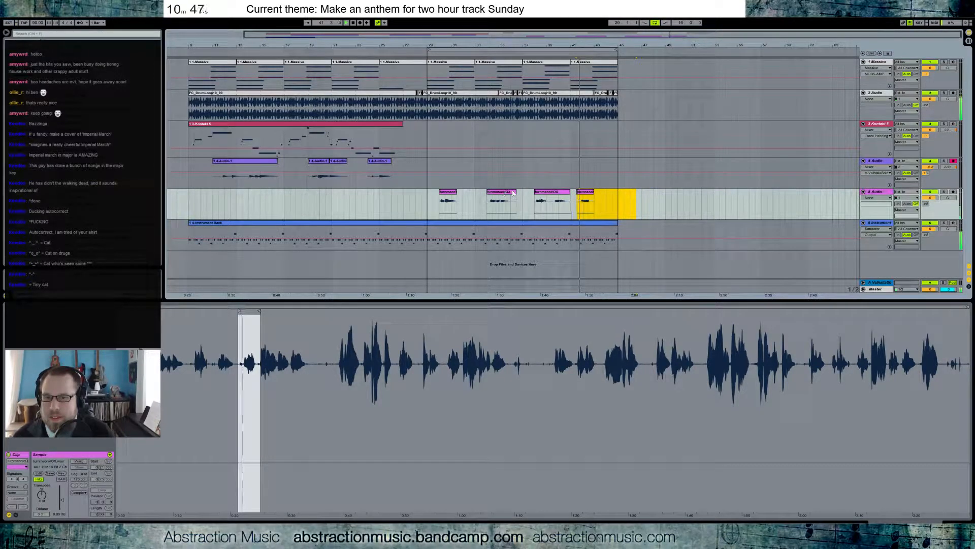
pyautogui.press('space')
pyautogui.press('space')
pyautogui.press('space')
pyautogui.click(43, 496)
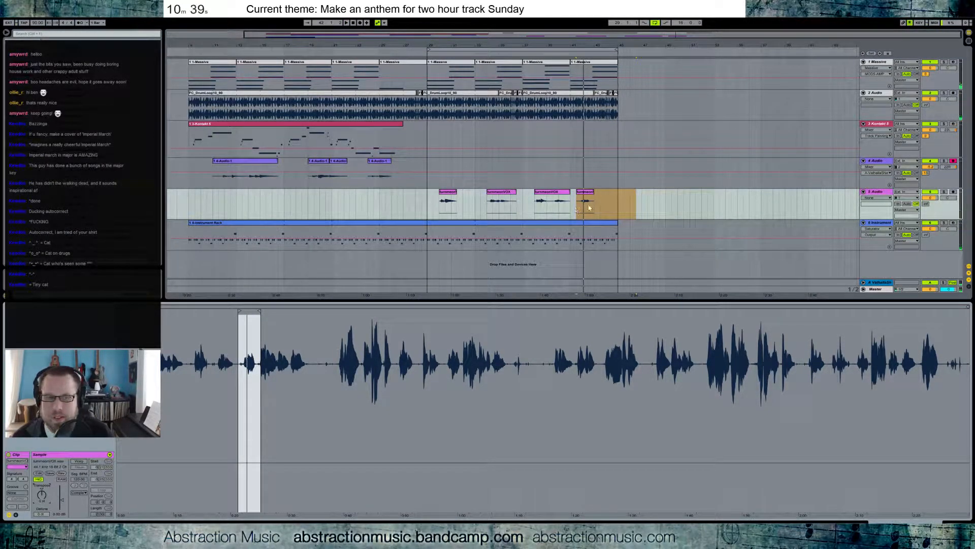
pyautogui.click(617, 196)
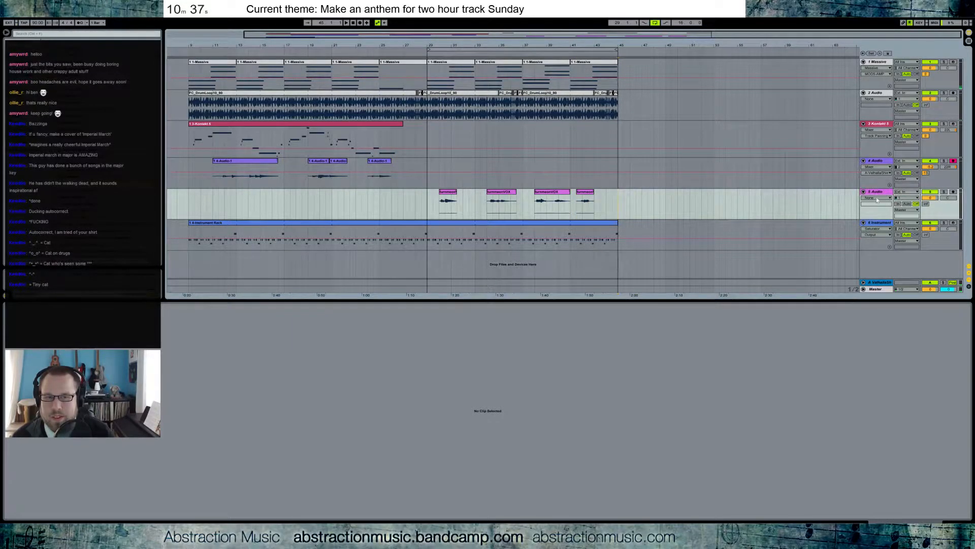
# Add the Resonators effect to the recording track, adjust the first resonator's note, and audition it from the first clip.
pyautogui.click(951, 523)
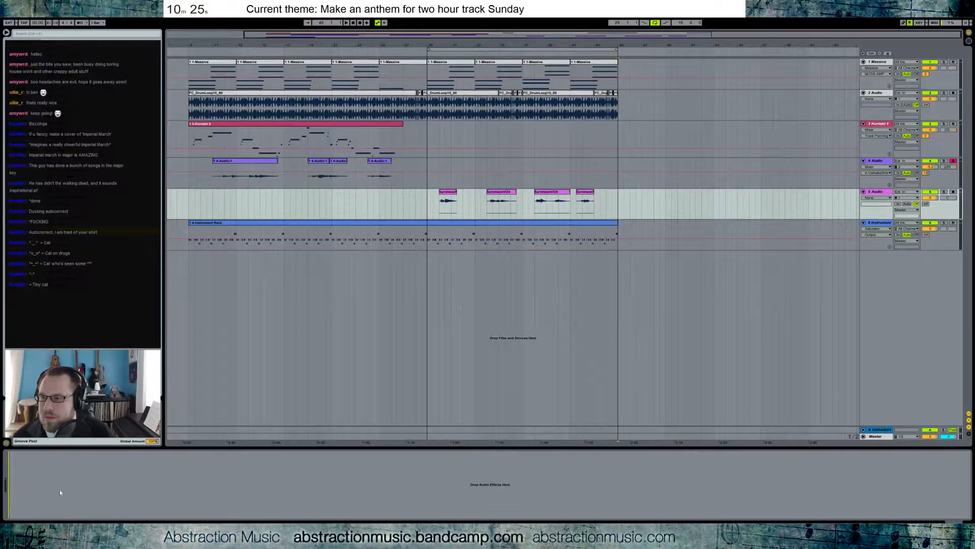
pyautogui.moveTo(54, 481); pyautogui.dragTo(54, 487)
pyautogui.press('space')
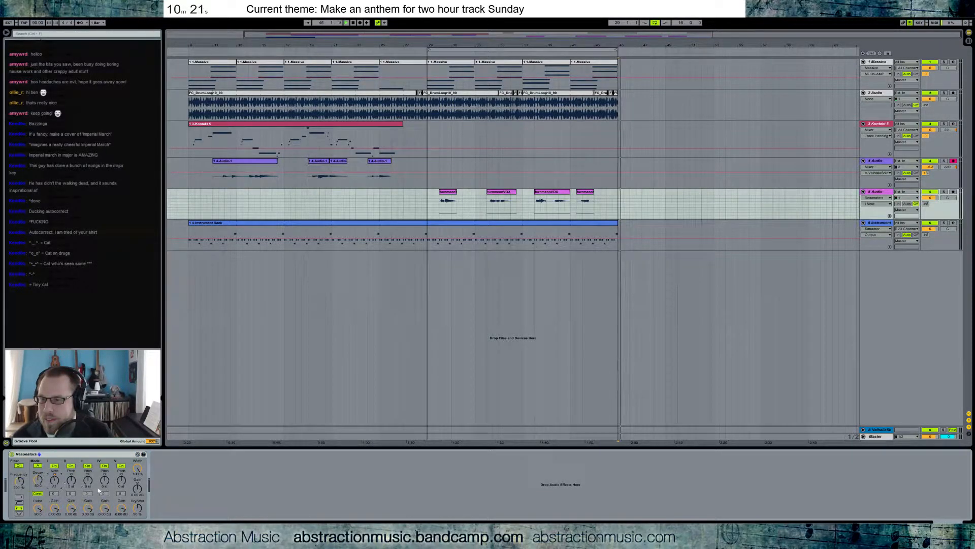
pyautogui.click(441, 203)
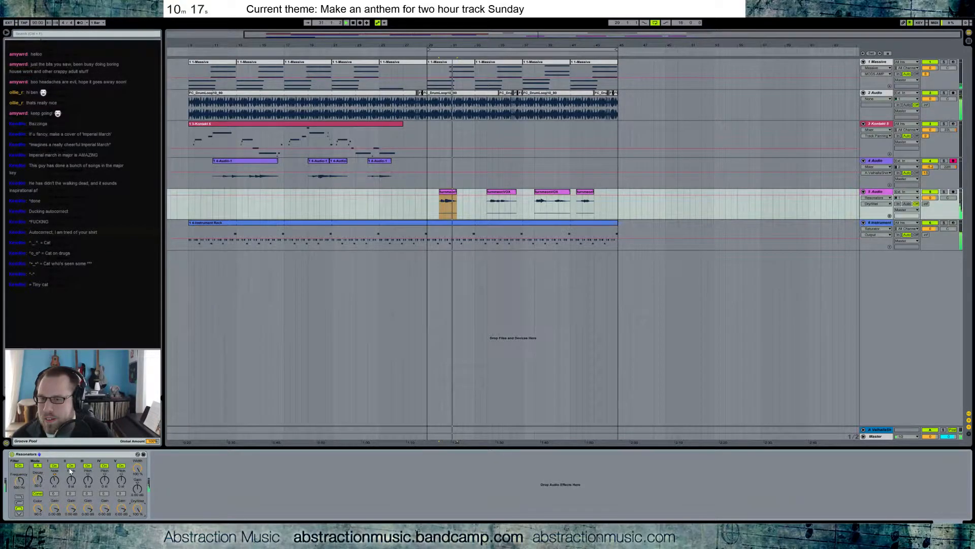
pyautogui.press('space')
# Lower the first recording clip's transposition slightly while auditioning it with the Resonators effect.
pyautogui.doubleClick(448, 192)
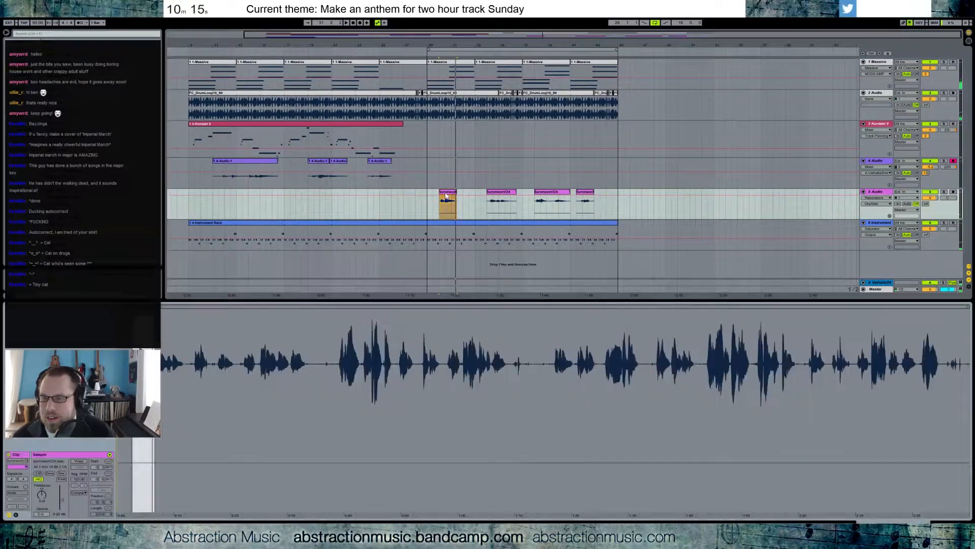
pyautogui.press('space')
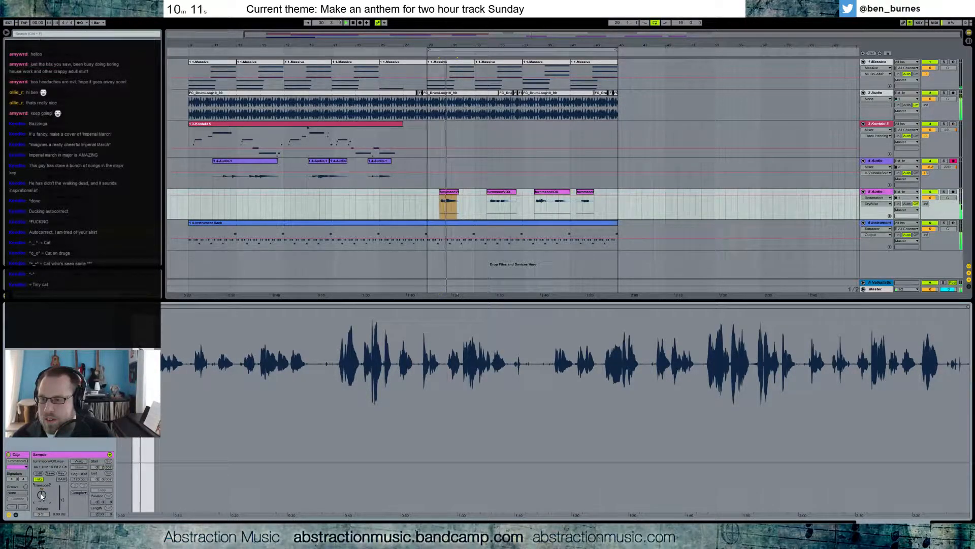
pyautogui.moveTo(42, 497); pyautogui.dragTo(41, 493)
pyautogui.press('space')
pyautogui.press('space')
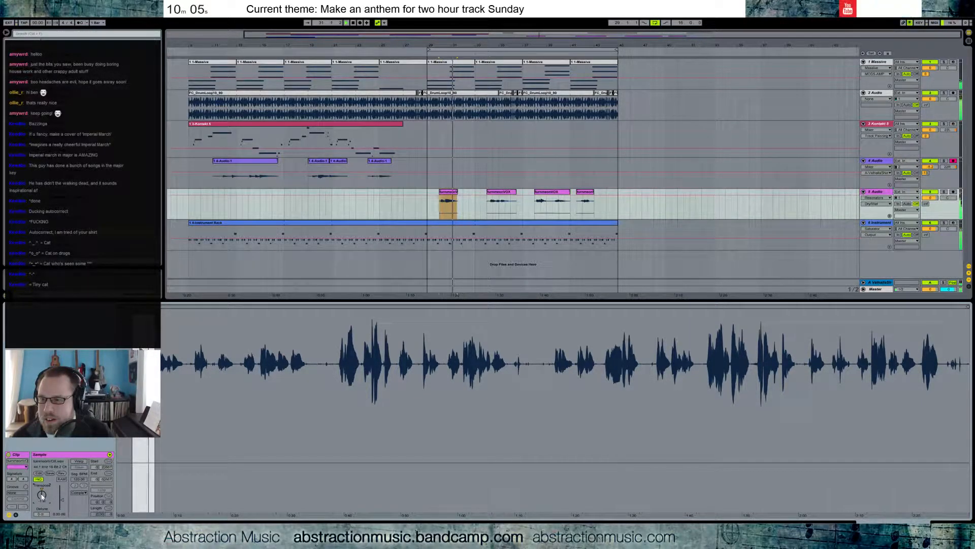
pyautogui.hotkey('shift', 'Tab')
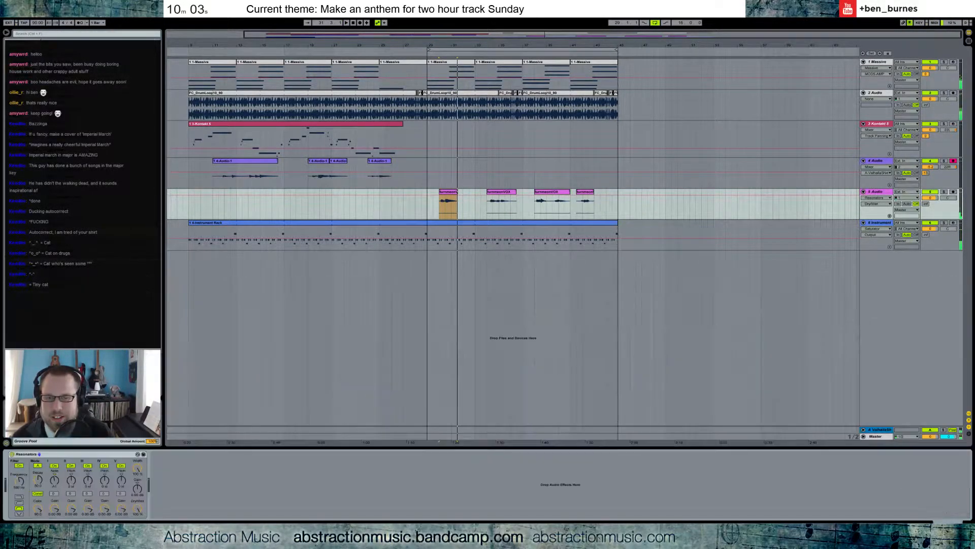
# Apply the same slight transposition decrease to the other three recording clips together.
pyautogui.click(509, 195)
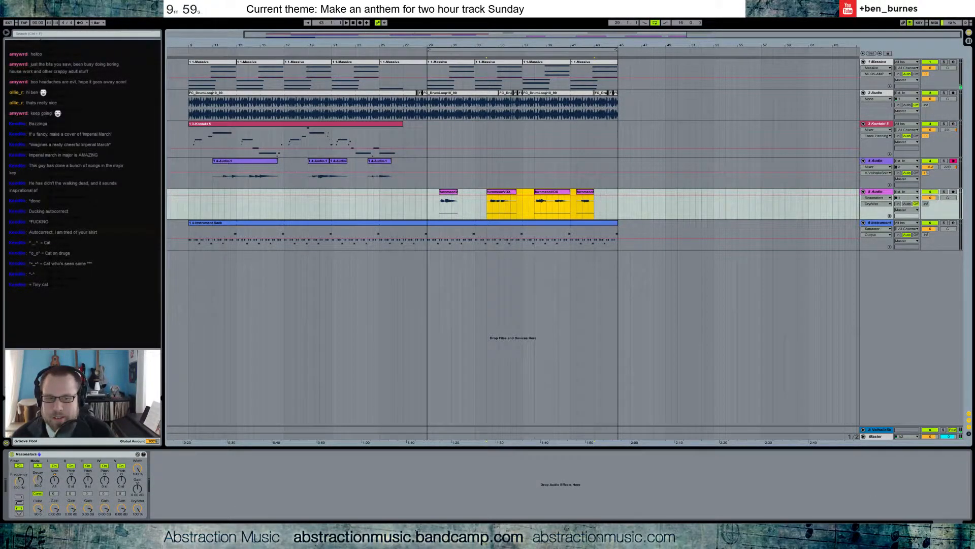
pyautogui.hotkey('shift', 'Tab')
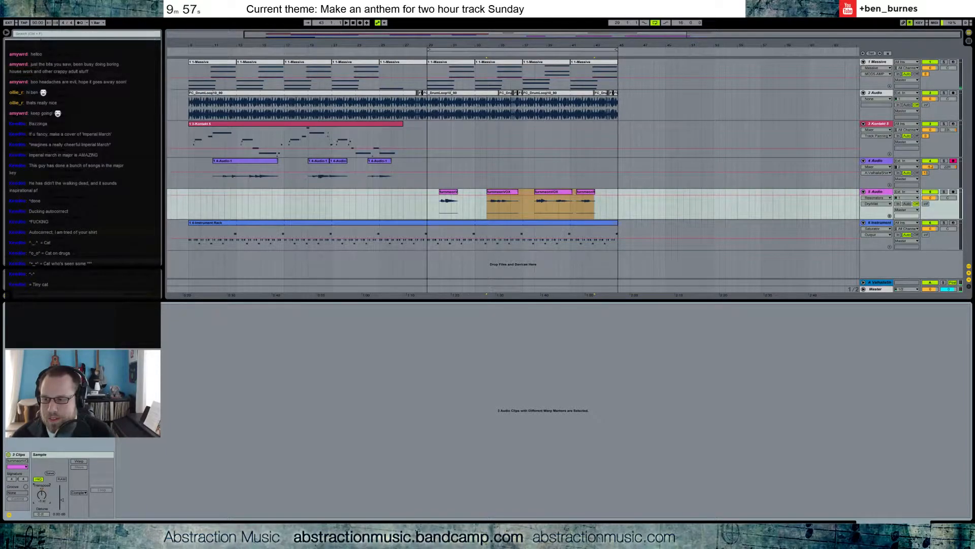
pyautogui.hotkey('shift', 'Tab')
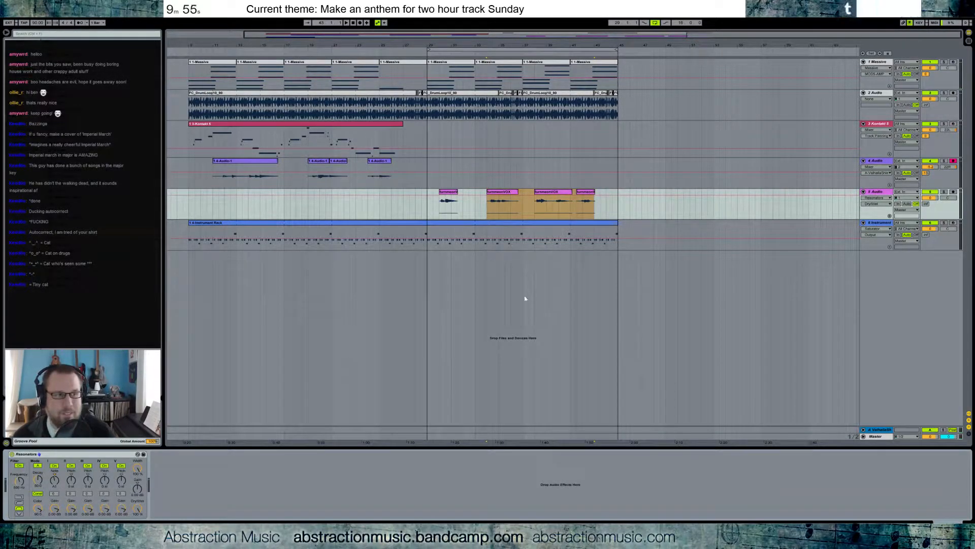
# Send the recording track to the Valhalla return and lower the track's volume while playing back the clips.
pyautogui.press('space')
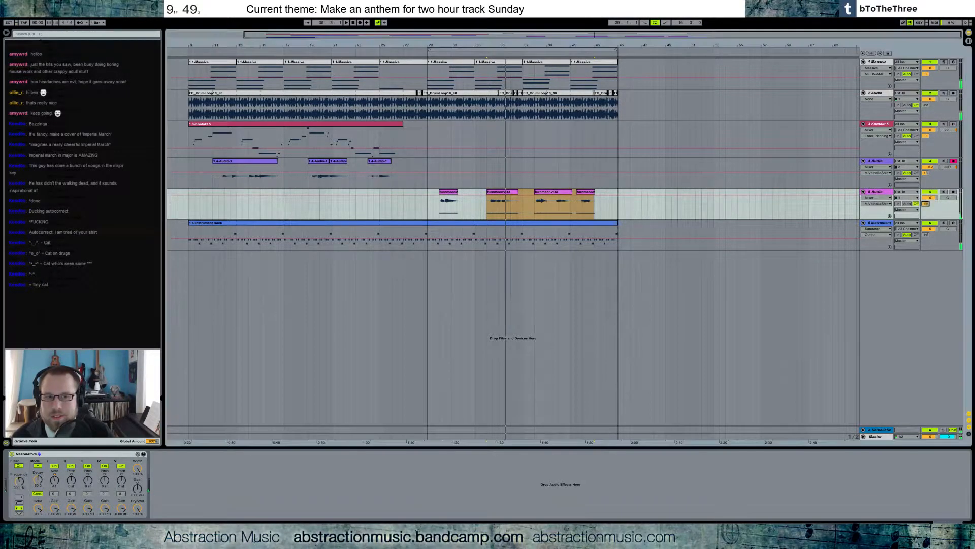
pyautogui.press('space')
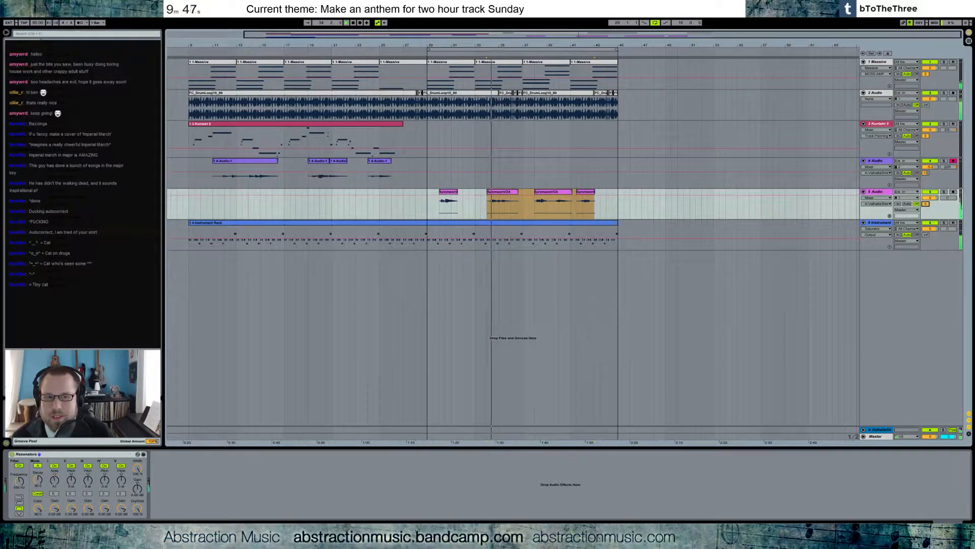
pyautogui.moveTo(930, 197); pyautogui.dragTo(930, 211)
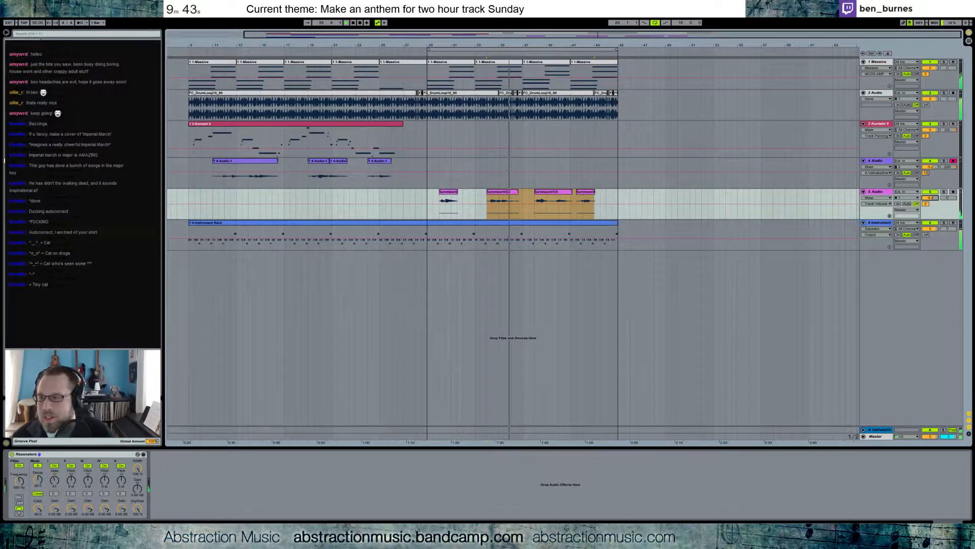
pyautogui.press('space')
# Raise the pitch of resonators II and III in the Resonators effect and play back the result.
pyautogui.moveTo(71, 480); pyautogui.dragTo(71, 467)
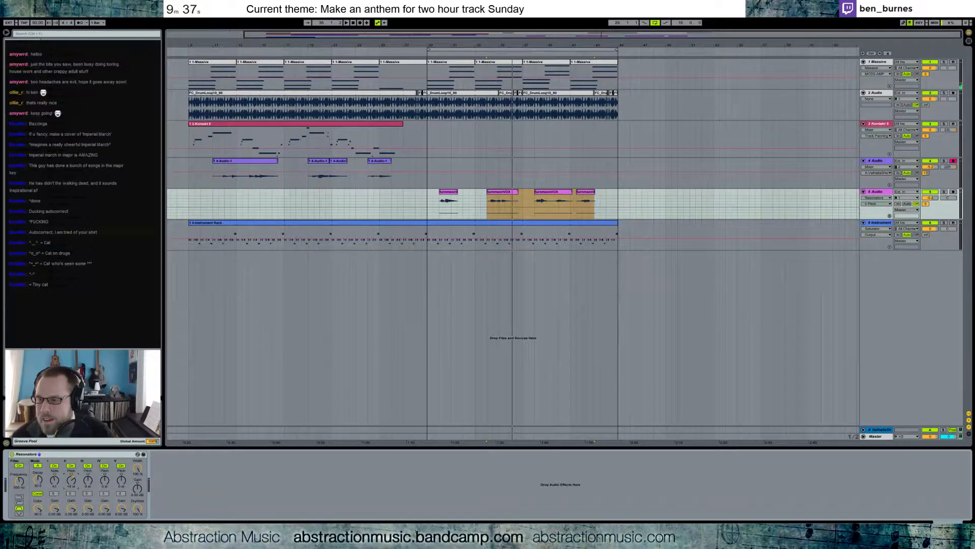
pyautogui.moveTo(88, 480); pyautogui.dragTo(89, 473)
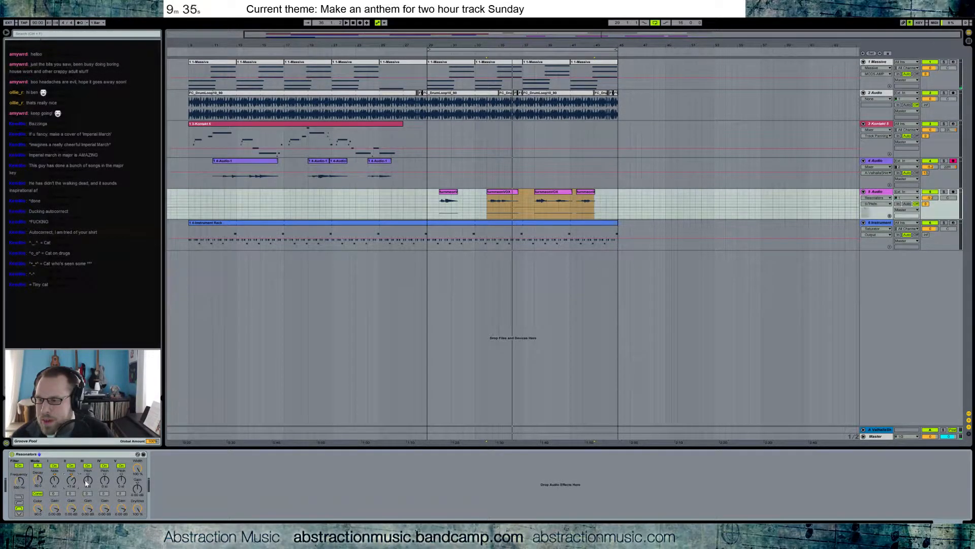
pyautogui.press('space')
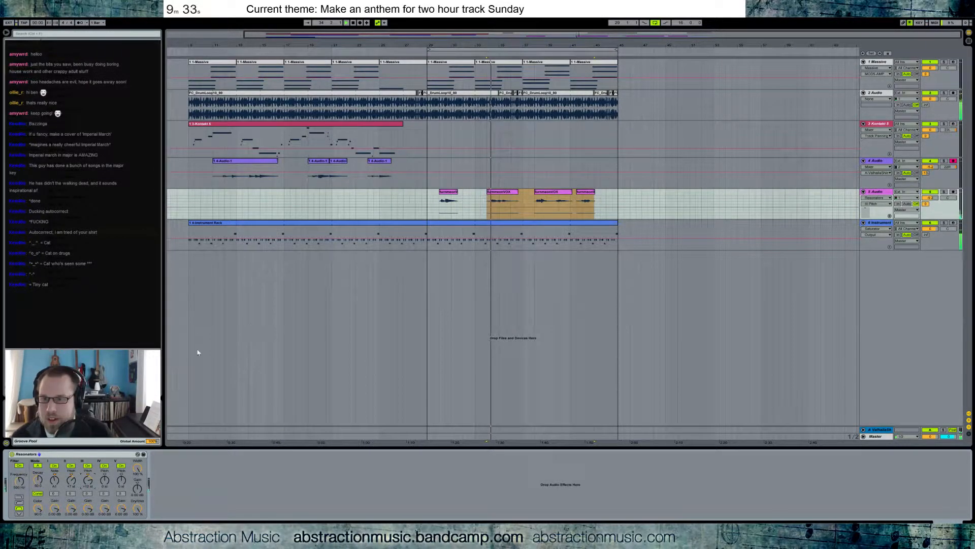
# Turn off resonator V, keep resonator IV on with a raised pitch, and audition the harmony.
pyautogui.click(104, 466)
pyautogui.click(121, 465)
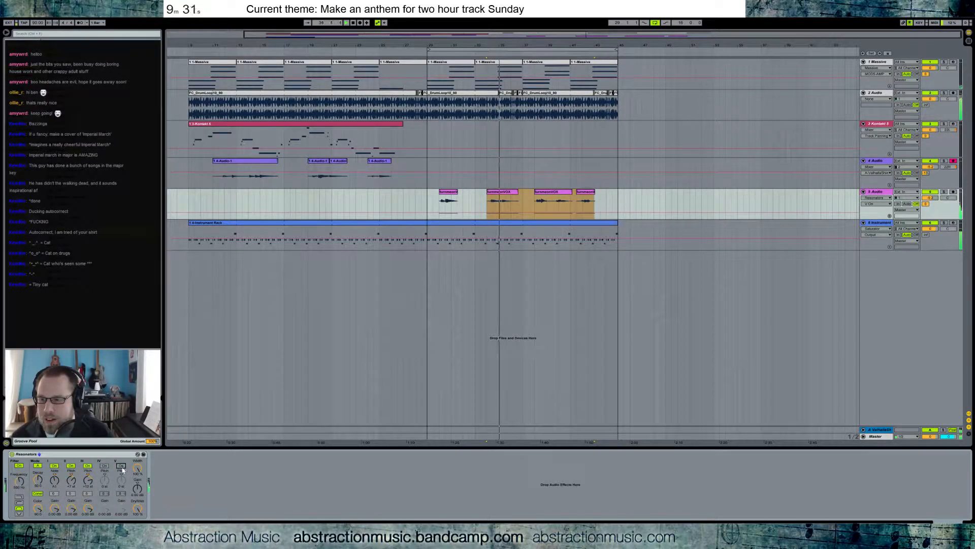
pyautogui.click(104, 466)
pyautogui.moveTo(104, 480); pyautogui.dragTo(105, 470)
pyautogui.press('space')
pyautogui.press('space')
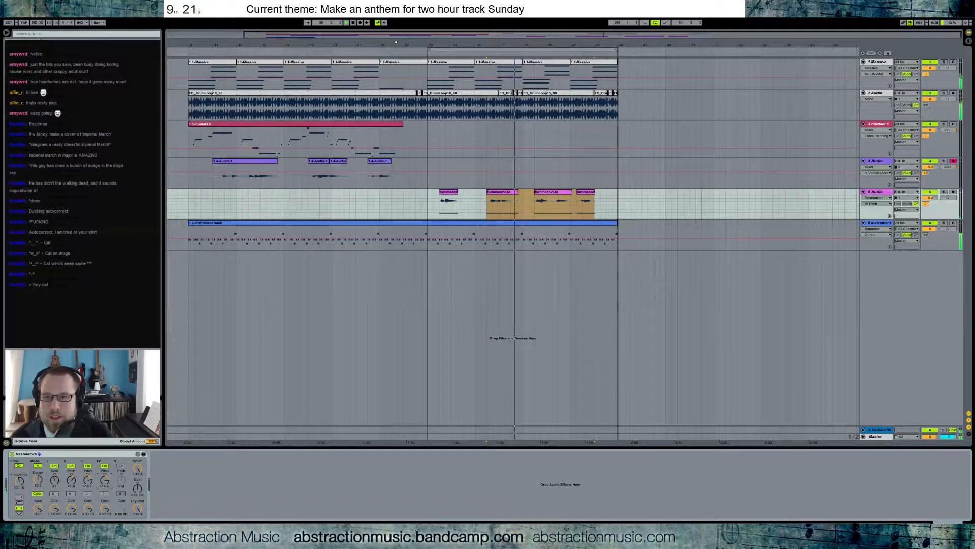
pyautogui.click(537, 199)
pyautogui.click(546, 192)
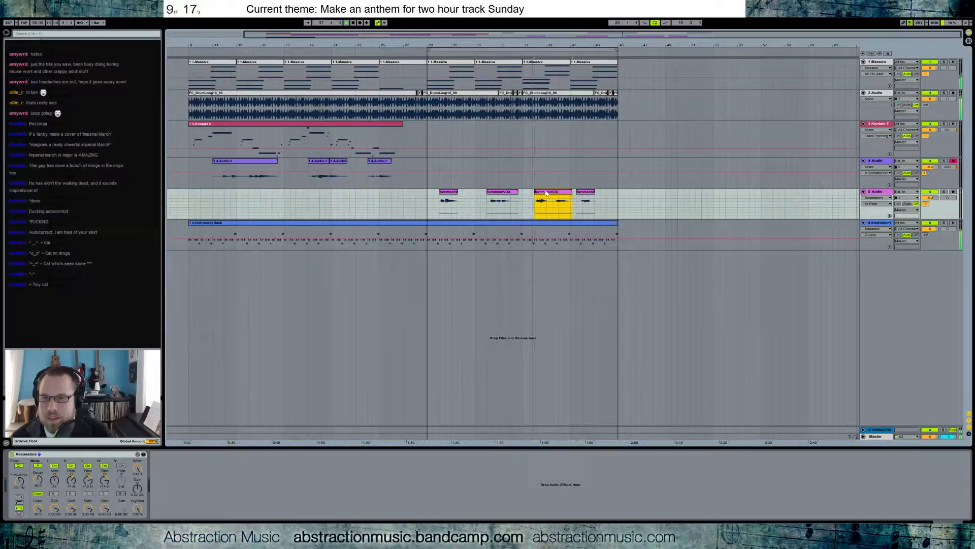
pyautogui.click(586, 193)
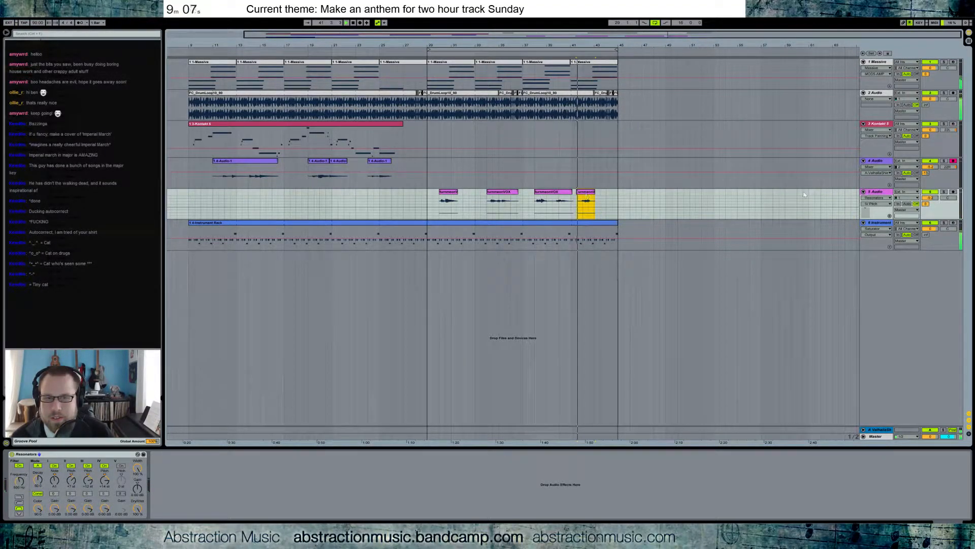
# Add a new audio track below the recording track and play the second section from bar 29.
pyautogui.click(876, 193)
pyautogui.hotkey('ctrl', 't')
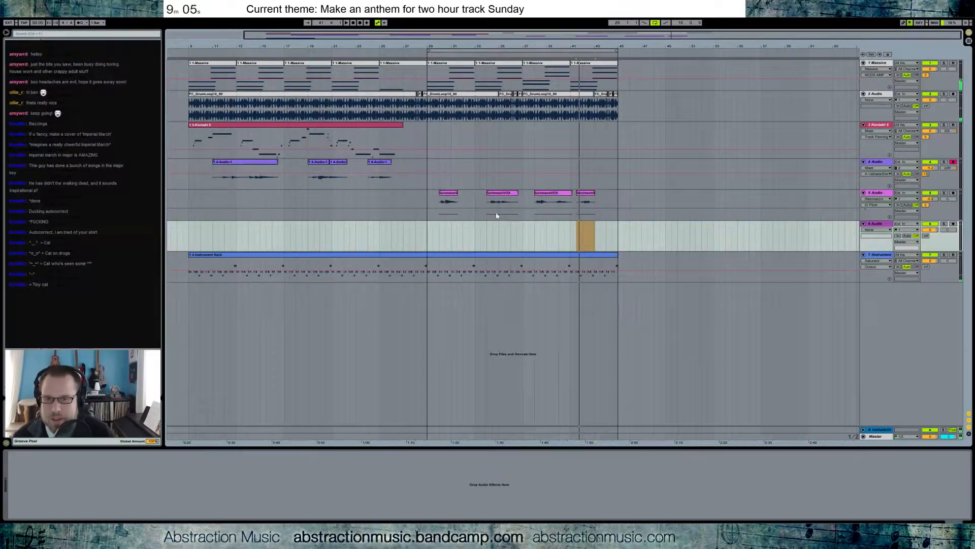
pyautogui.click(427, 228)
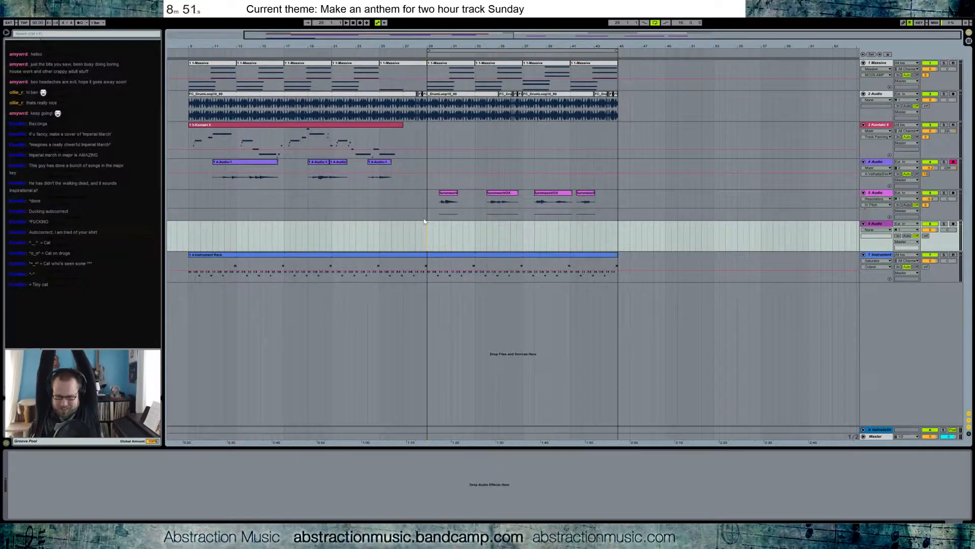
pyautogui.press('space')
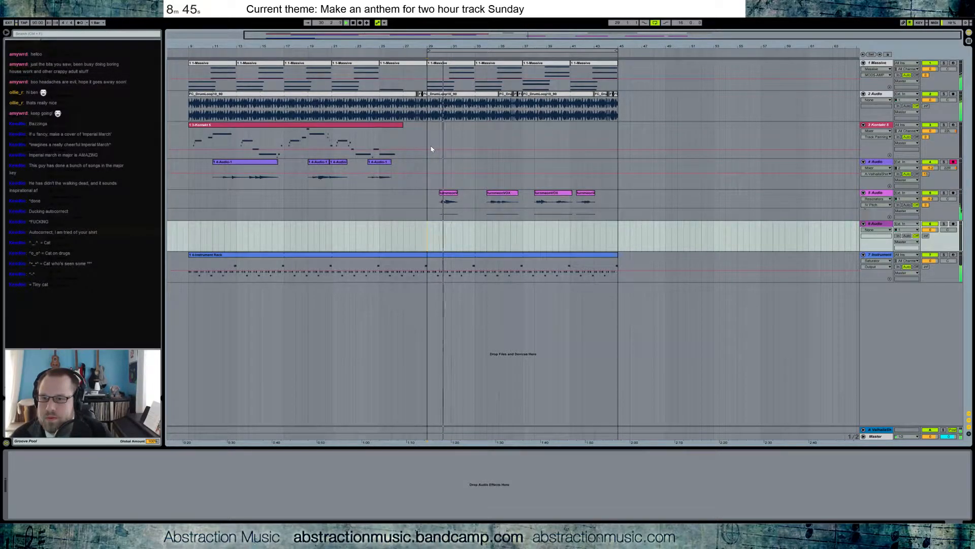
# Add a Utility effect after Resonators on the recording track and reduce its stereo width to 0%.
pyautogui.click(447, 199)
pyautogui.click(87, 264)
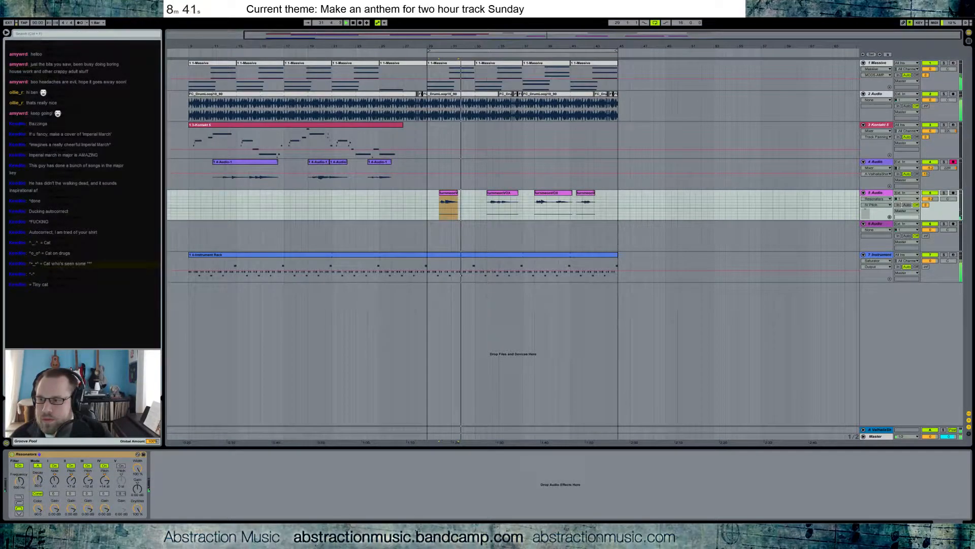
pyautogui.moveTo(87, 263); pyautogui.dragTo(201, 499)
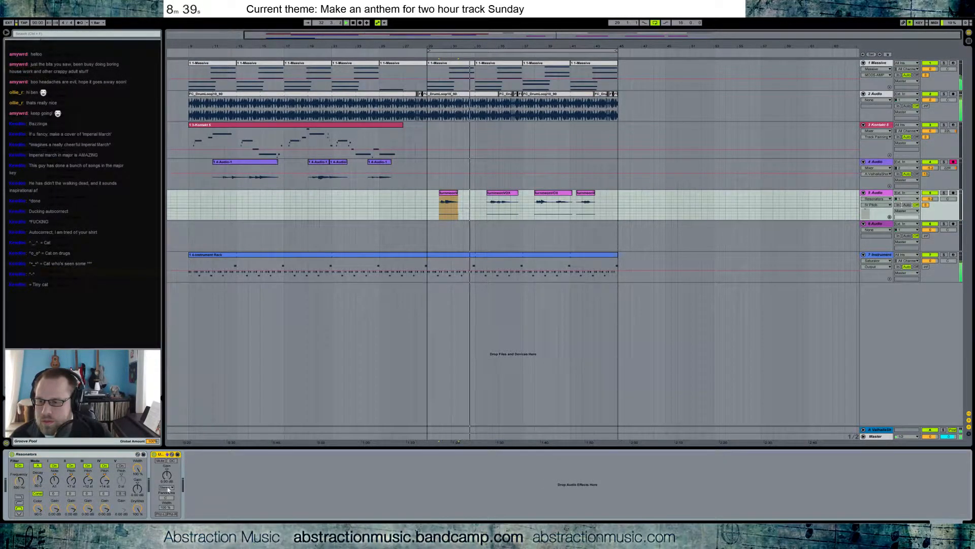
pyautogui.moveTo(167, 507); pyautogui.dragTo(195, 517)
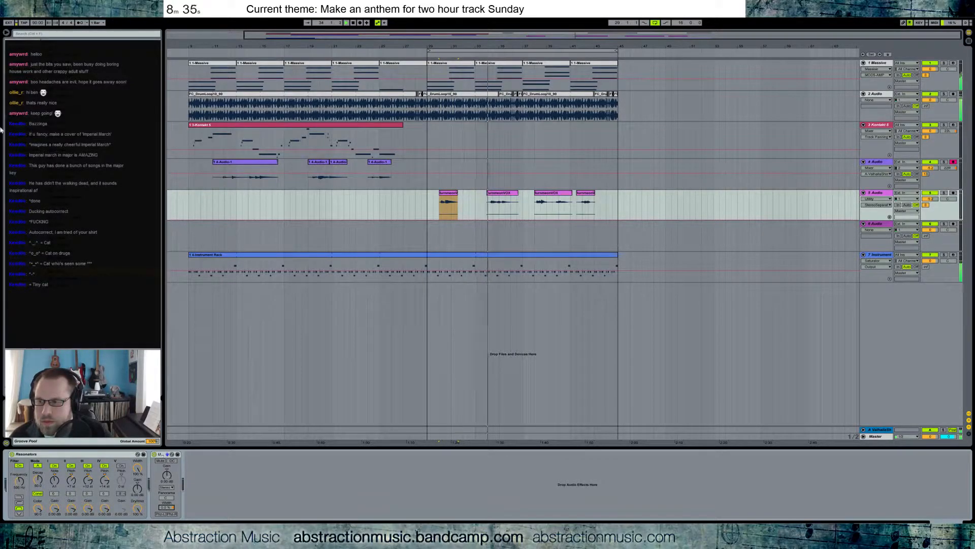
# Add Auto Pan after Utility, adjust its amount, and lower the dry/wet mix of the Resonators effect.
pyautogui.moveTo(101, 69)
pyautogui.mouseDown()
pyautogui.moveTo(158, 491)
pyautogui.moveTo(161, 474)
pyautogui.moveTo(216, 484)
pyautogui.moveTo(193, 487)
pyautogui.mouseUp()
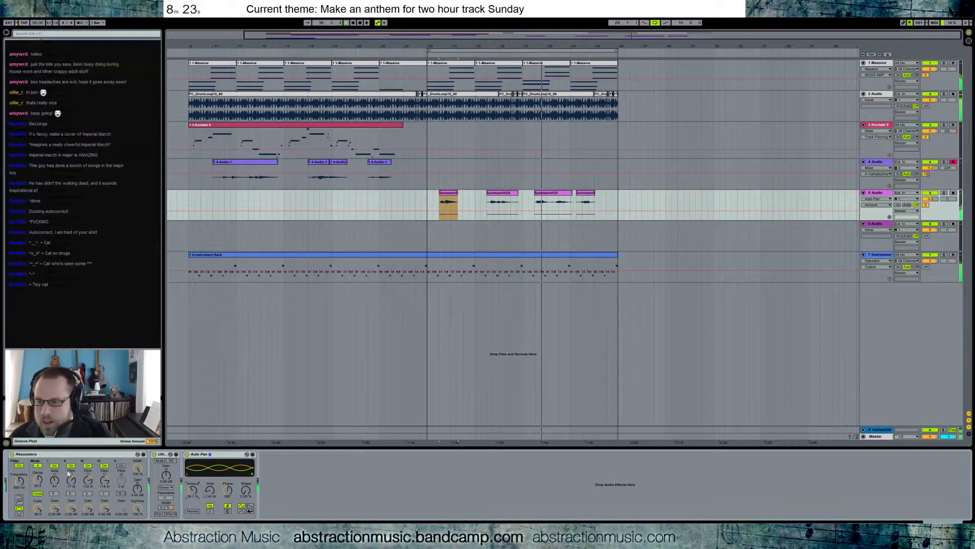
pyautogui.moveTo(138, 508); pyautogui.dragTo(138, 510)
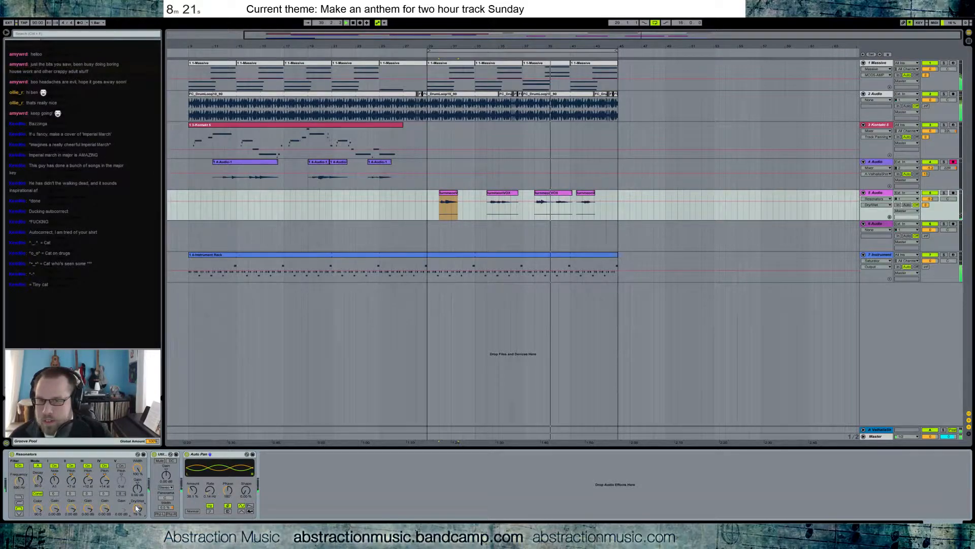
pyautogui.moveTo(137, 508); pyautogui.dragTo(136, 513)
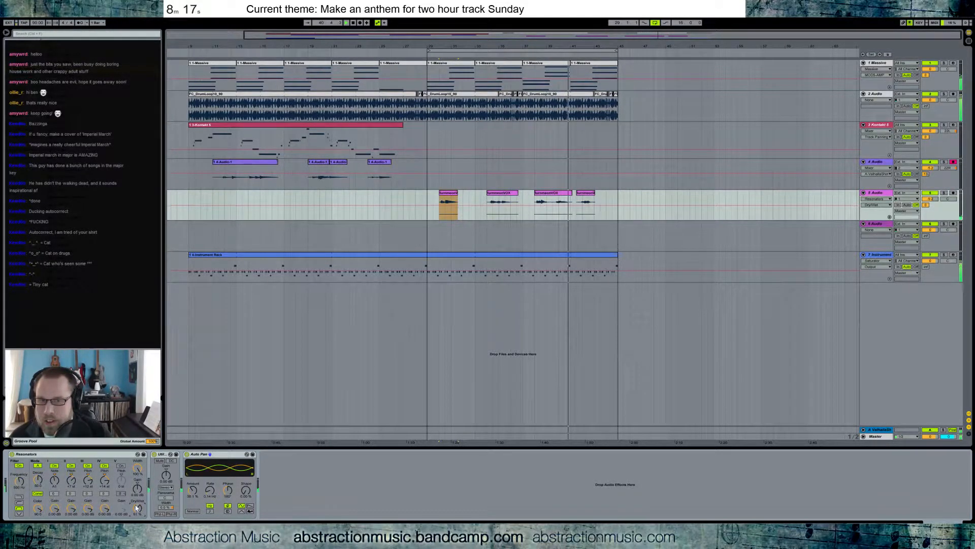
# Raise the recording track's volume and extend its last clip to just before bar 45.
pyautogui.moveTo(934, 199); pyautogui.dragTo(933, 190)
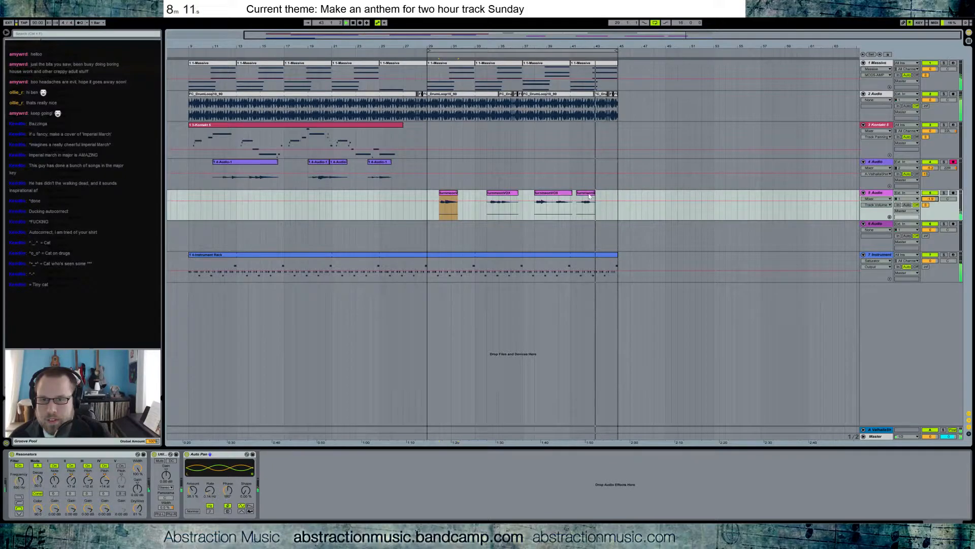
pyautogui.moveTo(594, 193); pyautogui.dragTo(616, 193)
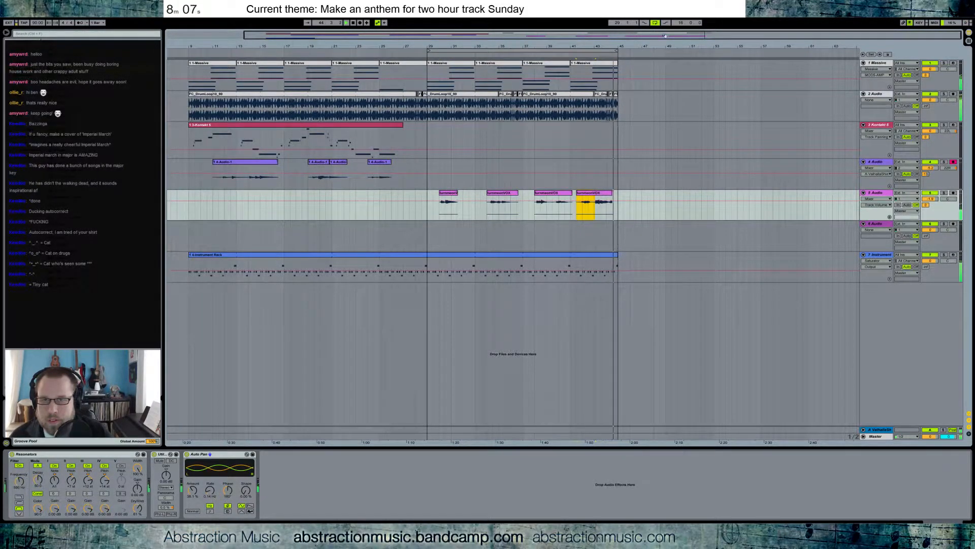
pyautogui.moveTo(700, 34); pyautogui.dragTo(696, 86)
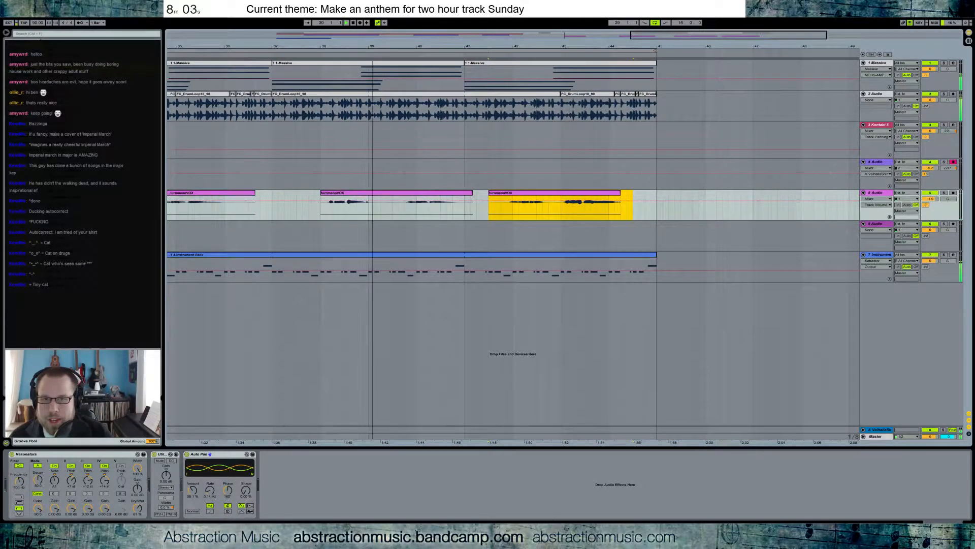
pyautogui.press('-')
pyautogui.press('-')
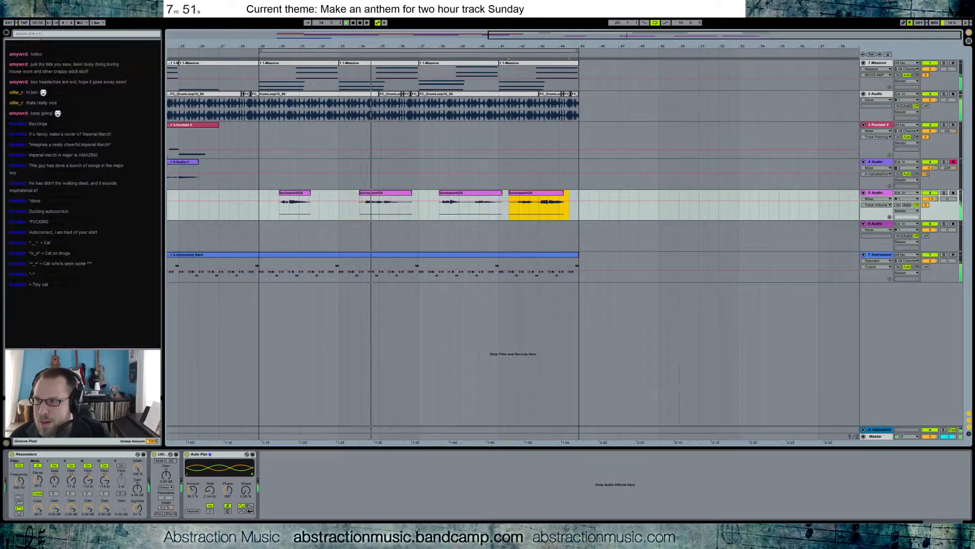
pyautogui.click(20, 89)
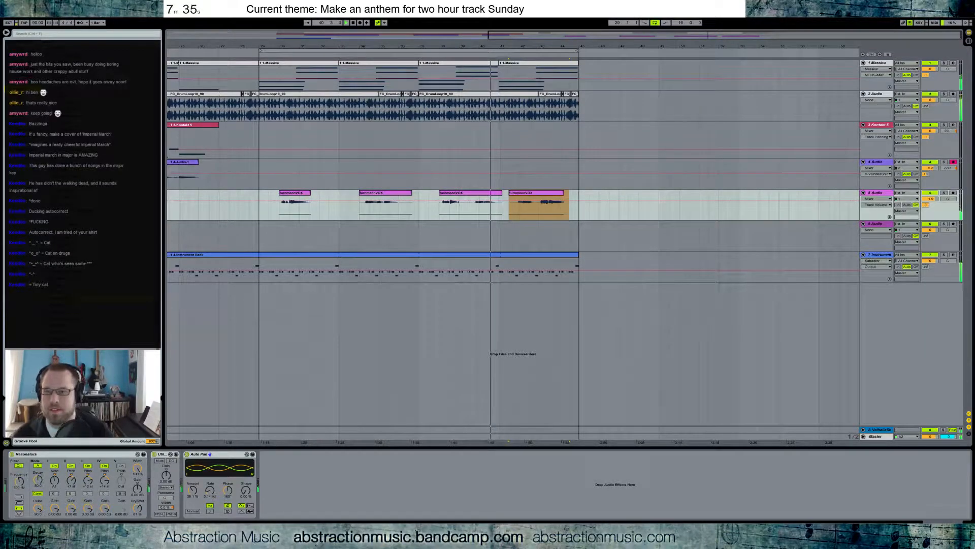
# Record a melody on the Kontakt track across the second section, from bar 29 to bar 45.
pyautogui.click(277, 136)
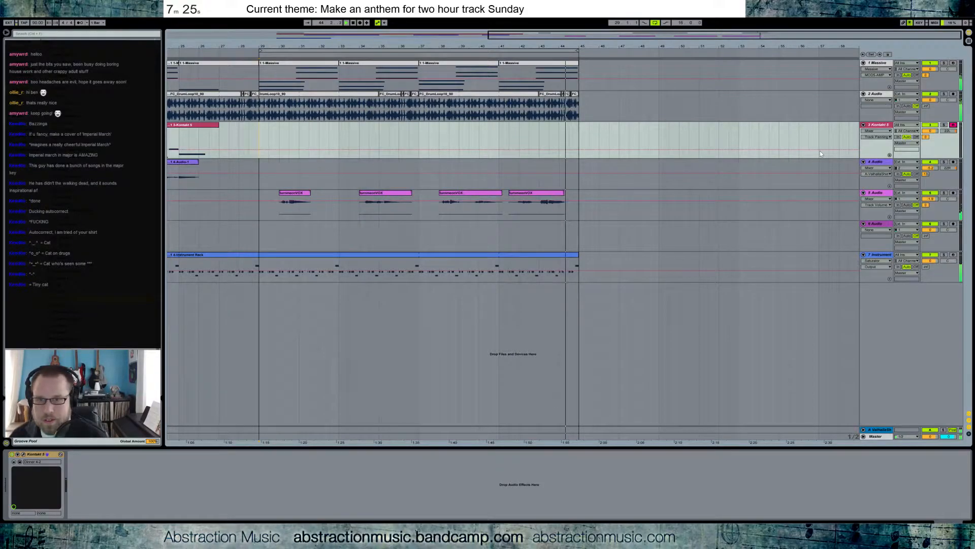
pyautogui.press('F9')
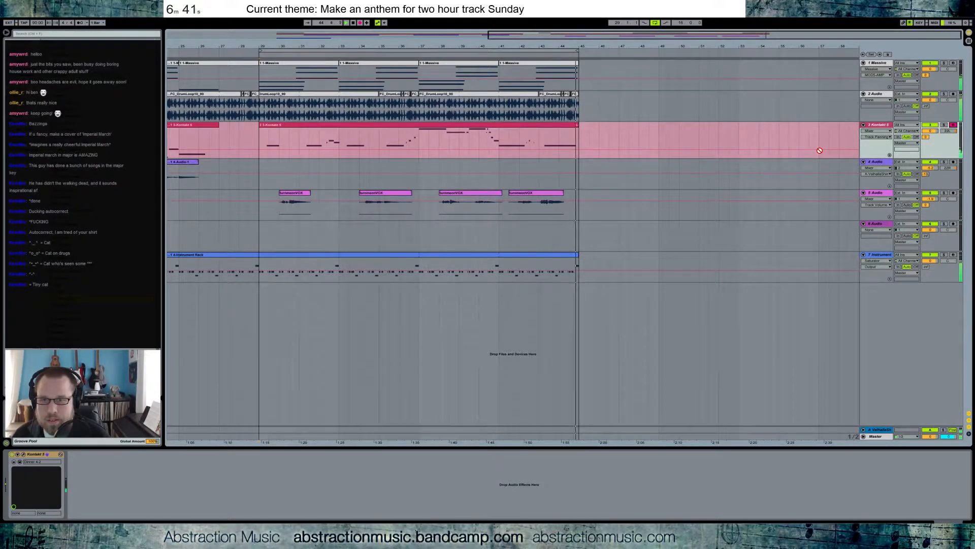
pyautogui.press('space')
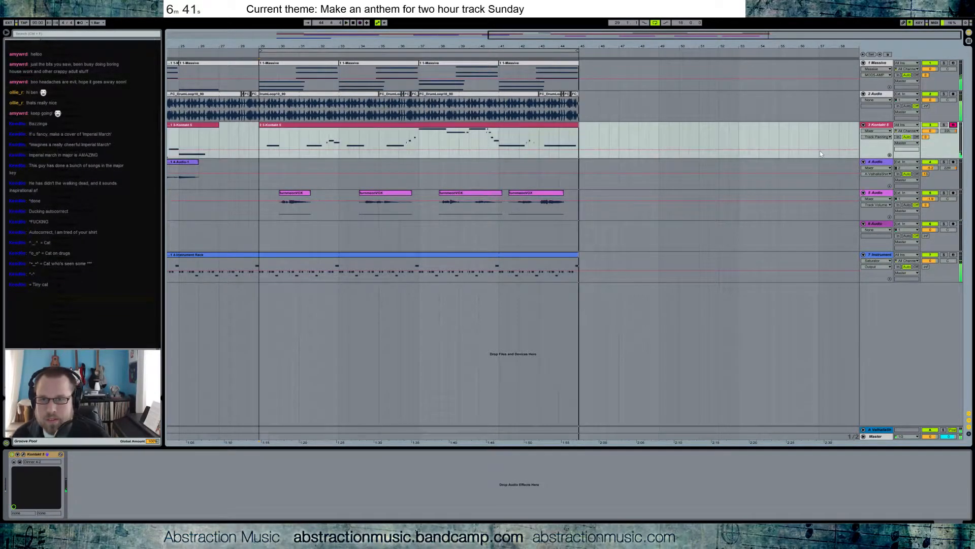
# Open the new Kontakt clip's notes during playback and raise the short note just before clip bar 10.
pyautogui.doubleClick(506, 124)
pyautogui.press('space')
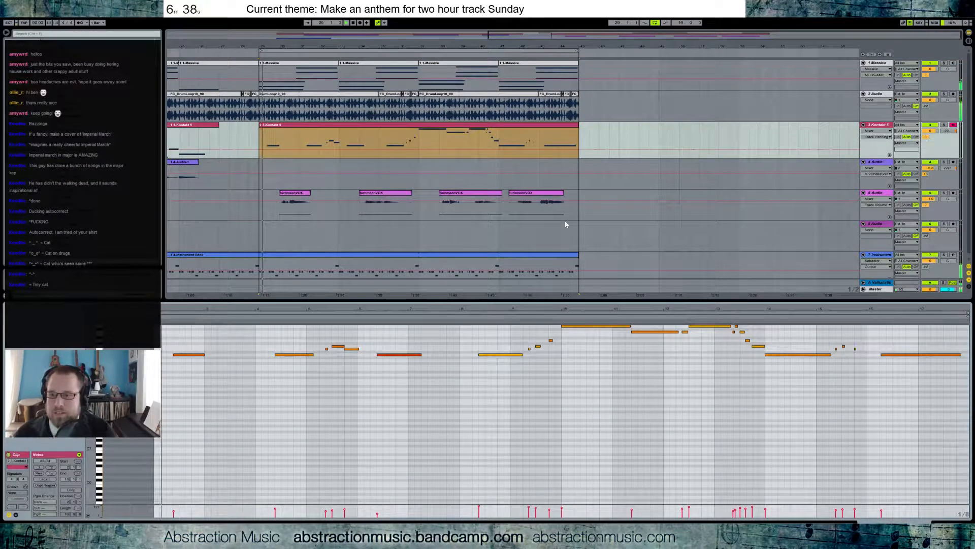
pyautogui.click(456, 405)
pyautogui.click(396, 355)
pyautogui.moveTo(396, 355); pyautogui.dragTo(397, 336)
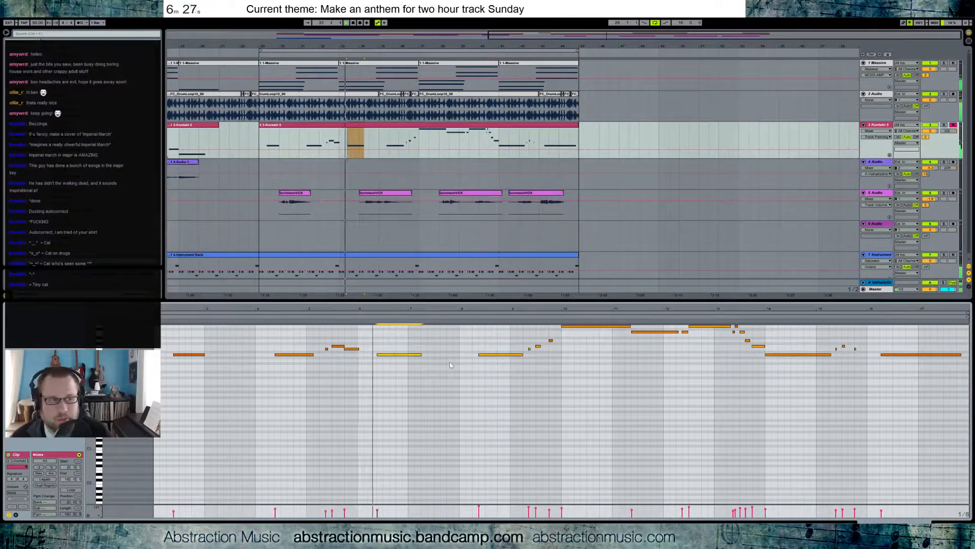
pyautogui.click(497, 354)
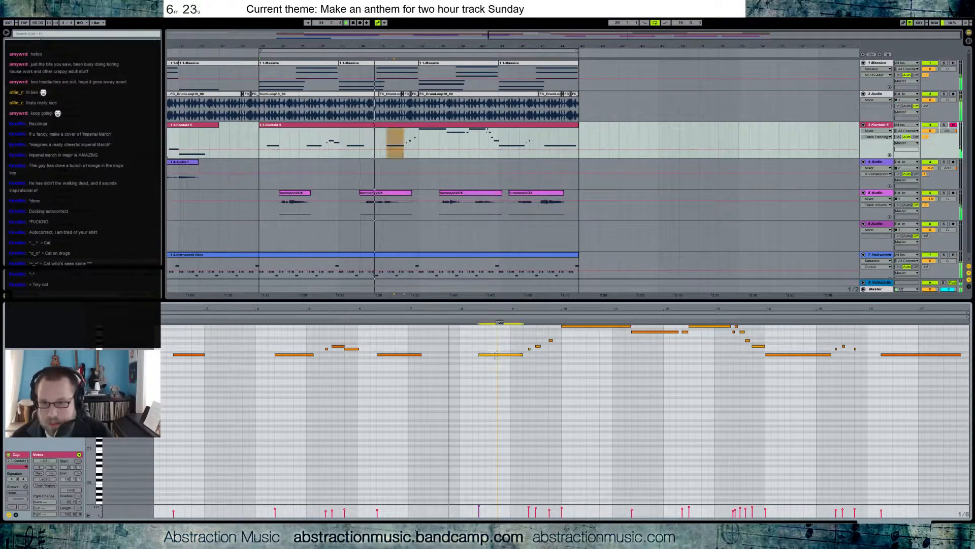
pyautogui.scroll(2, 586, 375)
pyautogui.scroll(1, 586, 374)
pyautogui.click(529, 371)
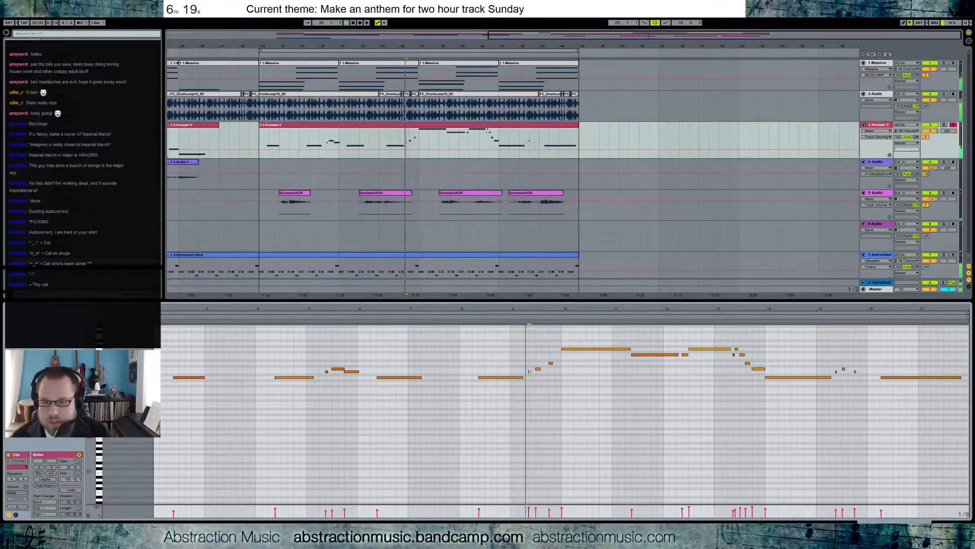
pyautogui.moveTo(551, 363); pyautogui.dragTo(550, 354)
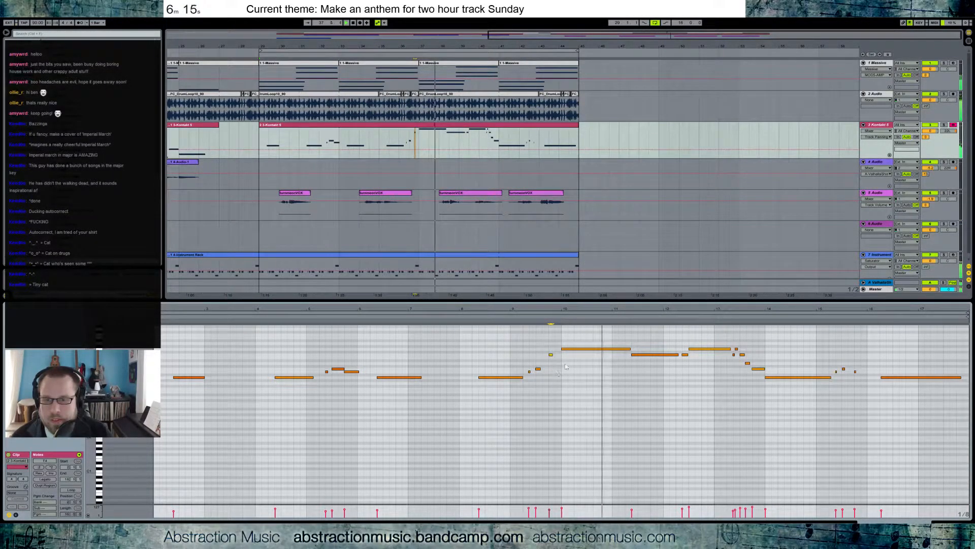
# Replay the rising run and transpose the short note before clip bar 10 and the long note after it up two semitones.
pyautogui.click(541, 319)
pyautogui.press('space')
pyautogui.click(475, 317)
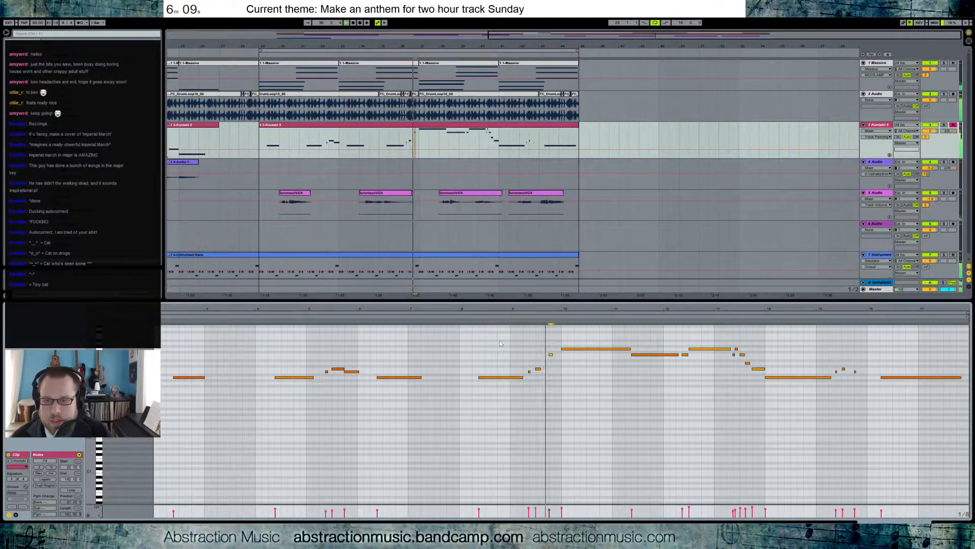
pyautogui.moveTo(546, 345); pyautogui.dragTo(587, 367)
pyautogui.press('space')
pyautogui.press('Up')
pyautogui.press('Up')
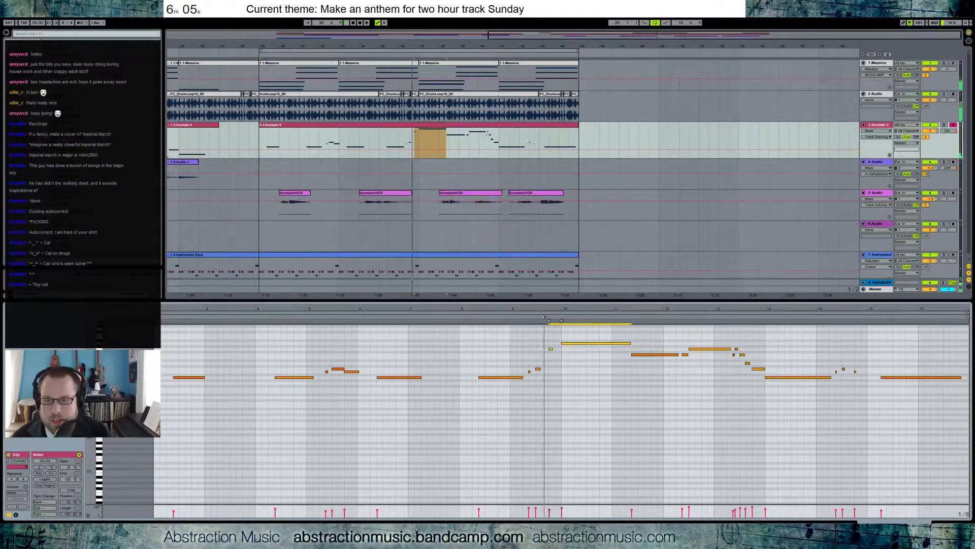
pyautogui.click(632, 418)
pyautogui.moveTo(585, 343); pyautogui.dragTo(585, 342)
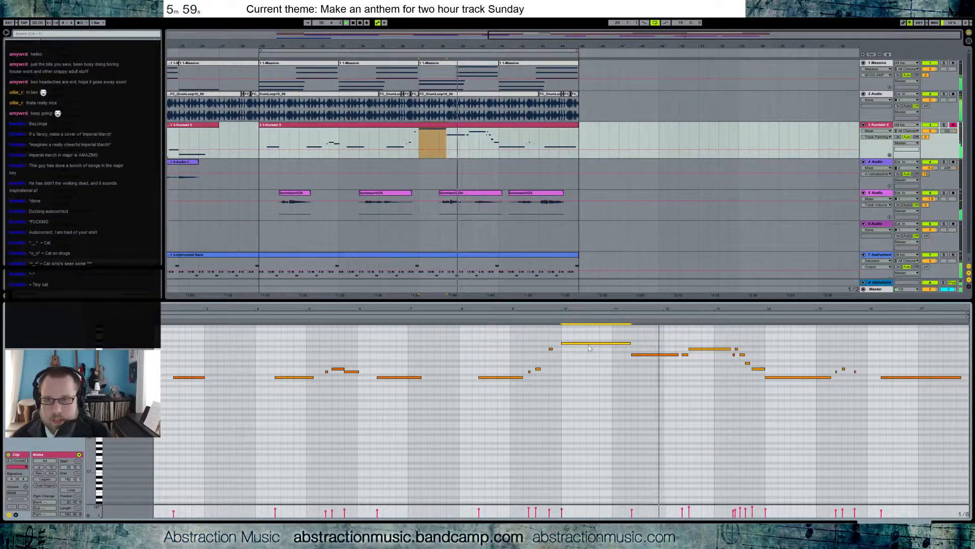
pyautogui.click(610, 373)
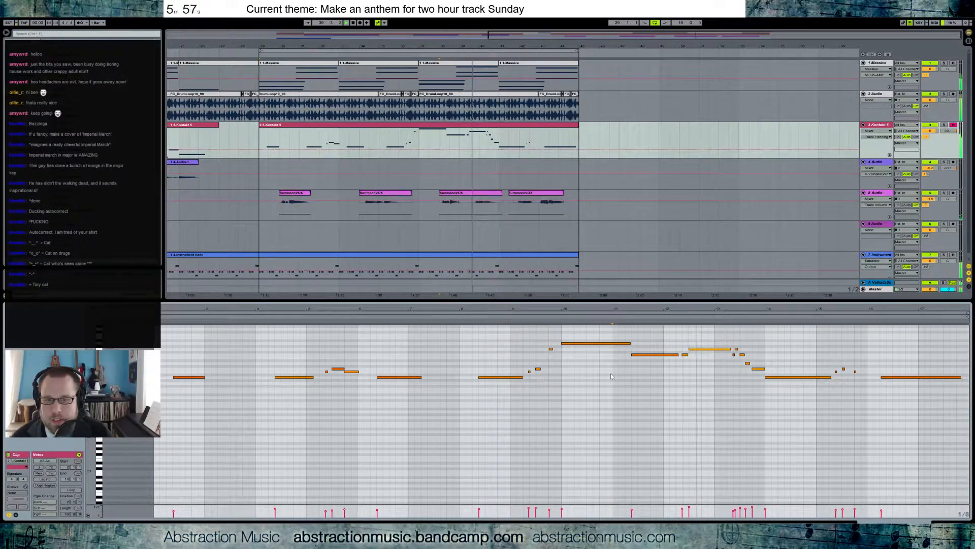
# Try a later start for the long note at clip bar 14 in the Kontakt melody.
pyautogui.click(775, 377)
pyautogui.moveTo(776, 377); pyautogui.dragTo(794, 377)
pyautogui.click(714, 389)
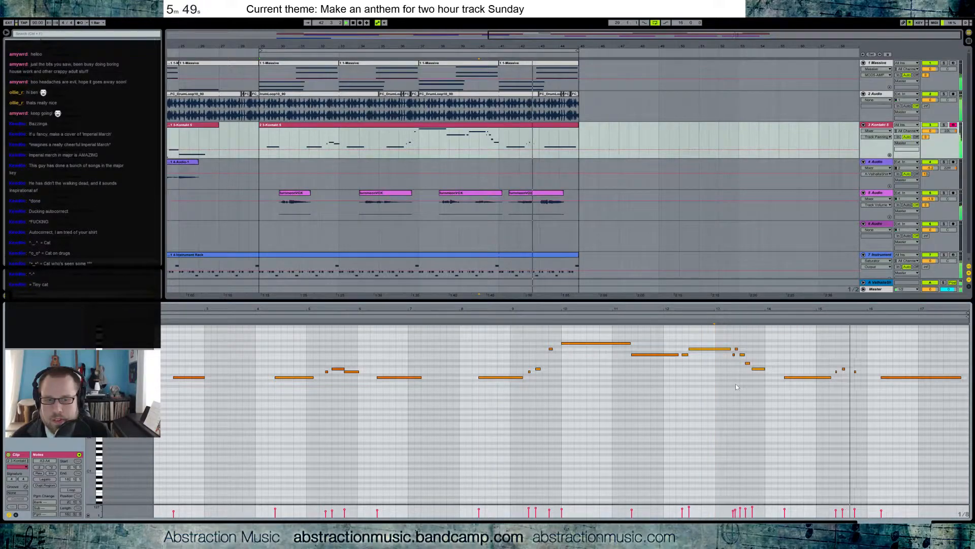
pyautogui.click(899, 377)
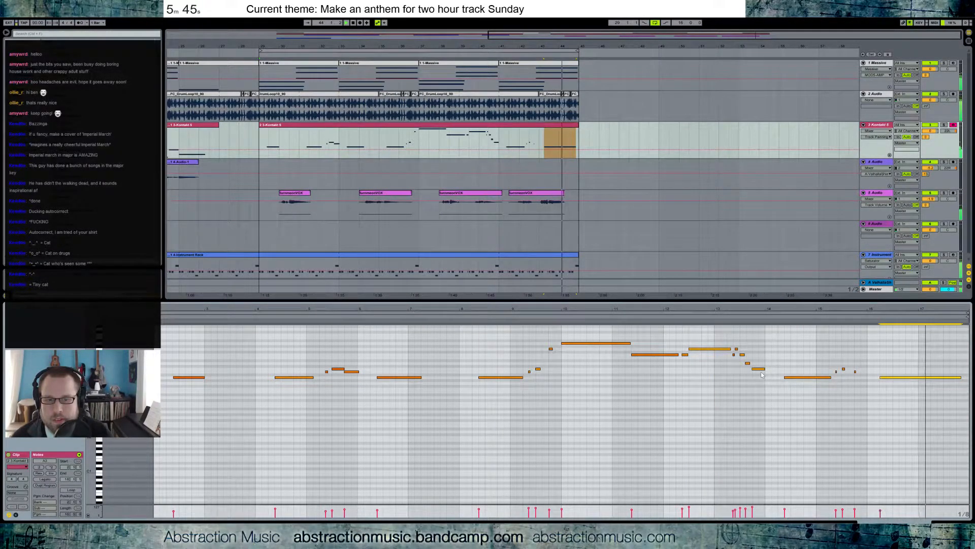
pyautogui.moveTo(786, 377); pyautogui.dragTo(779, 377)
pyautogui.click(727, 361)
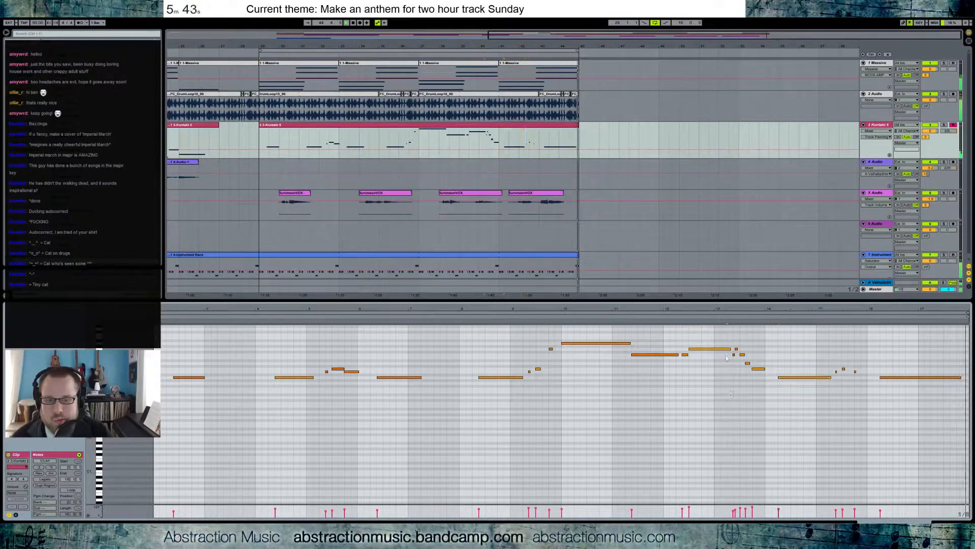
# Slightly lower the velocity of a short note in the falling run before clip bar 14, and return to the device view.
pyautogui.click(751, 369)
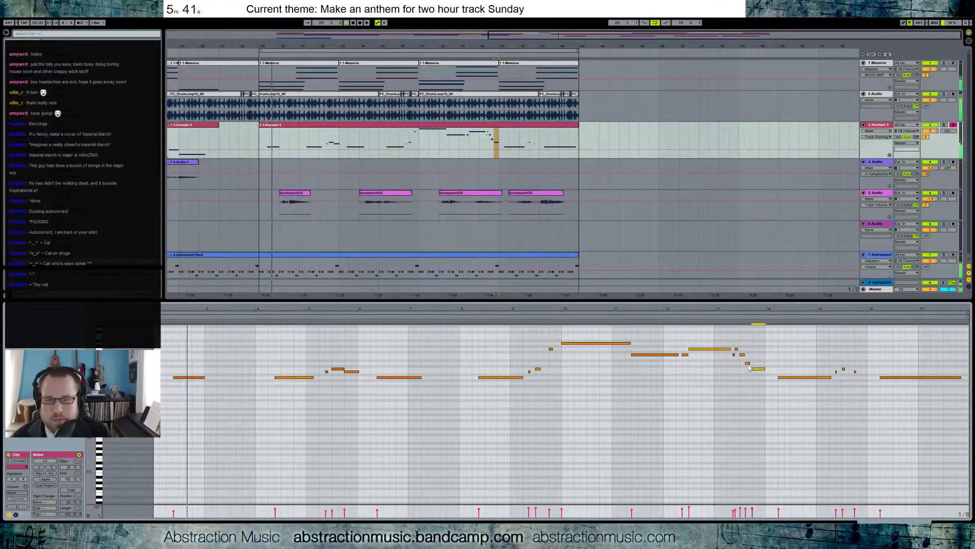
pyautogui.moveTo(740, 508); pyautogui.dragTo(740, 509)
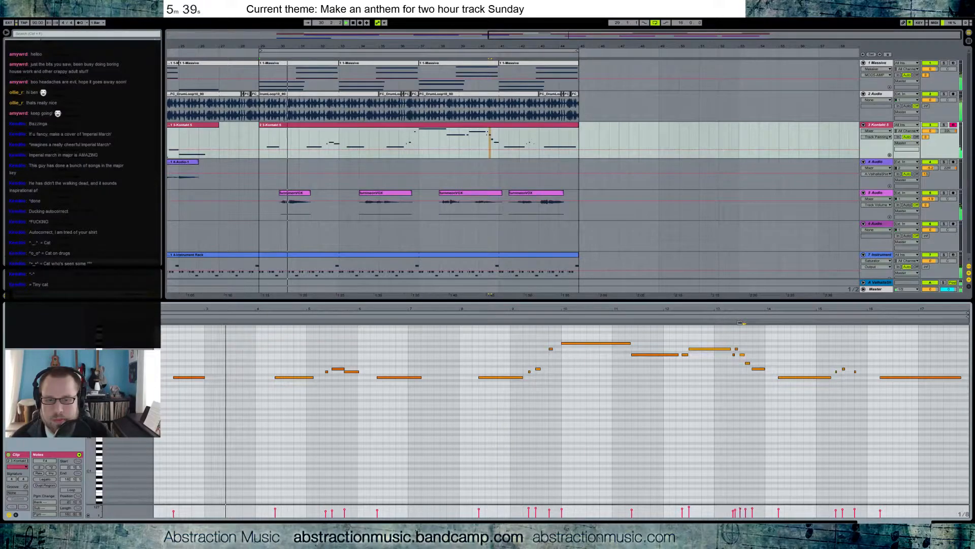
pyautogui.hotkey('shift', 'Tab')
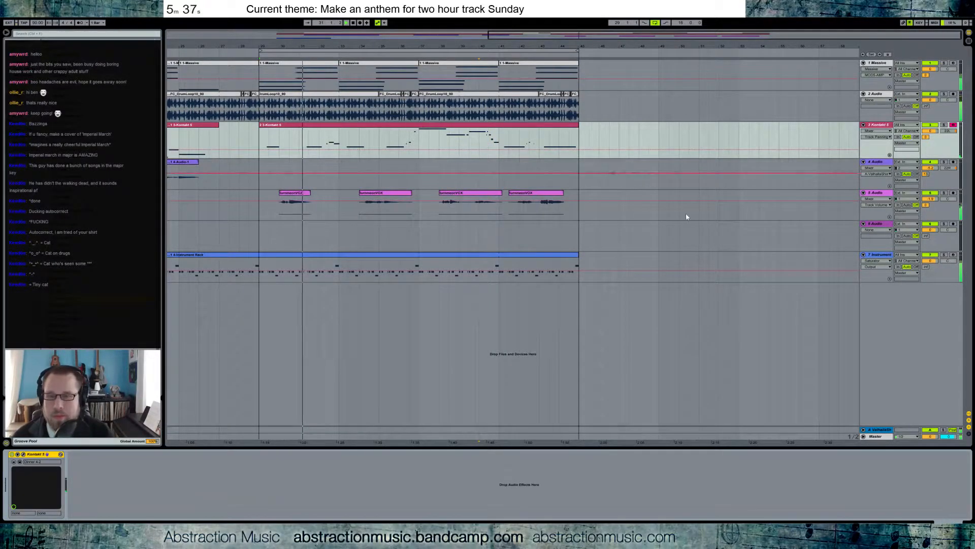
# Adjust the Auto Pan amount on the recording track while the second section plays.
pyautogui.click(678, 206)
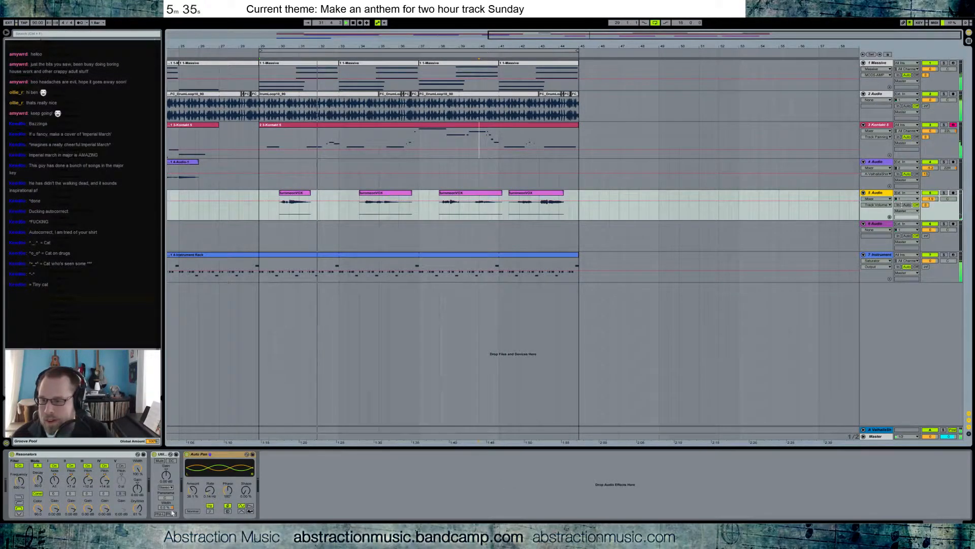
pyautogui.moveTo(209, 490); pyautogui.dragTo(193, 491)
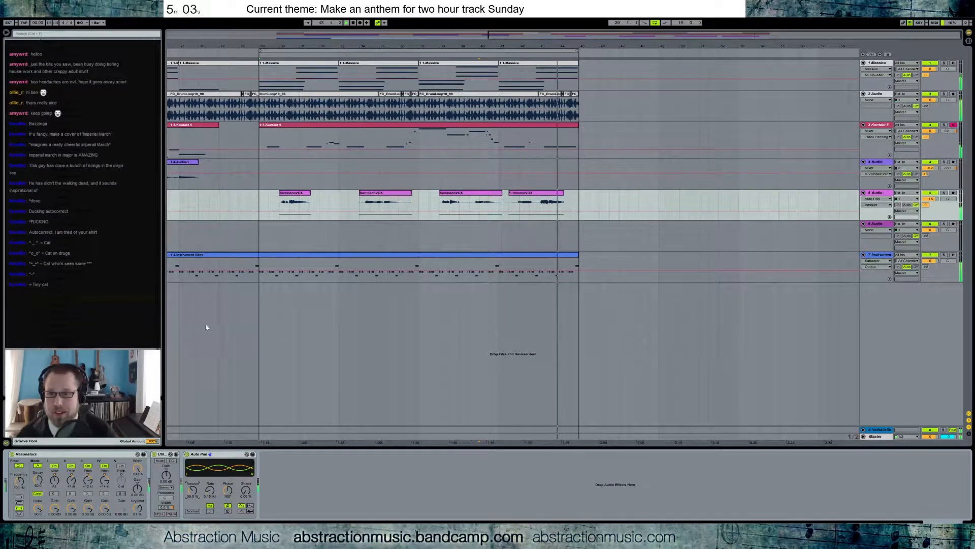
# Reopen the Kontakt clip's notes, start the long note at clip bar 14, and shorten the note before it.
pyautogui.click(534, 125)
pyautogui.doubleClick(535, 125)
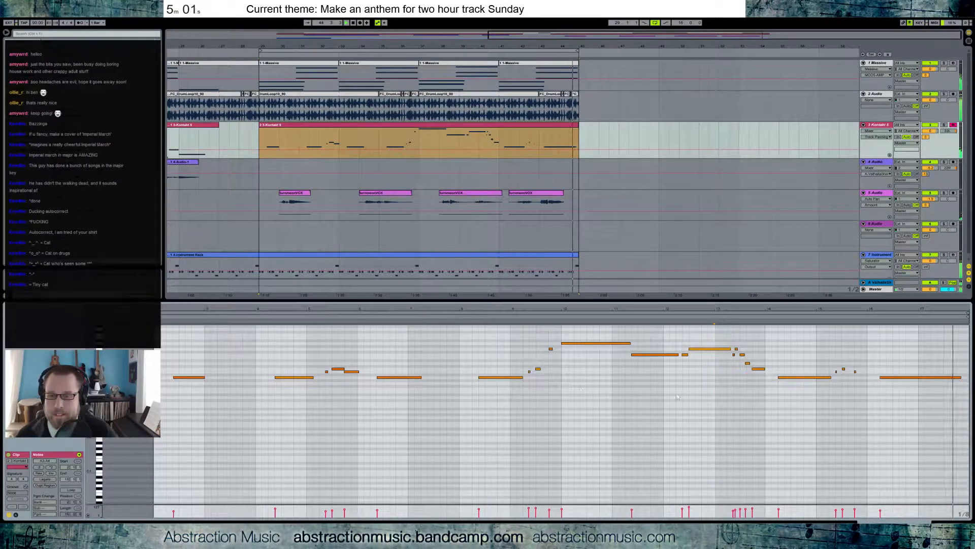
pyautogui.moveTo(779, 377); pyautogui.dragTo(760, 368)
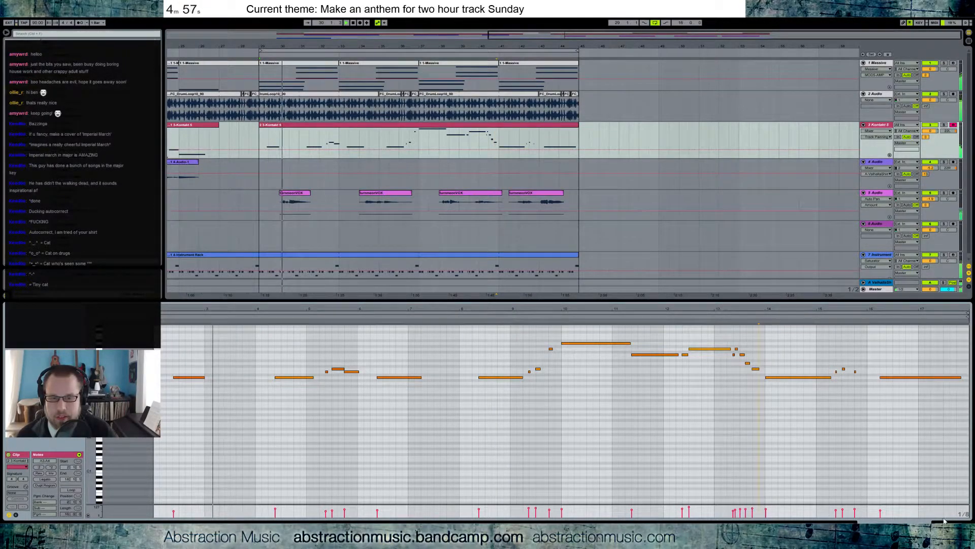
pyautogui.hotkey('shift', 'Tab')
# Extend the starts of the first drum loop clip and the Instrument Rack clip back to bar 5.
pyautogui.doubleClick(508, 39)
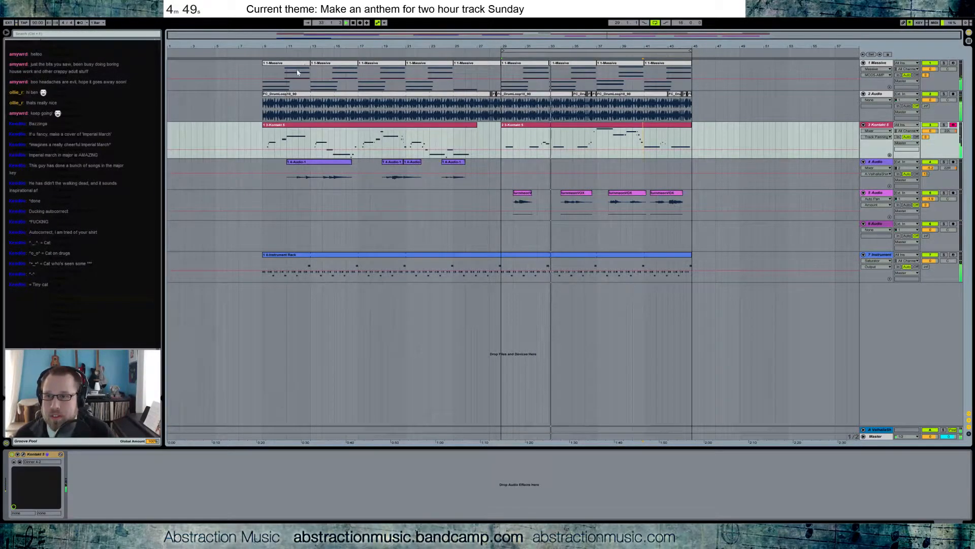
pyautogui.moveTo(262, 95); pyautogui.dragTo(216, 95)
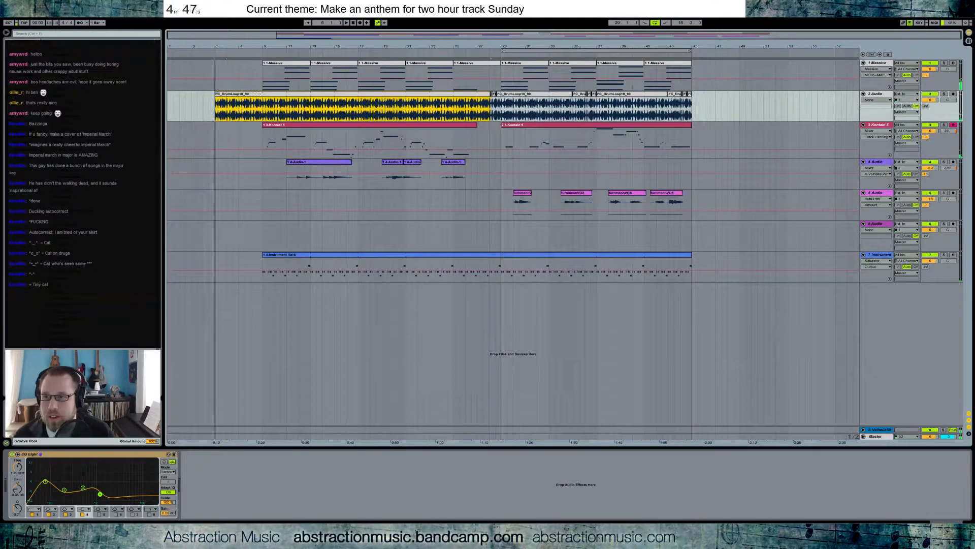
pyautogui.moveTo(263, 254); pyautogui.dragTo(216, 255)
# Add an Auto Filter after EQ Eight on the drum loop track and set it to high-pass.
pyautogui.click(249, 99)
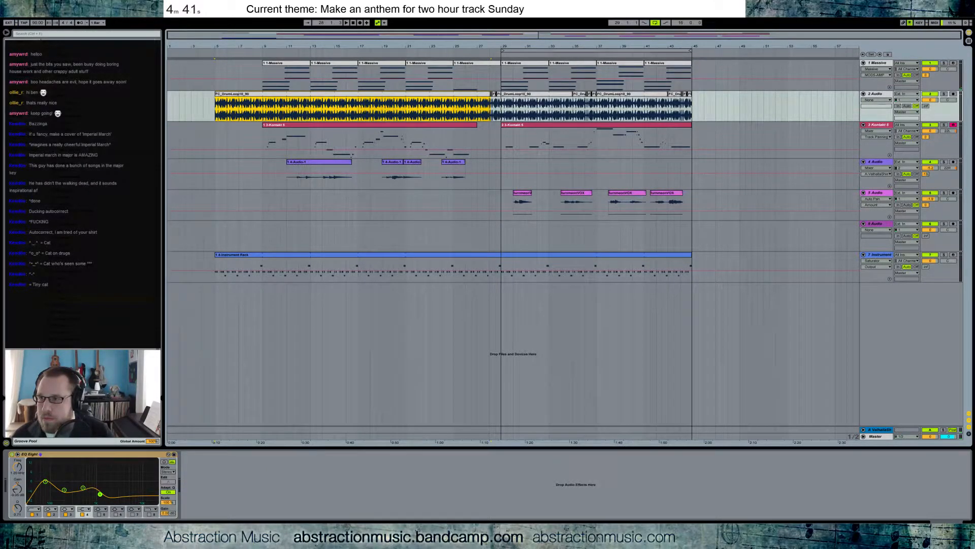
pyautogui.click(23, 69)
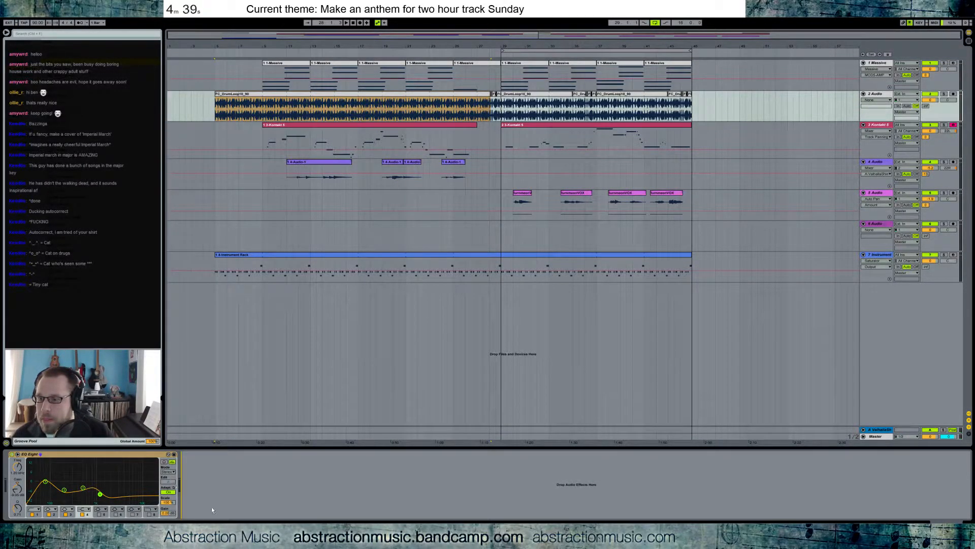
pyautogui.moveTo(212, 510); pyautogui.dragTo(213, 509)
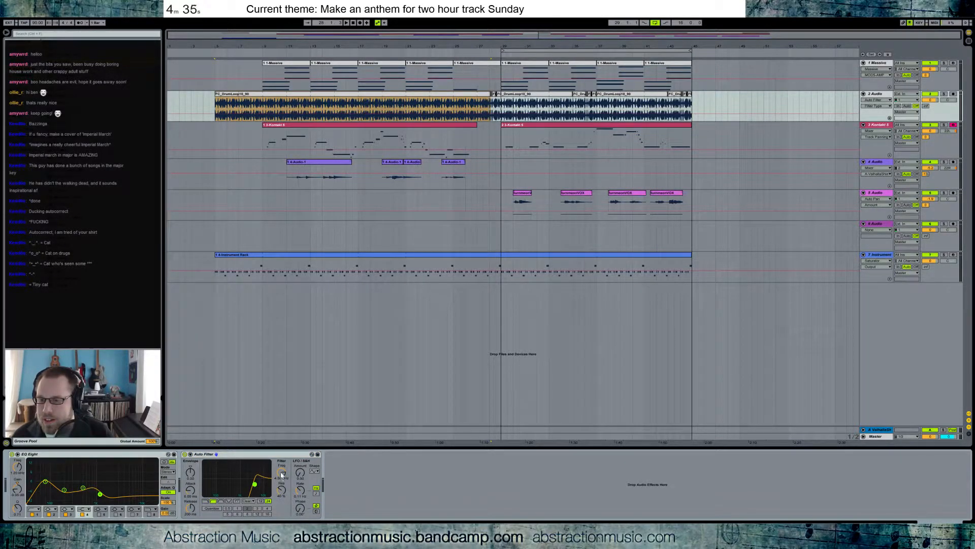
# Automate the drum track's Auto Filter frequency to fall from bar 5 to bar 9, and automate the device off from bar 9.
pyautogui.moveTo(263, 112); pyautogui.dragTo(221, 113)
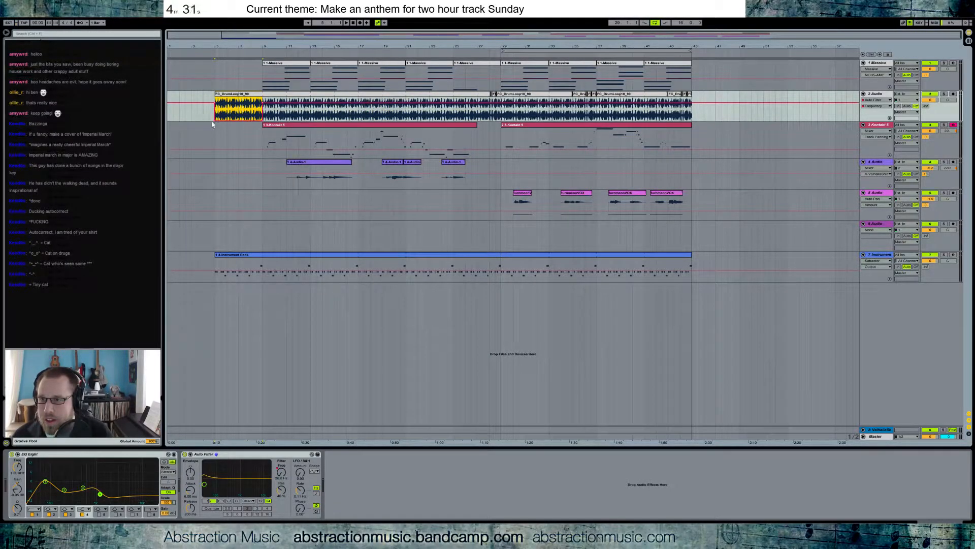
pyautogui.click(264, 104)
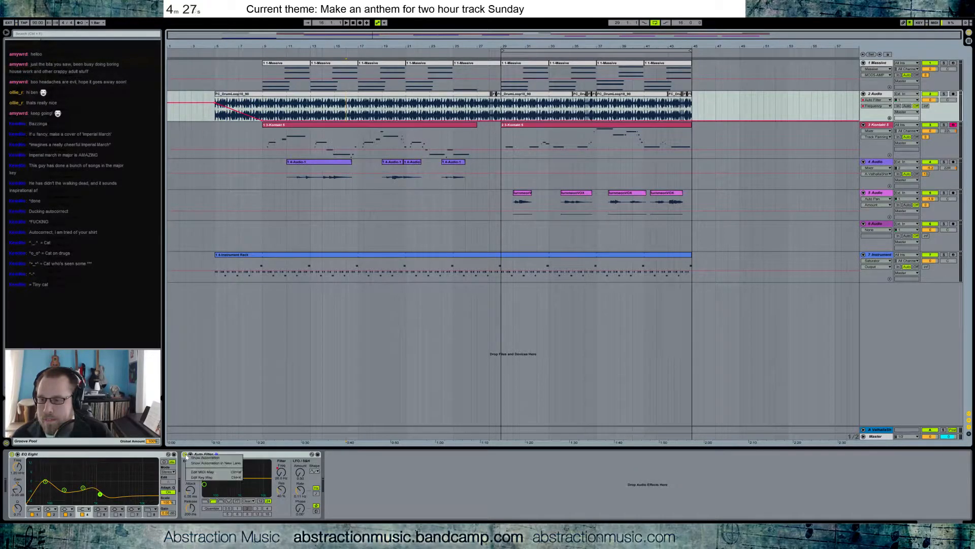
pyautogui.rightClick(186, 456)
pyautogui.click(261, 114)
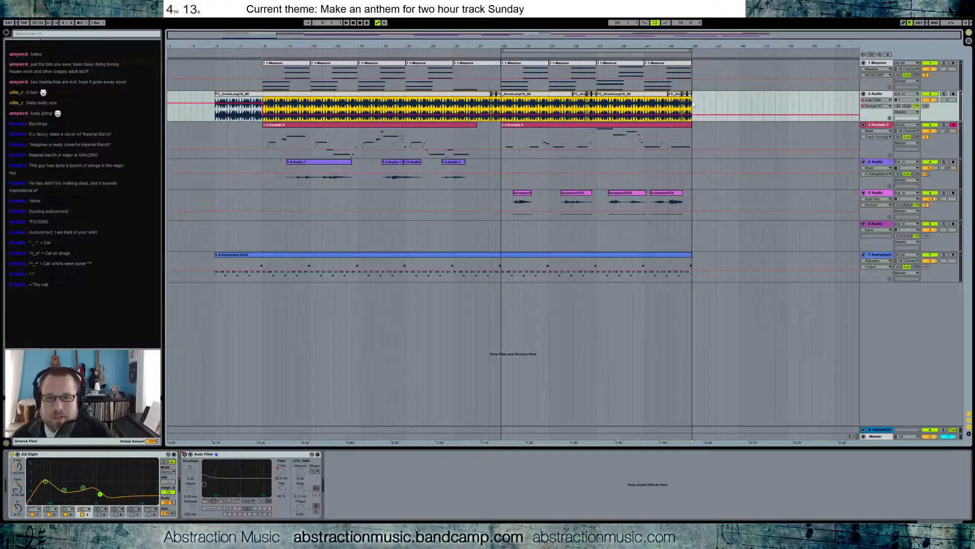
# Add a Utility after Auto Filter on the drum loop track and automate its gain to rise from bar 5 to bar 9.
pyautogui.press('space')
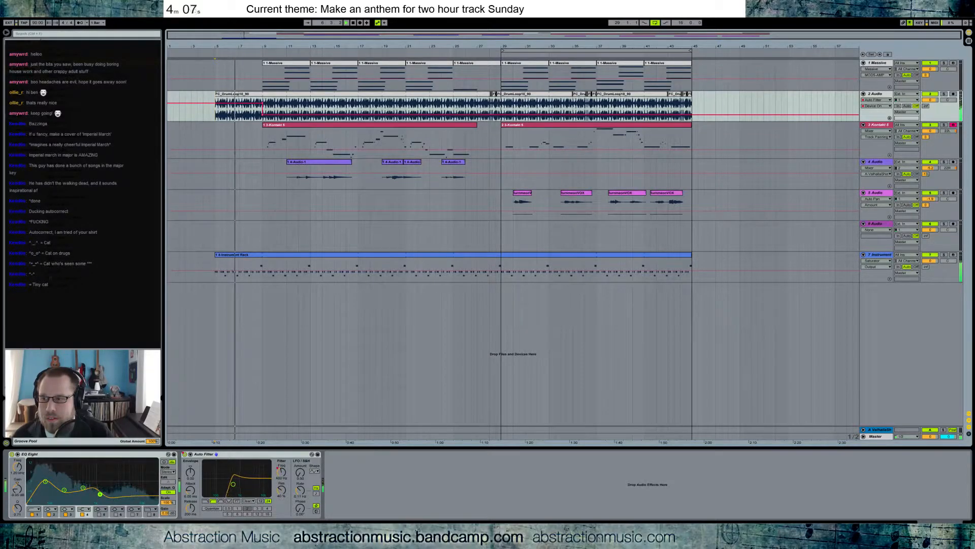
pyautogui.moveTo(341, 501); pyautogui.dragTo(341, 501)
pyautogui.click(341, 475)
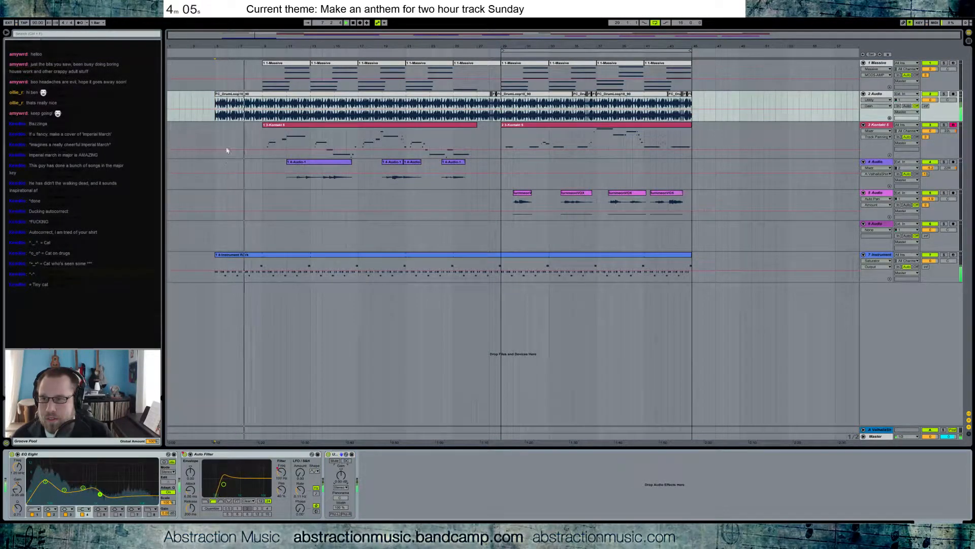
pyautogui.moveTo(263, 105); pyautogui.dragTo(223, 115)
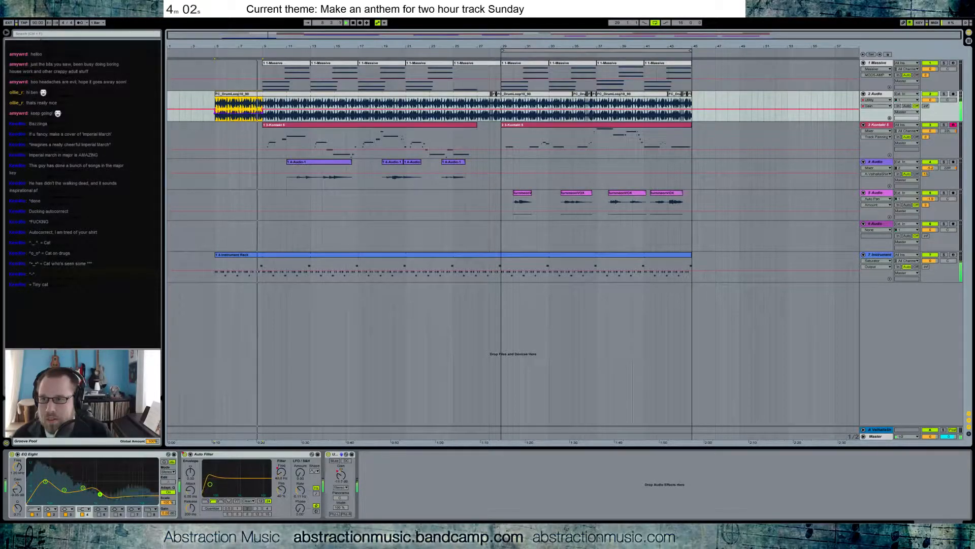
pyautogui.click(215, 110)
pyautogui.click(263, 114)
pyautogui.click(245, 114)
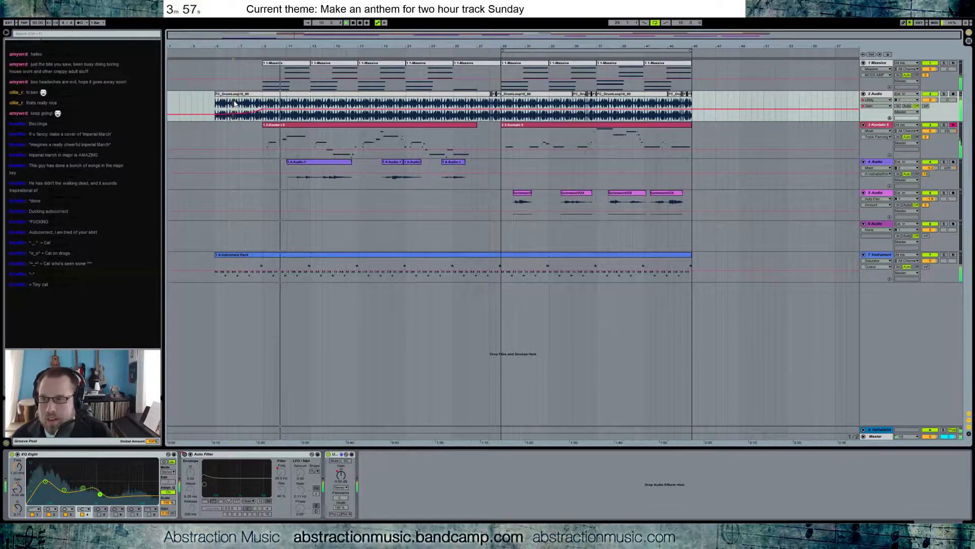
# Save the set as Flower in the Ableton Projects folder.
pyautogui.hotkey('ctrl', 'shift', 's')
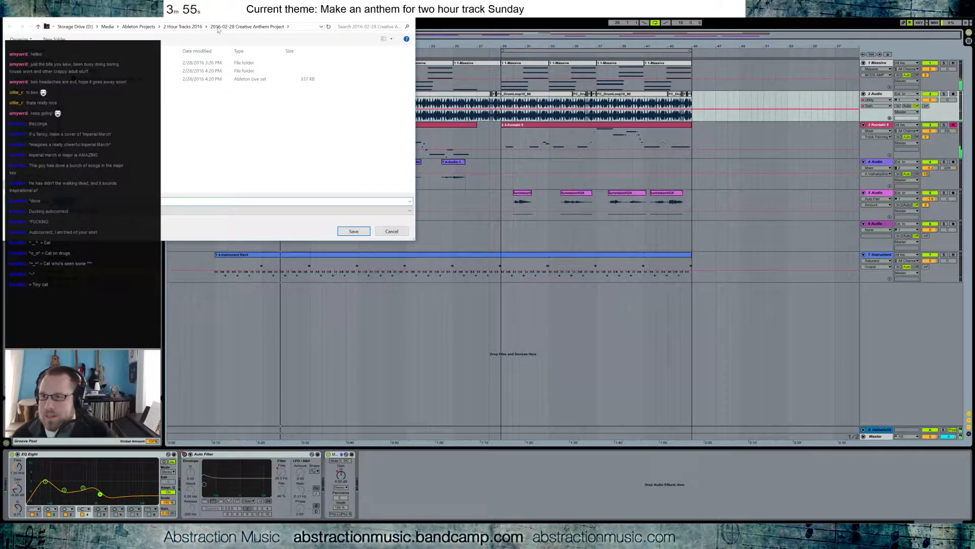
pyautogui.click(184, 28)
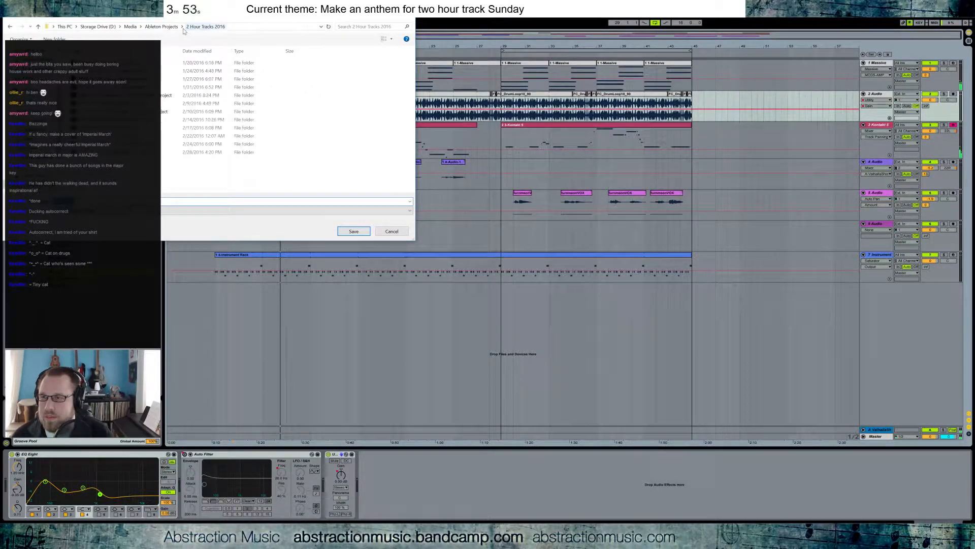
pyautogui.click(167, 28)
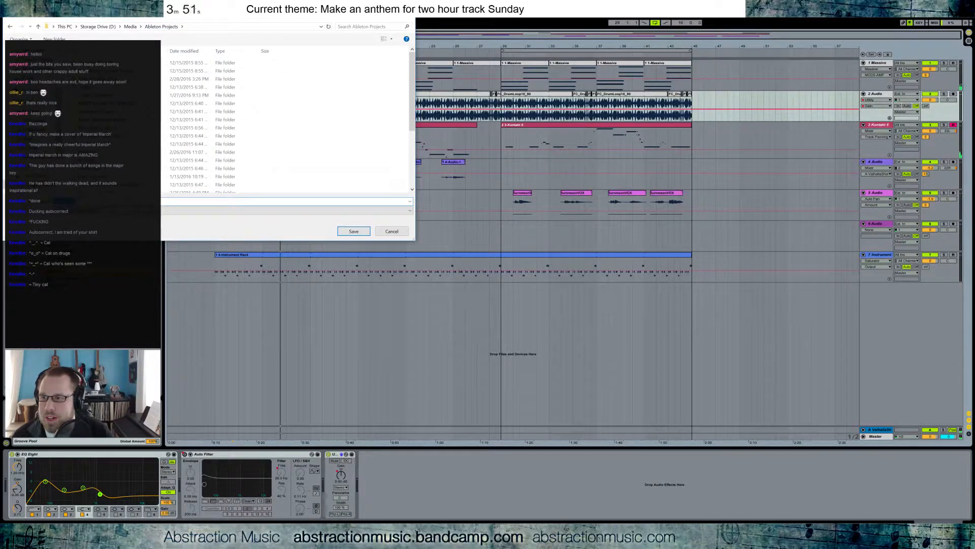
pyautogui.scroll(-4, 287, 122)
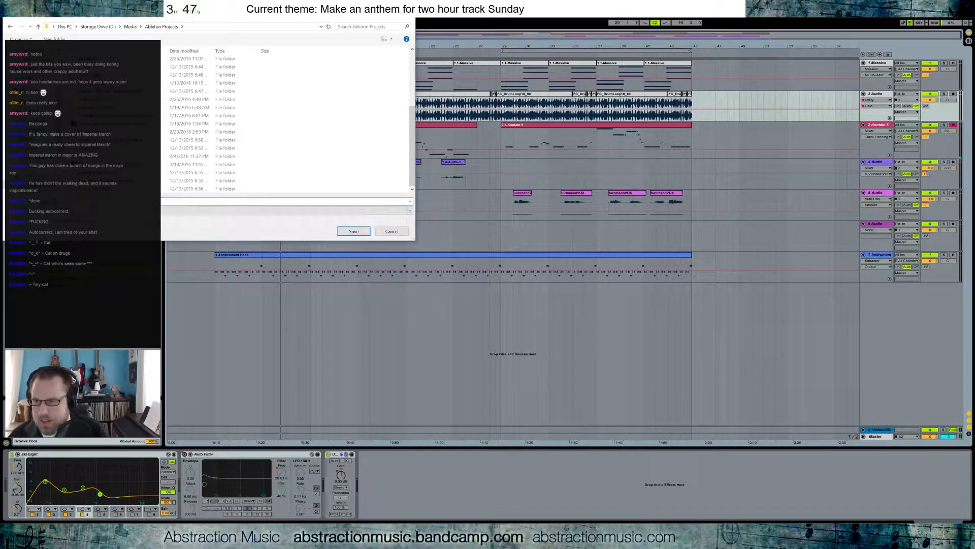
pyautogui.press('Return')
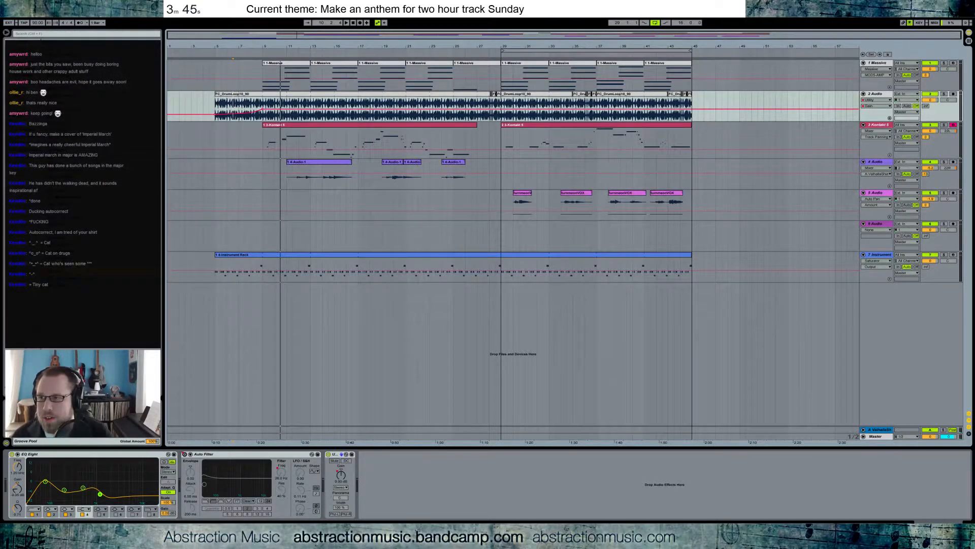
# Open the Live set in the 2016-02-28 Creative Anthem Project folder under 2 Hour Tracks 2016.
pyautogui.click(3, 19)
pyautogui.click(12, 30)
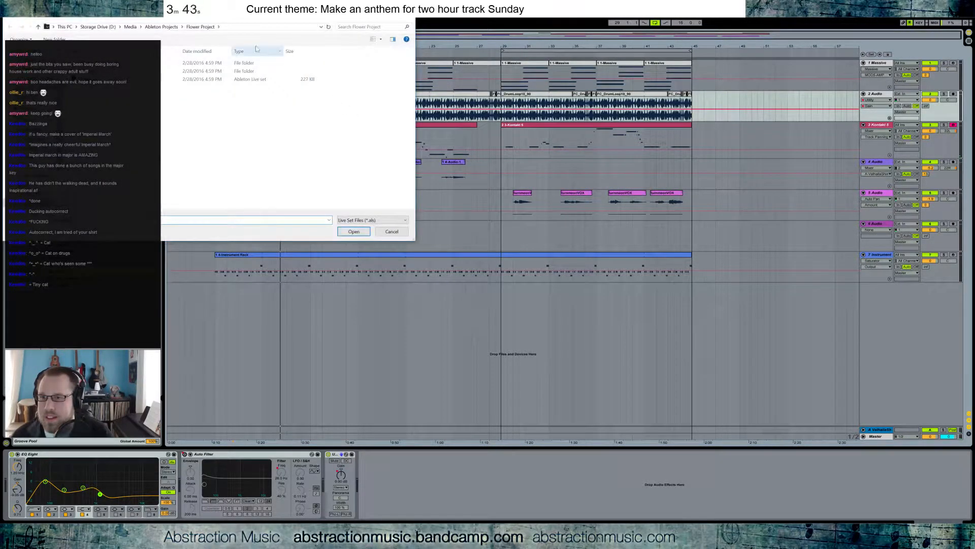
pyautogui.click(162, 28)
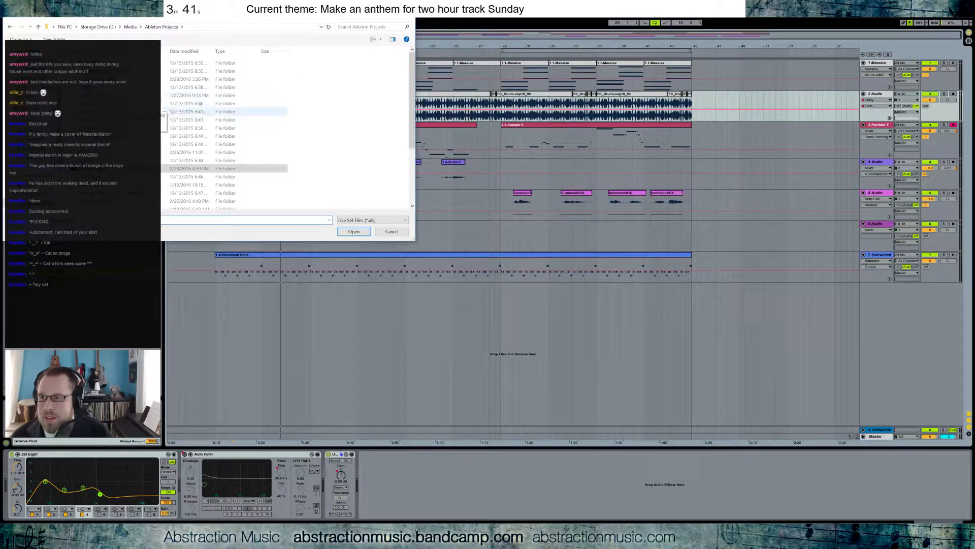
pyautogui.doubleClick(117, 80)
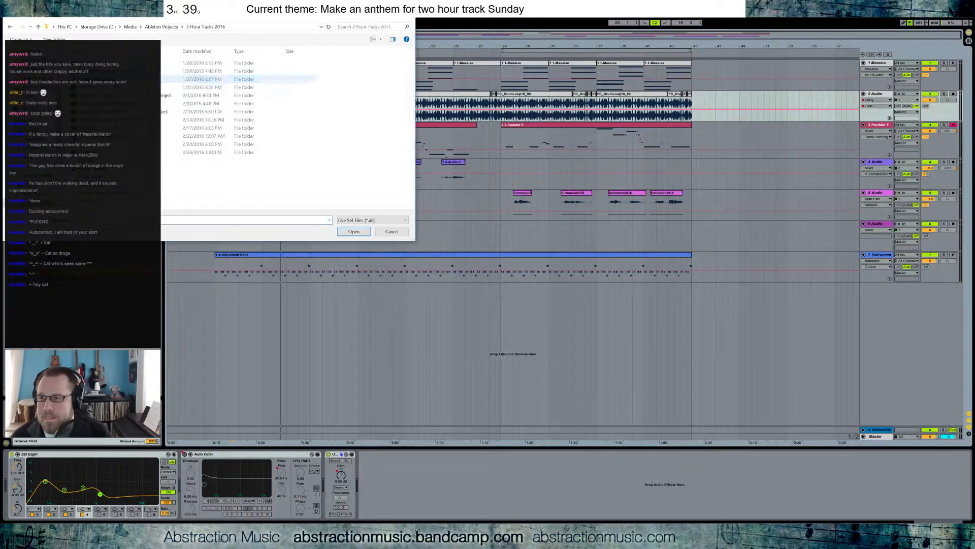
pyautogui.doubleClick(127, 152)
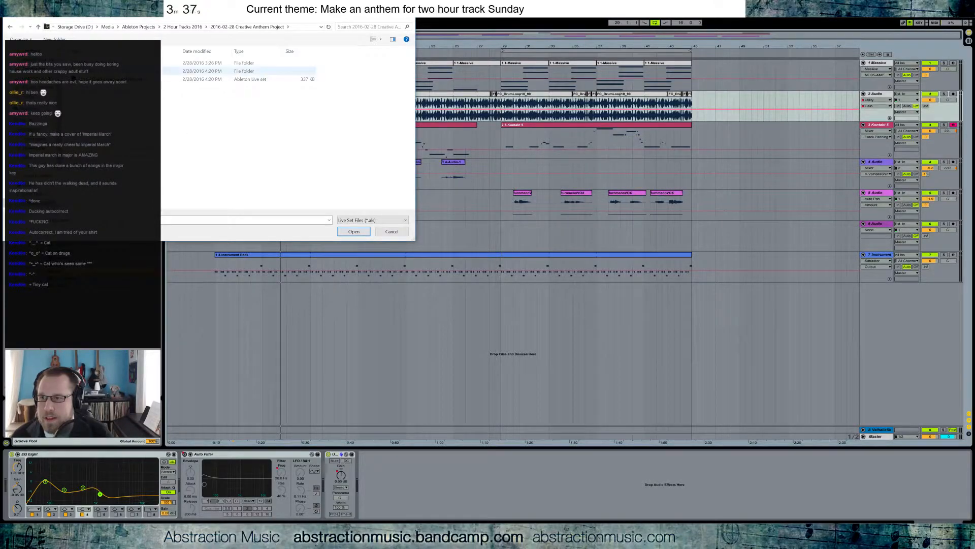
pyautogui.doubleClick(125, 79)
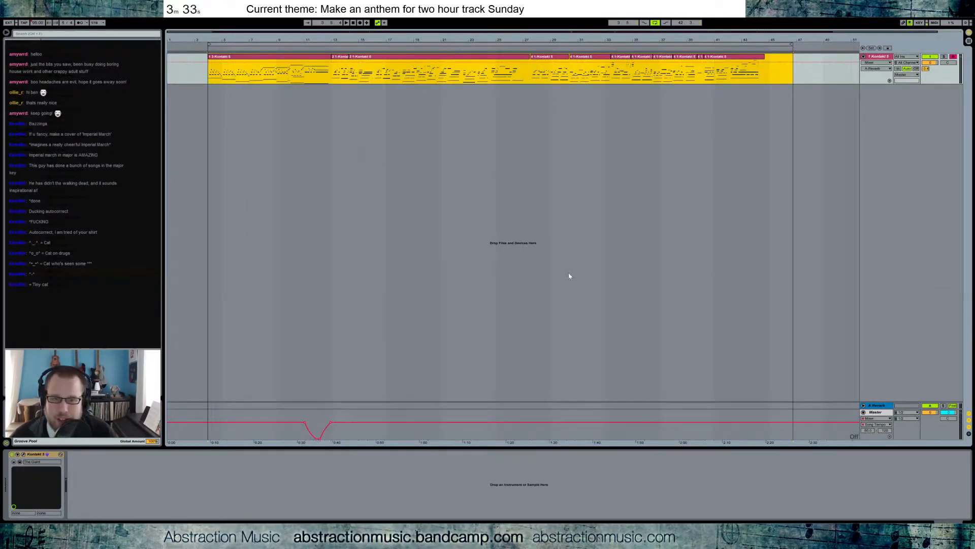
# Add the Simple Mastering rack before the Limiter on the master, lowering its Glue Compressor threshold and raising the makeup gain.
pyautogui.click(879, 416)
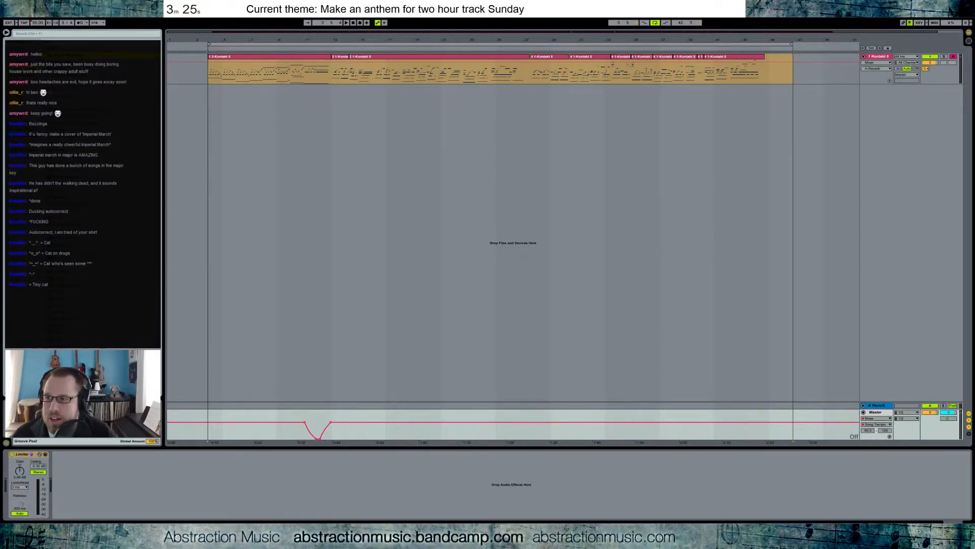
pyautogui.moveTo(66, 116); pyautogui.dragTo(16, 481)
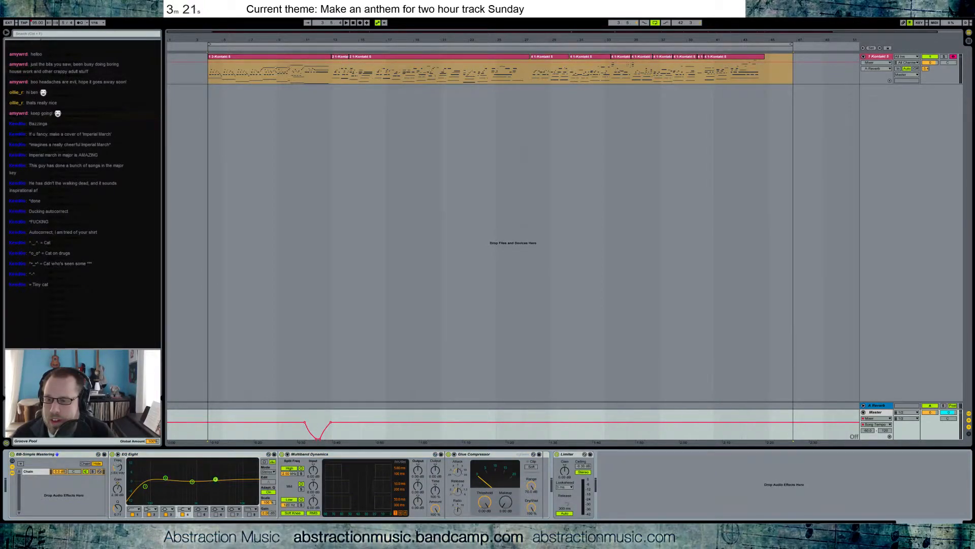
pyautogui.press('space')
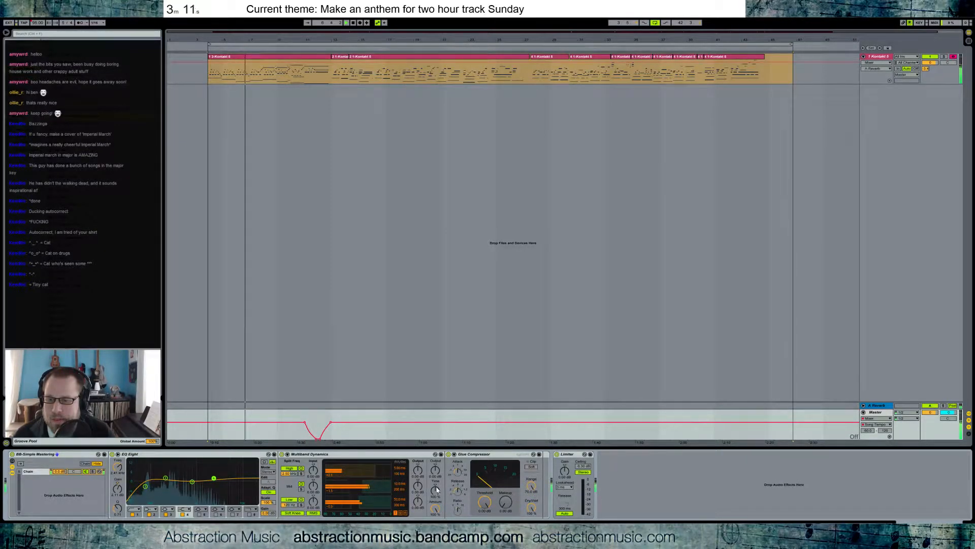
pyautogui.moveTo(485, 502); pyautogui.dragTo(510, 485)
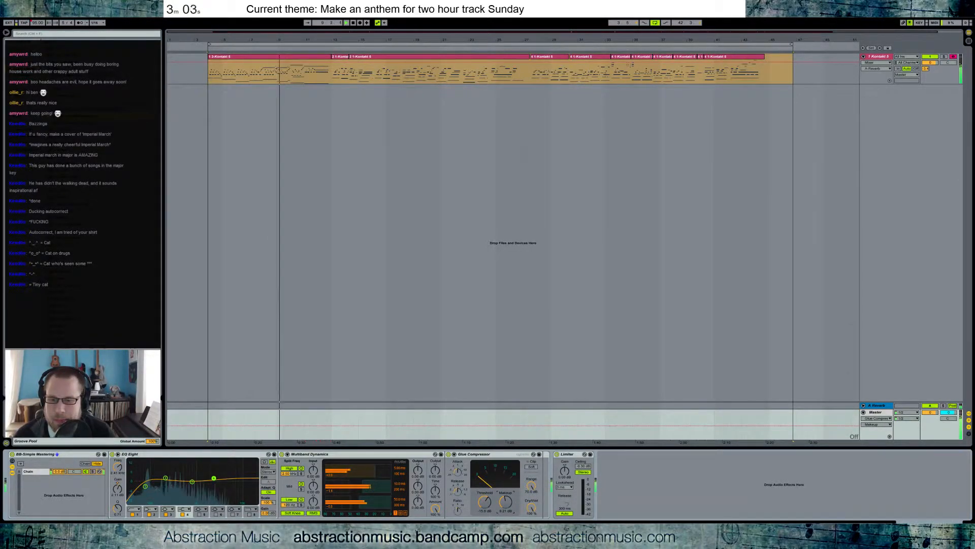
pyautogui.moveTo(510, 485); pyautogui.dragTo(511, 485)
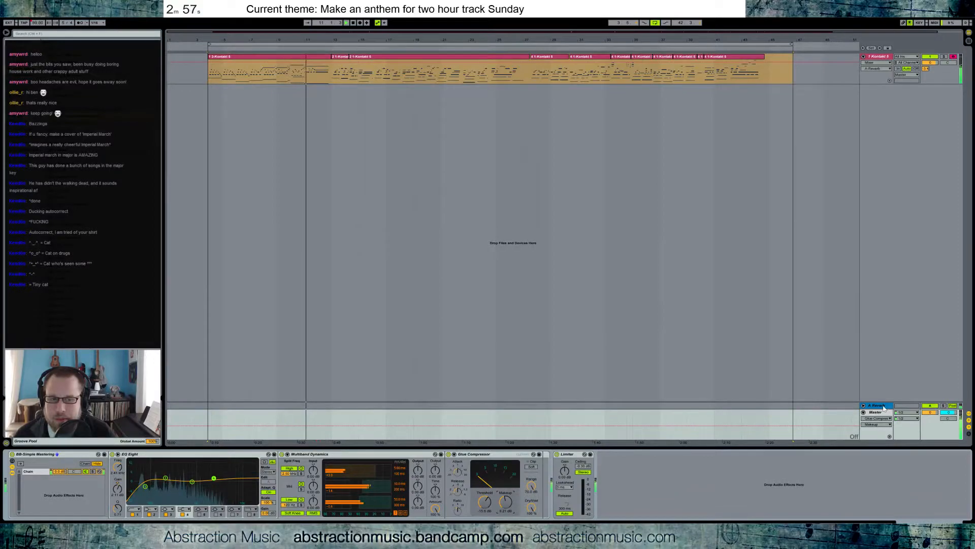
# Shorten the decay time of the Reverb on the return track.
pyautogui.click(864, 405)
pyautogui.moveTo(101, 509); pyautogui.dragTo(105, 516)
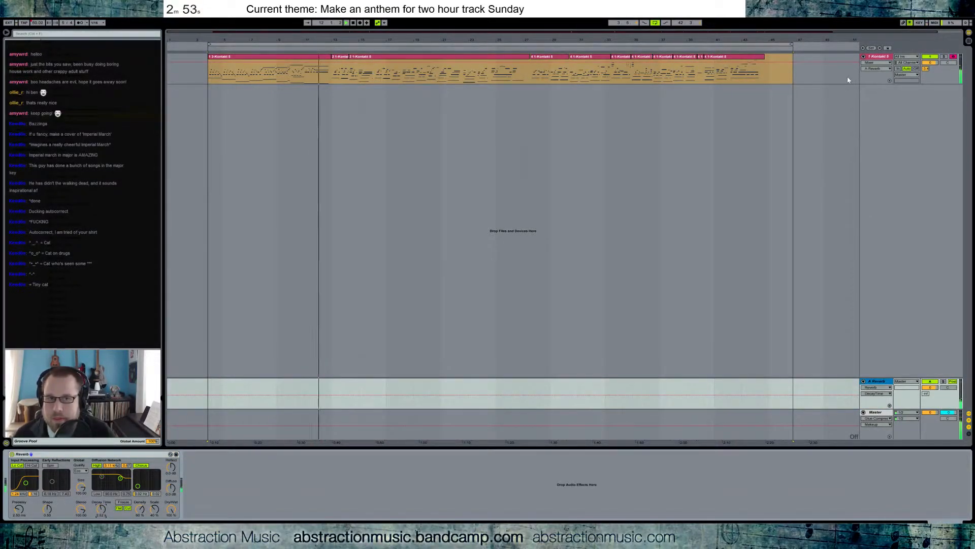
# Turn down the Space controls of The Giant piano in Kontakt and lower the Kontakt track's reverb send.
pyautogui.click(869, 83)
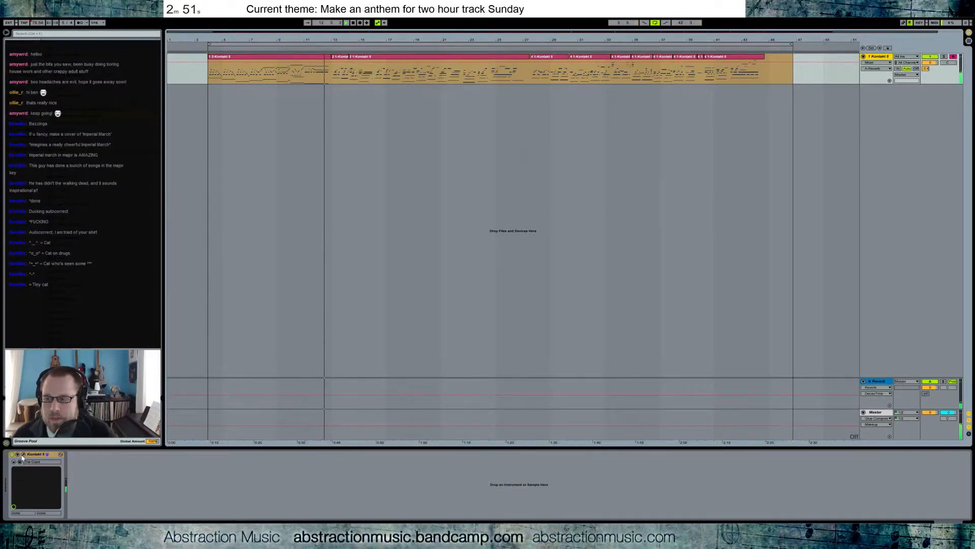
pyautogui.click(24, 454)
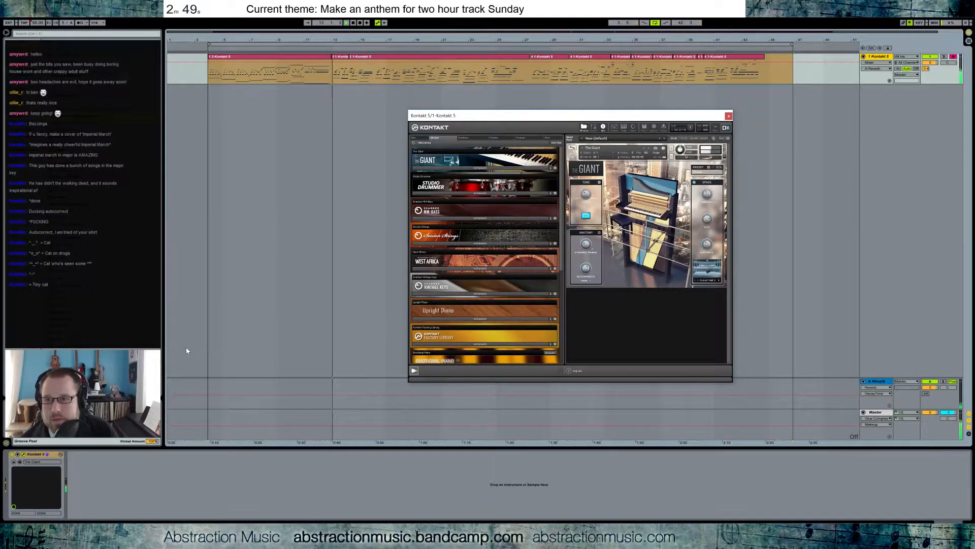
pyautogui.moveTo(707, 195); pyautogui.dragTo(710, 229)
pyautogui.moveTo(708, 195); pyautogui.dragTo(708, 199)
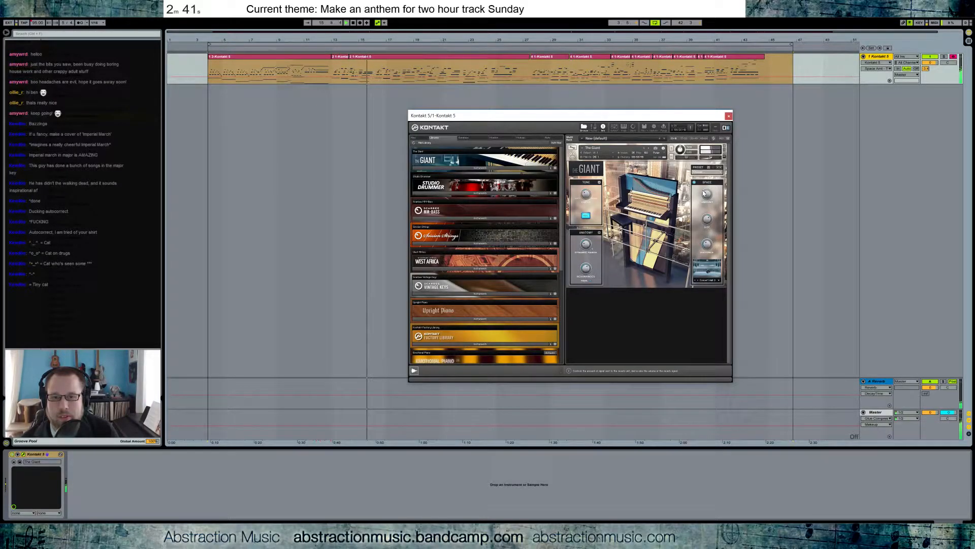
pyautogui.moveTo(707, 245); pyautogui.dragTo(708, 252)
pyautogui.moveTo(926, 69); pyautogui.dragTo(926, 76)
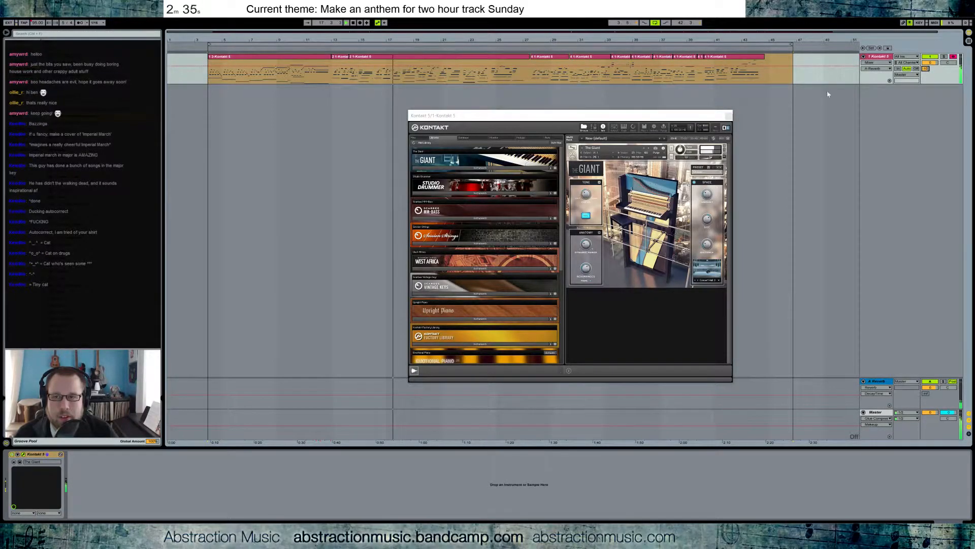
pyautogui.click(728, 116)
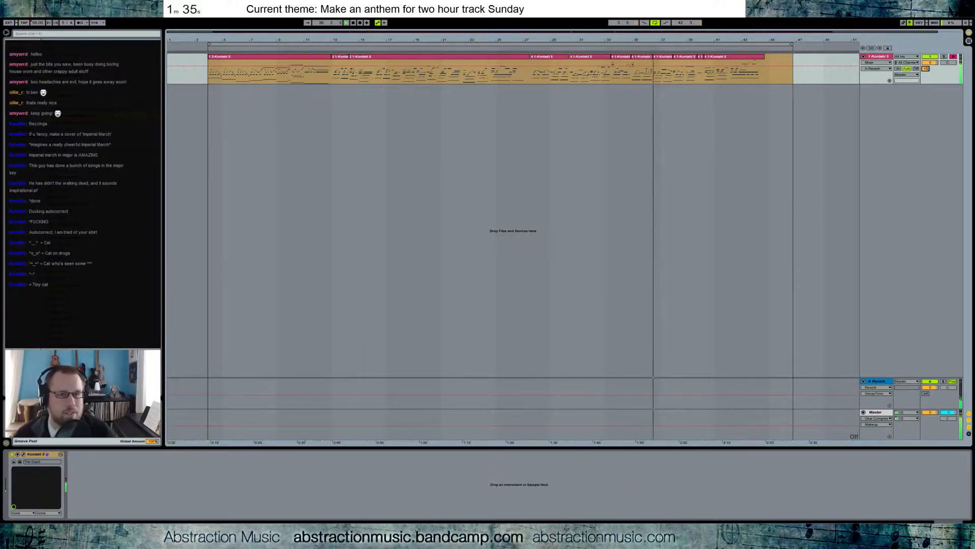
# Move the Kontakt clips that start just after beat 36.3 slightly earlier to tighten the transition.
pyautogui.moveTo(691, 32); pyautogui.dragTo(692, 34)
pyautogui.press('space')
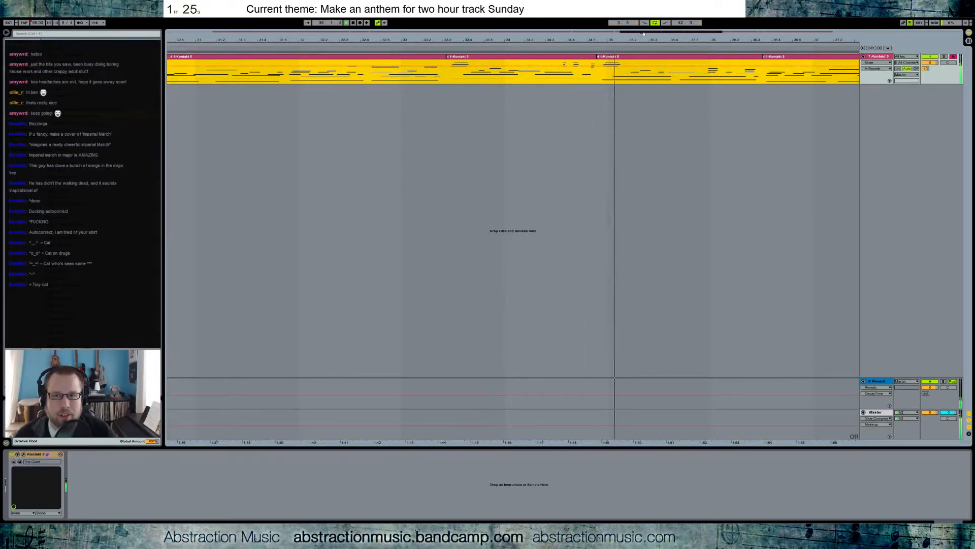
pyautogui.click(626, 60)
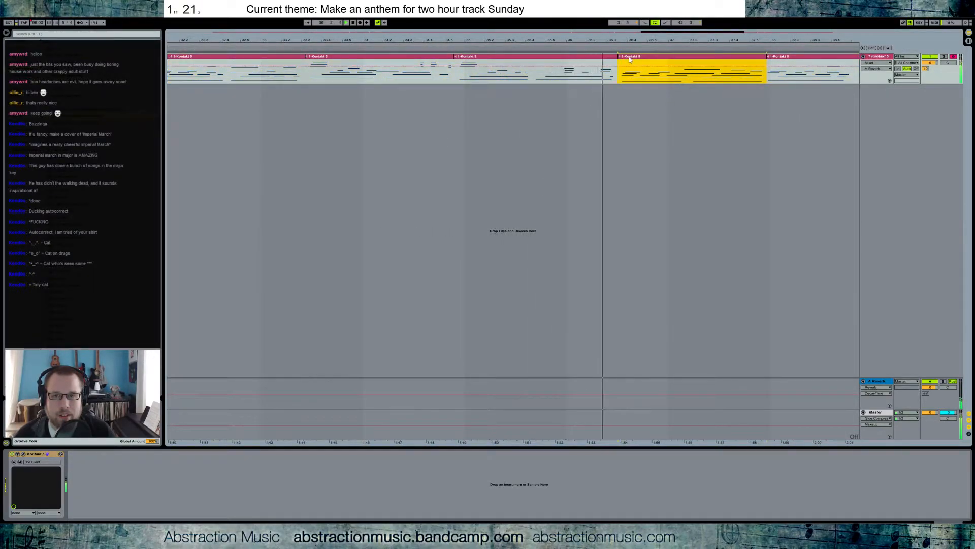
pyautogui.press('space')
pyautogui.moveTo(634, 59); pyautogui.dragTo(631, 59)
pyautogui.moveTo(695, 35); pyautogui.dragTo(859, 62)
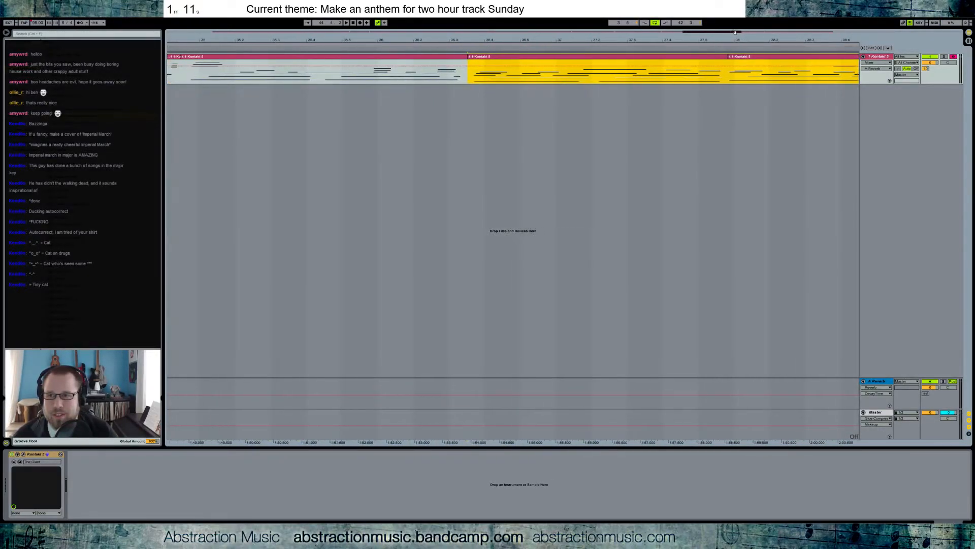
pyautogui.moveTo(485, 58); pyautogui.dragTo(454, 59)
# Open the notes of the Kontakt clip before that transition and delete the short stray low note at its end.
pyautogui.doubleClick(453, 59)
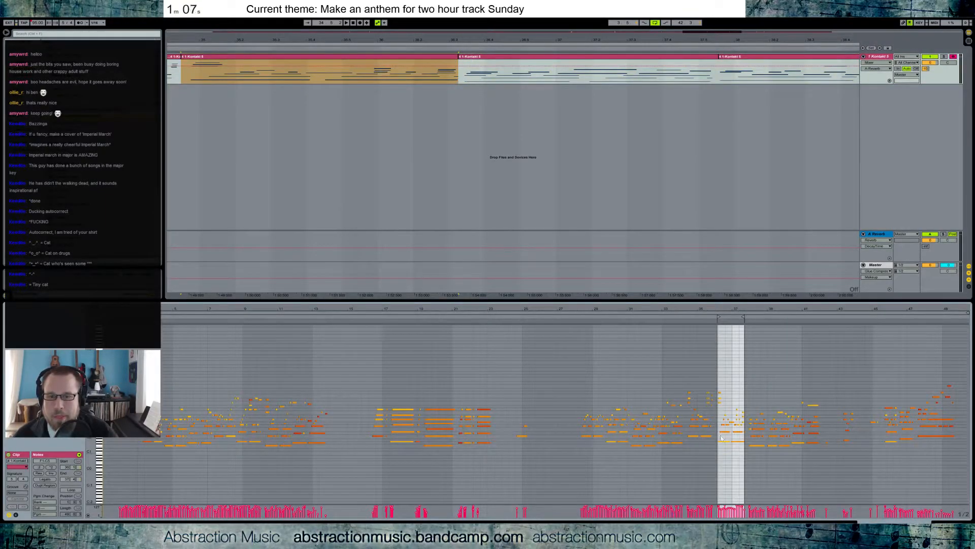
pyautogui.moveTo(752, 308); pyautogui.dragTo(618, 425)
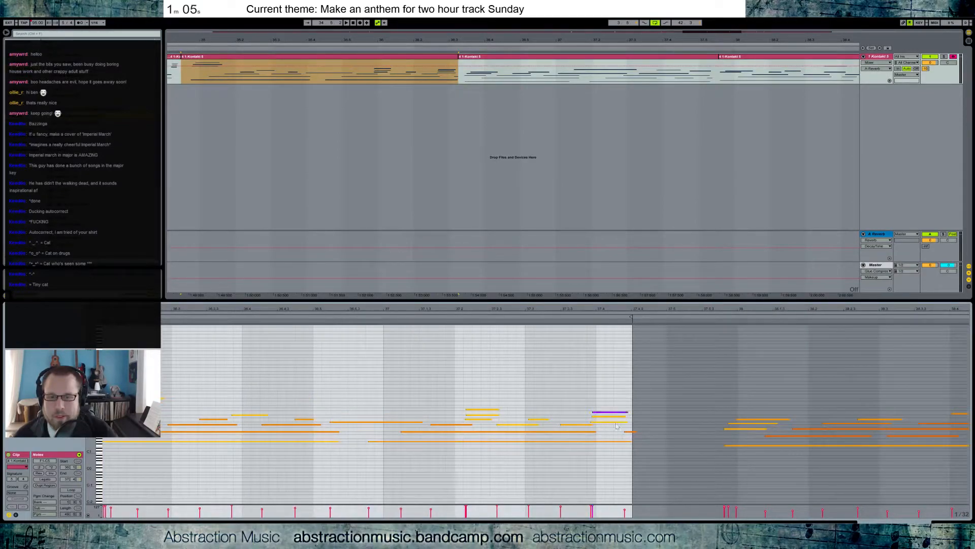
pyautogui.doubleClick(626, 433)
# Replay the transition, then nudge the four Kontakt clips from about beat 36.3 onward a little further forward in time and audition it.
pyautogui.press('space')
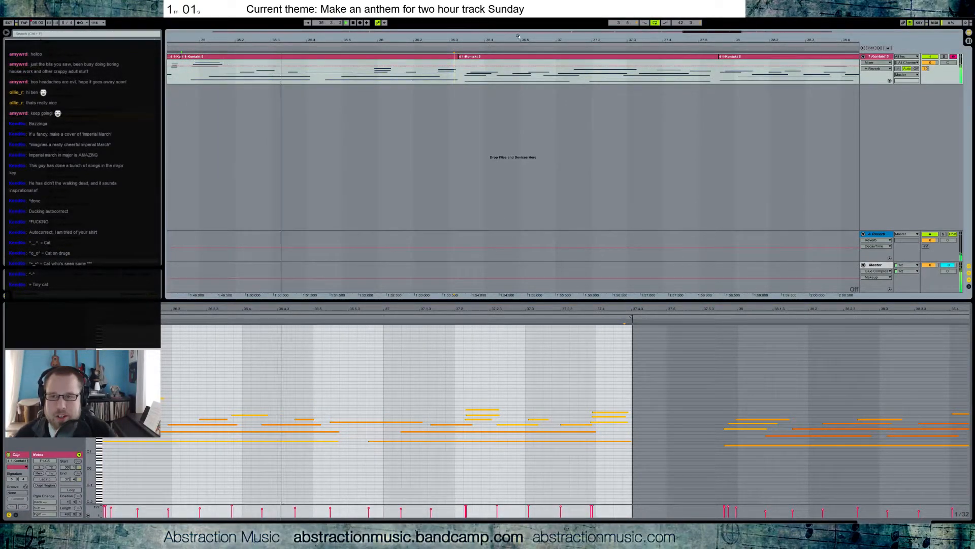
pyautogui.moveTo(422, 40); pyautogui.dragTo(422, 28)
pyautogui.moveTo(705, 33); pyautogui.dragTo(705, 32)
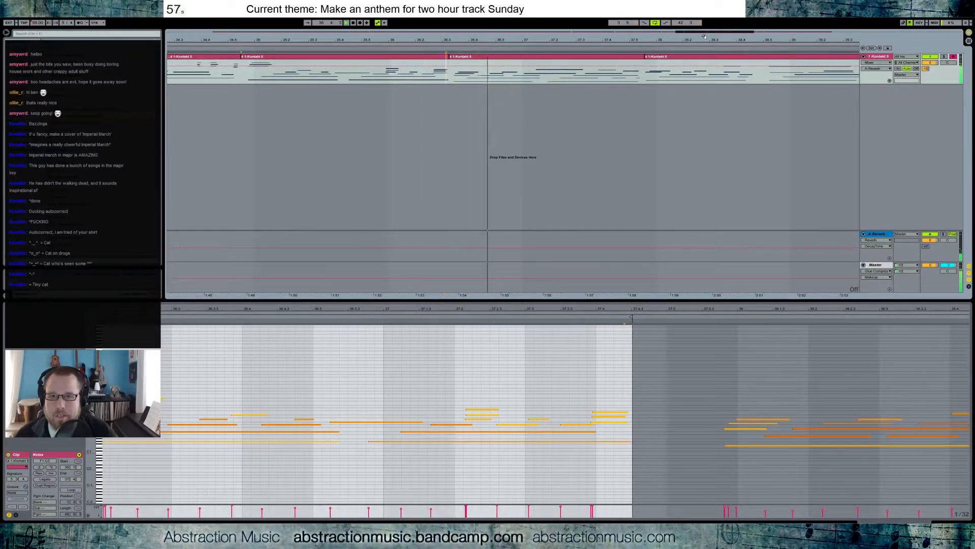
pyautogui.press('space')
pyautogui.click(485, 57)
pyautogui.moveTo(699, 34); pyautogui.dragTo(713, 34)
pyautogui.keyDown('shift'); pyautogui.click(733, 60); pyautogui.keyUp('shift')
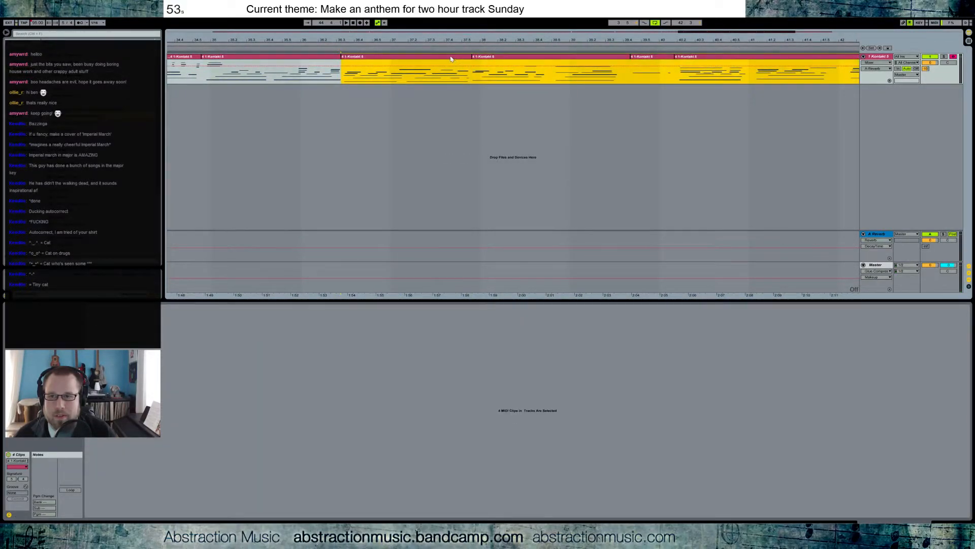
pyautogui.moveTo(451, 59); pyautogui.dragTo(439, 59)
pyautogui.click(324, 54)
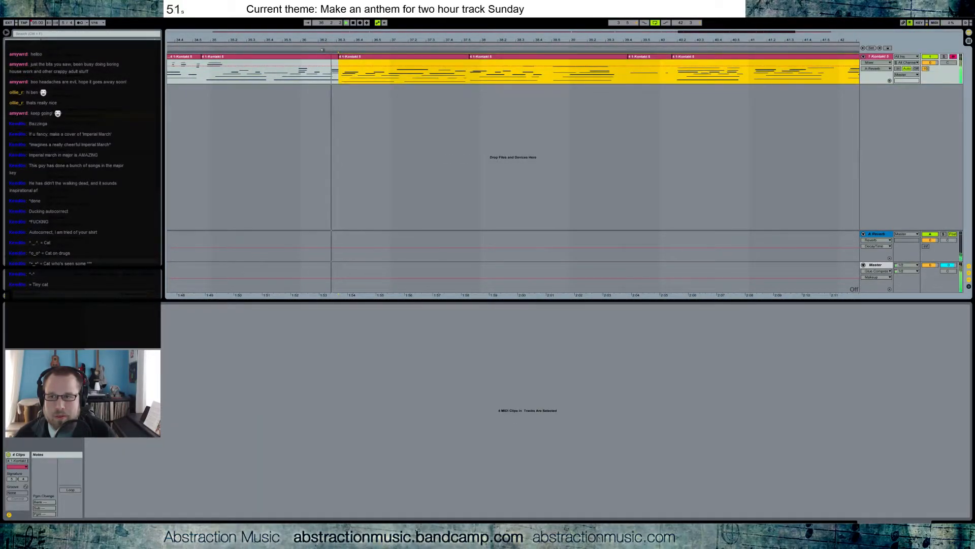
# Select the eight adjoining Kontakt clips from about bar 27 to the end of the piece and consolidate them into one clip.
pyautogui.moveTo(283, 37); pyautogui.dragTo(351, 36)
pyautogui.keyDown('shift'); pyautogui.click(497, 72); pyautogui.keyUp('shift')
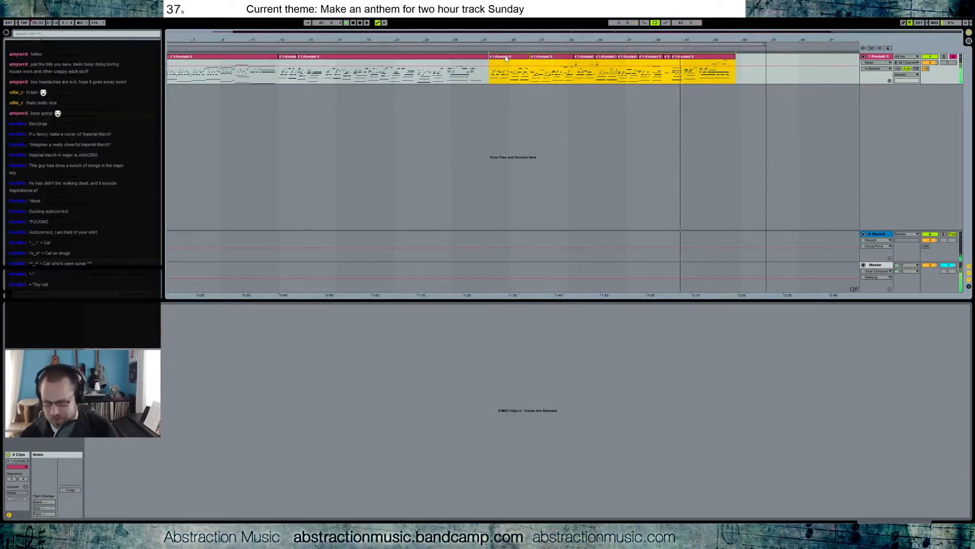
pyautogui.hotkey('ctrl', 'j')
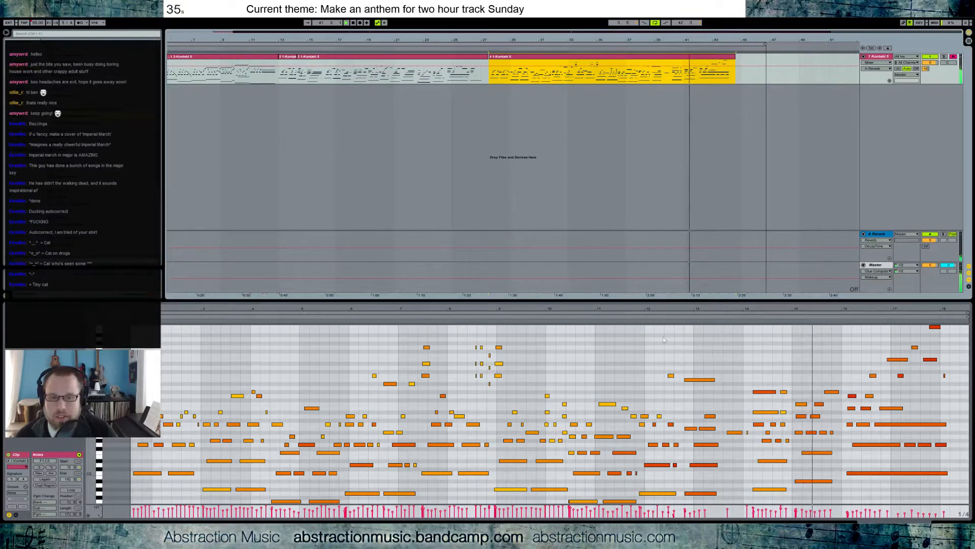
# Enlarge the note editor and velocity lane to examine the consolidated Kontakt clip's notes and velocities.
pyautogui.moveTo(91, 376); pyautogui.dragTo(84, 376)
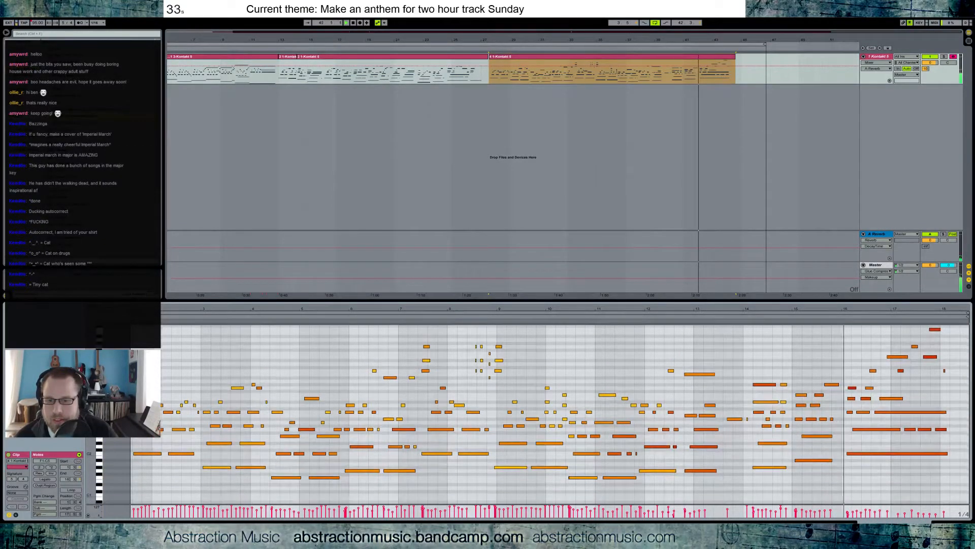
pyautogui.moveTo(617, 300); pyautogui.dragTo(600, 166)
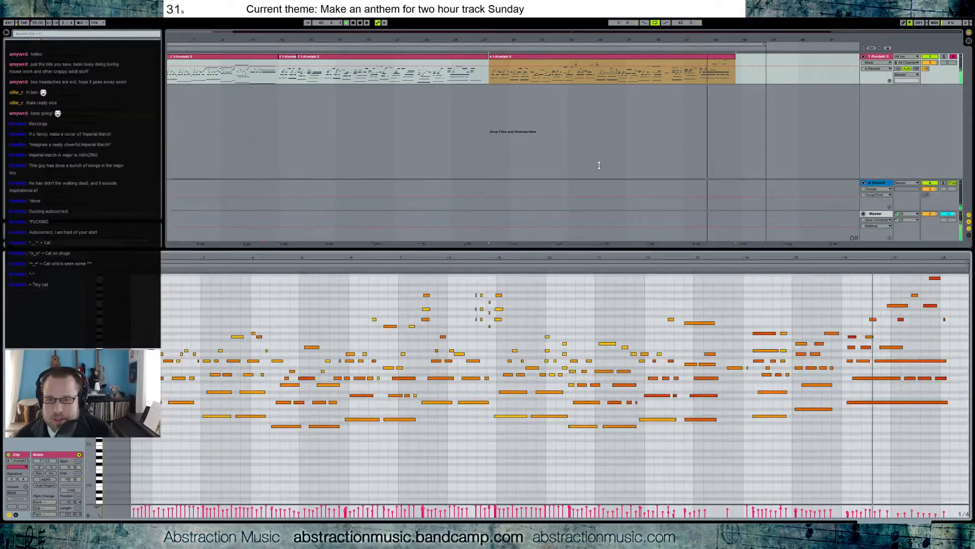
pyautogui.moveTo(579, 503); pyautogui.dragTo(580, 395)
pyautogui.moveTo(926, 418); pyautogui.dragTo(203, 412)
pyautogui.click(393, 184)
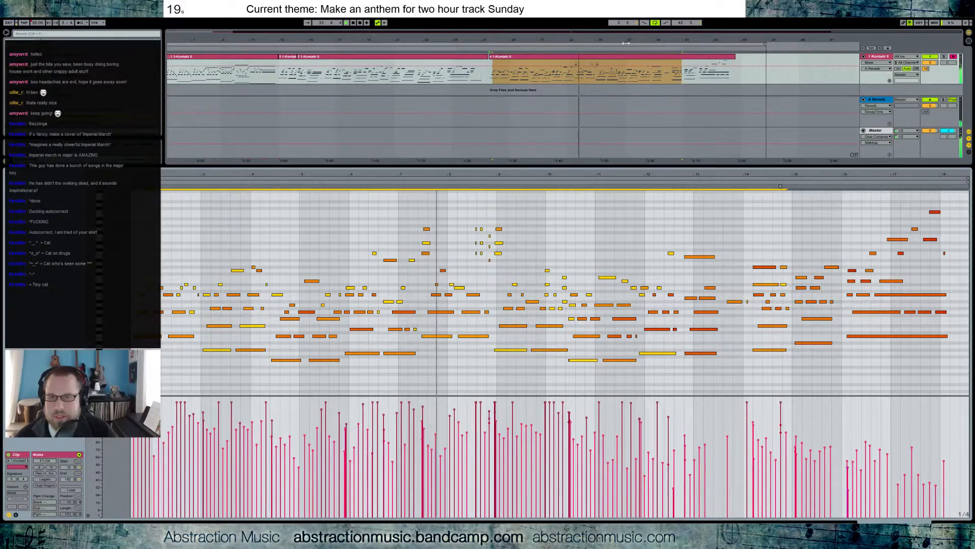
# Extend the loop end to about bar 47 and export the looped range over 2016-02-28 Creative Anthem.wav on the Desktop.
pyautogui.moveTo(765, 45); pyautogui.dragTo(775, 44)
pyautogui.click(768, 44)
pyautogui.hotkey('ctrl', 'shift', 'r')
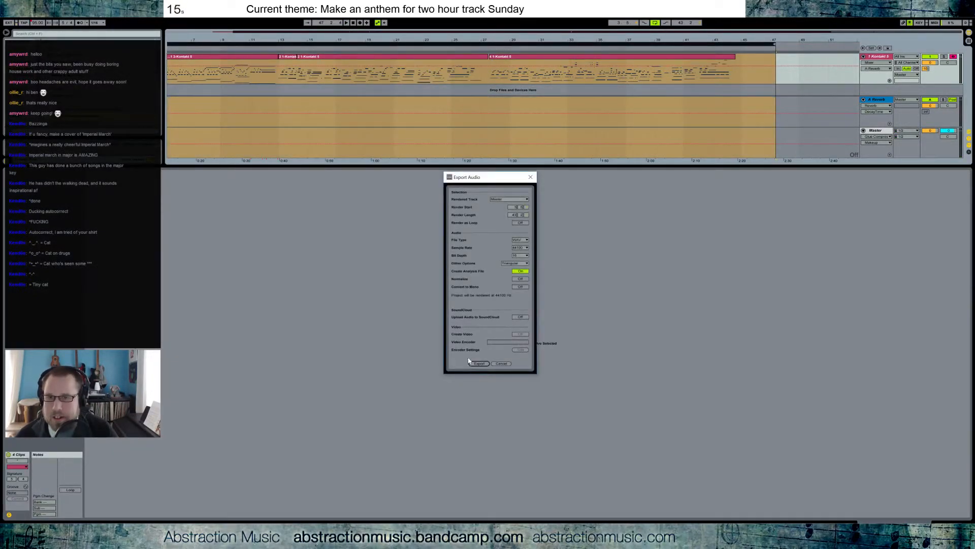
pyautogui.click(472, 364)
pyautogui.click(480, 240)
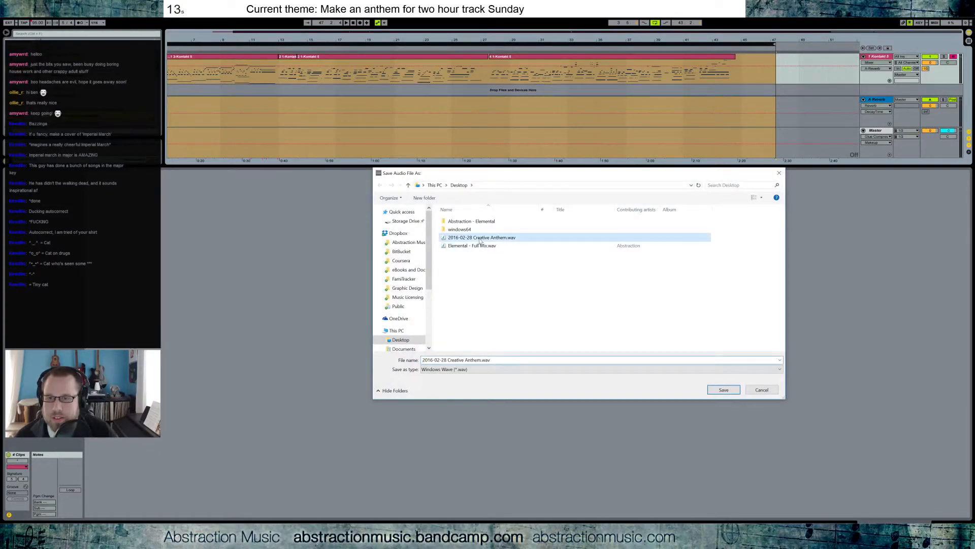
pyautogui.click(724, 389)
pyautogui.click(495, 273)
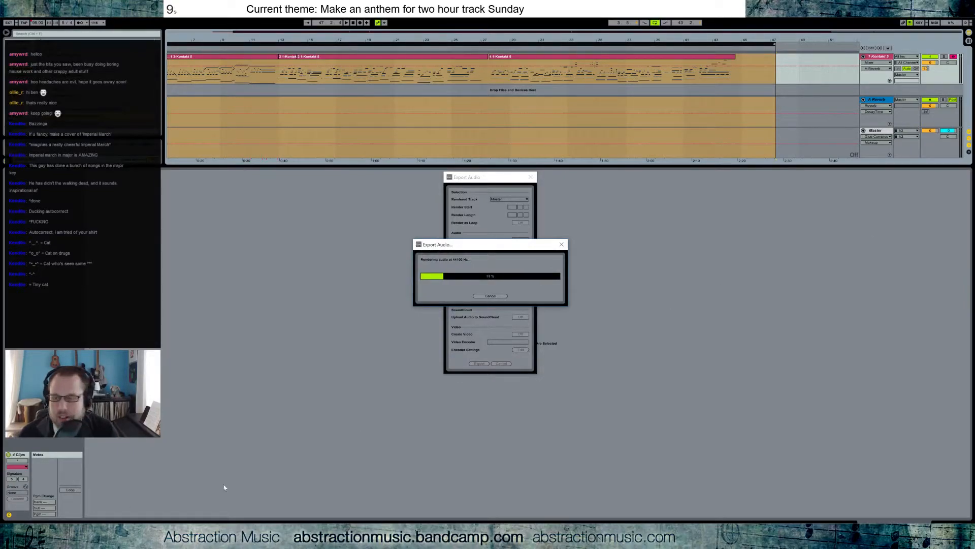
# Switch to the browser and close the window with the countdown timer.
pyautogui.click(145, 520)
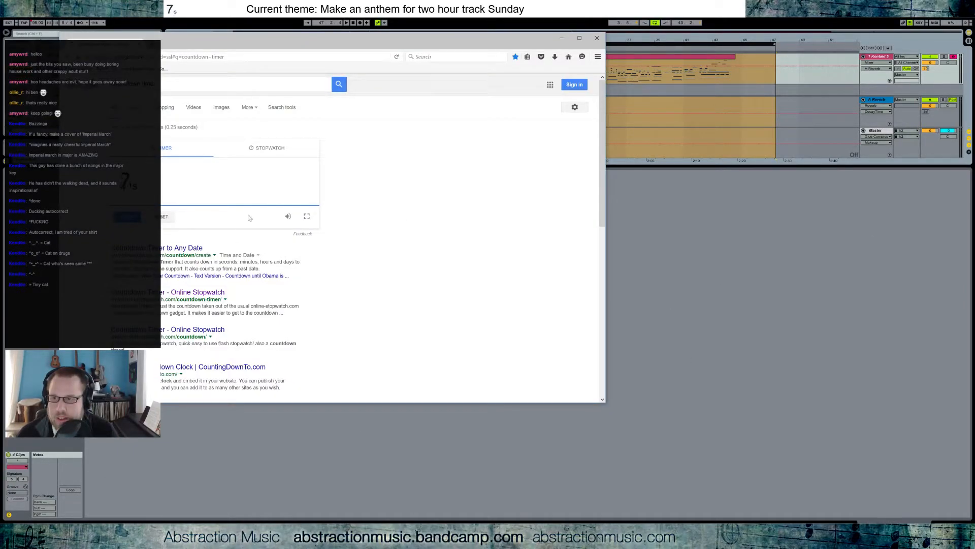
pyautogui.click(597, 38)
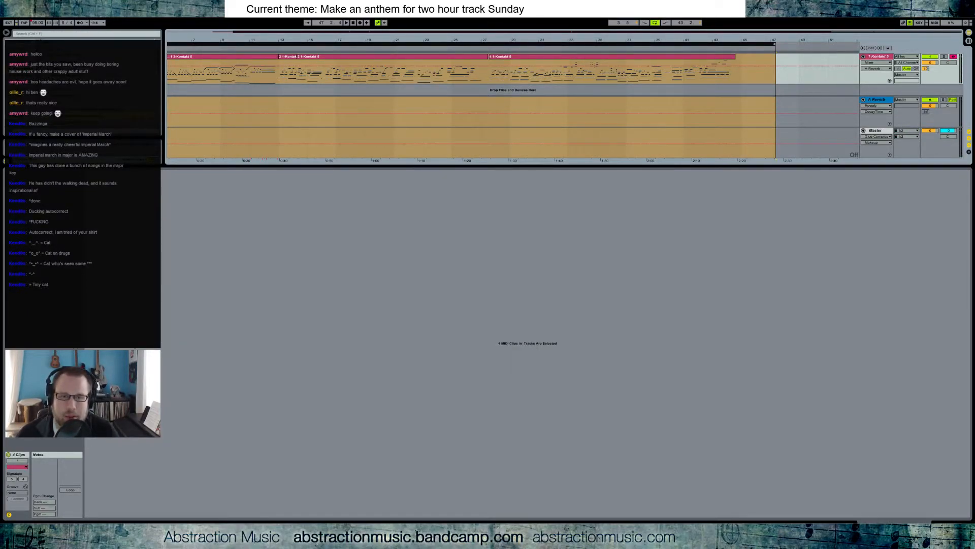
# Look over the whole piano arrangement and examine the note velocities of its individual Kontakt clips.
pyautogui.moveTo(526, 166); pyautogui.dragTo(526, 351)
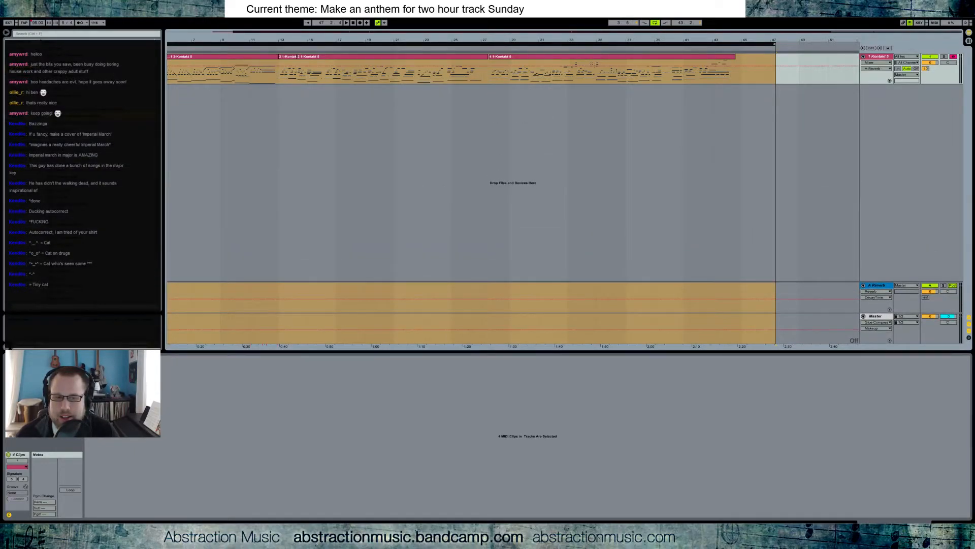
pyautogui.hotkey('shift', 'Tab')
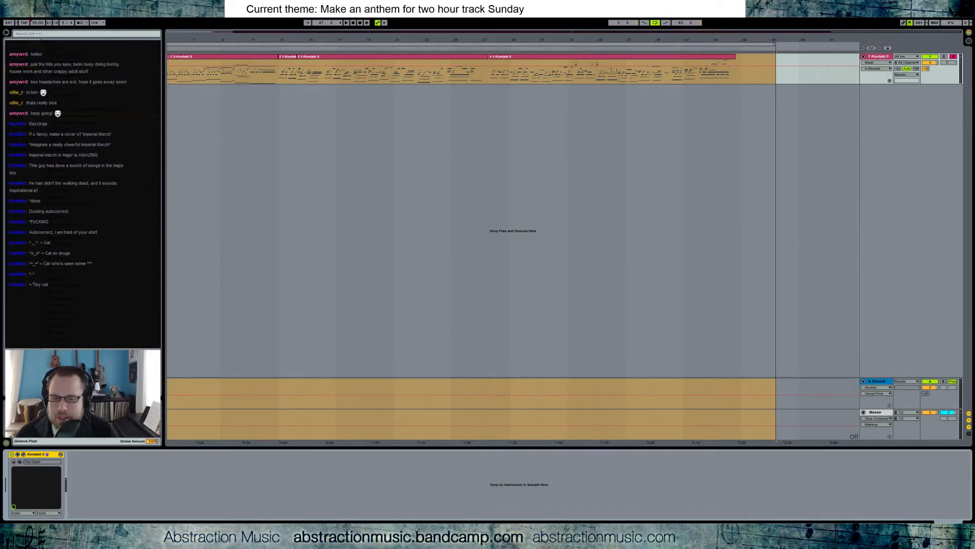
pyautogui.hotkey('shift', 'Tab')
pyautogui.click(551, 57)
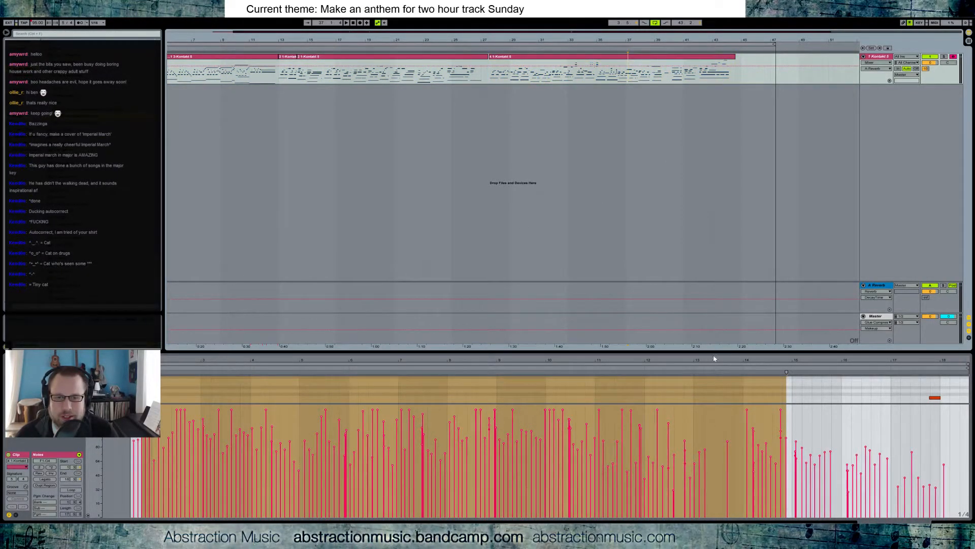
pyautogui.moveTo(712, 353); pyautogui.dragTo(708, 349)
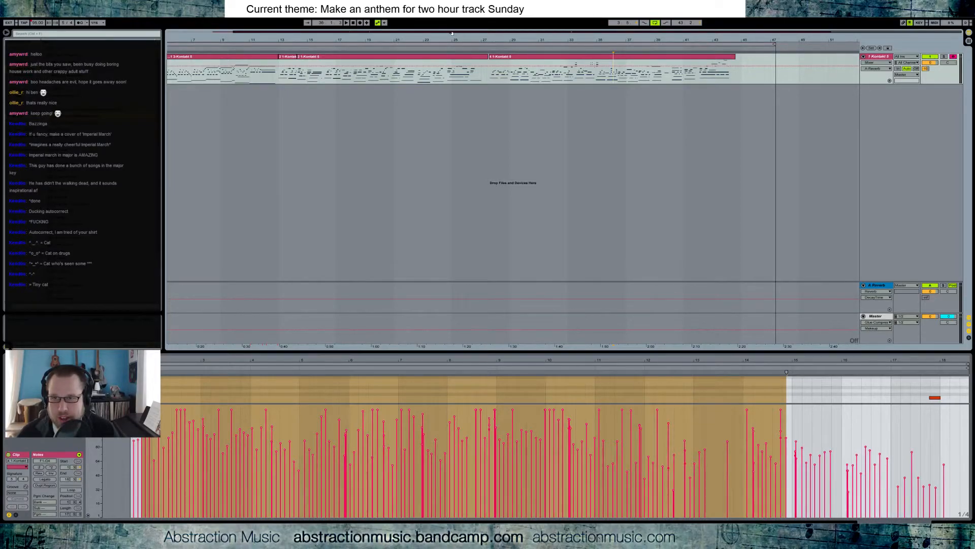
pyautogui.moveTo(452, 33); pyautogui.dragTo(405, 34)
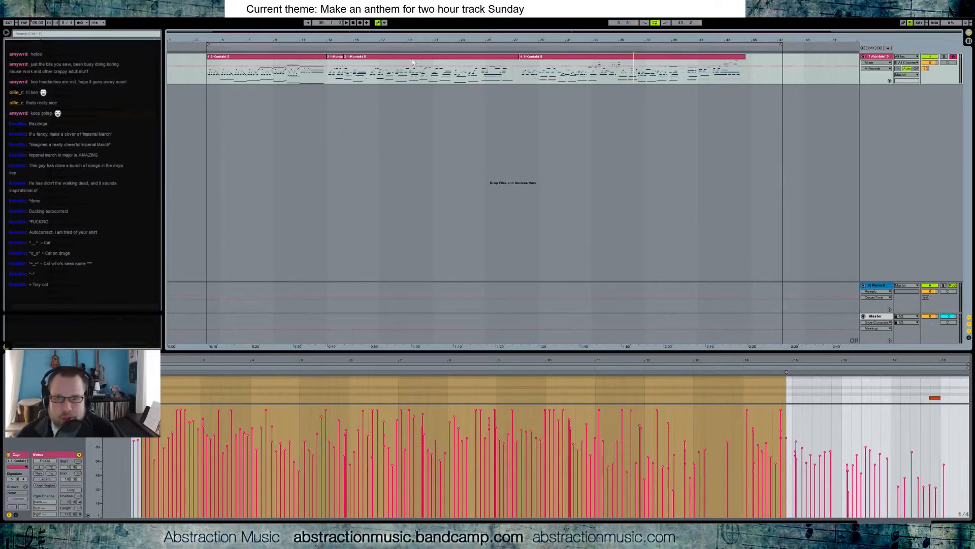
pyautogui.click(243, 59)
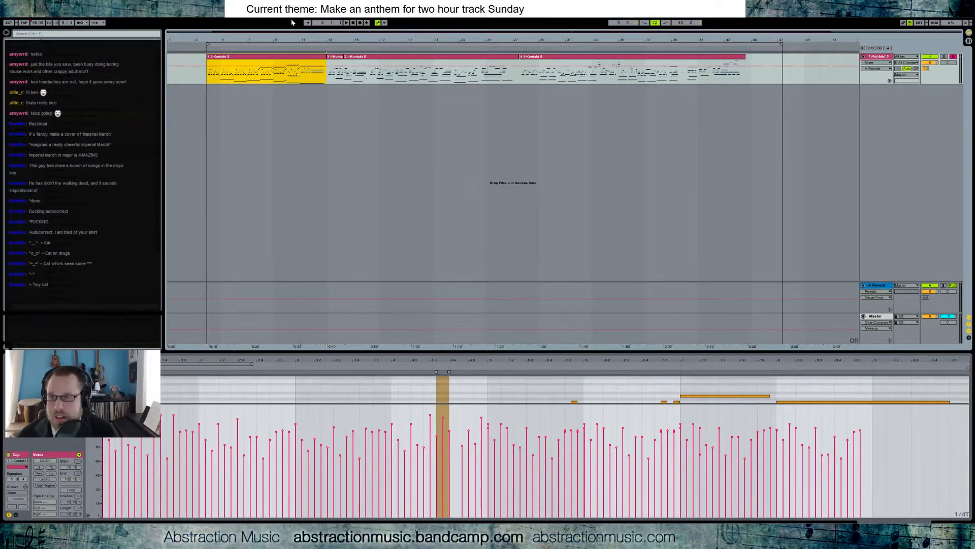
pyautogui.click(207, 78)
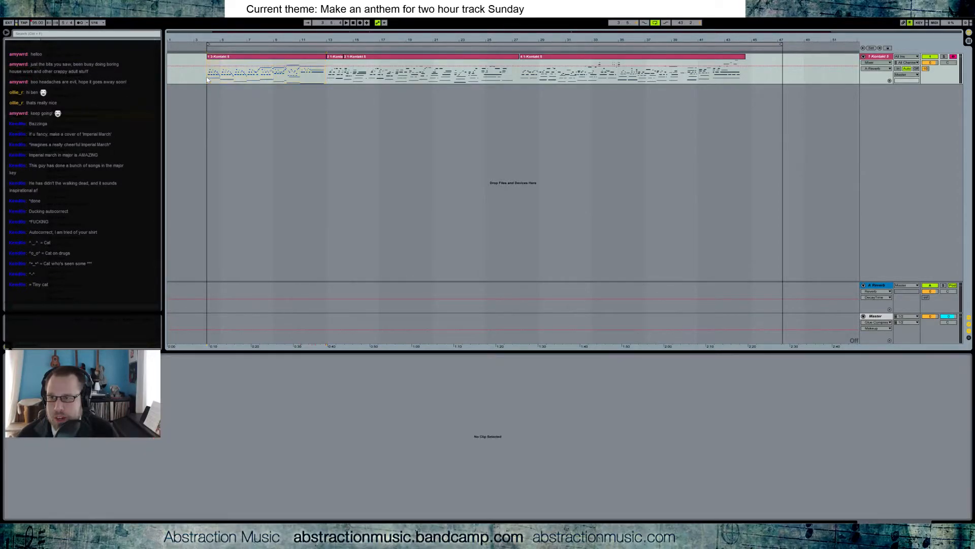
pyautogui.click(328, 78)
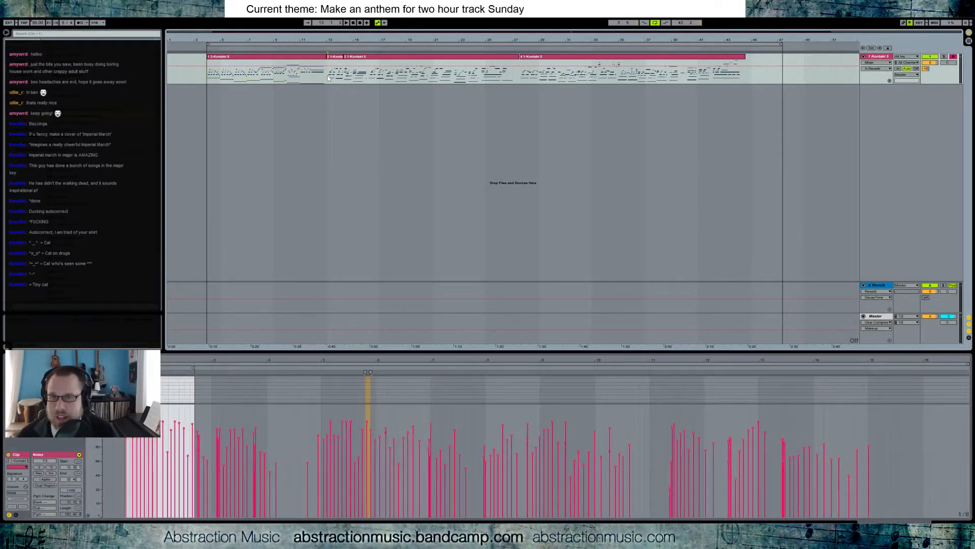
pyautogui.click(255, 58)
# Open the recent Live set that contains the anthem with the drum loops.
pyautogui.click(7, 13)
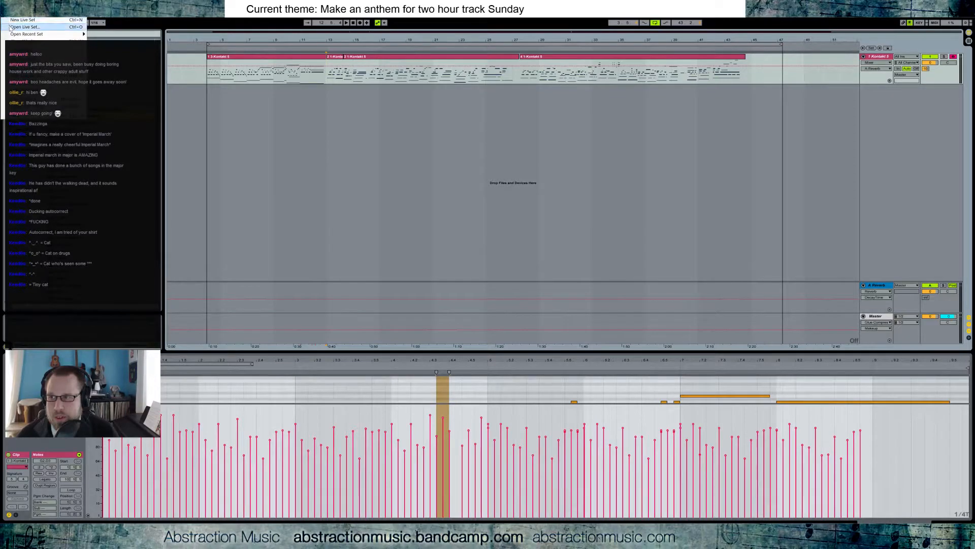
pyautogui.moveTo(30, 34)
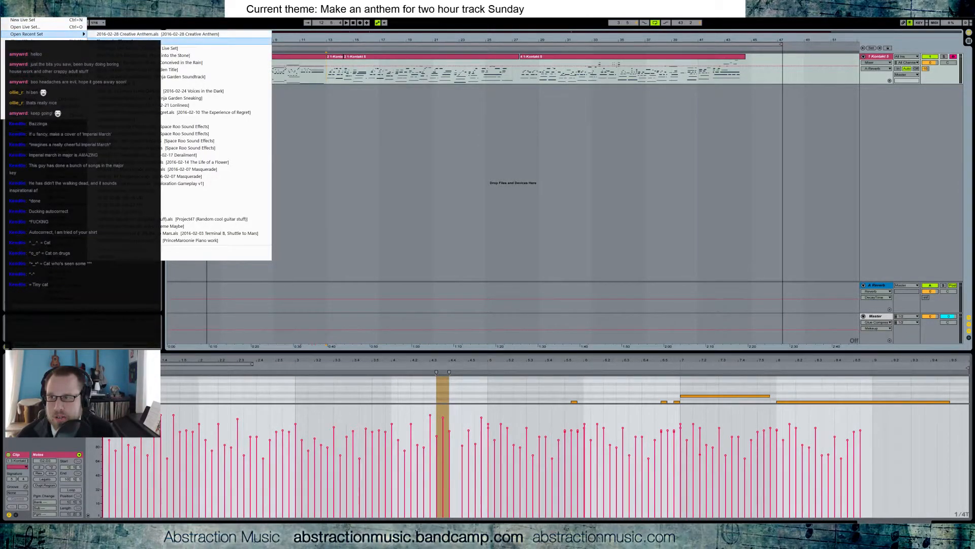
pyautogui.click(127, 42)
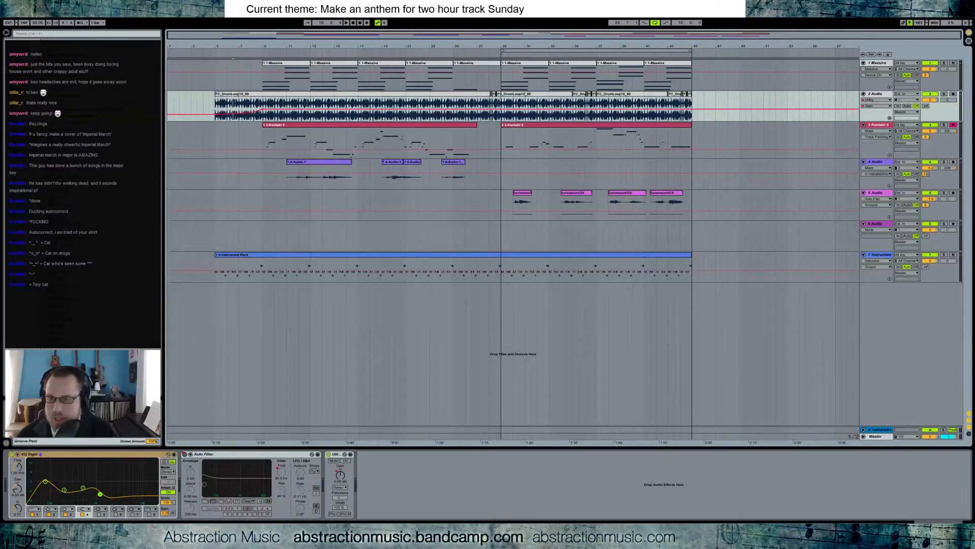
# Leave Live, switch to Audacity and create a new empty project, placing its window over the desktop.
pyautogui.click(932, 5)
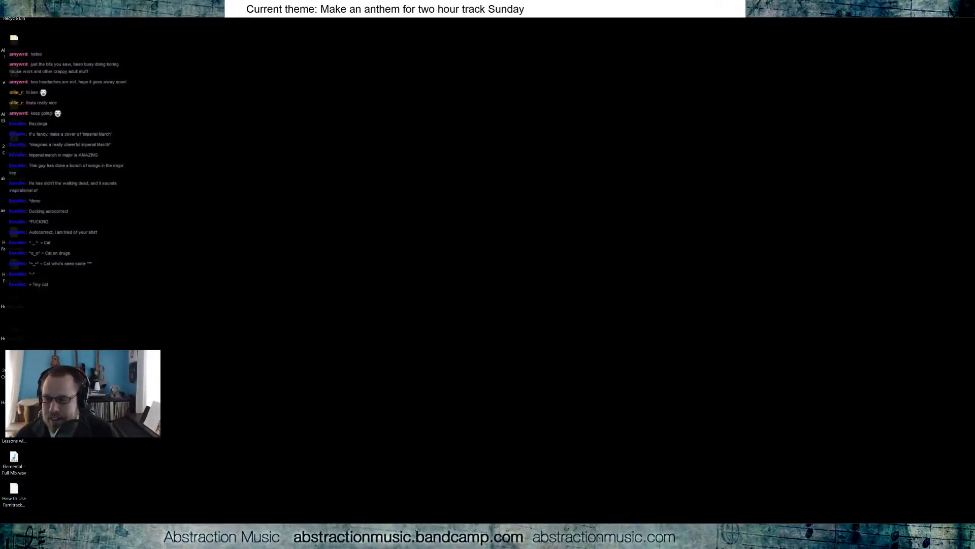
pyautogui.press('super')
pyautogui.click(245, 352)
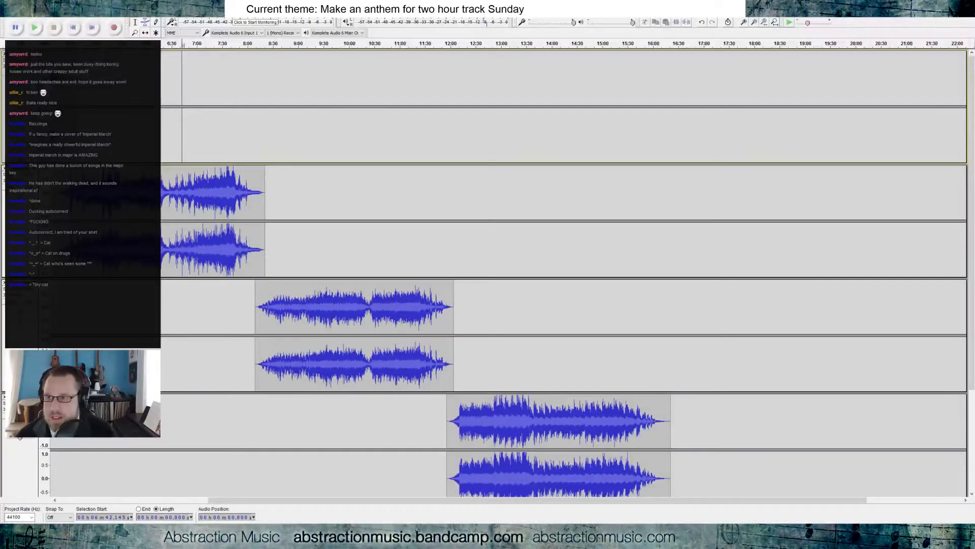
pyautogui.click(6, 13)
pyautogui.click(20, 21)
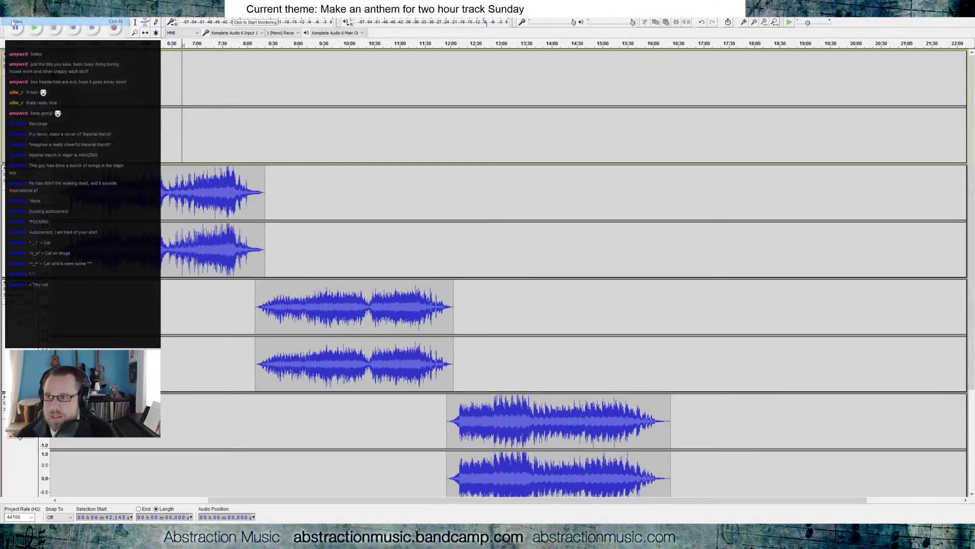
pyautogui.moveTo(721, 7); pyautogui.dragTo(347, 85)
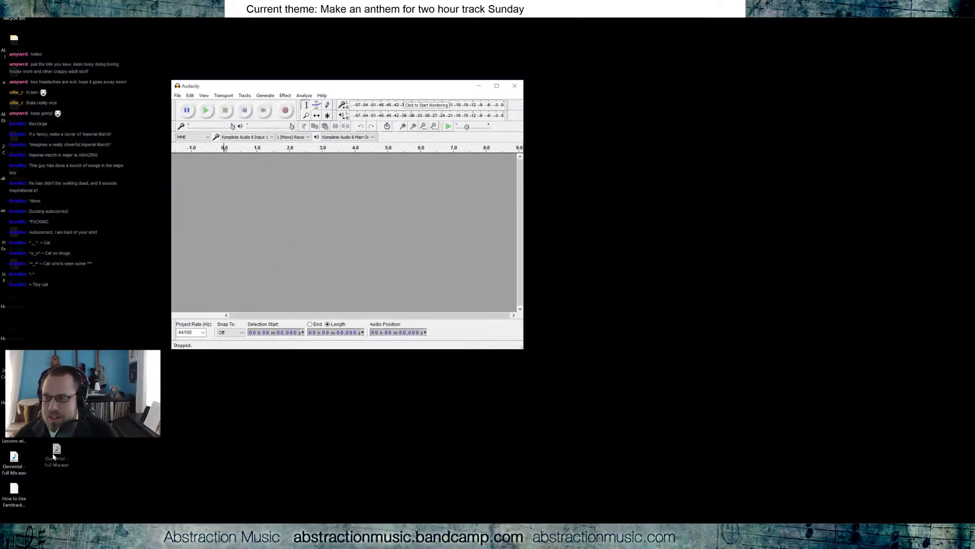
# Import 2016-02-28 Creative Anthem.wav from the desktop into the new project, enlarge the window and briefly play the start.
pyautogui.moveTo(21, 461); pyautogui.dragTo(265, 239)
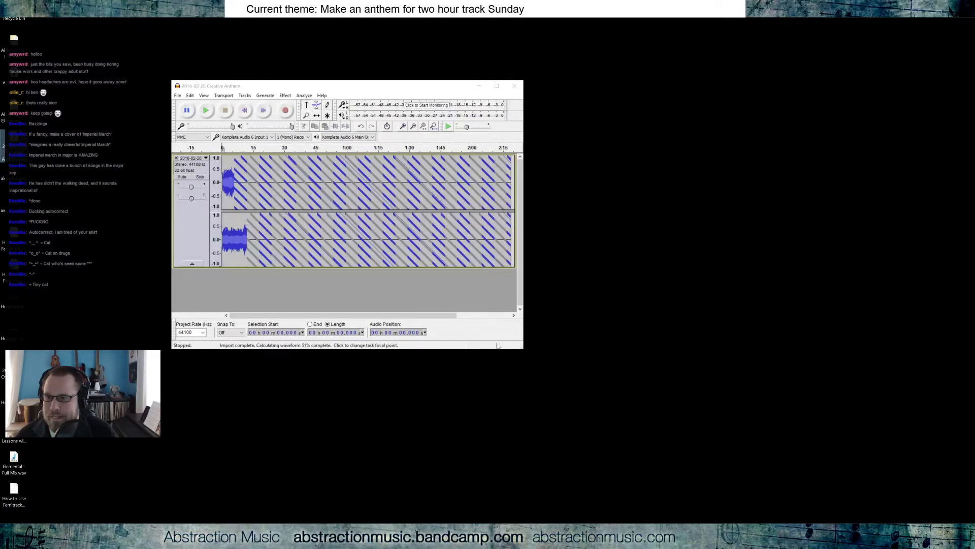
pyautogui.moveTo(520, 345); pyautogui.dragTo(744, 414)
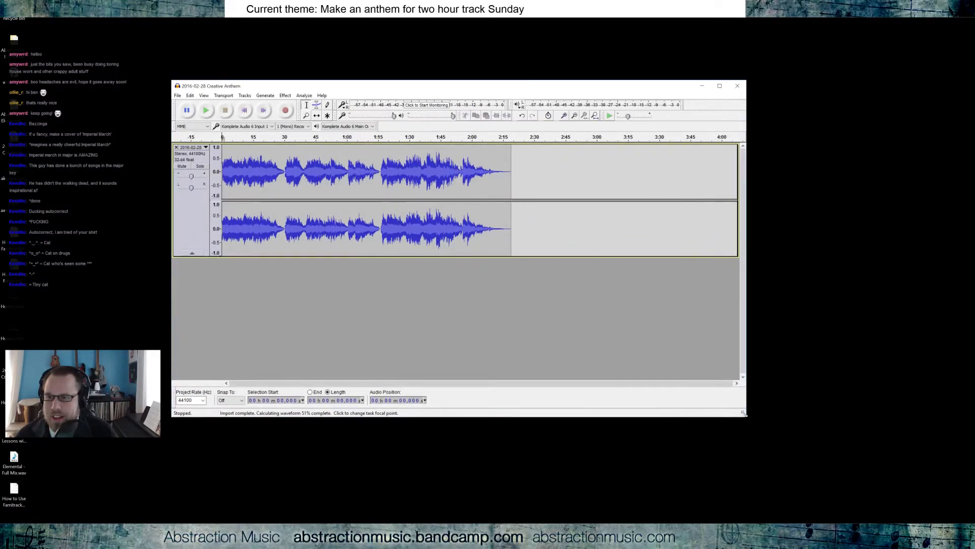
pyautogui.press('space')
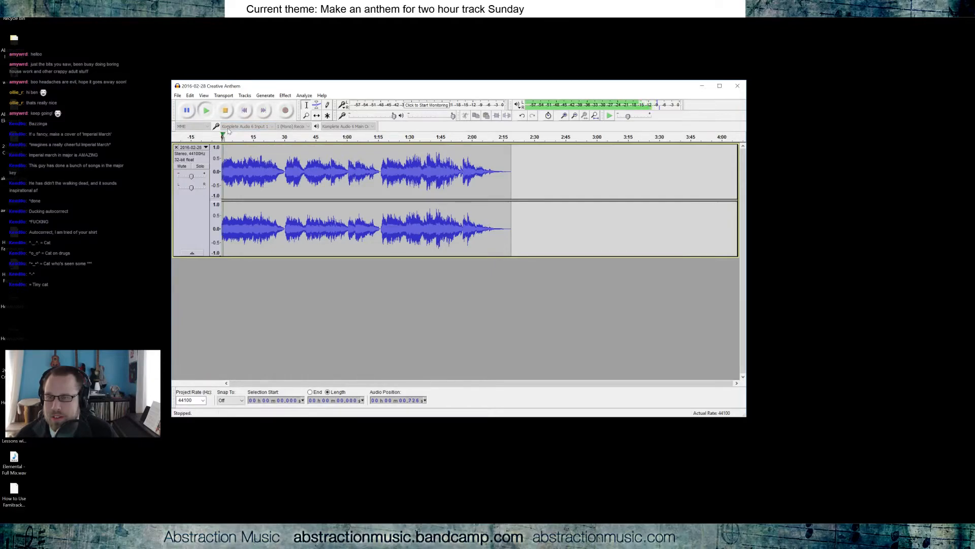
pyautogui.press('space')
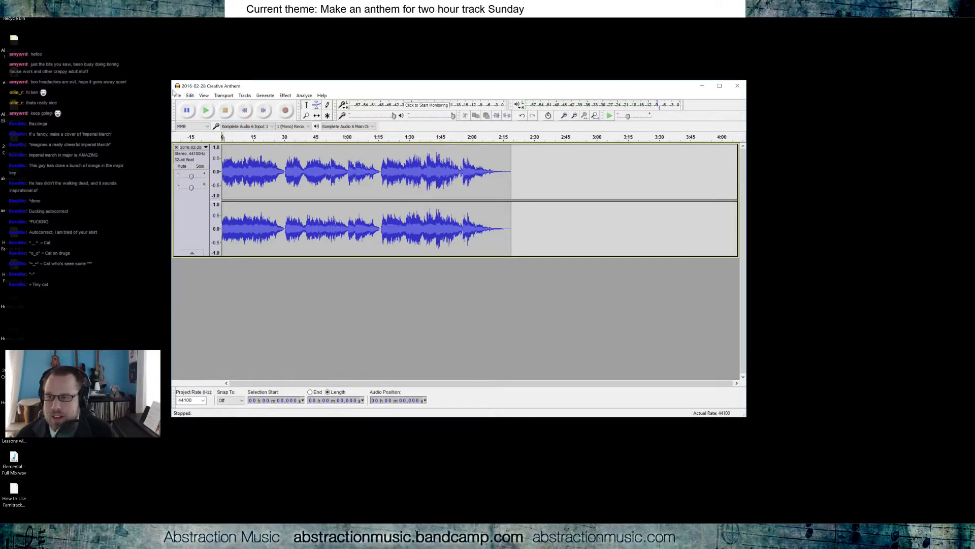
pyautogui.click(291, 96)
pyautogui.click(299, 126)
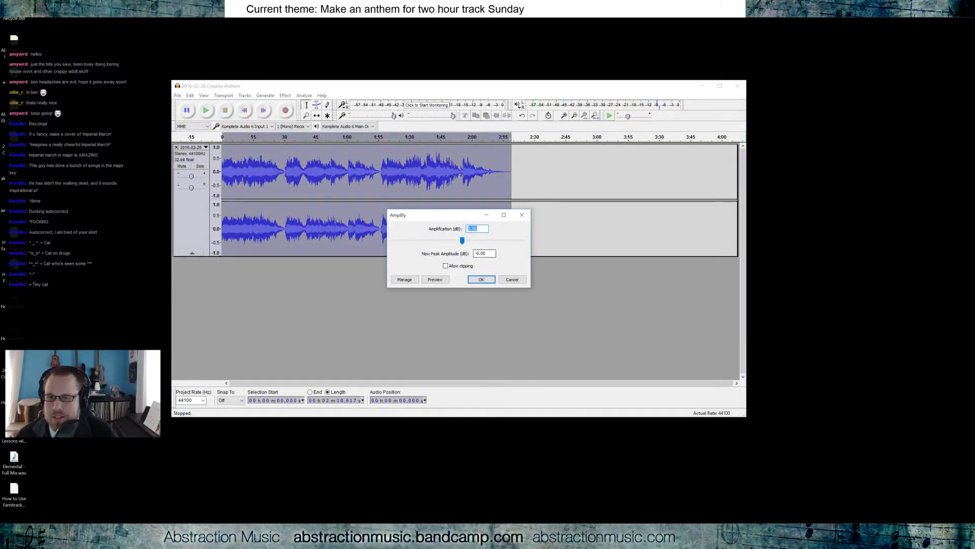
pyautogui.click(514, 280)
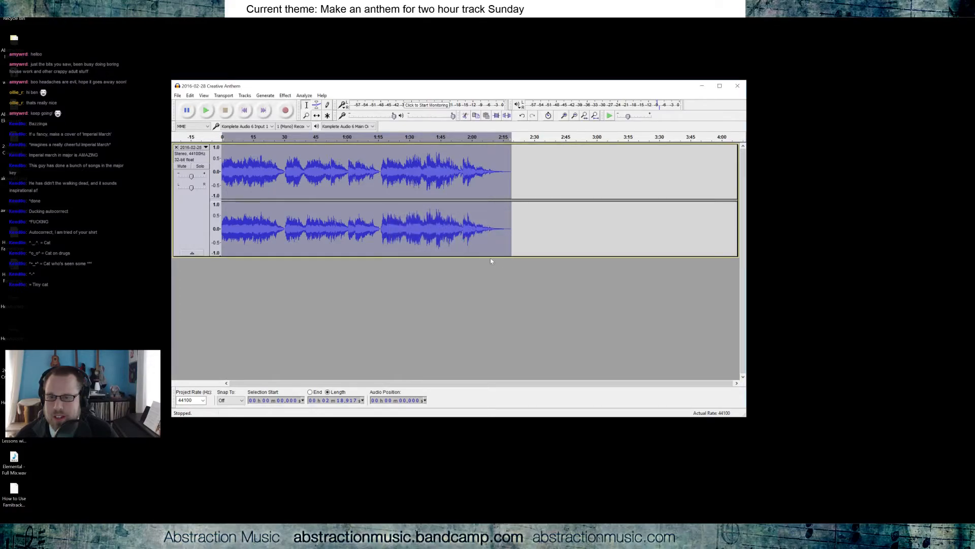
# Export the audio to the Desktop as an MP3 named 2016-02-28 Creative Anthem, keeping the suggested metadata.
pyautogui.click(178, 96)
pyautogui.click(204, 199)
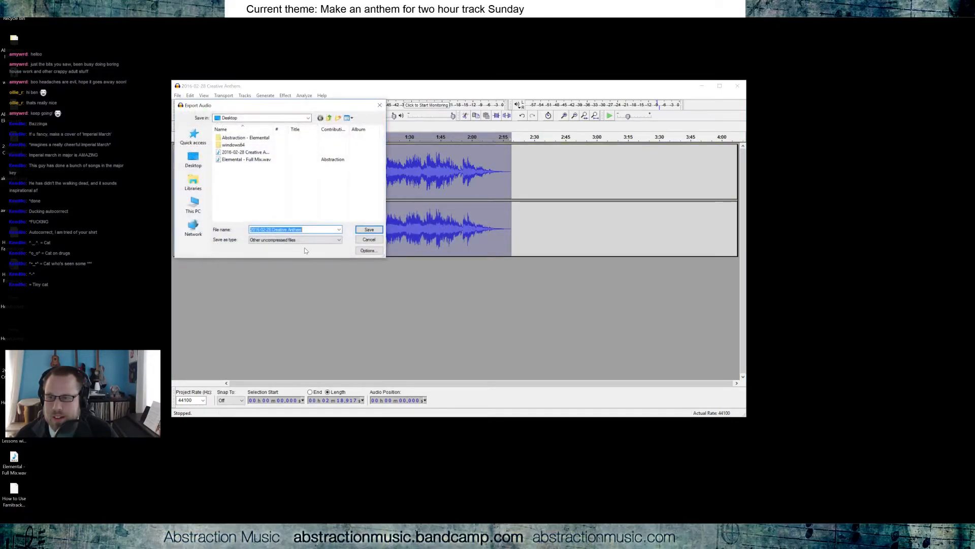
pyautogui.click(304, 240)
pyautogui.click(315, 264)
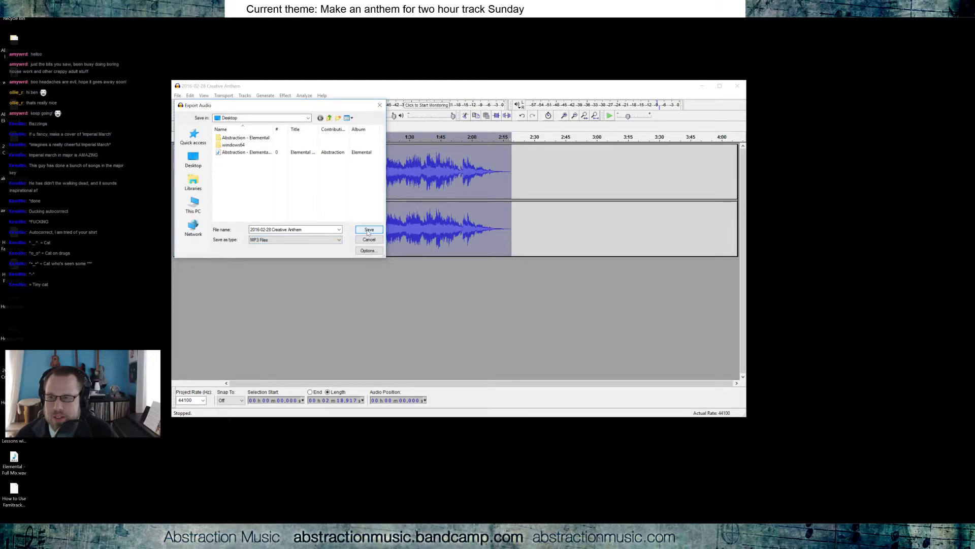
pyautogui.click(369, 231)
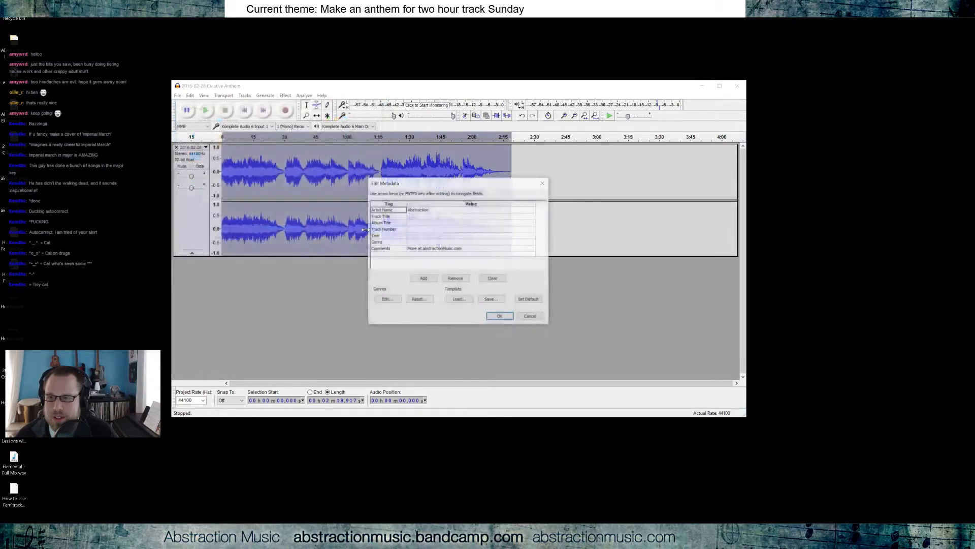
pyautogui.click(497, 317)
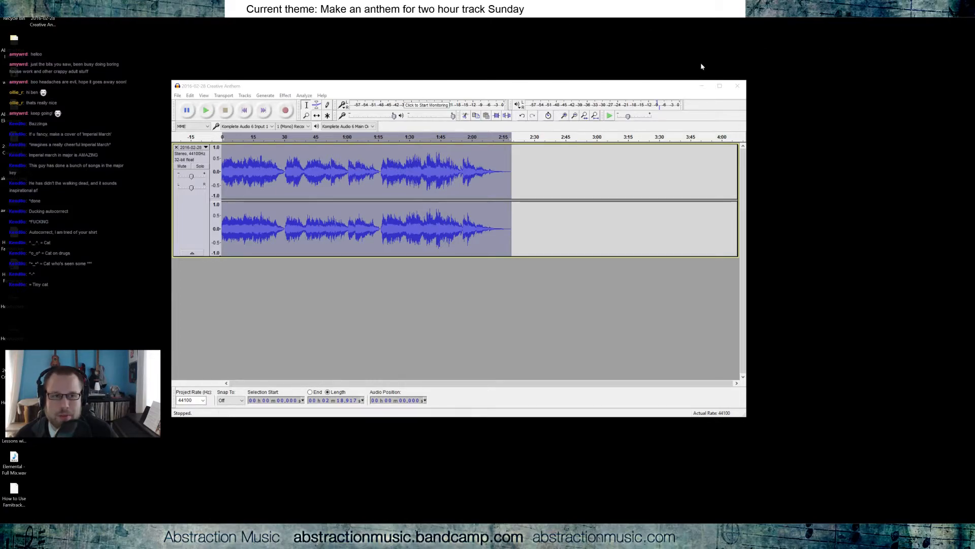
# Close the Audacity project, switch back to the Live set and play the arrangement from the start of the drum loops.
pyautogui.click(483, 88)
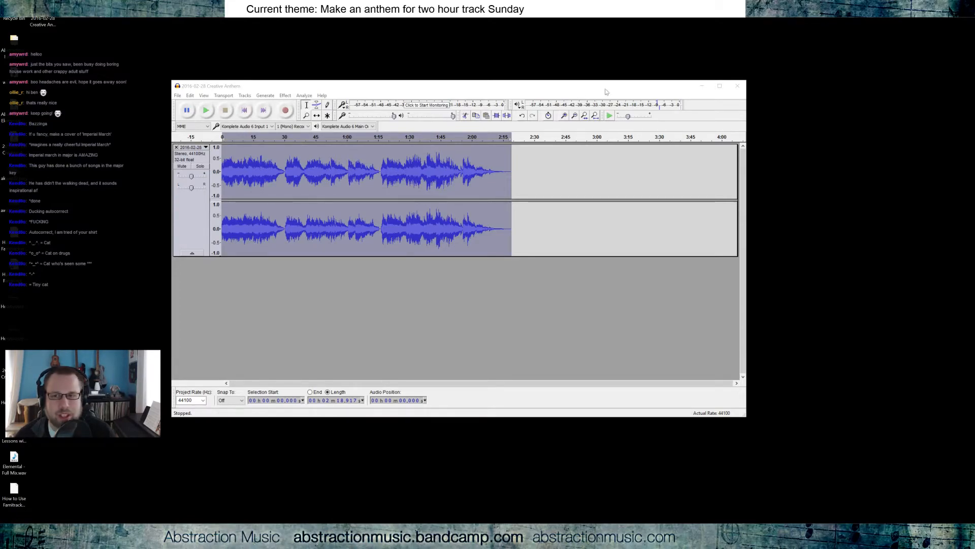
pyautogui.click(738, 86)
pyautogui.click(493, 300)
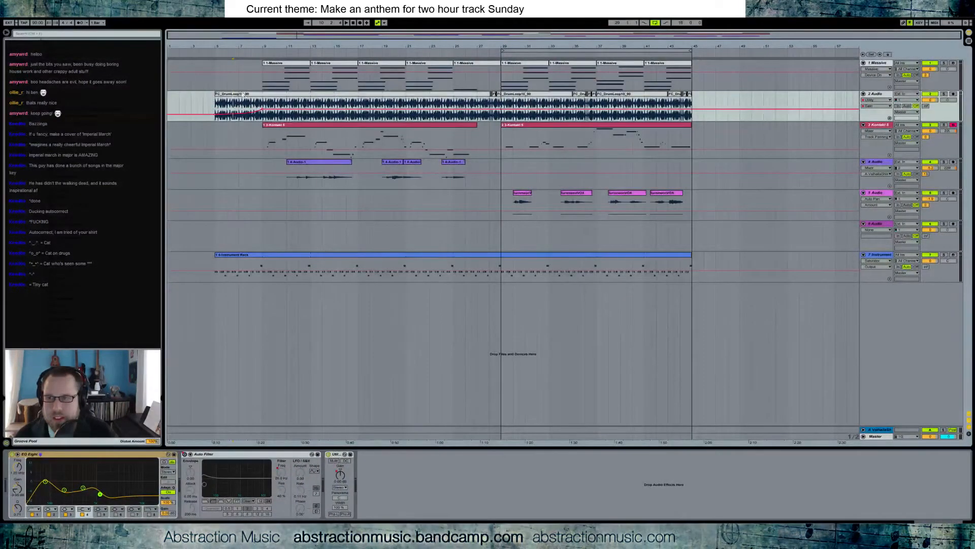
pyautogui.click(216, 61)
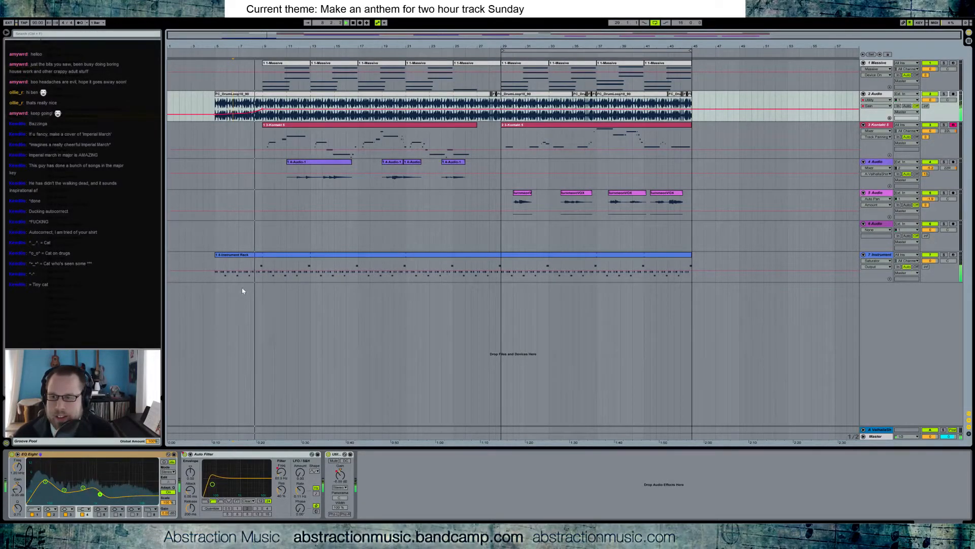
# Automate the instrument rack track's Speaker On to off through the intro, switching it on where the Massive clips begin at bar 9.
pyautogui.click(249, 256)
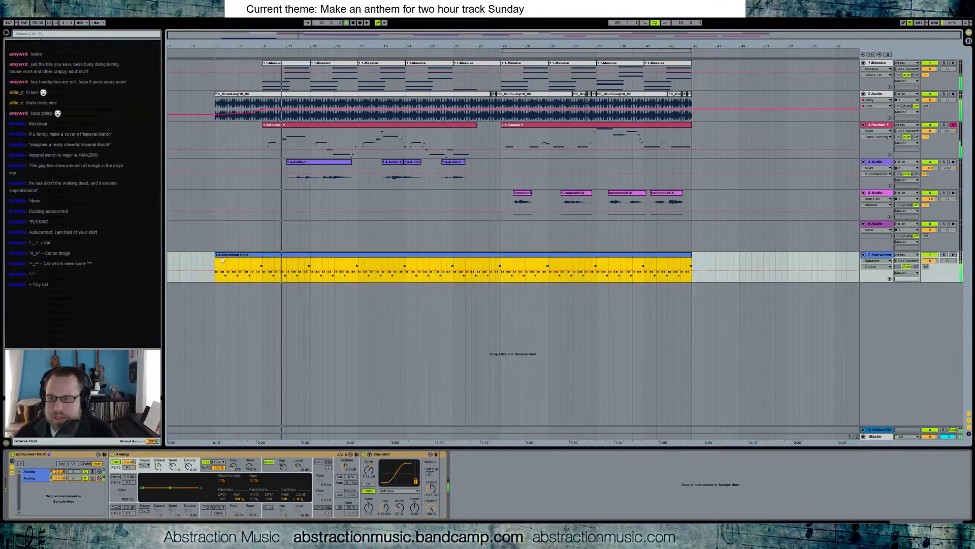
pyautogui.click(85, 478)
pyautogui.moveTo(265, 267)
pyautogui.mouseDown()
pyautogui.moveTo(396, 265)
pyautogui.moveTo(213, 269)
pyautogui.moveTo(223, 276)
pyautogui.mouseUp()
pyautogui.click(191, 273)
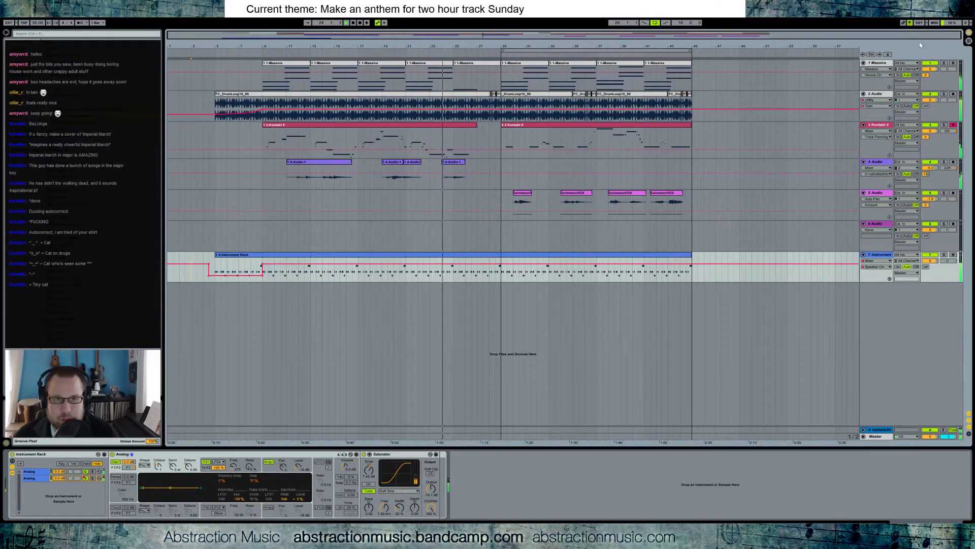
# Undo the volume change on the drum loop track and lower the volume of all seven tracks together.
pyautogui.moveTo(930, 100); pyautogui.dragTo(930, 109)
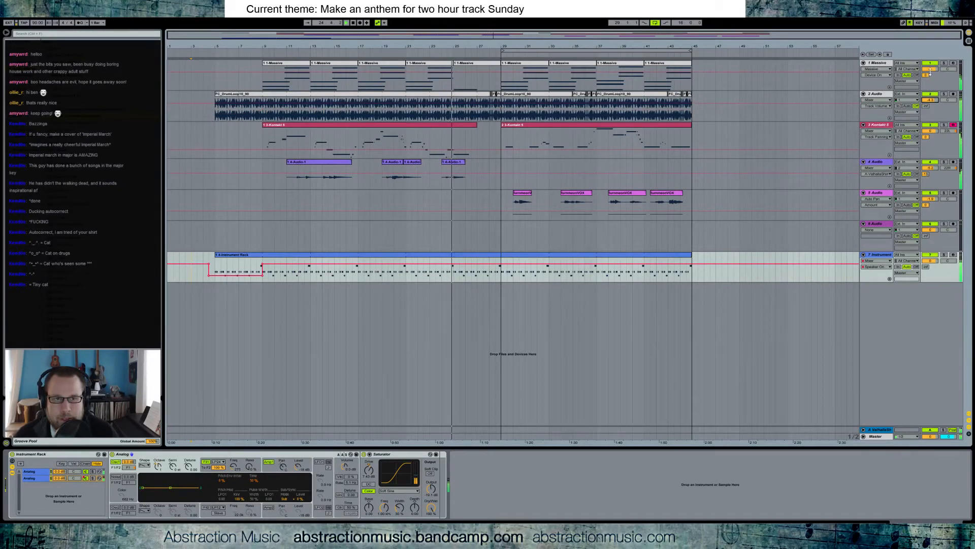
pyautogui.hotkey('ctrl', 'z')
pyautogui.click(880, 63)
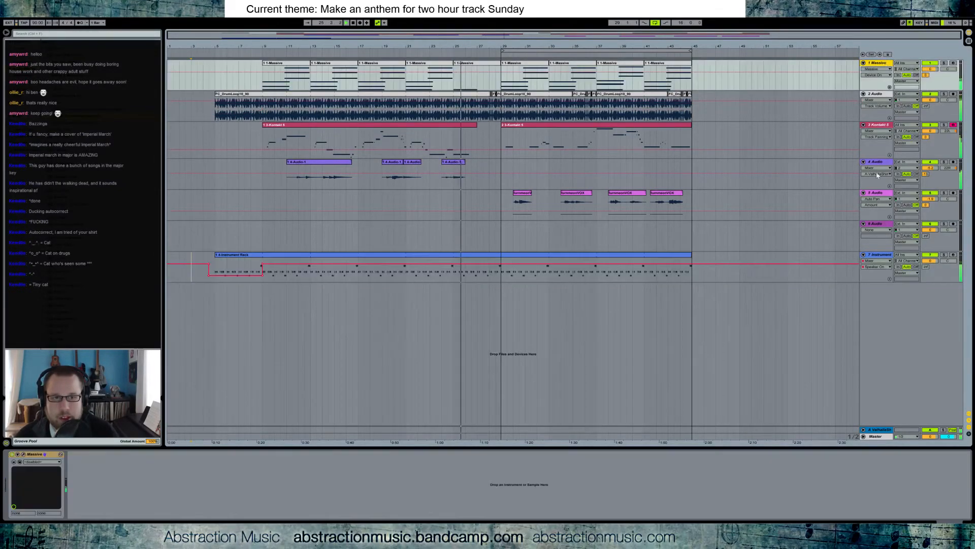
pyautogui.keyDown('shift'); pyautogui.click(880, 254); pyautogui.keyUp('shift')
pyautogui.moveTo(930, 69); pyautogui.dragTo(930, 74)
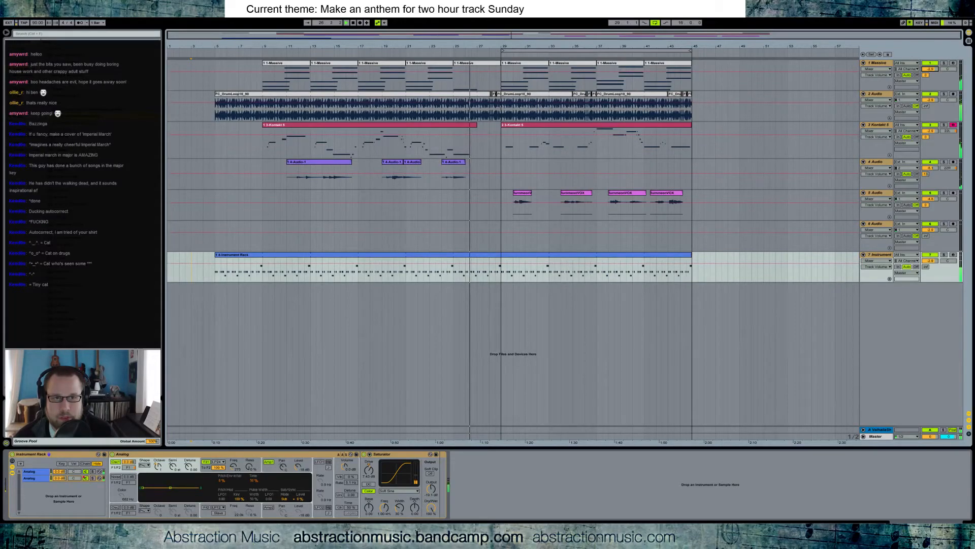
# Listen to the rebalanced mix through the final section, select the first clip on the fifth track and stop playback.
pyautogui.click(809, 71)
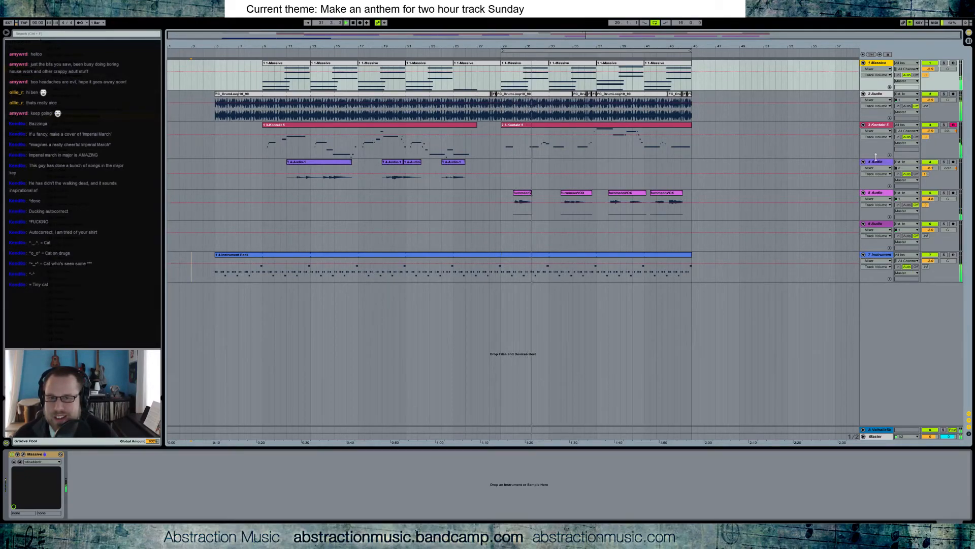
pyautogui.click(526, 193)
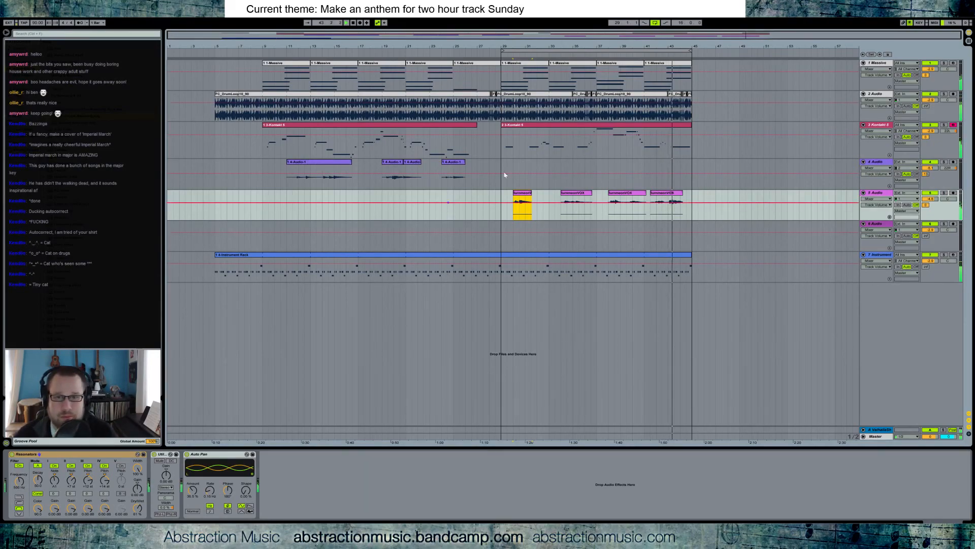
pyautogui.click(352, 24)
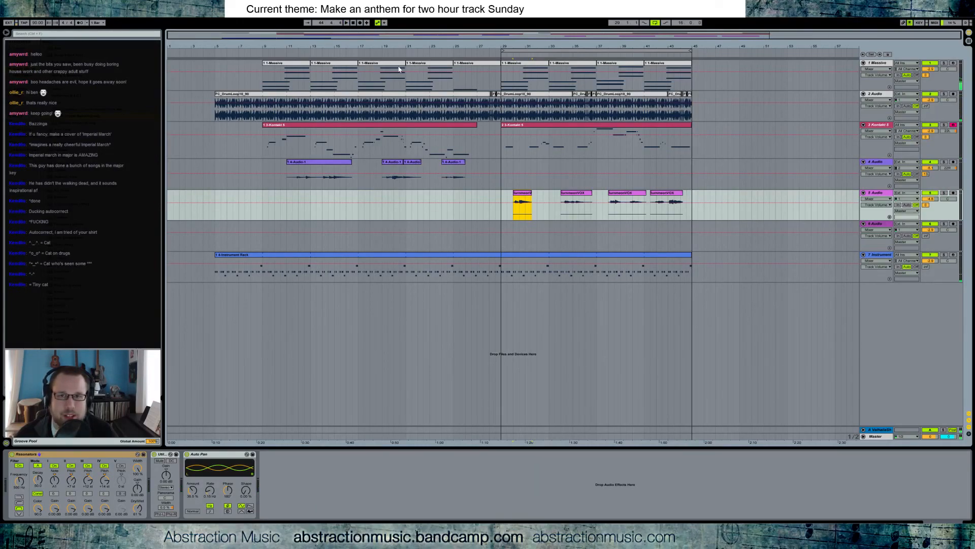